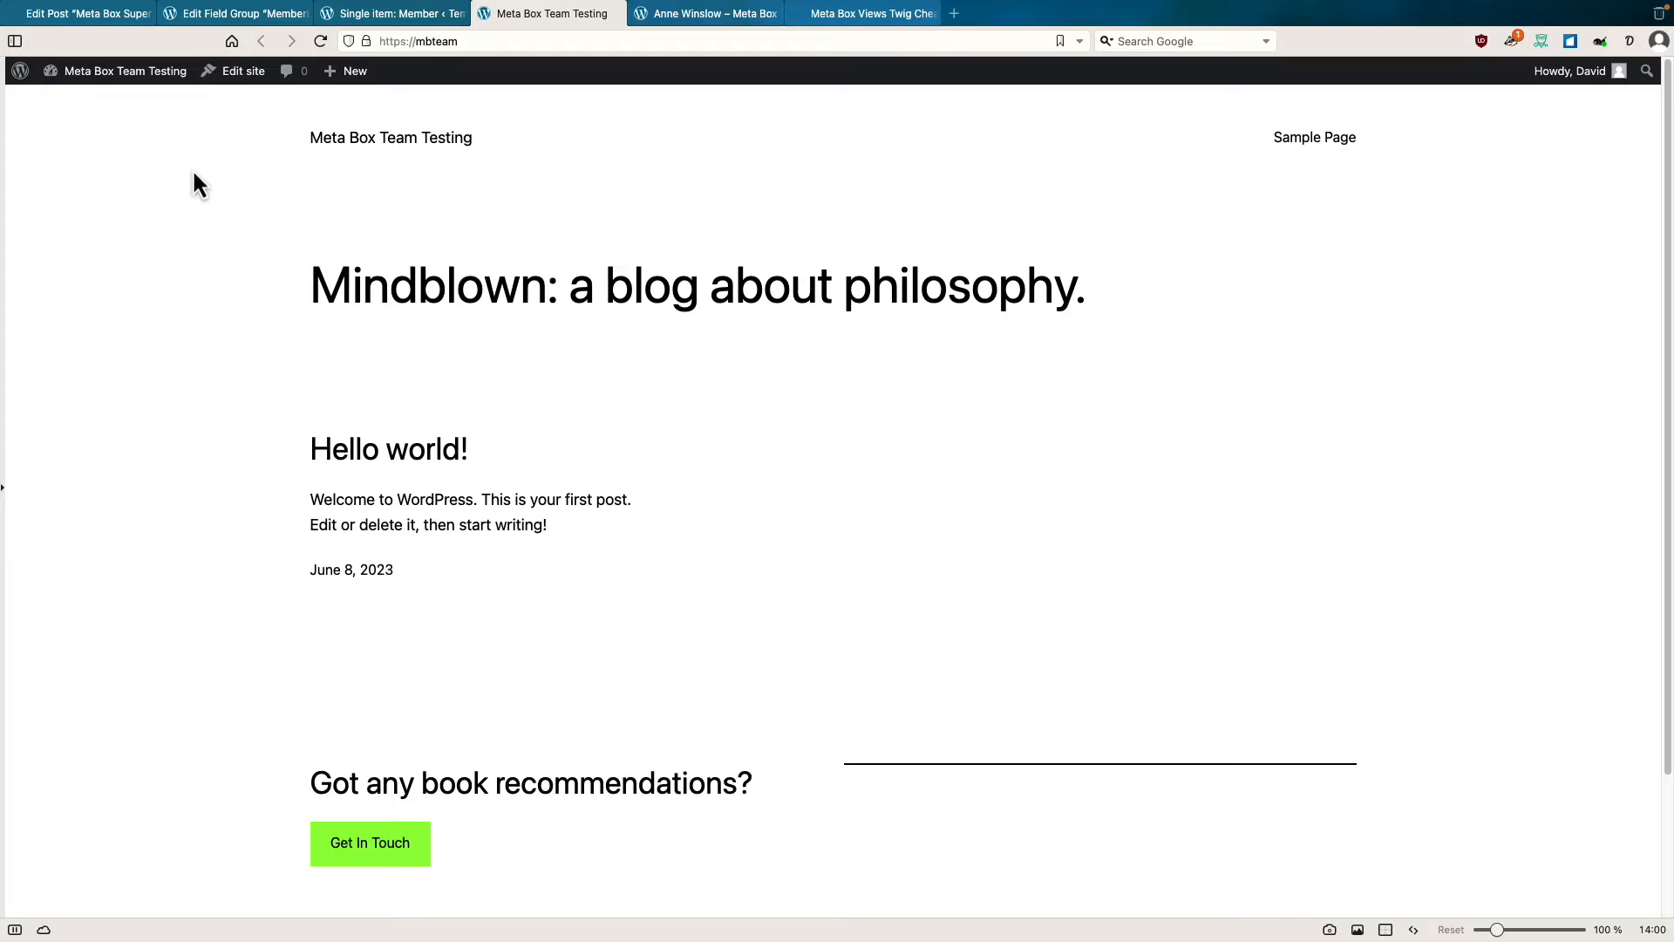
Open the site's admin dashboard and view the list of installed plugins.
mouse_move(114, 70)
click(99, 104)
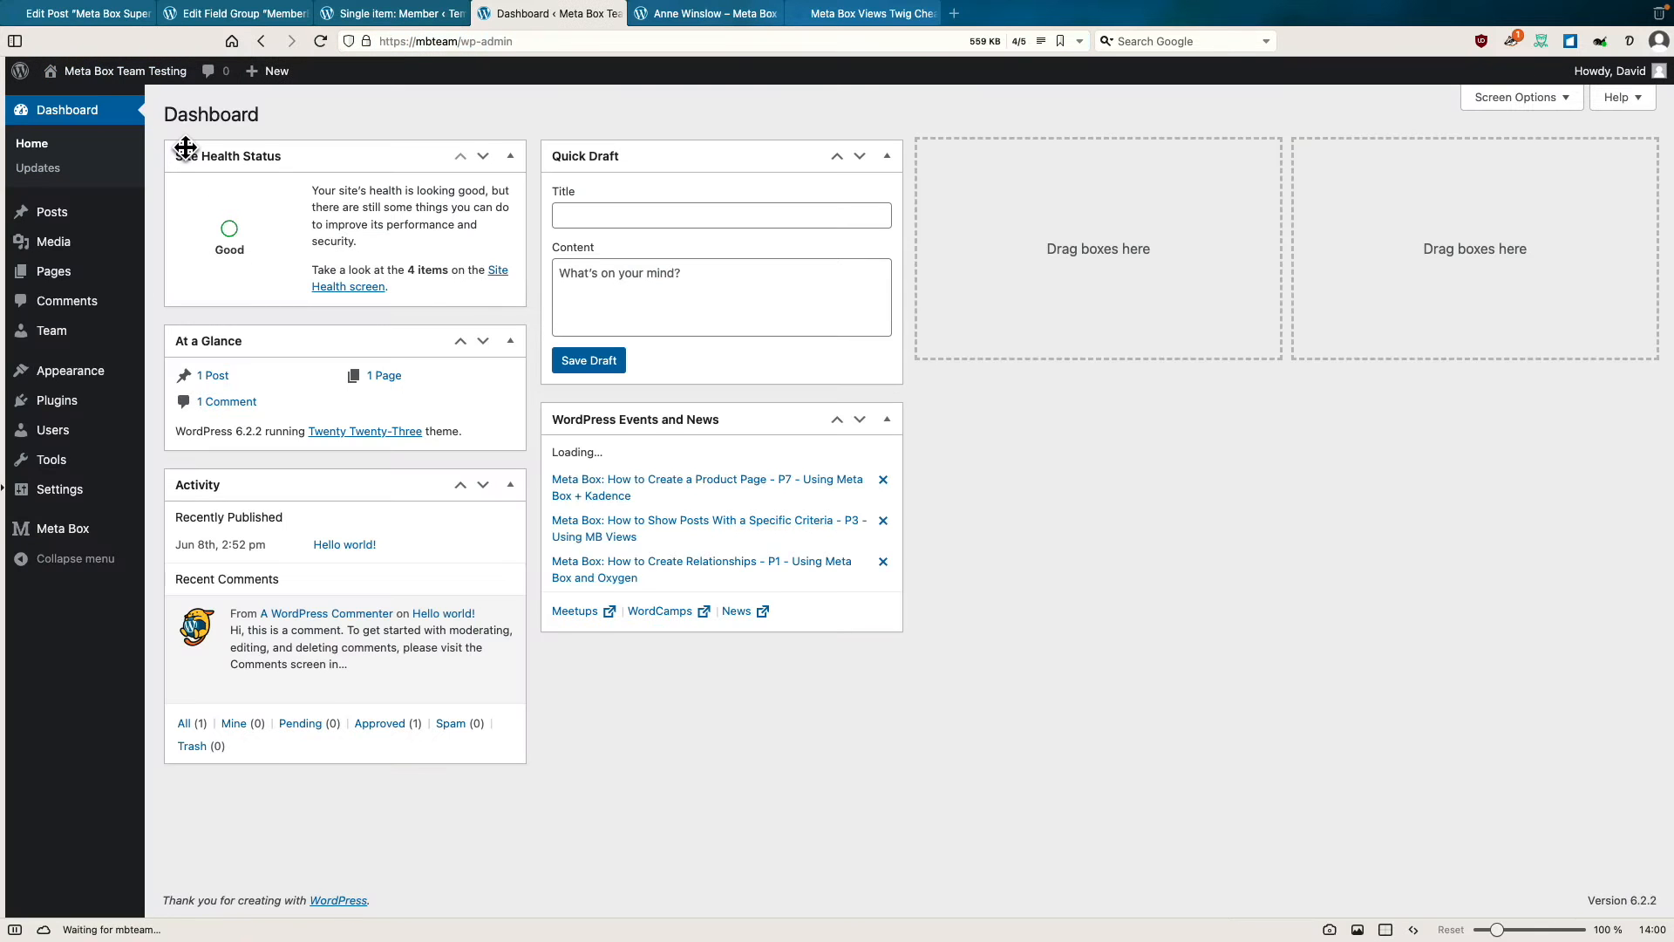
click(58, 402)
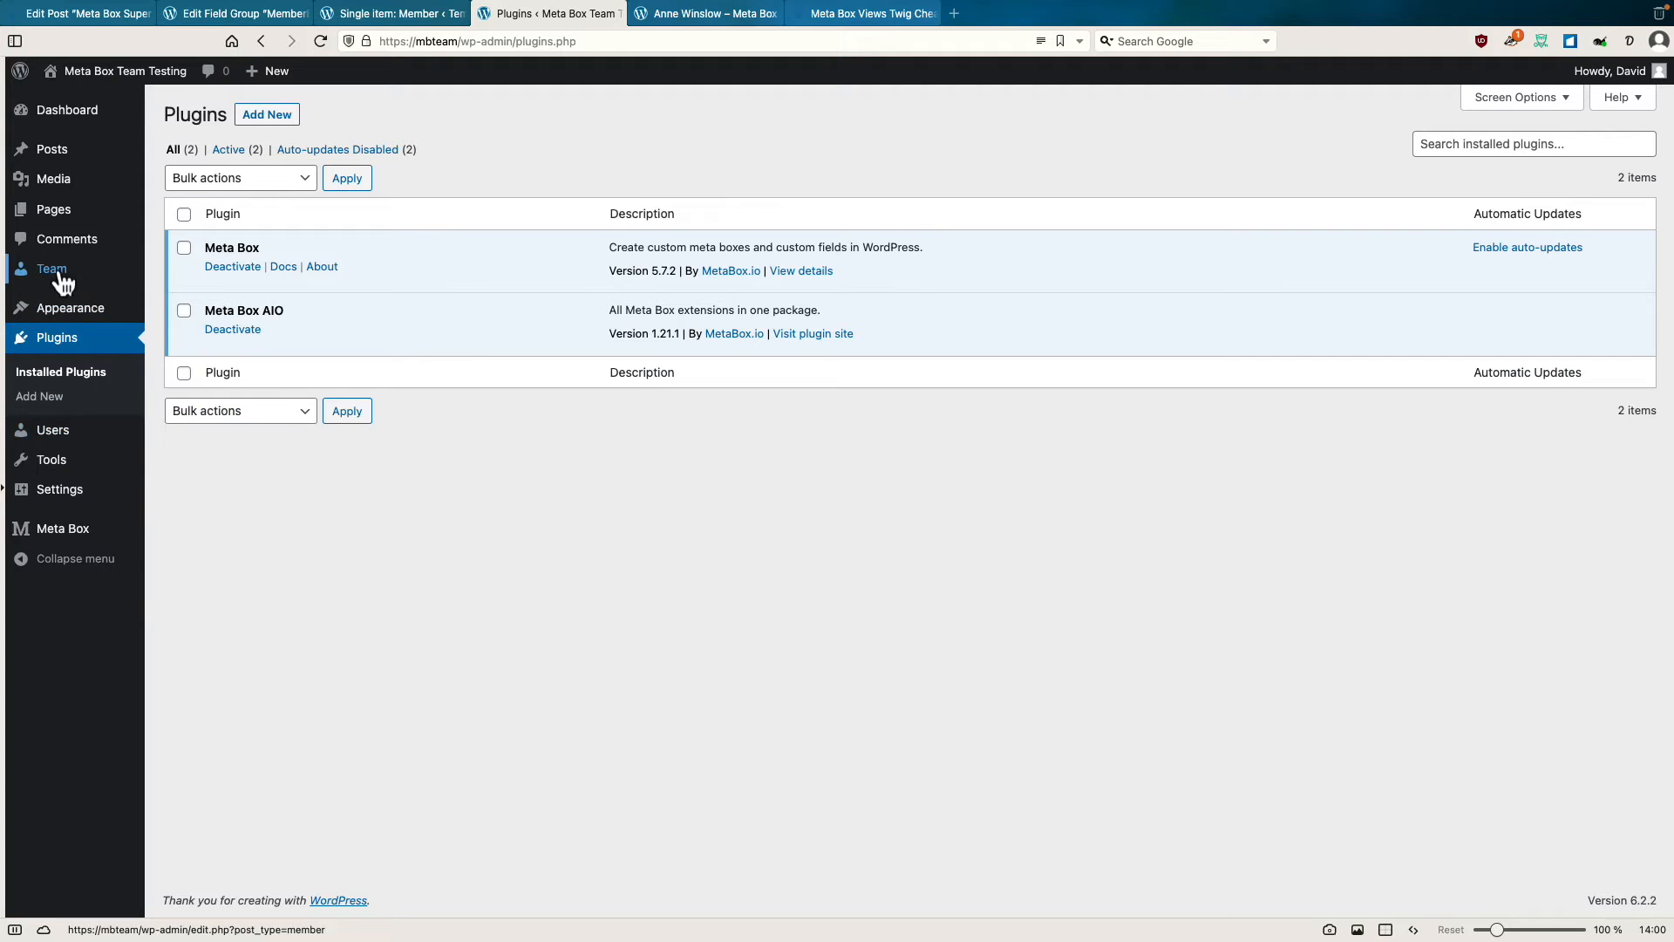
Open the Team Member Fields field group from Meta Box's custom fields.
mouse_move(62, 528)
click(187, 612)
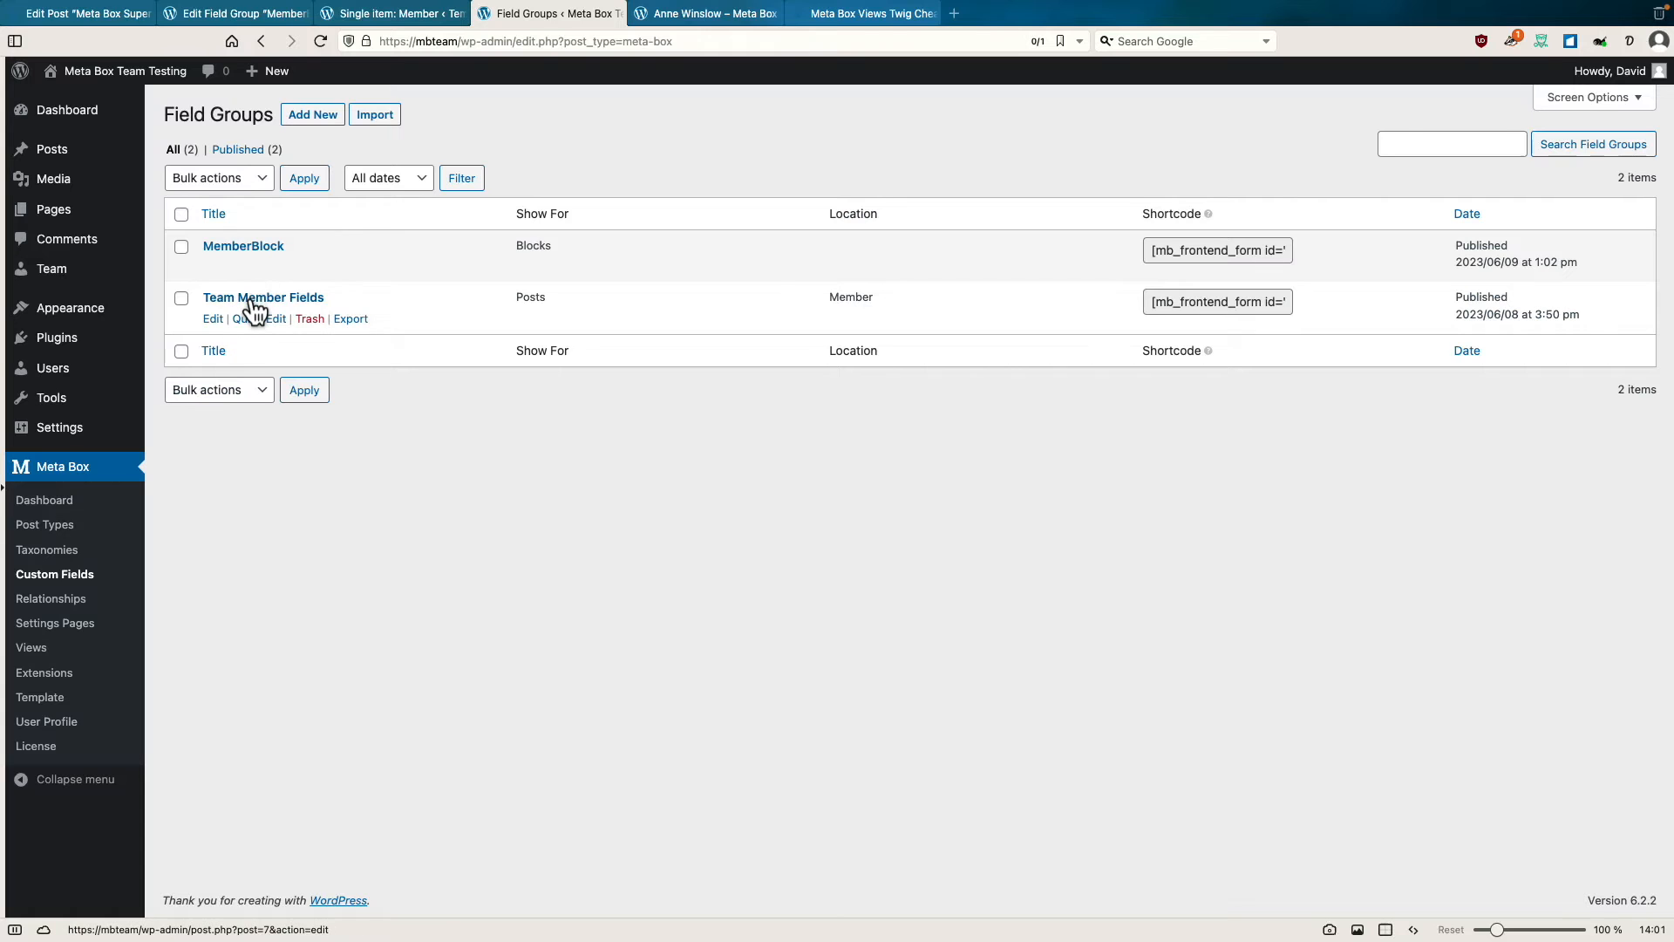
click(251, 299)
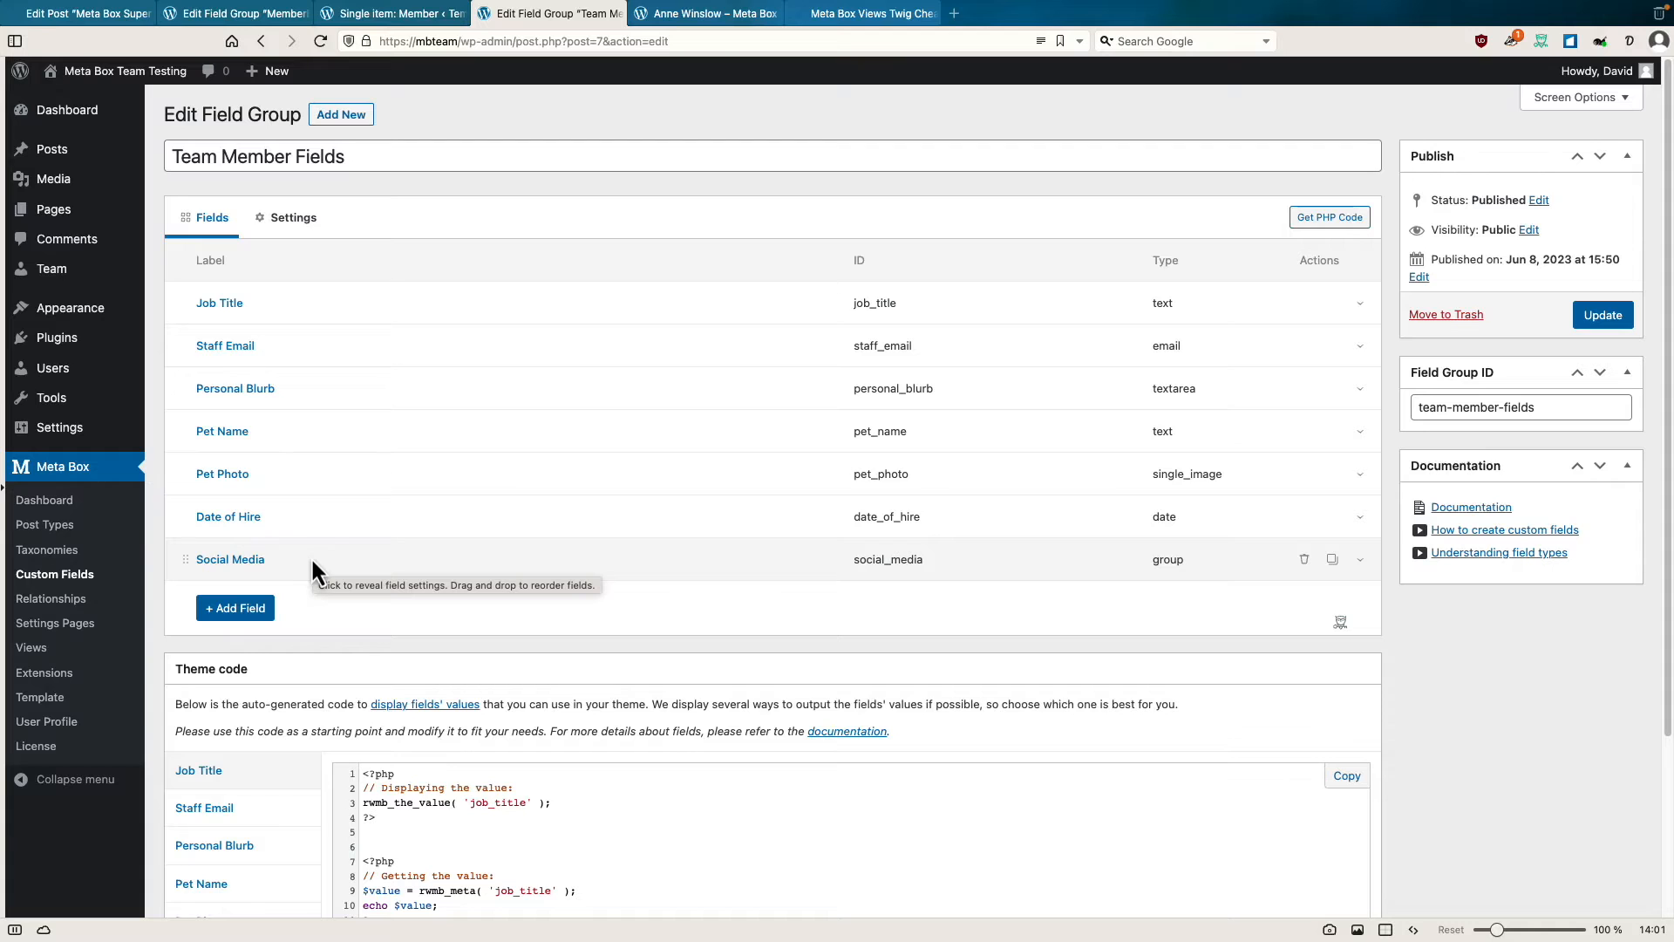
Expand the Social Media group field and examine its cloning settings and sub fields.
click(251, 560)
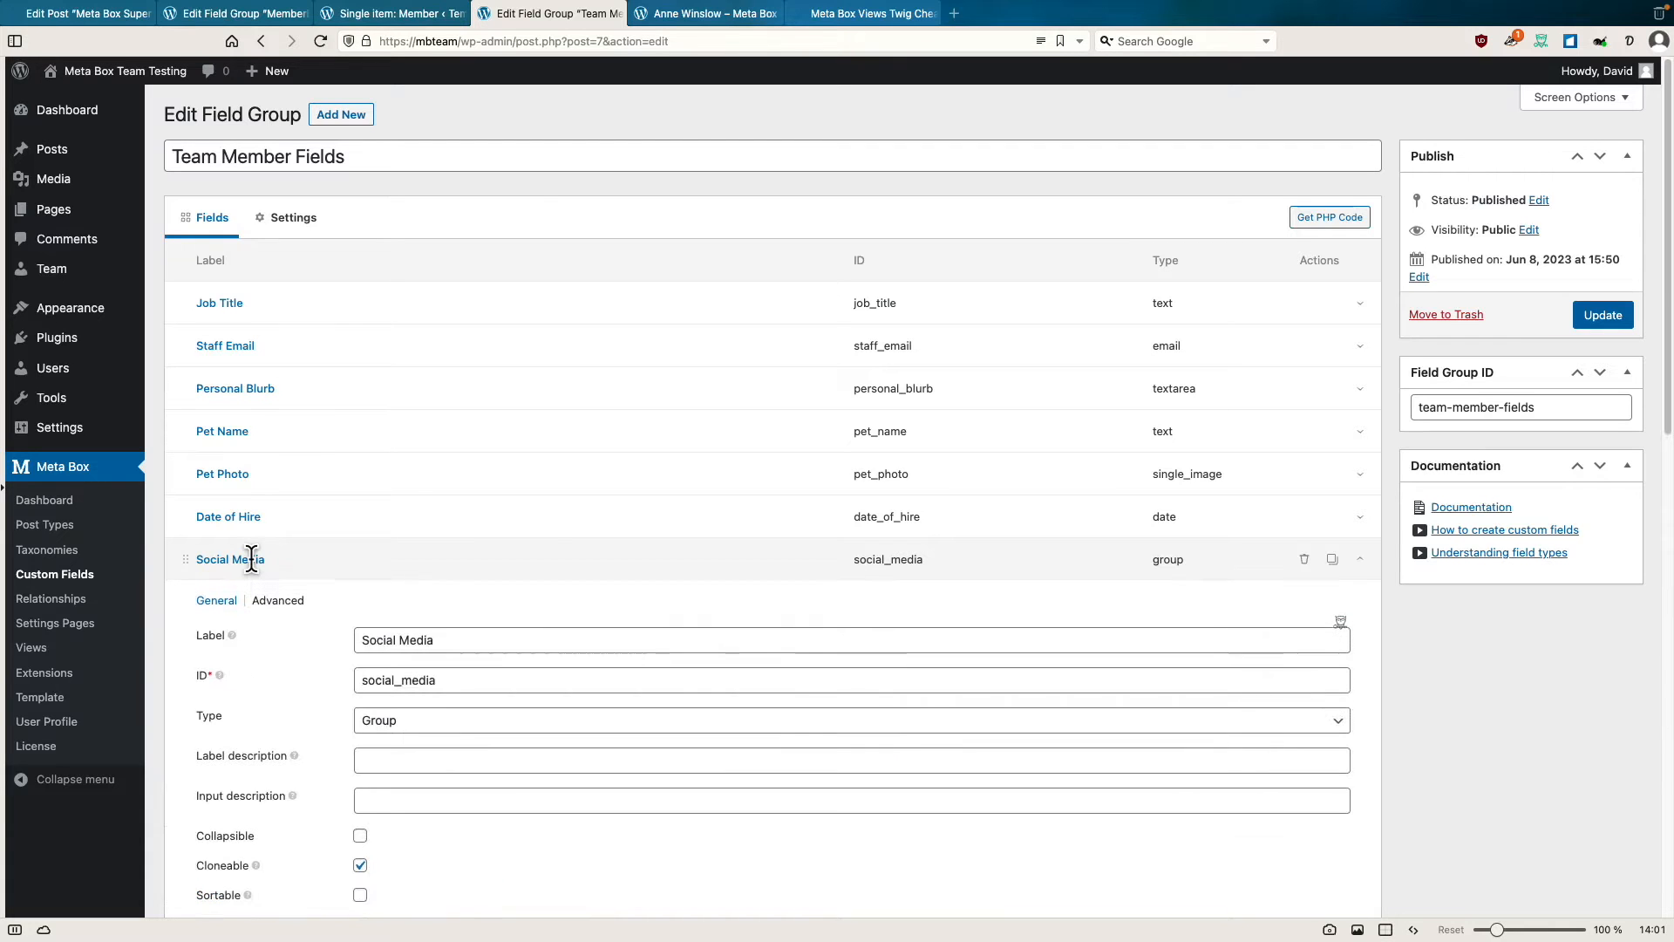
scroll(305, 557, down, 5)
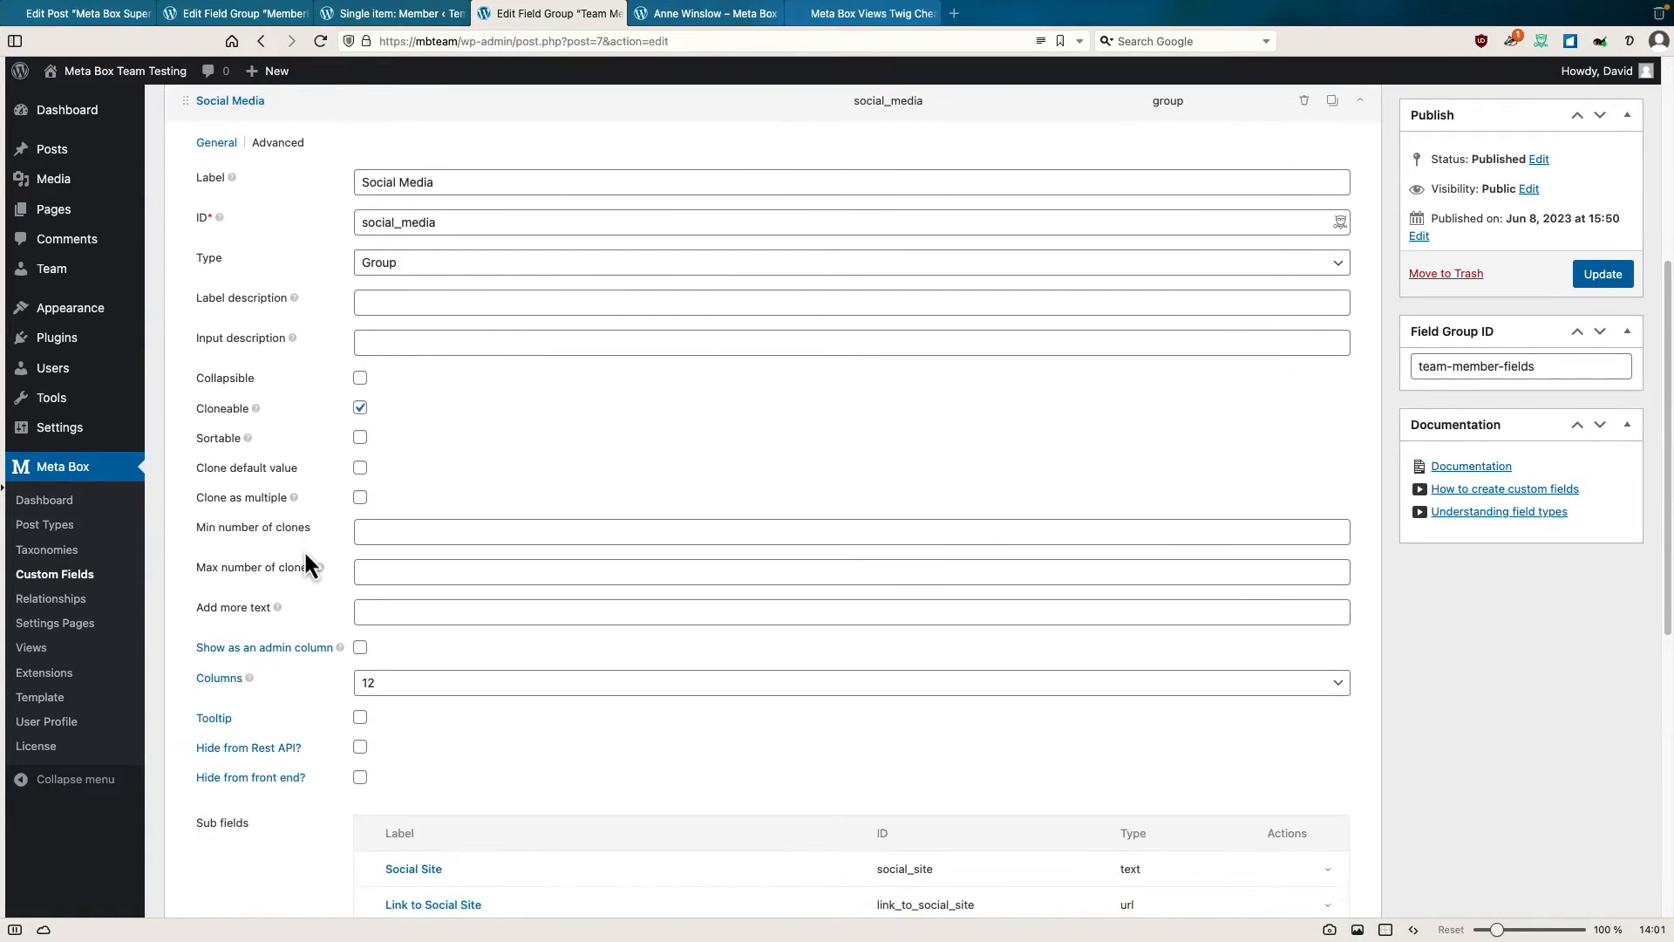
scroll(305, 565, down, 2)
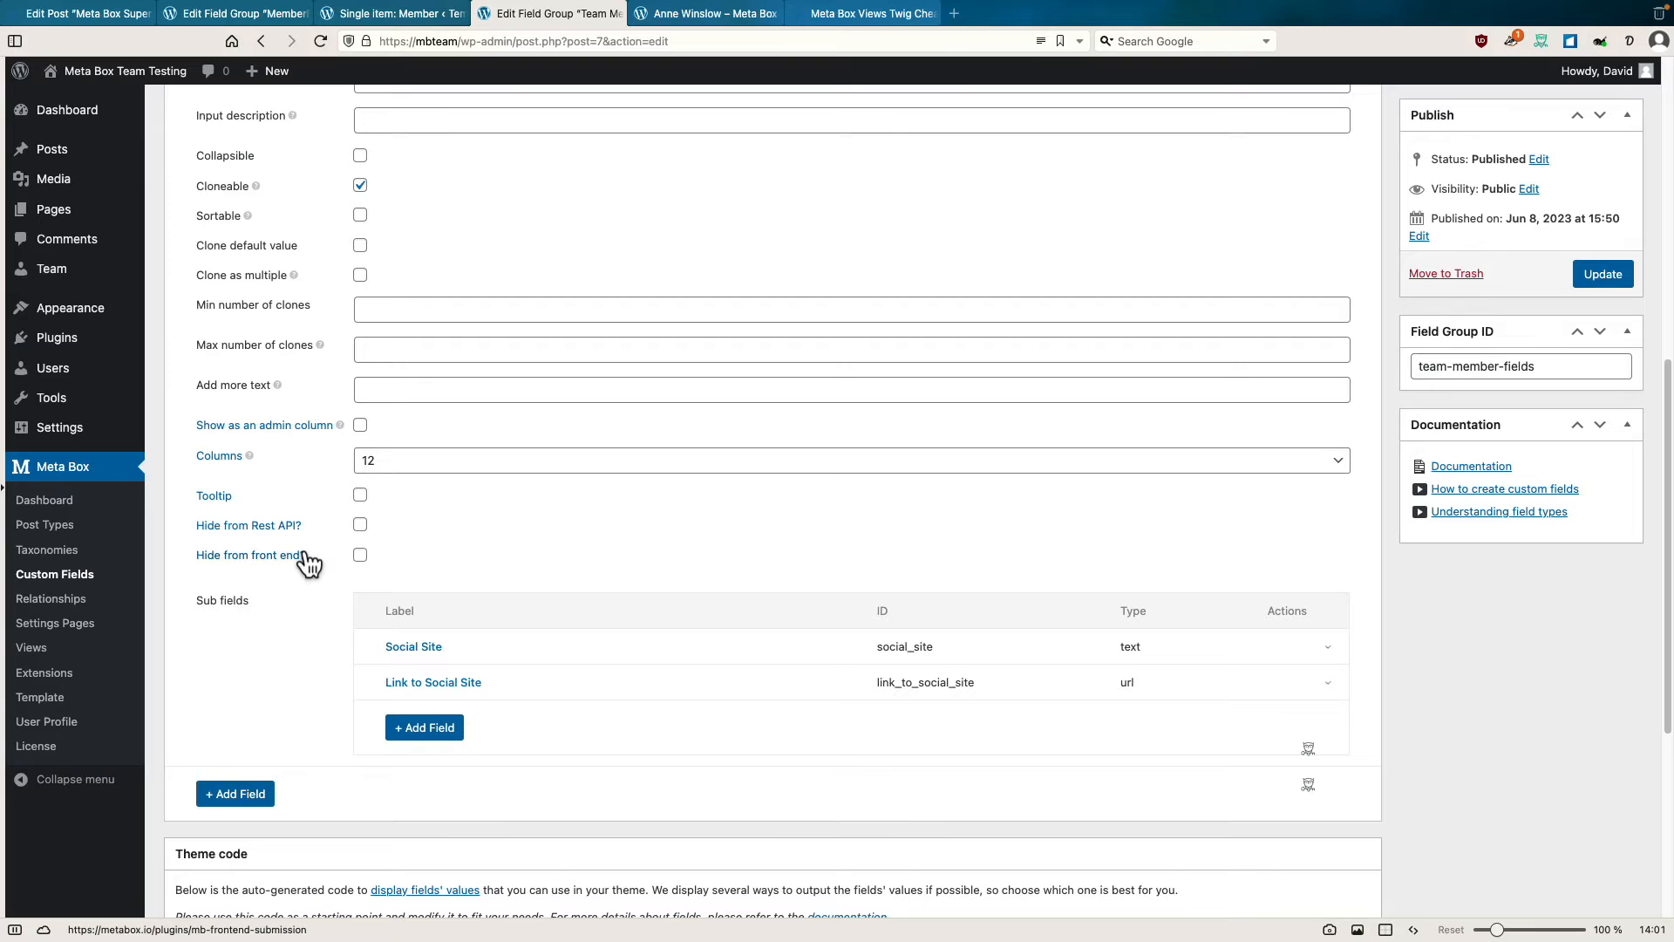
scroll(309, 563, up, 1)
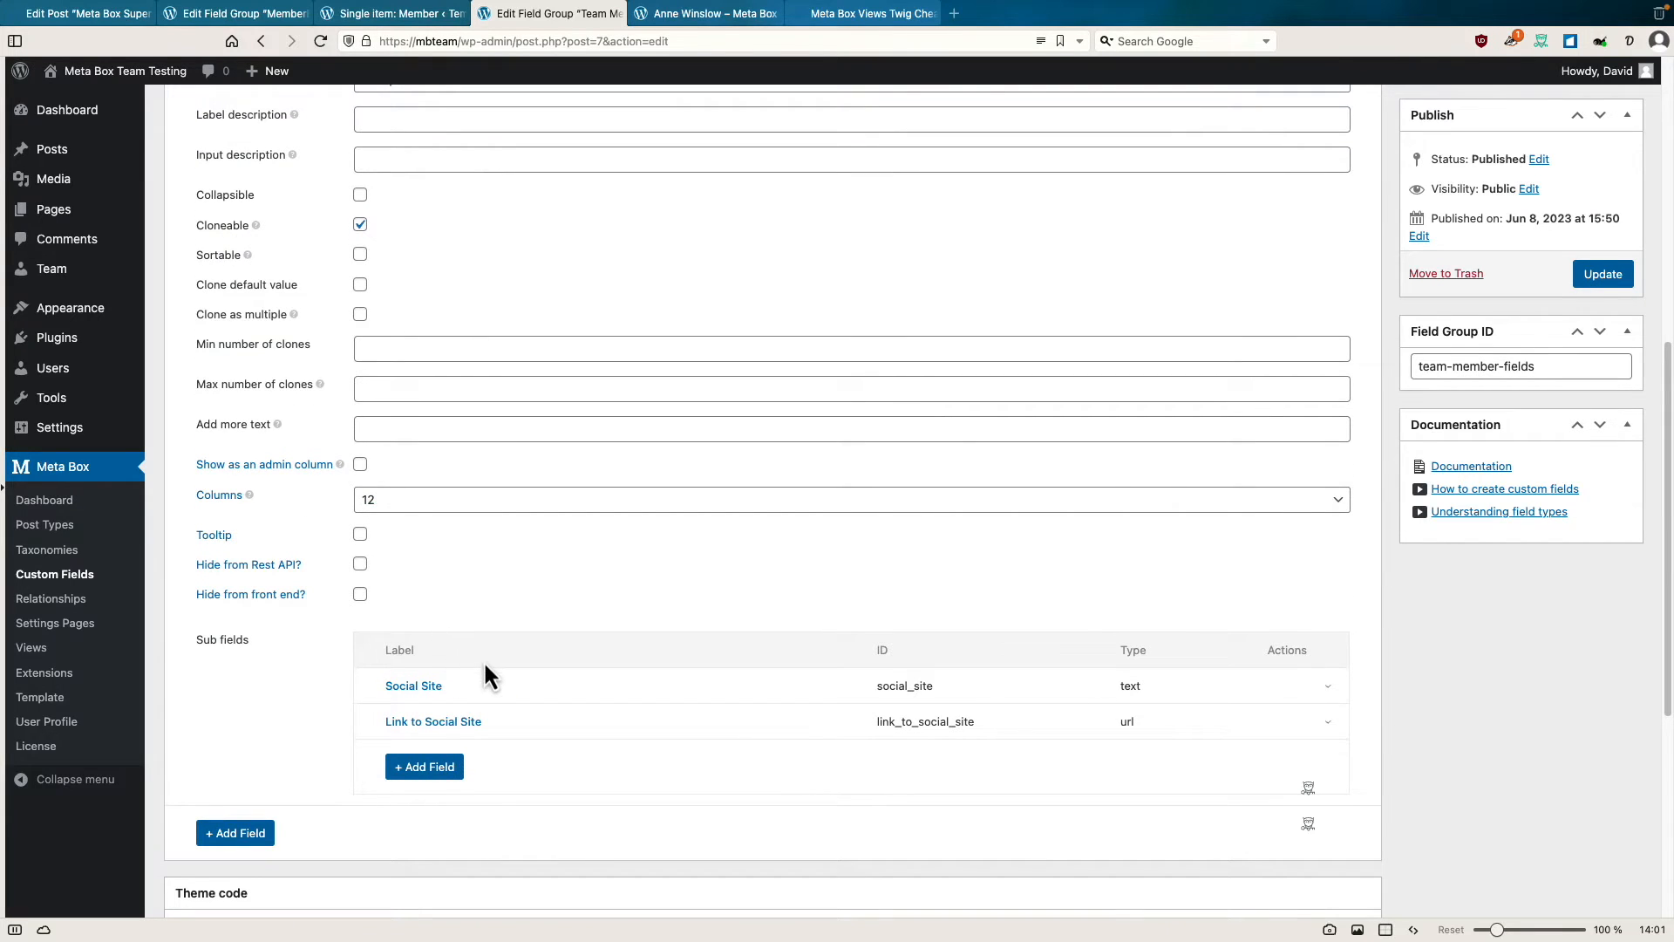
scroll(483, 661, up, 2)
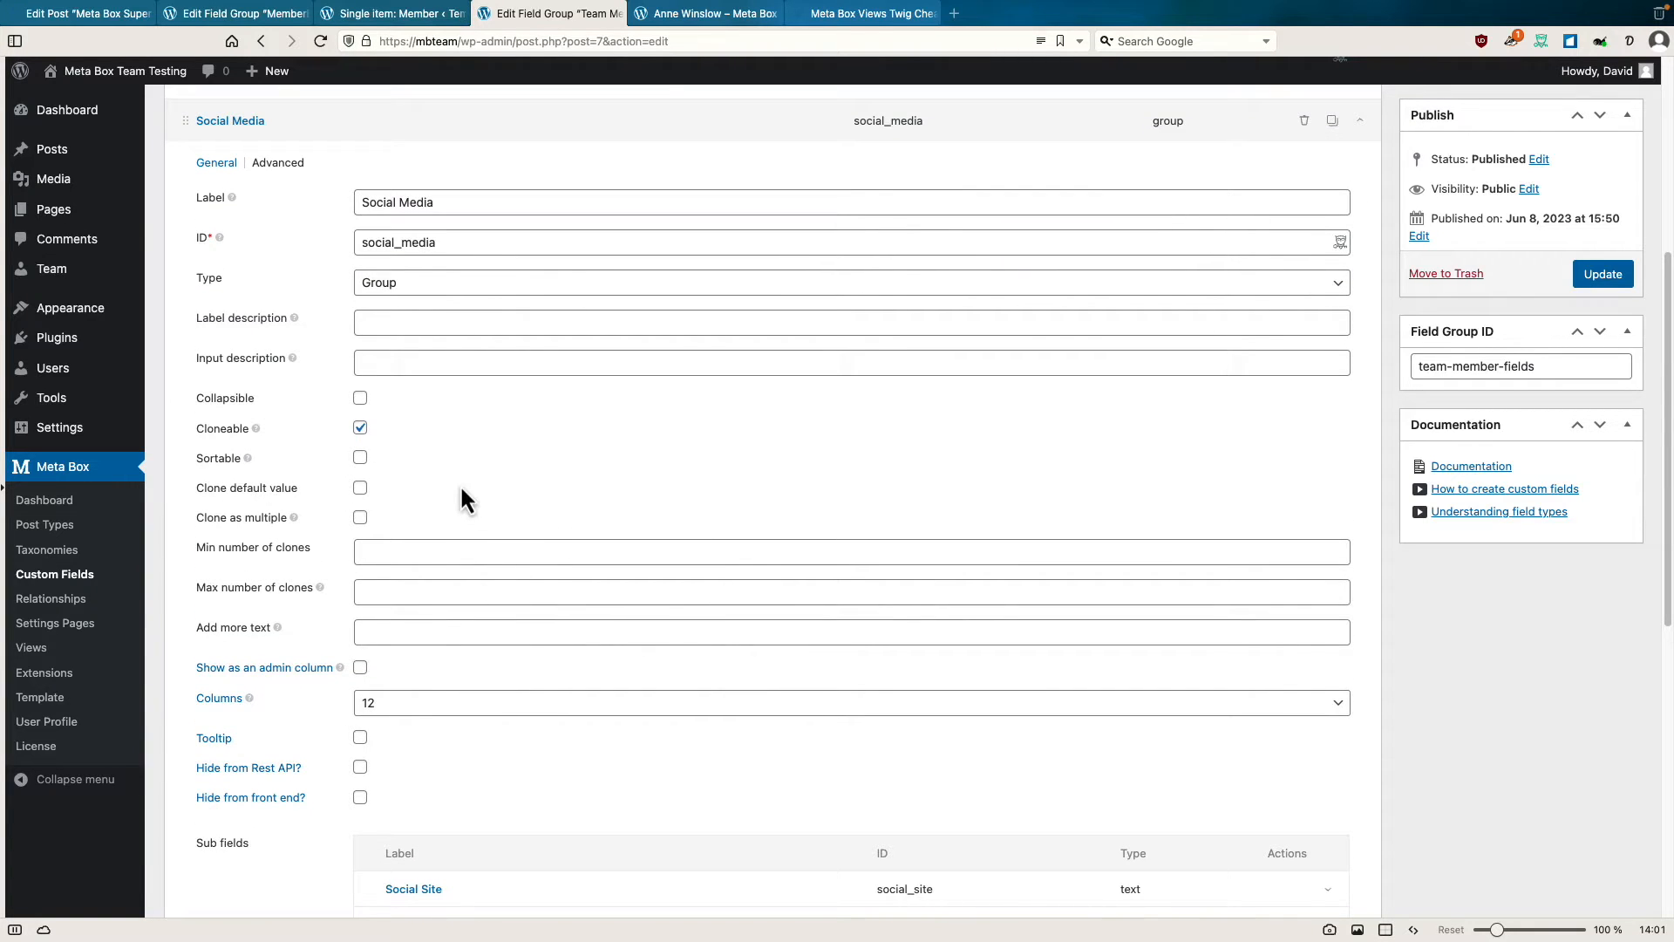
scroll(460, 497, down, 2)
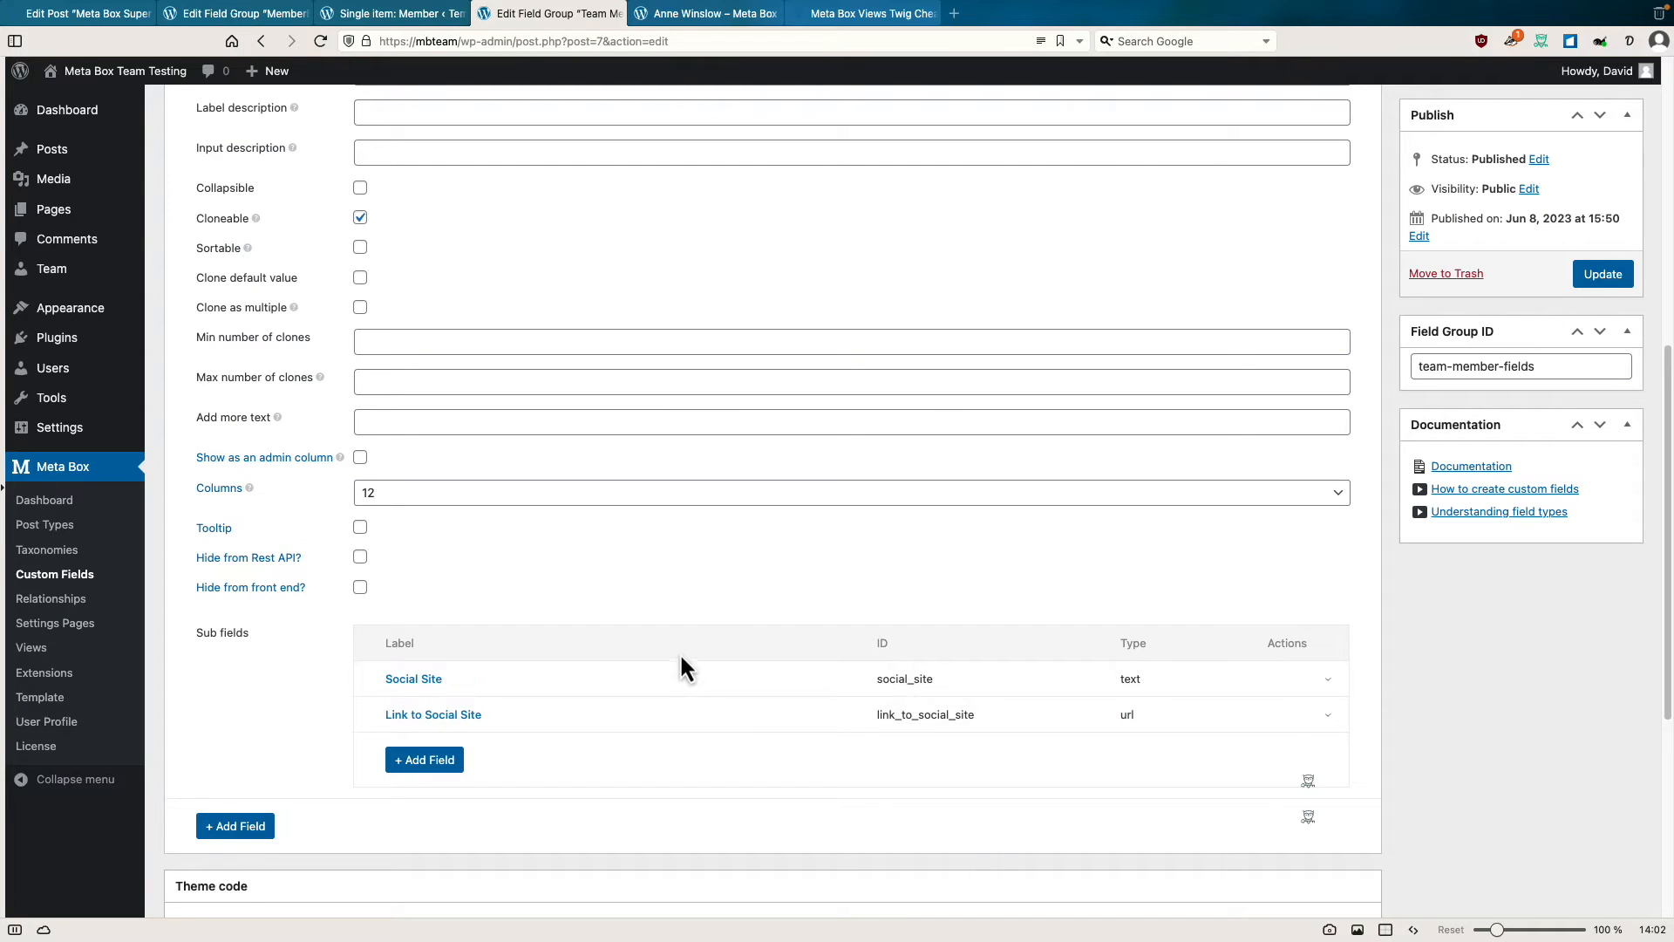
scroll(683, 668, up, 1)
scroll(682, 668, up, 5)
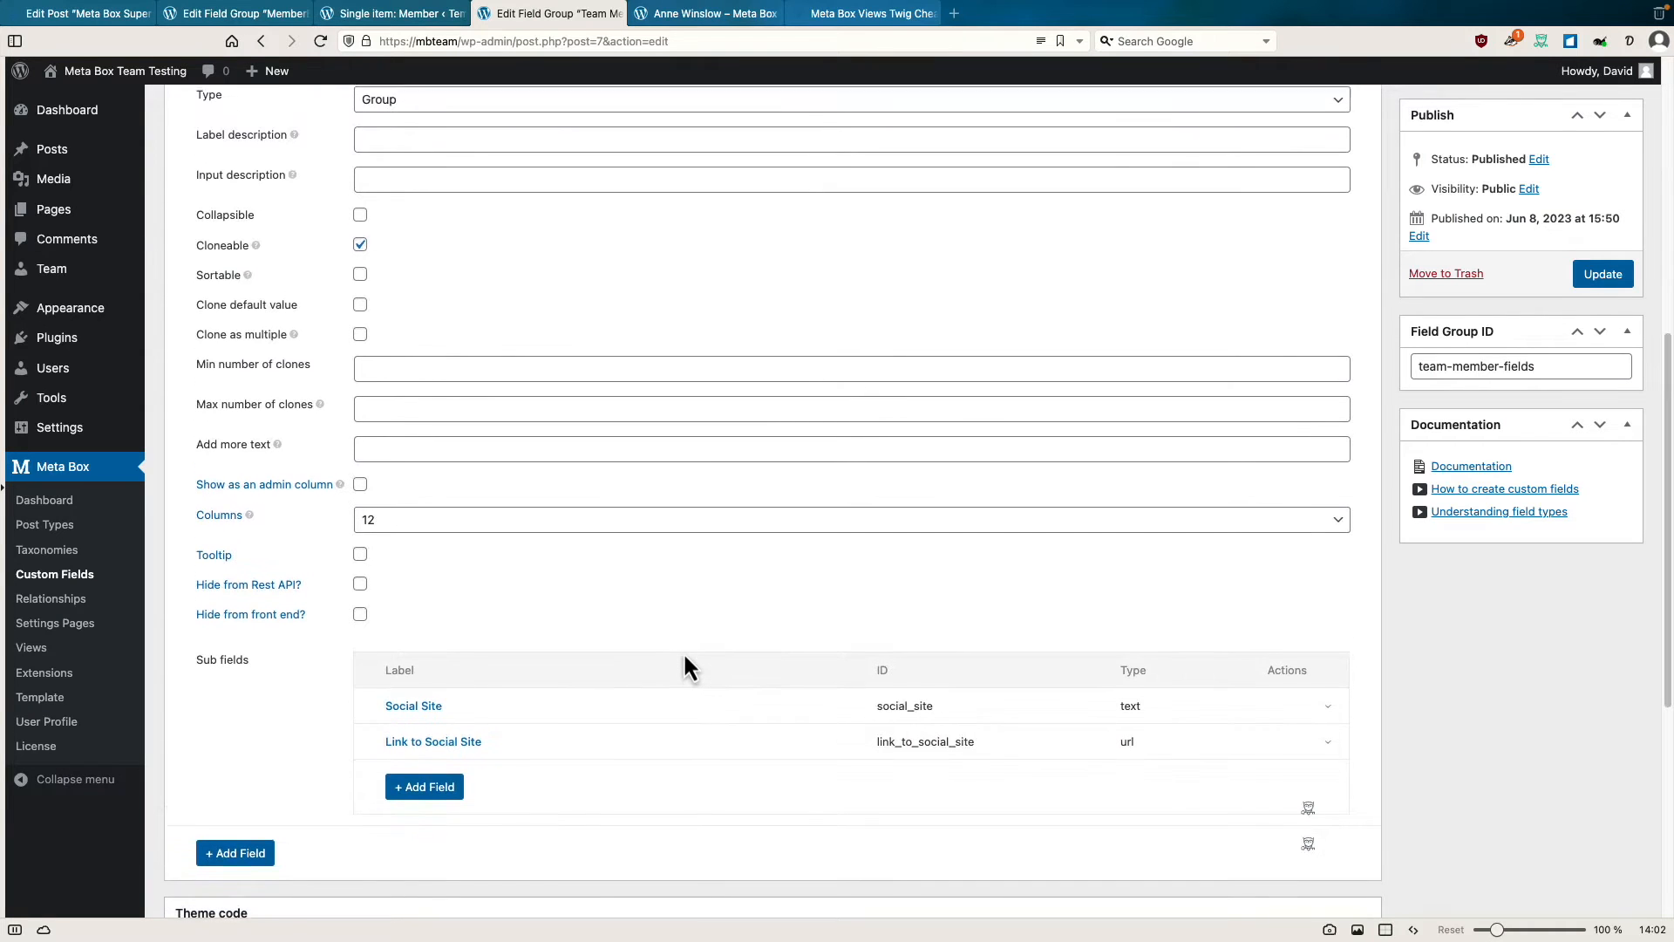
Open the CEO's team member entry and examine its content, custom field values and social media links.
click(57, 277)
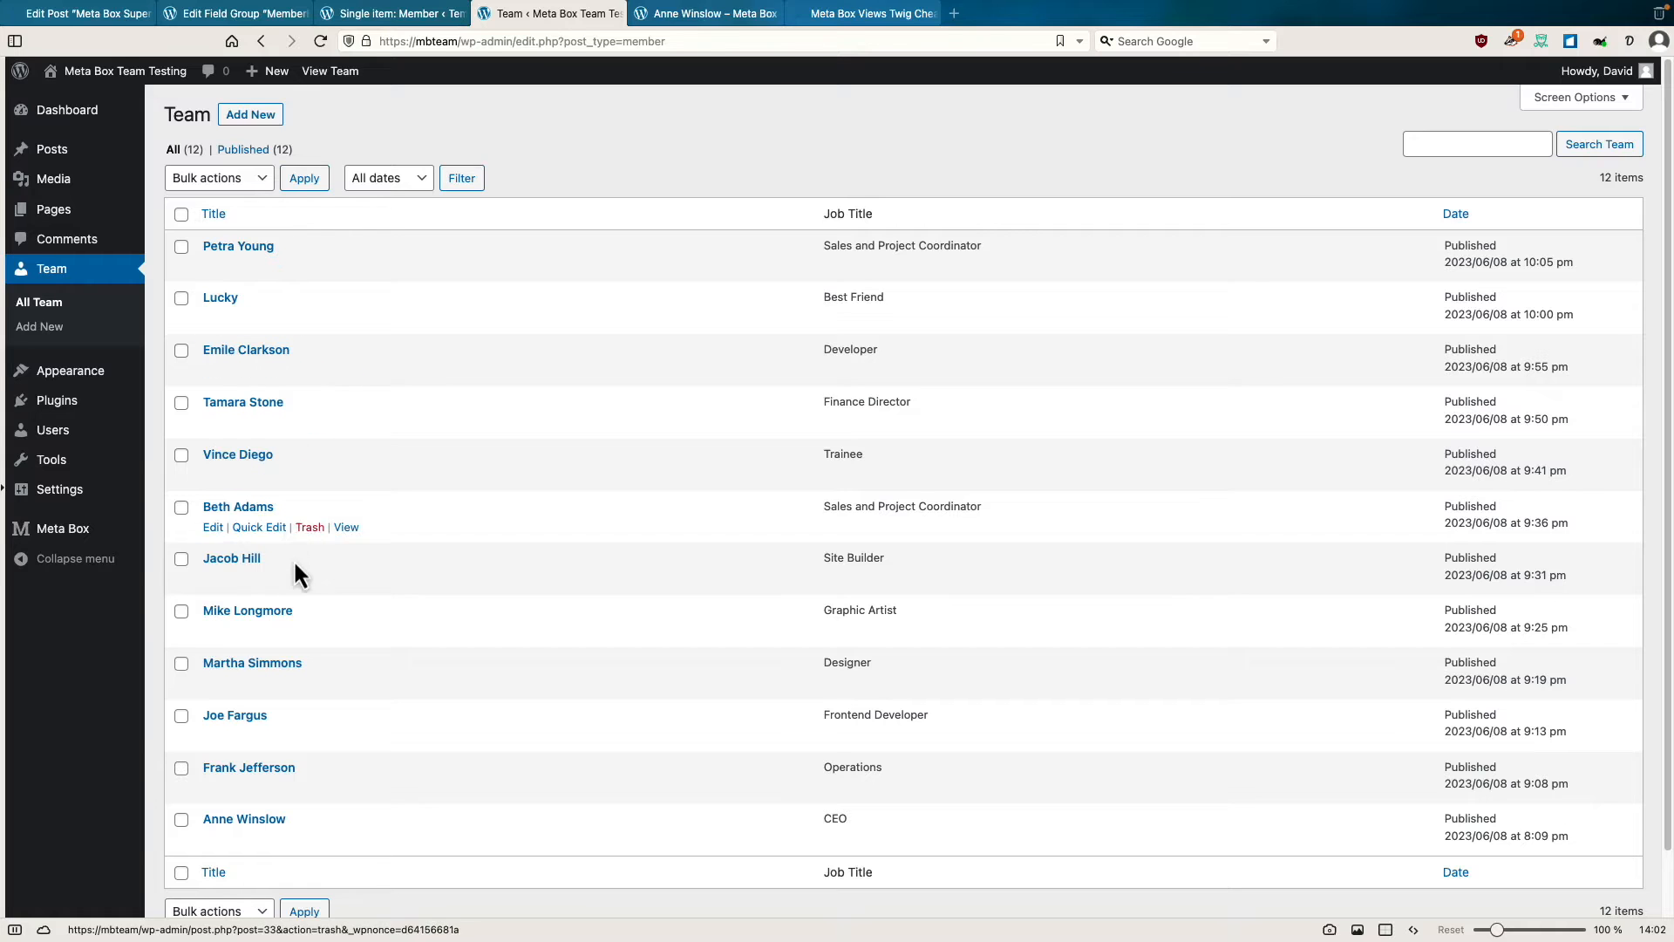
click(267, 823)
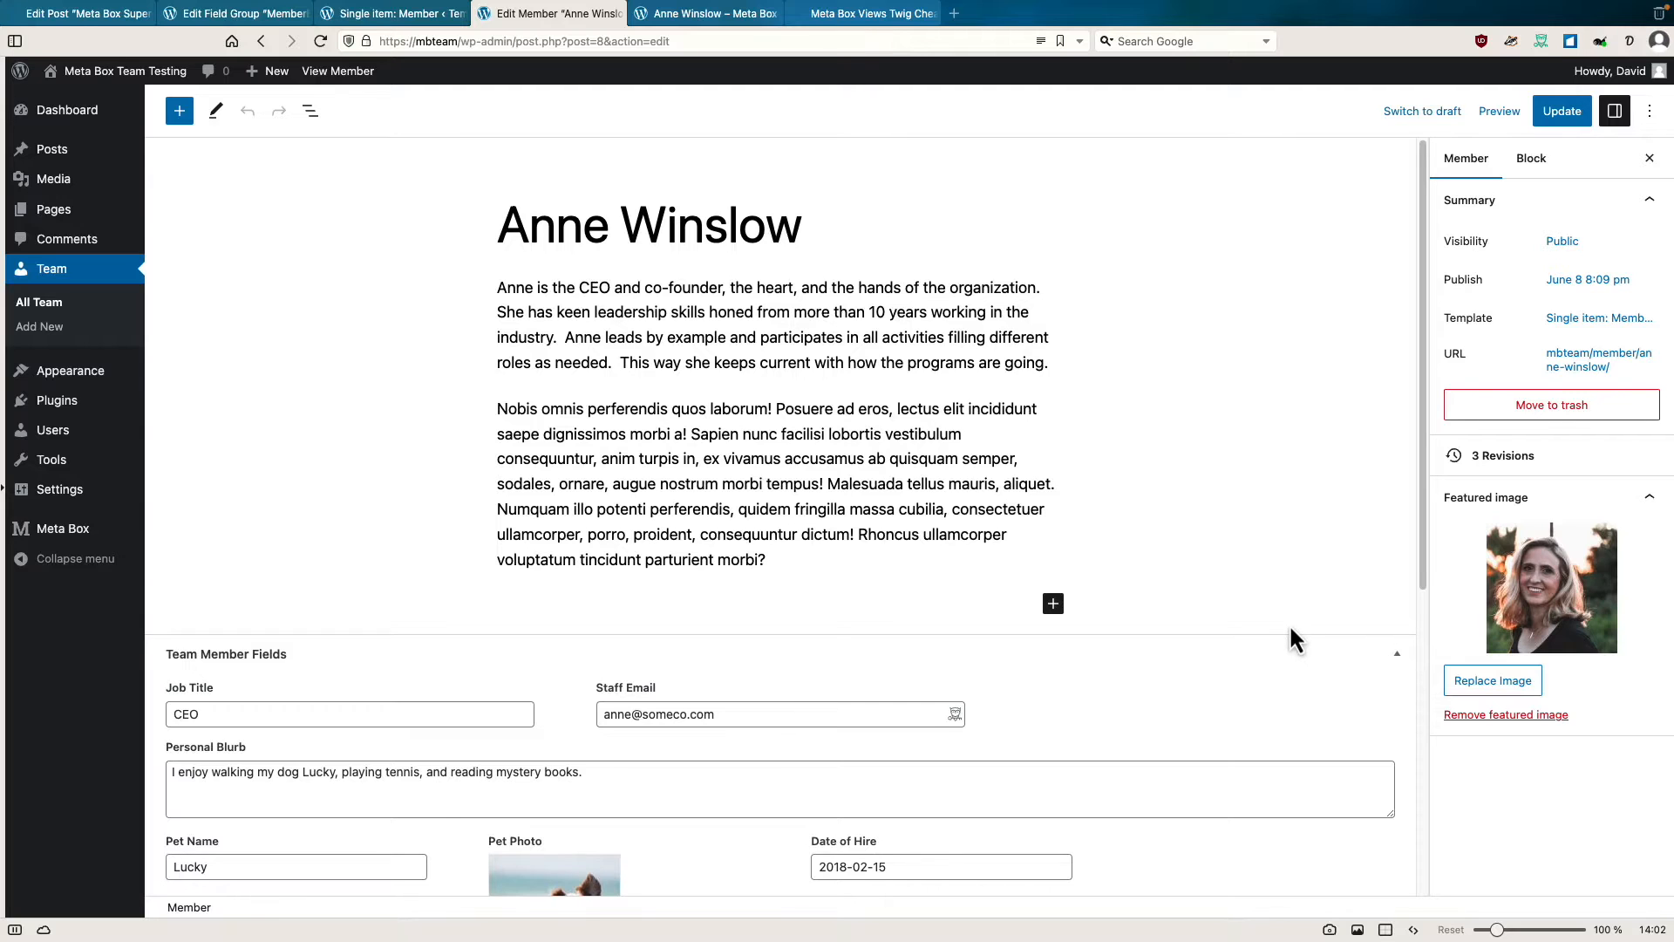
scroll(1289, 623, down, 2)
scroll(1289, 622, down, 2)
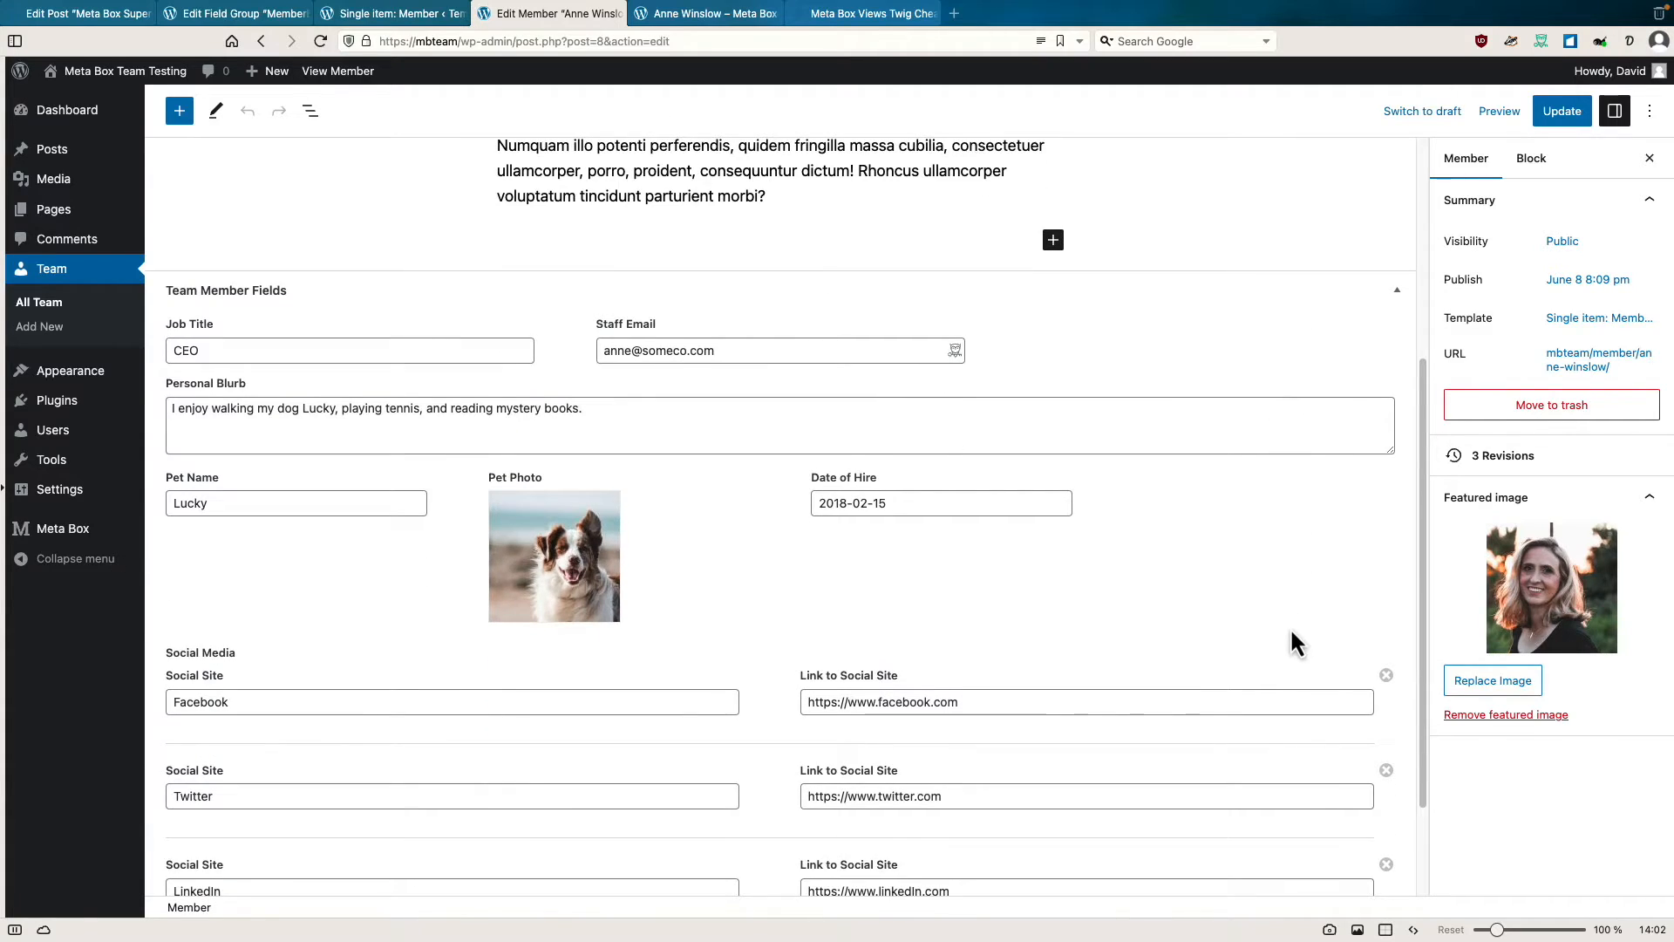
scroll(1288, 624, down, 1)
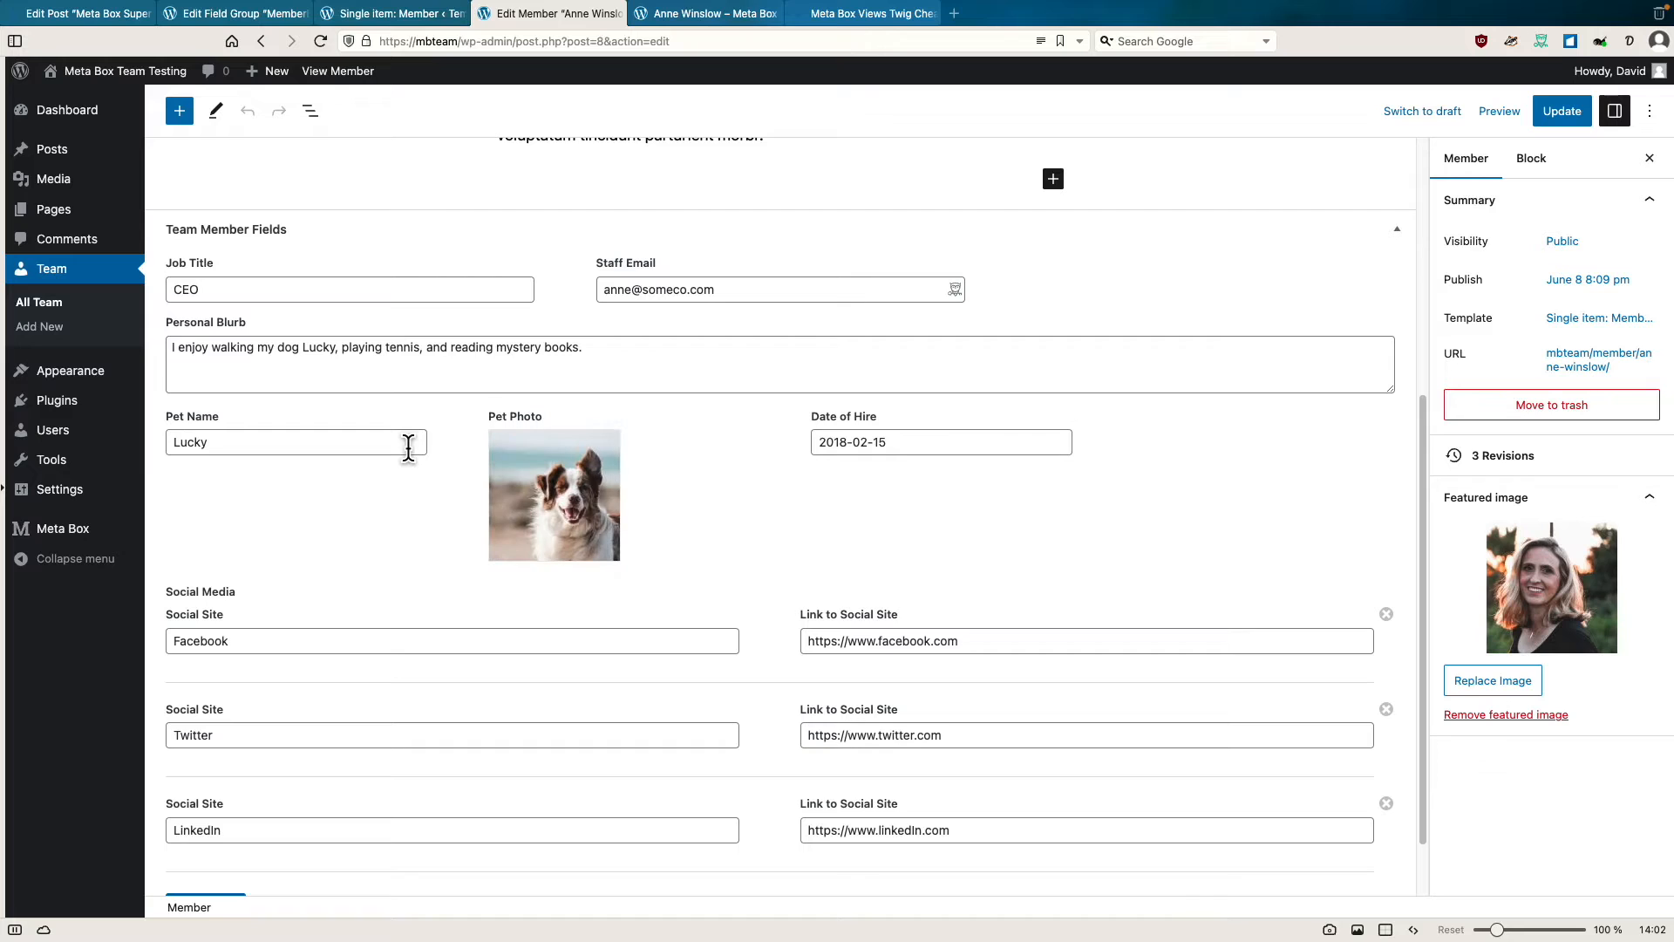
scroll(710, 626, down, 1)
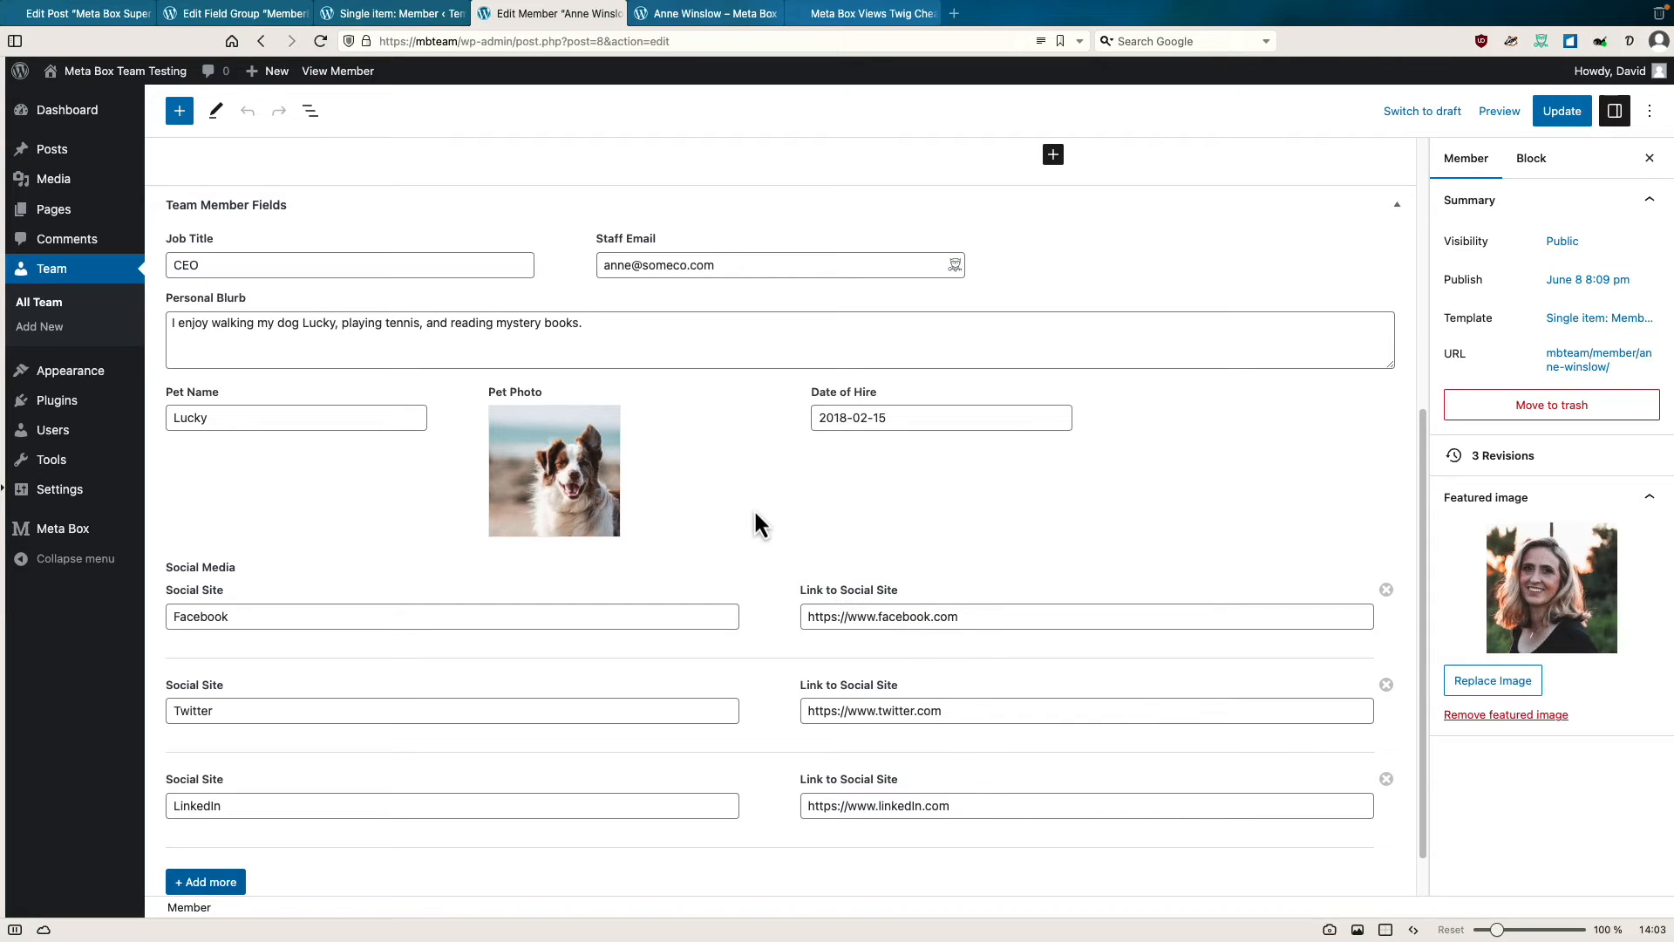
scroll(753, 510, up, 5)
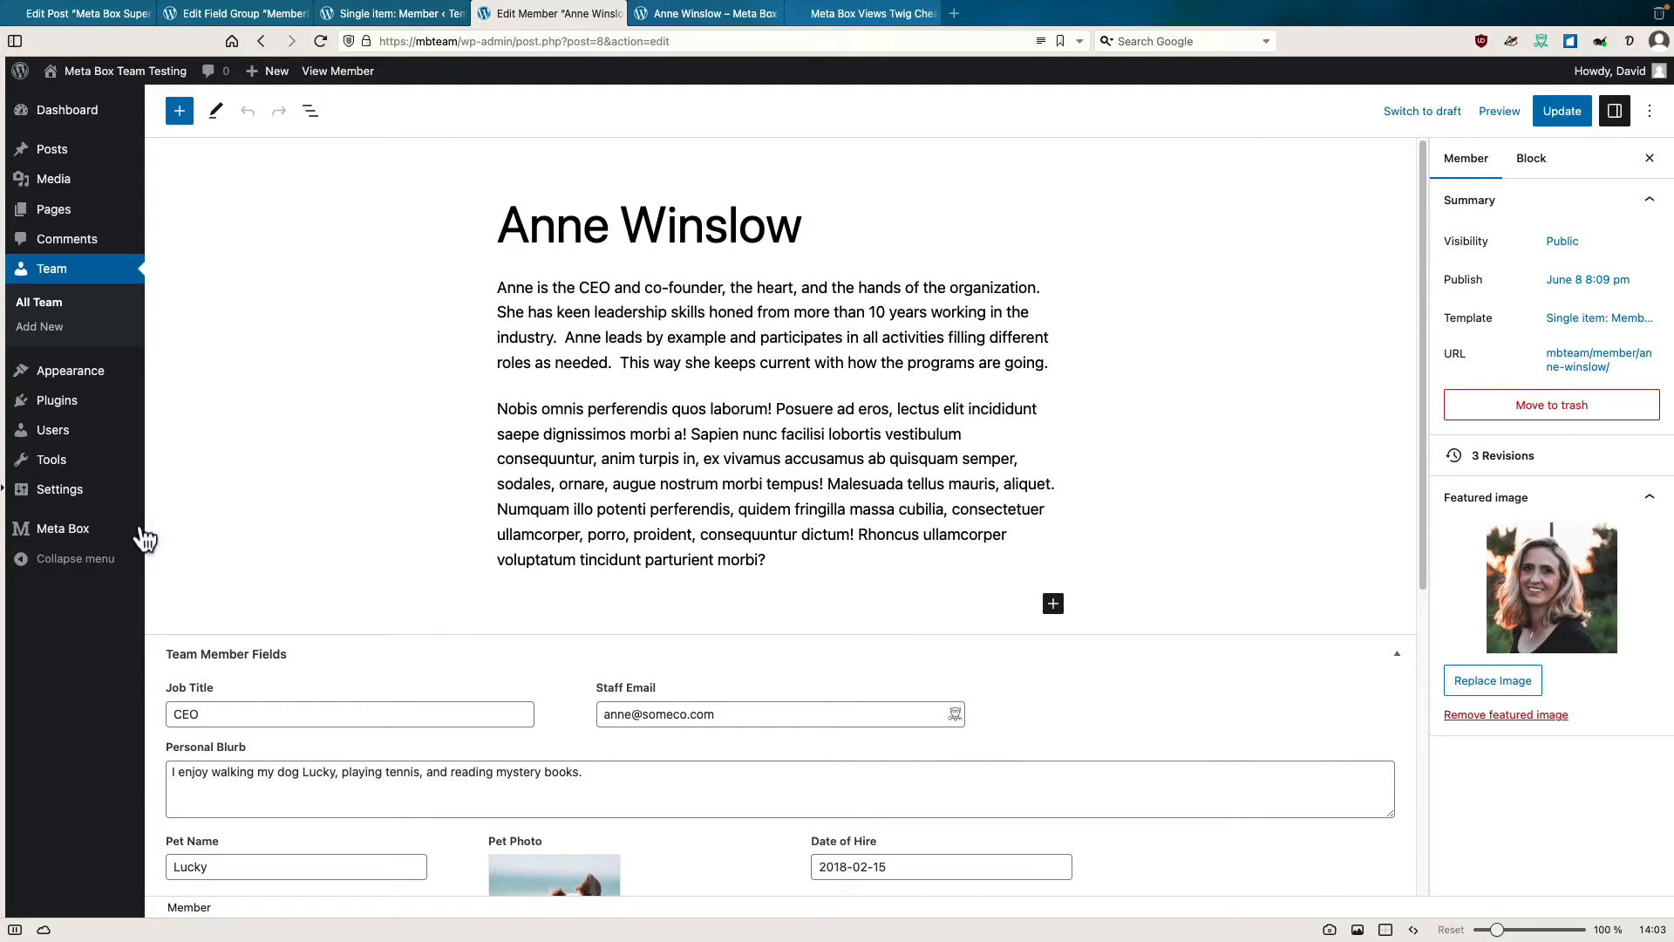
Open the MemberBlock field group's settings and choose Block as its location.
mouse_move(88, 534)
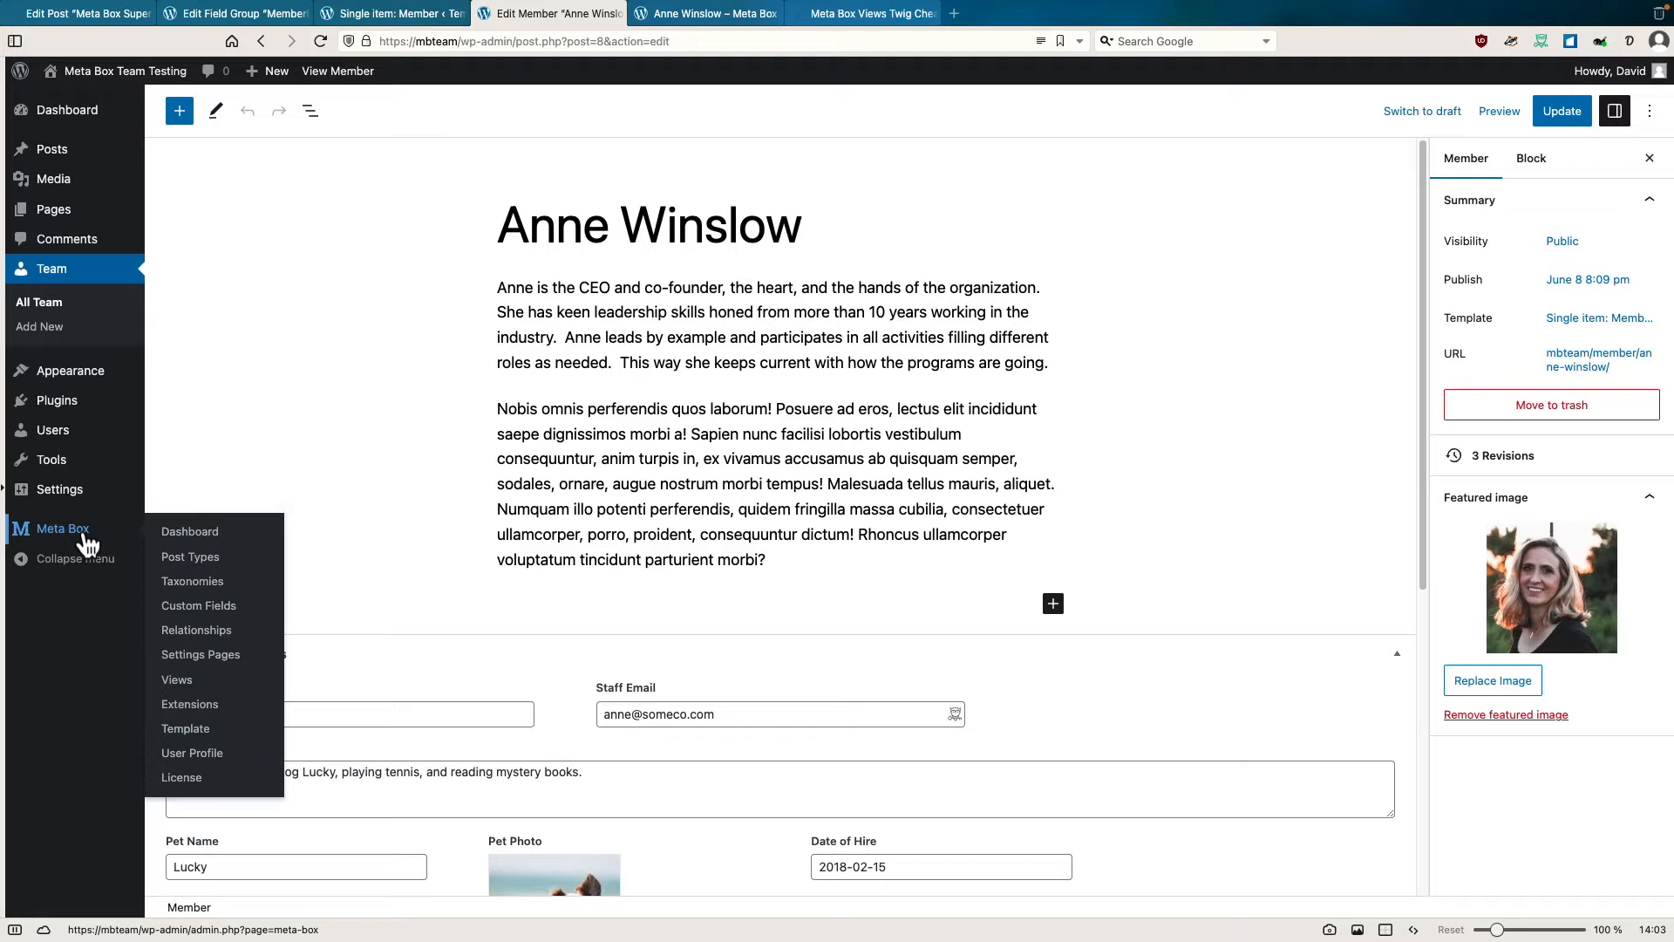
click(188, 611)
click(253, 248)
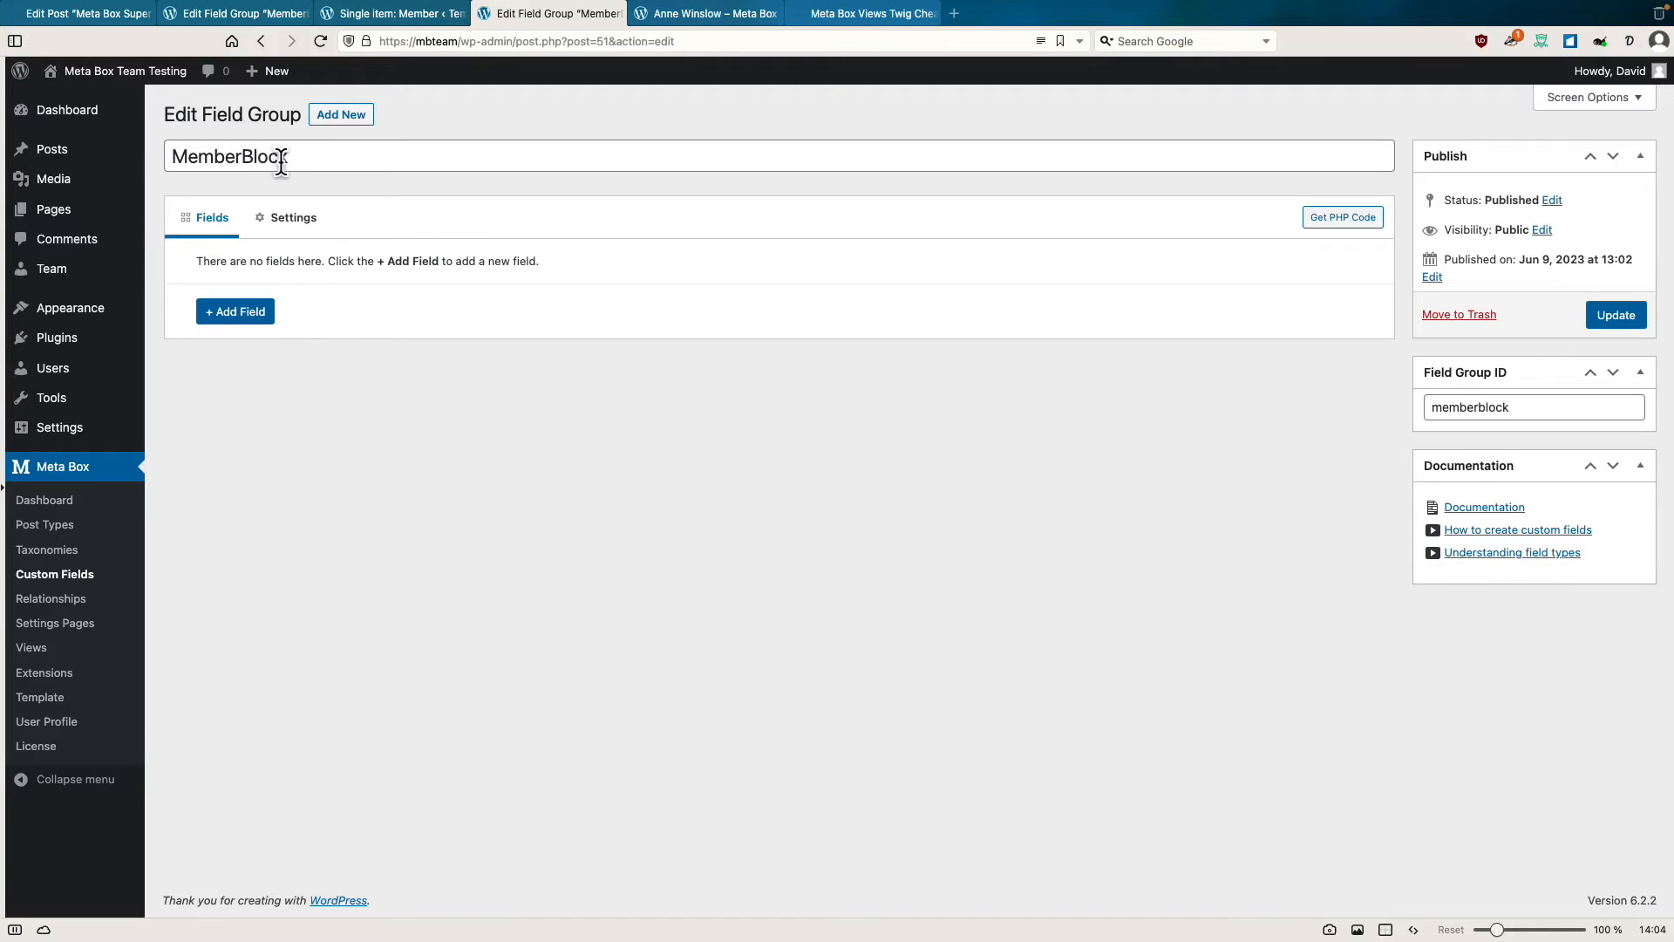
click(304, 225)
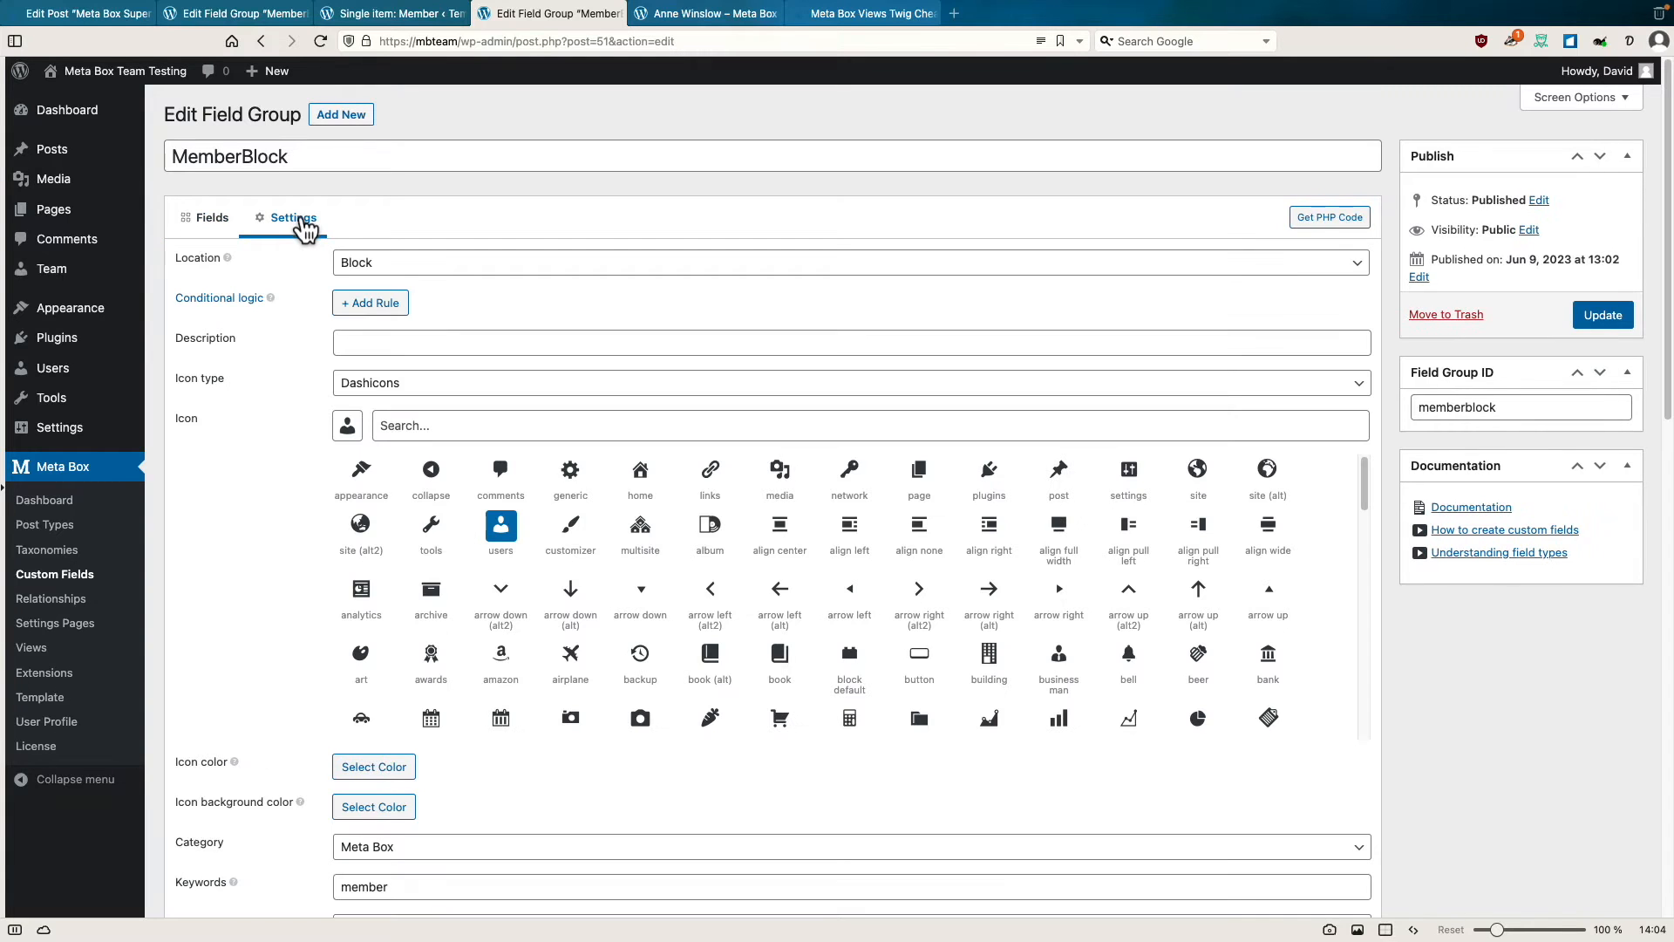
click(459, 263)
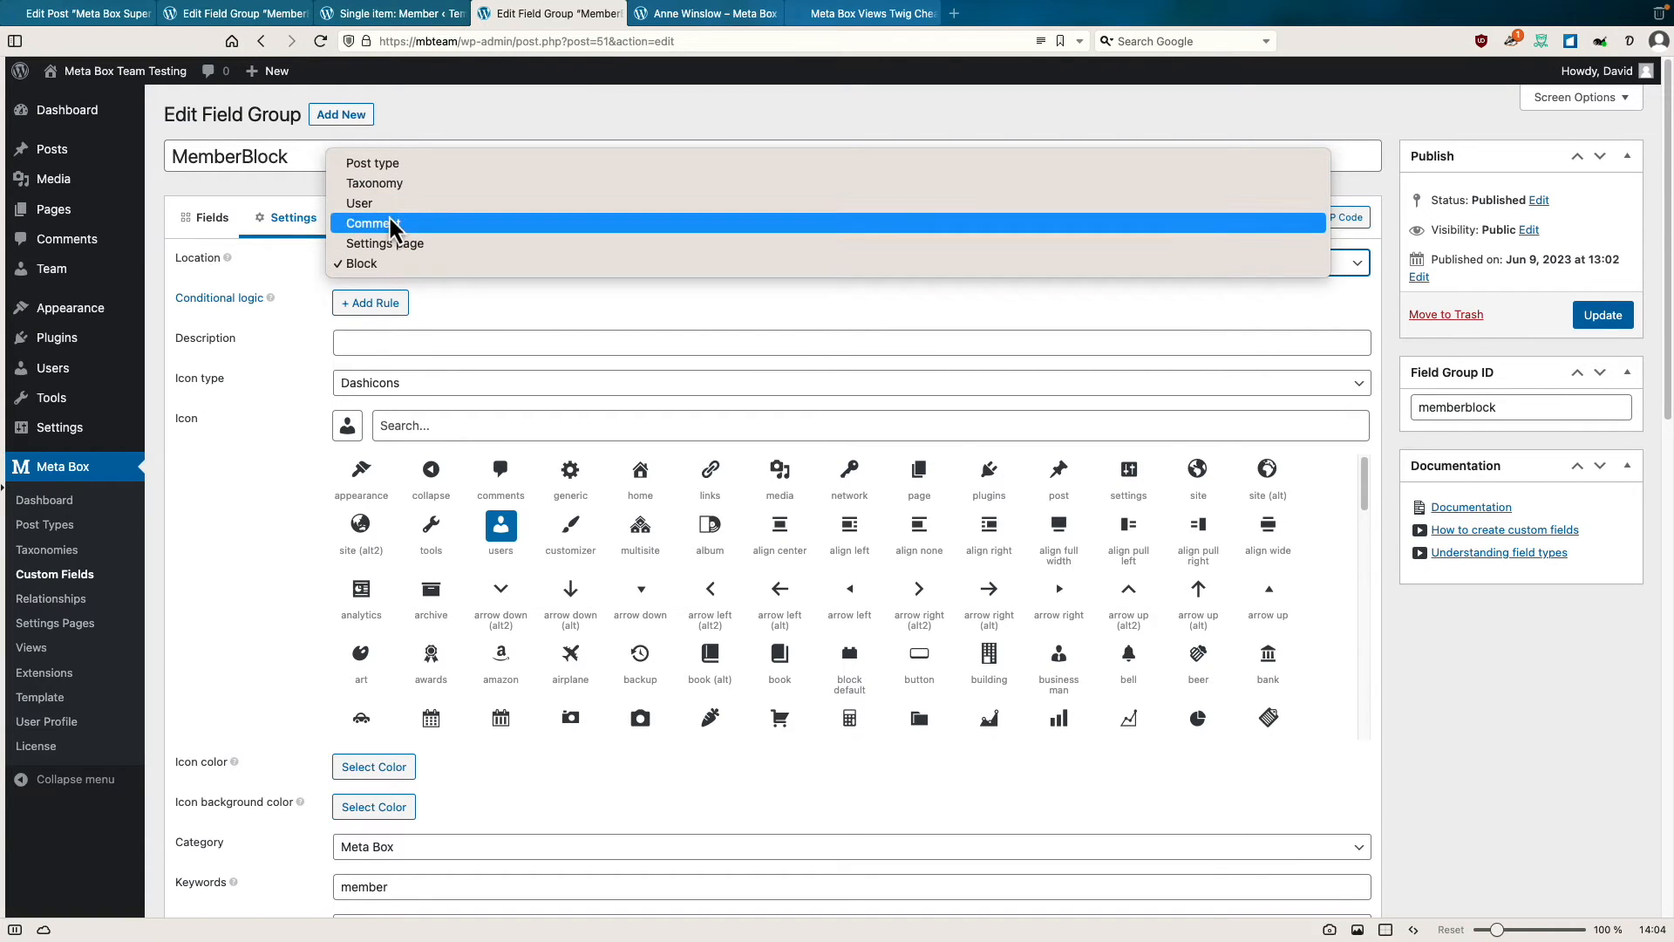
click(363, 261)
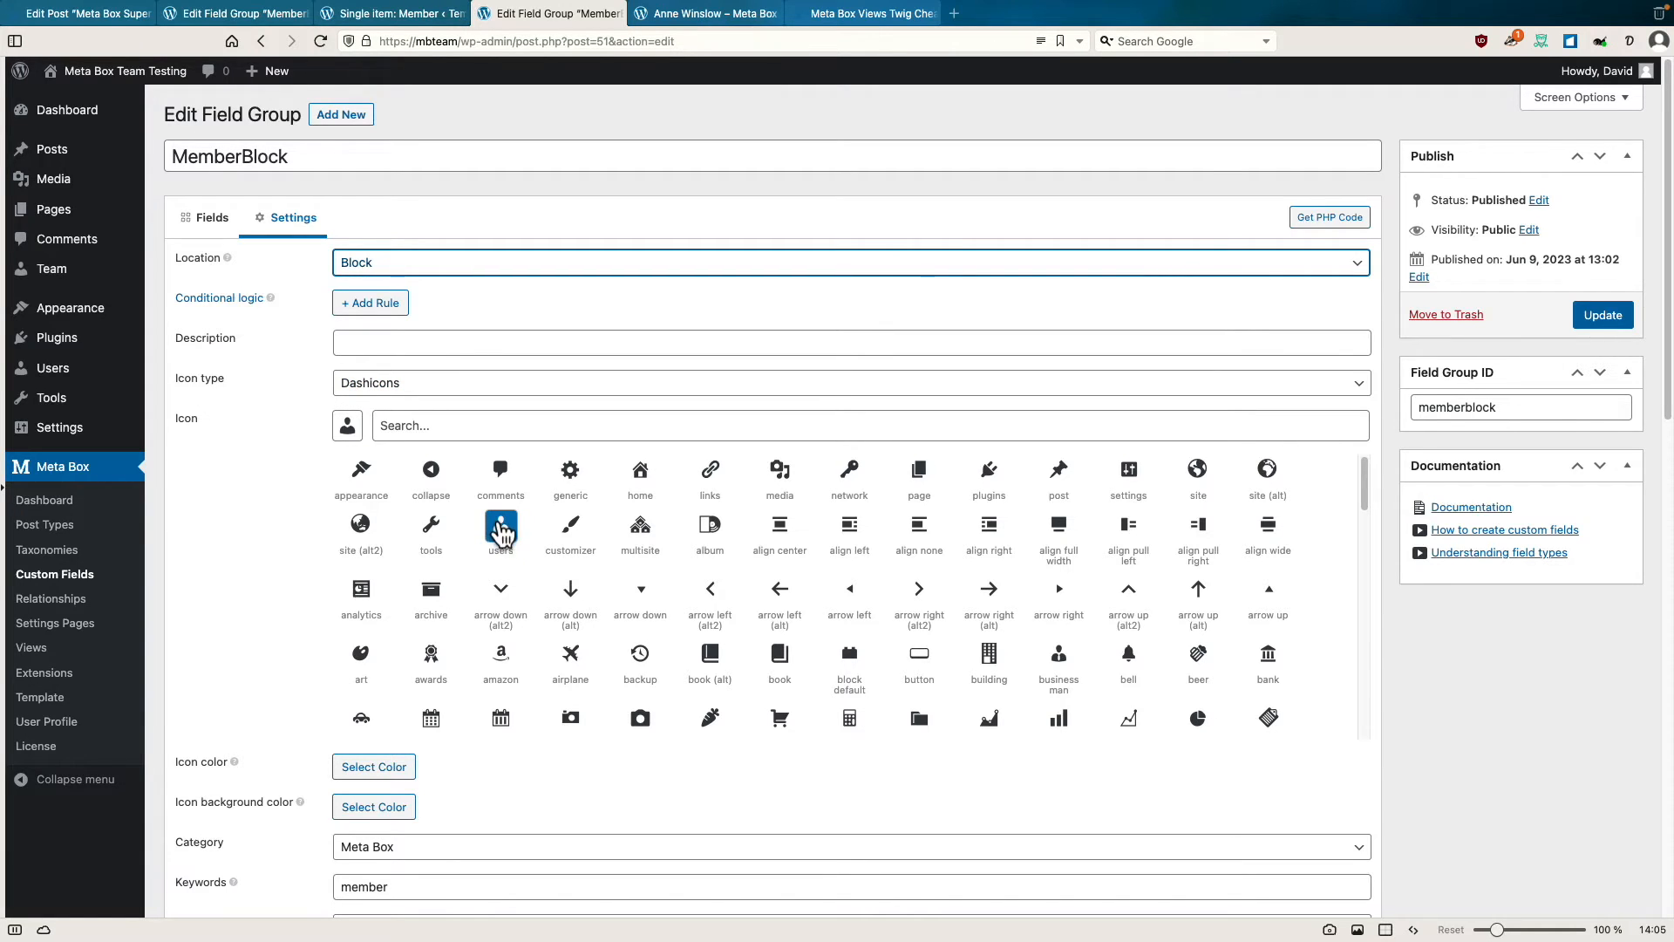
Review the block's category, settings position and alignment options, choosing Meta Box and On the right sidebar.
scroll(265, 526, down, 3)
scroll(265, 526, down, 5)
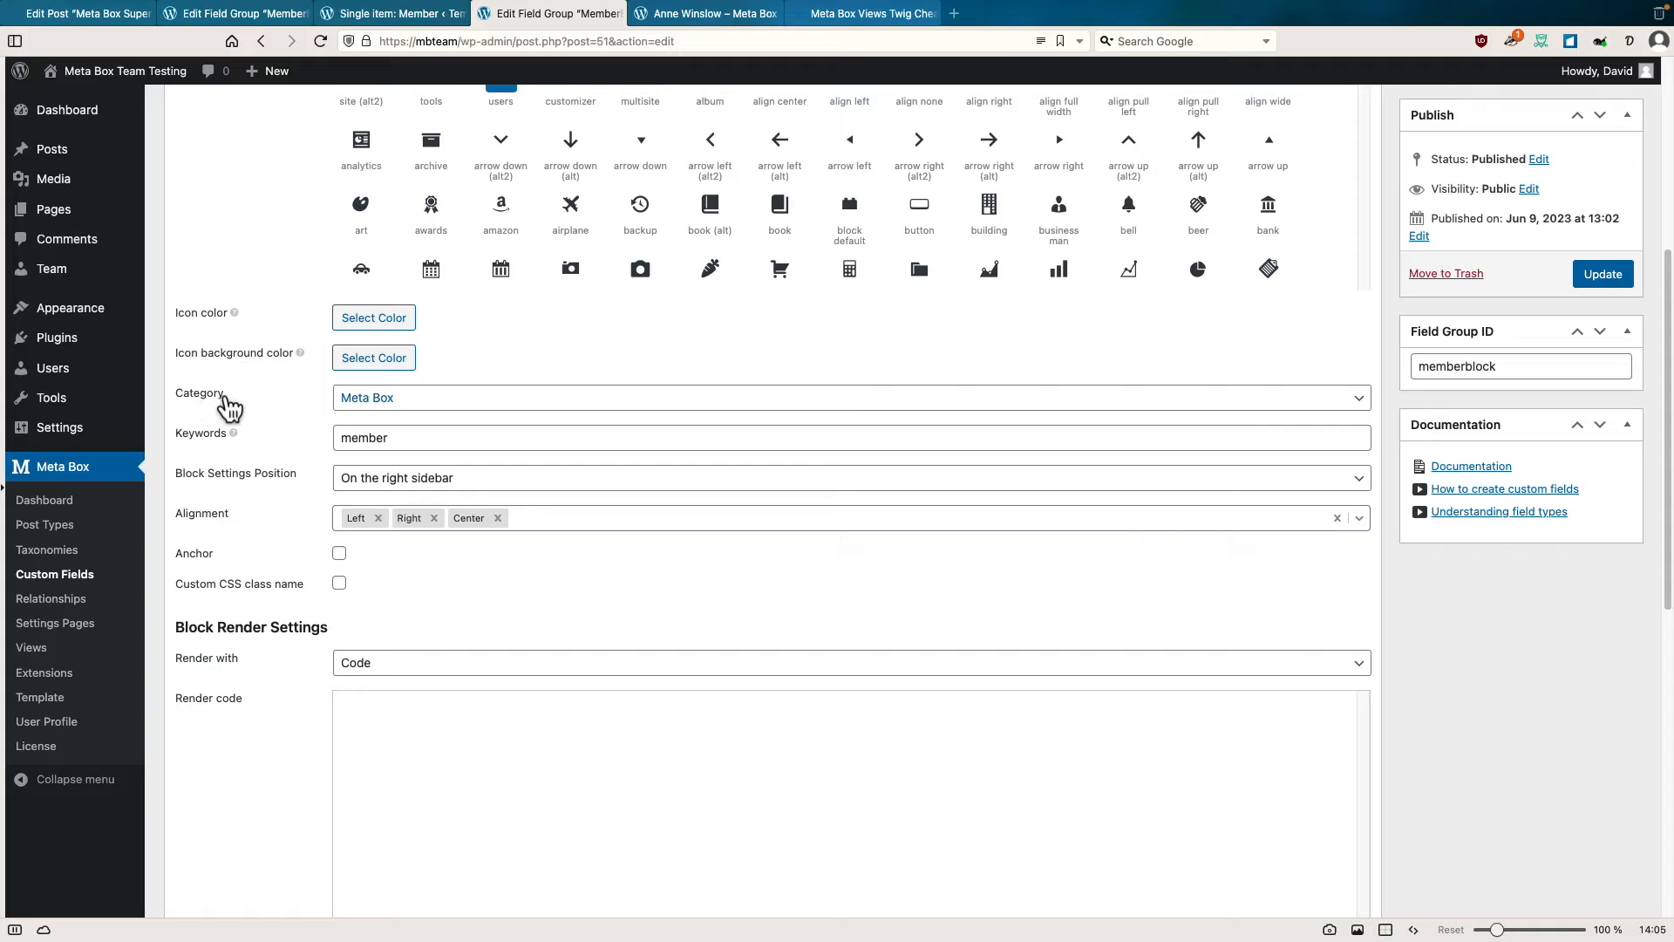
click(433, 403)
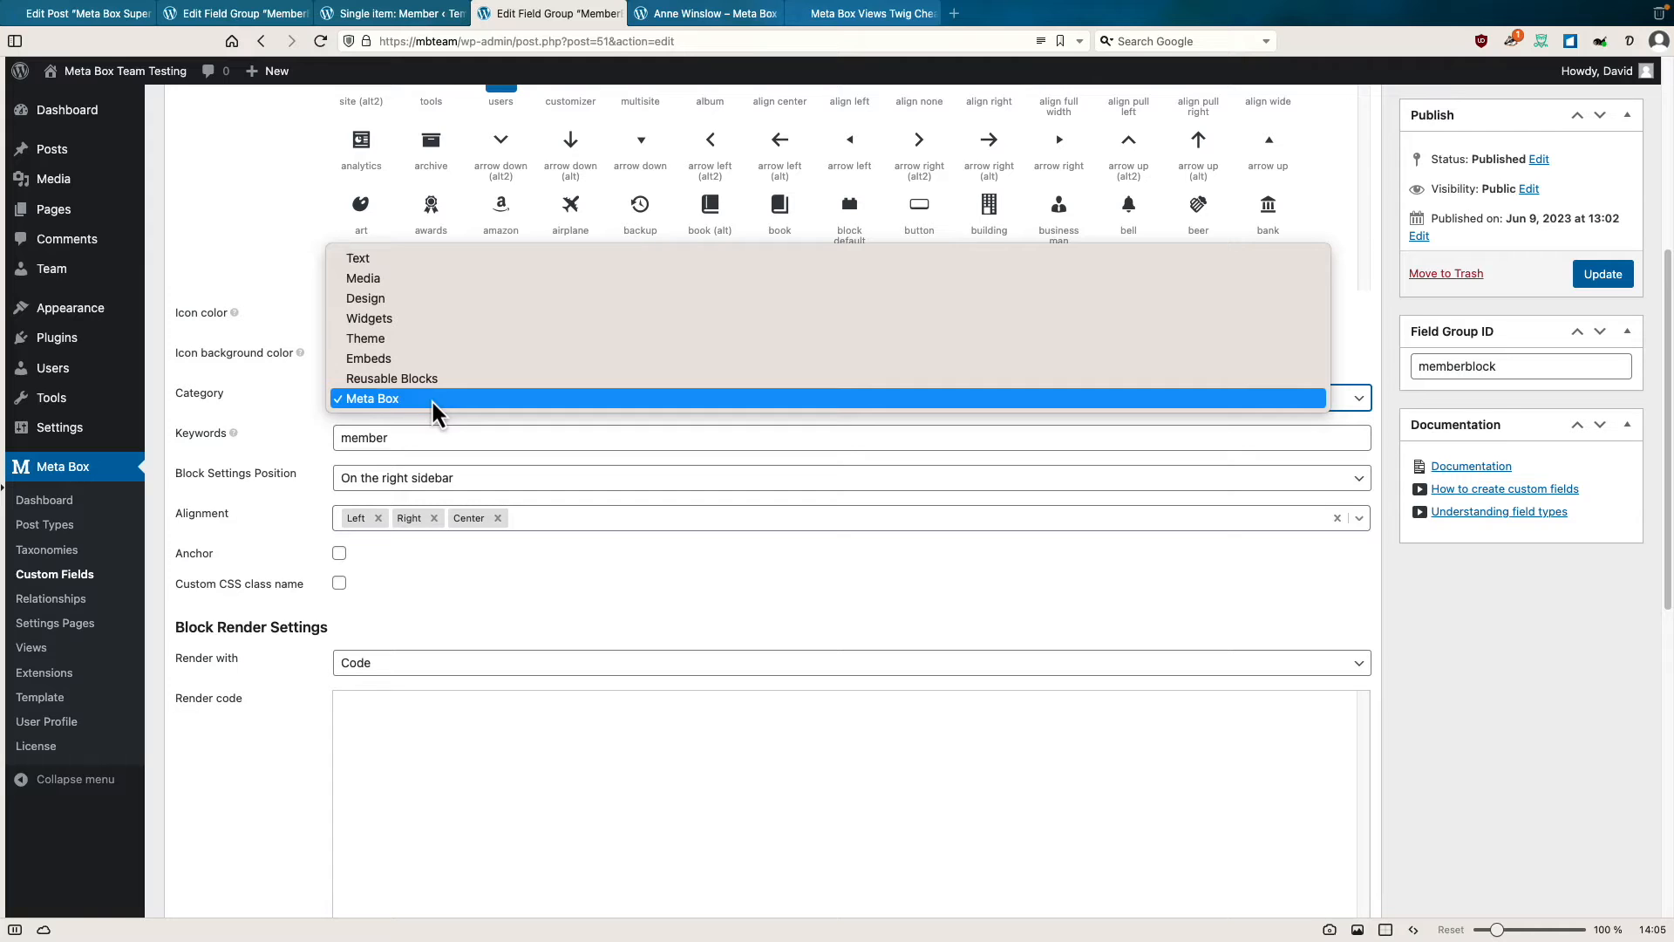
click(433, 403)
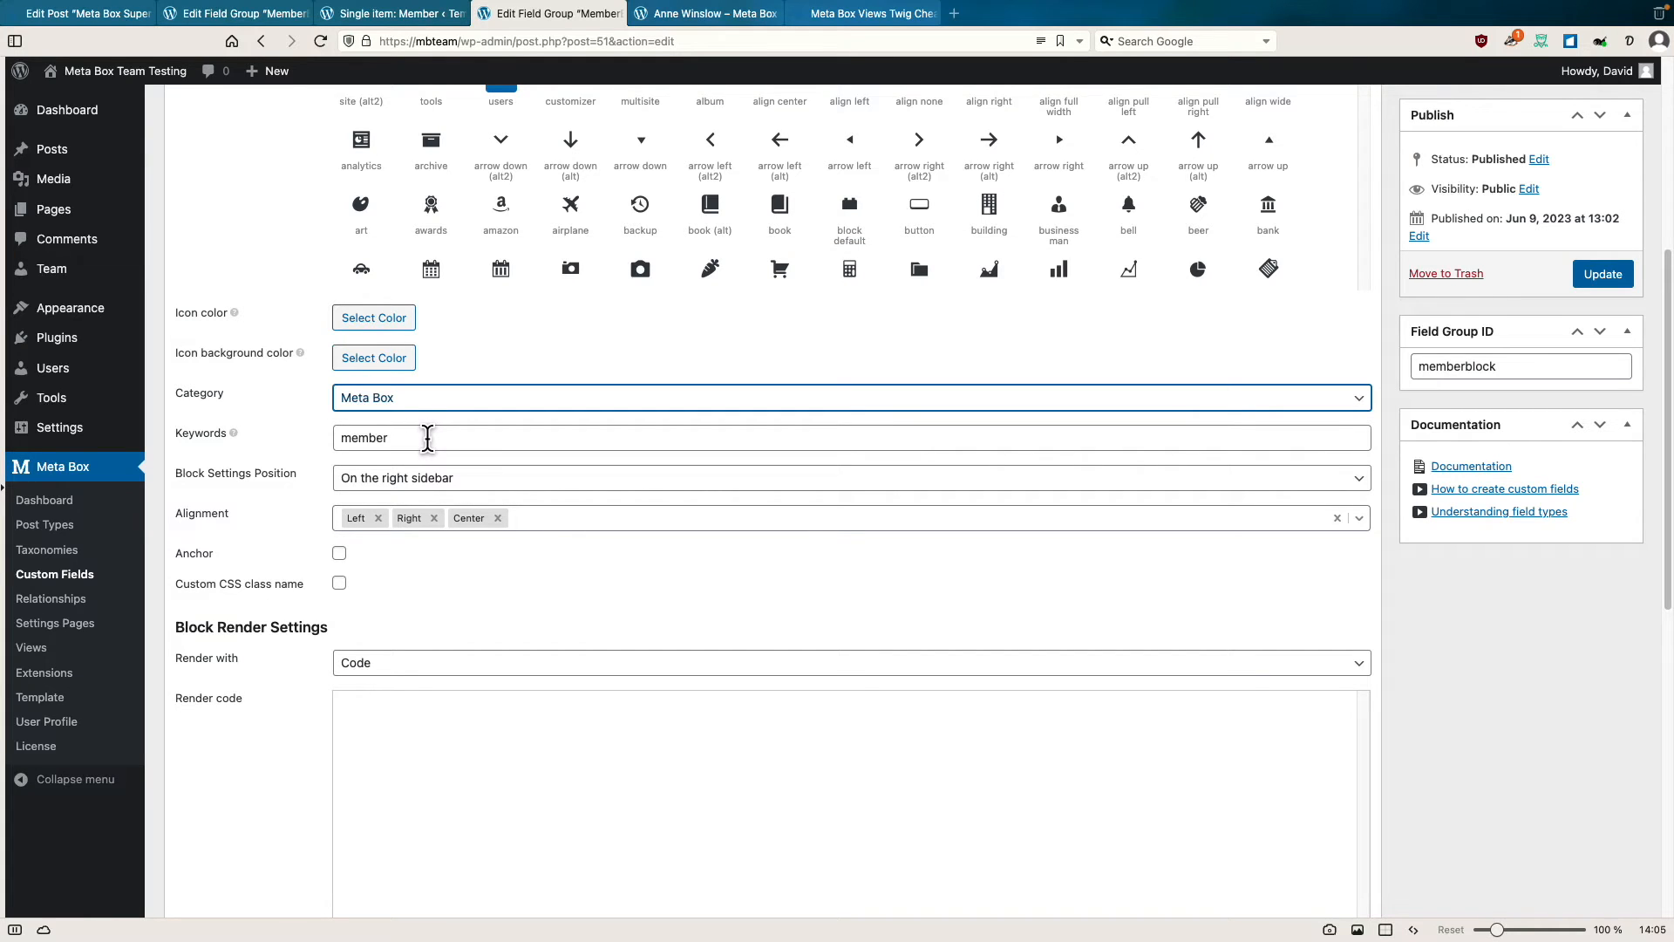
click(482, 488)
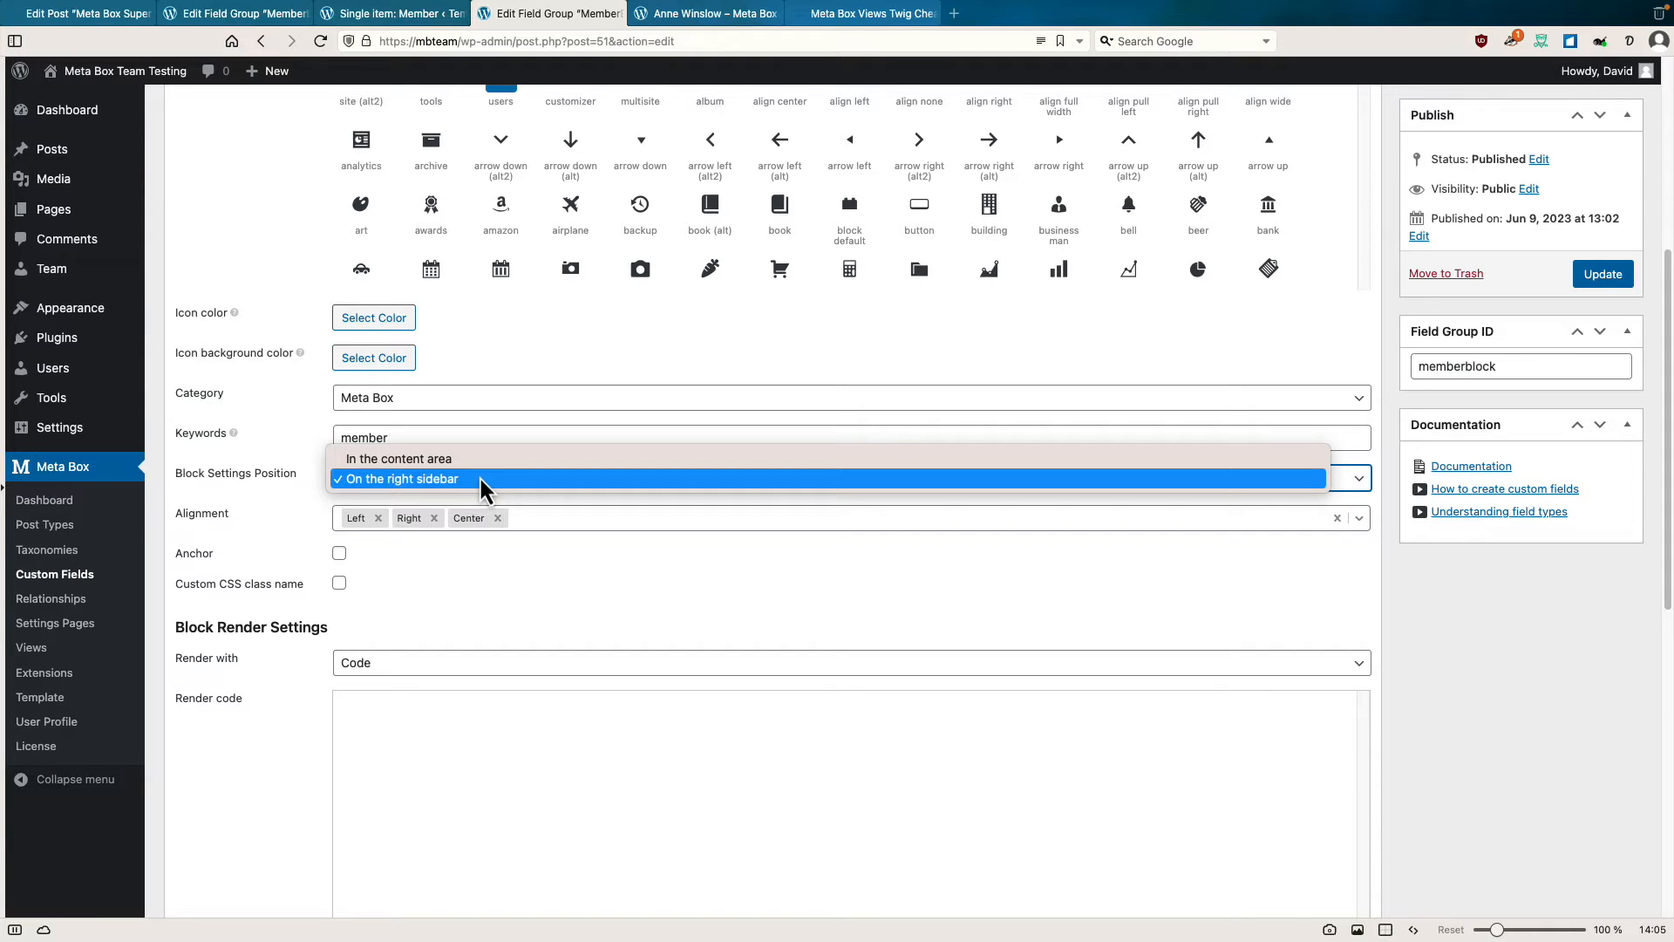
click(482, 485)
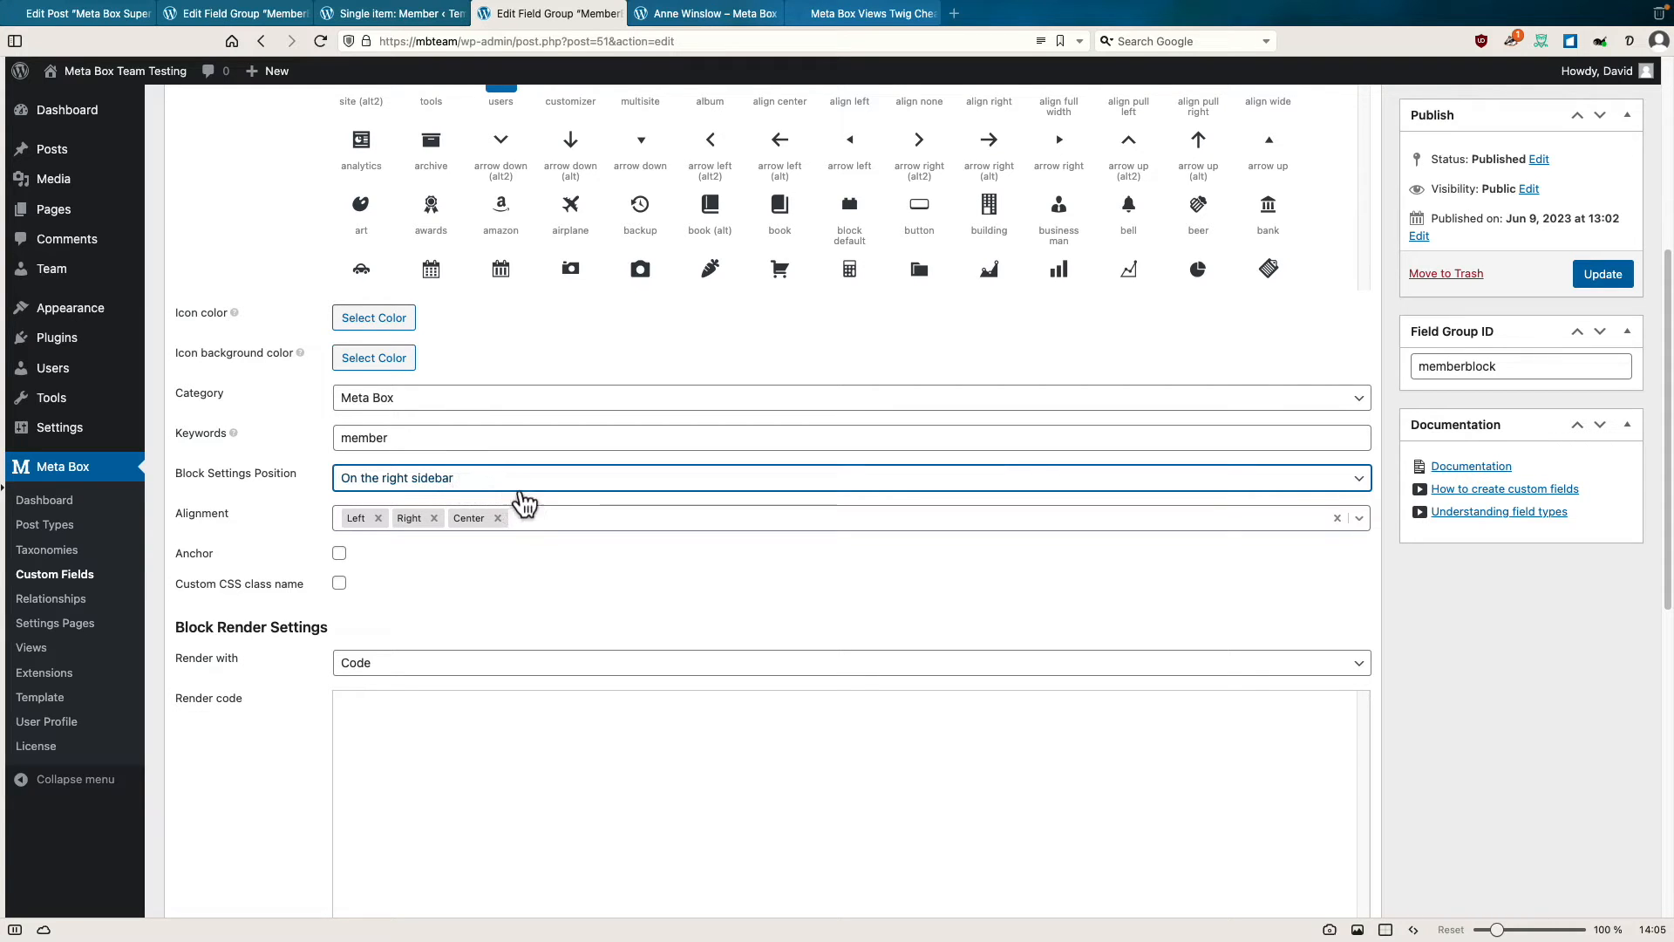
click(535, 526)
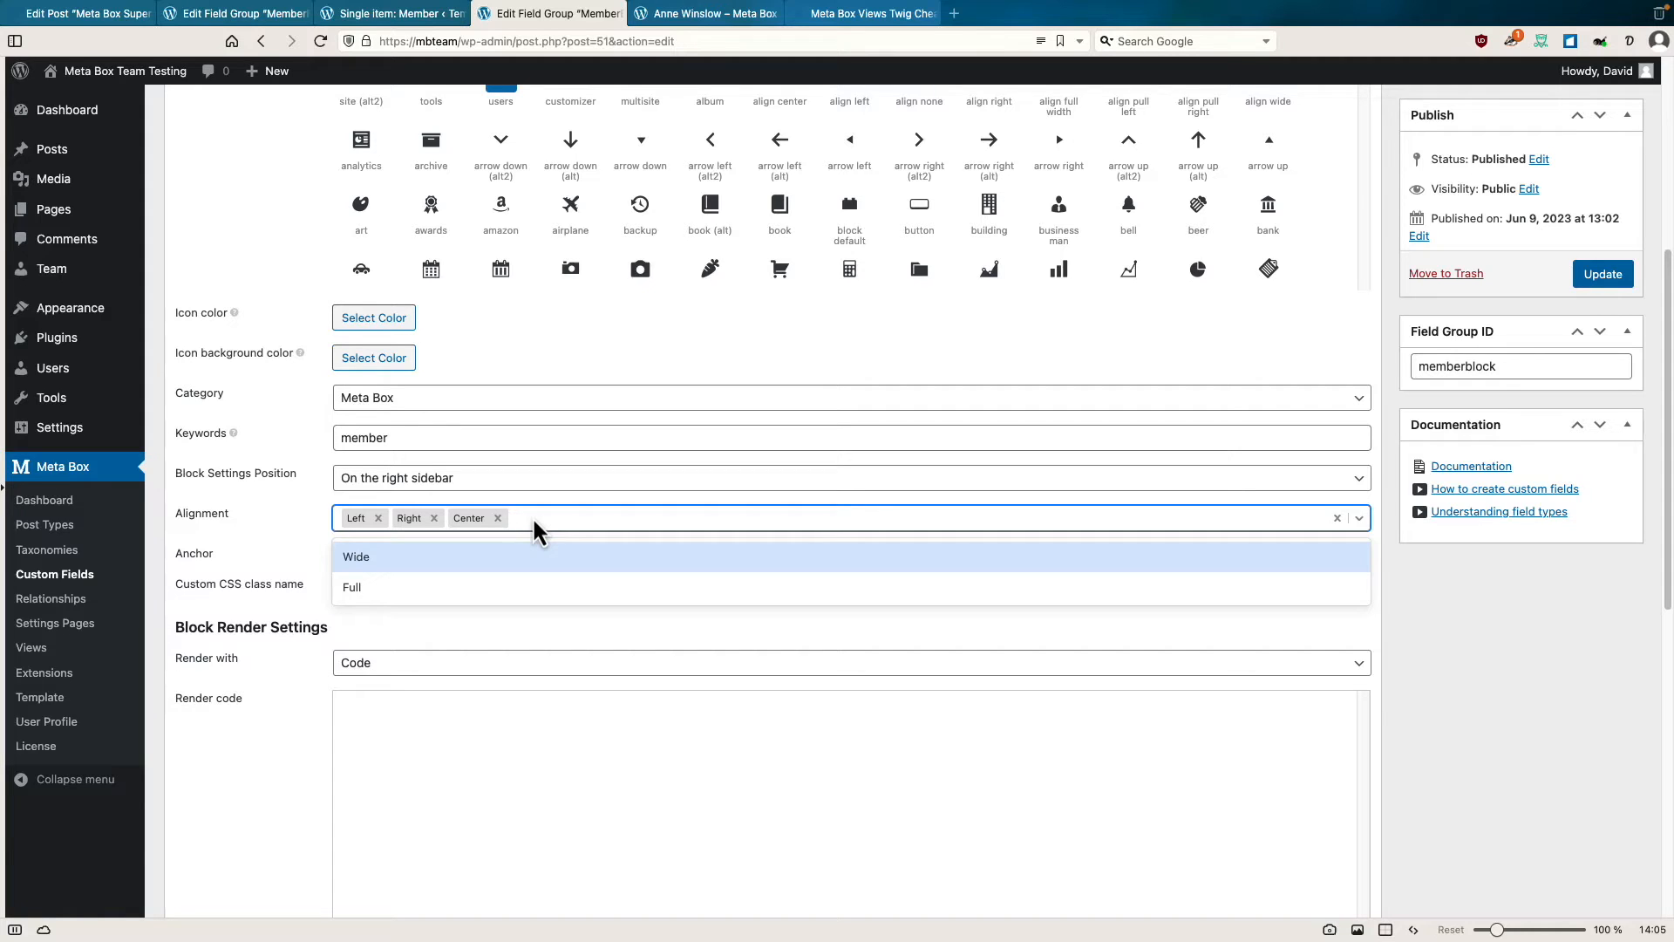
click(535, 526)
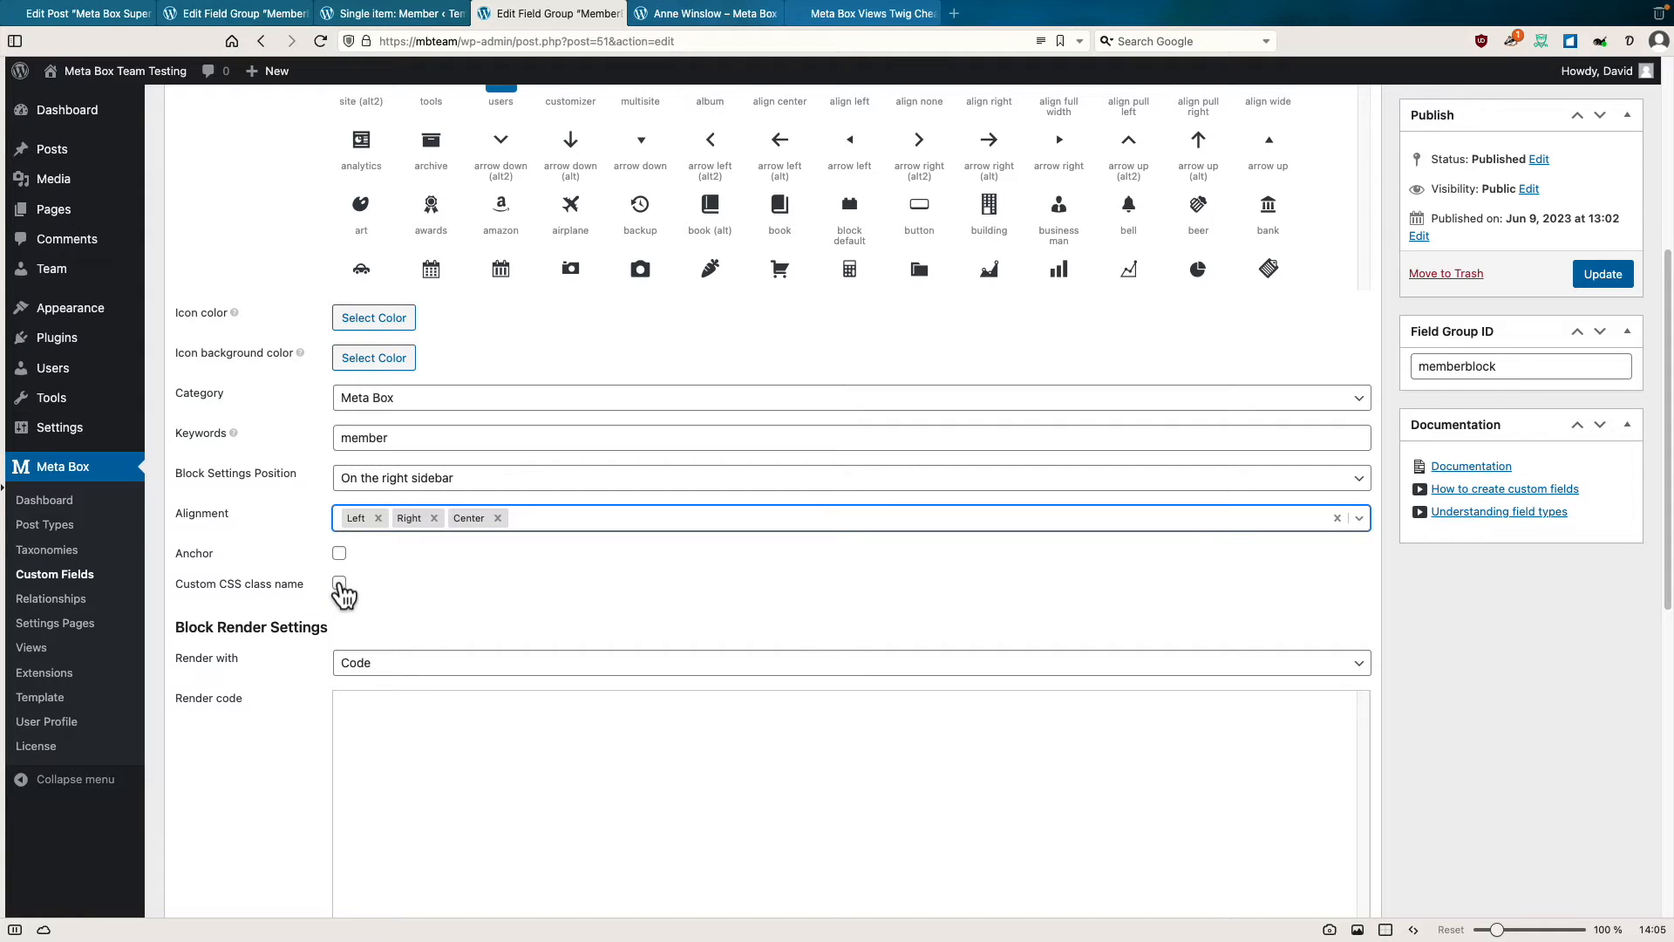
Choose Code as the block's render method and inspect the render code area with its supported variables.
scroll(386, 586, down, 3)
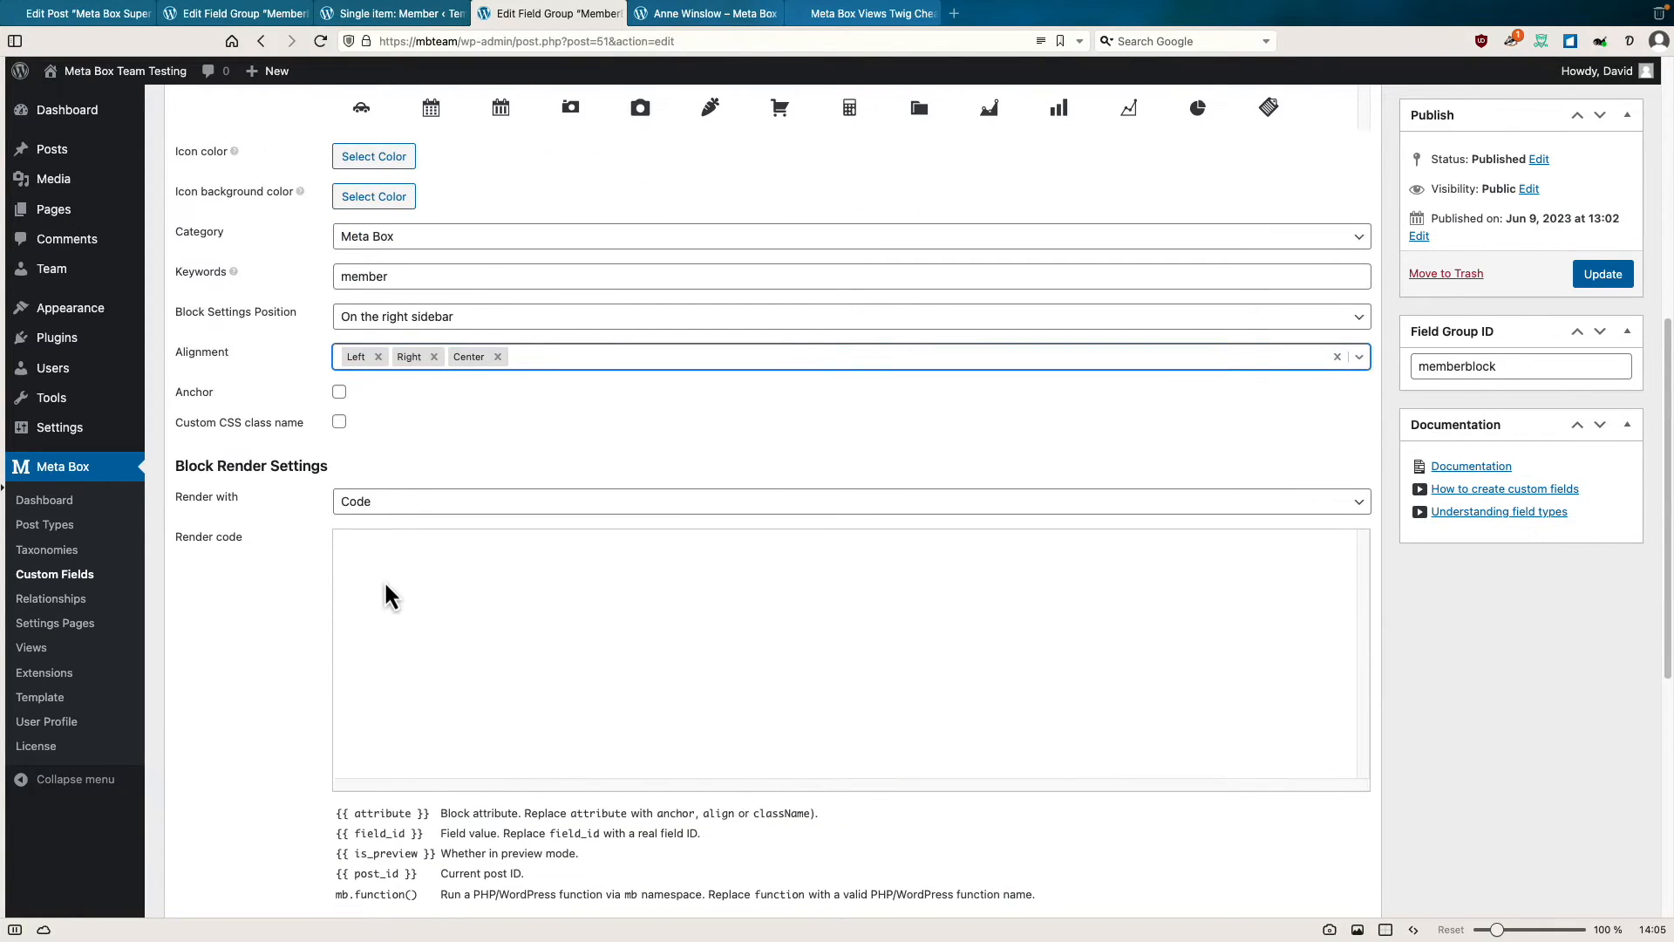
scroll(385, 587, down, 4)
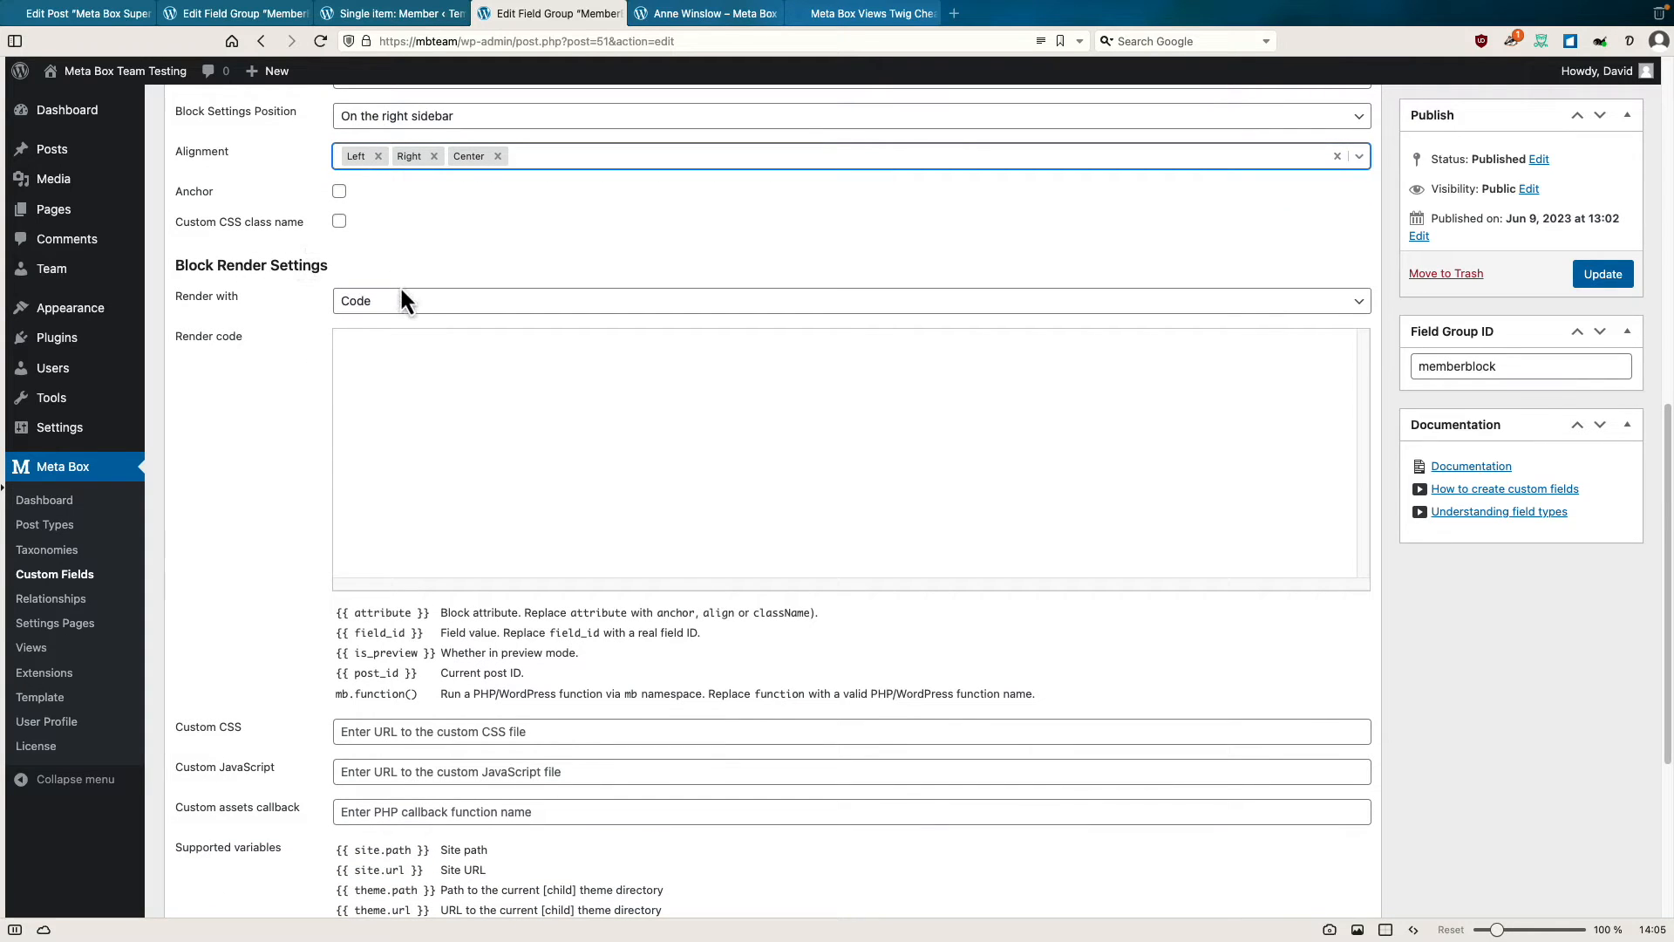
click(417, 305)
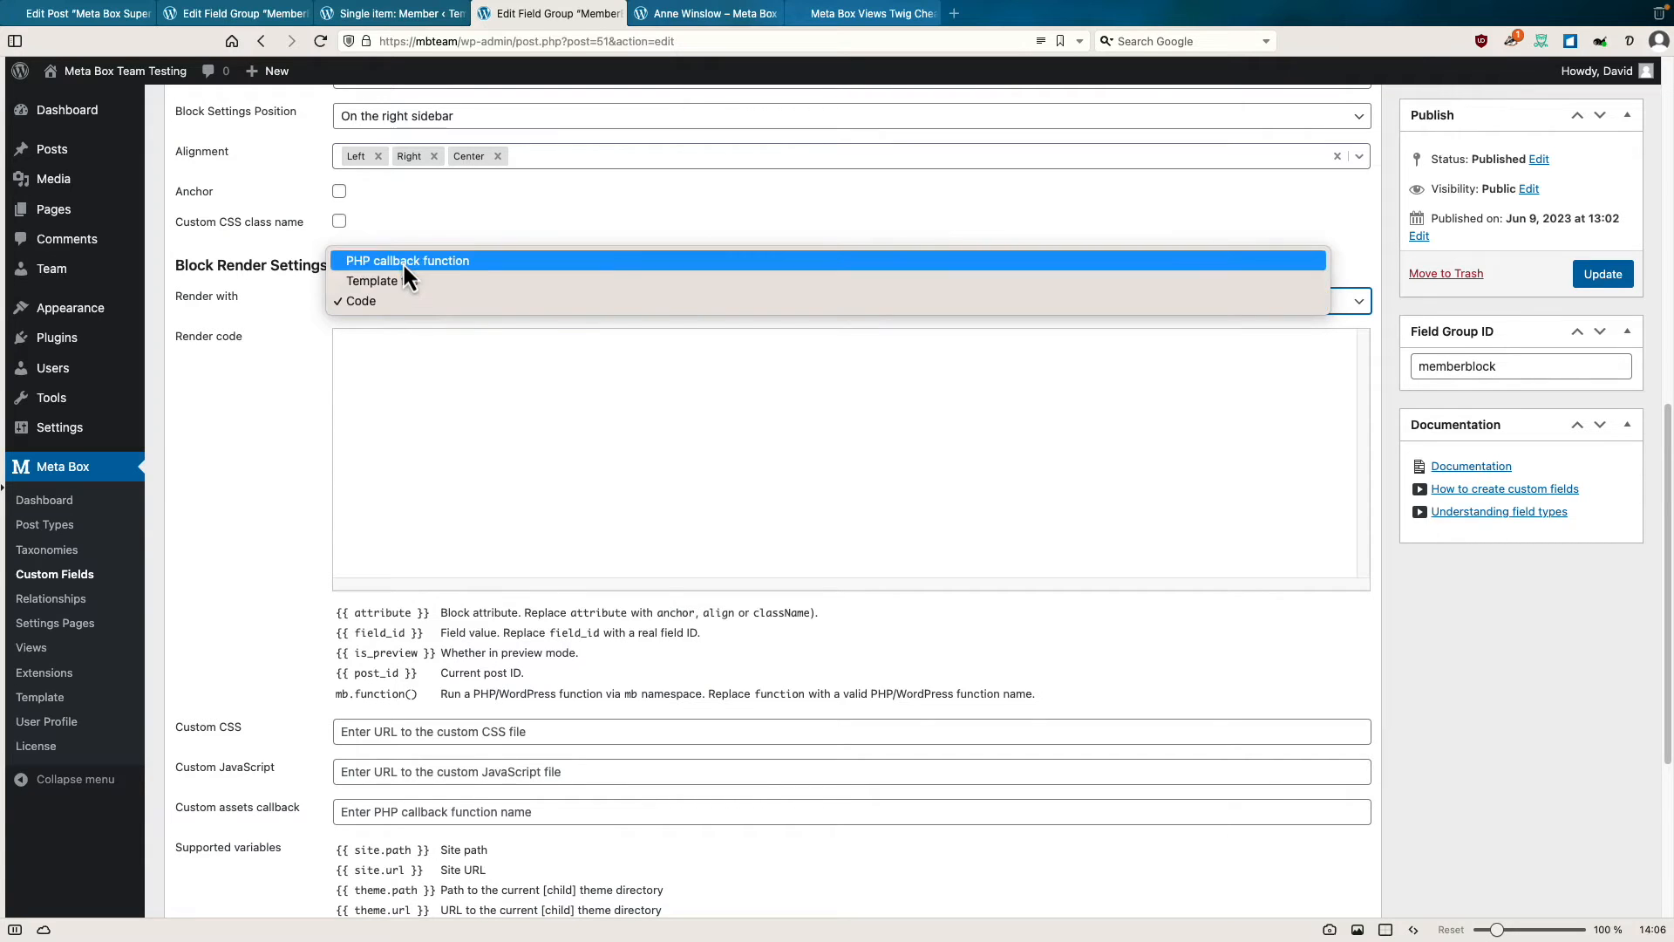
click(370, 298)
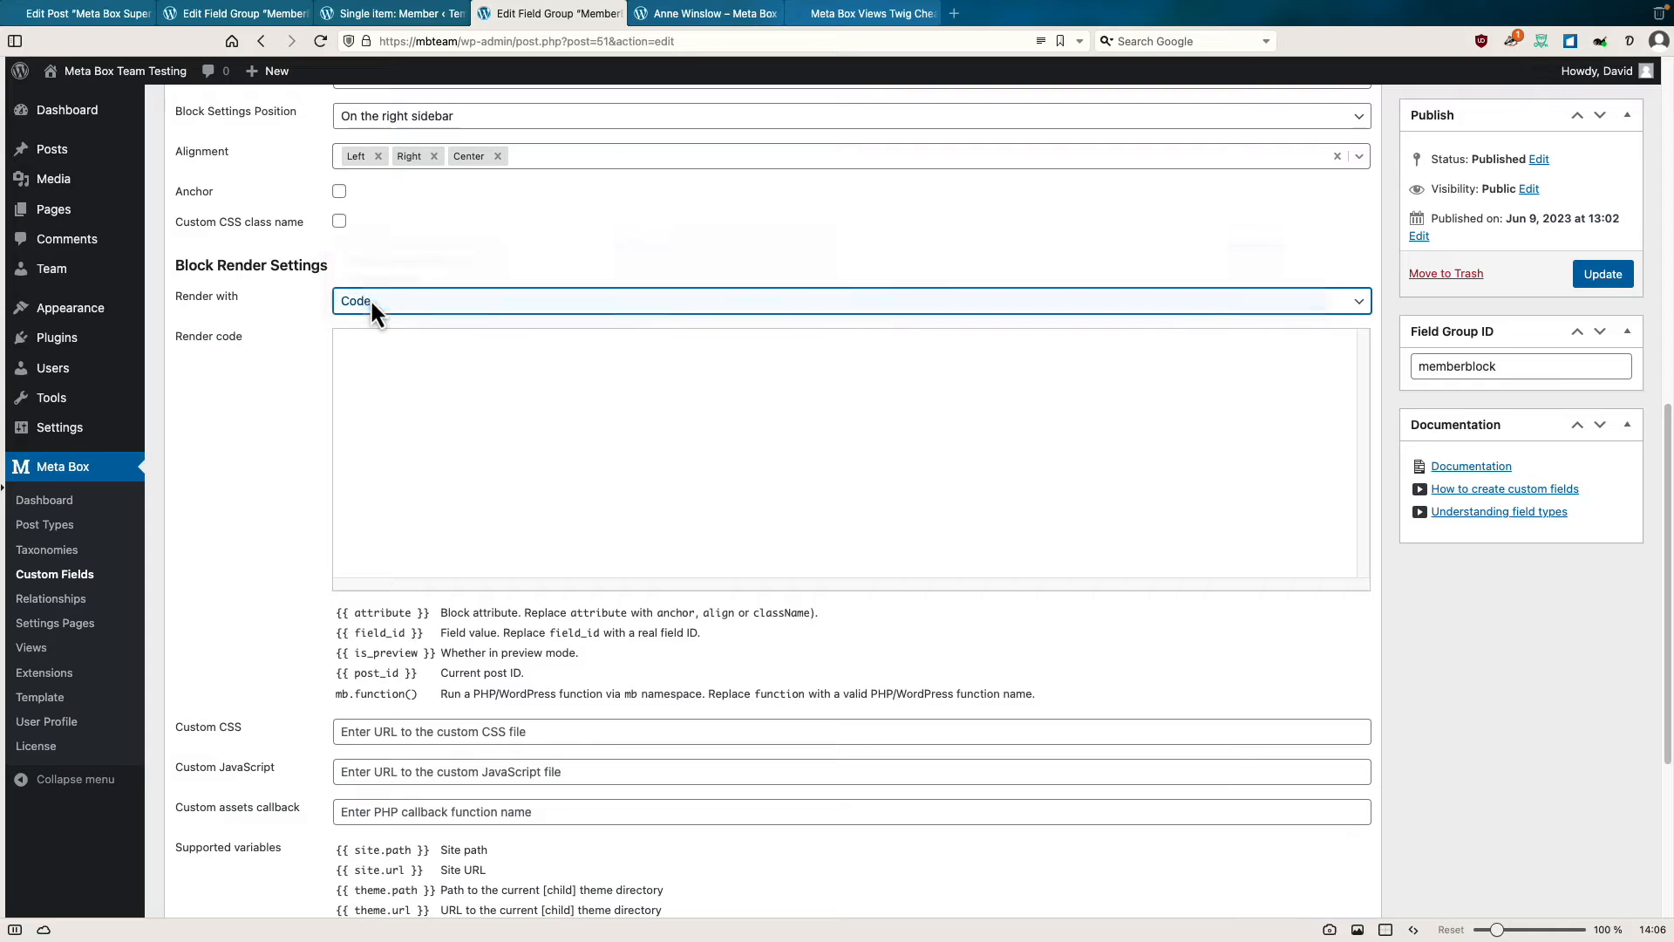
click(389, 366)
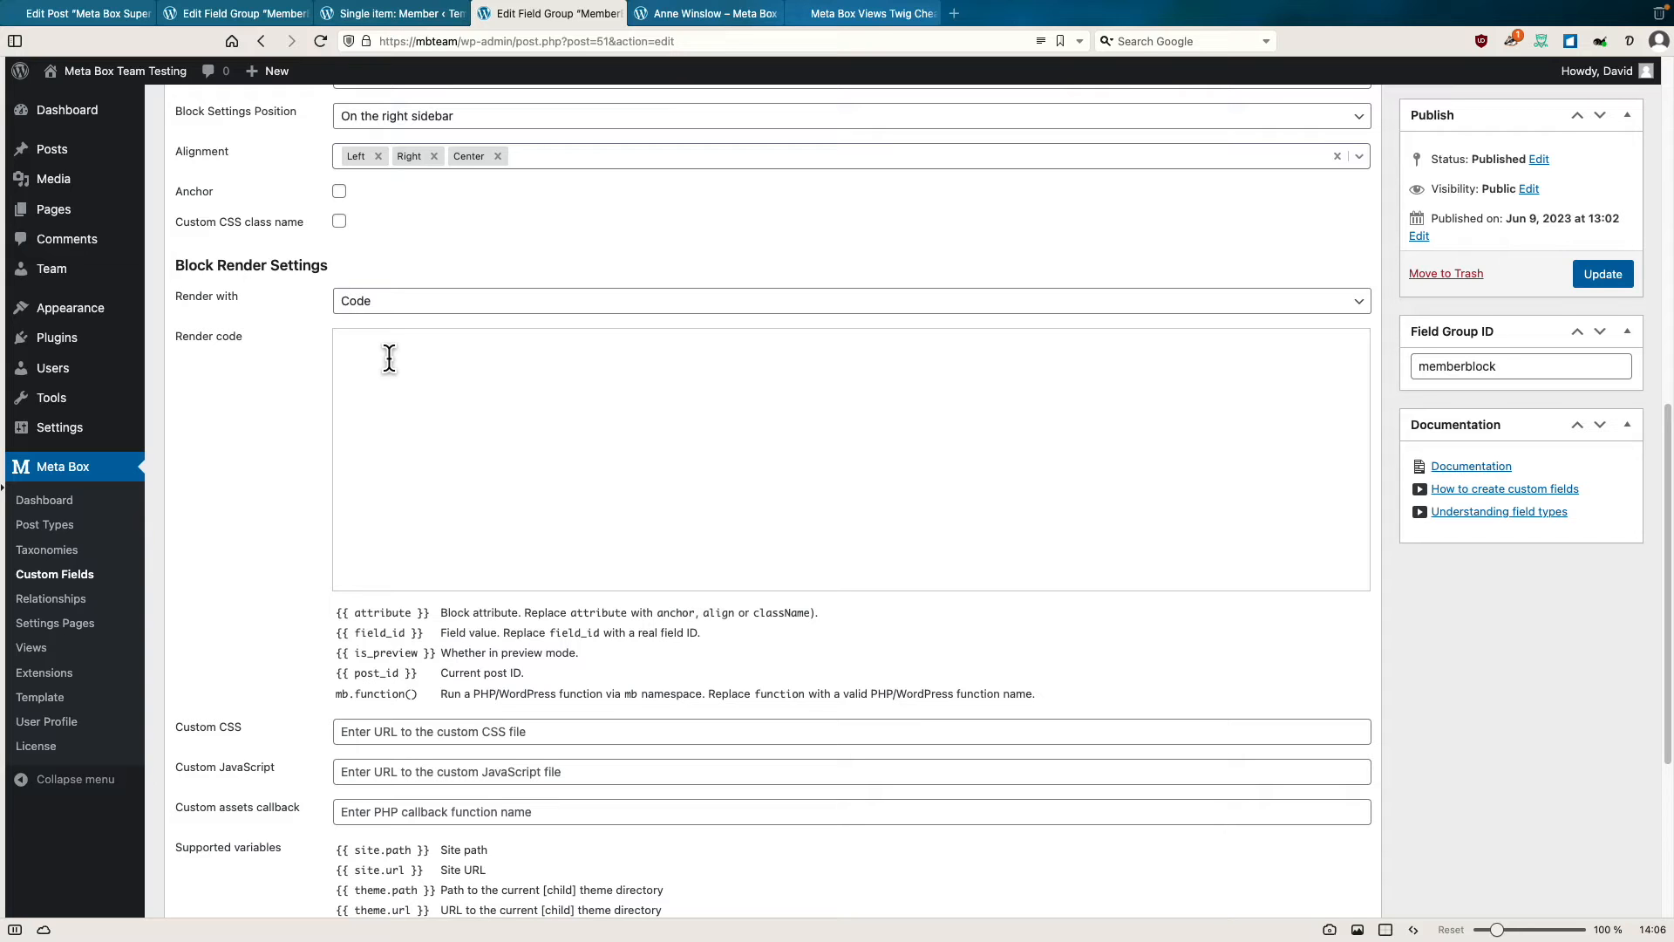
scroll(389, 359, down, 1)
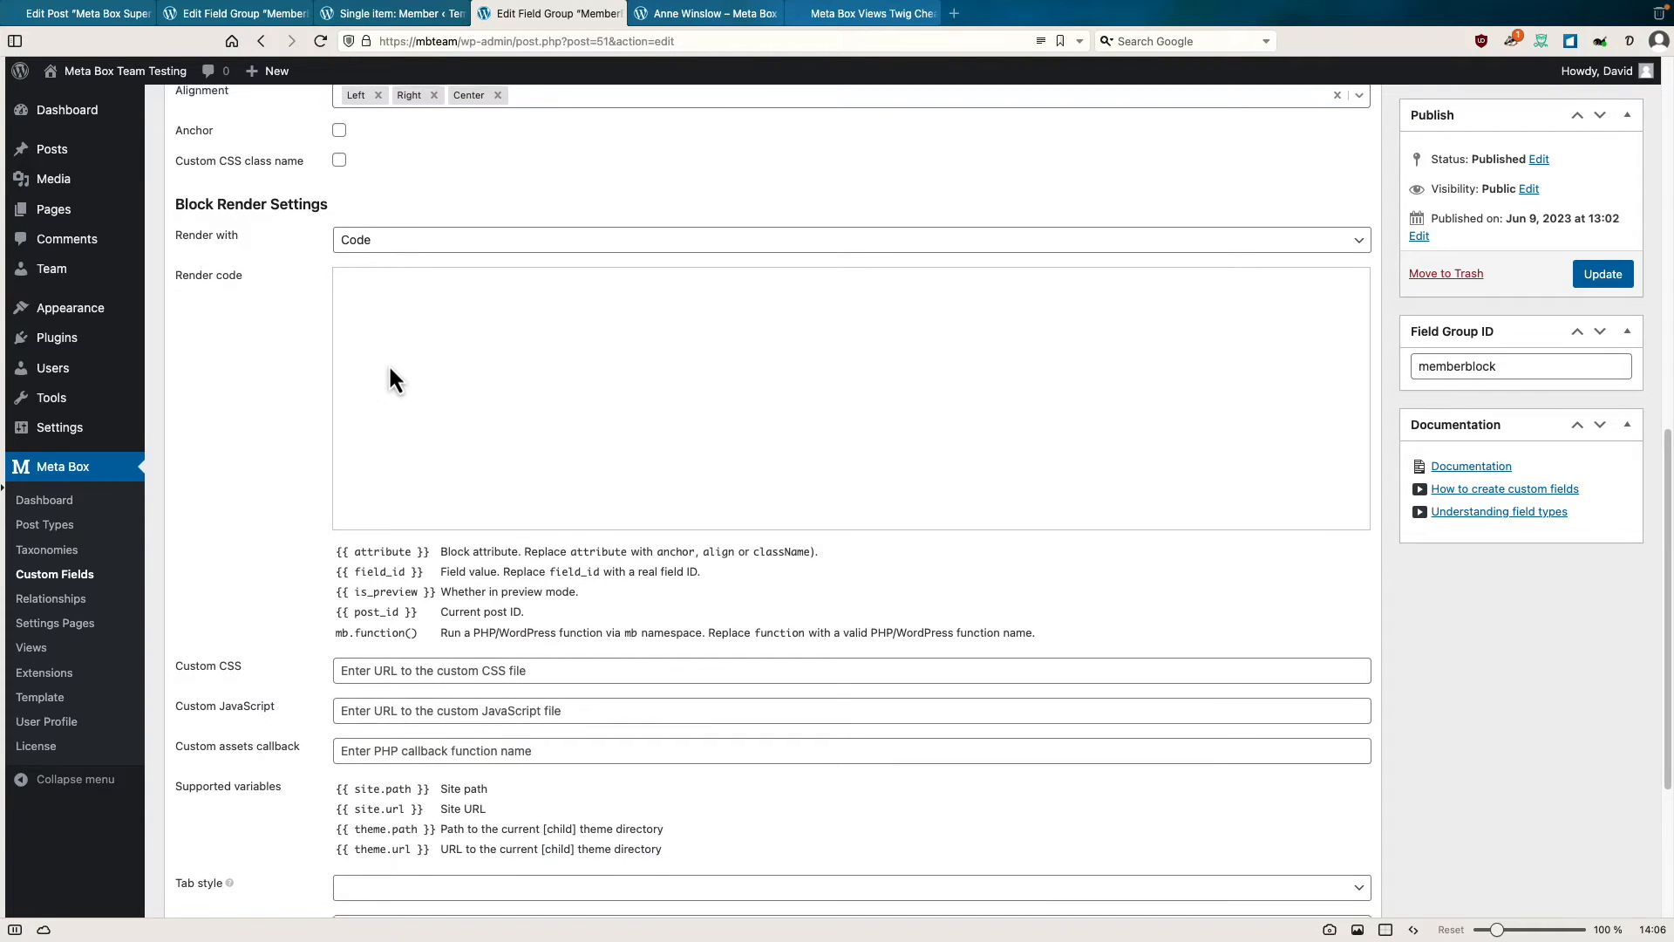
Review the MemberBlock field group's render code area, custom asset fields, supported variables and tab settings.
scroll(389, 364, down, 1)
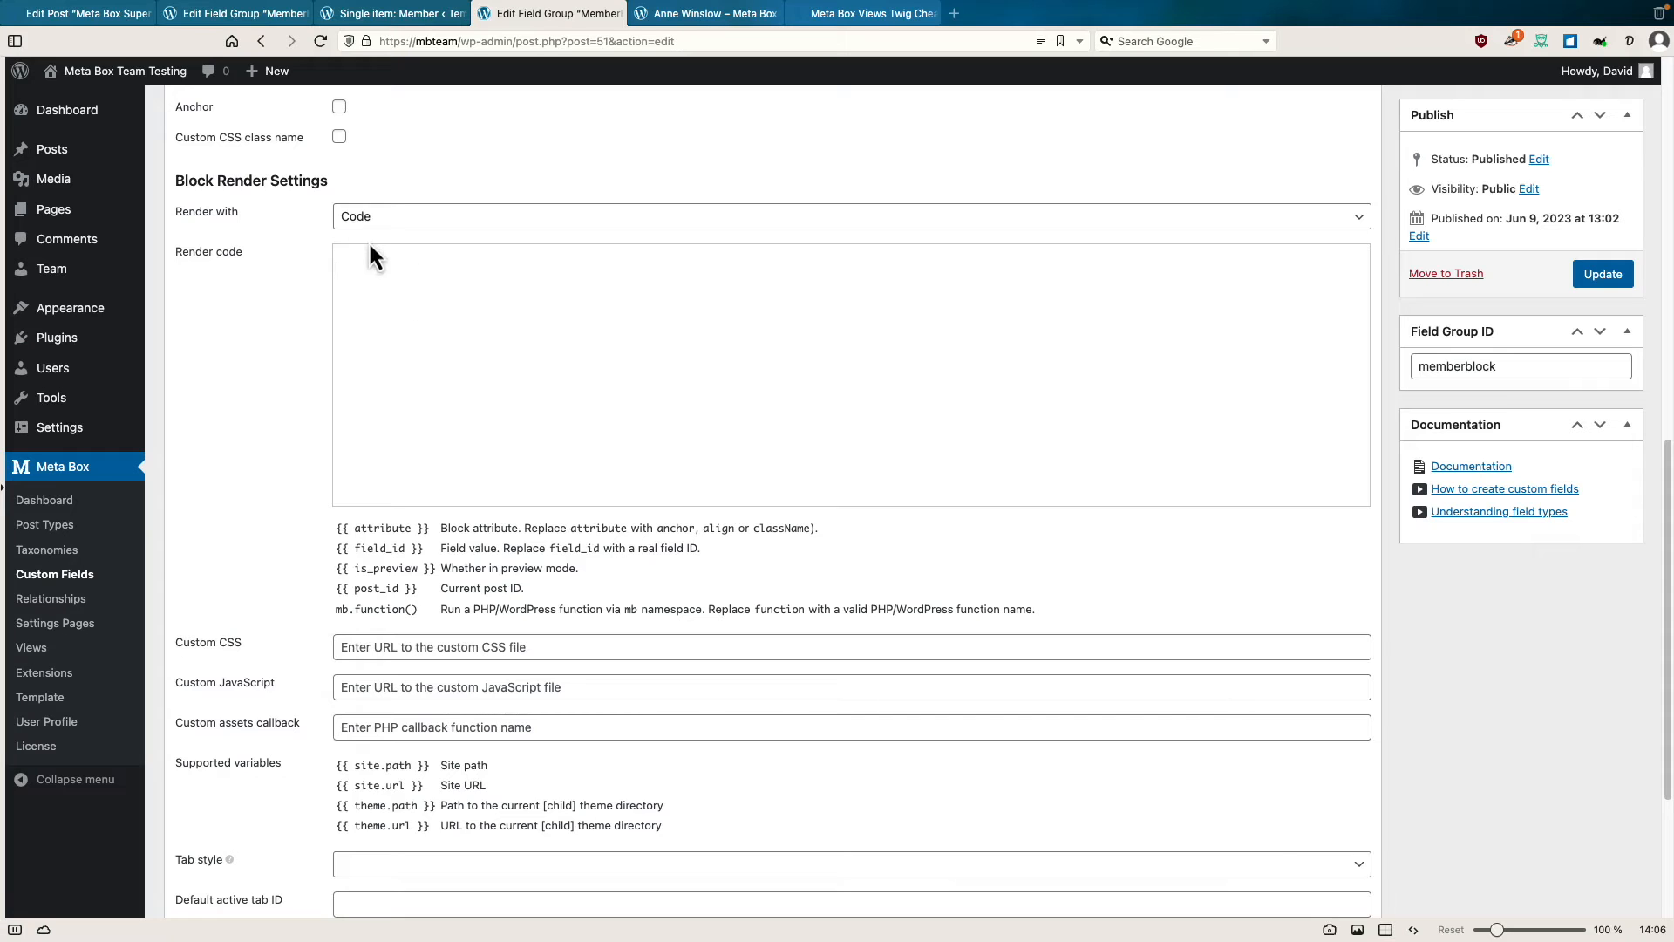
scroll(311, 377, down, 4)
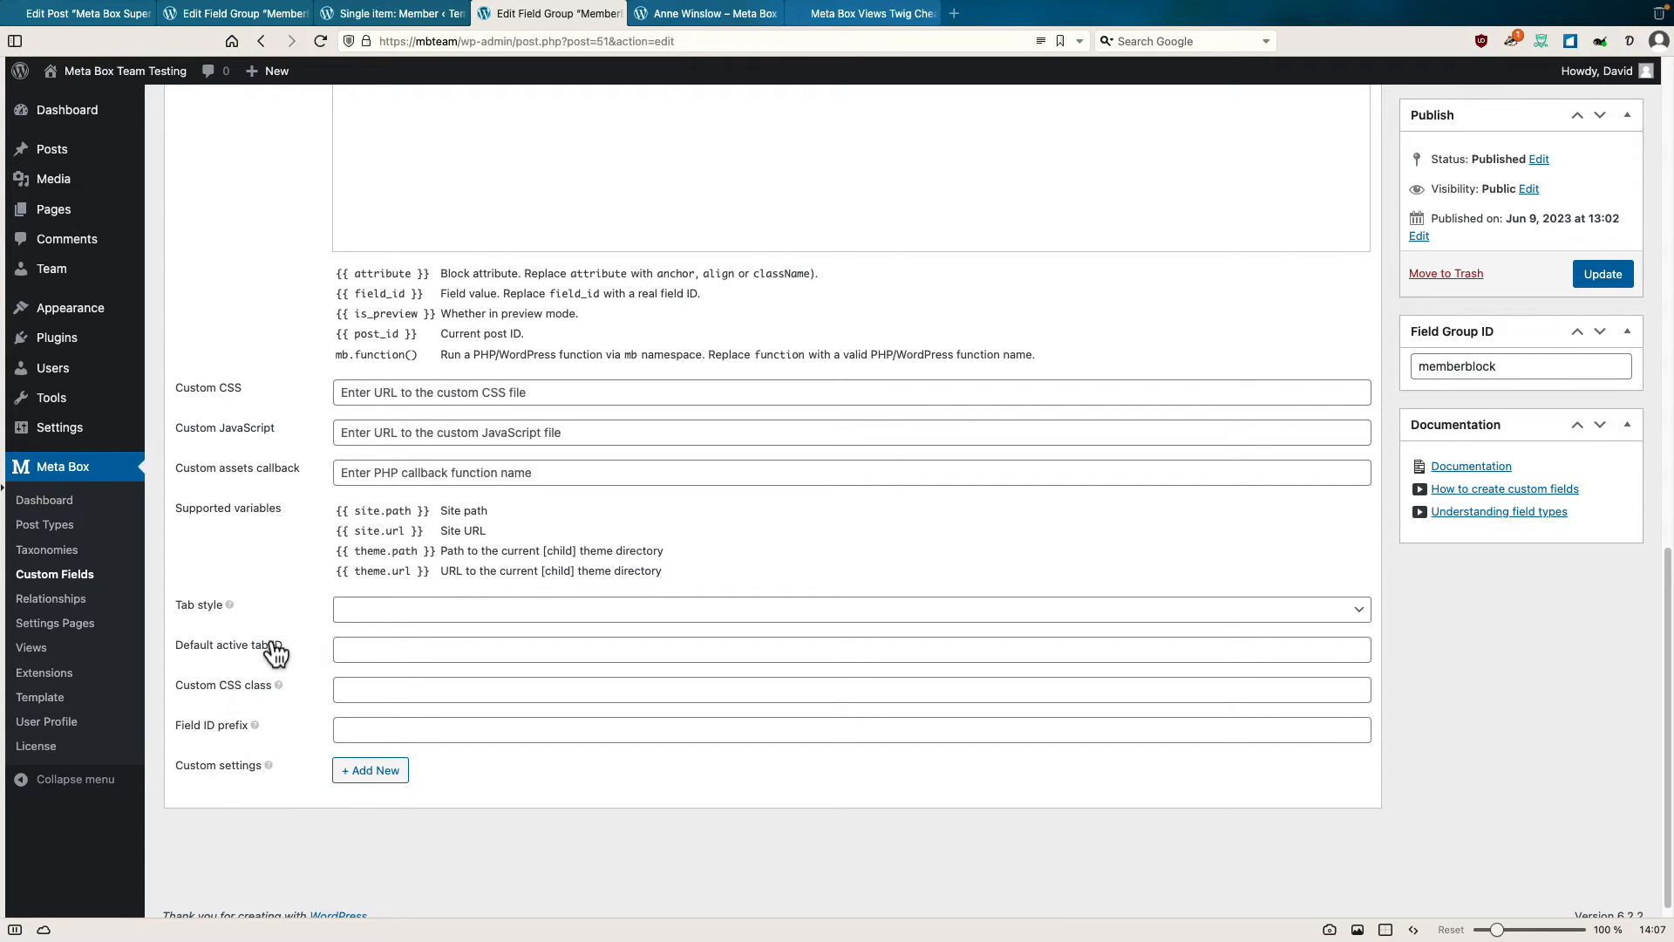
scroll(274, 650, up, 4)
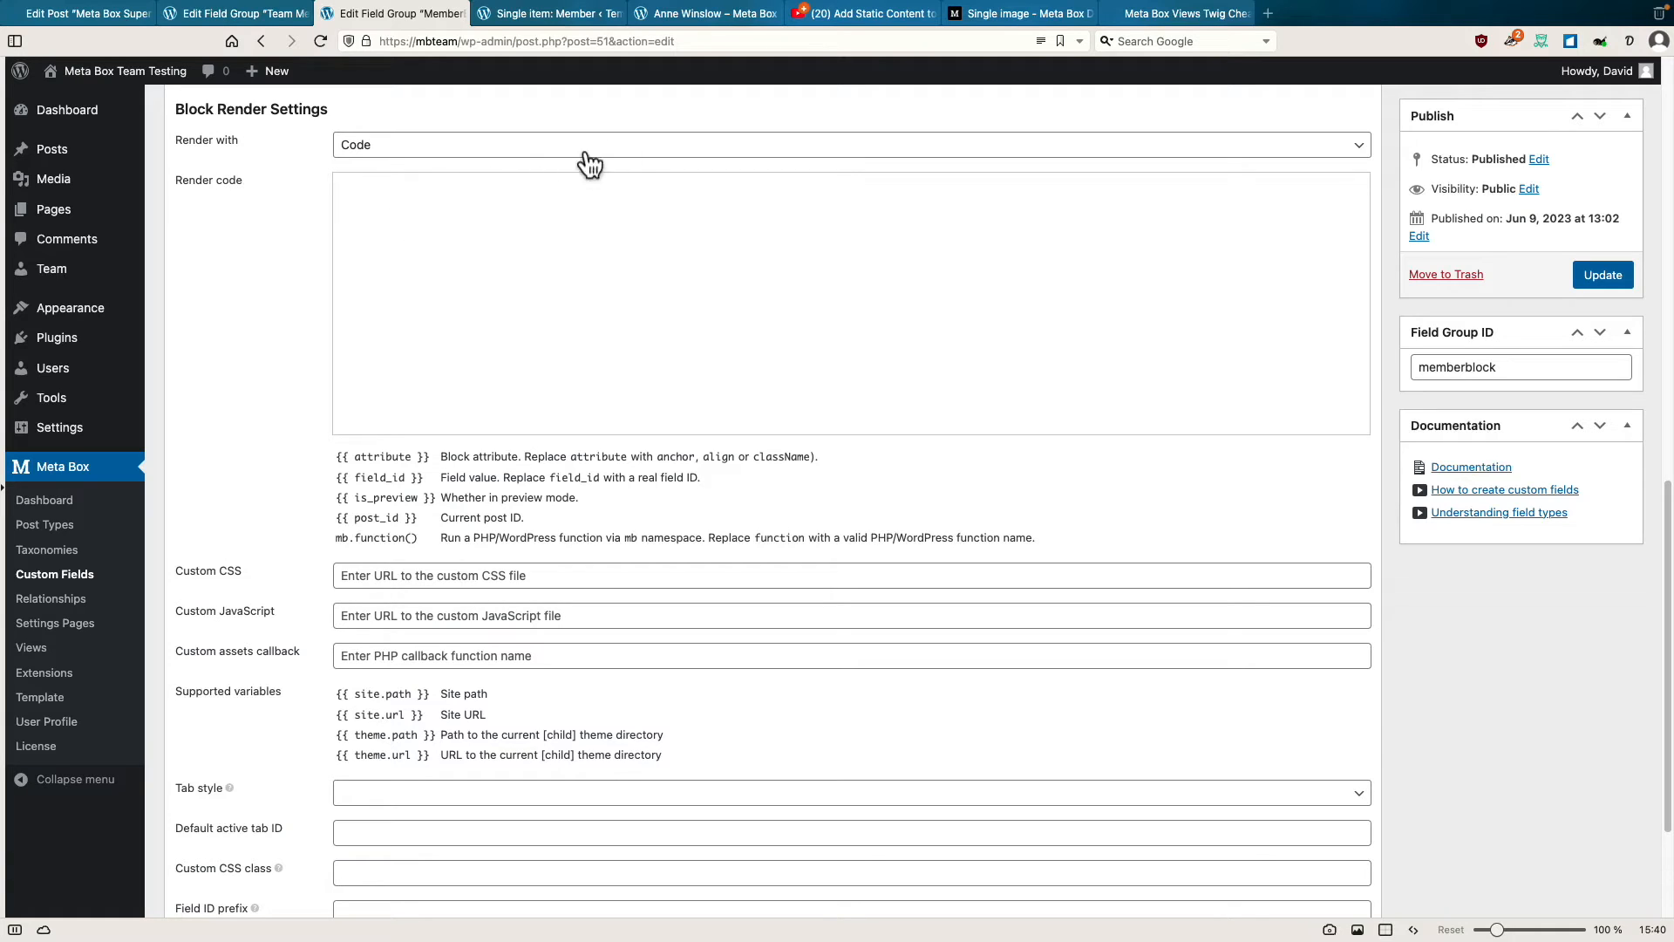
View the CEO's published member page and examine its image, title, content and footer area.
click(693, 18)
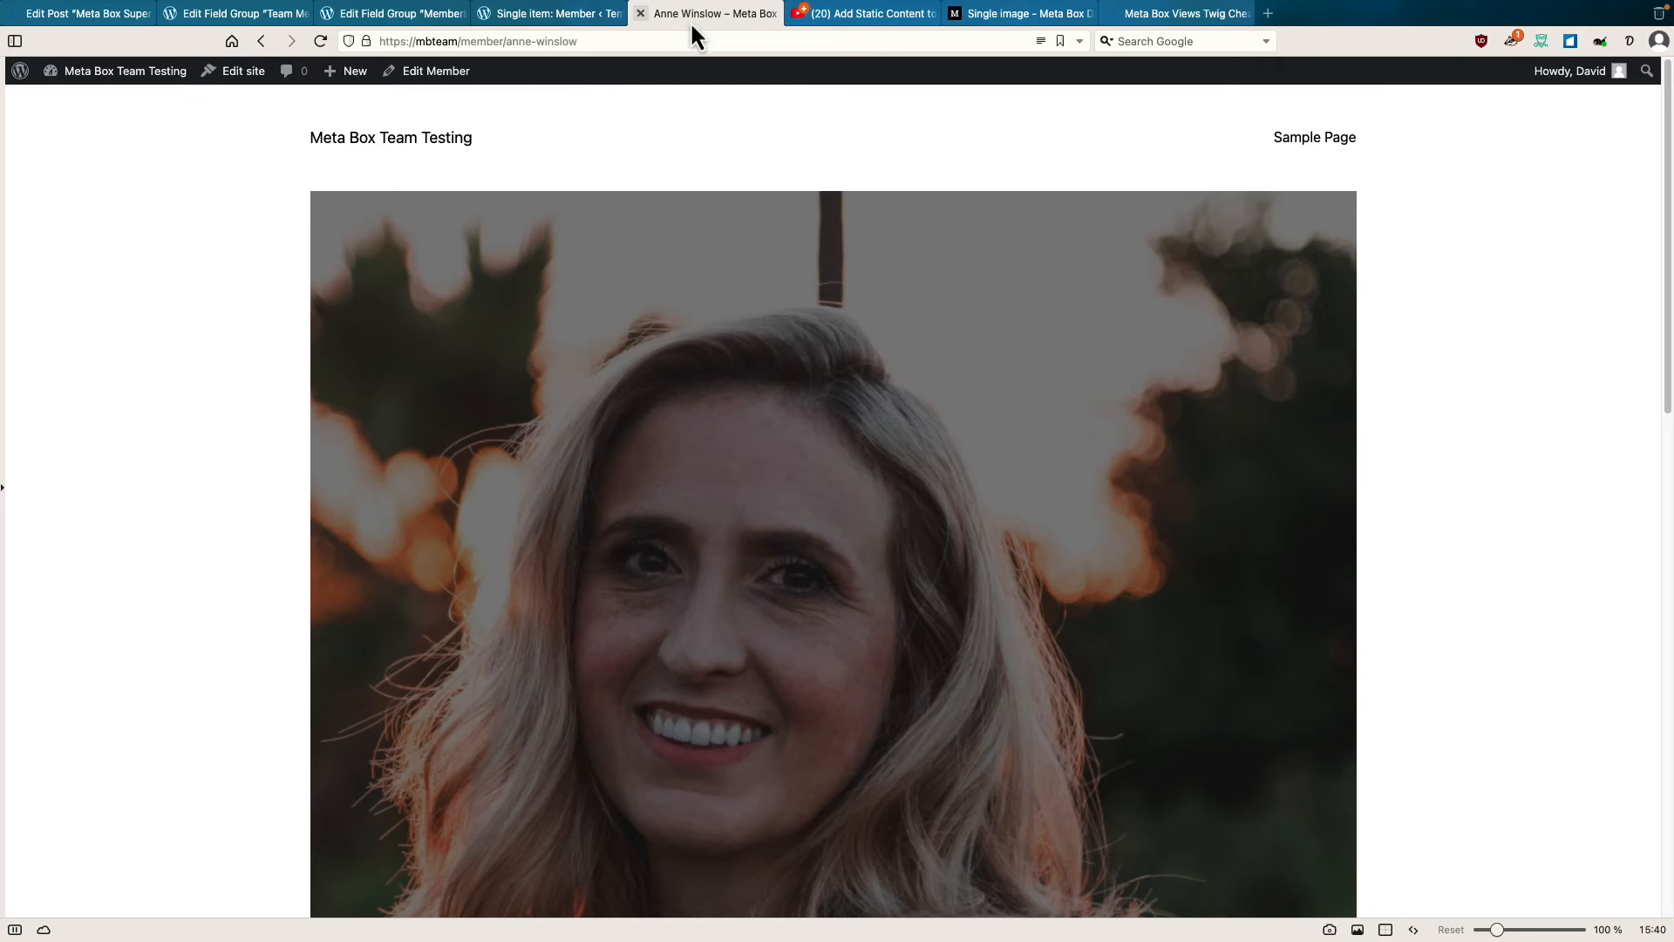
scroll(447, 292, down, 10)
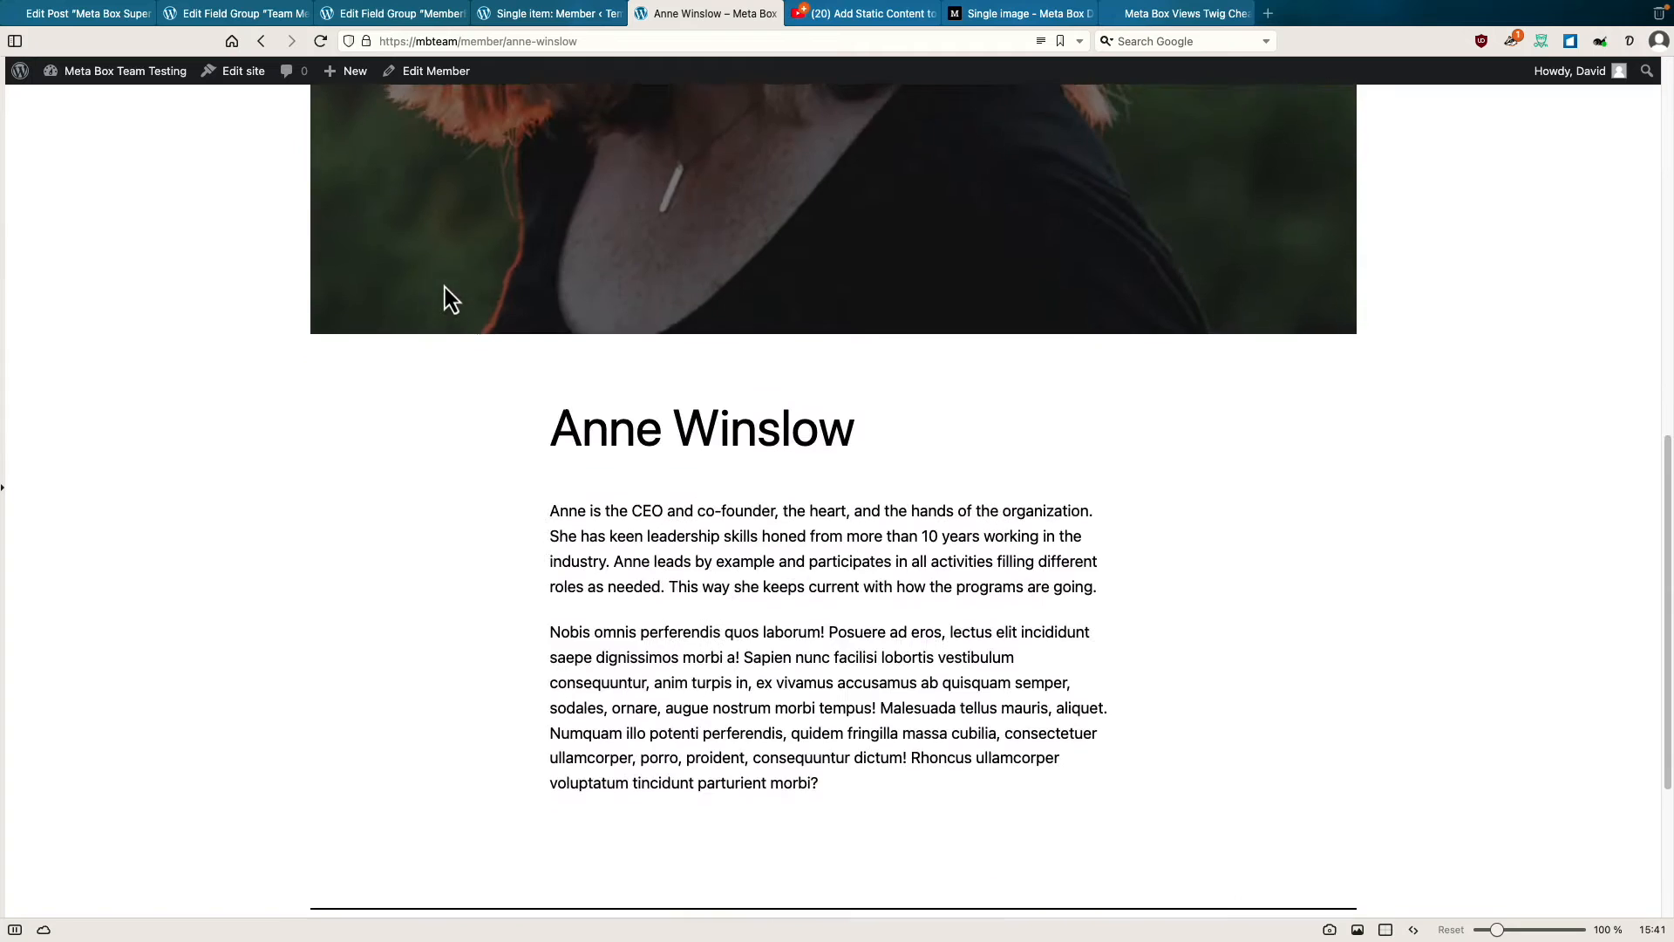
scroll(444, 285, down, 4)
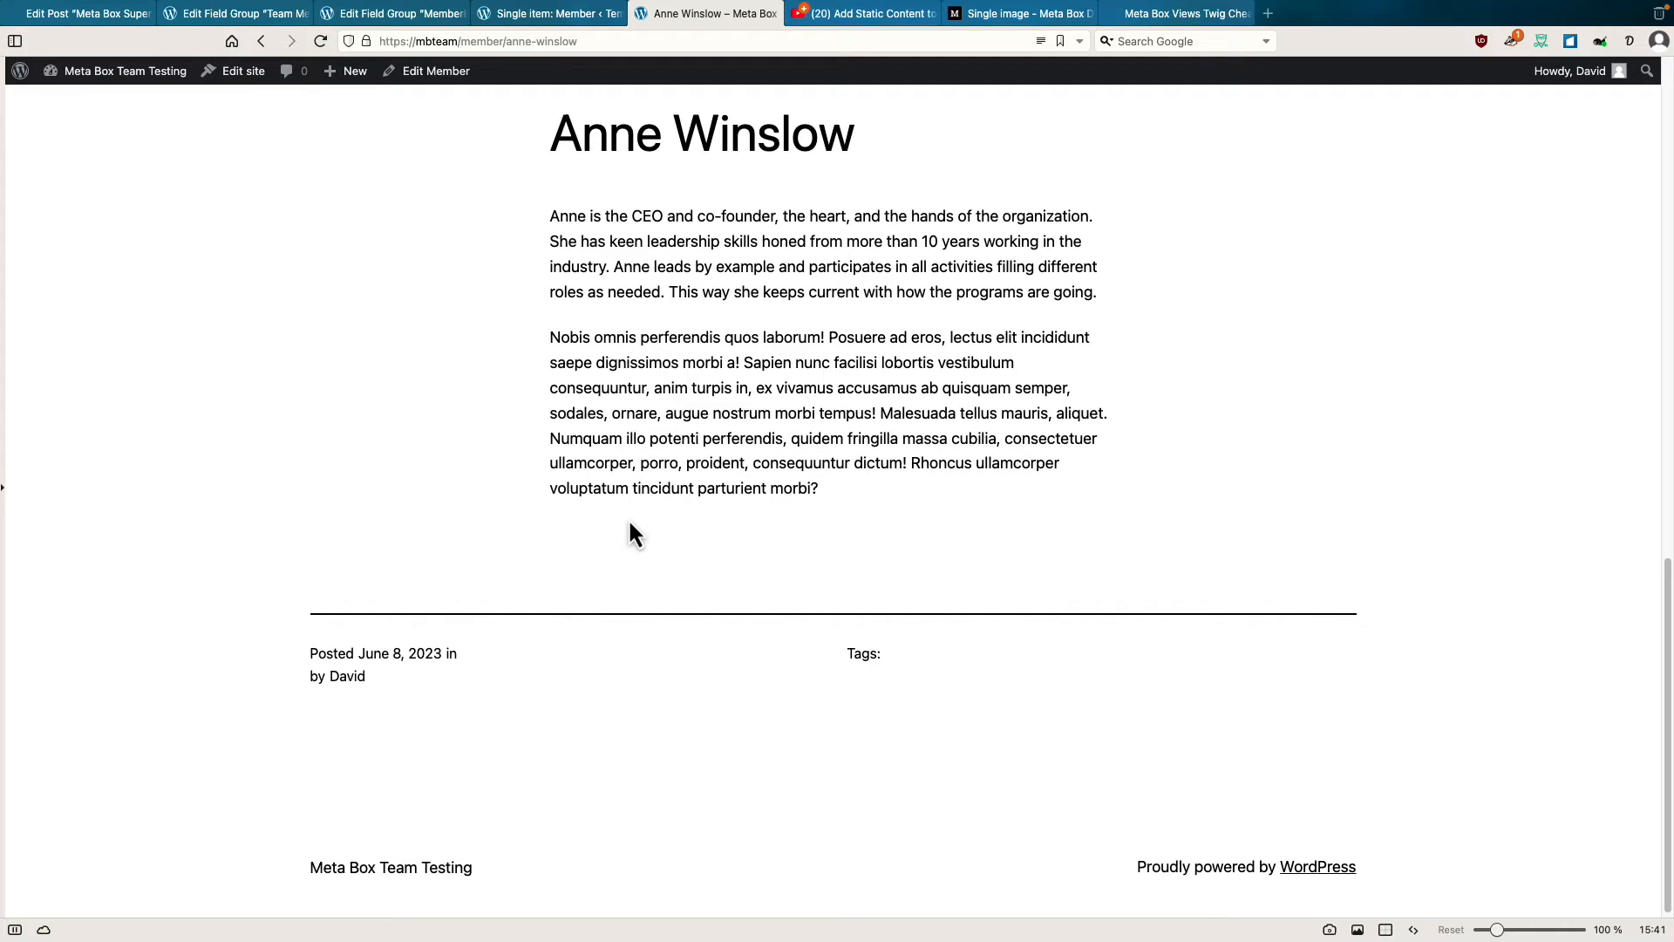
Open the site editor from the dashboard and display the full list of manageable templates.
click(234, 19)
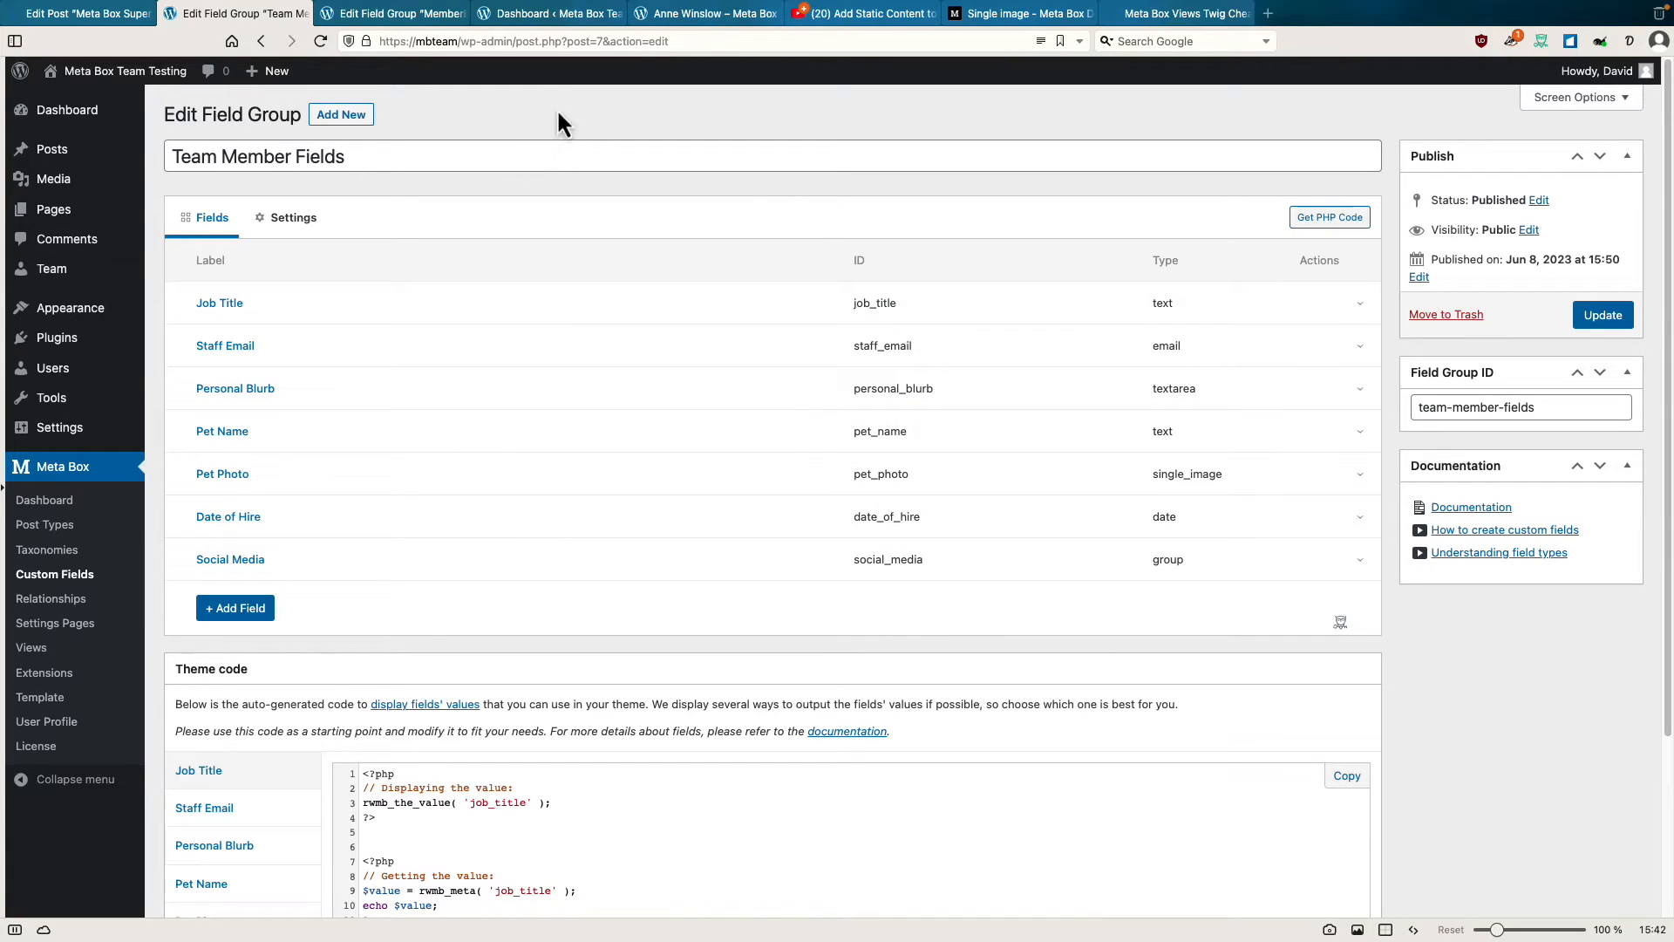
click(538, 17)
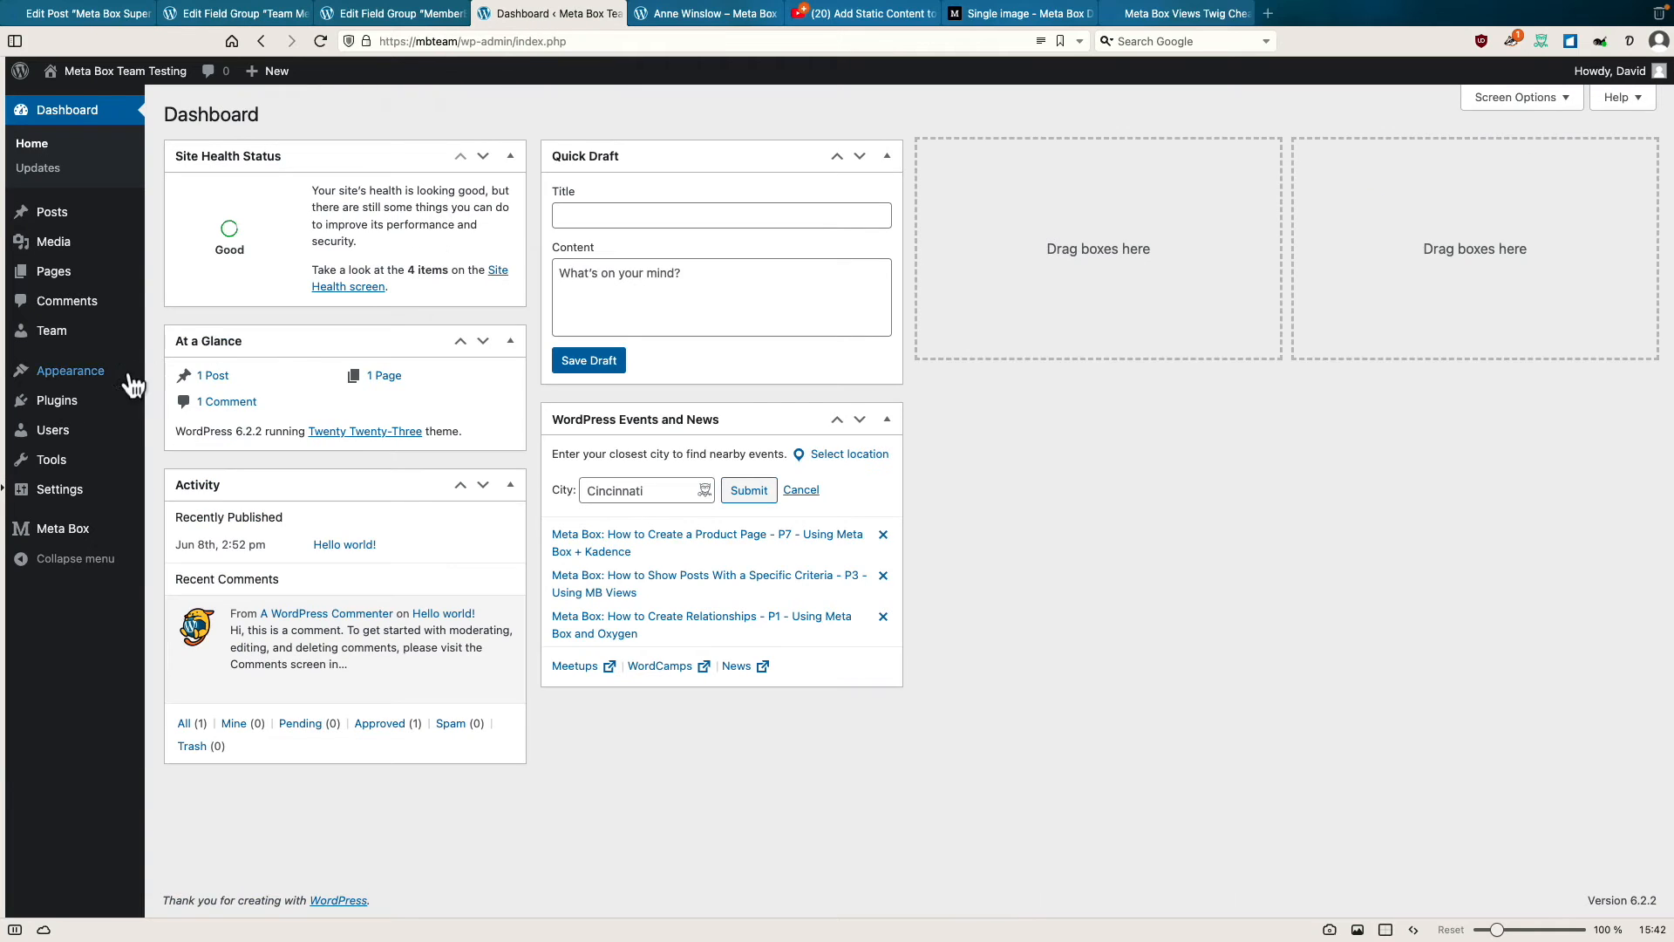
mouse_move(82, 374)
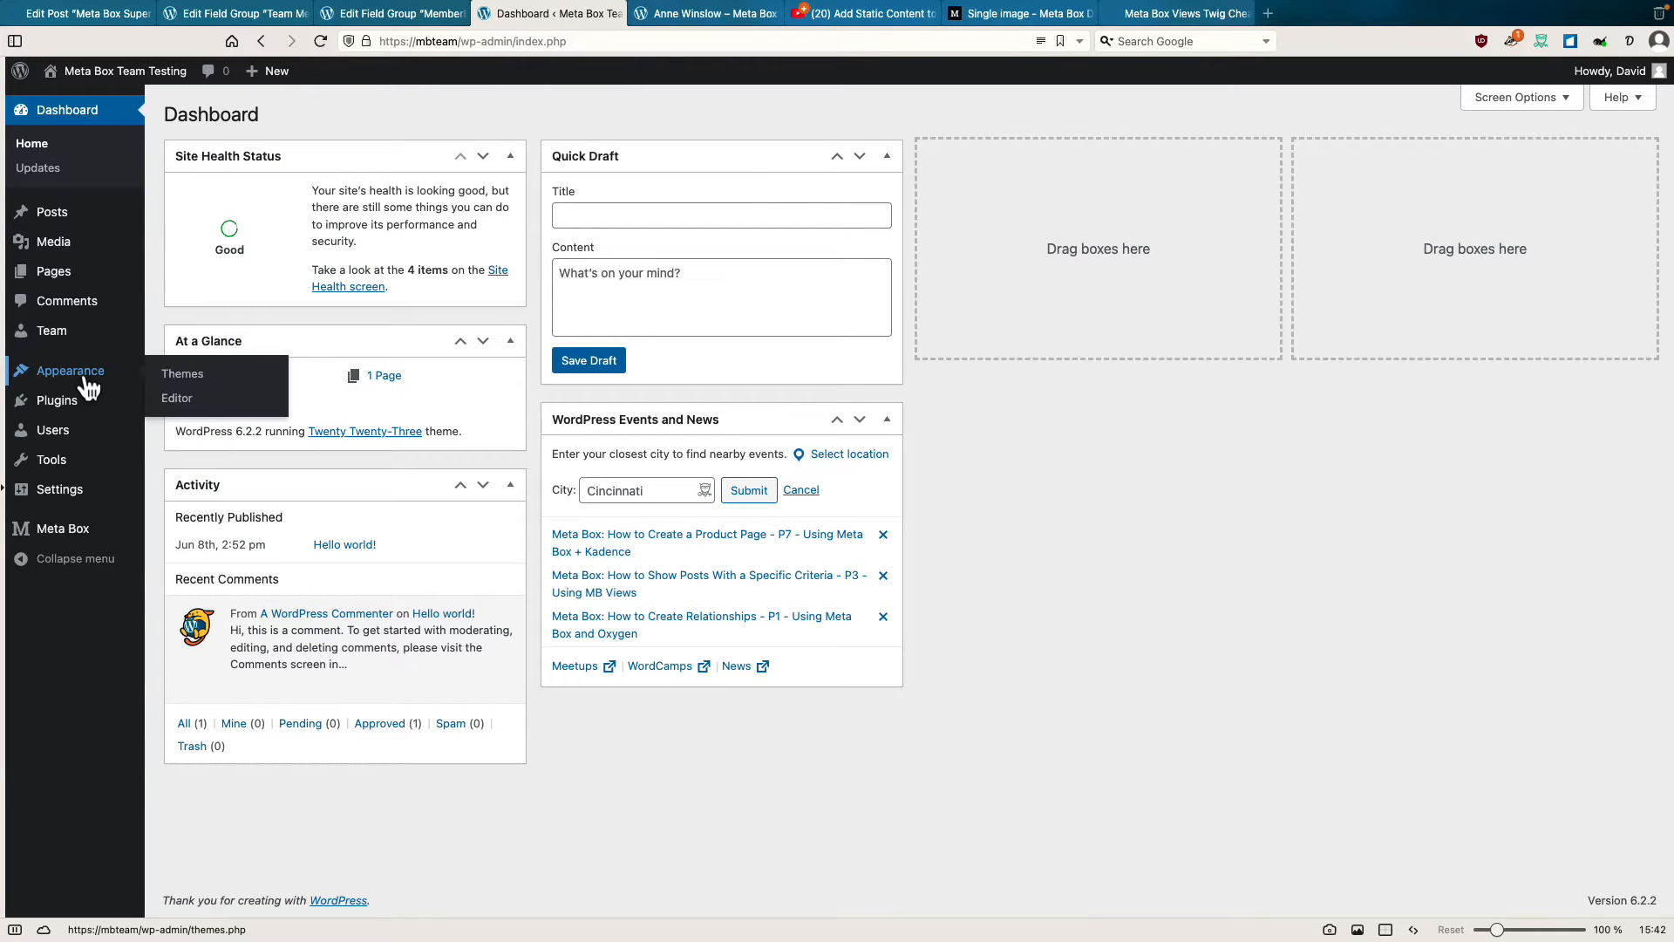
click(178, 399)
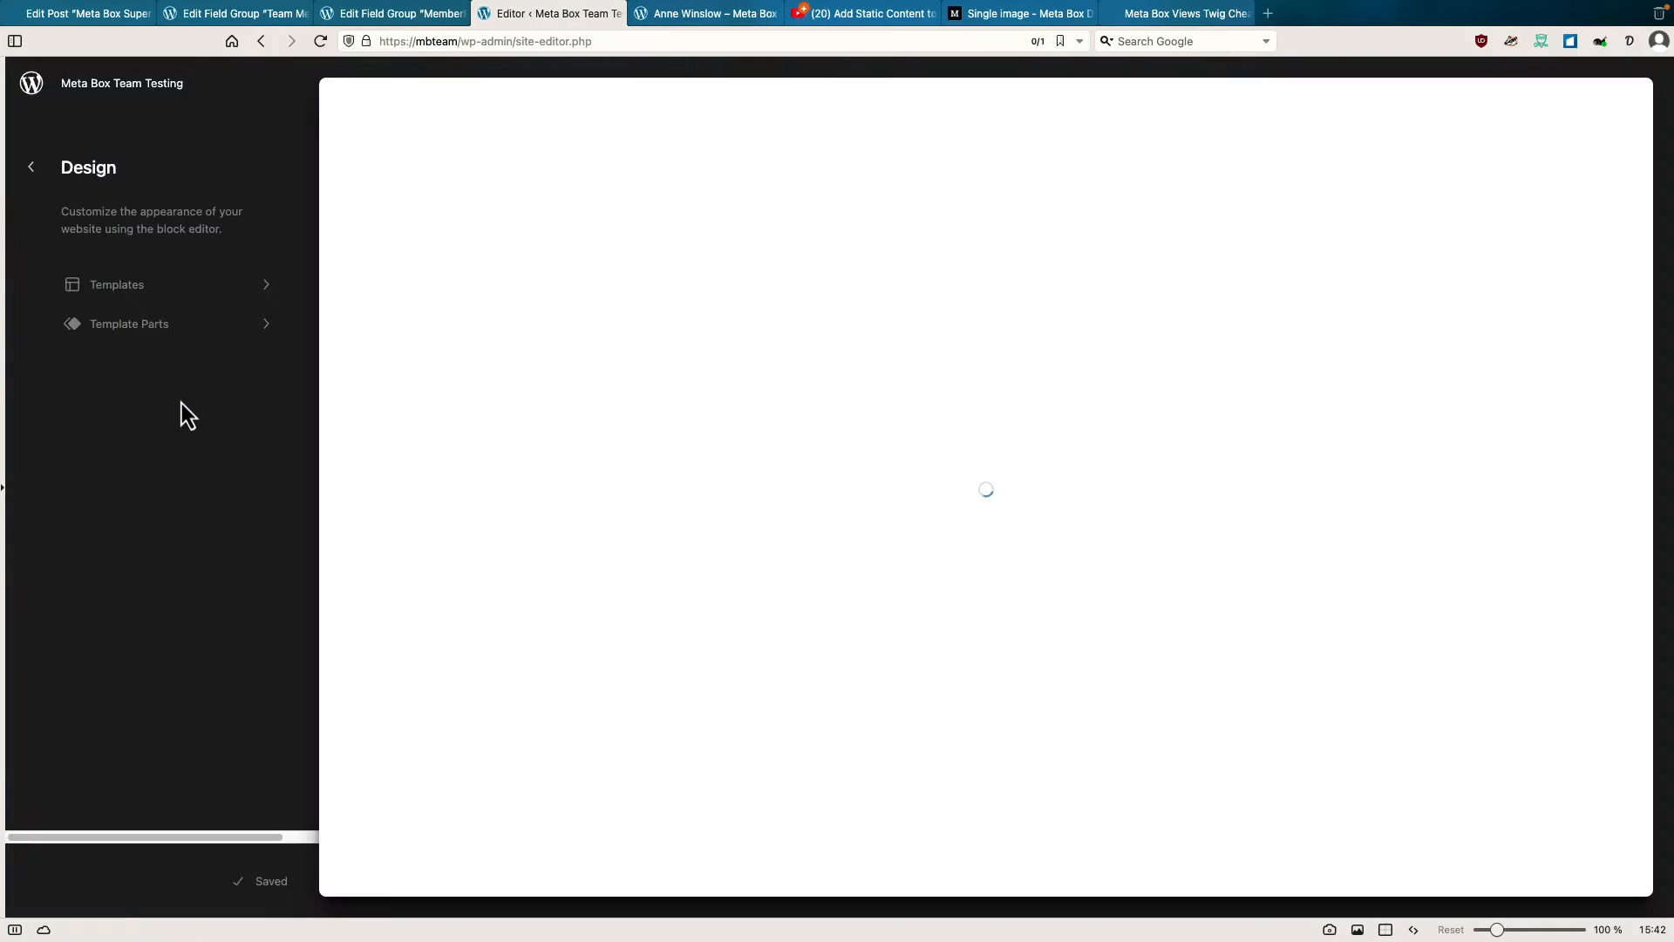
click(119, 297)
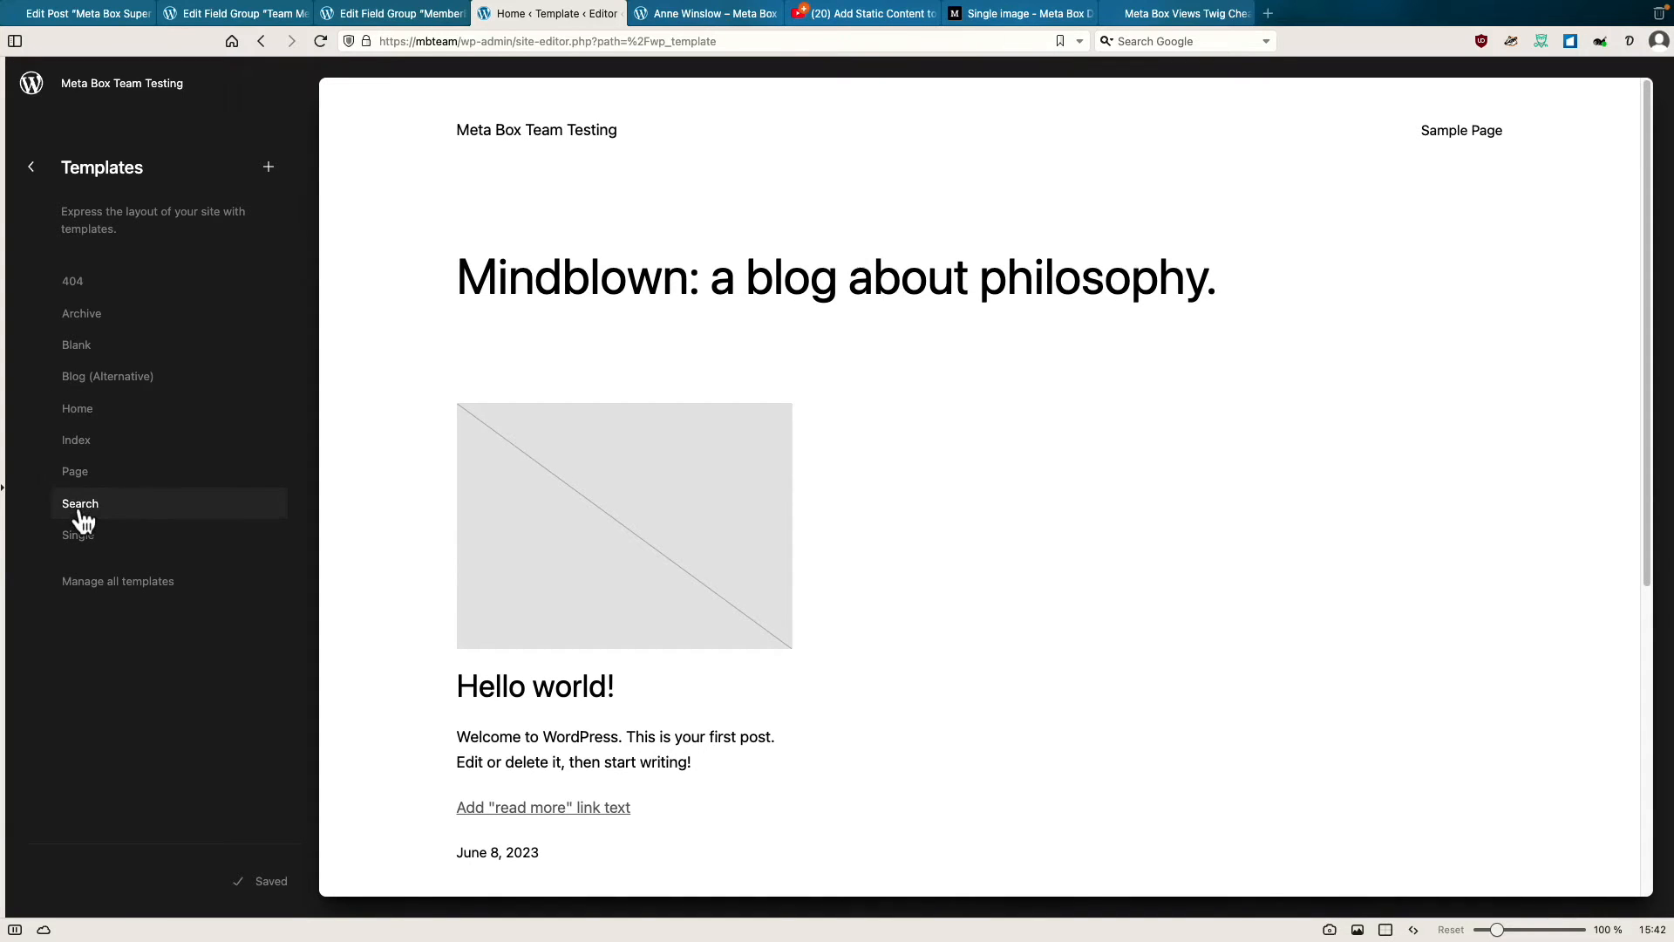
click(119, 582)
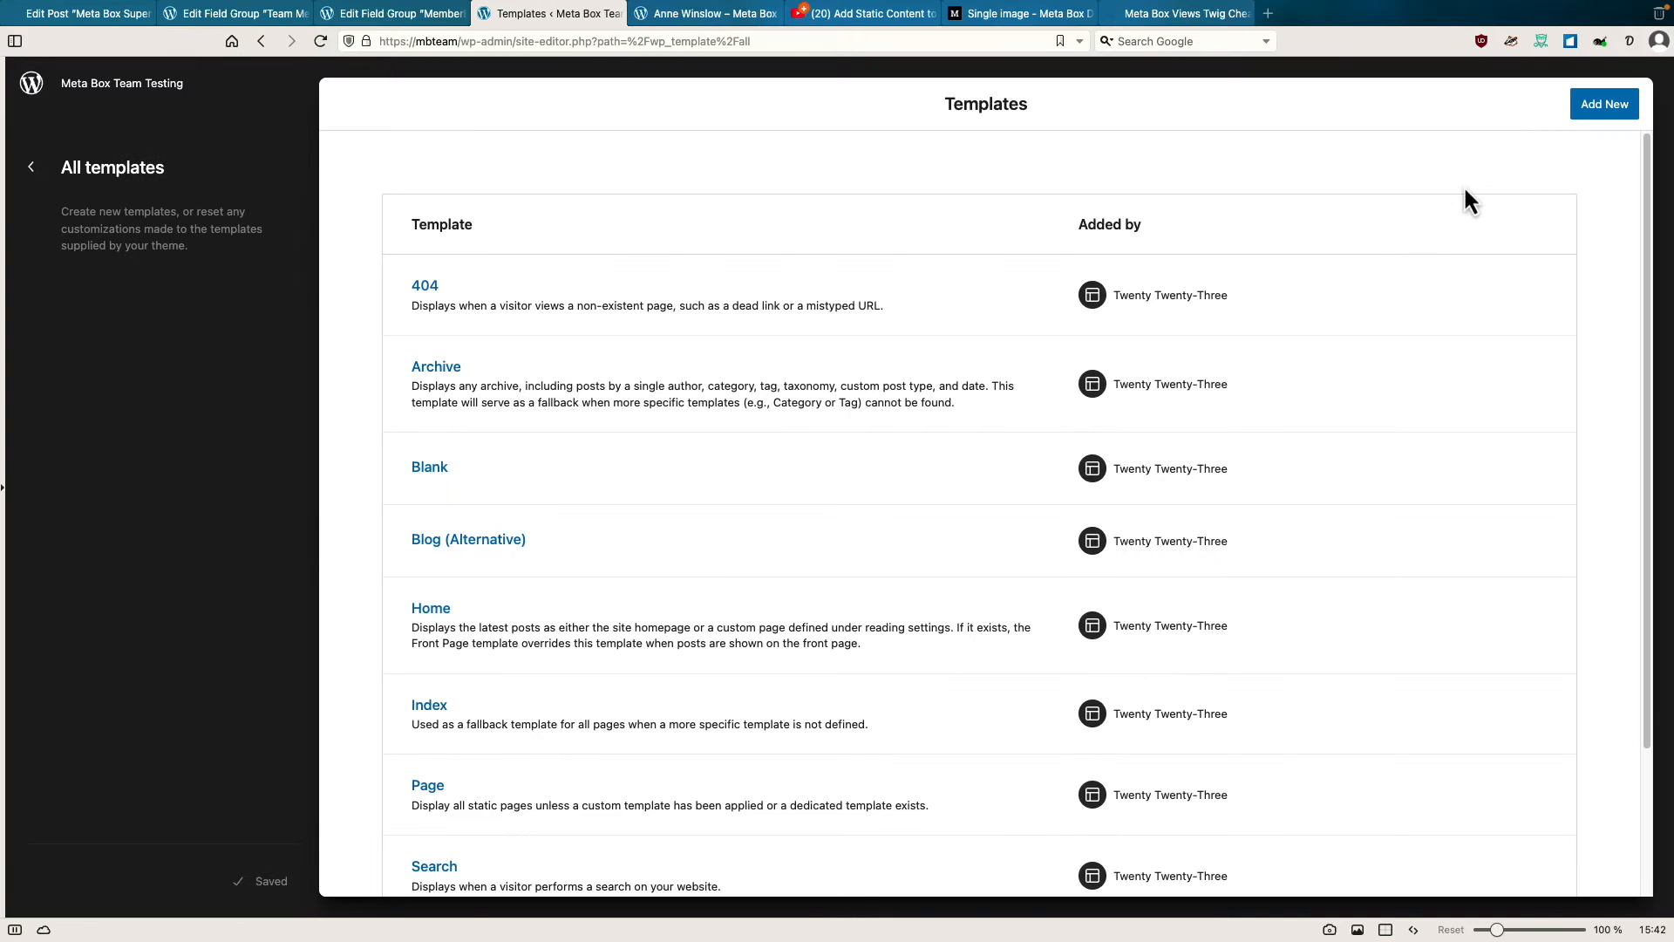
Add a Single item: Member template that applies to All Team items.
click(1606, 107)
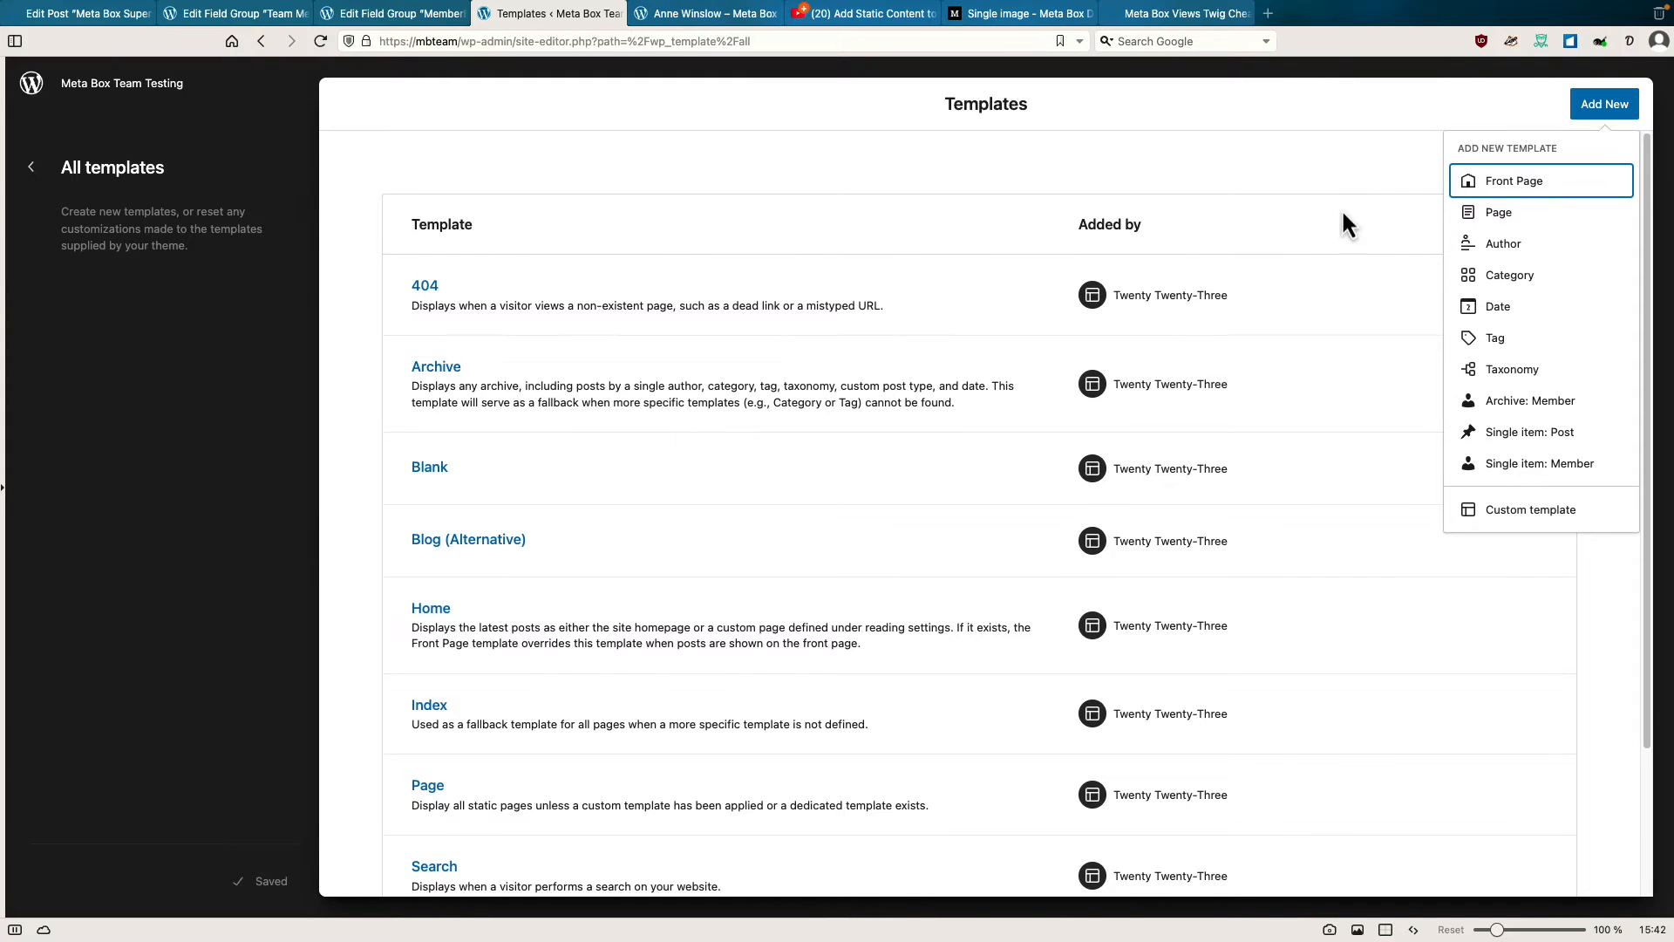
click(1538, 467)
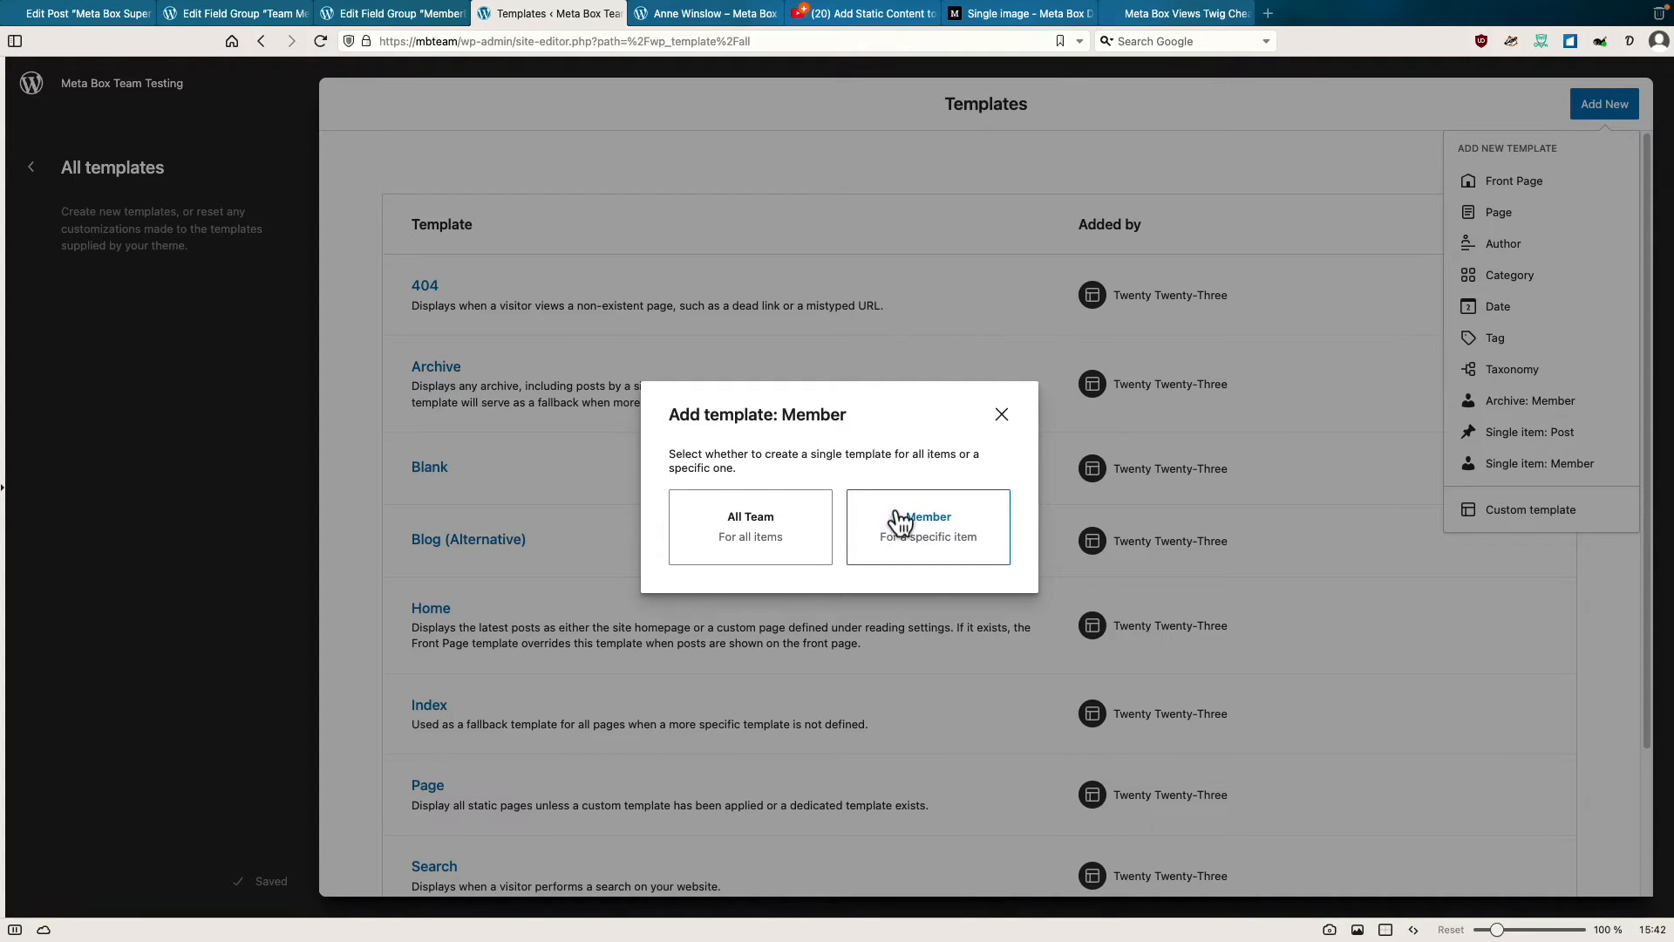
click(751, 517)
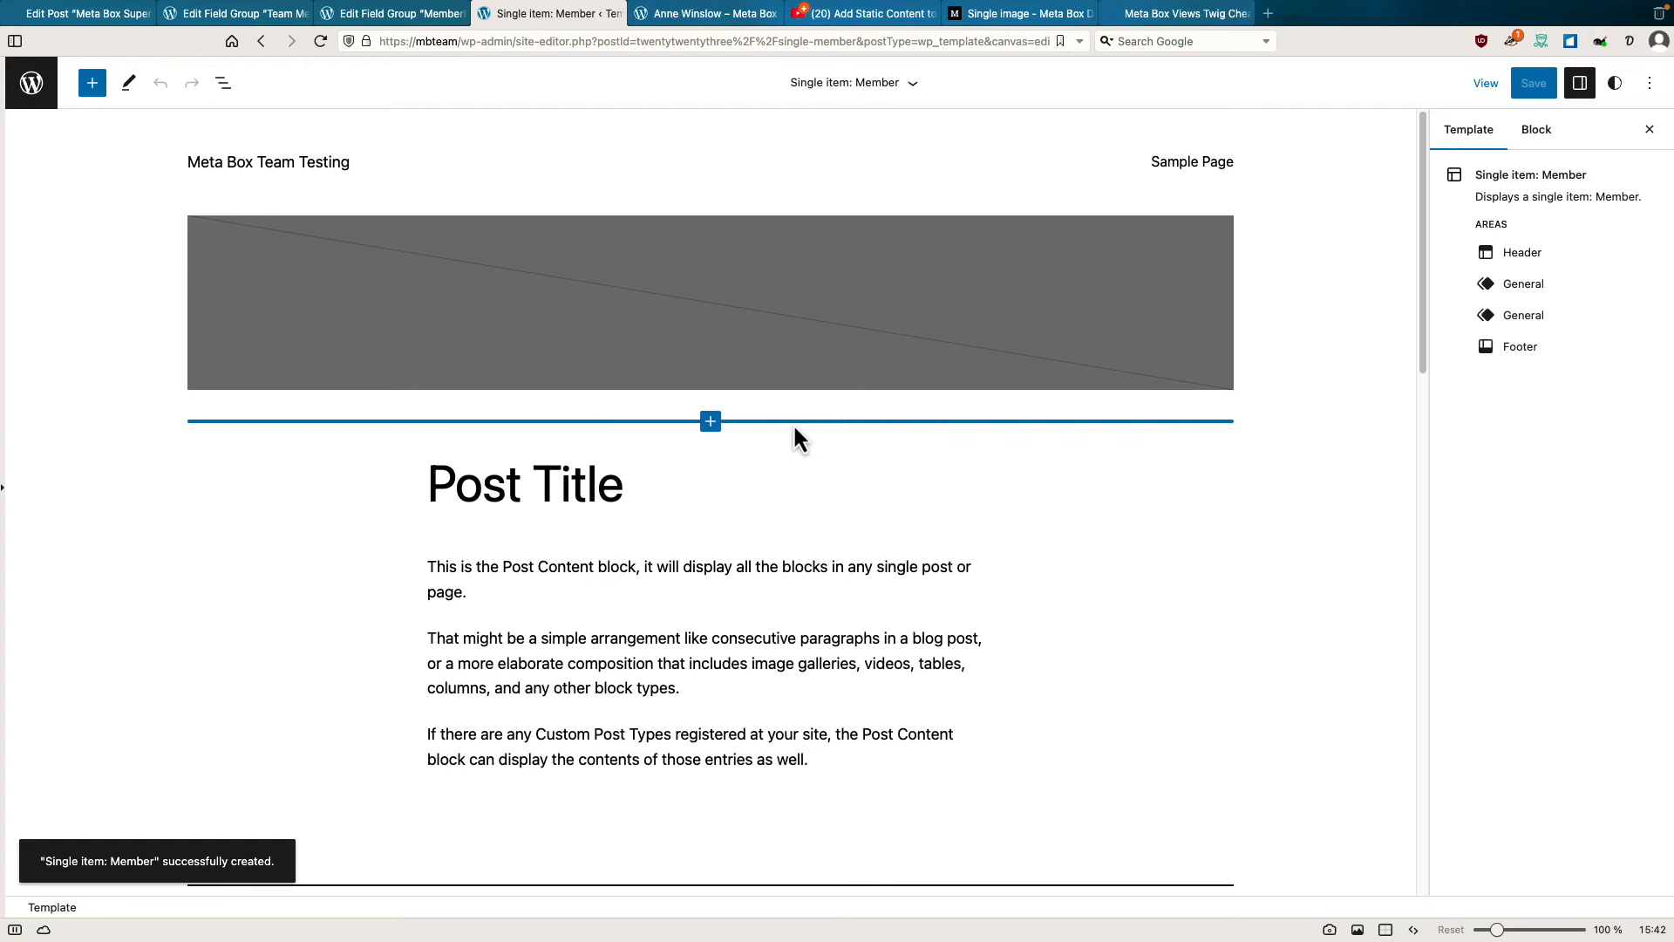
Examine the new member template's layout, from the featured image and title through the post content, post meta and comments.
scroll(815, 458, down, 2)
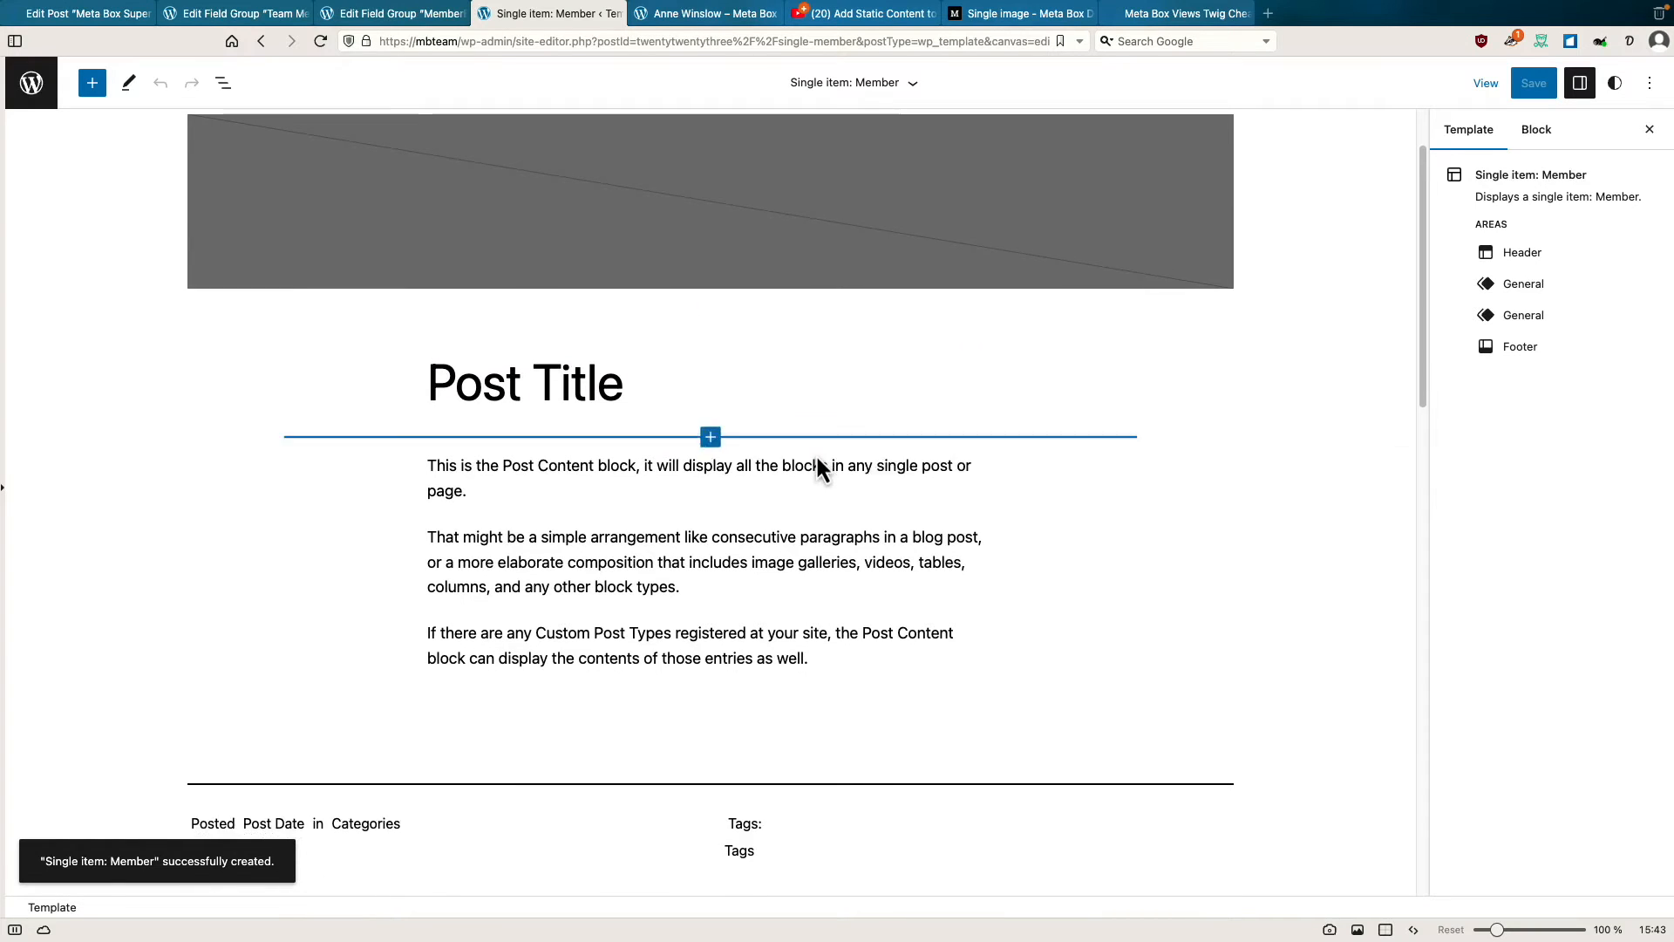
scroll(814, 454, down, 1)
scroll(814, 453, up, 3)
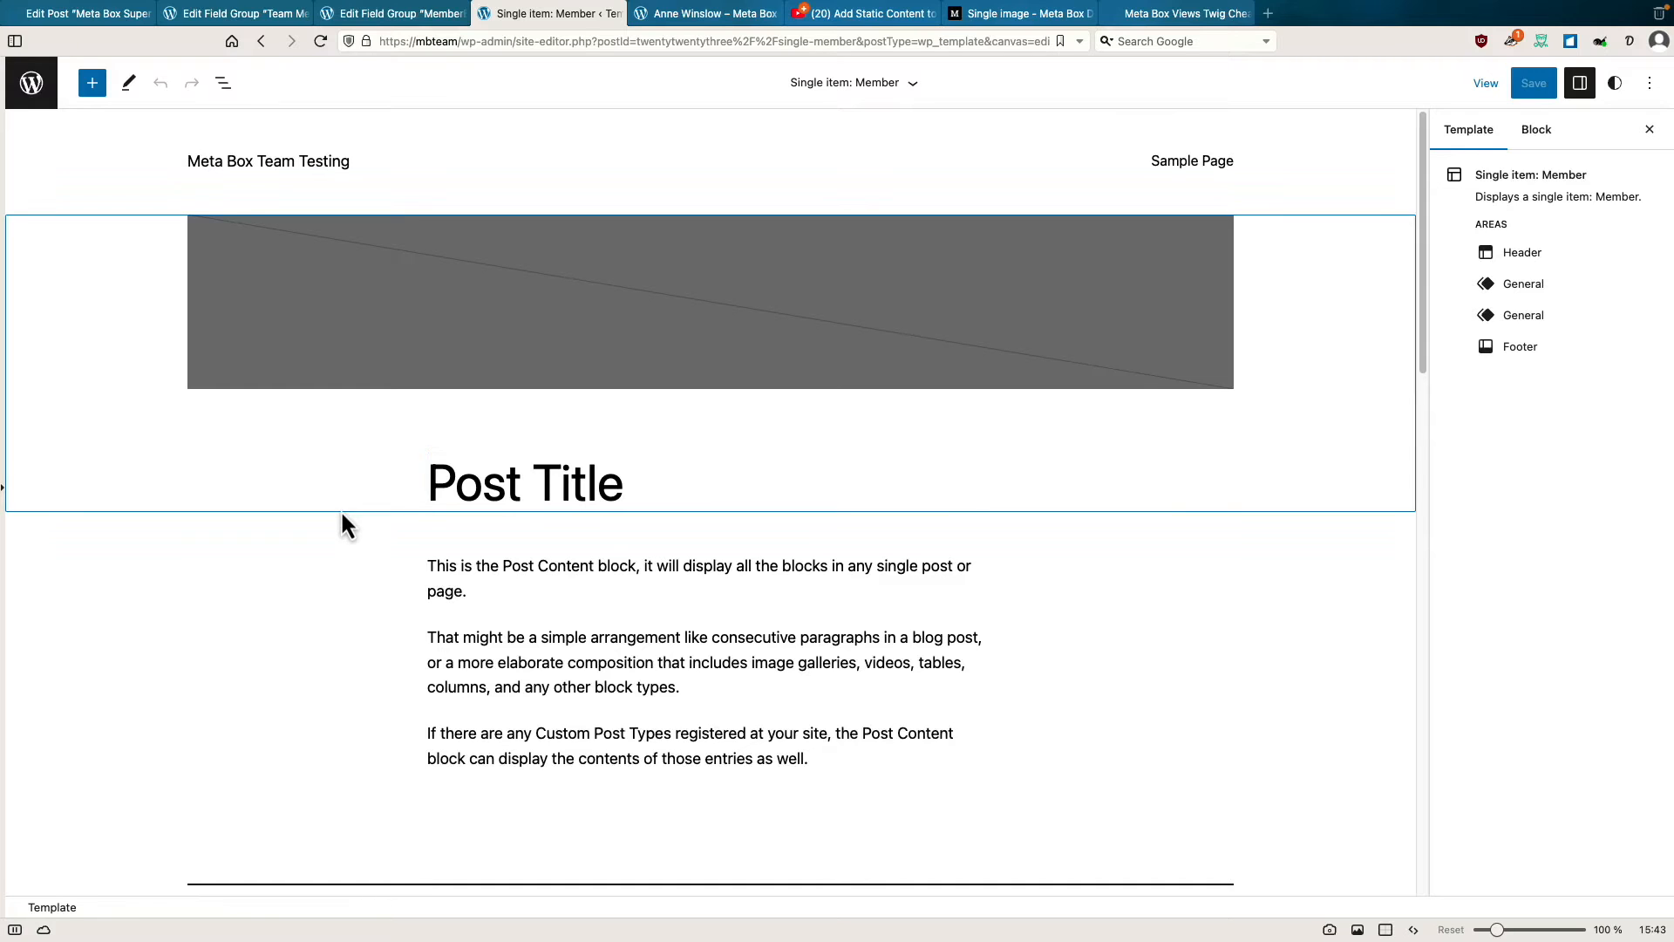
scroll(341, 519, down, 3)
scroll(343, 513, down, 5)
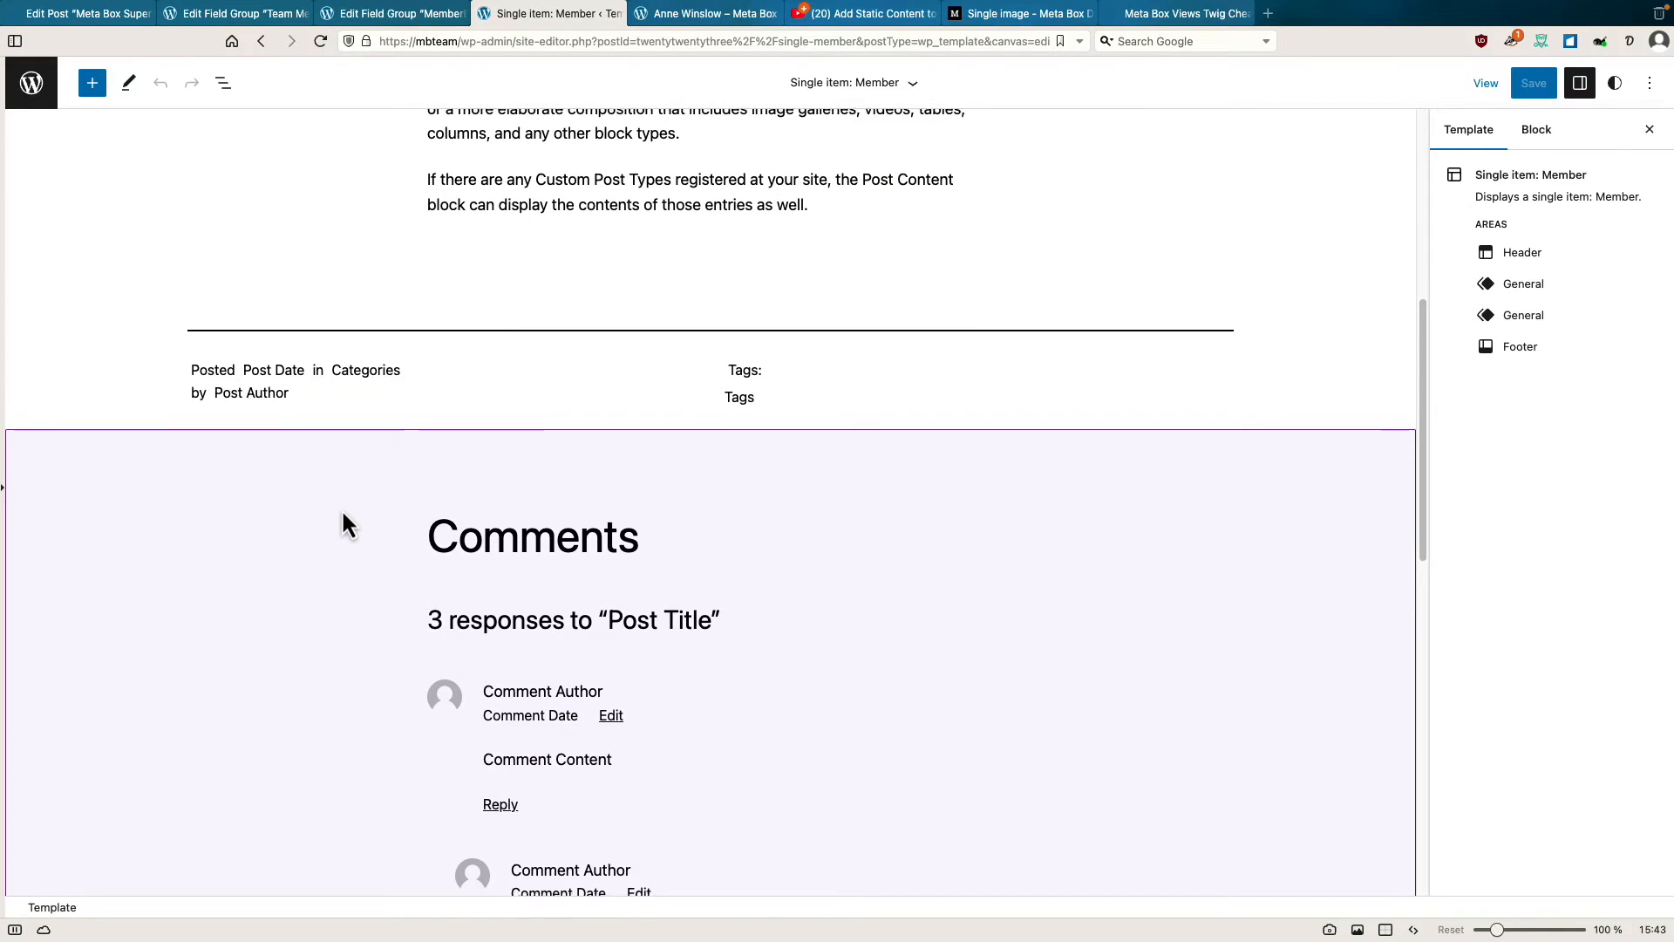
scroll(342, 509, down, 1)
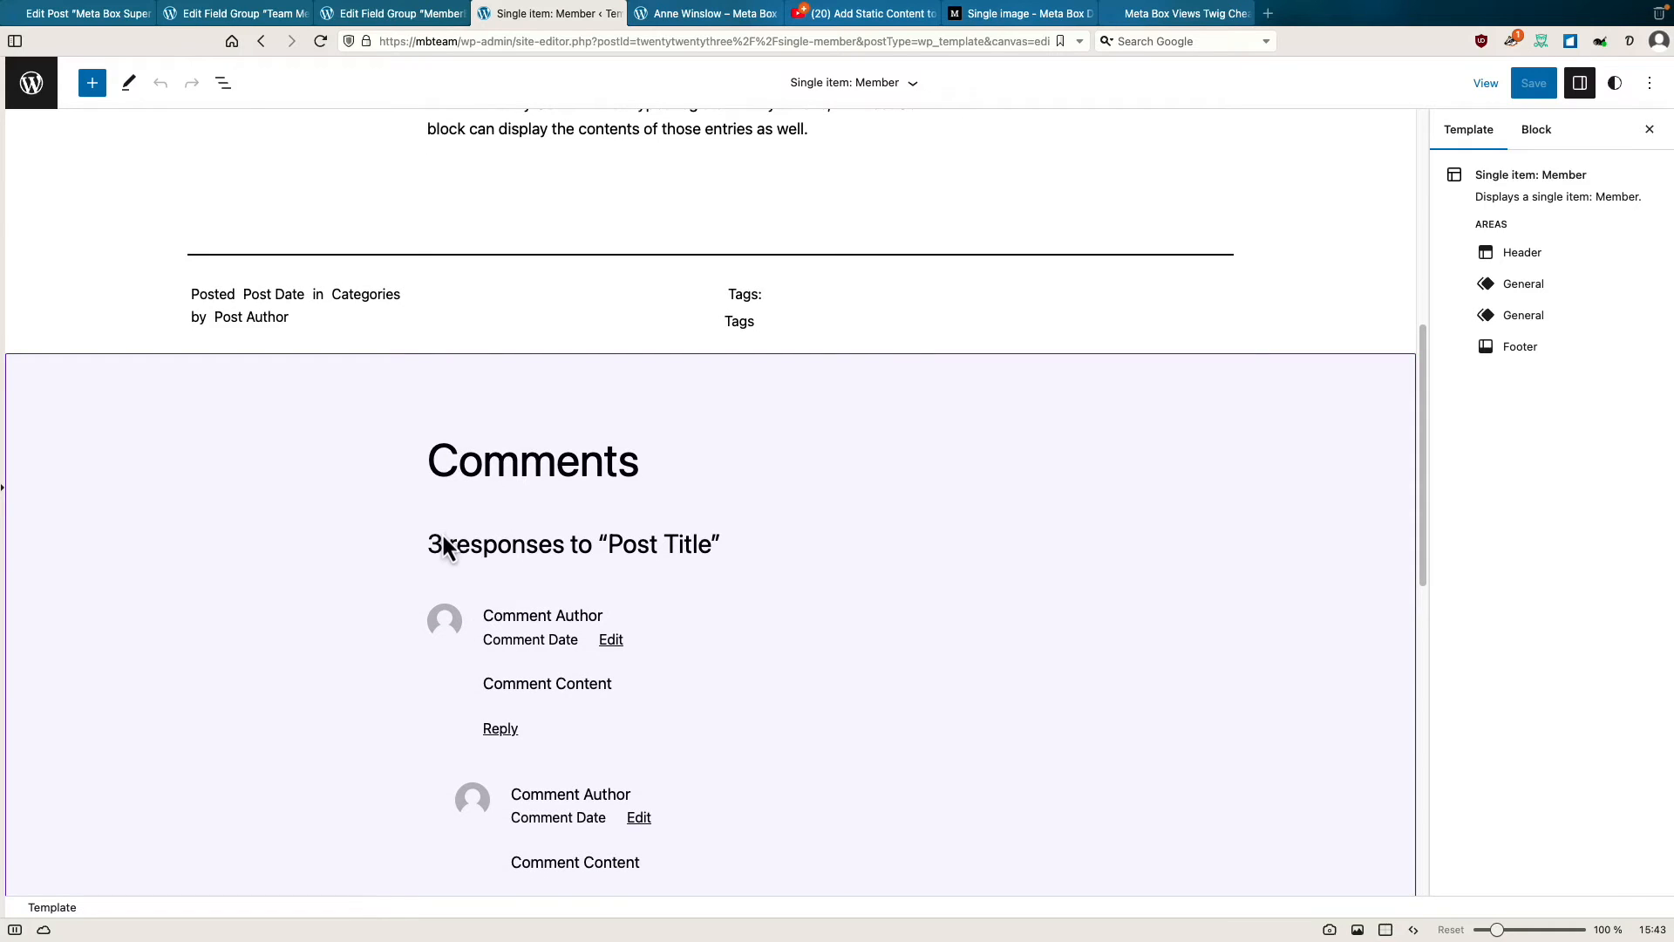
scroll(442, 536, up, 5)
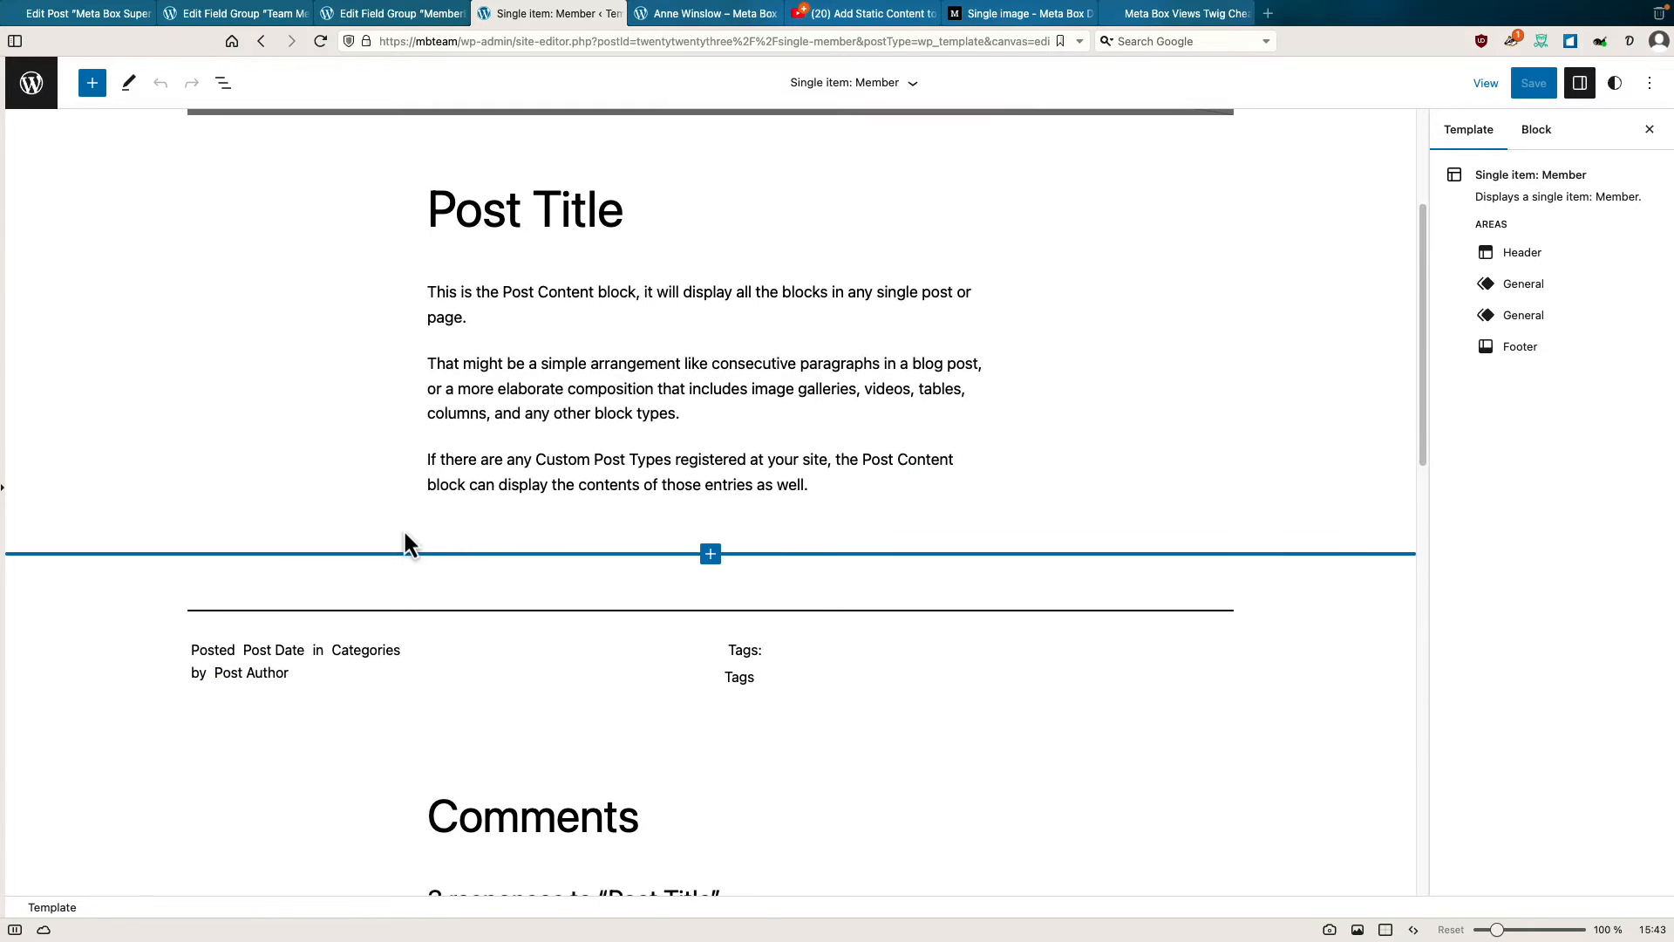
Show the template's block structure and copy the Group block nested inside the Comments template part.
click(223, 83)
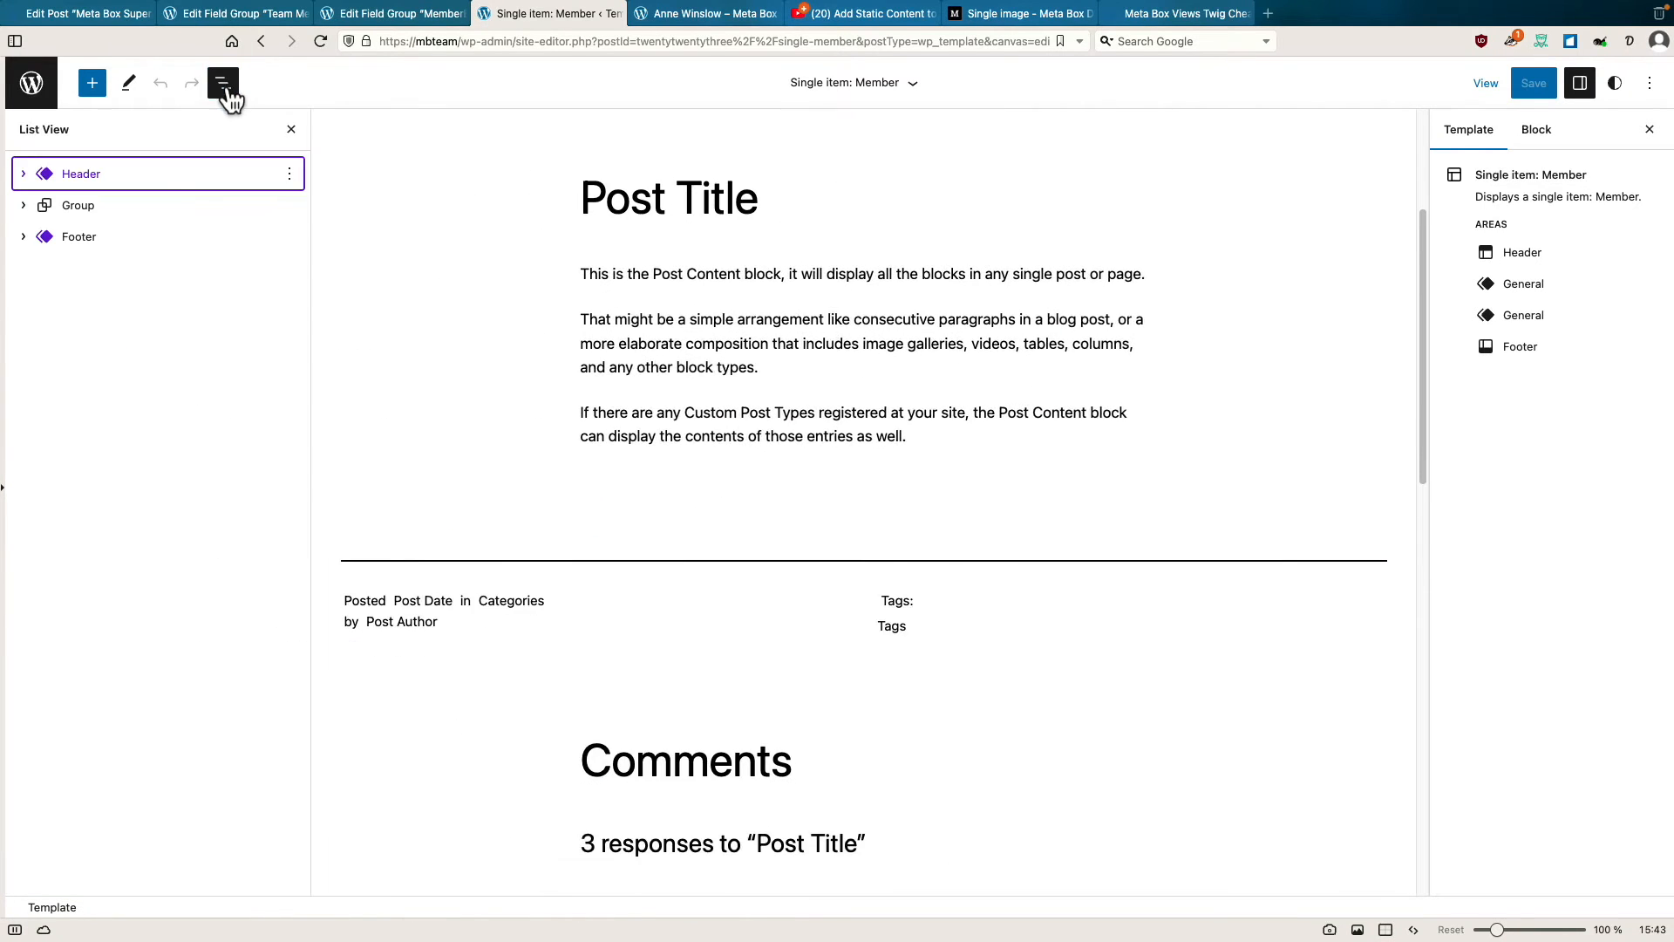
click(23, 207)
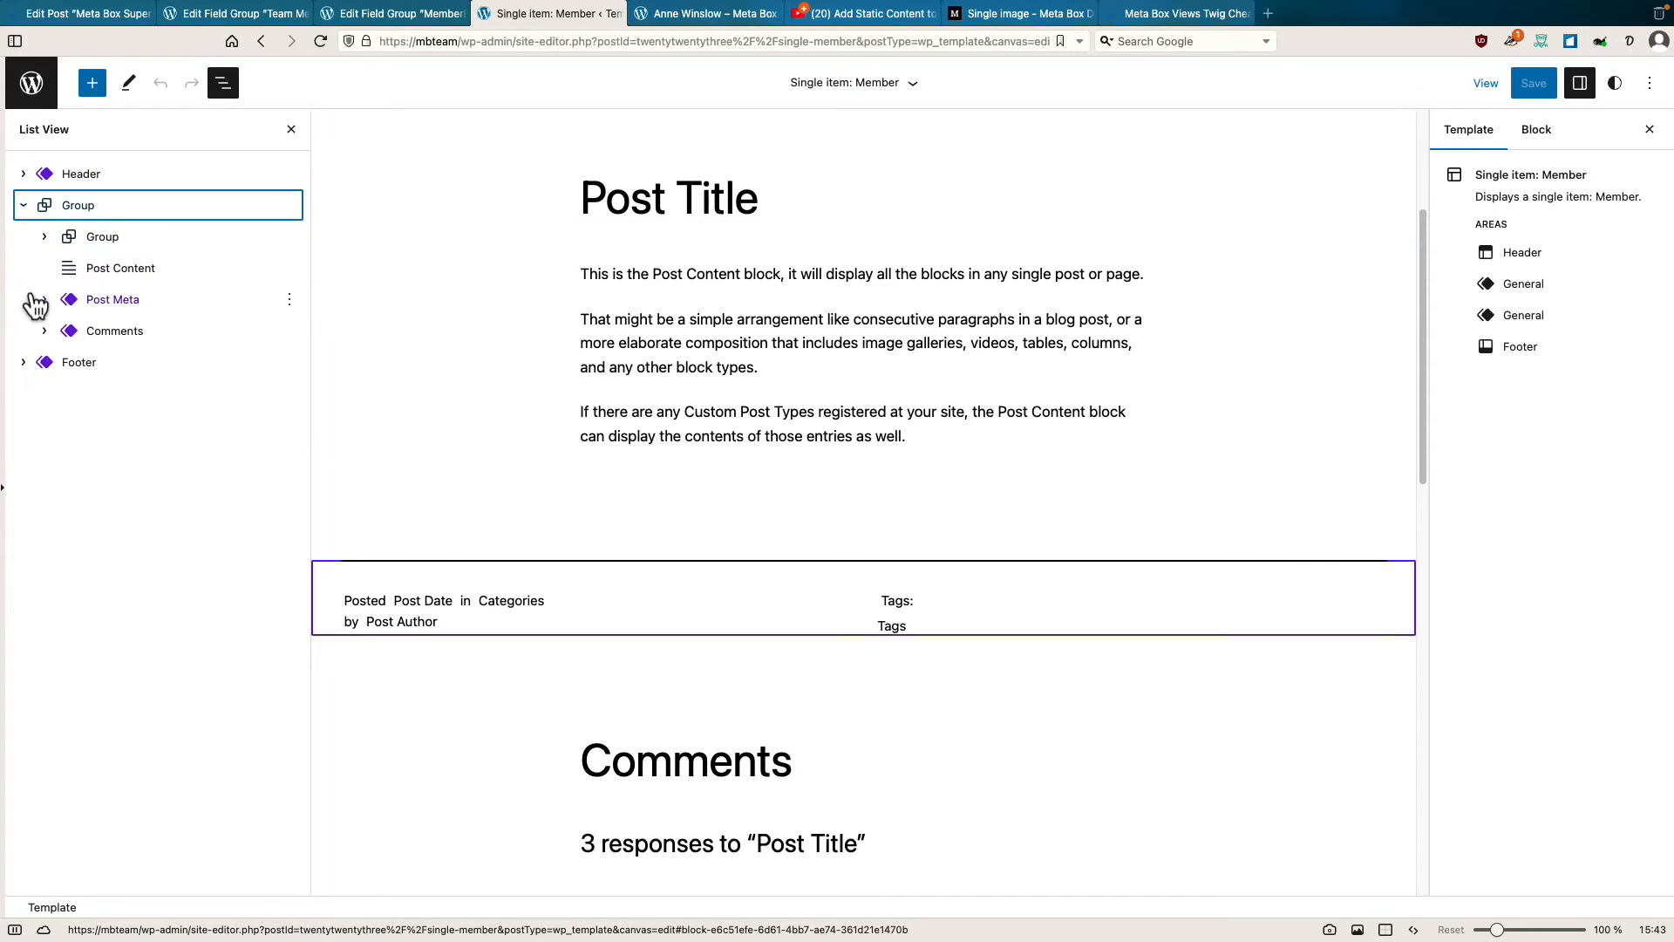
click(46, 331)
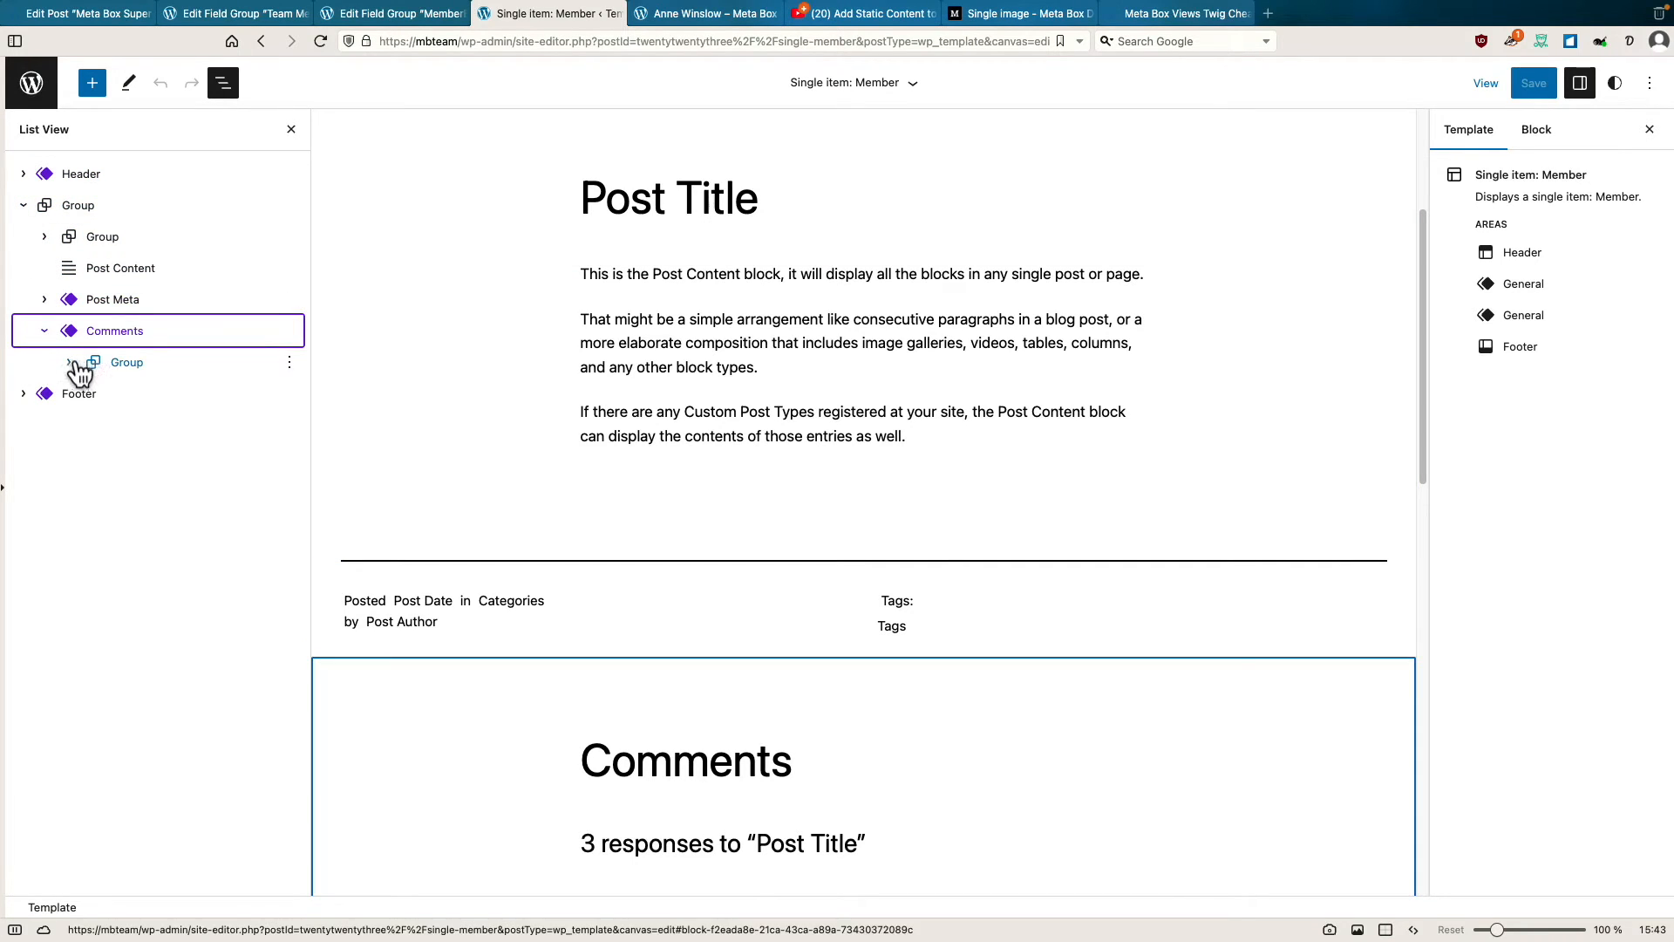
click(68, 363)
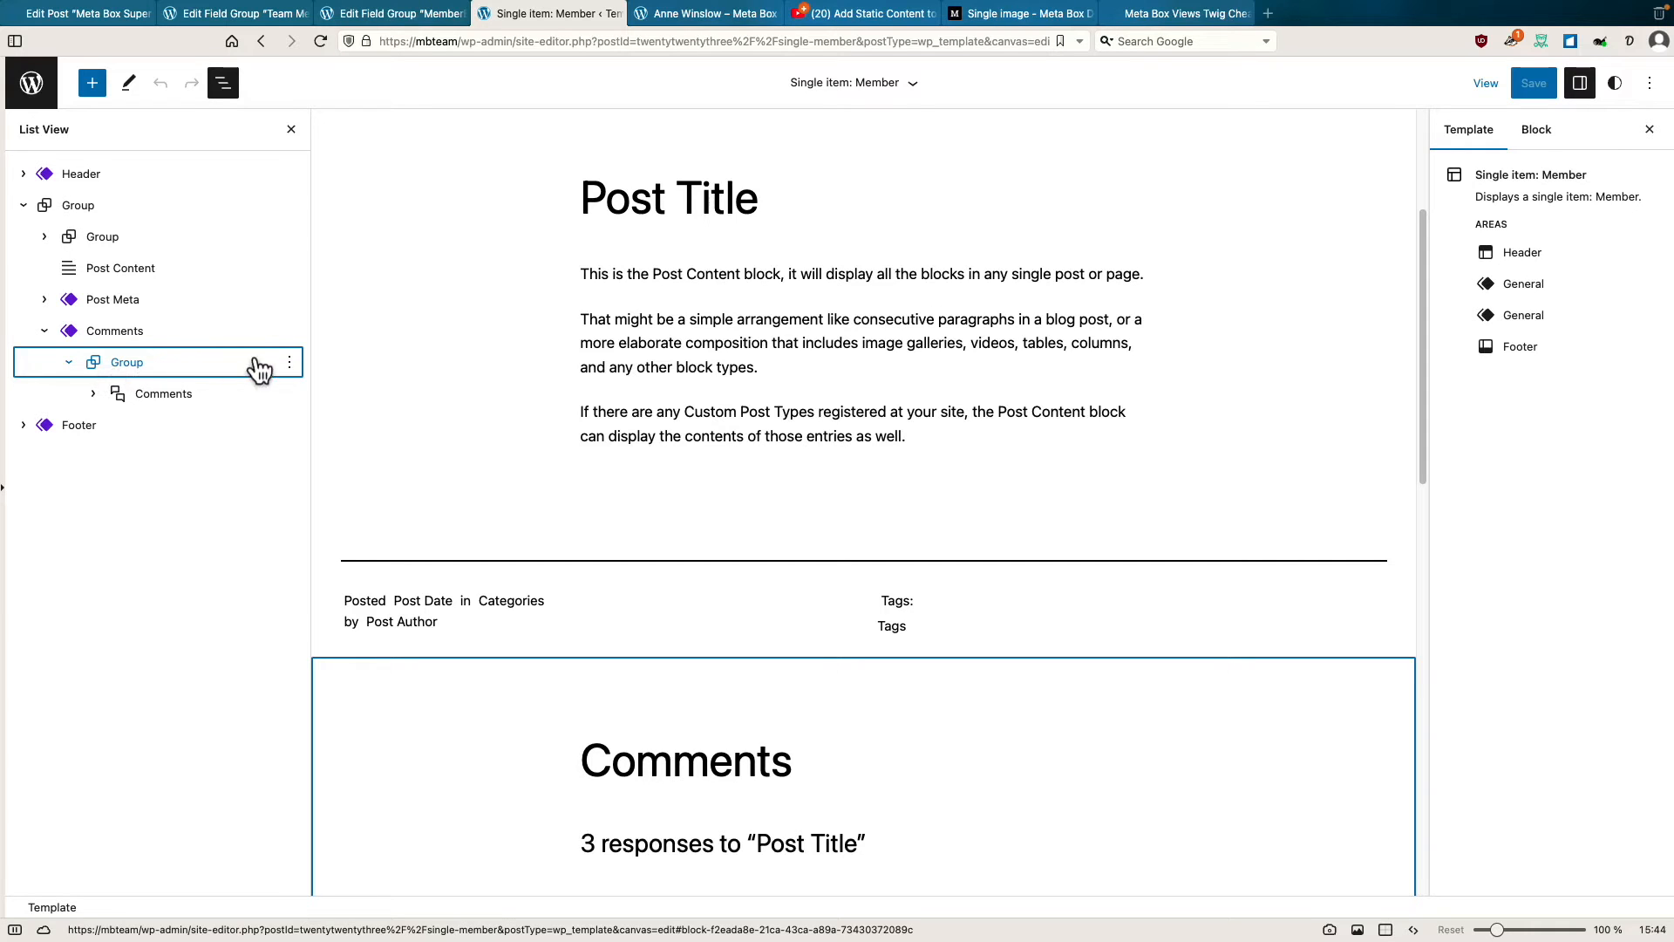
click(290, 363)
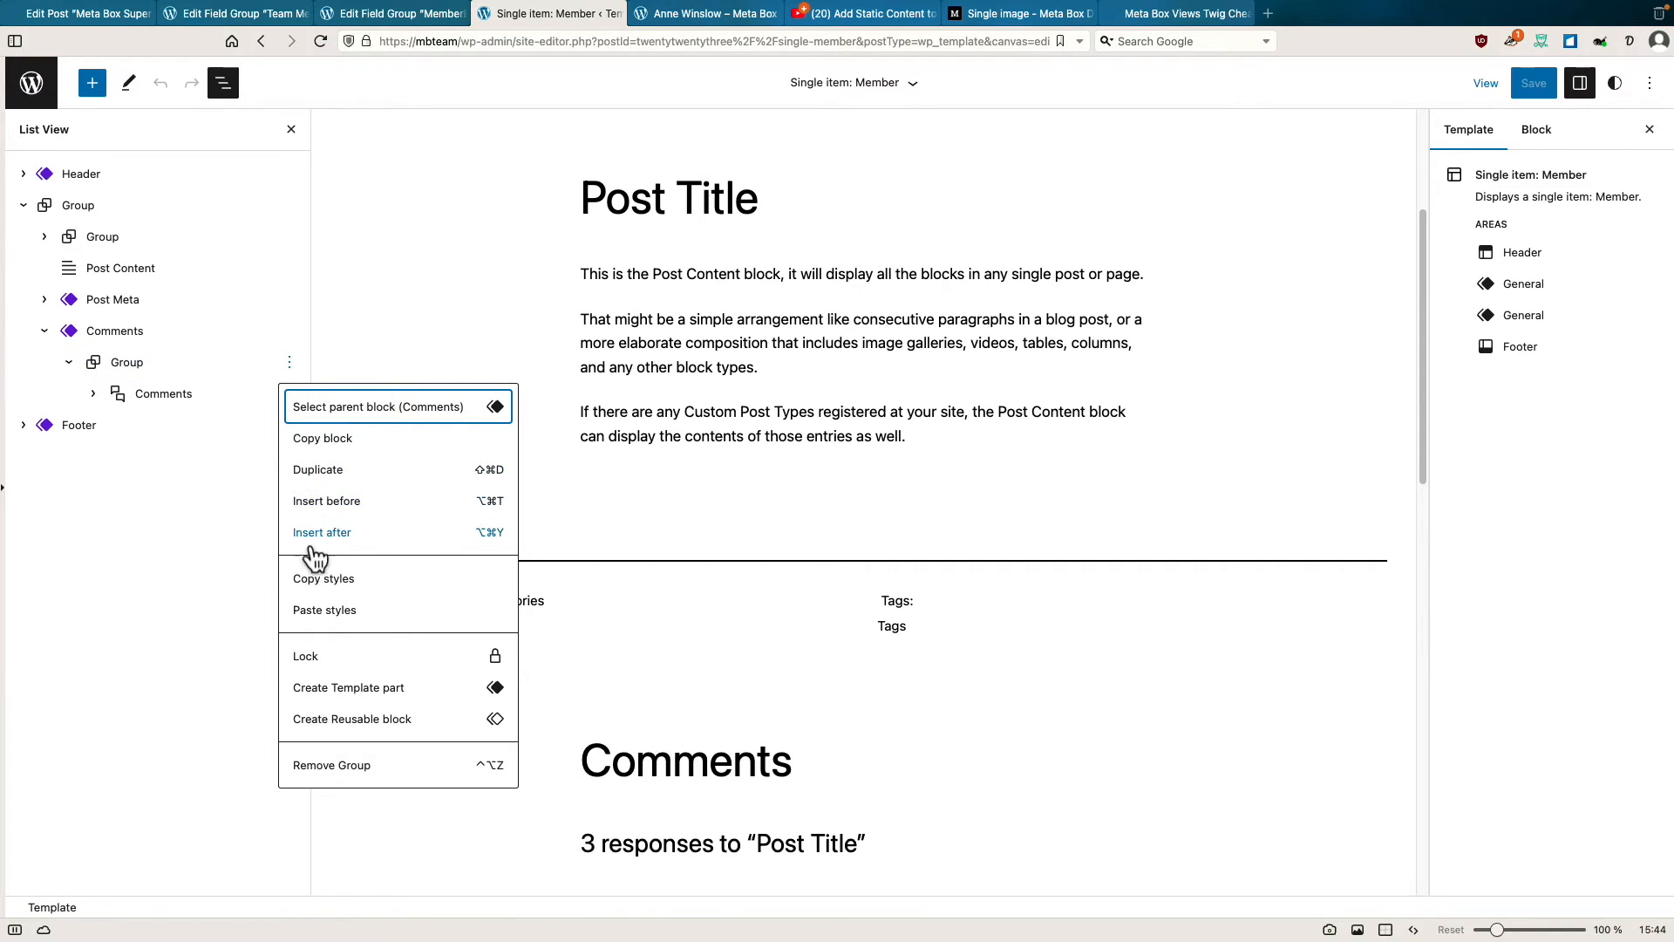
click(334, 443)
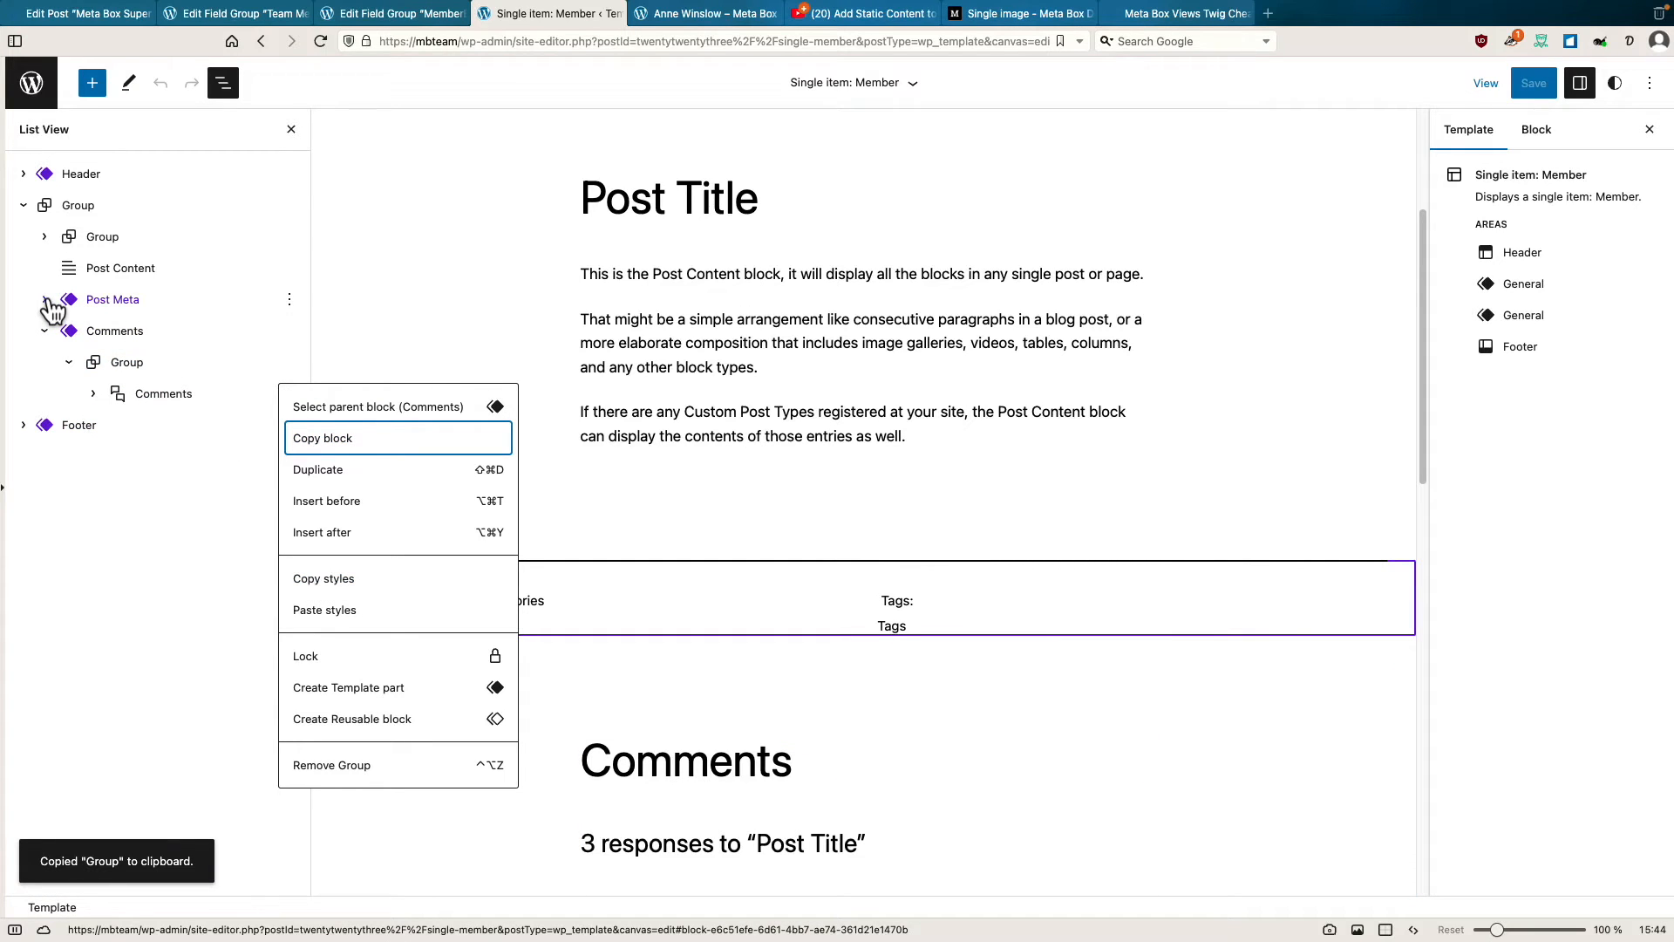
Insert a new block directly after Post Content and paste the copied Group block into it.
click(77, 209)
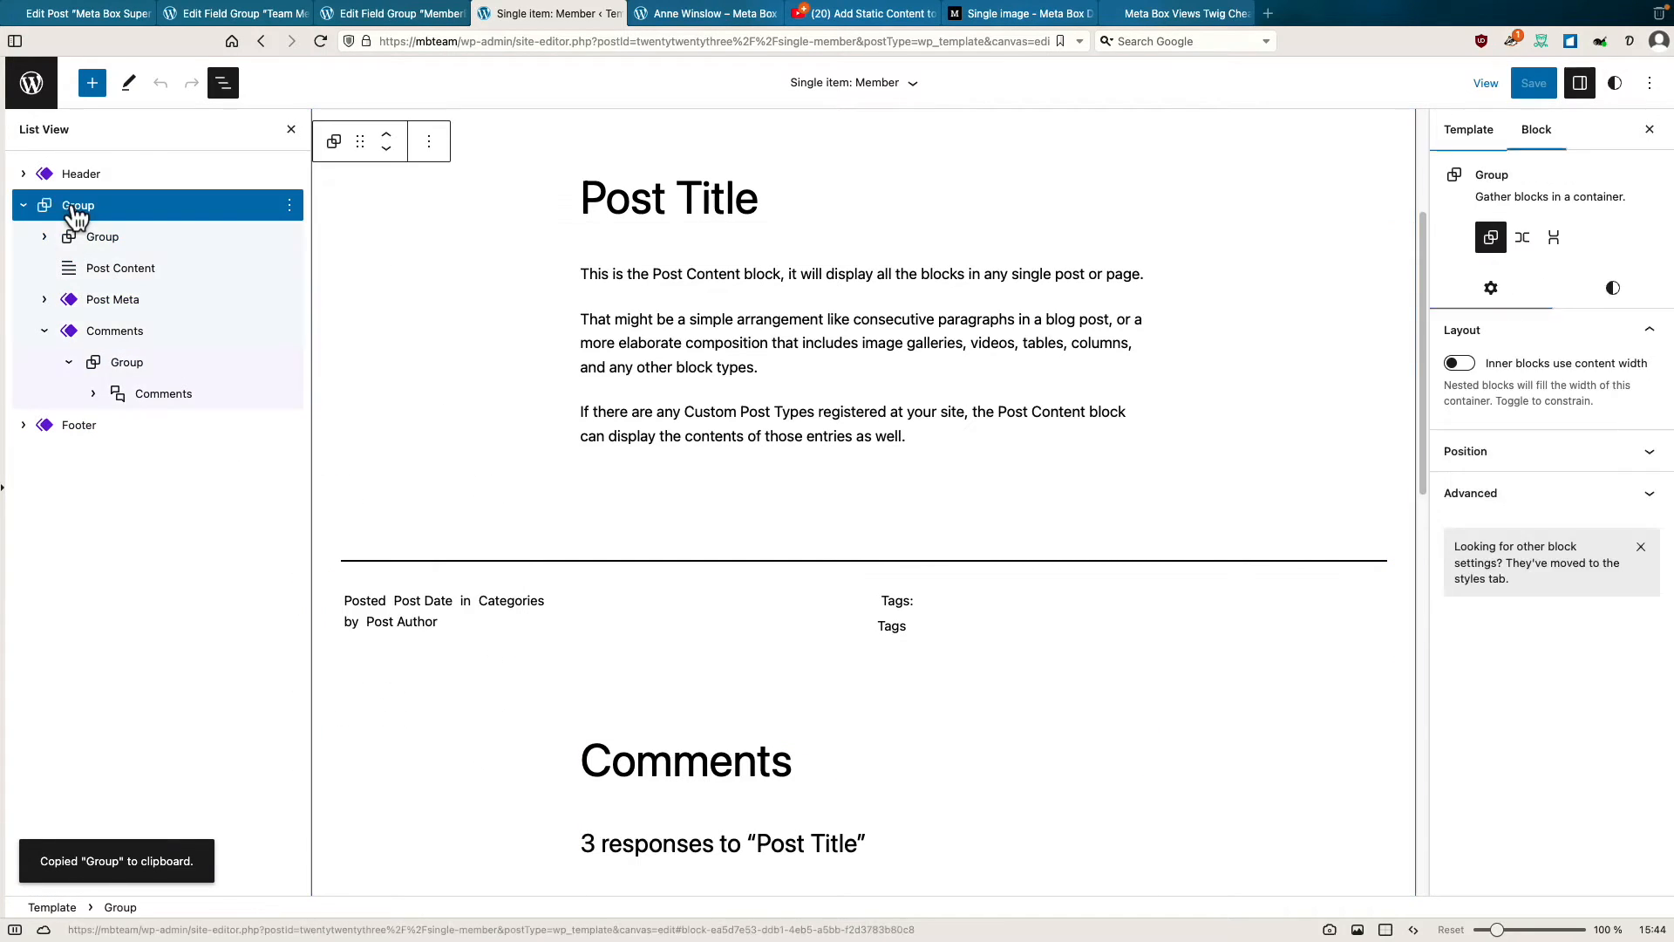
click(100, 269)
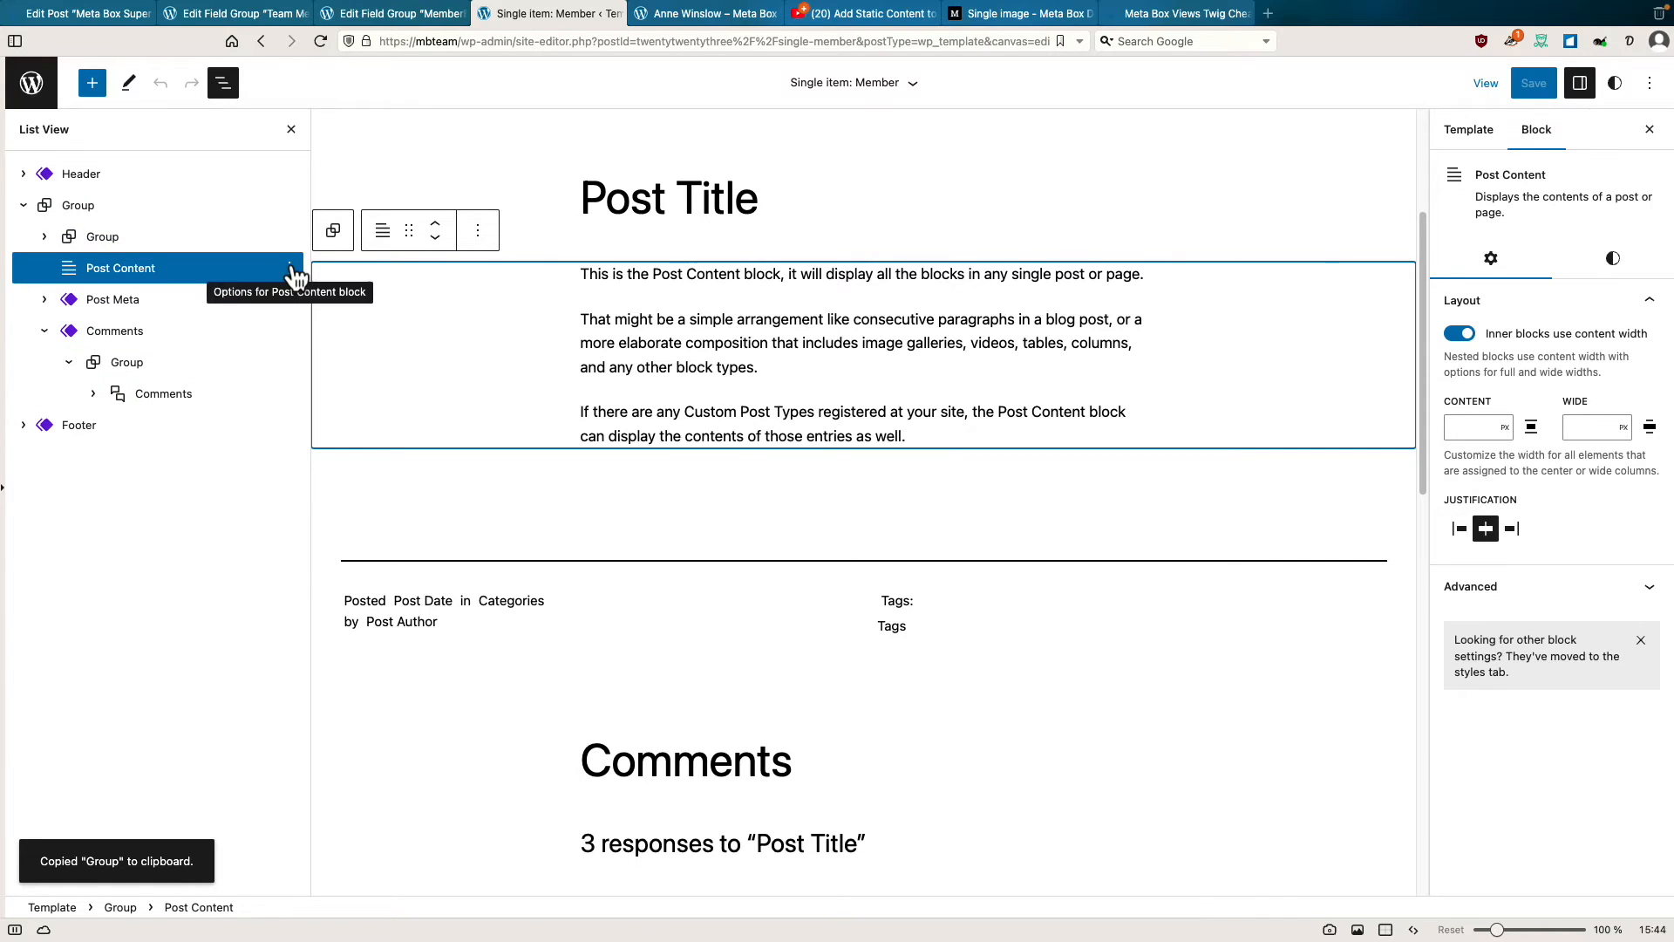
click(44, 331)
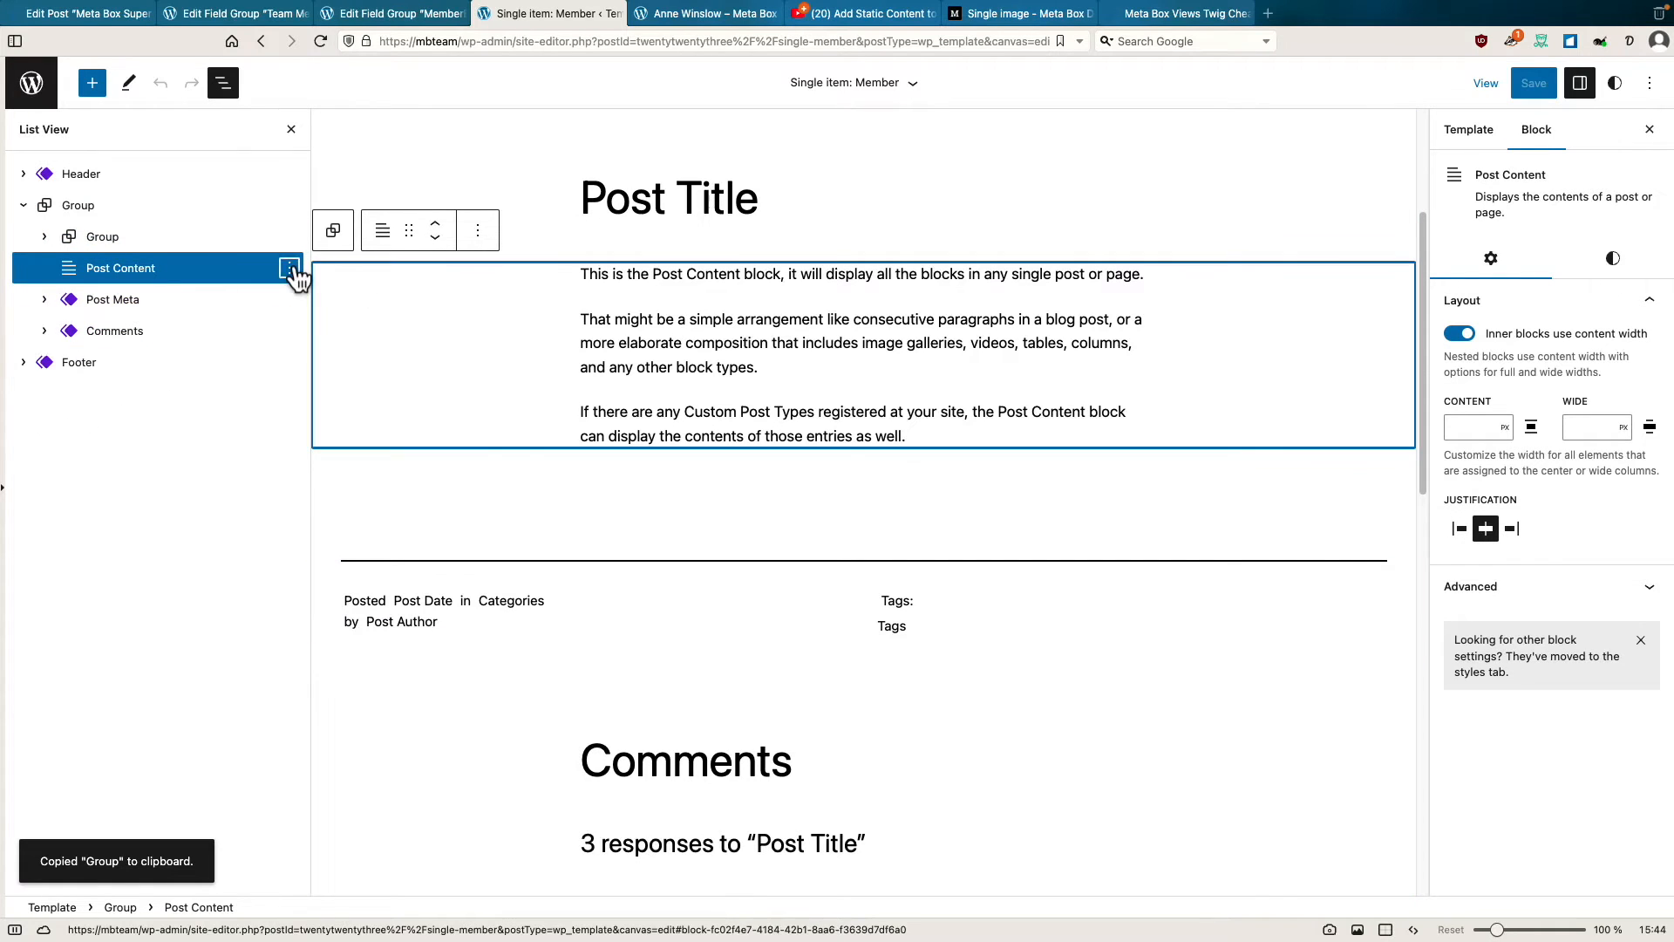
click(290, 269)
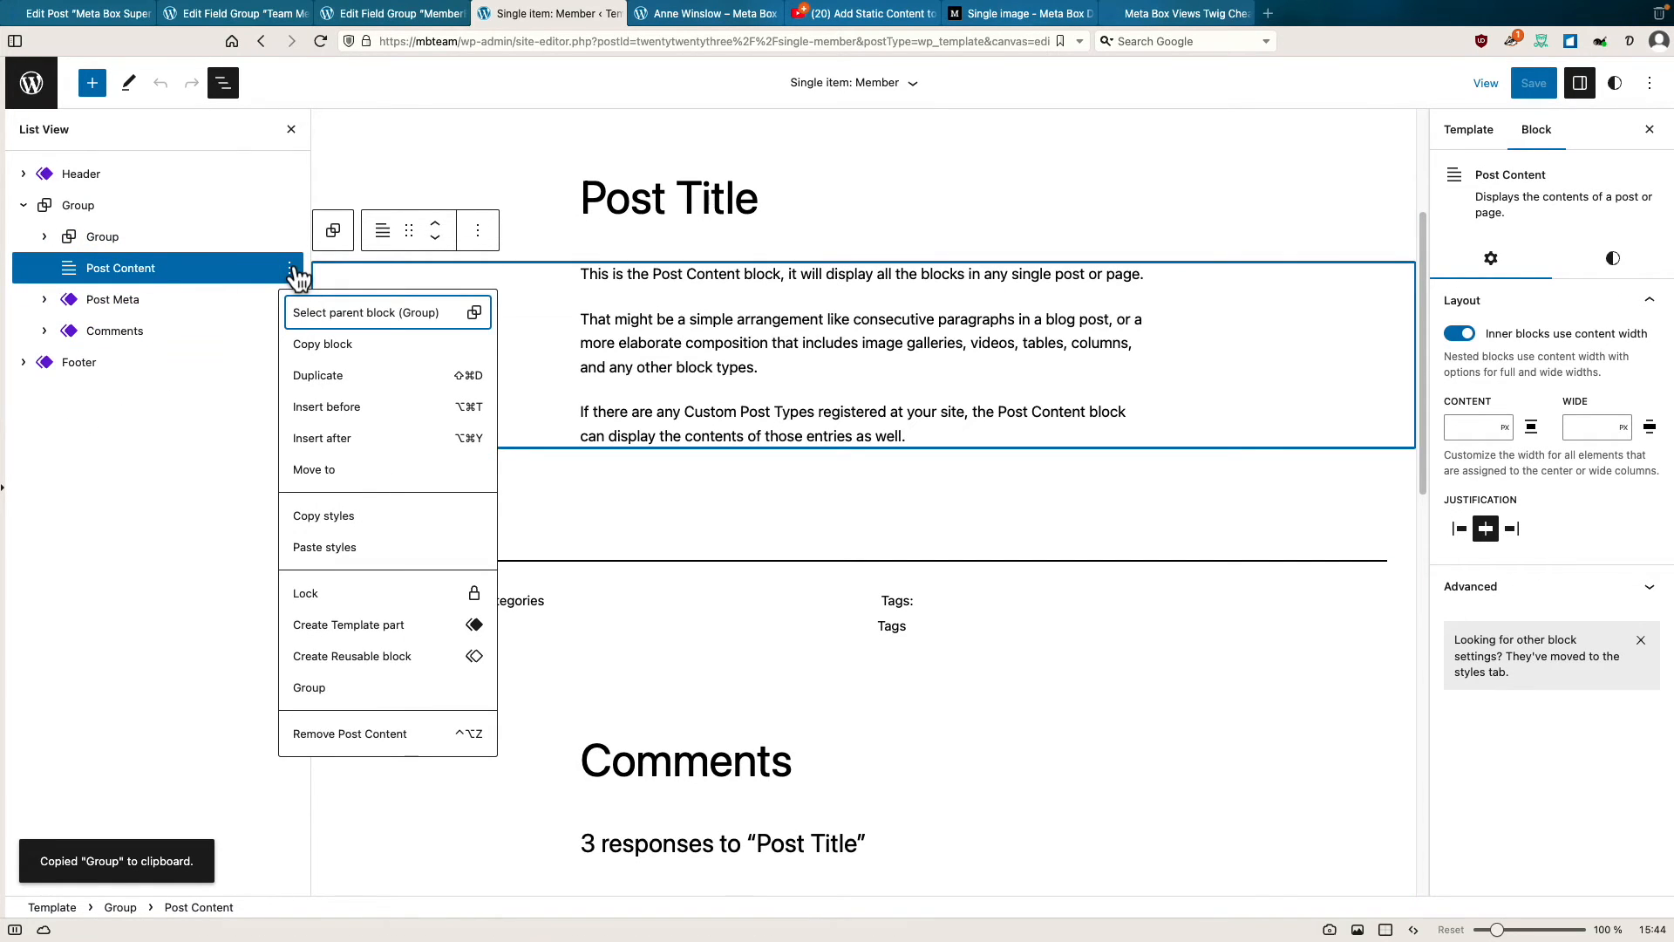
click(315, 438)
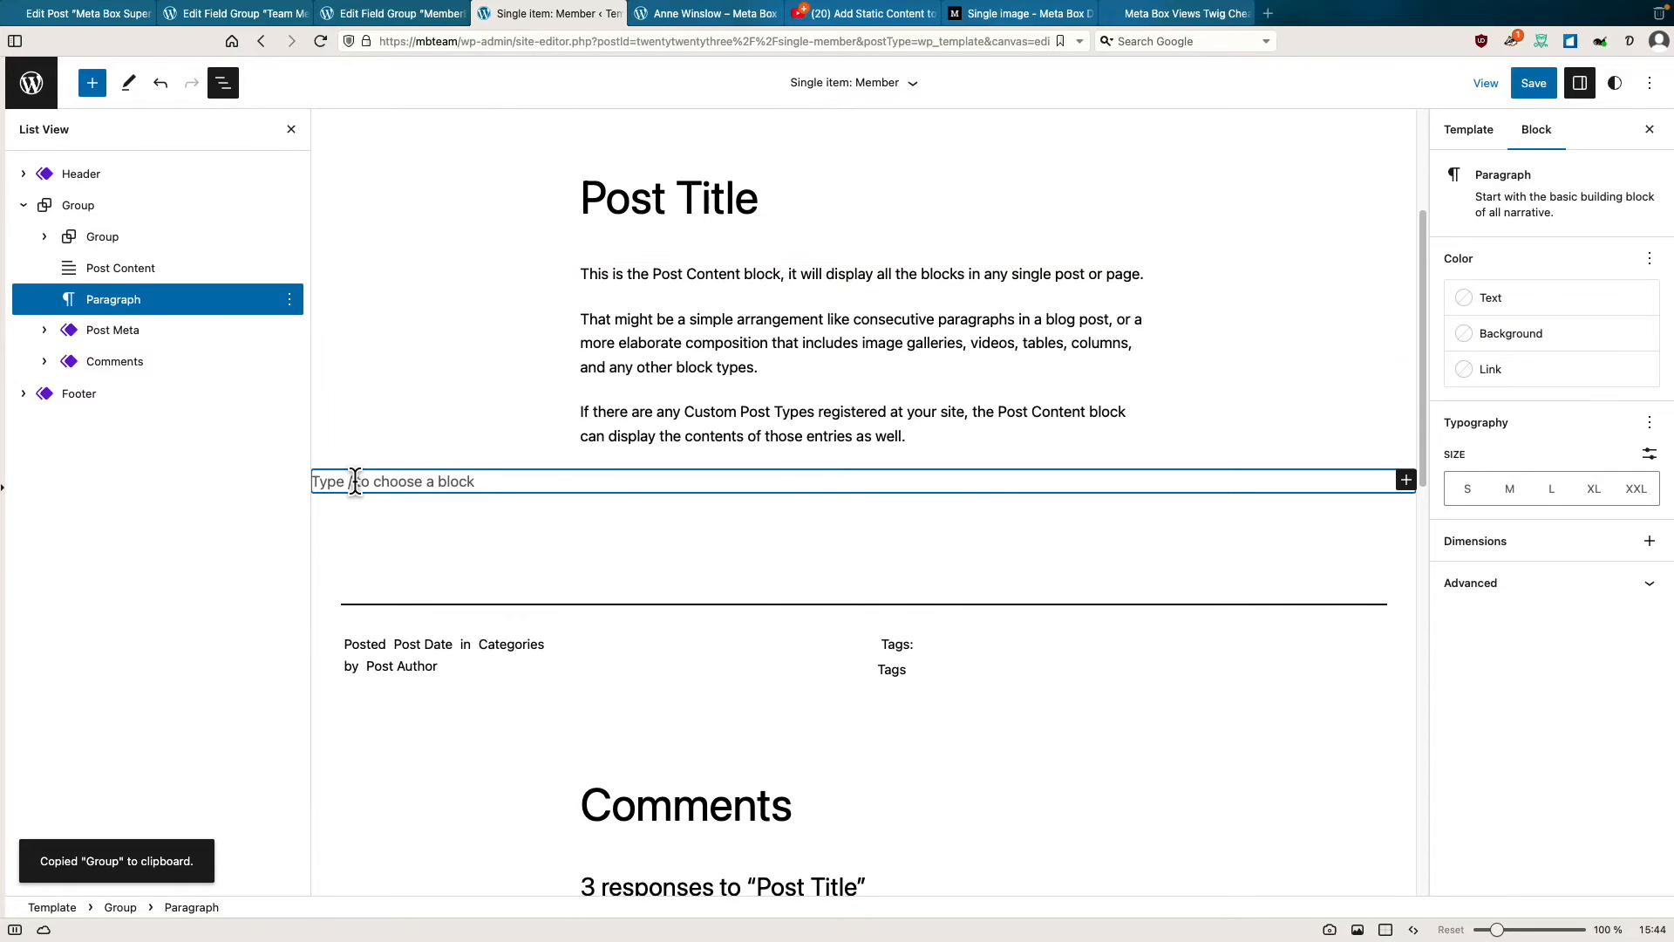
key(super+v)
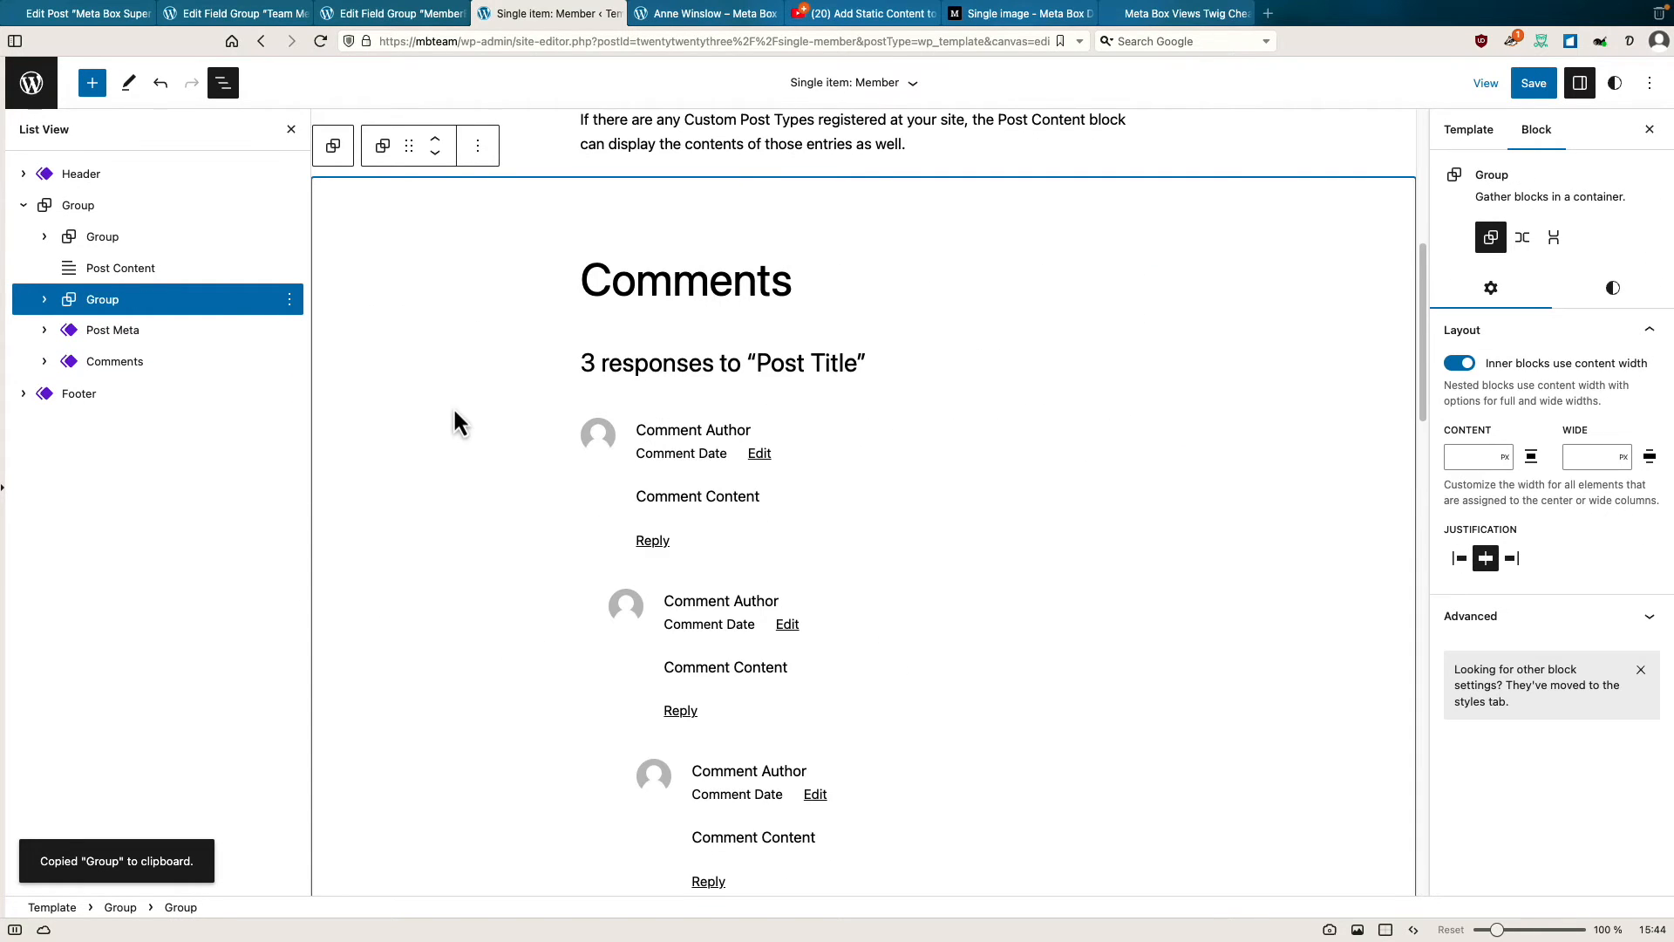
Expand the pasted Group and its nested Comments block in the block structure, and select that Comments block.
scroll(455, 422, up, 3)
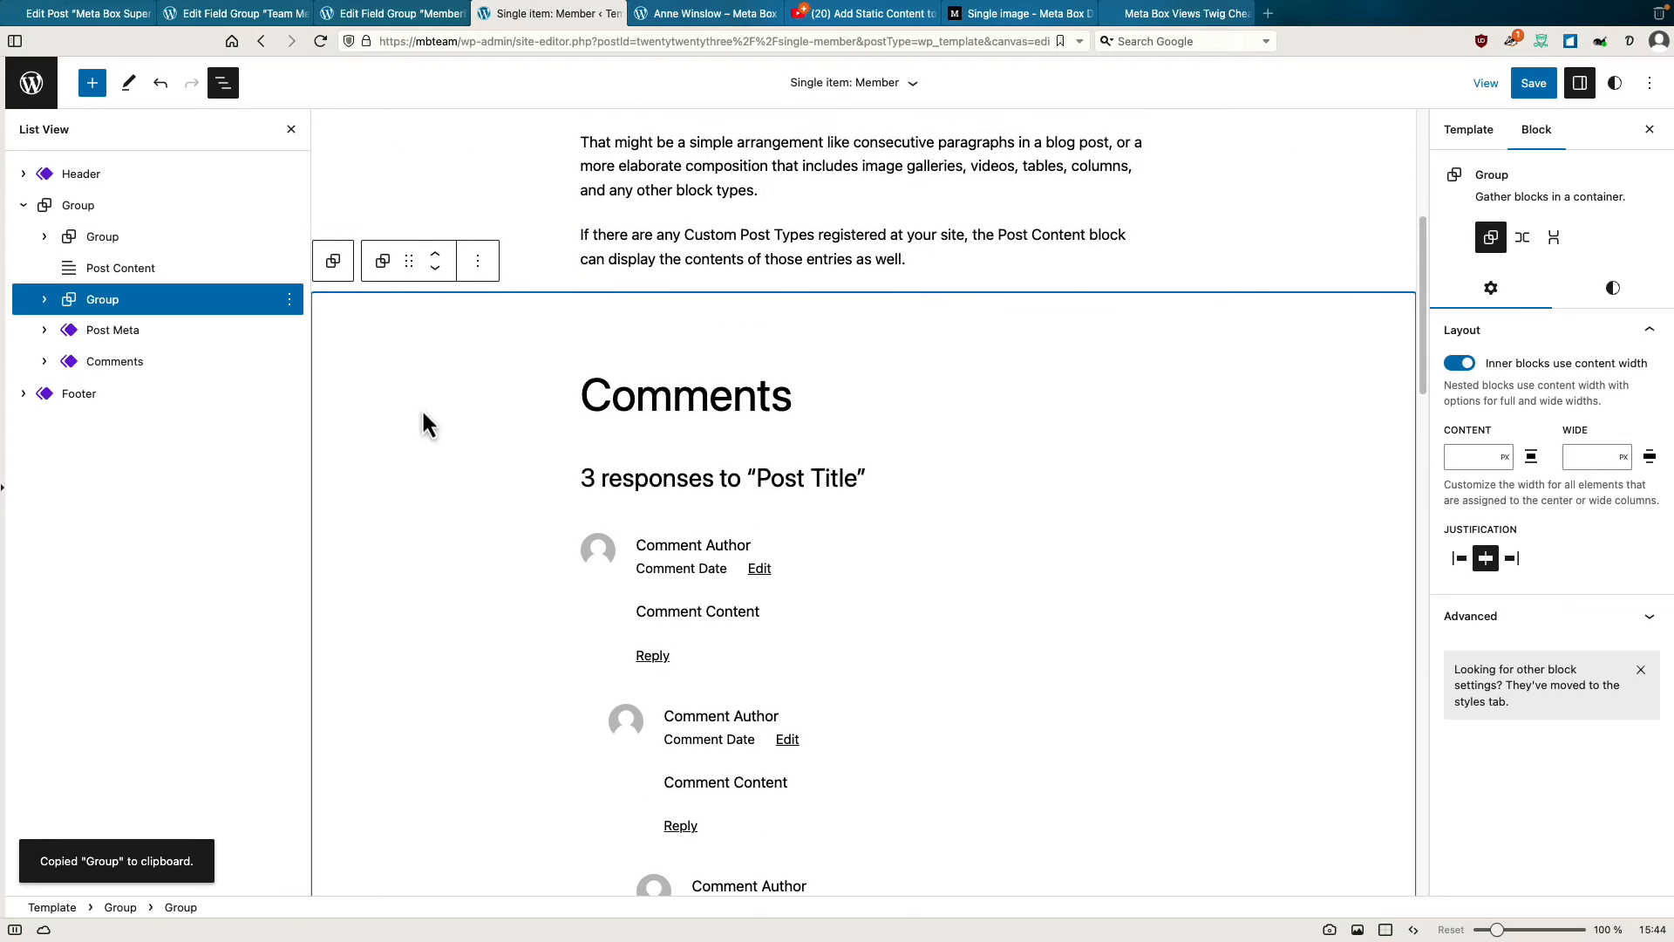
click(45, 300)
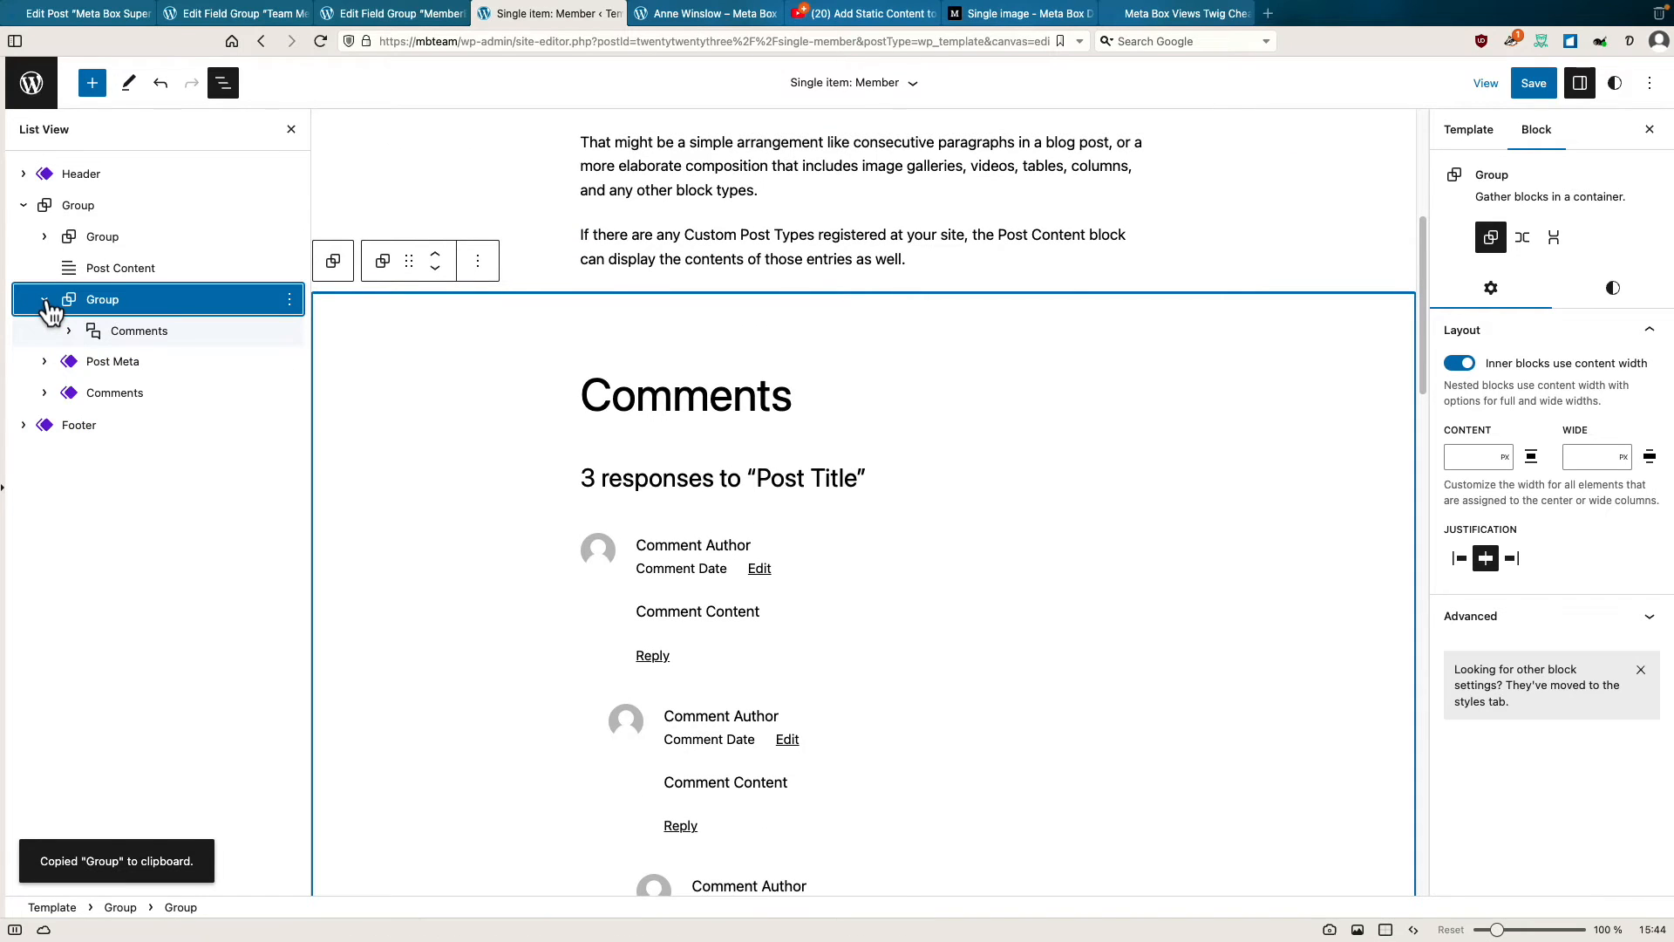
click(69, 331)
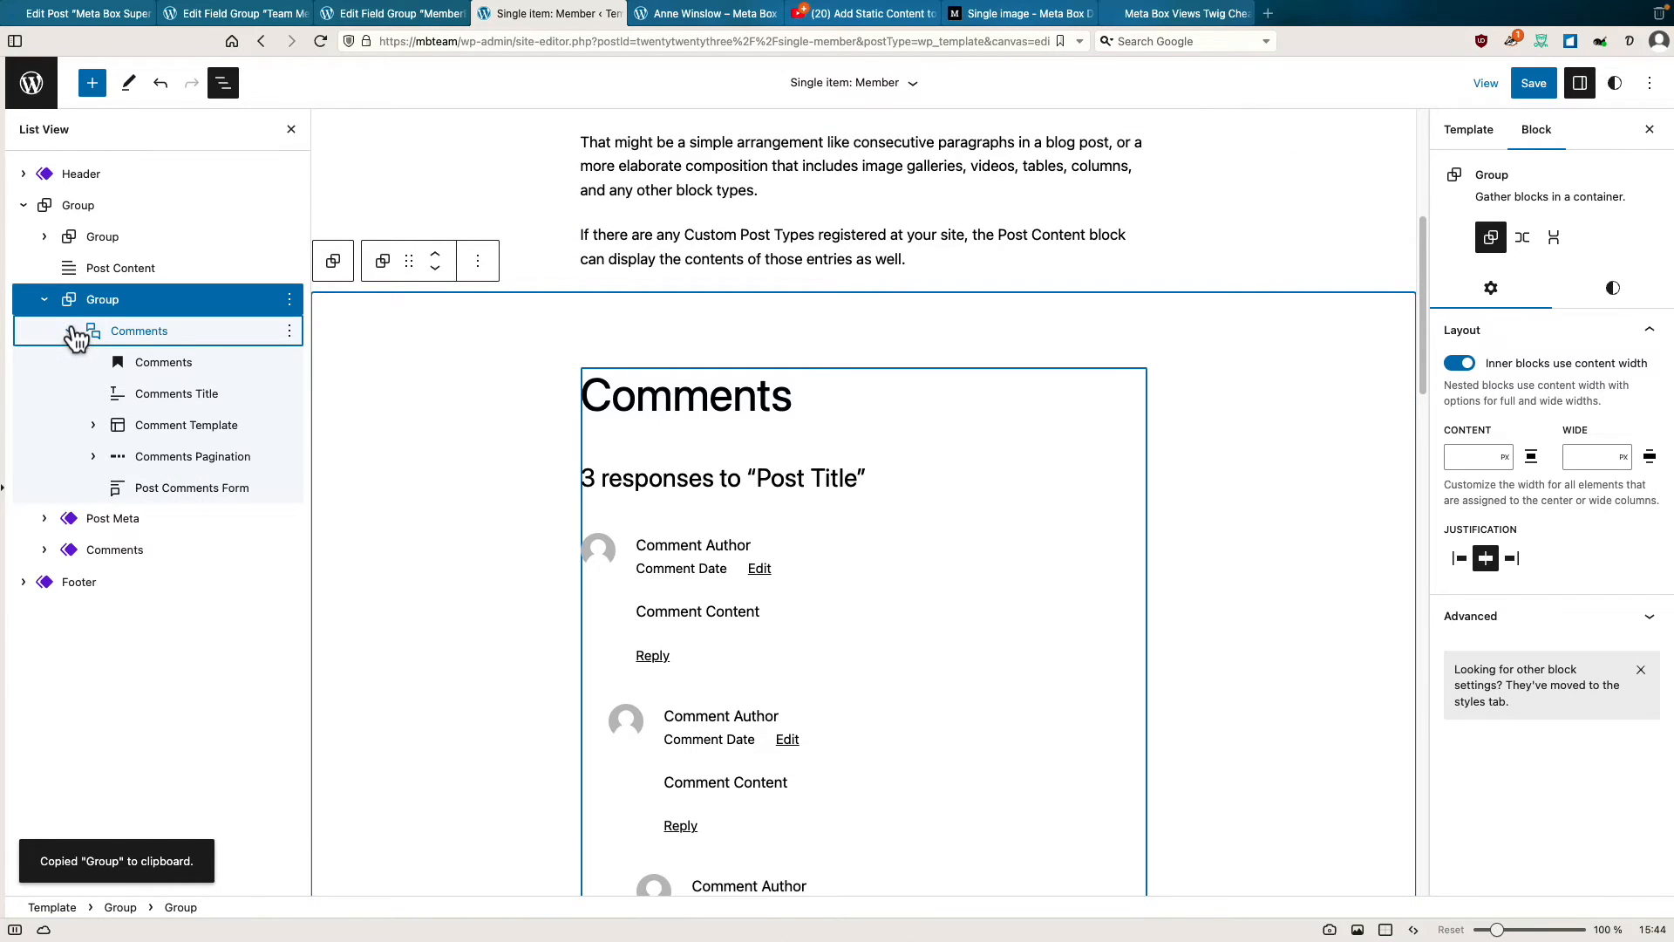
click(154, 338)
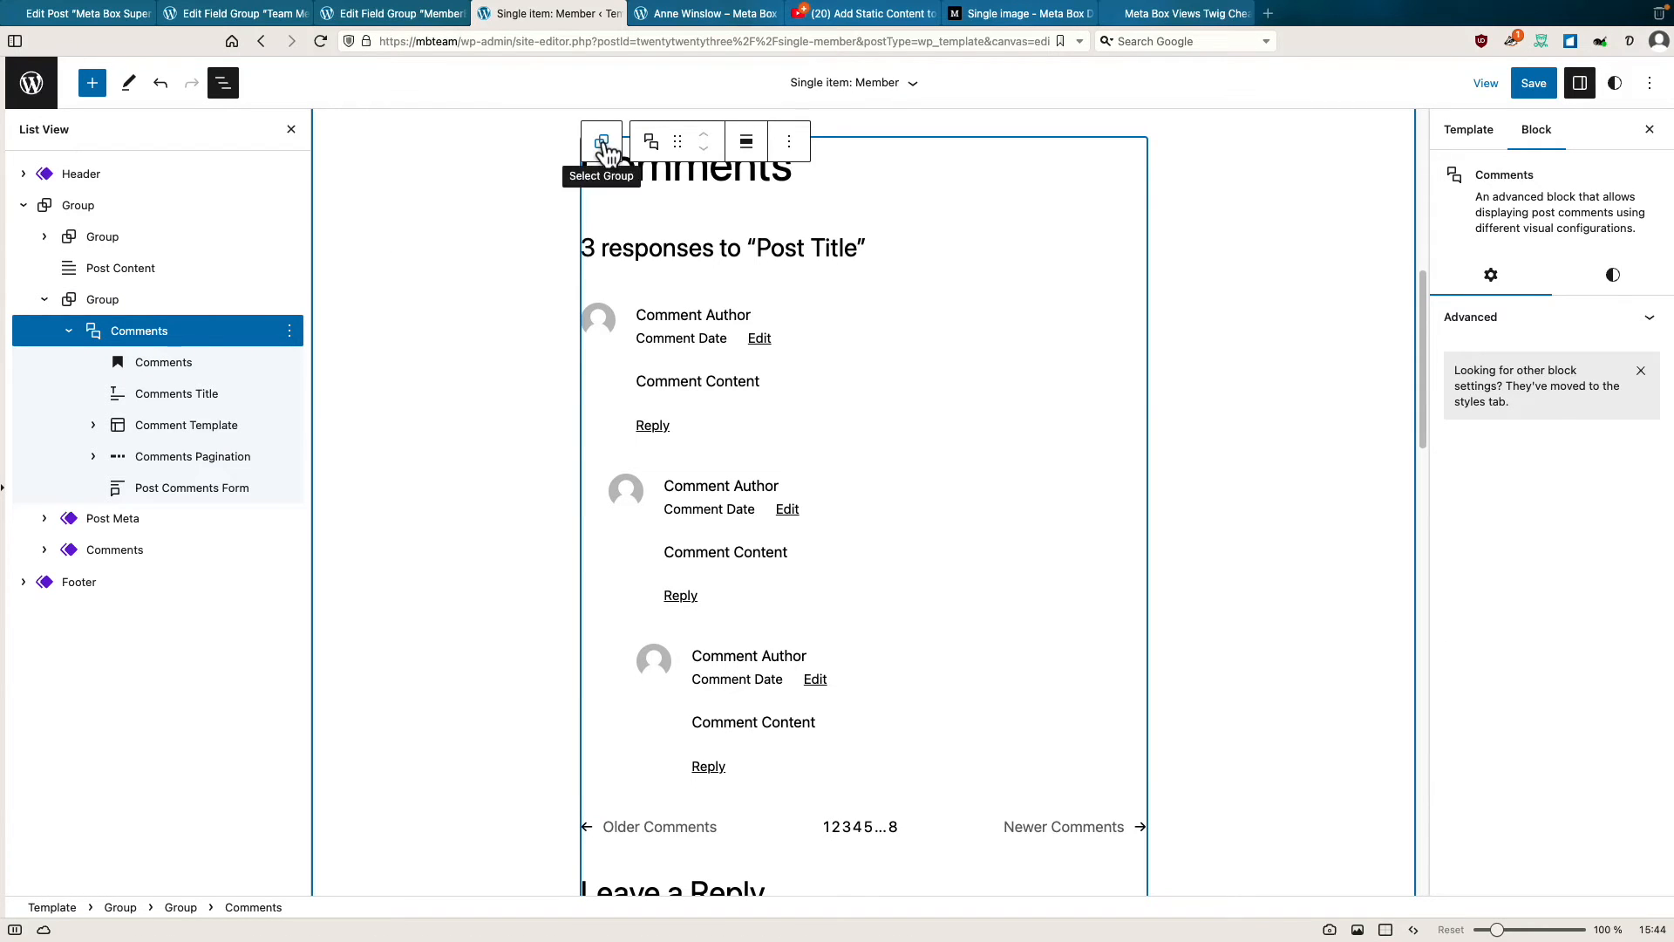
Remove the Comments heading and the Comments Title from the Comments block inside the pasted Group.
click(262, 364)
click(290, 363)
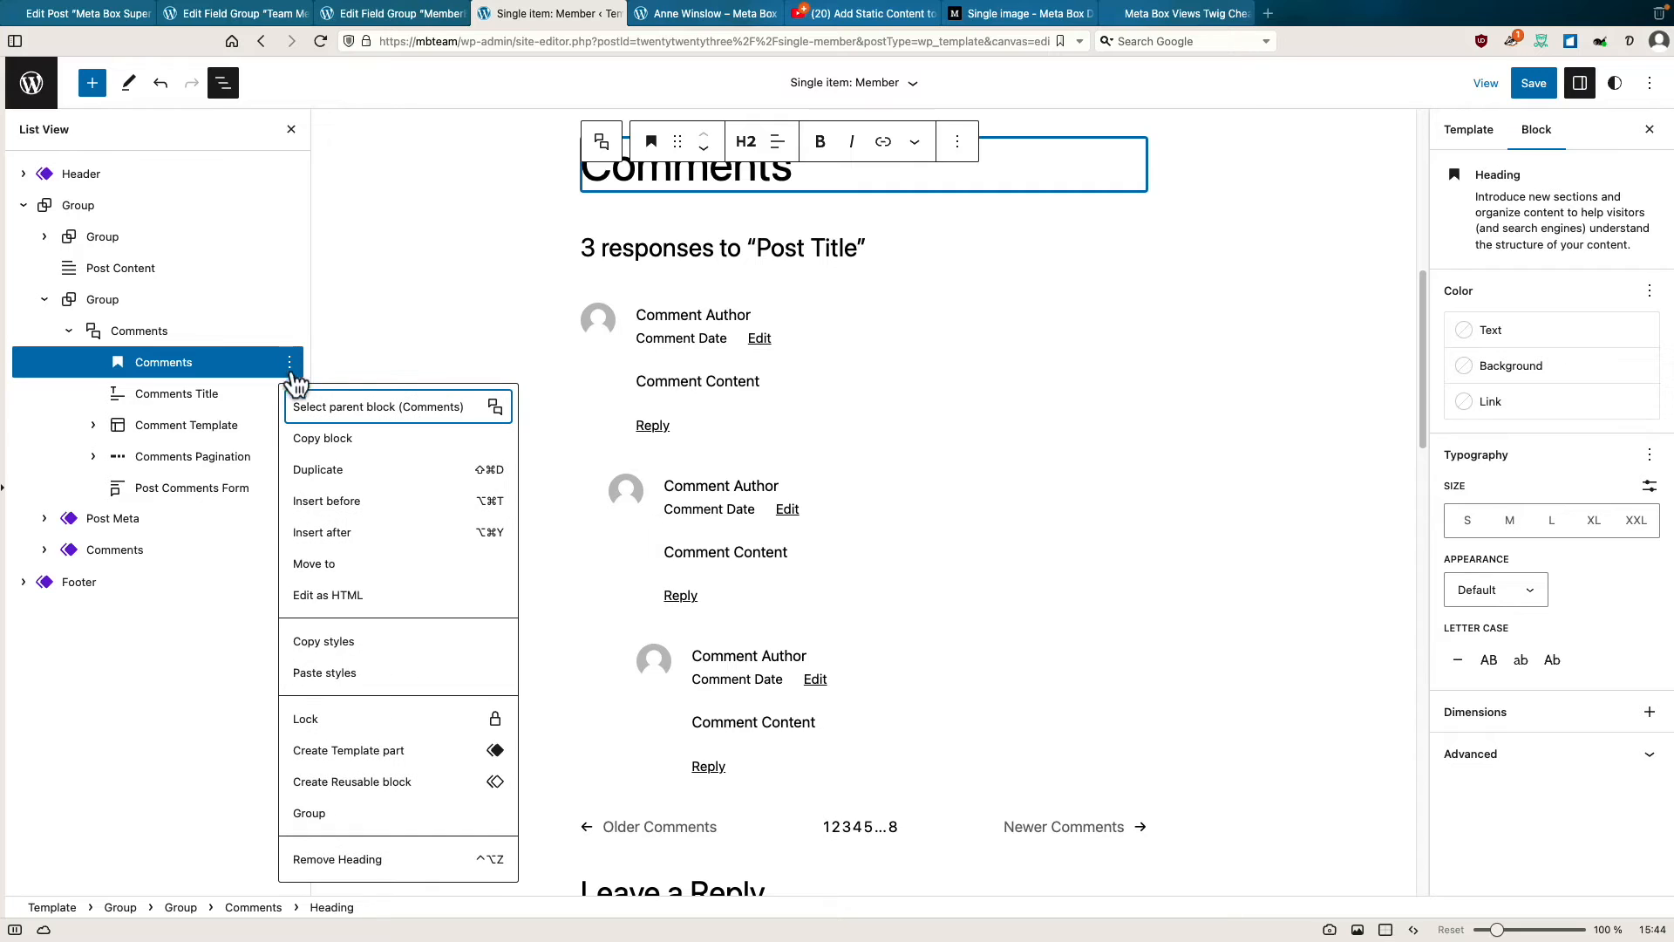
click(336, 860)
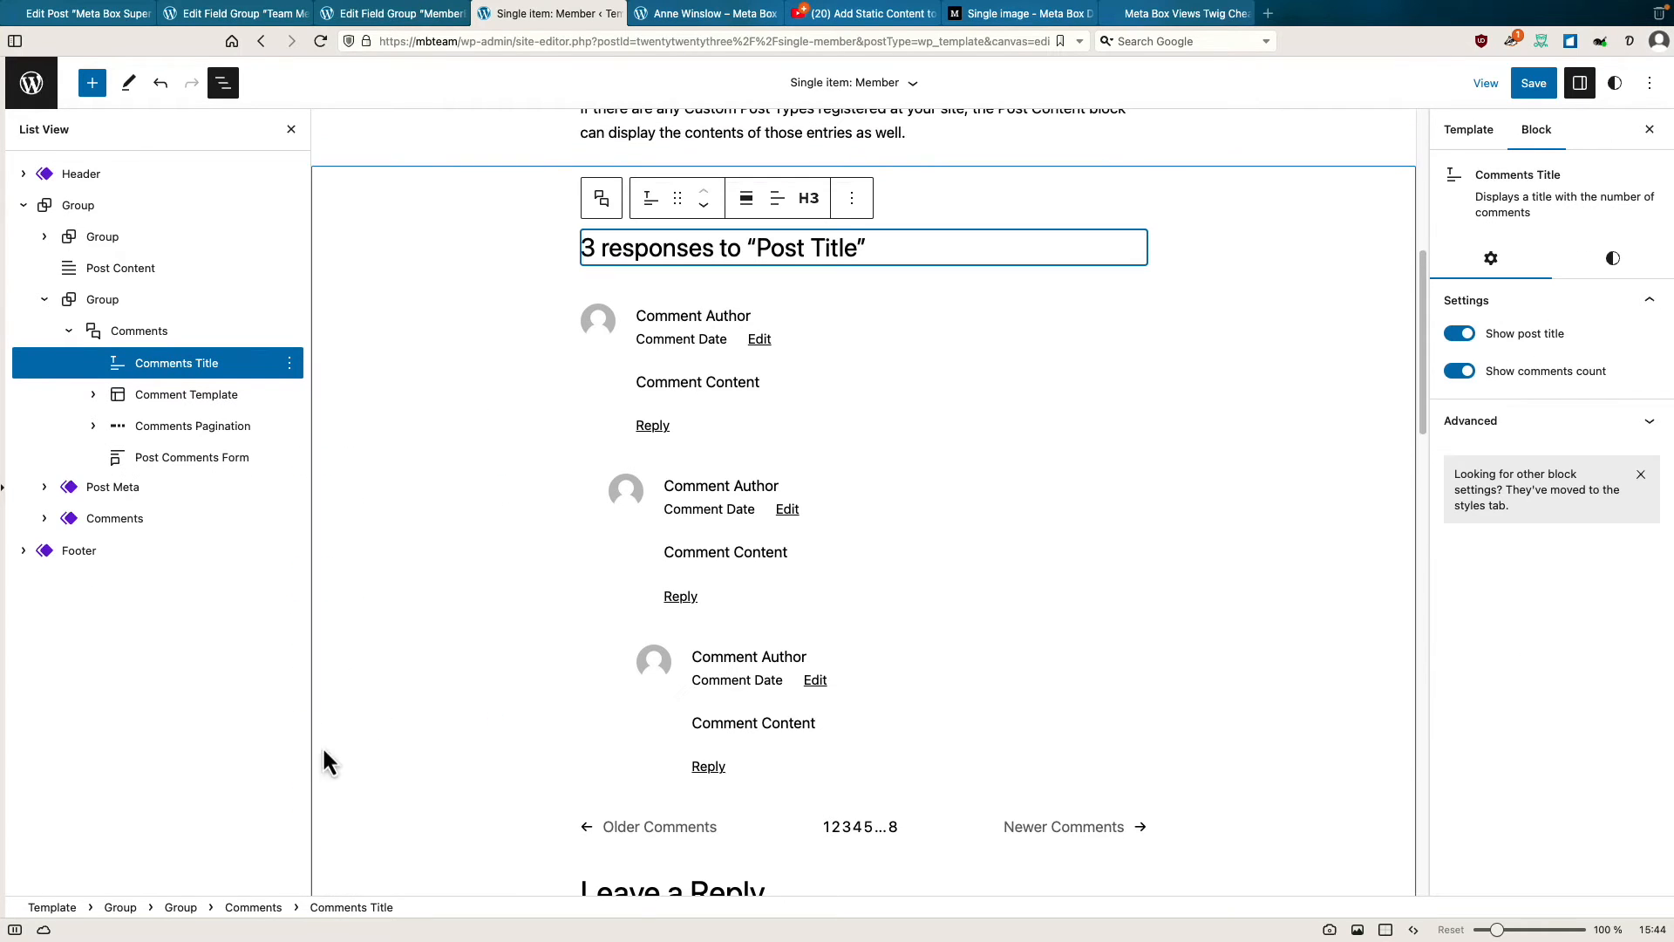
click(290, 363)
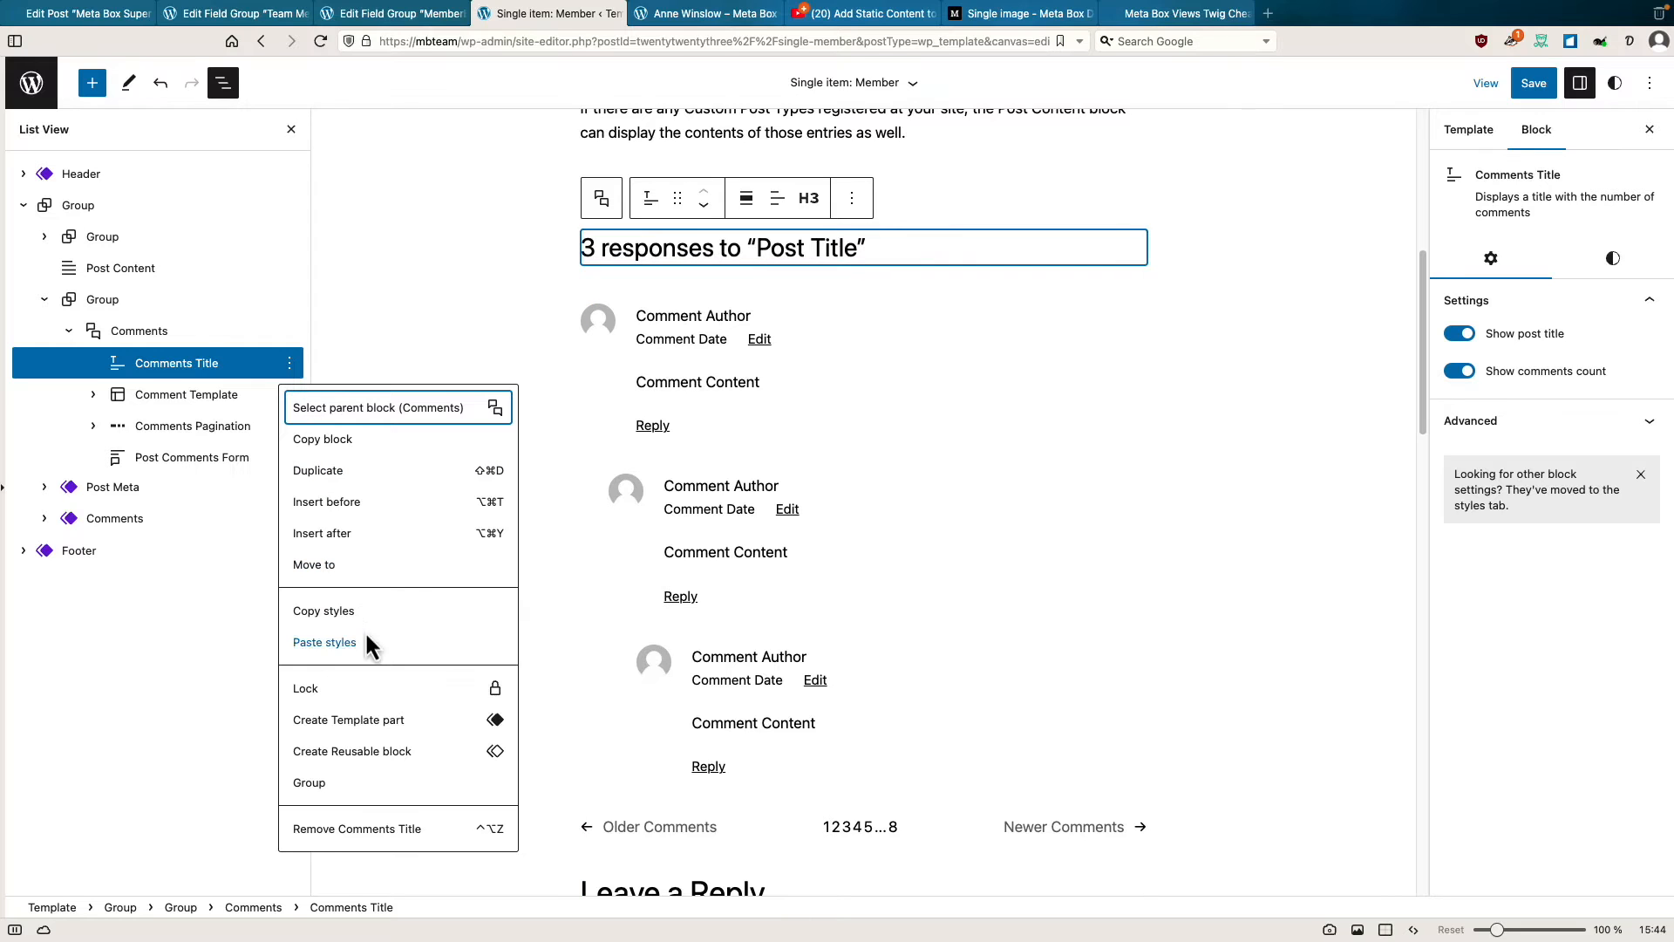
click(339, 830)
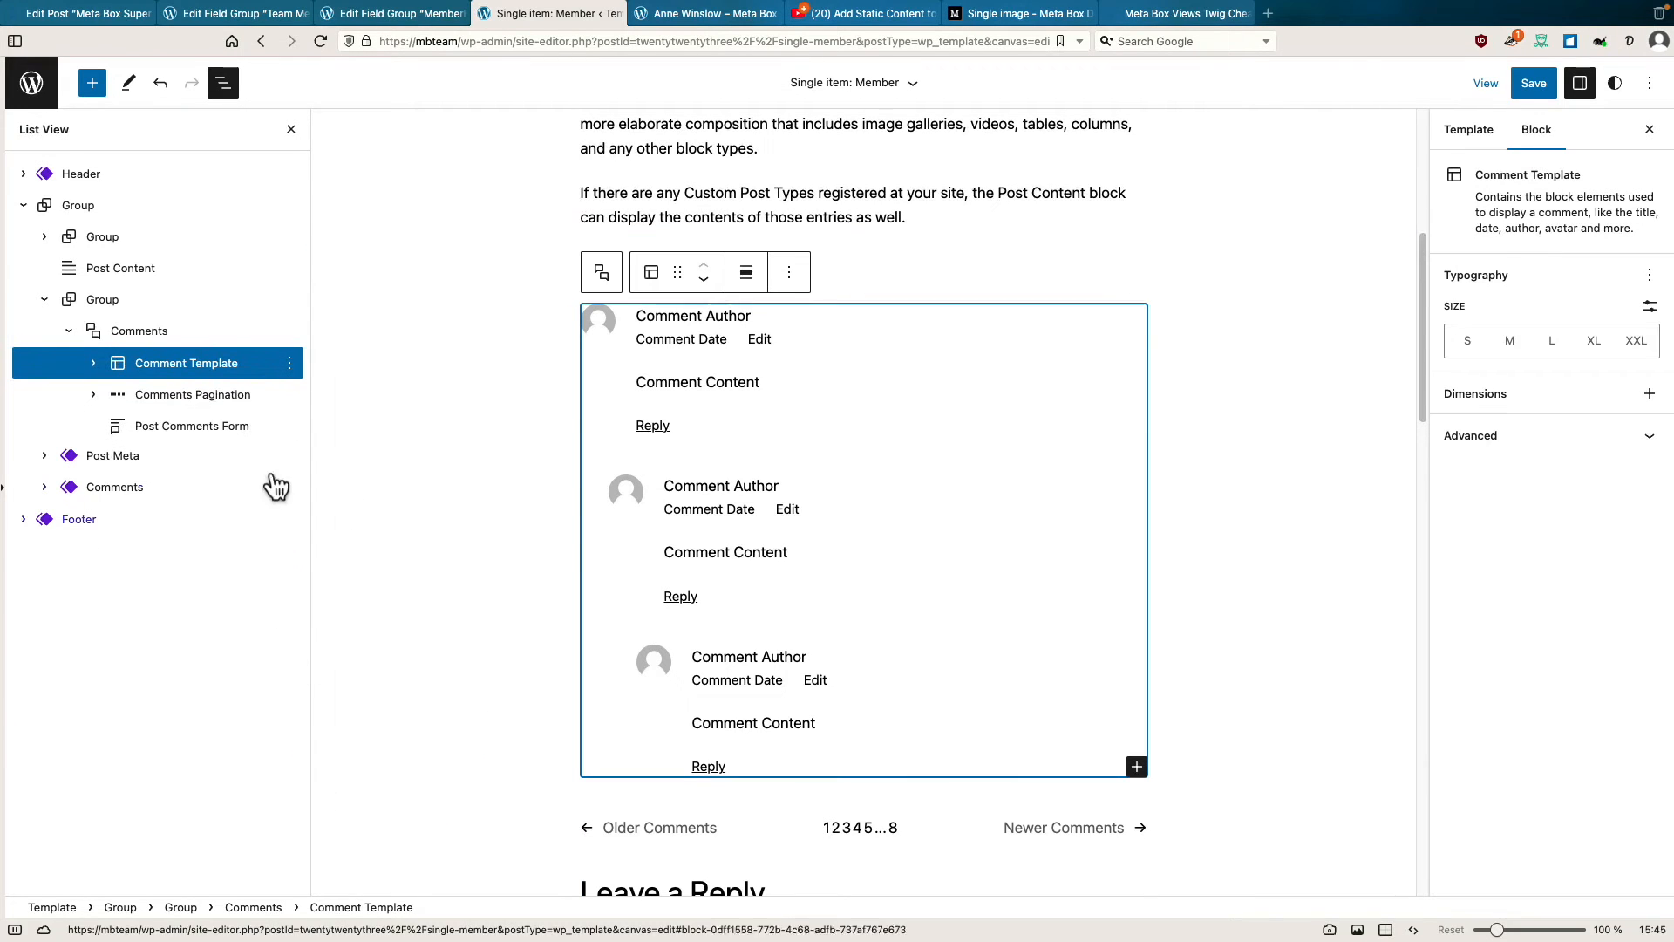
Remove the entire Comments block from the pasted Group, keeping only the empty Group below Post Content.
click(106, 336)
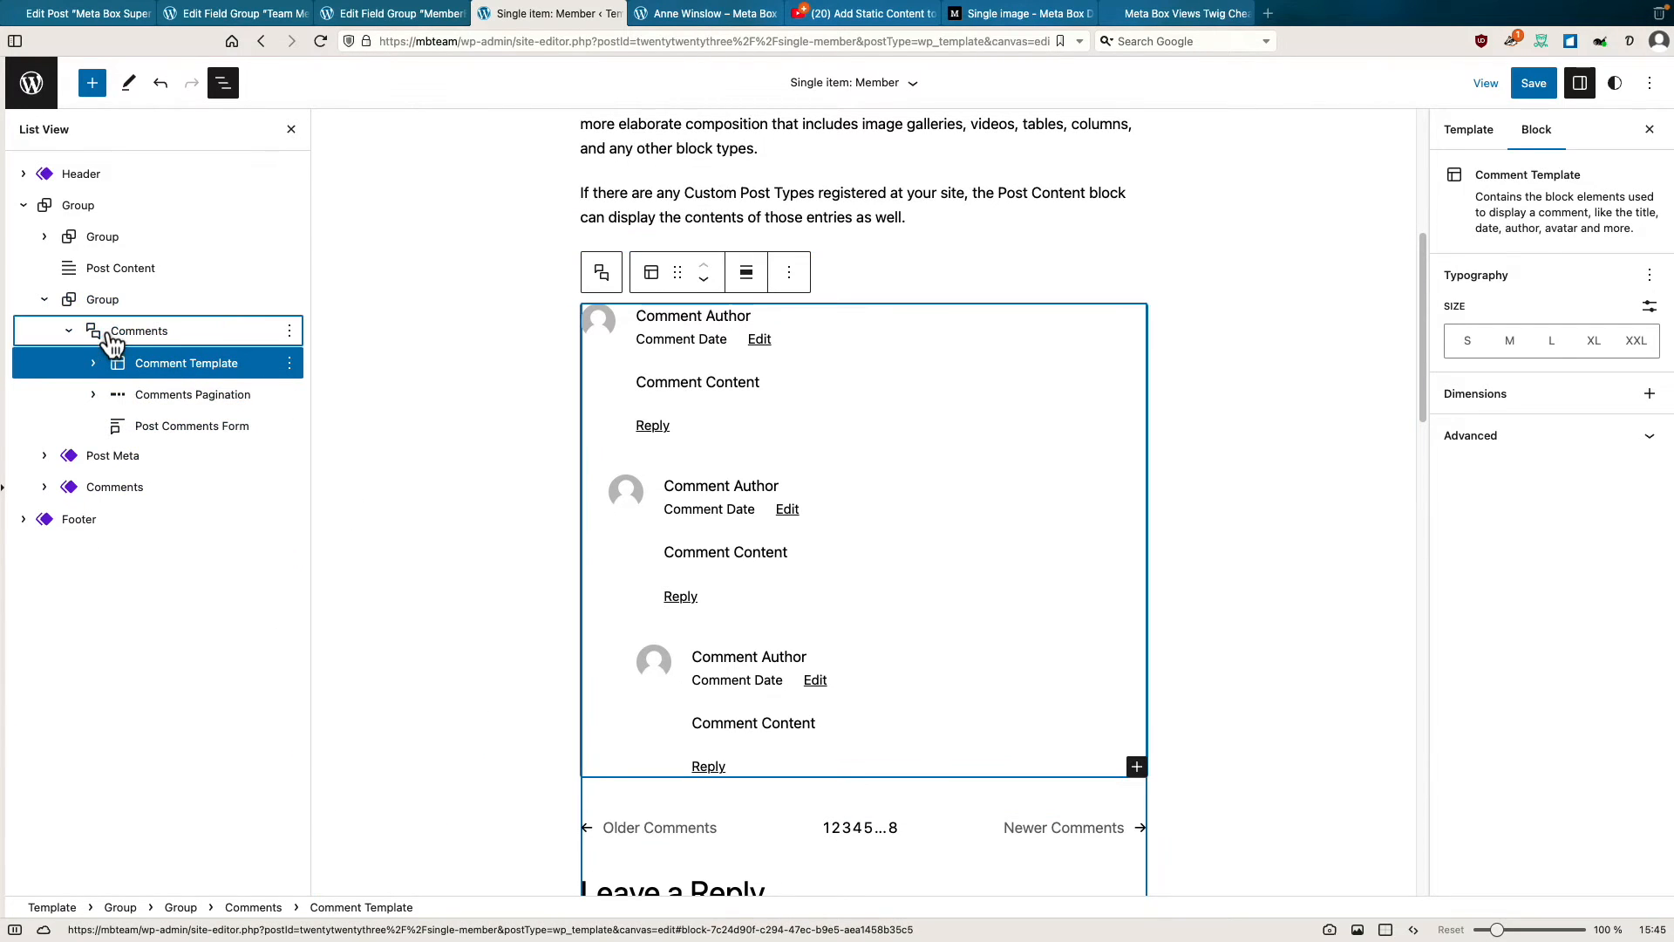
click(291, 332)
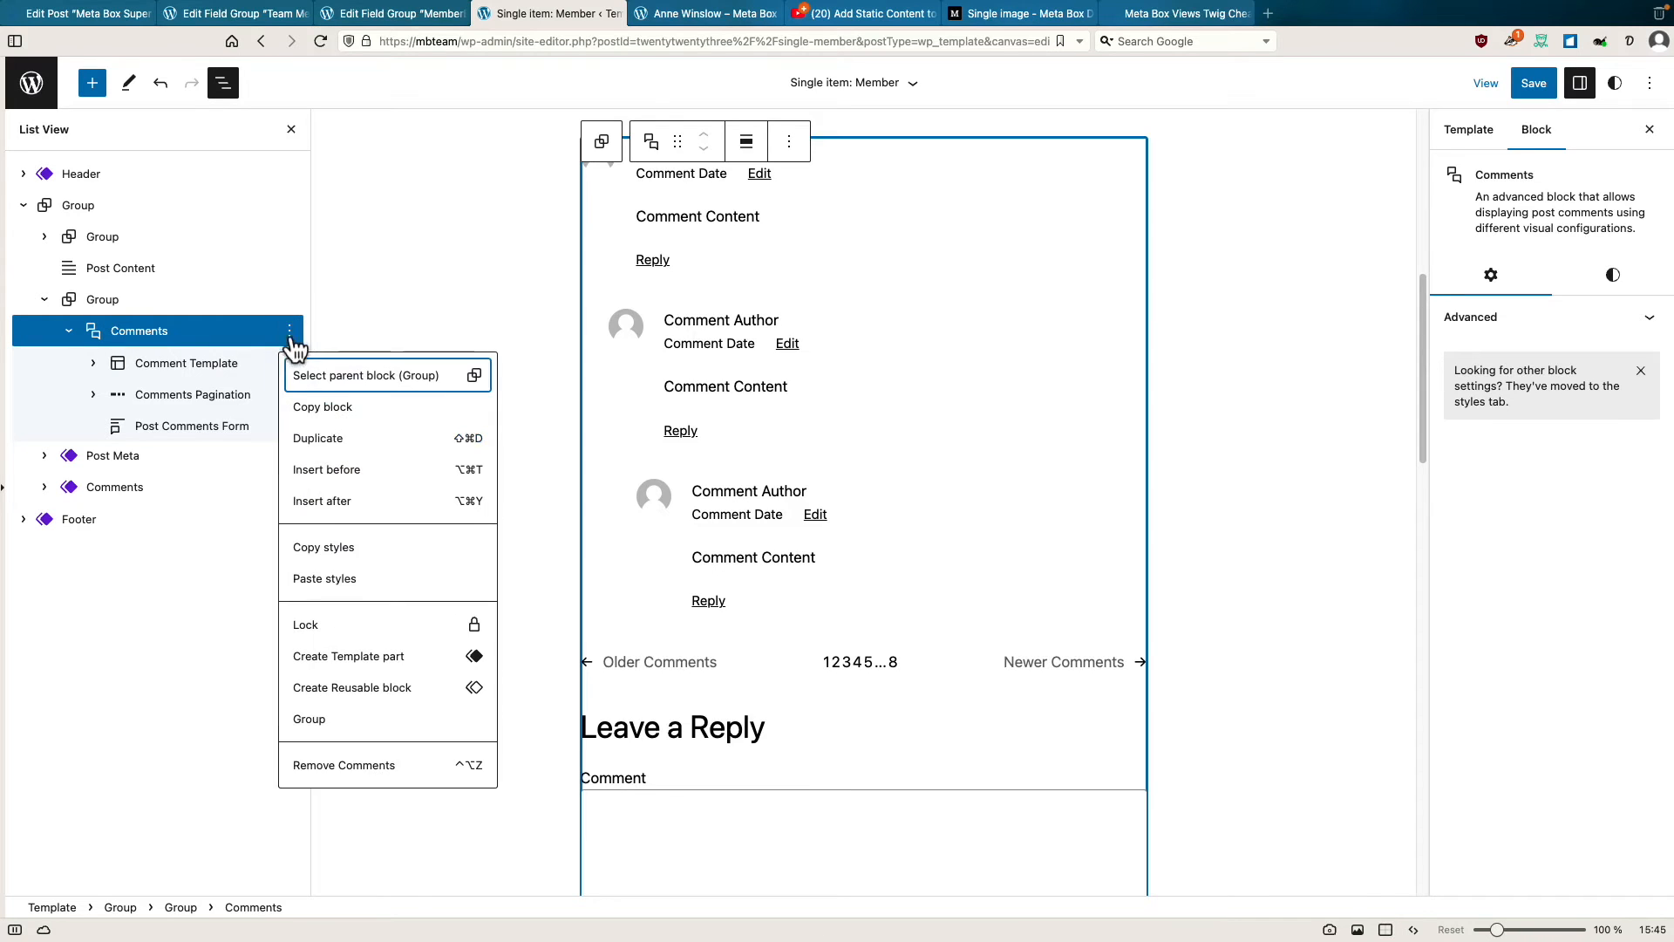
click(337, 765)
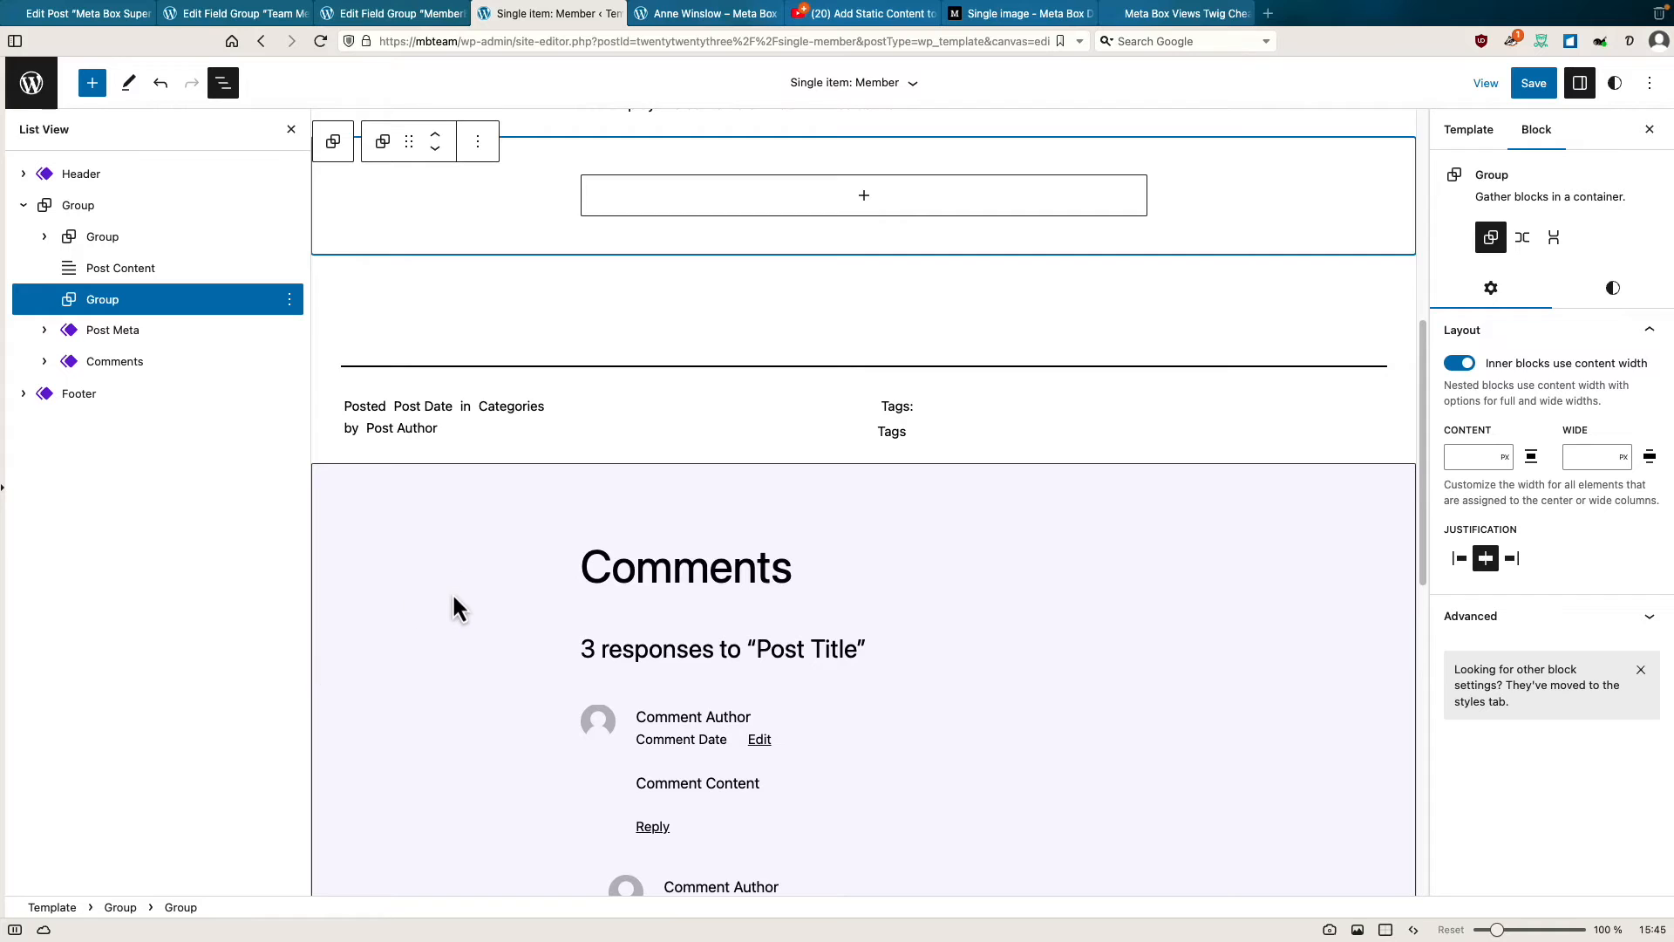
Insert a Columns block with the One column variation into the empty Group below Post Content.
scroll(451, 609, up, 5)
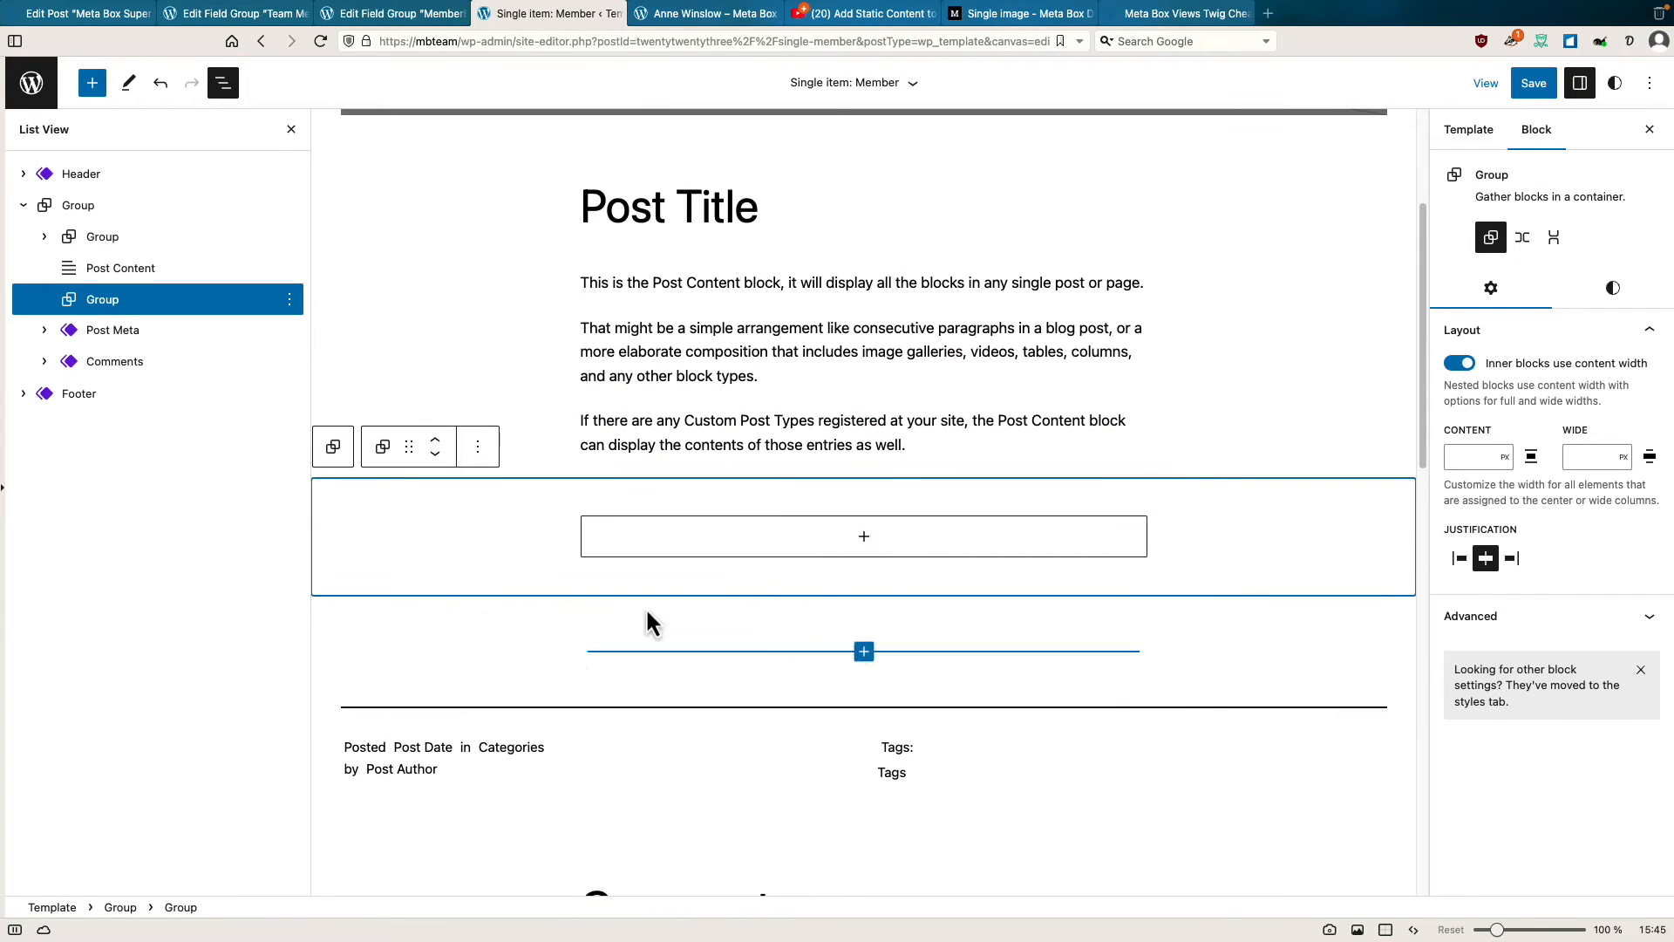
click(868, 539)
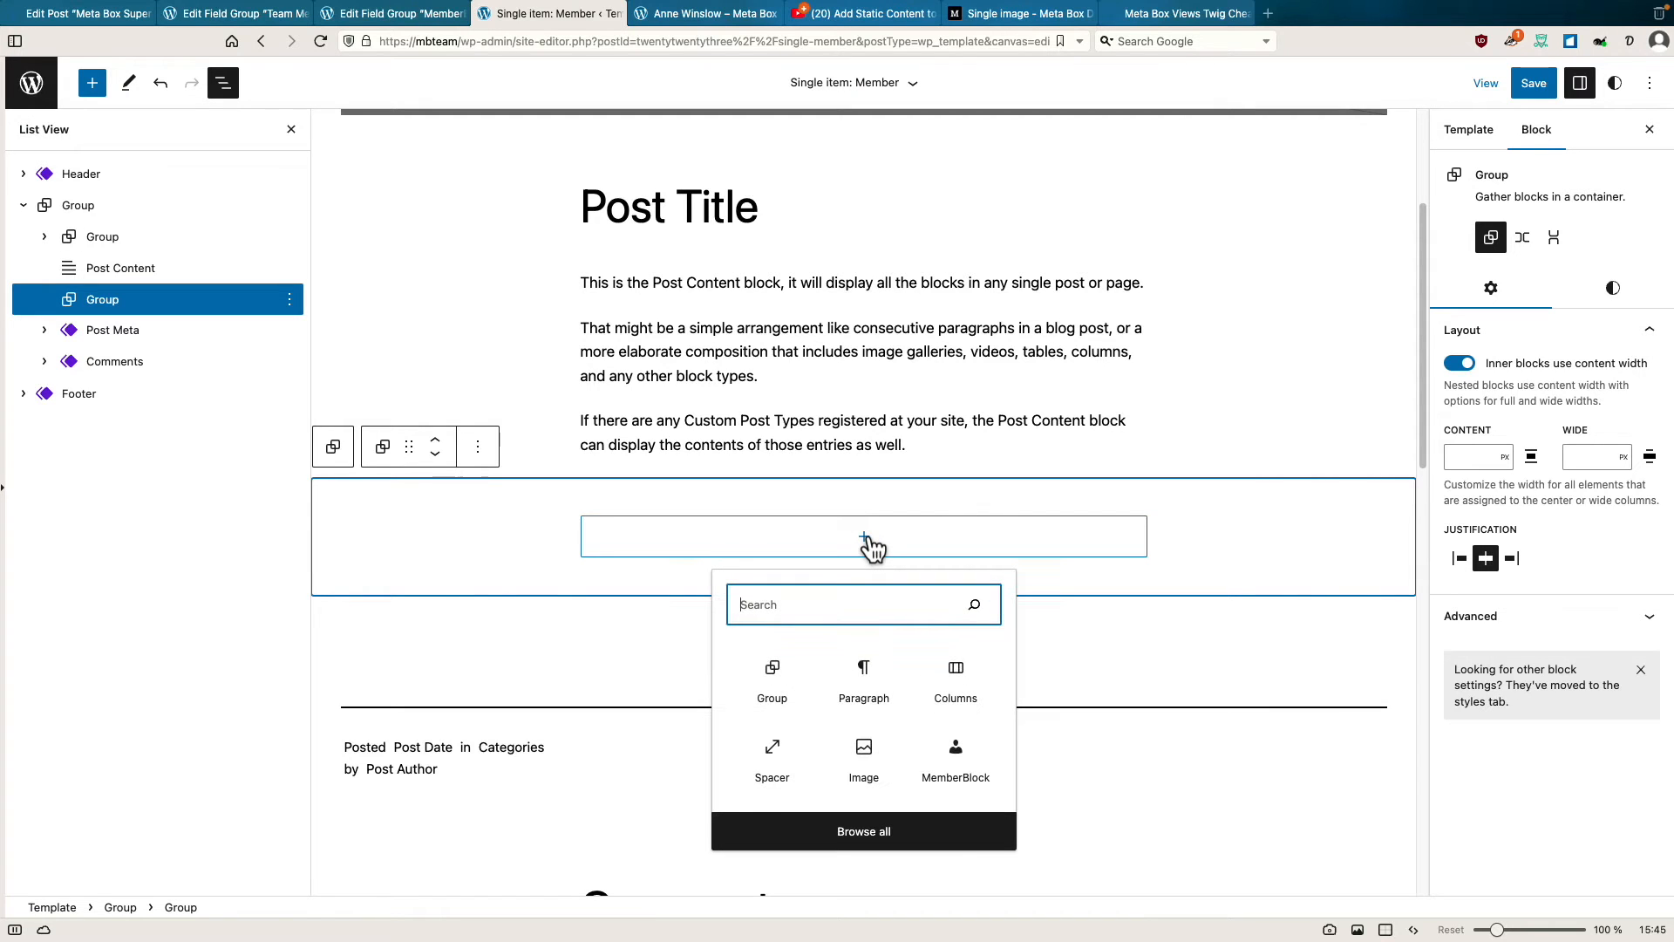
click(955, 676)
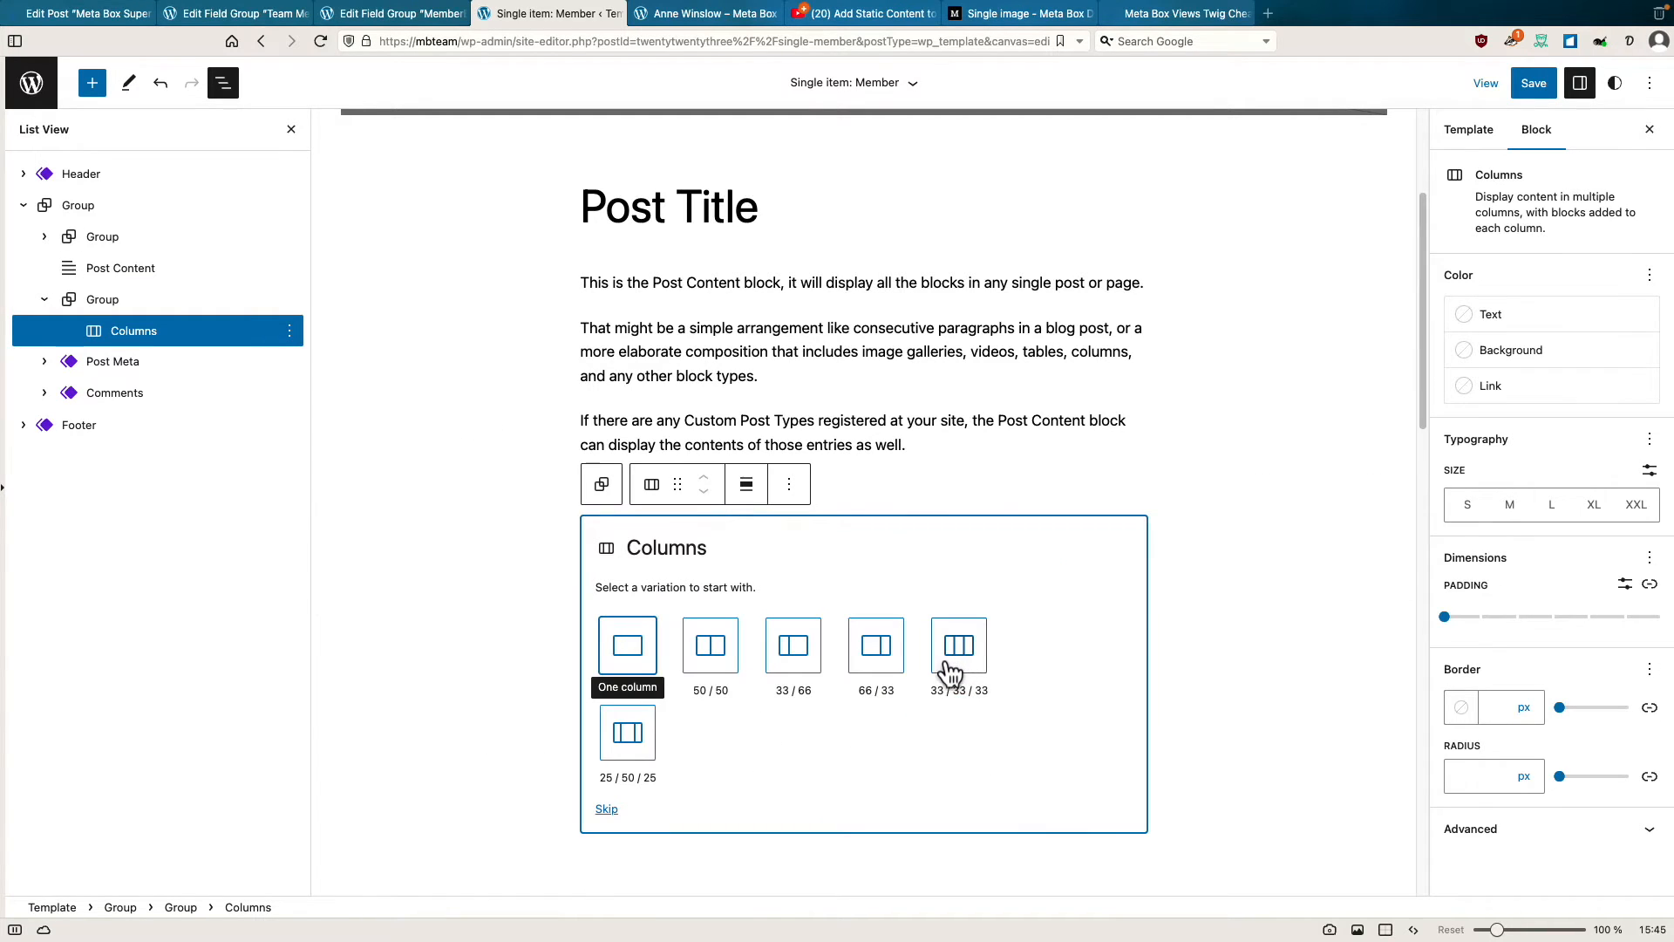
click(630, 650)
Add a Paragraph block inside the column with the text "Here is some content.".
click(866, 538)
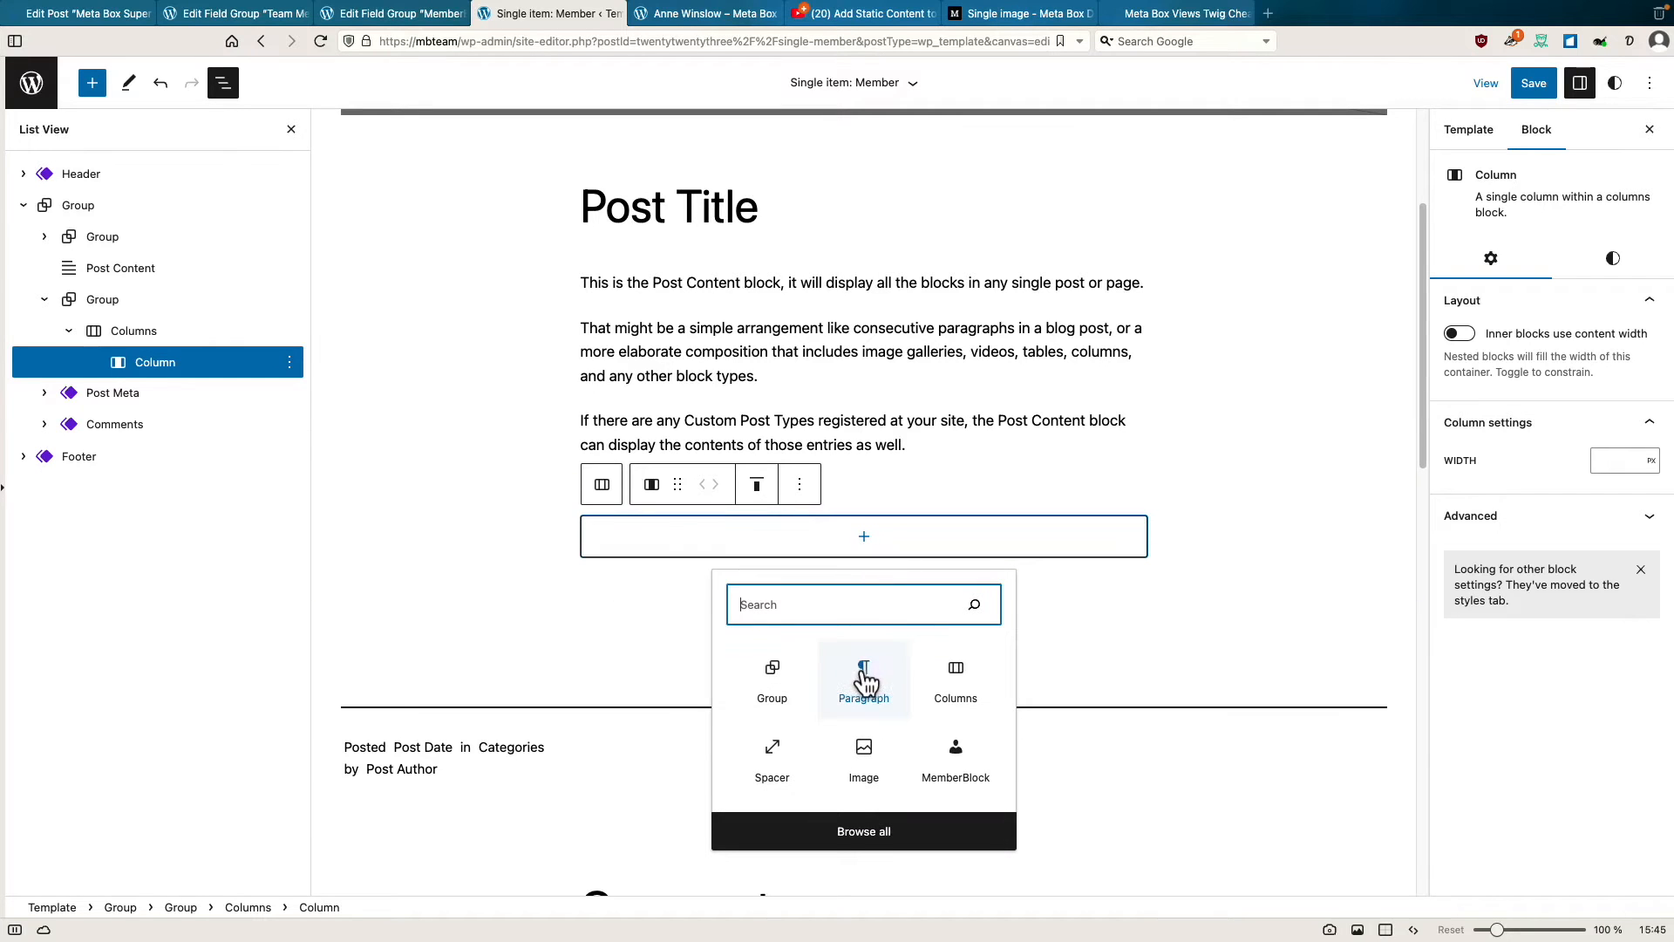
click(865, 675)
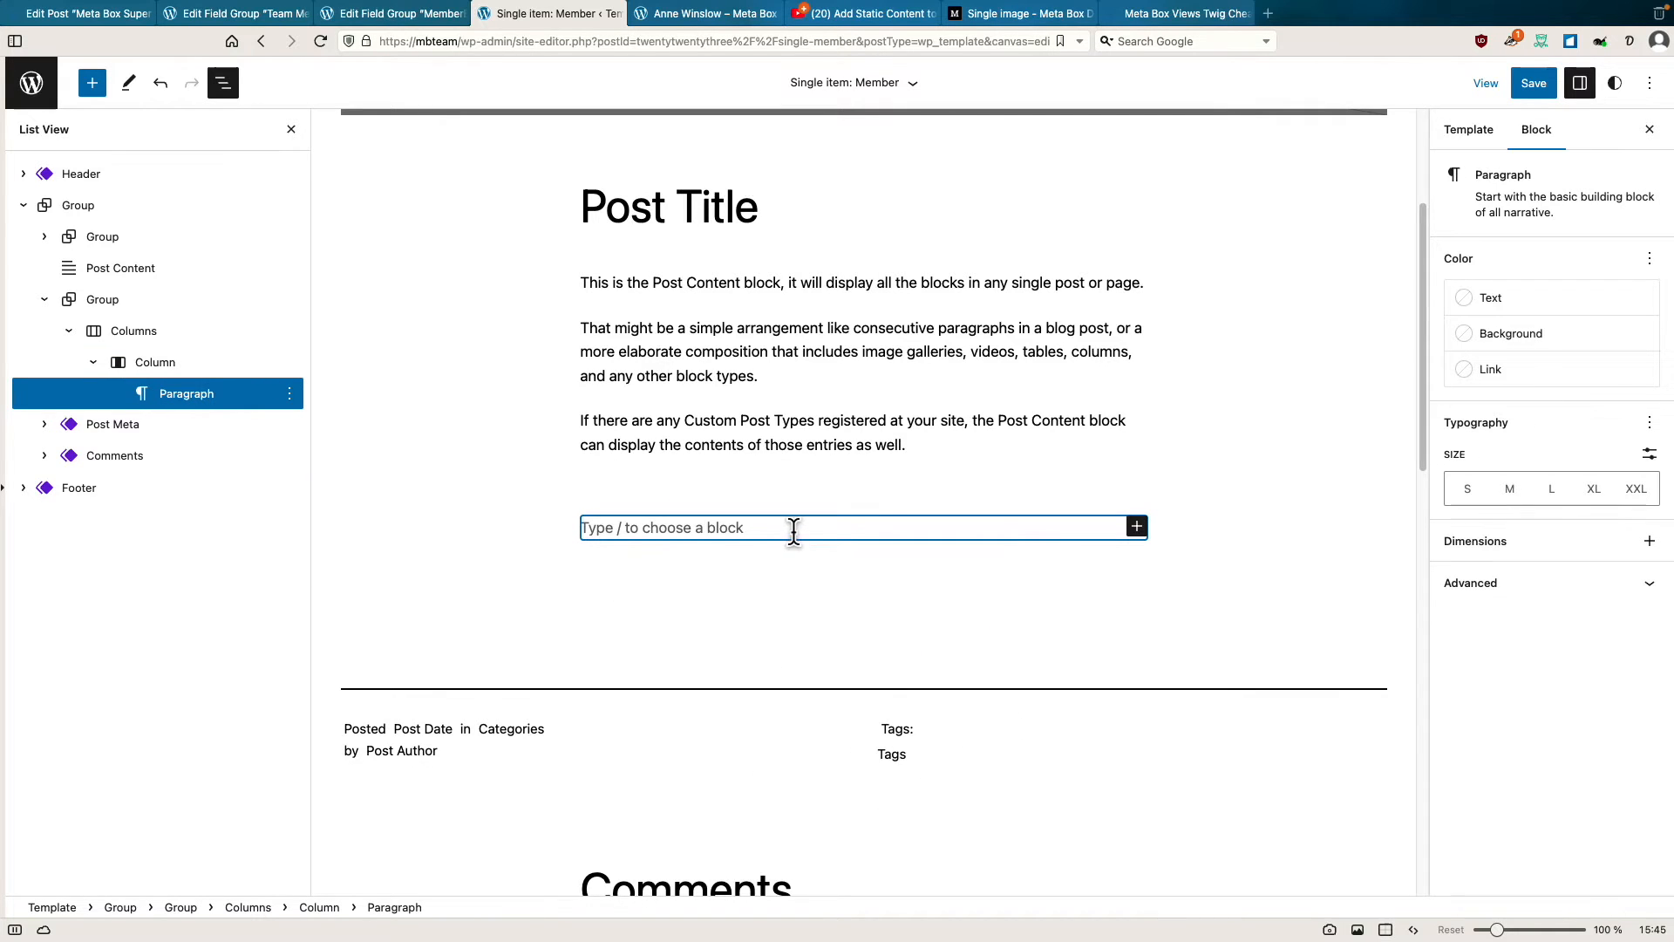
text(Here is some content.)
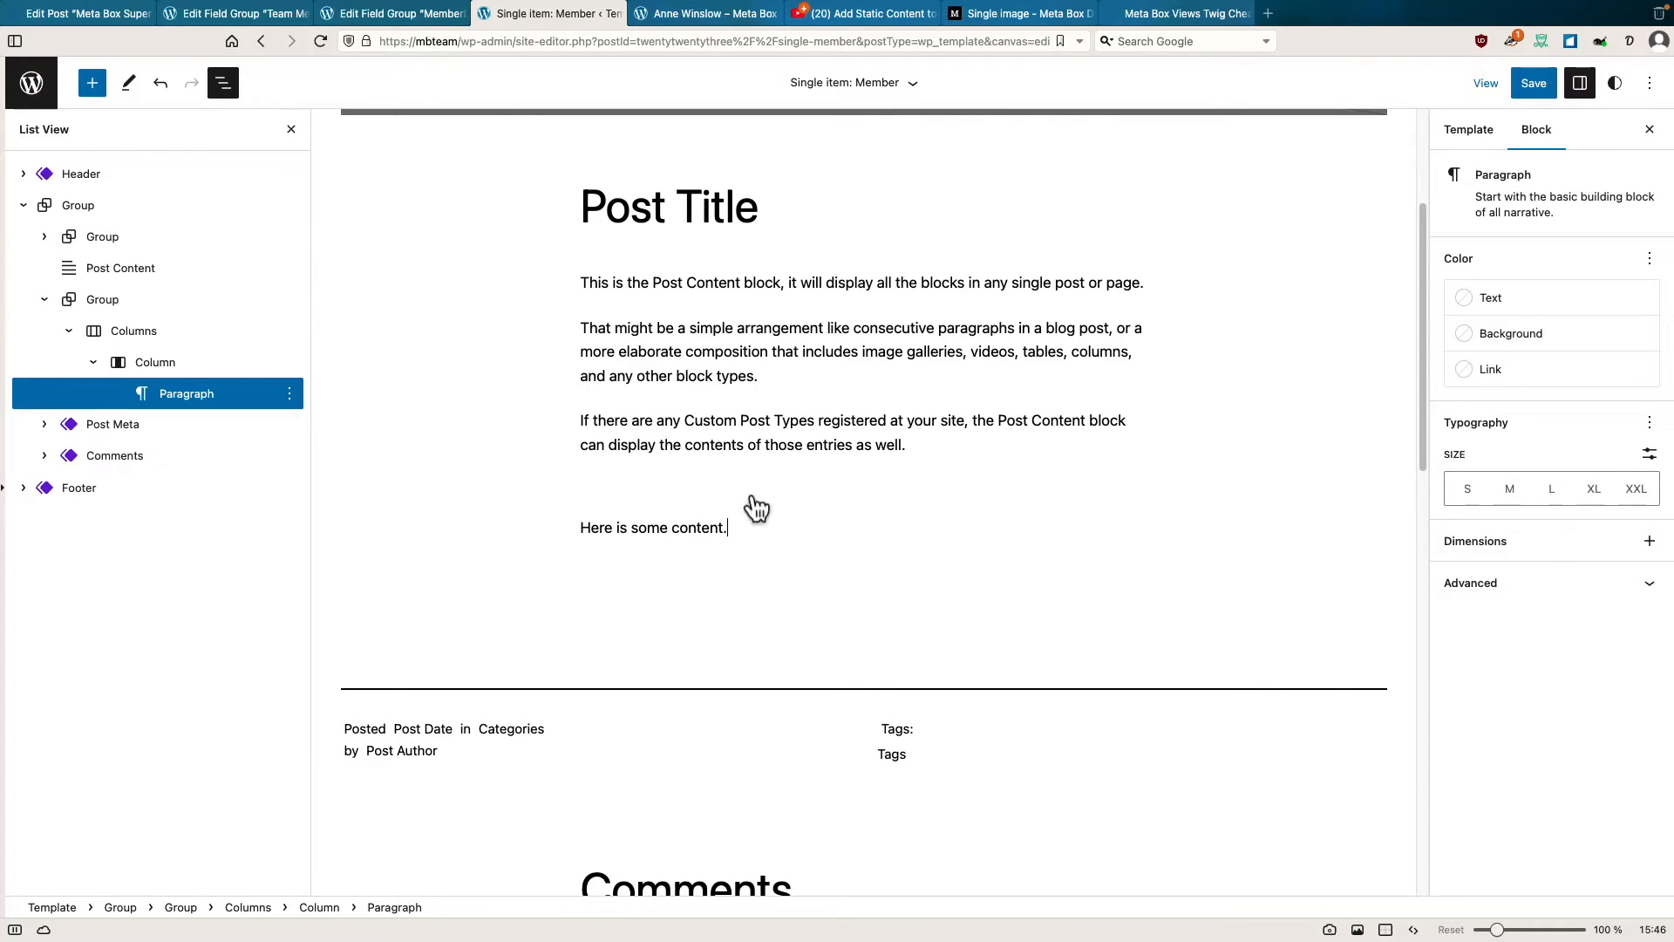
Try the Tertiary theme colour as background of the inner Column block and clear it again.
click(601, 484)
click(1612, 258)
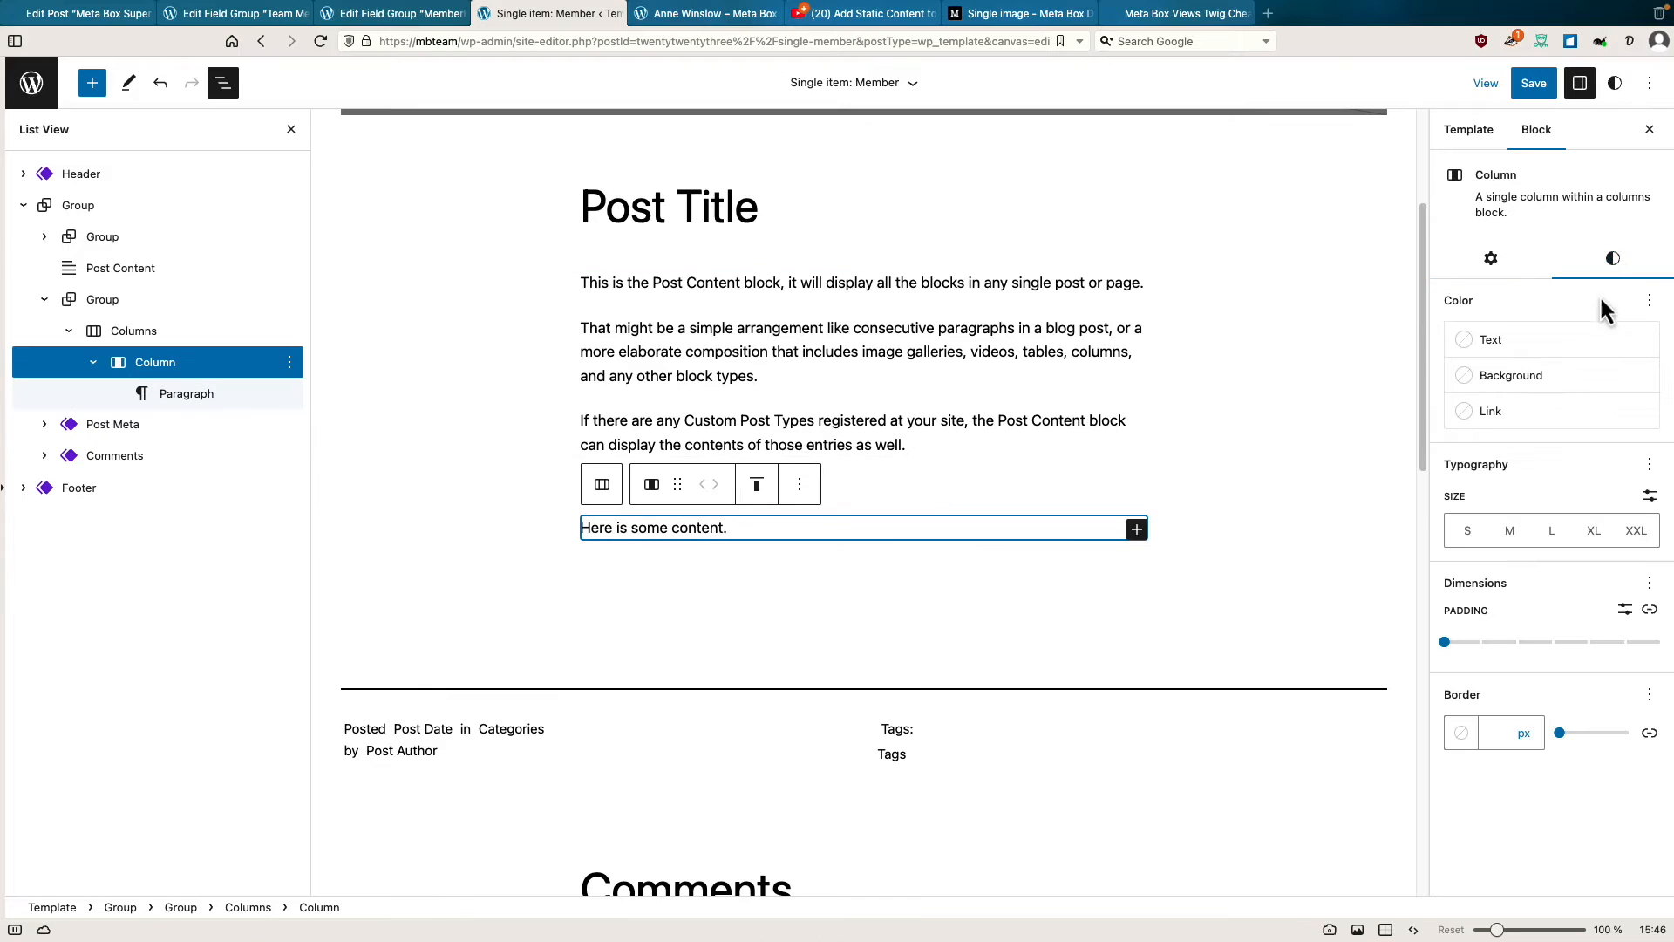
click(1531, 378)
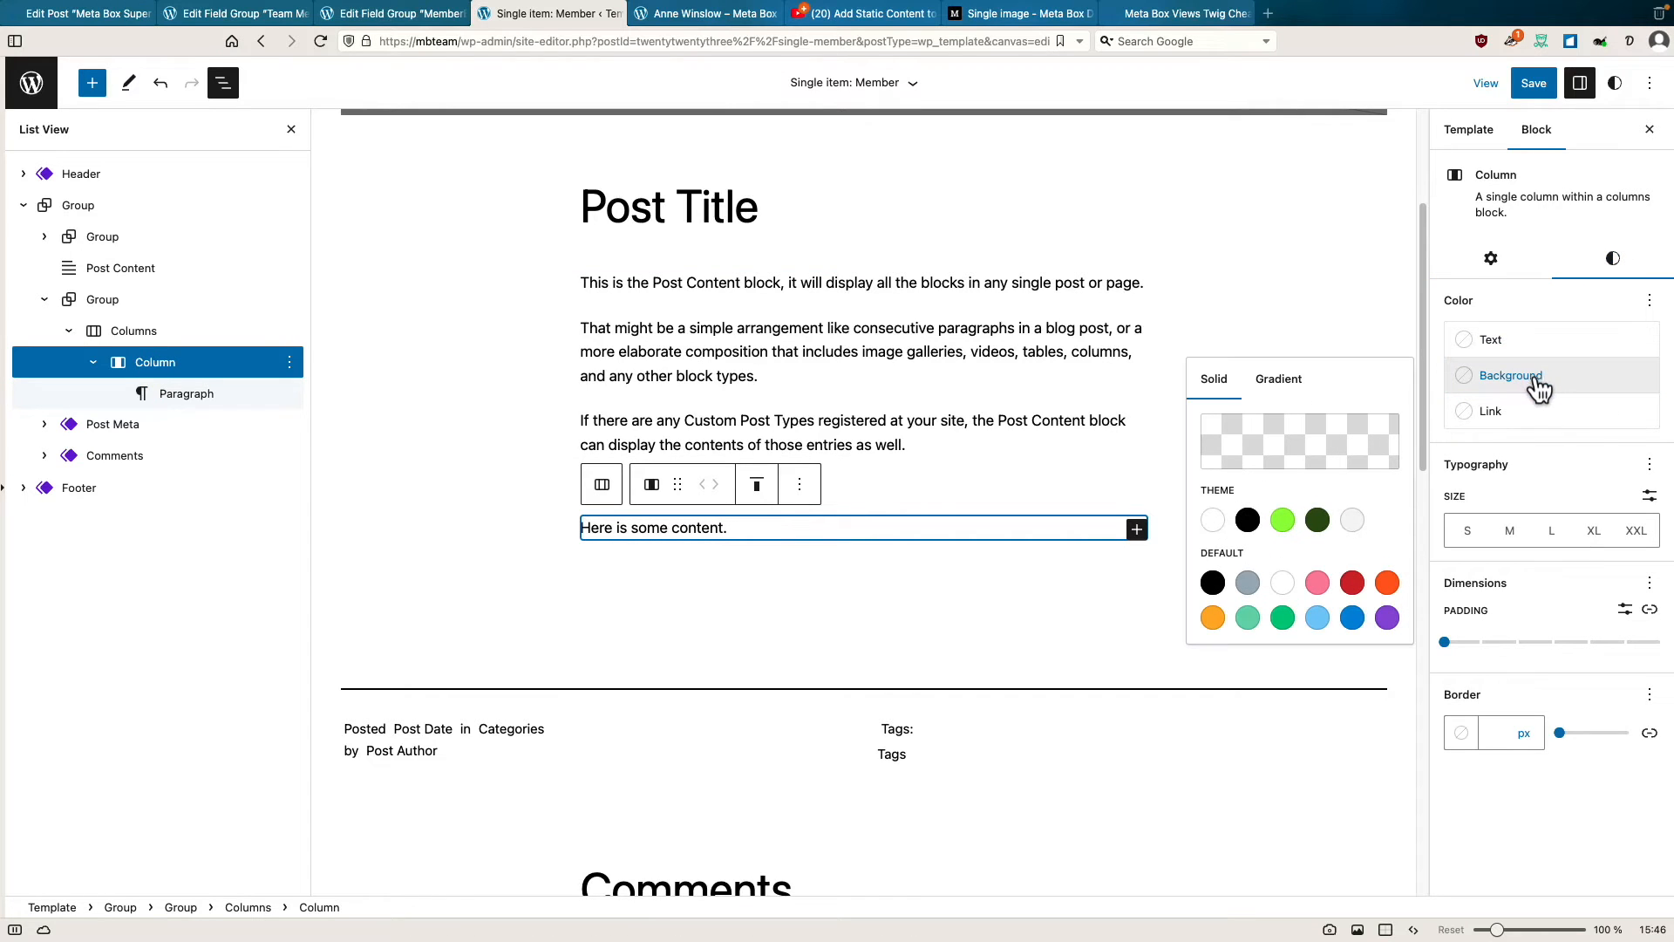
click(1352, 521)
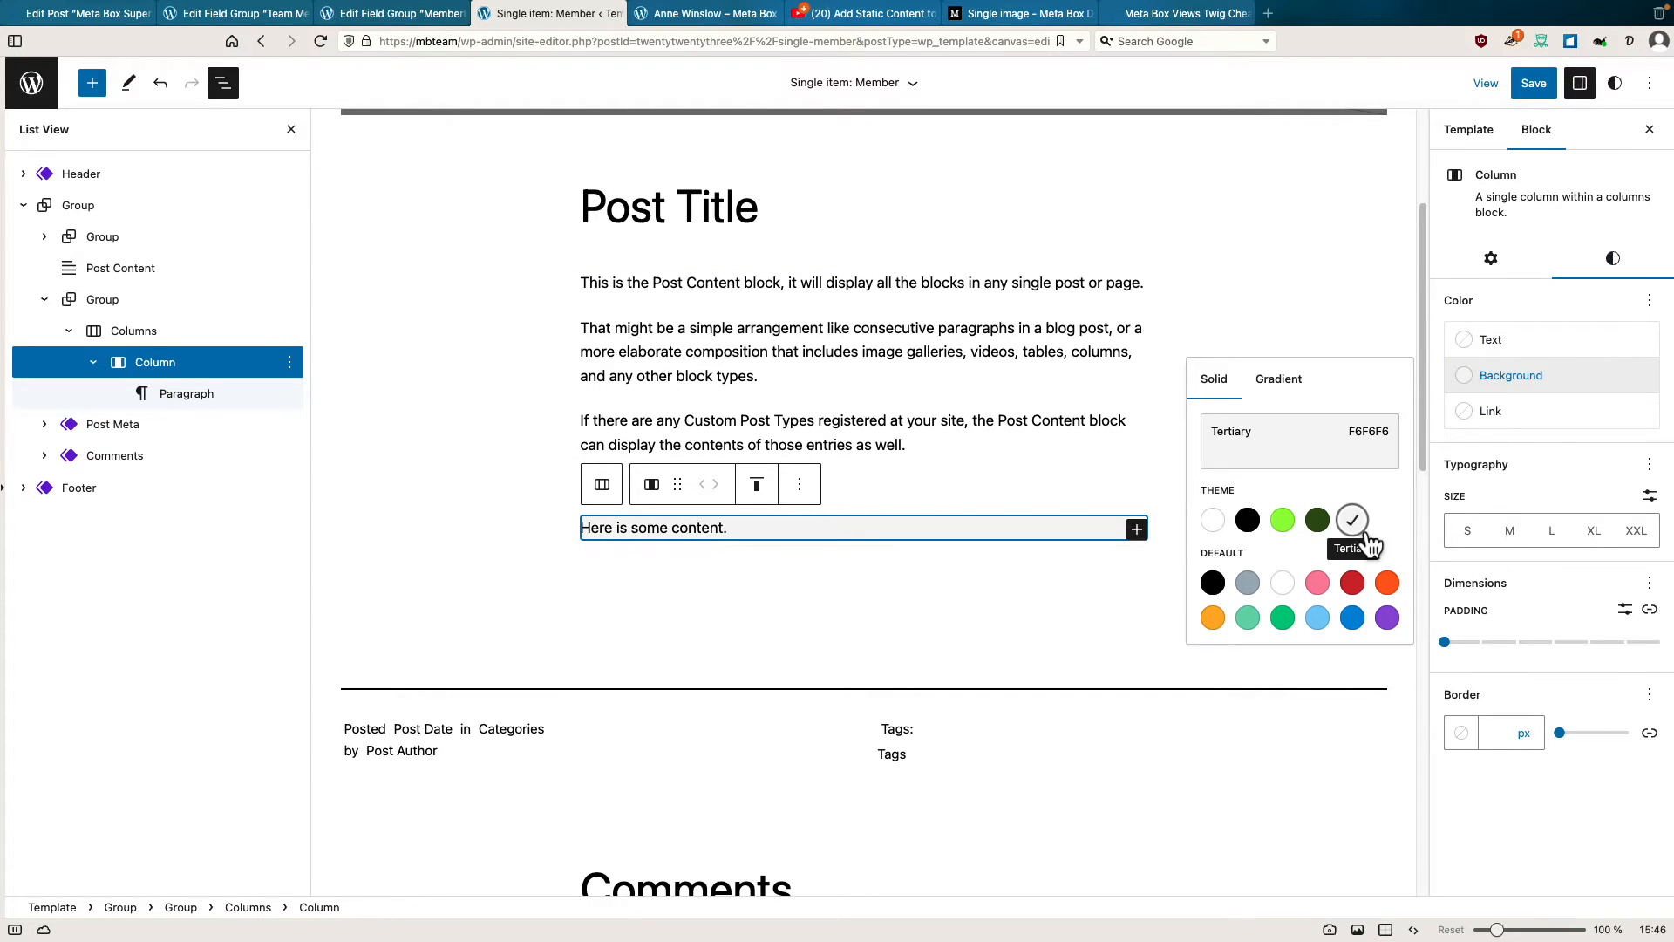
click(1358, 527)
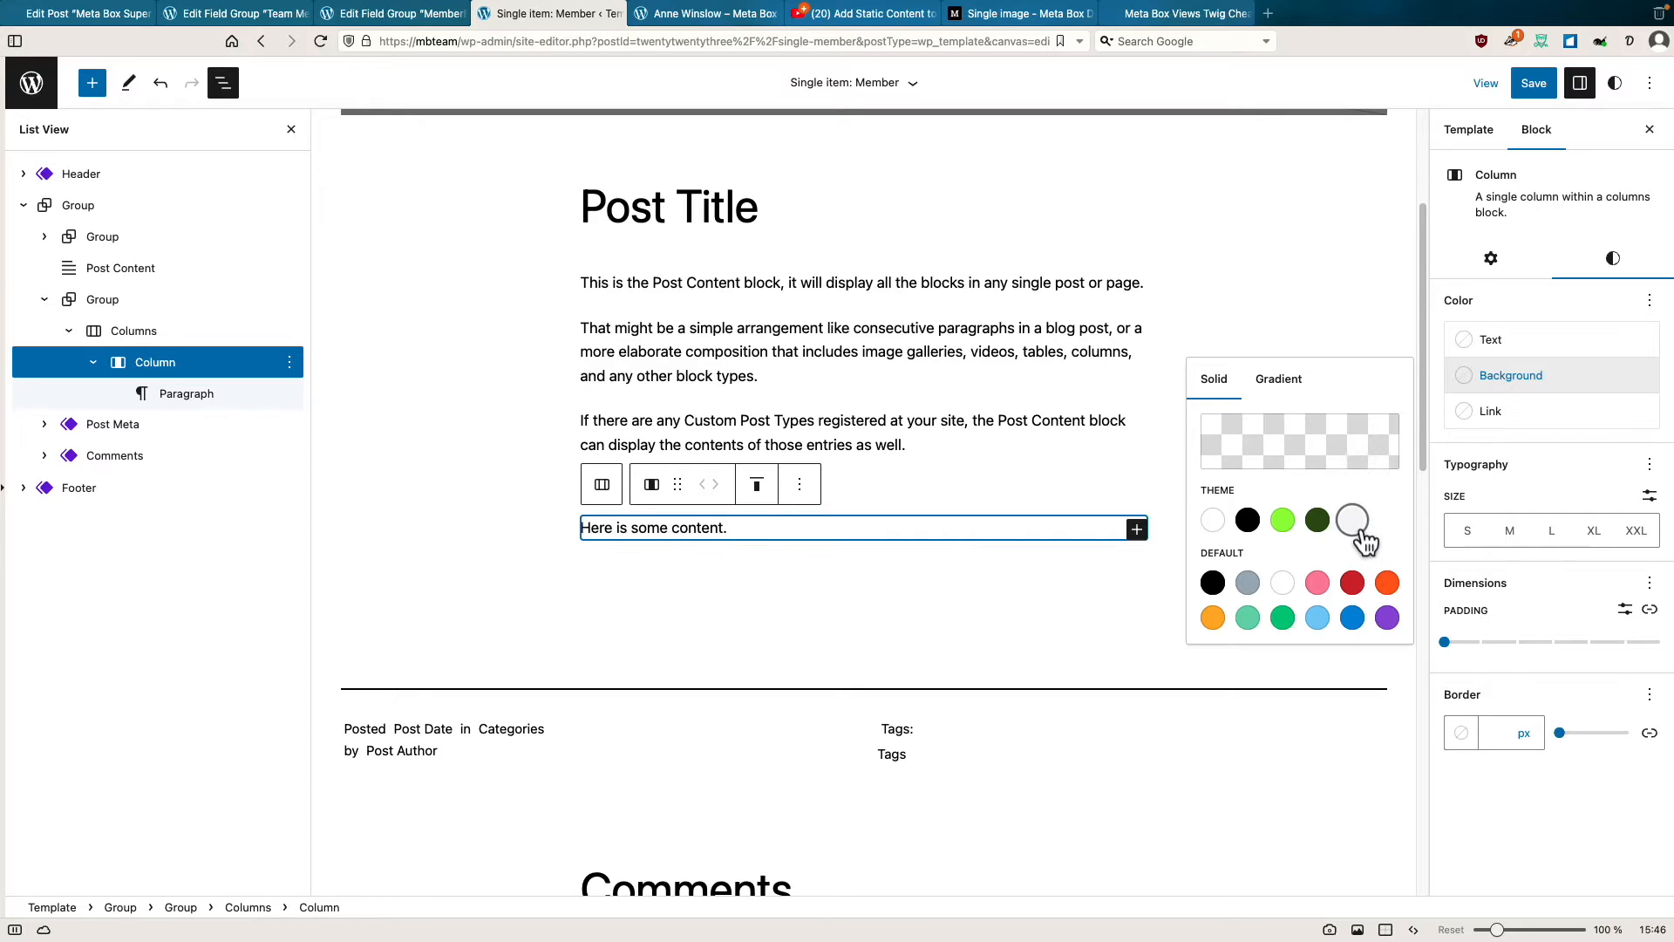
Set the background of the parent Columns block to the Tertiary theme colour (F6F6F6).
click(228, 333)
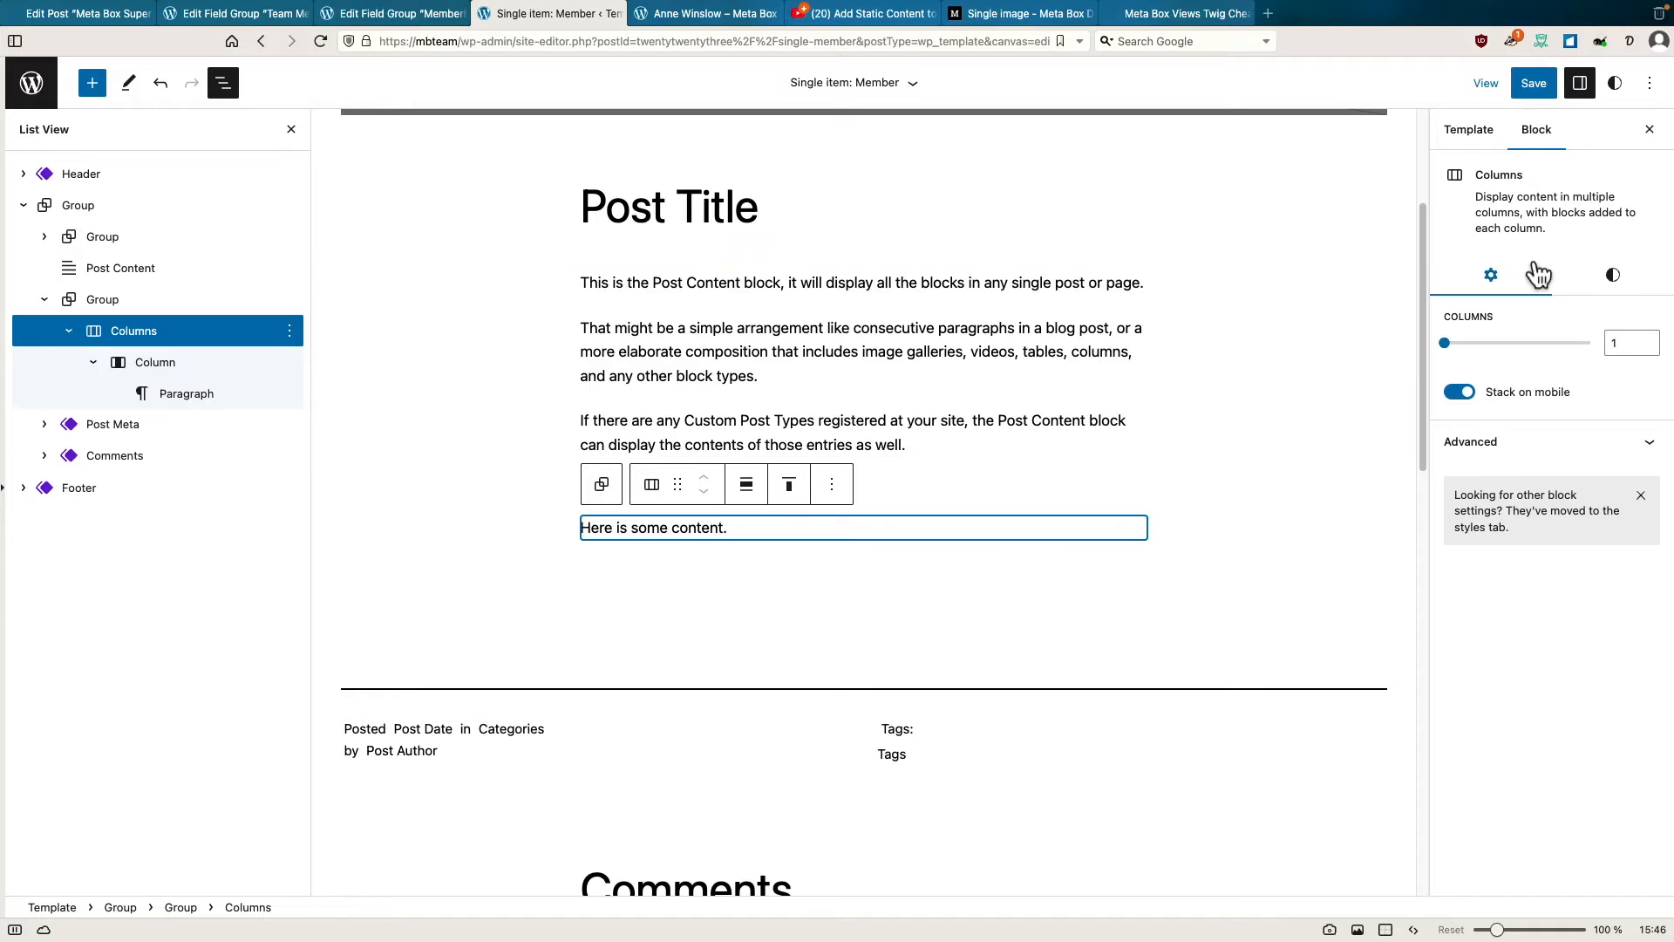
click(1612, 275)
click(1485, 405)
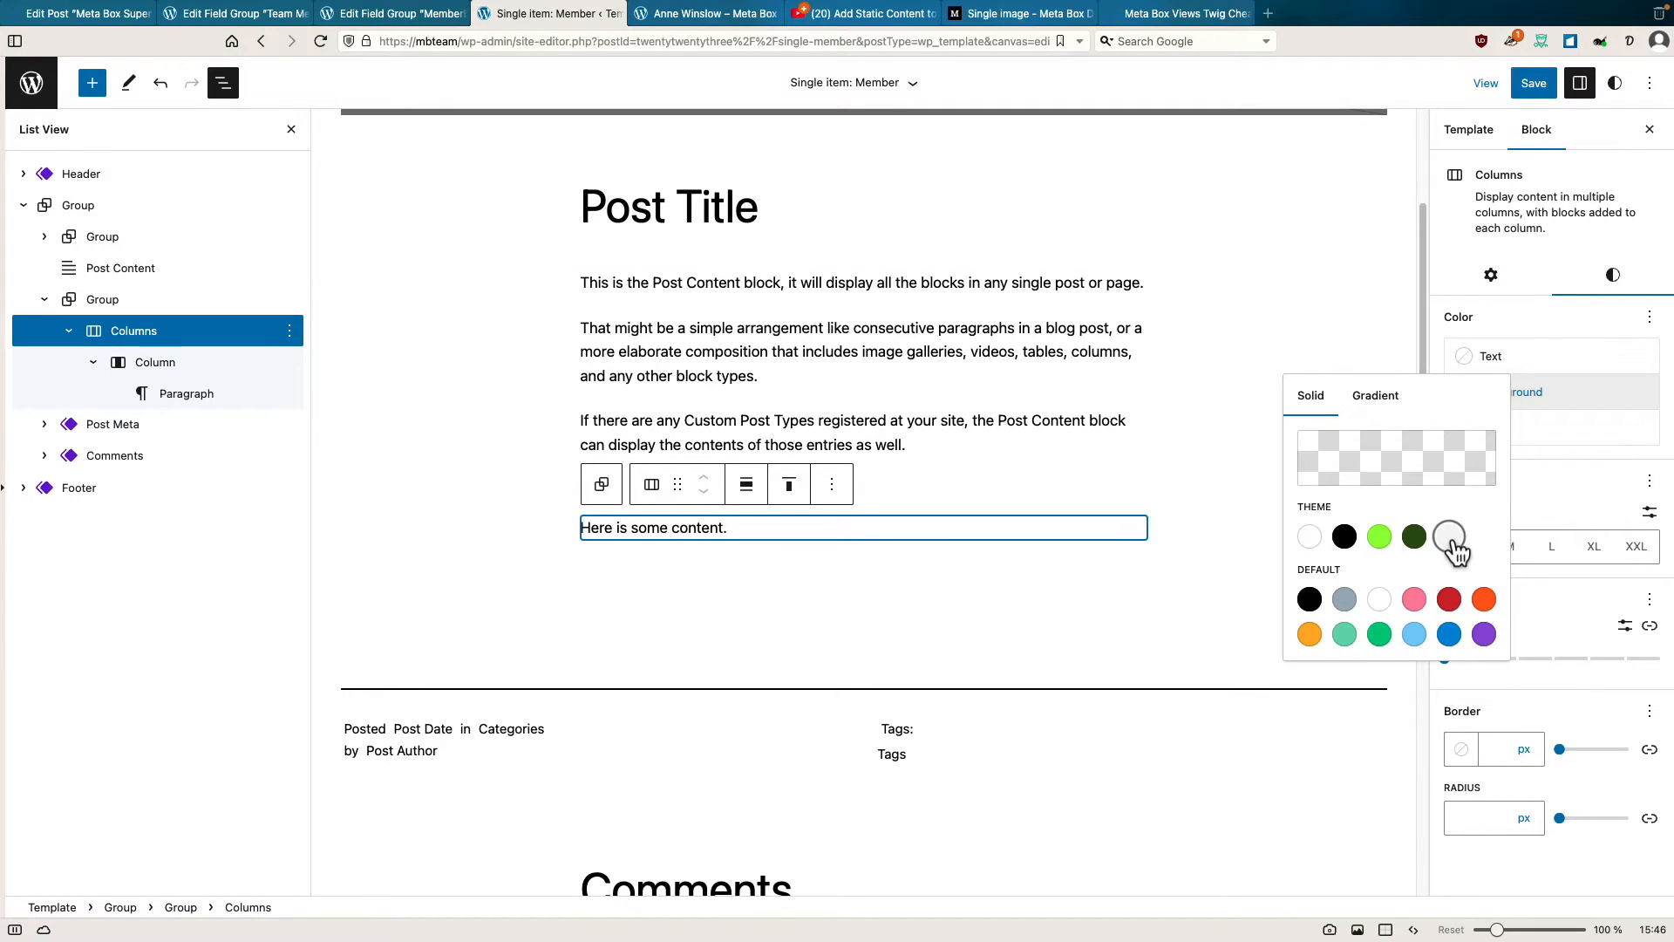
click(1450, 536)
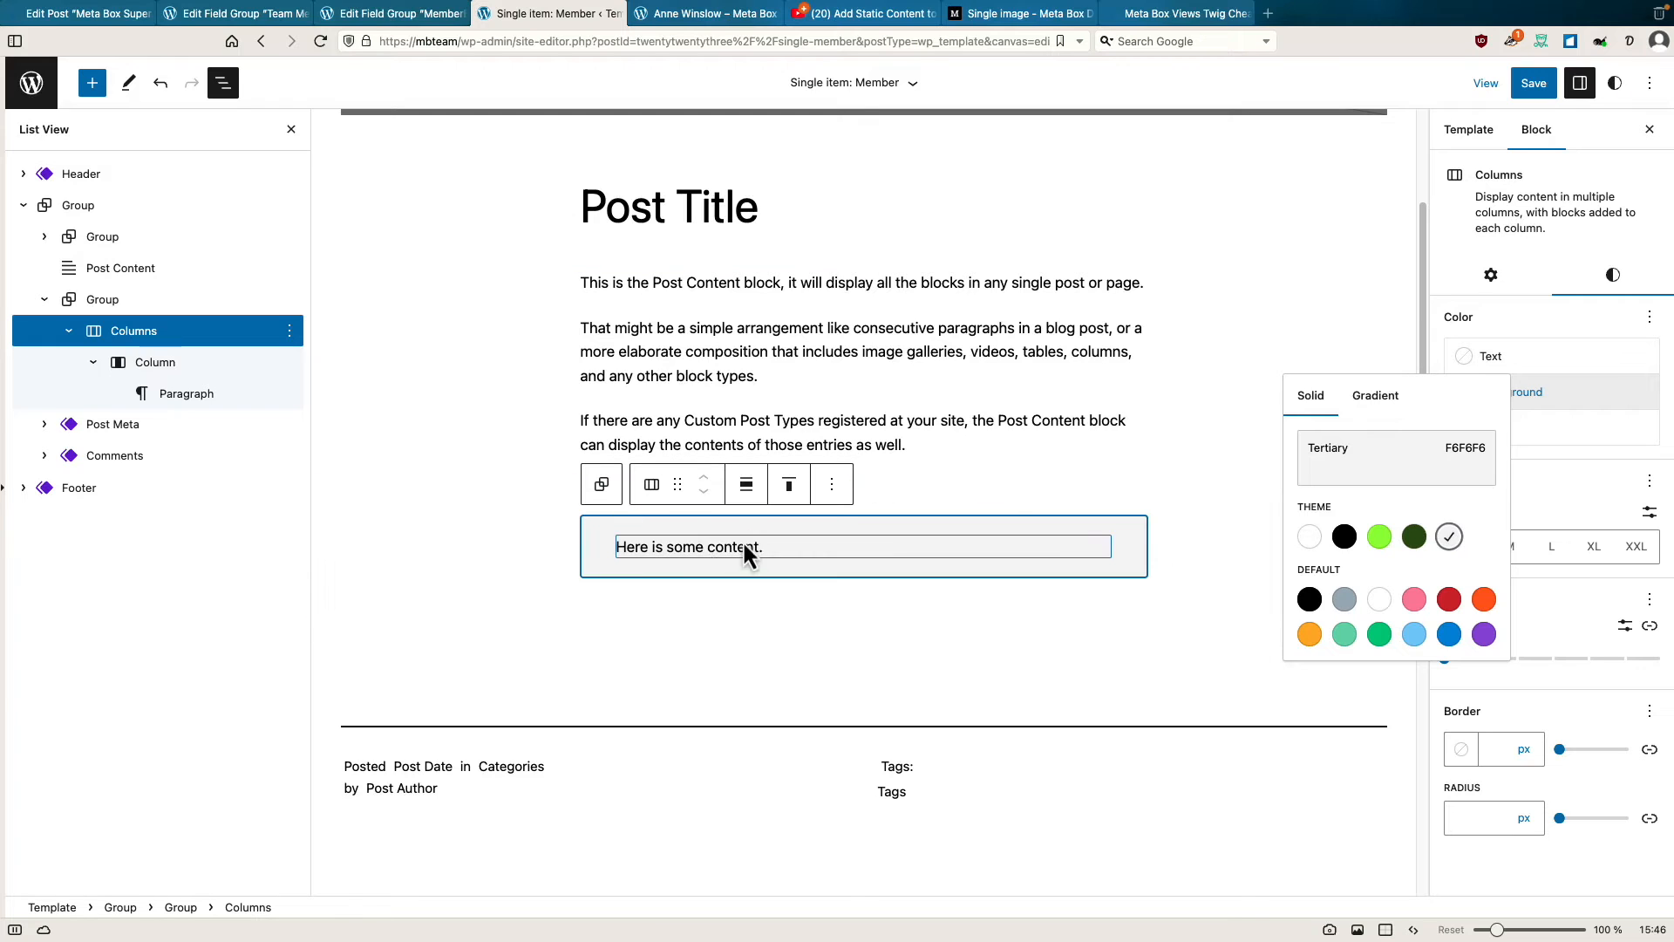
Save the template and reload the team member's front-end page to check the new content box.
click(1536, 86)
click(1502, 93)
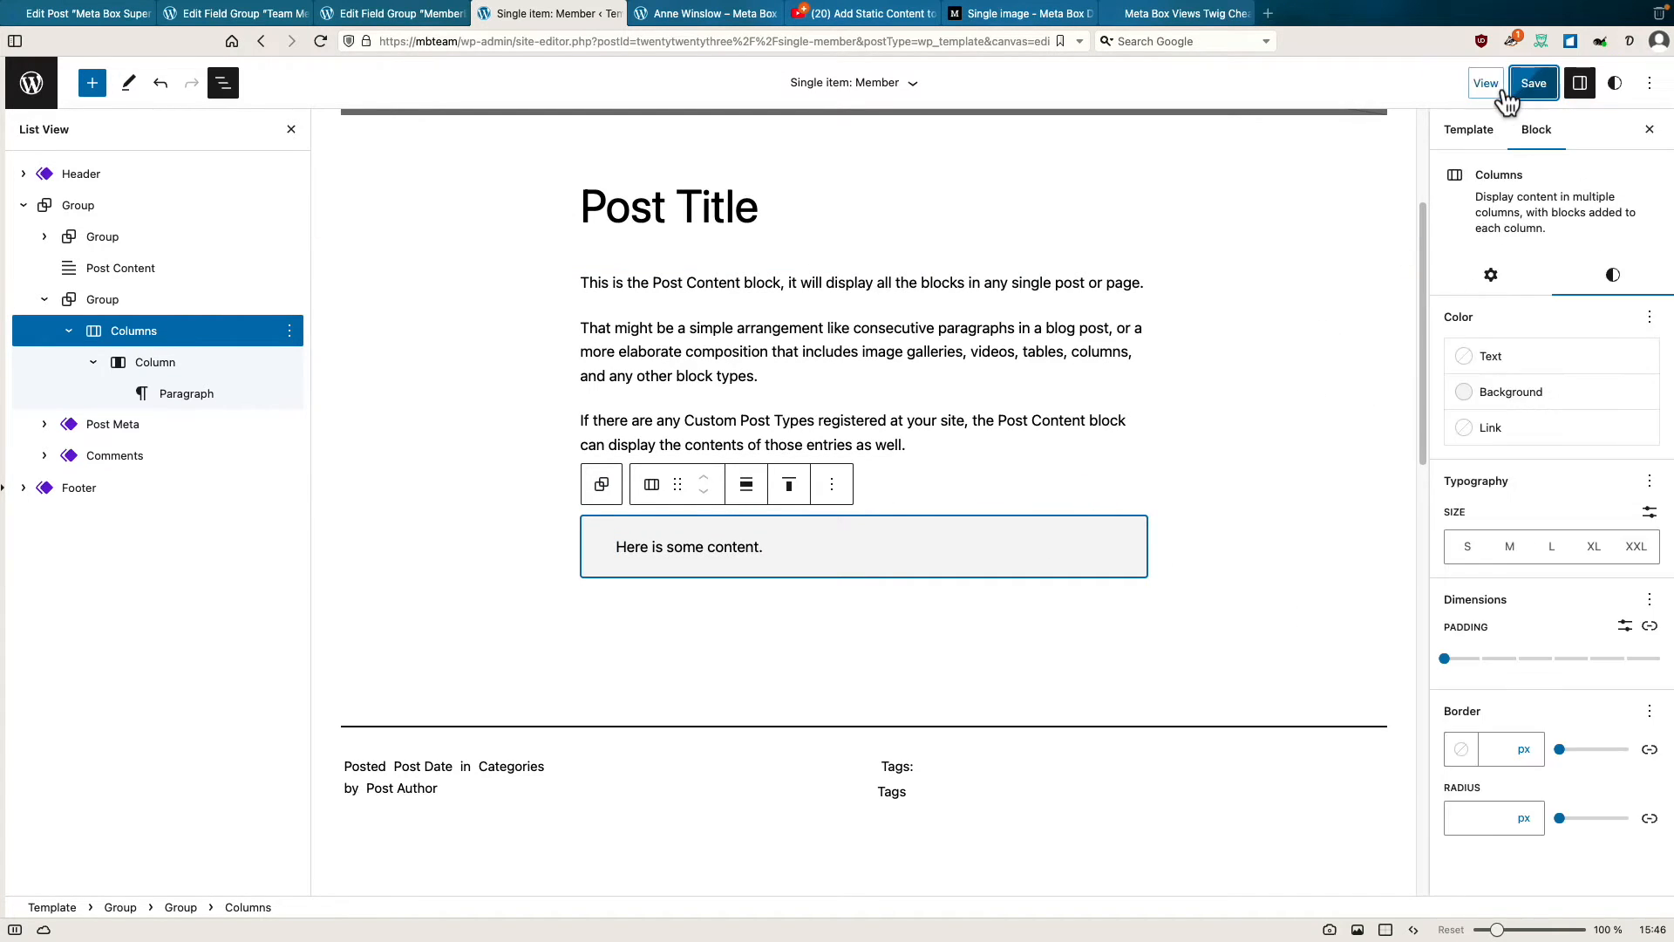
click(684, 10)
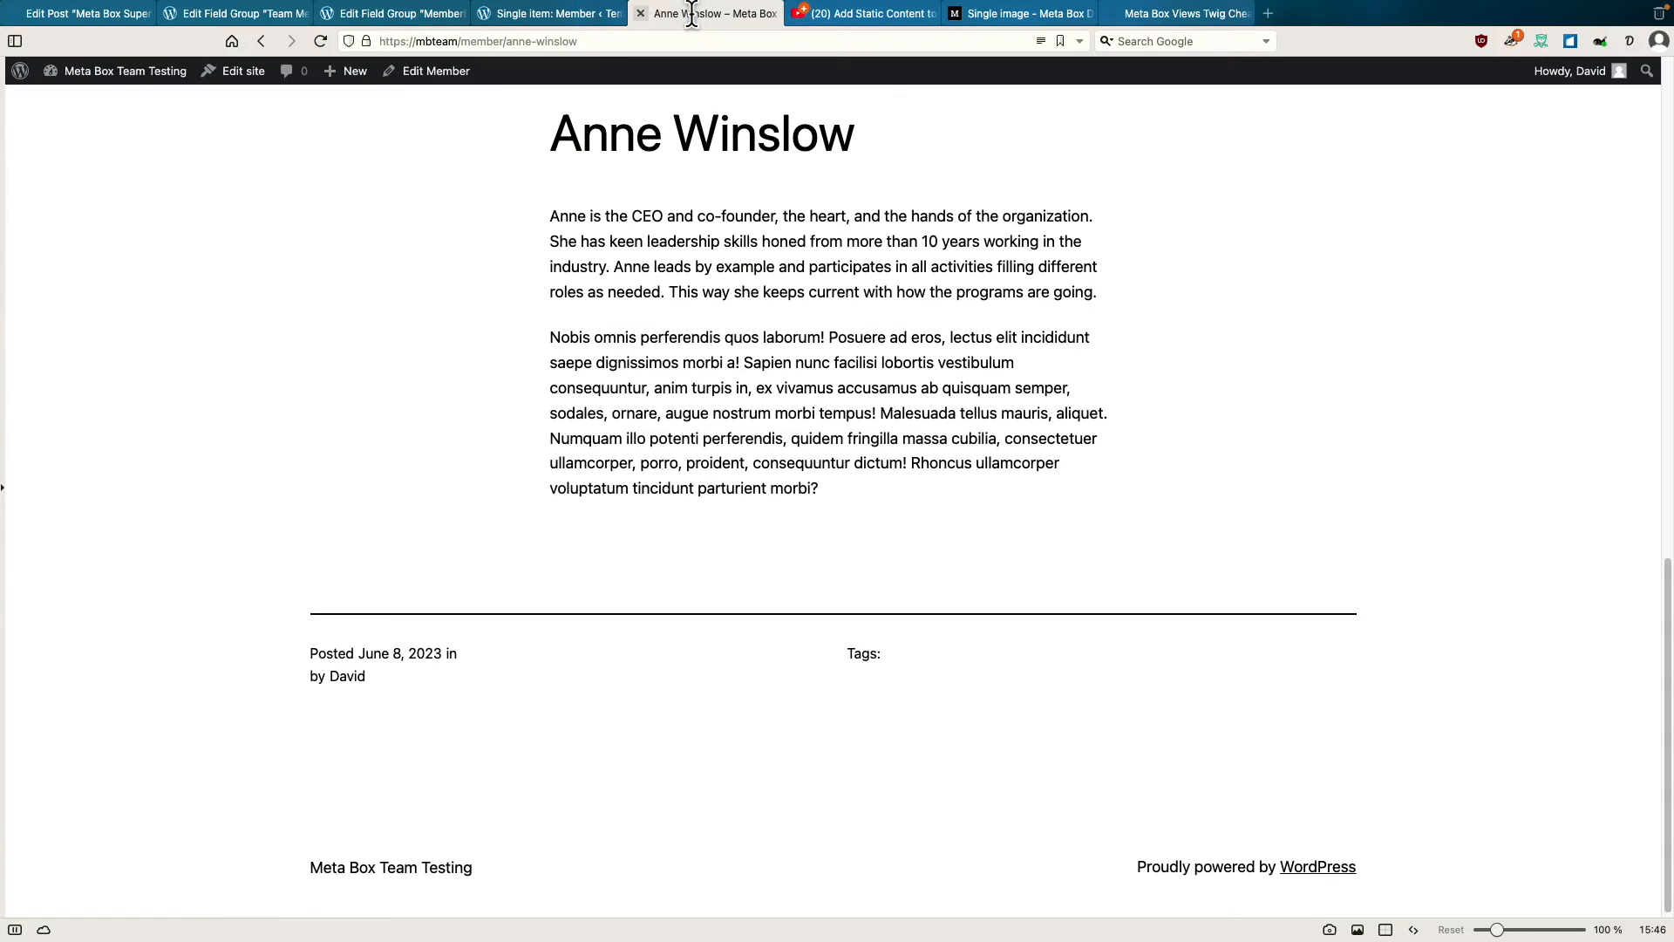
click(323, 46)
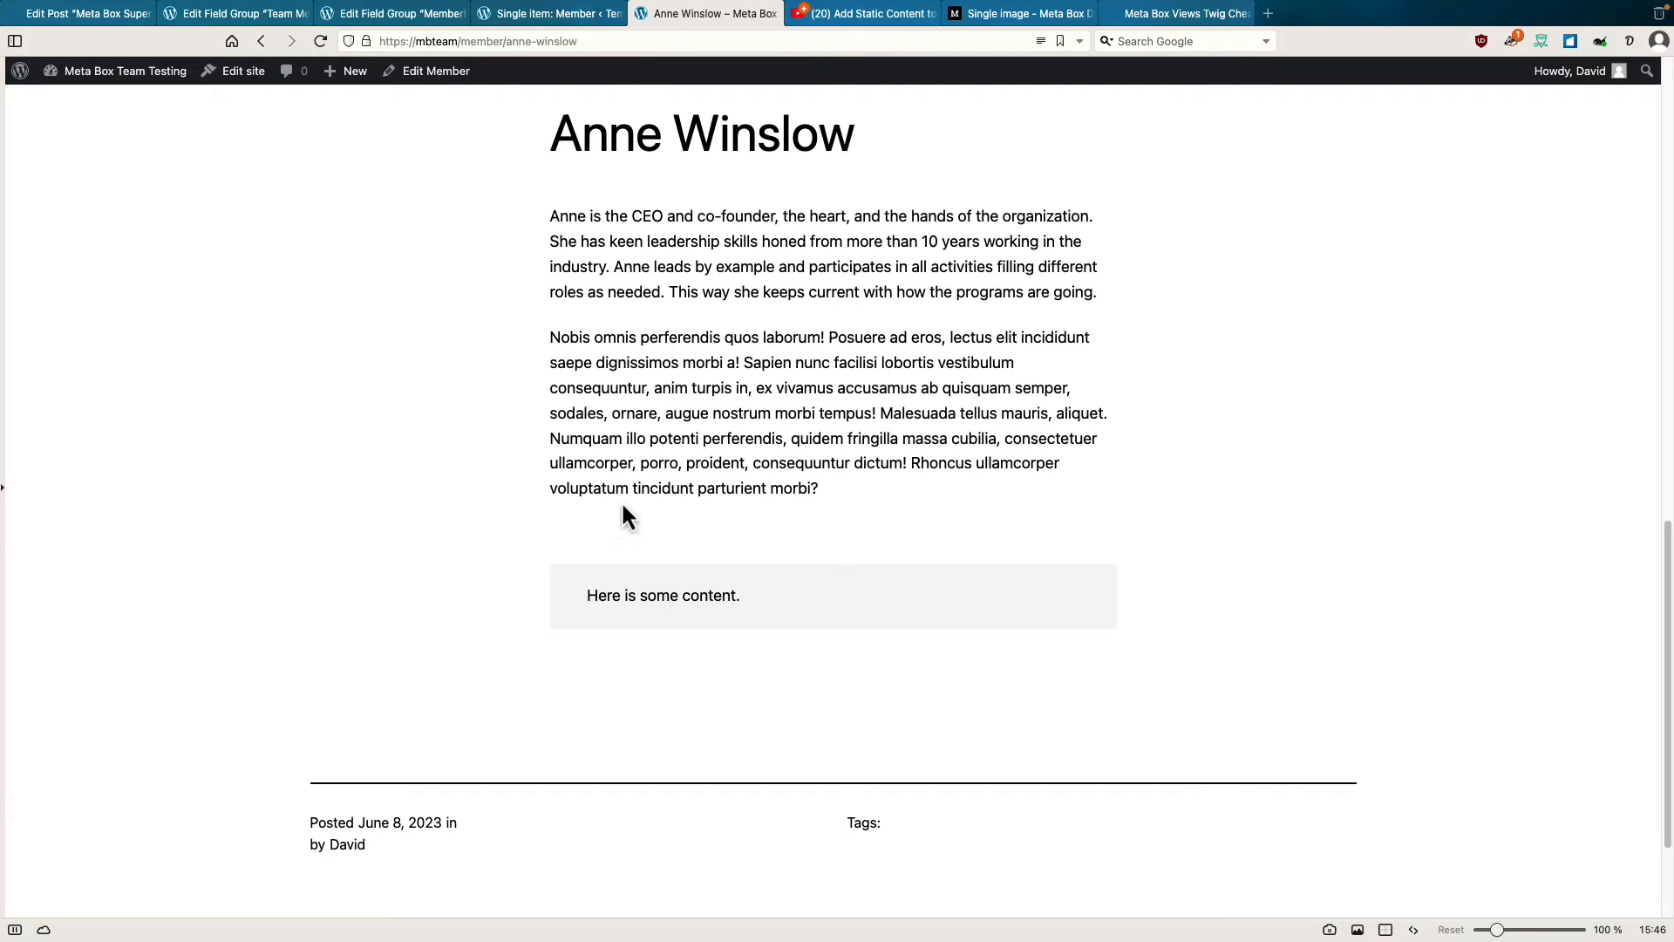
Return to the Single item: Member template and duplicate the shaded Columns block.
click(519, 17)
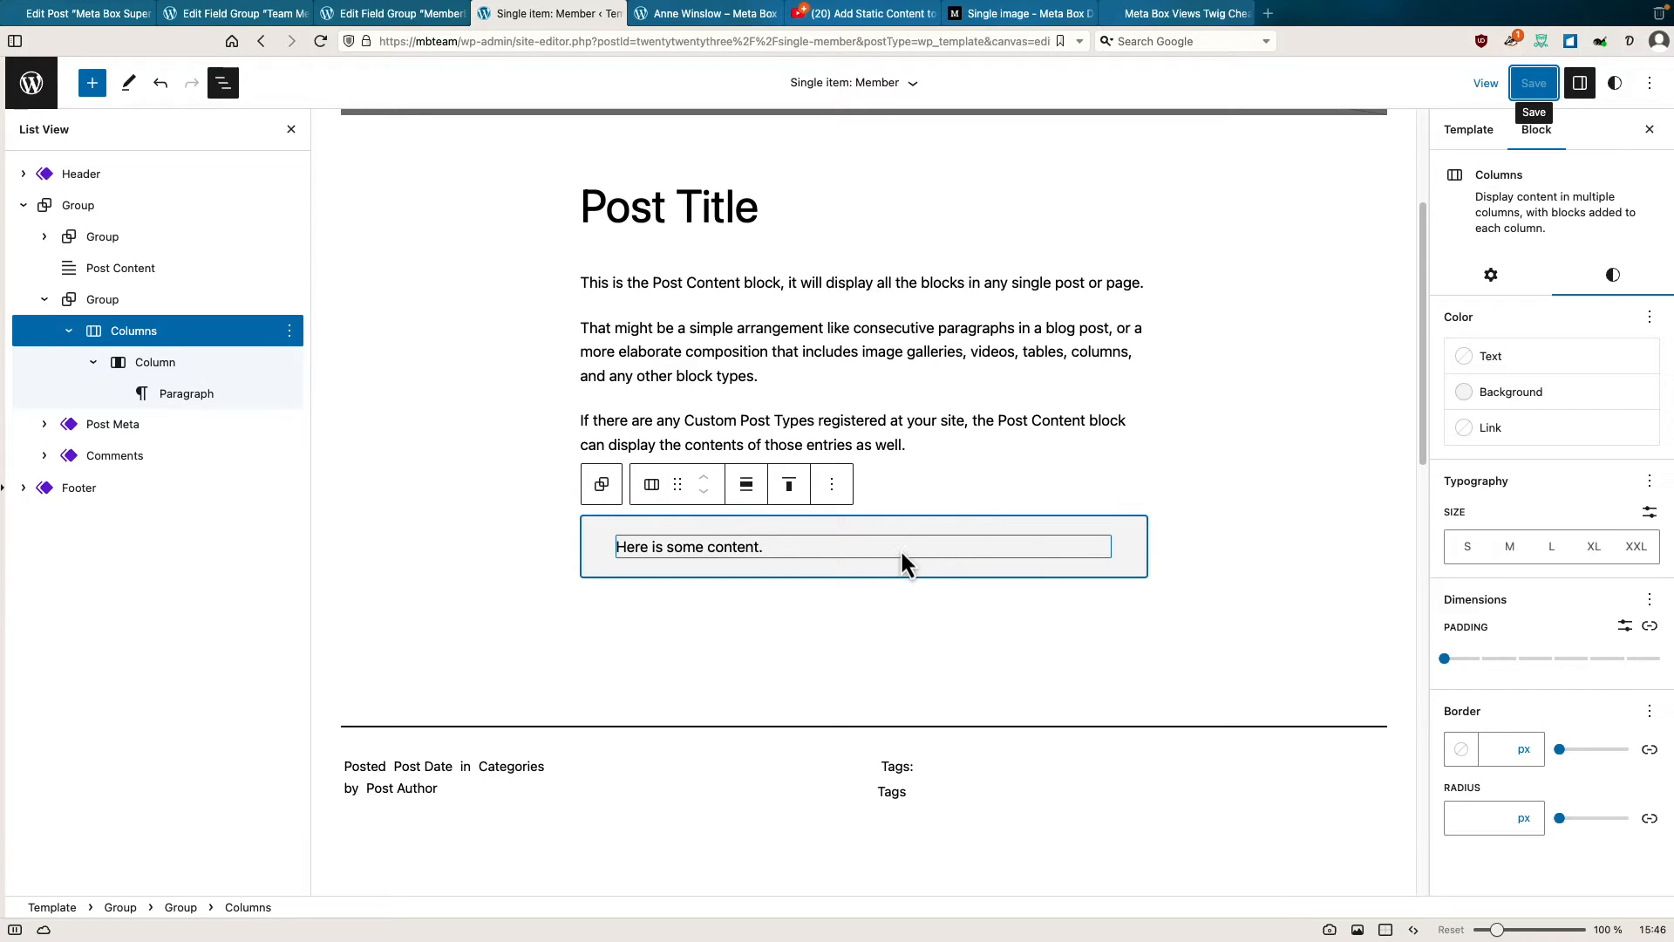
click(837, 494)
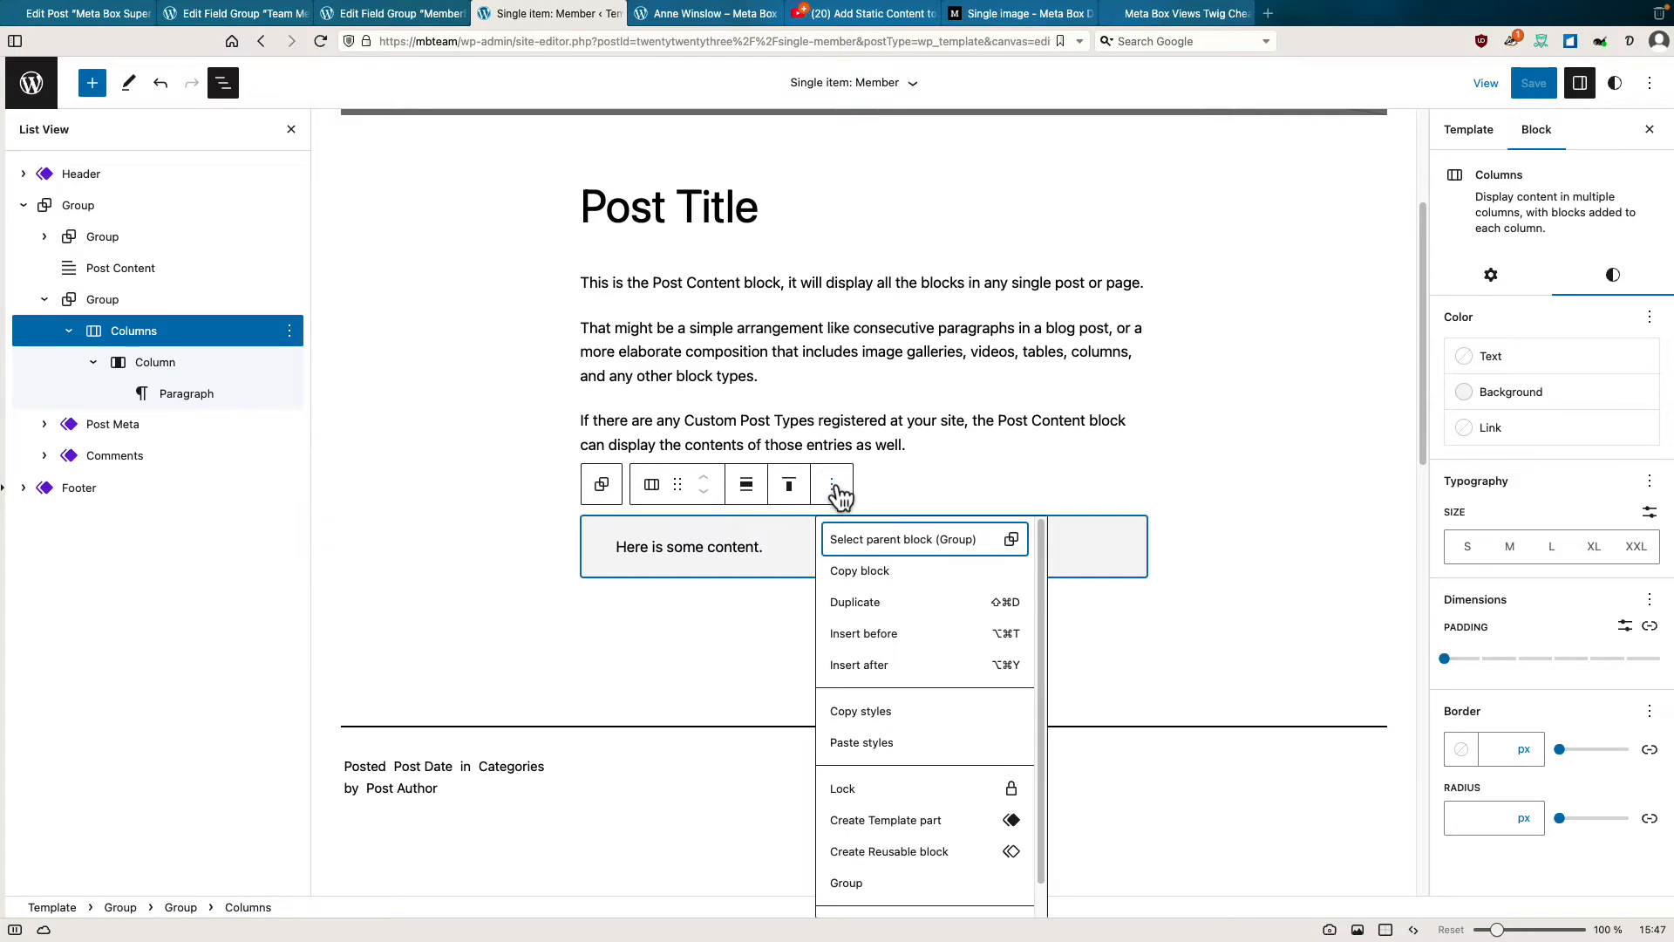
click(858, 602)
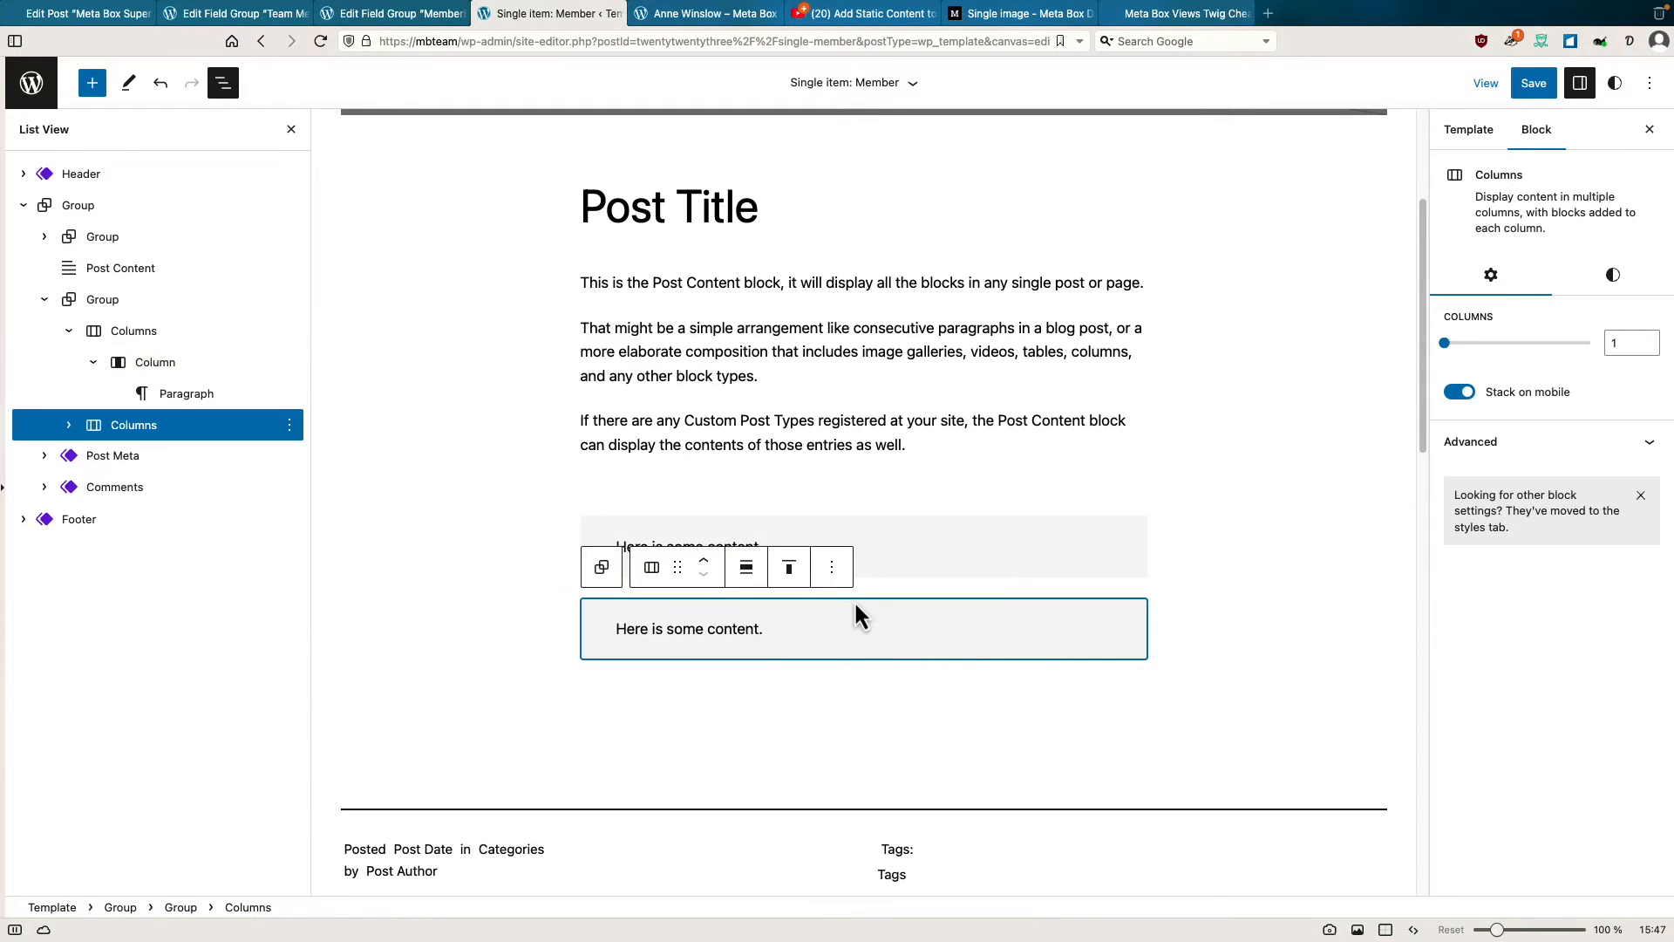
Replace the first box's paragraph text with "Job Title: job title here. / Work Email: some email address".
click(893, 552)
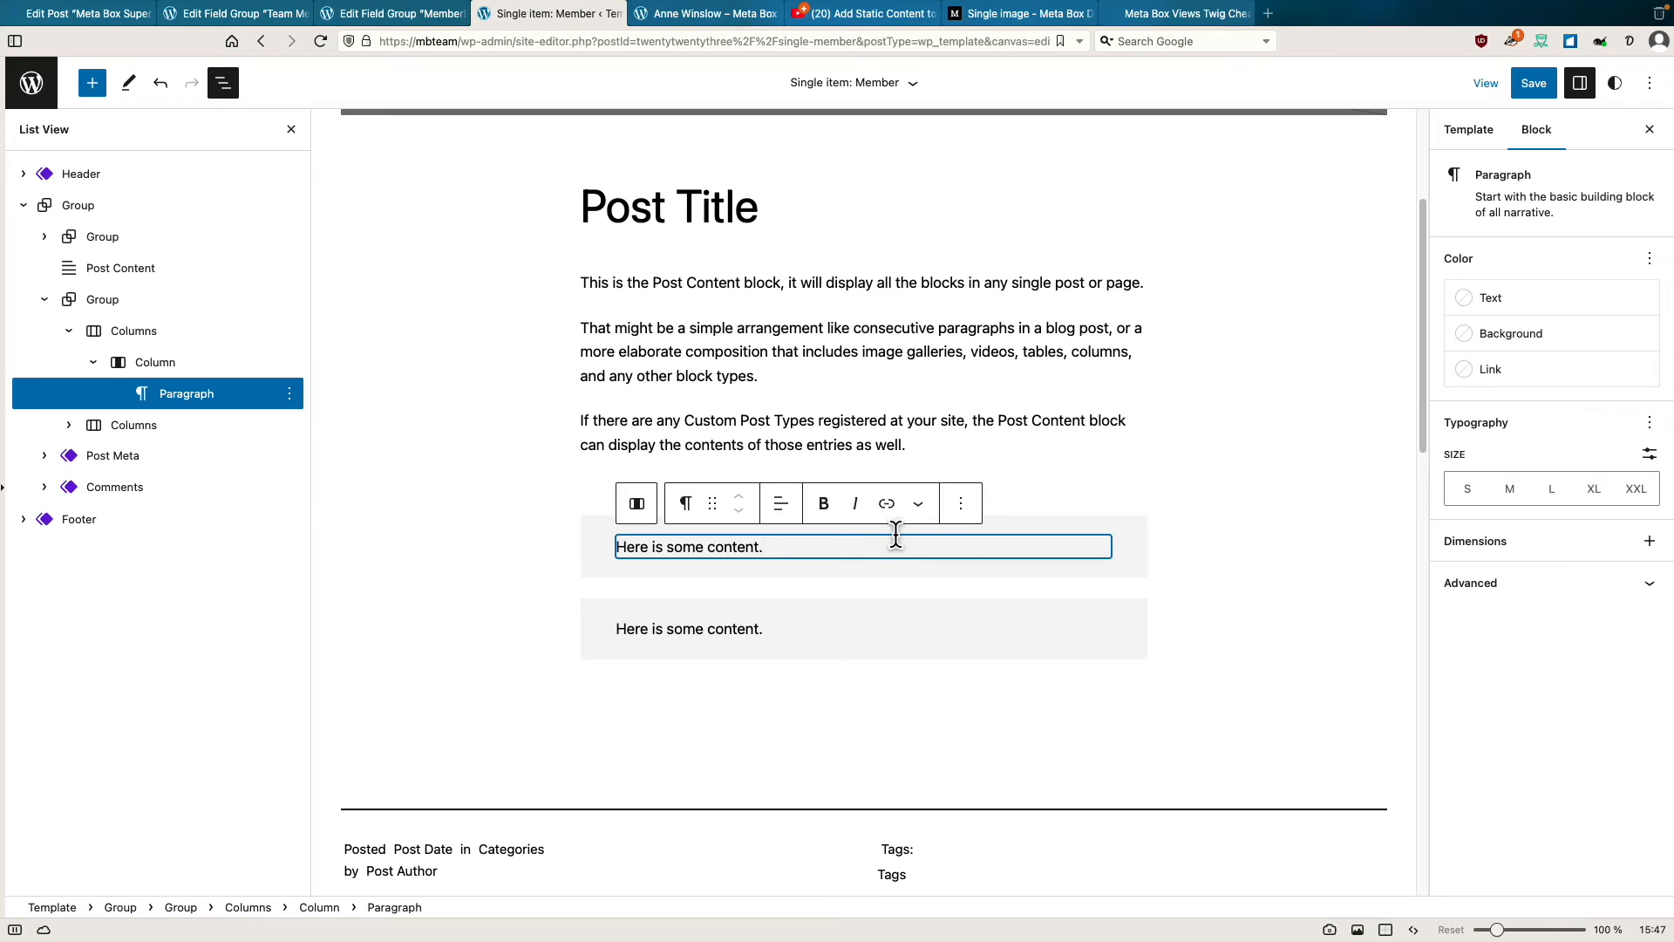
click(999, 520)
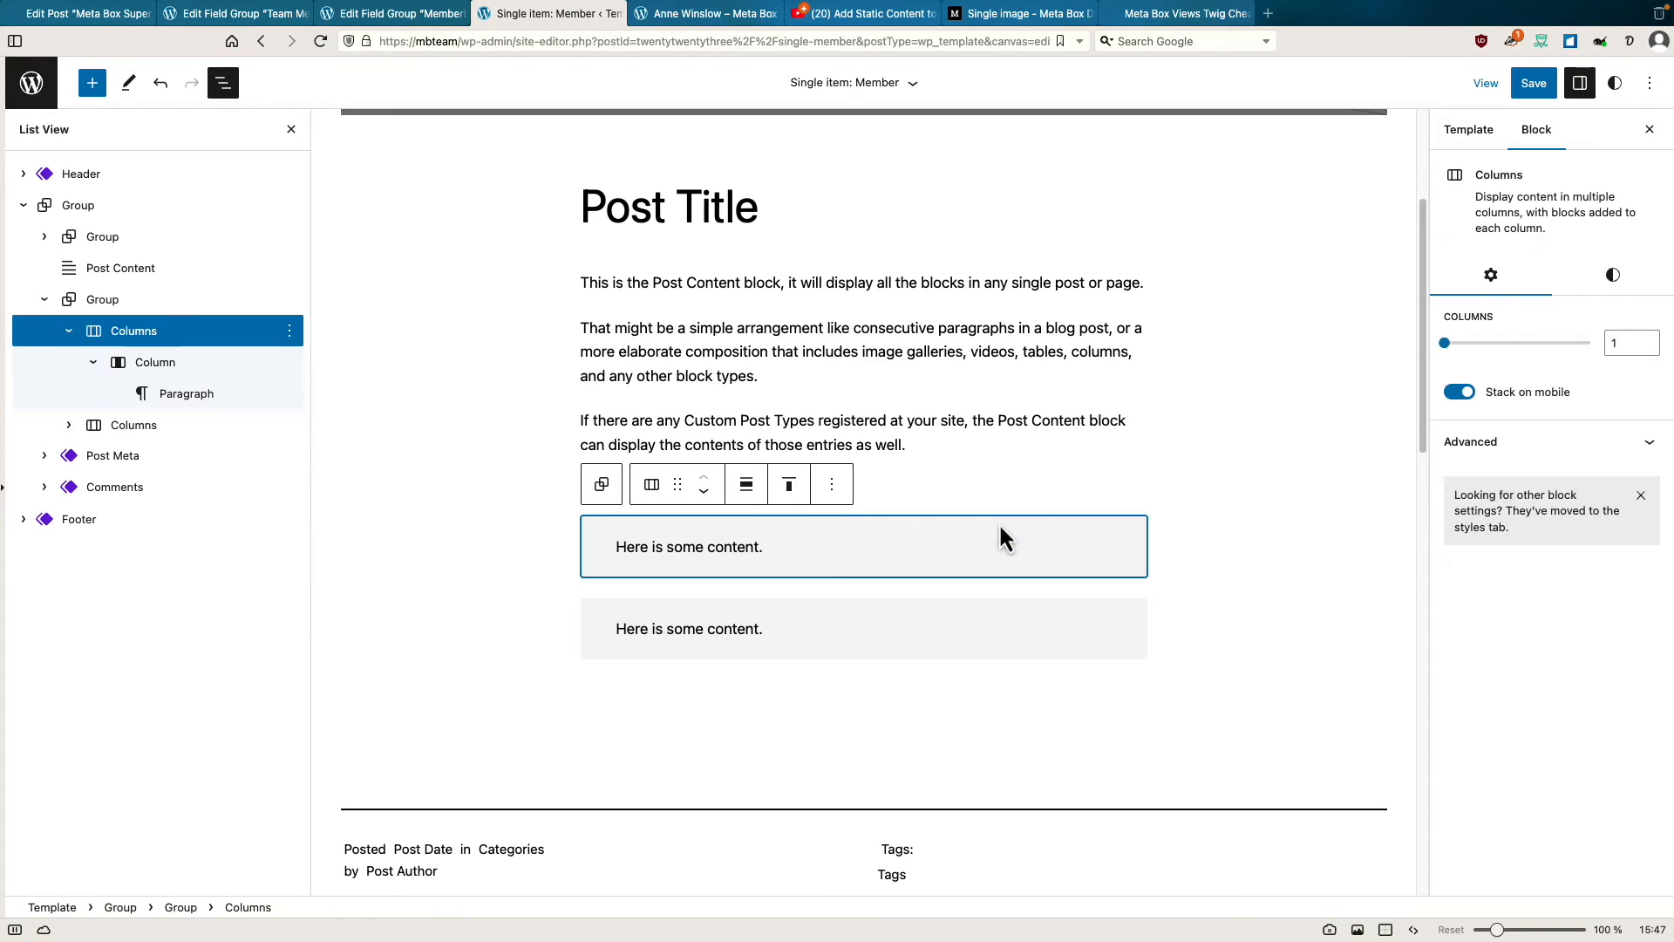
click(781, 549)
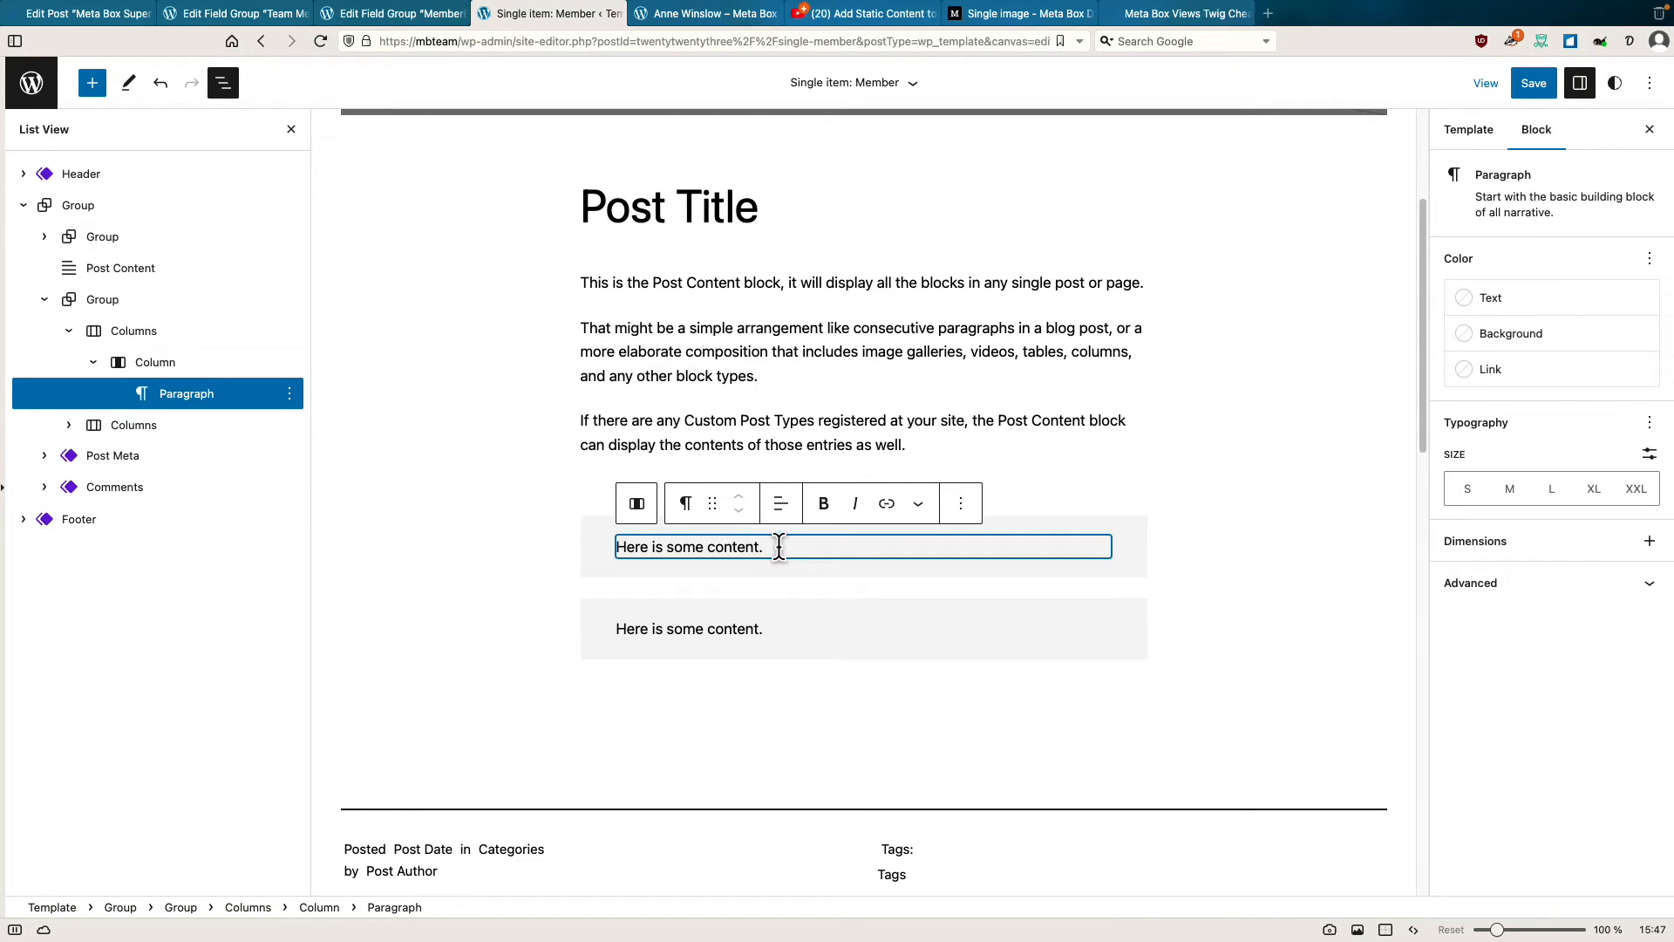
drag(779, 547, 624, 551)
text(Job Title:  job title here. /)
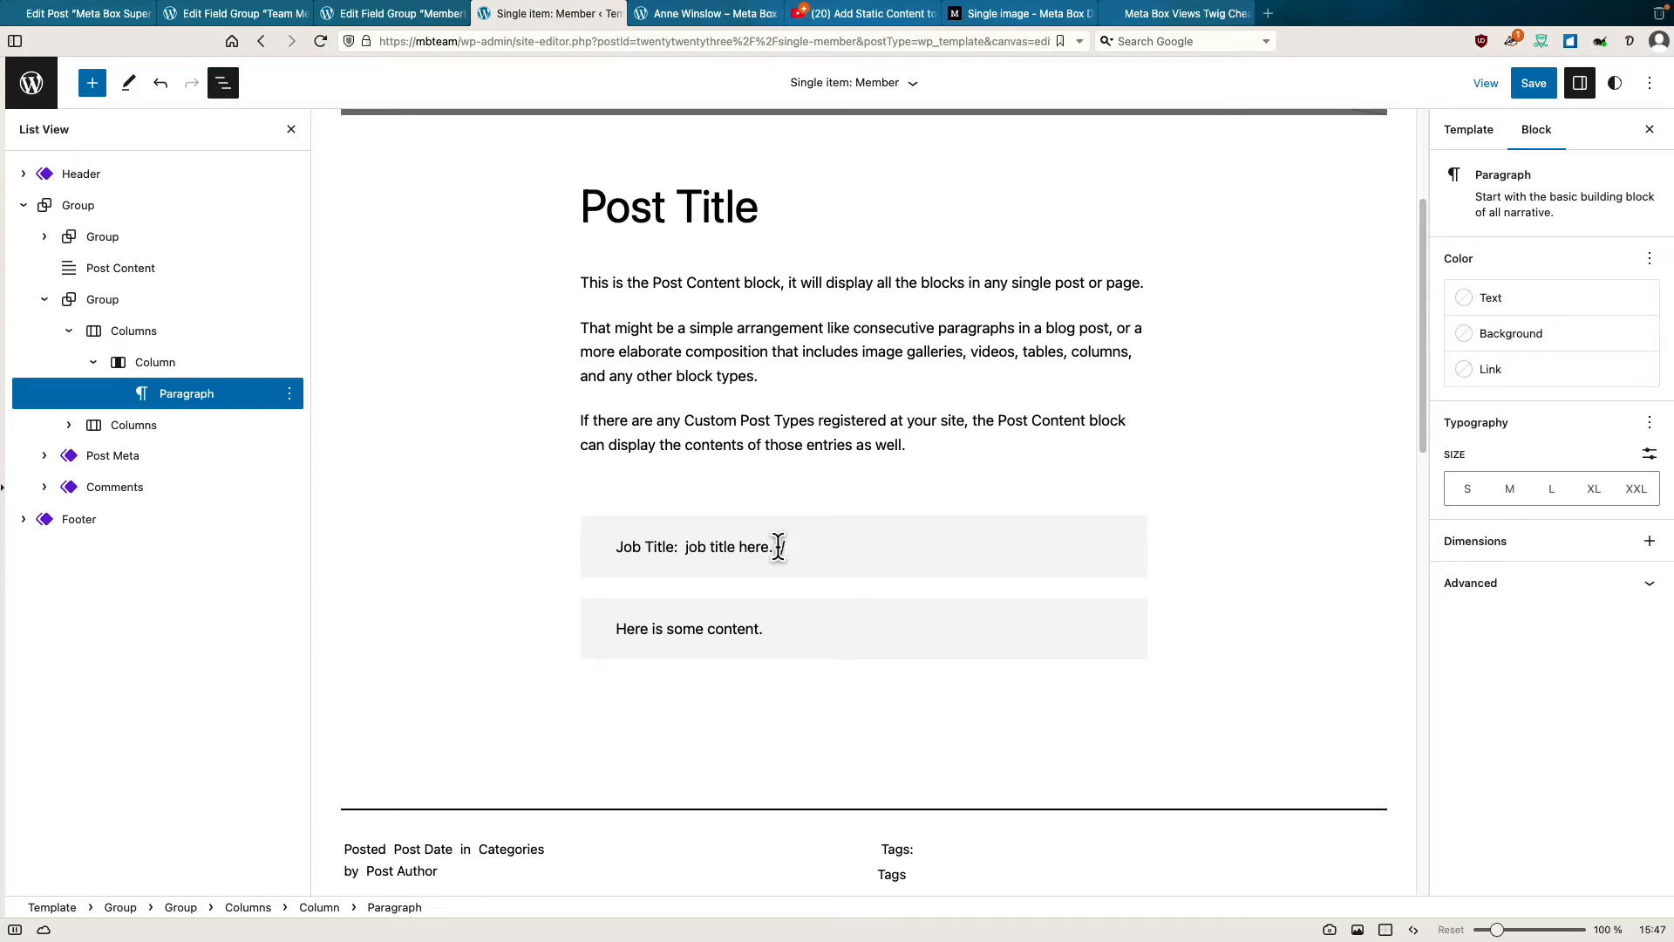
text(k Email: some email address)
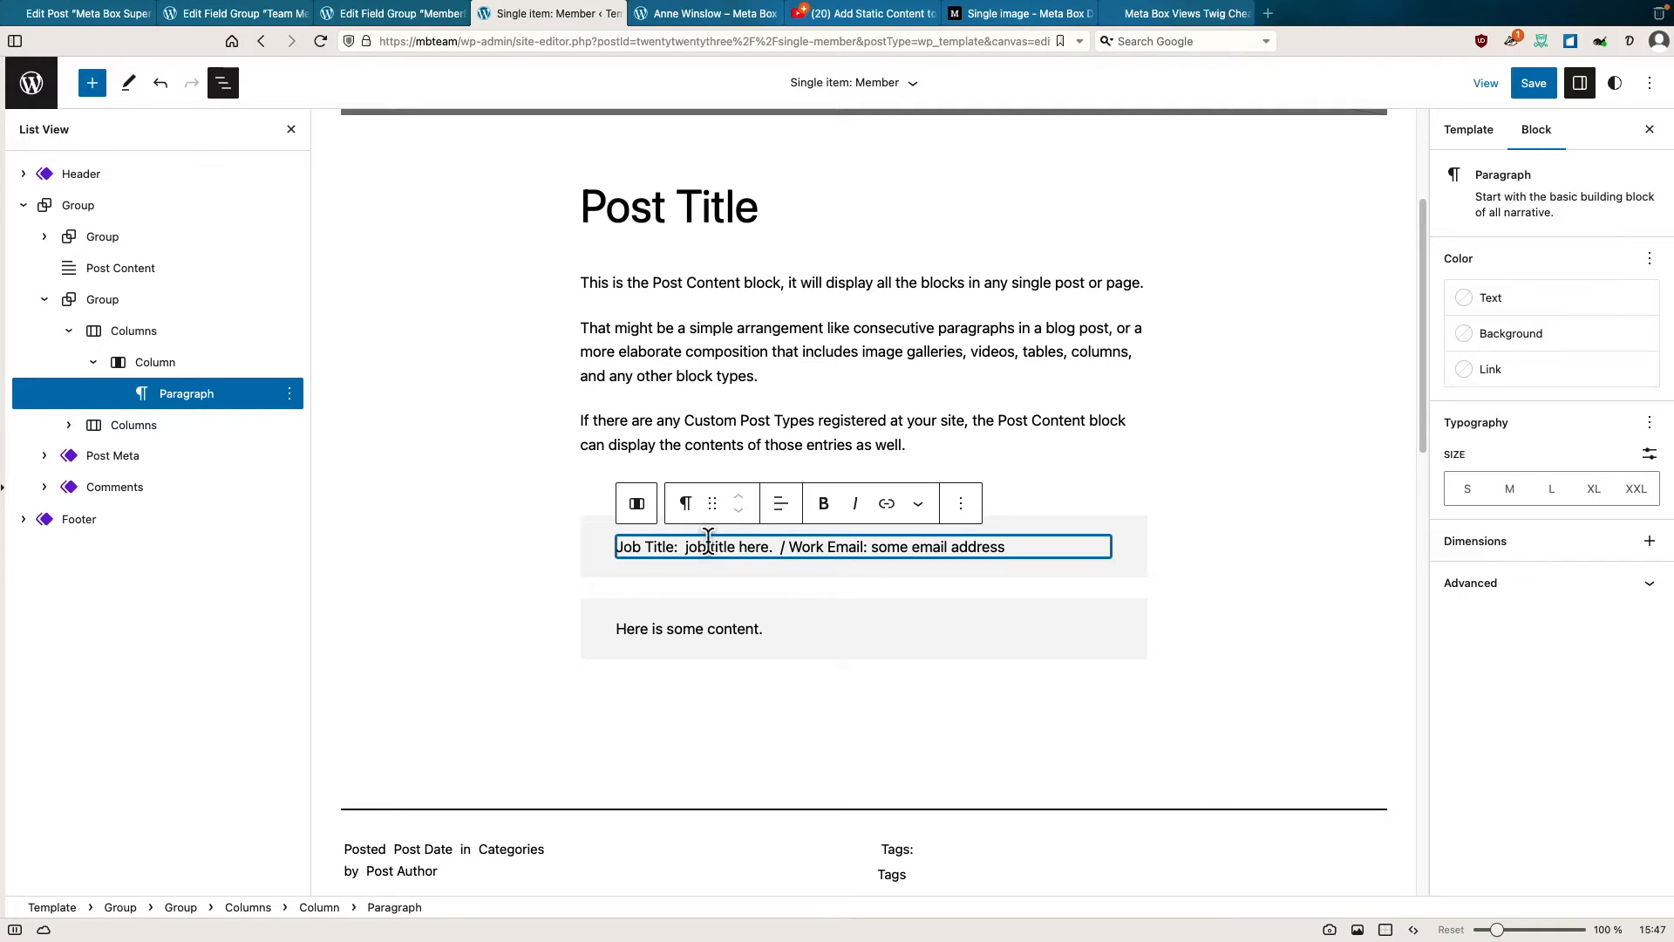
Make the labels "Job Title:" and "Work Email:" bold in the first box's paragraph.
drag(677, 551, 616, 558)
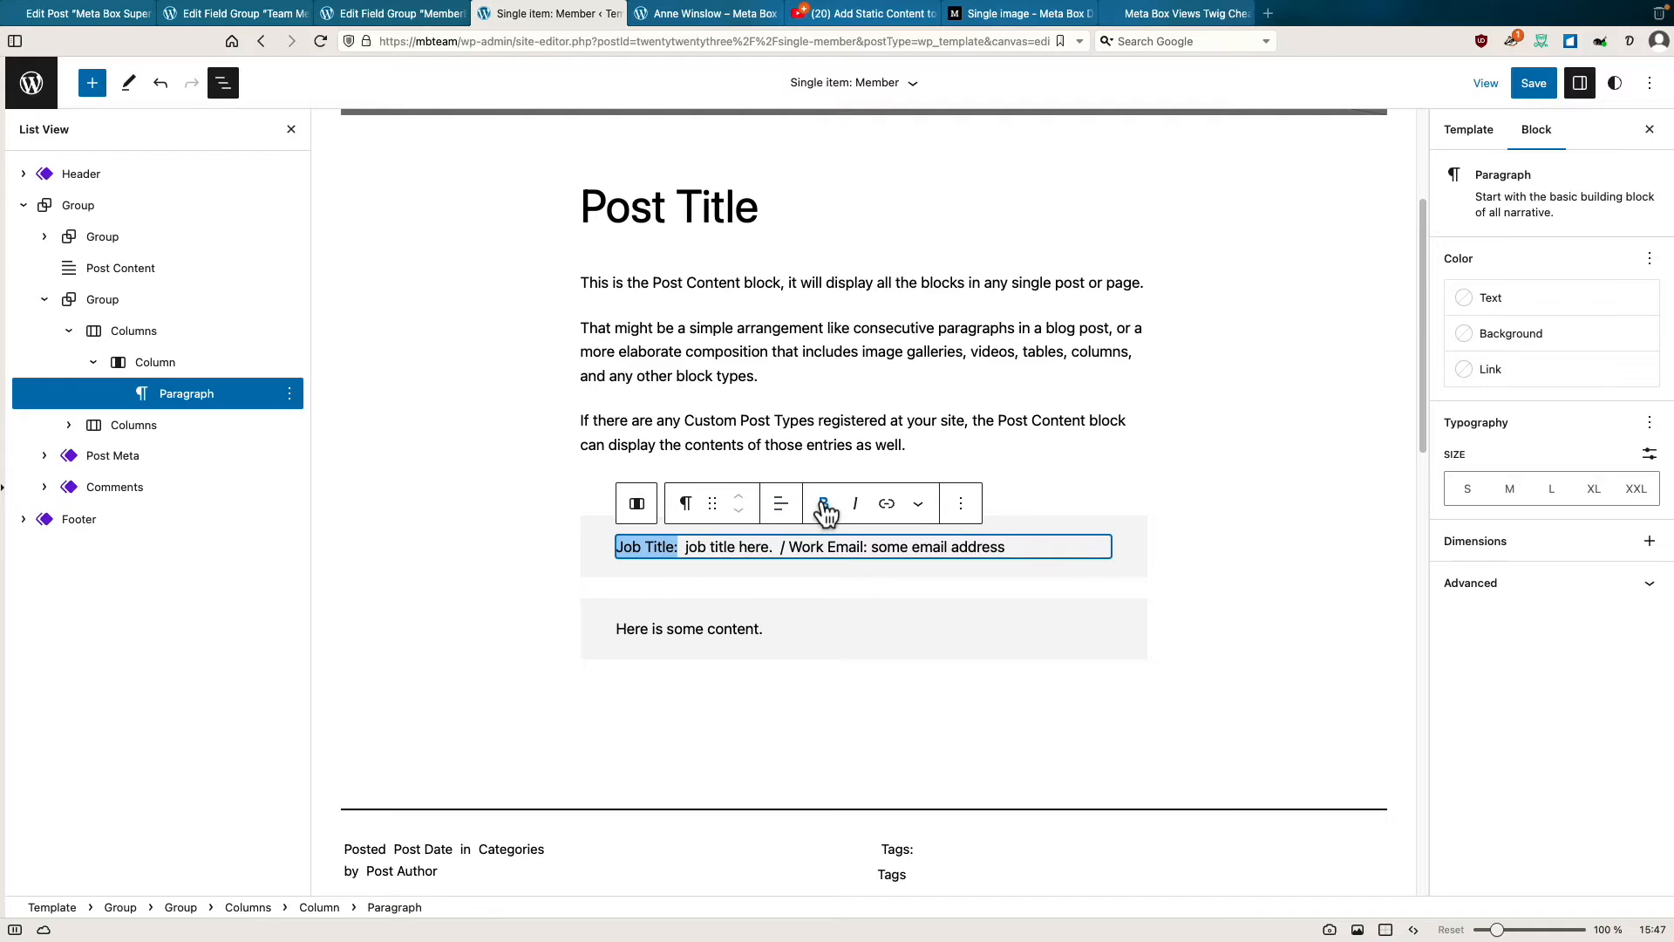
click(824, 504)
drag(871, 549, 797, 552)
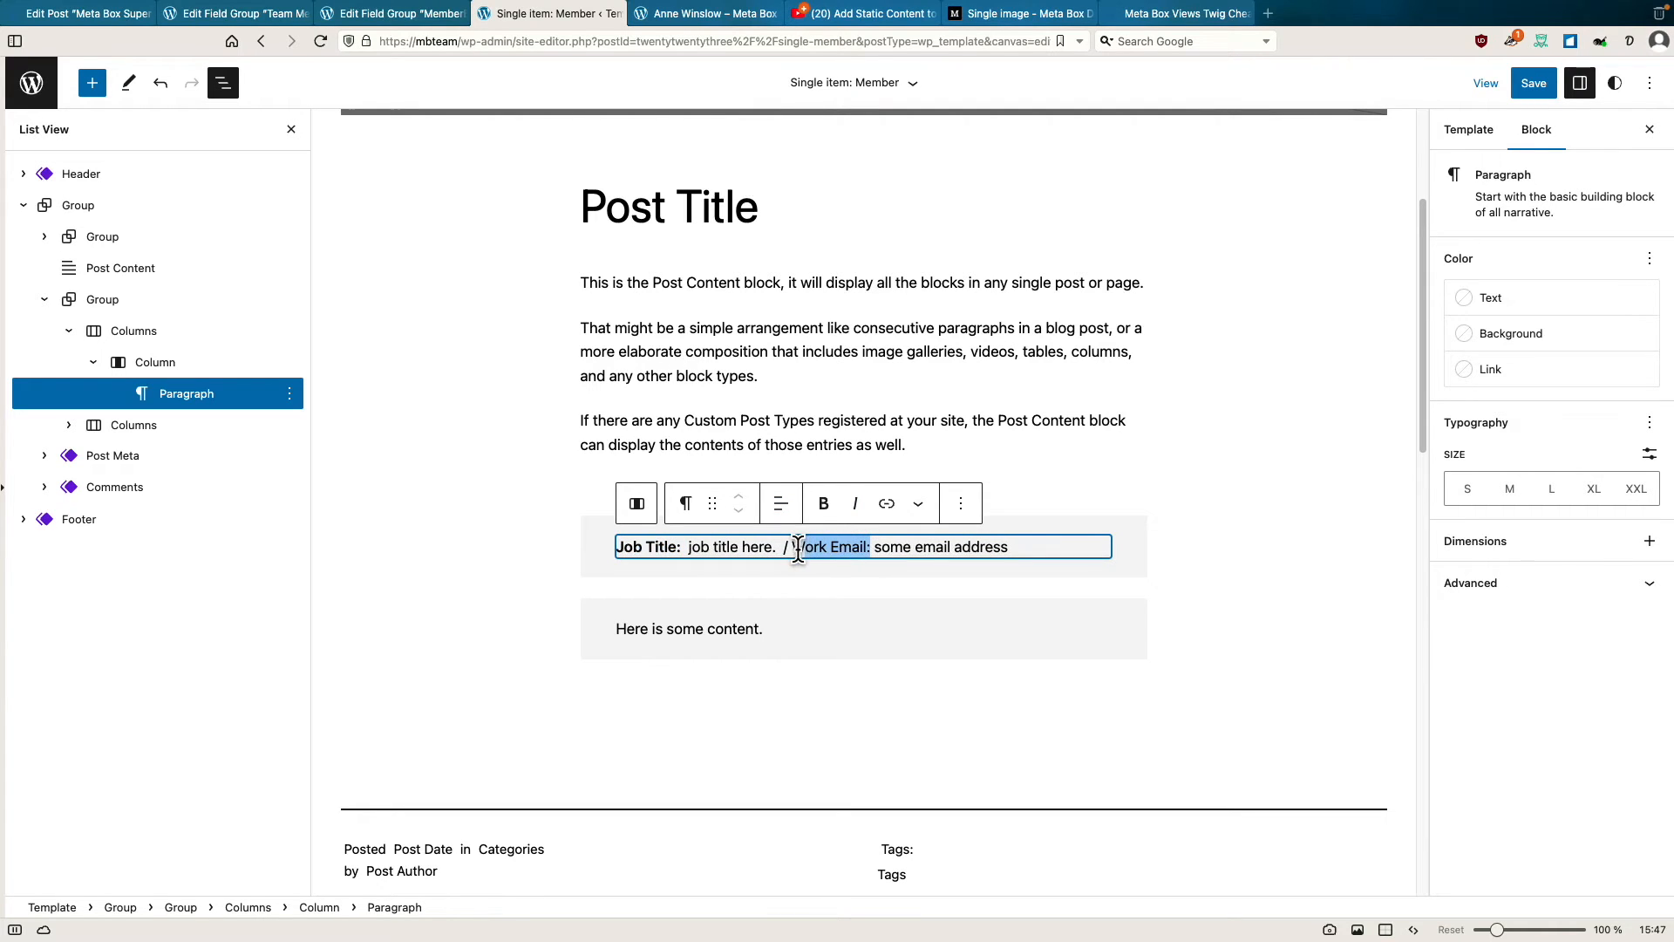
click(823, 504)
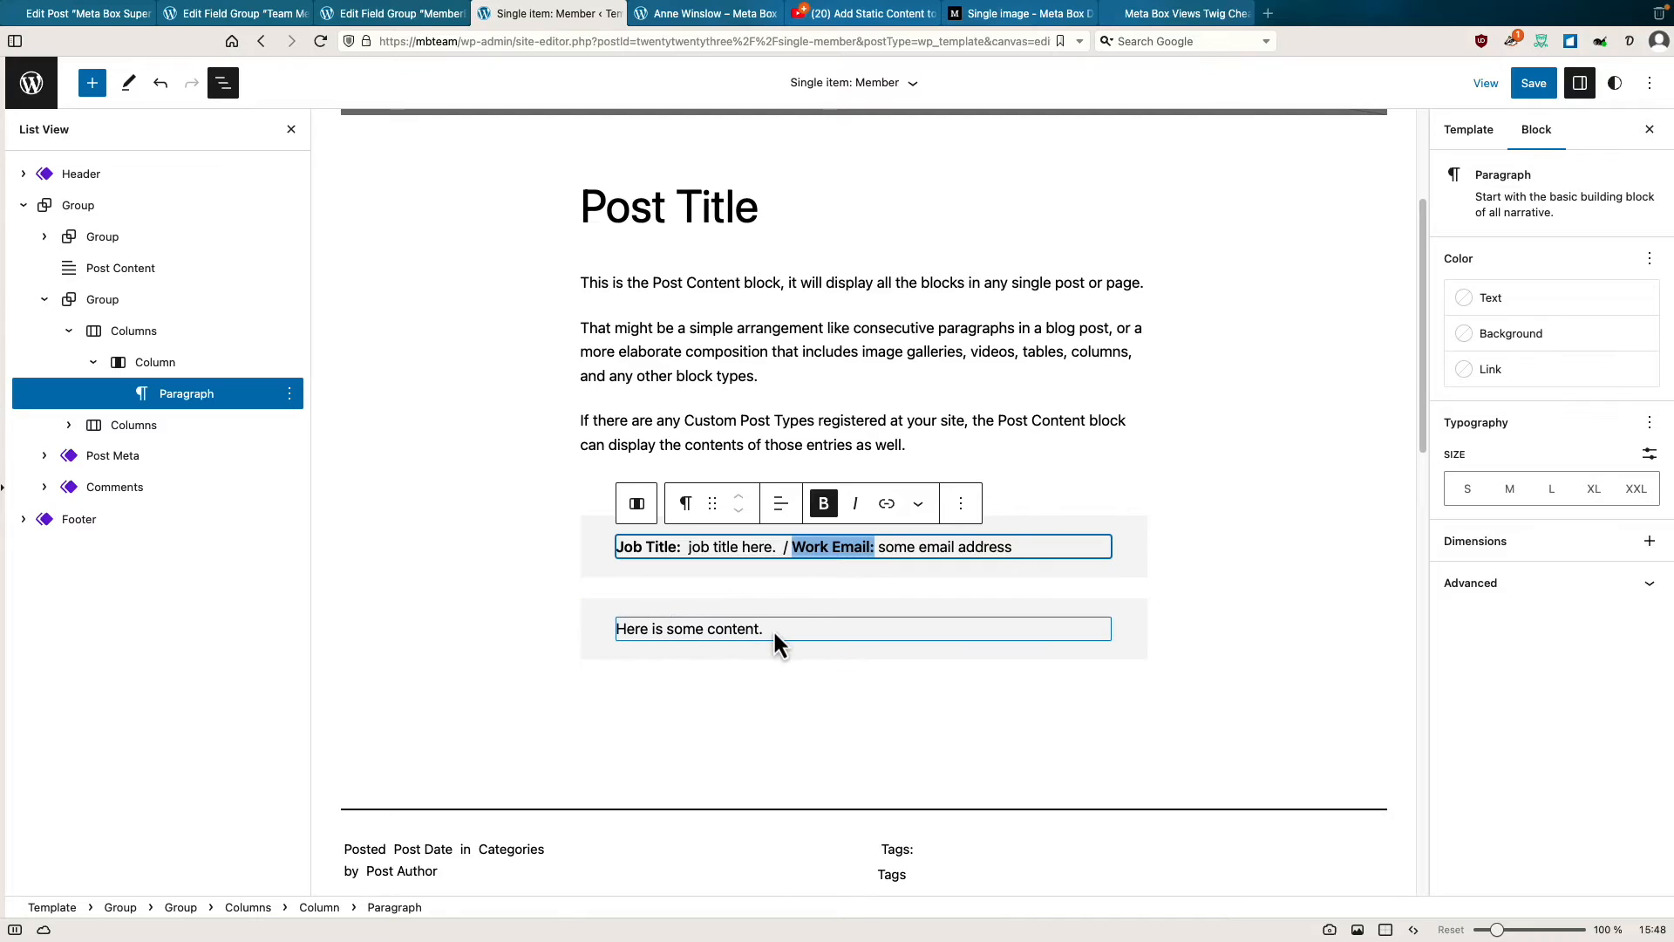
Remove the existing column from the second shaded Columns block and give the block the 33 / 66 layout.
click(68, 425)
click(186, 456)
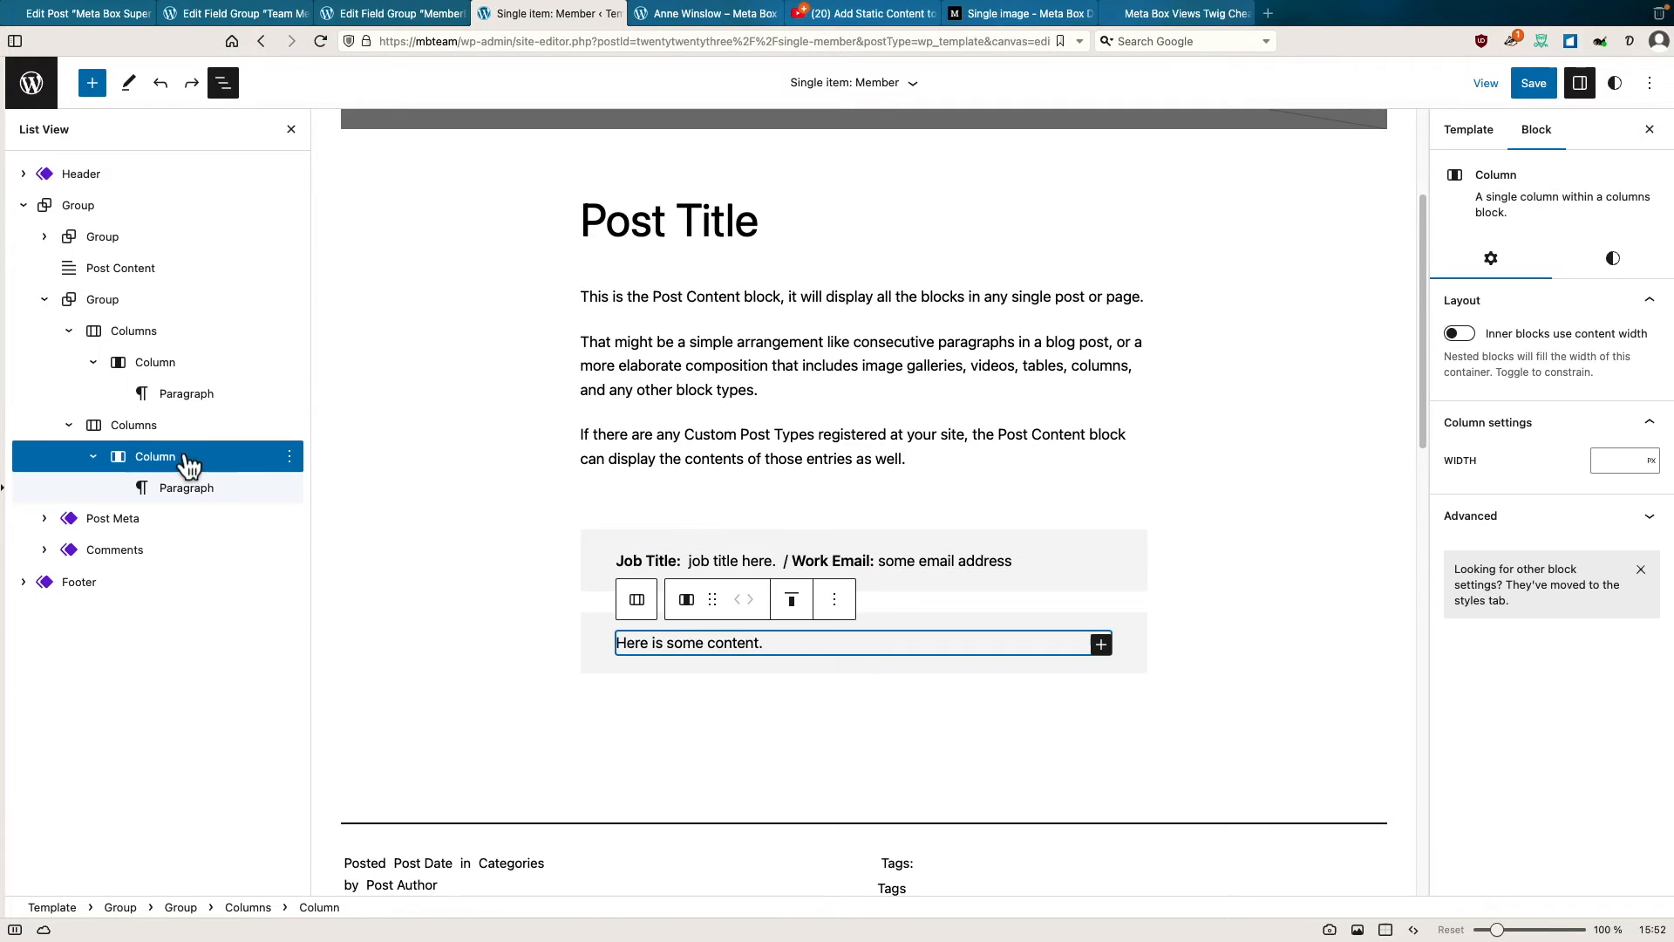
click(289, 456)
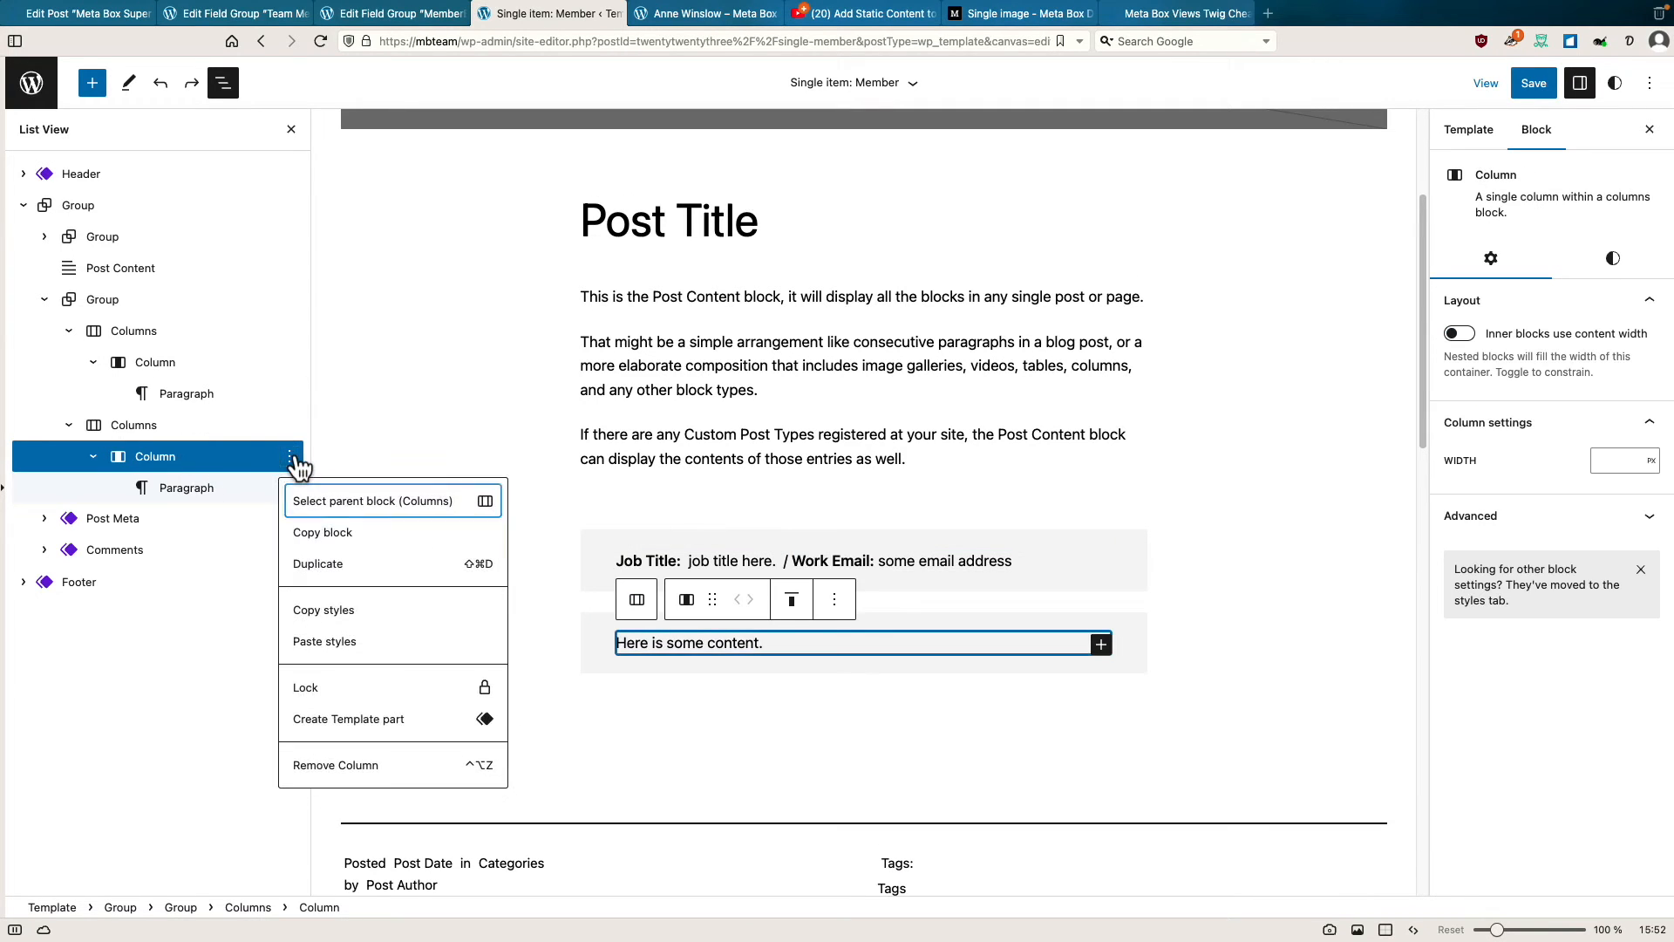
click(332, 765)
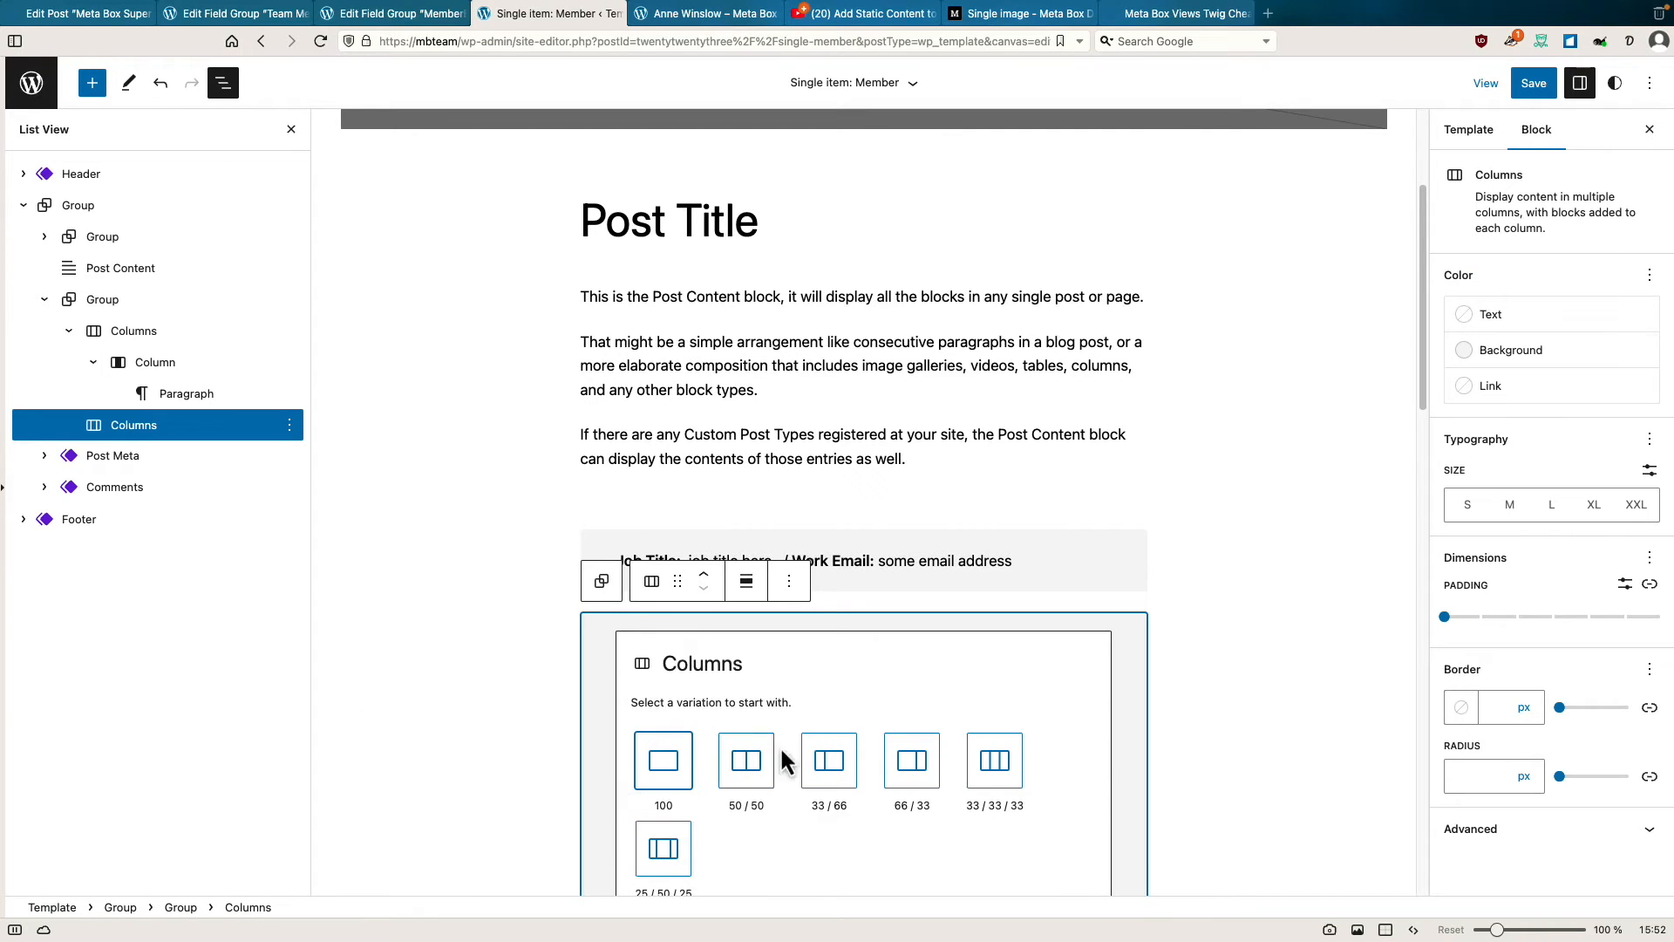
click(831, 762)
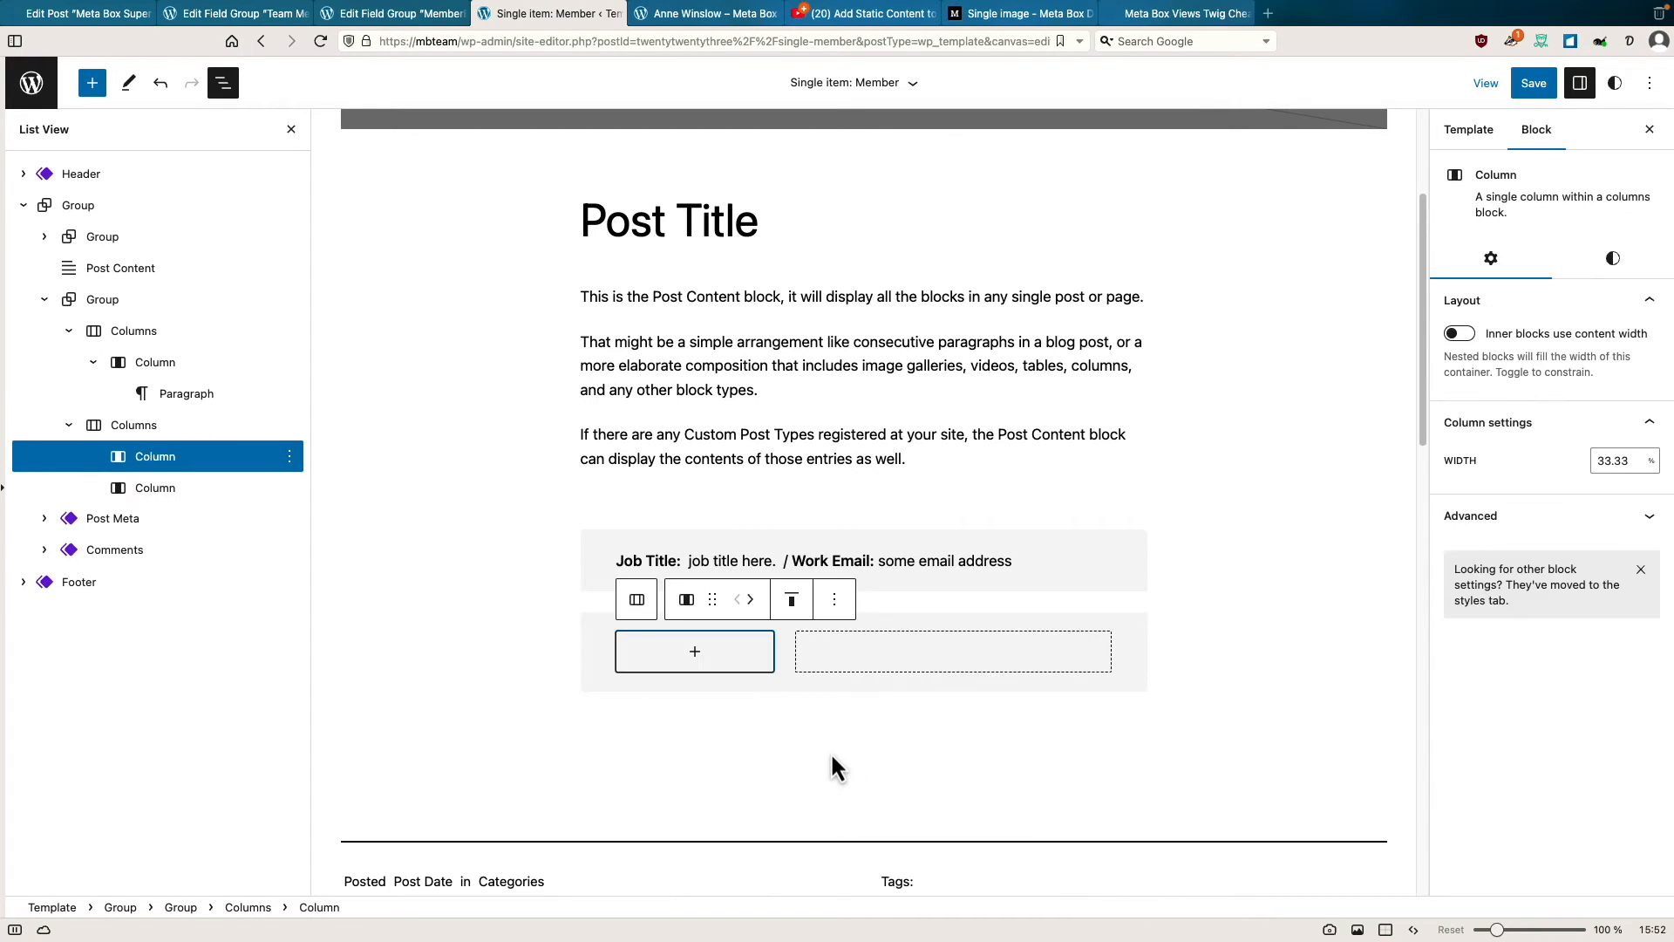
Add an Image block to the narrow column and fill it with lucky-profile.jpg from the media library.
click(697, 656)
click(691, 533)
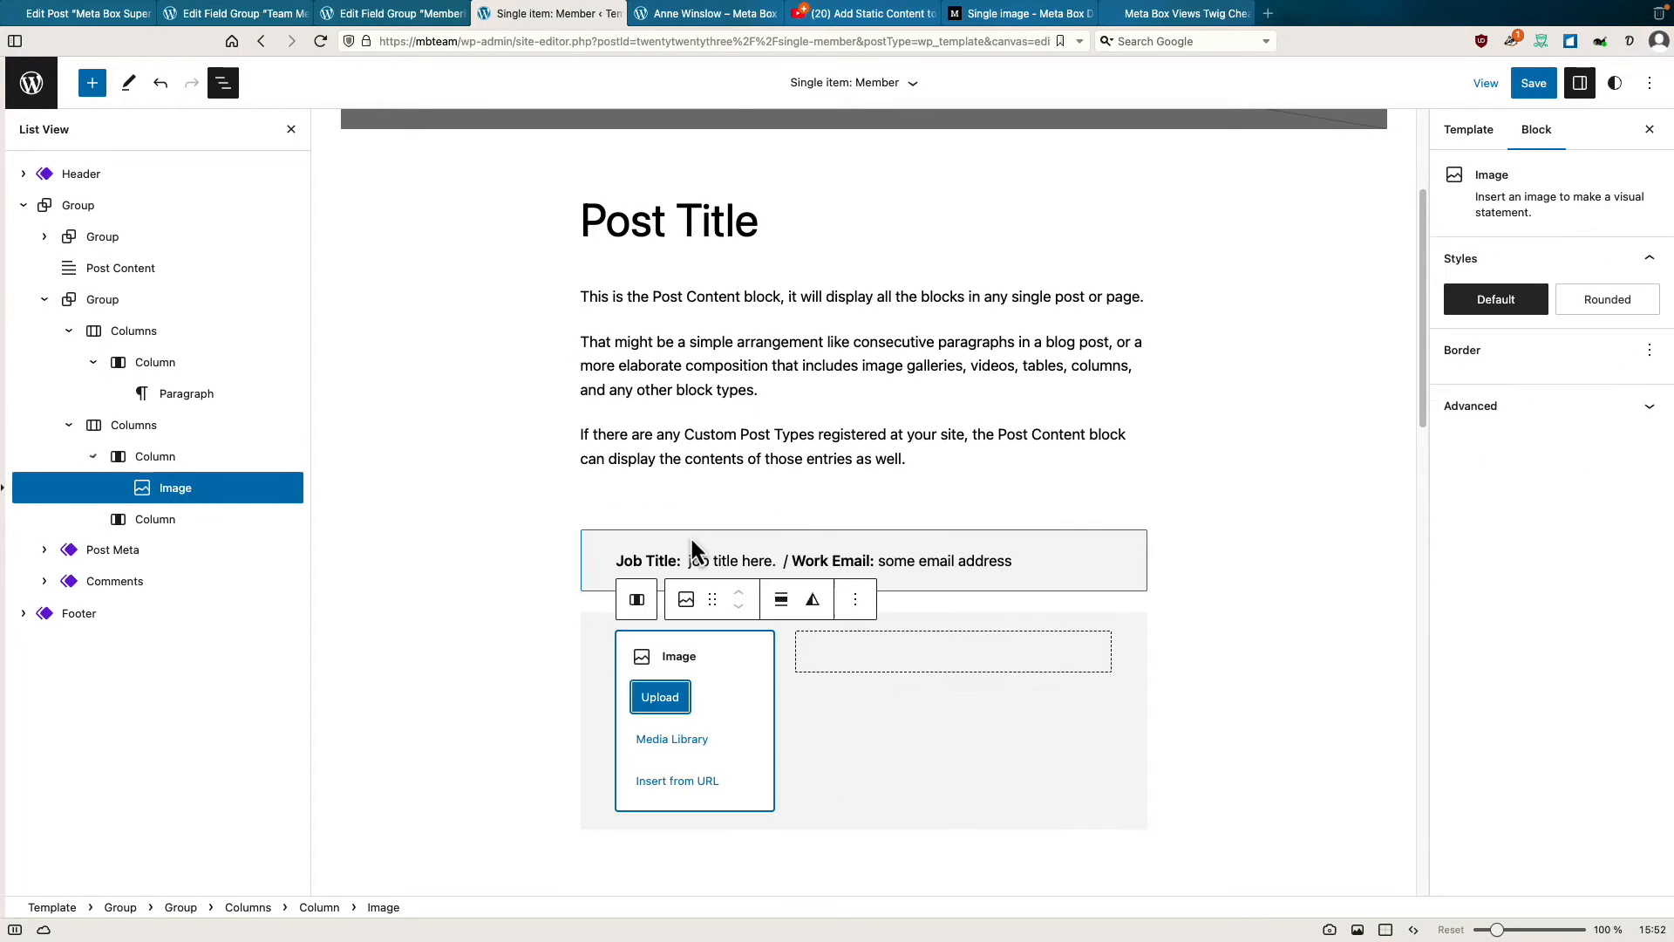
click(676, 740)
click(402, 443)
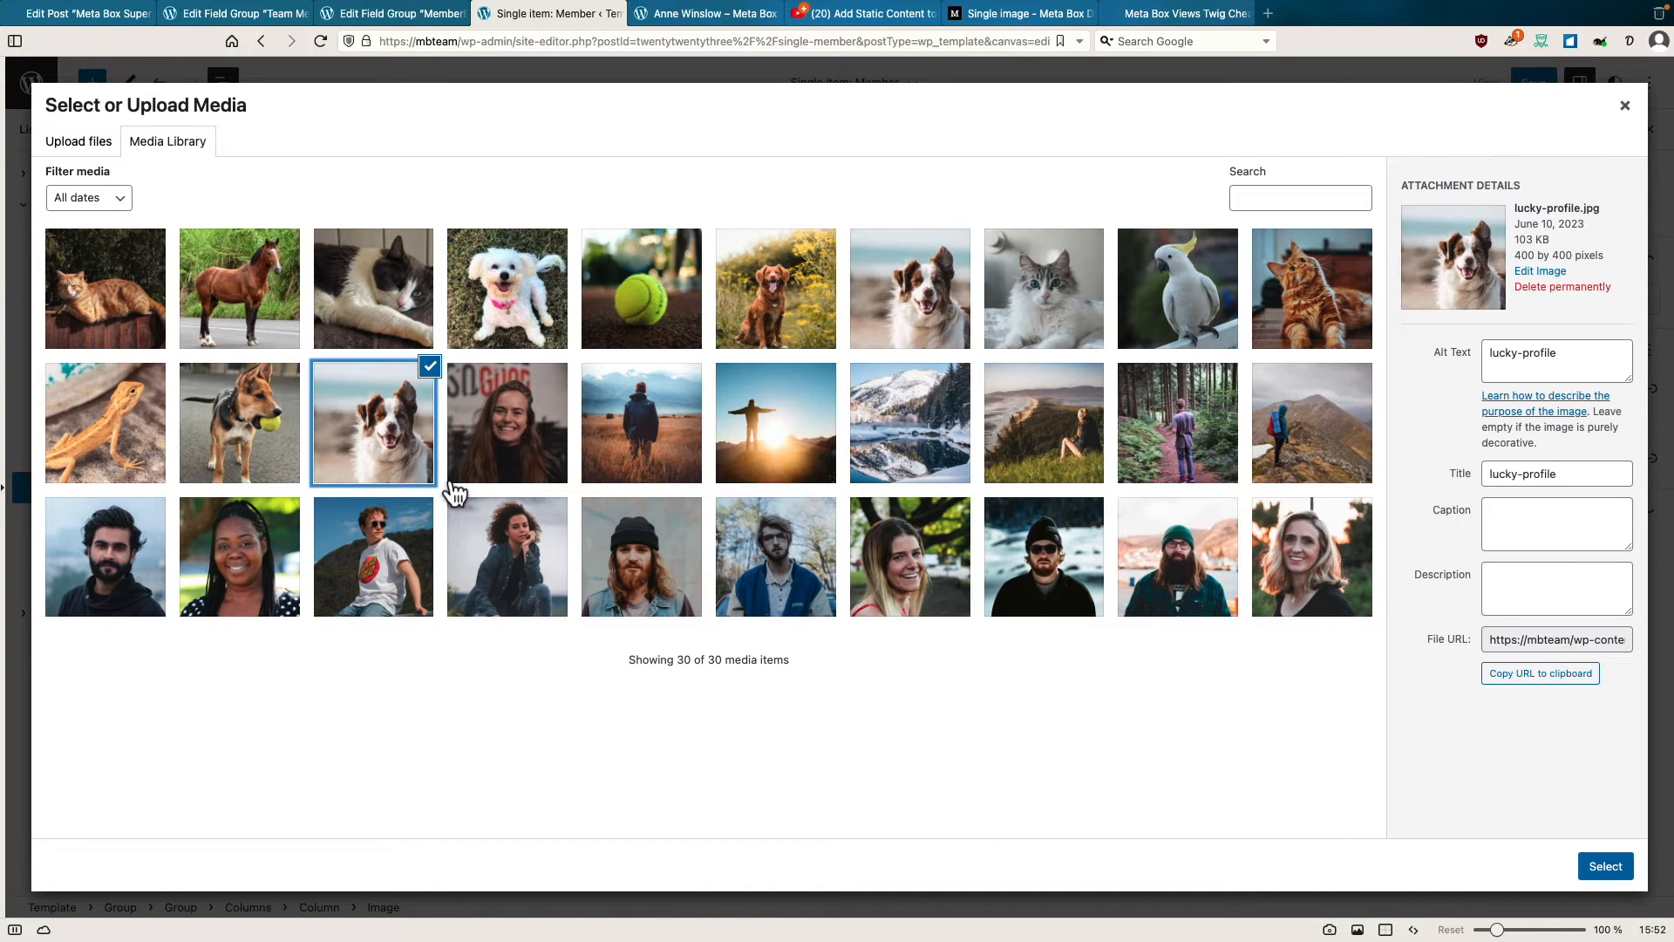
click(1602, 865)
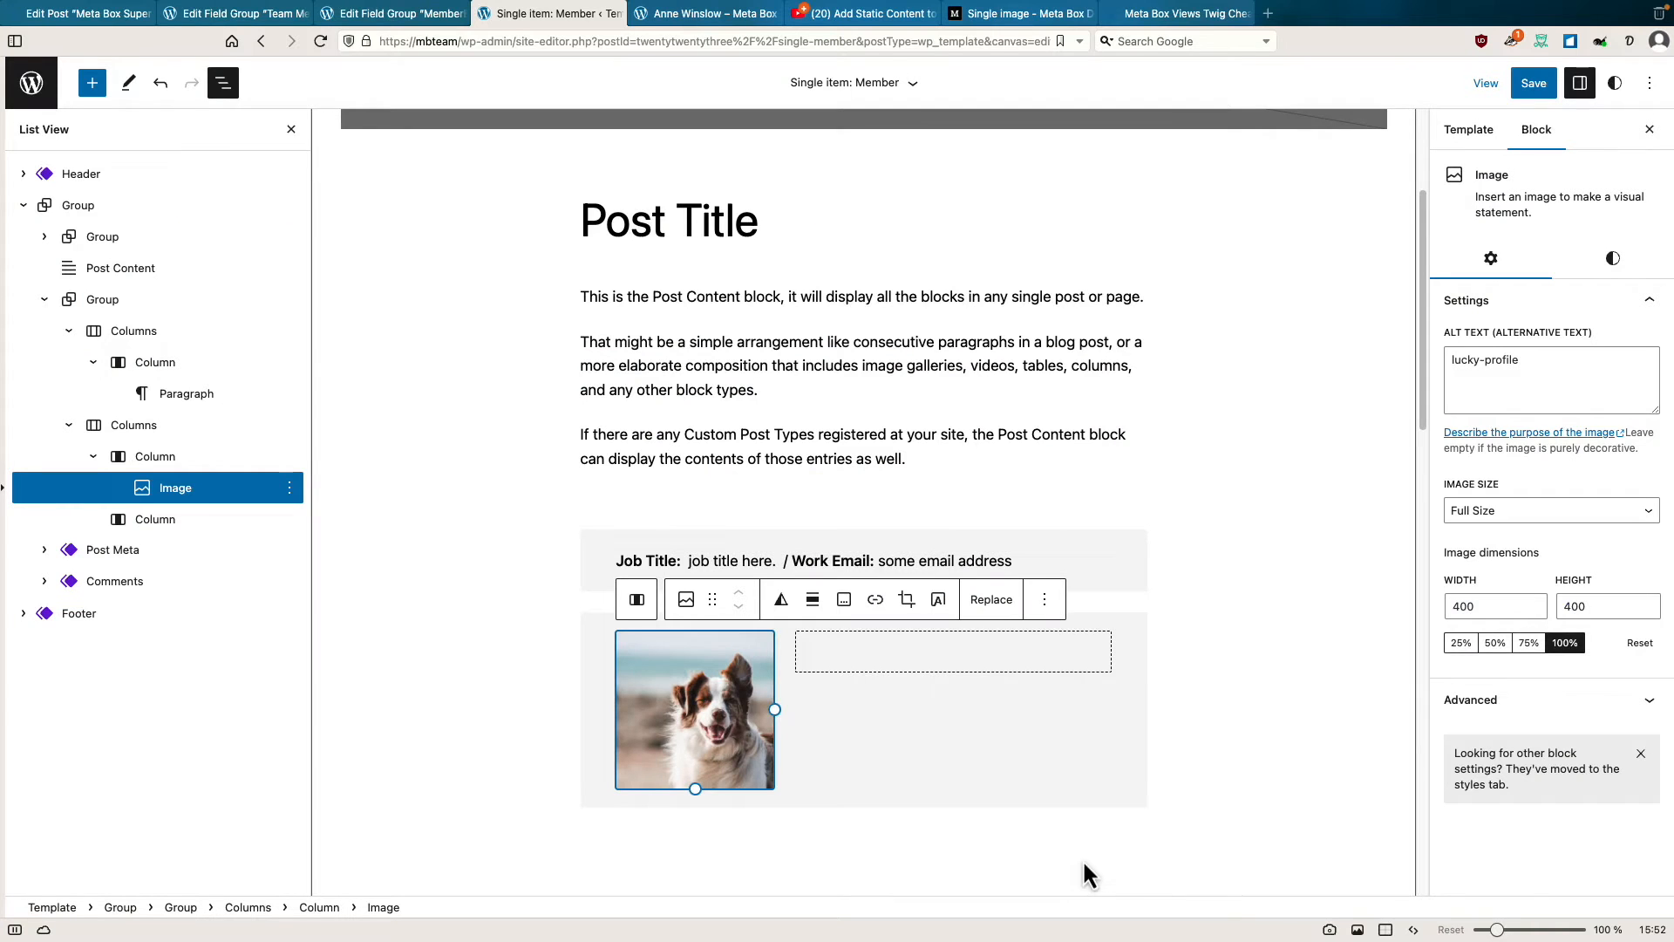
Set the dog image's width and height to 130 each.
drag(1484, 606, 1444, 608)
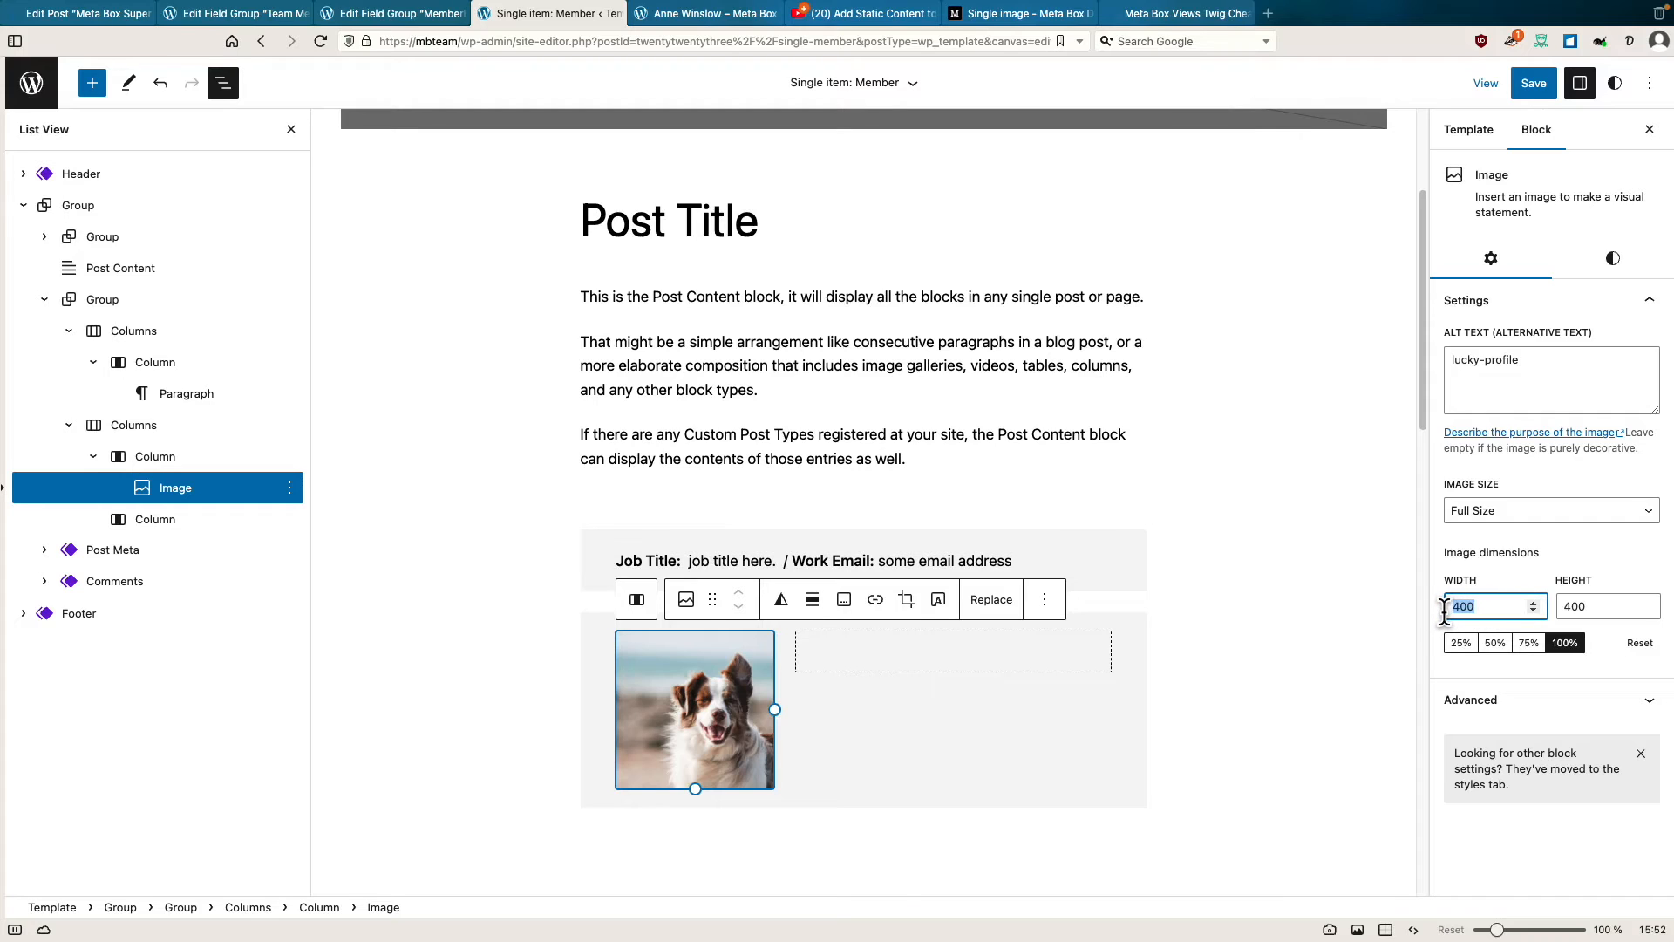
text(130)
drag(1590, 608, 1561, 609)
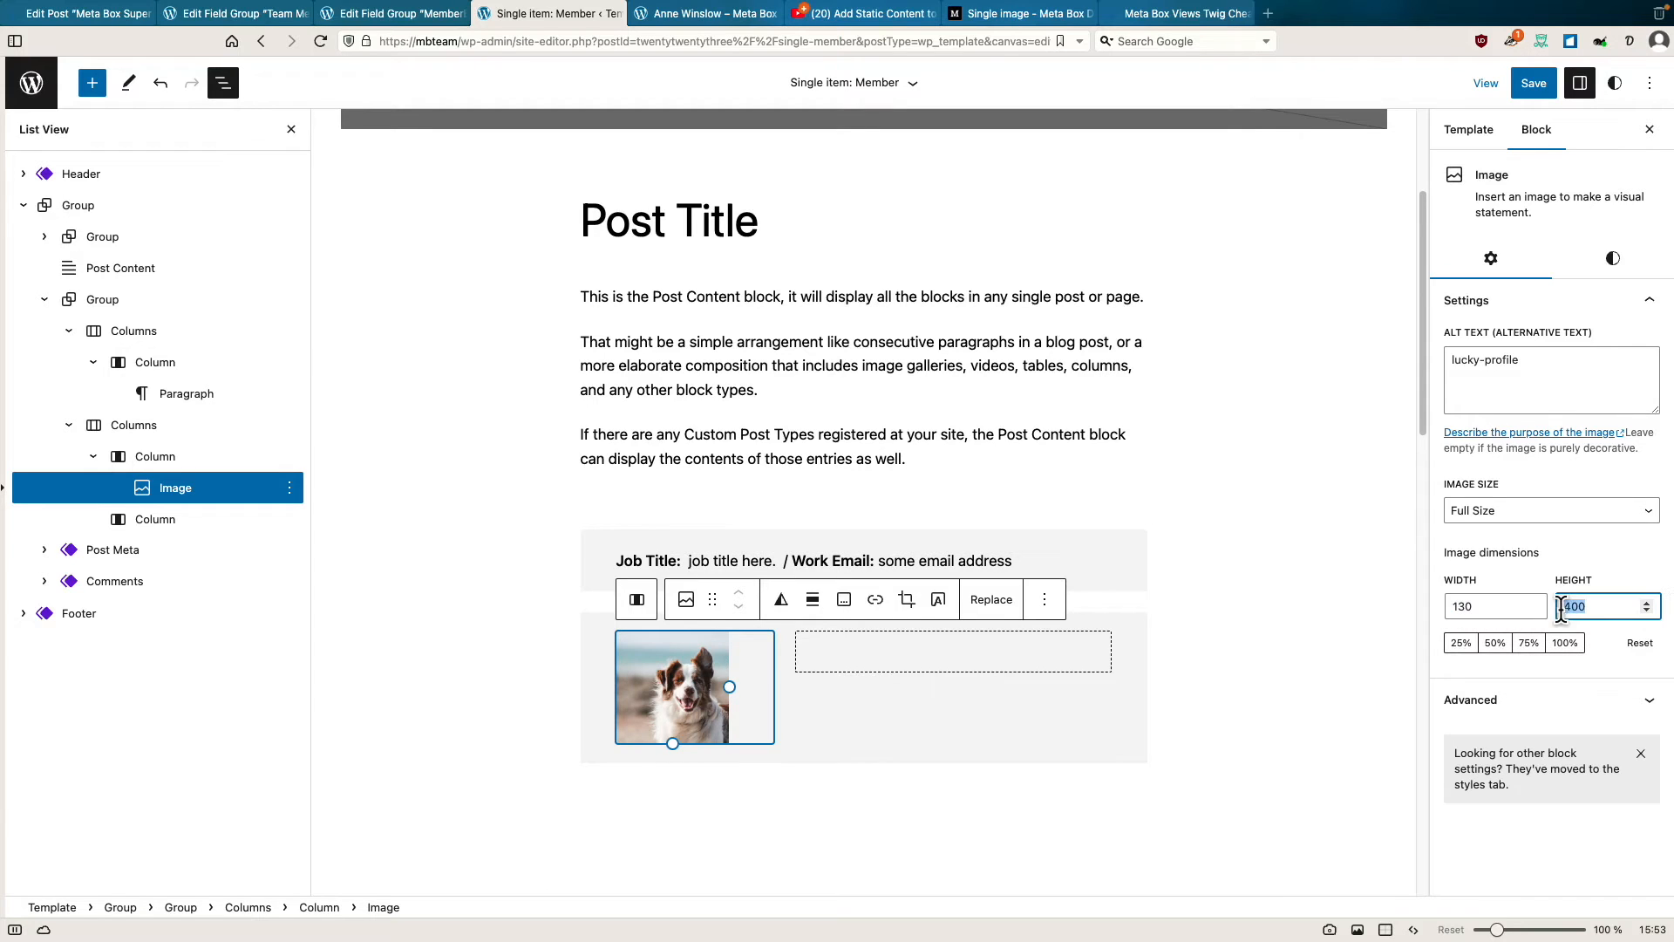
text(130)
Align the dog image to the center and add the caption "Lucky".
click(814, 600)
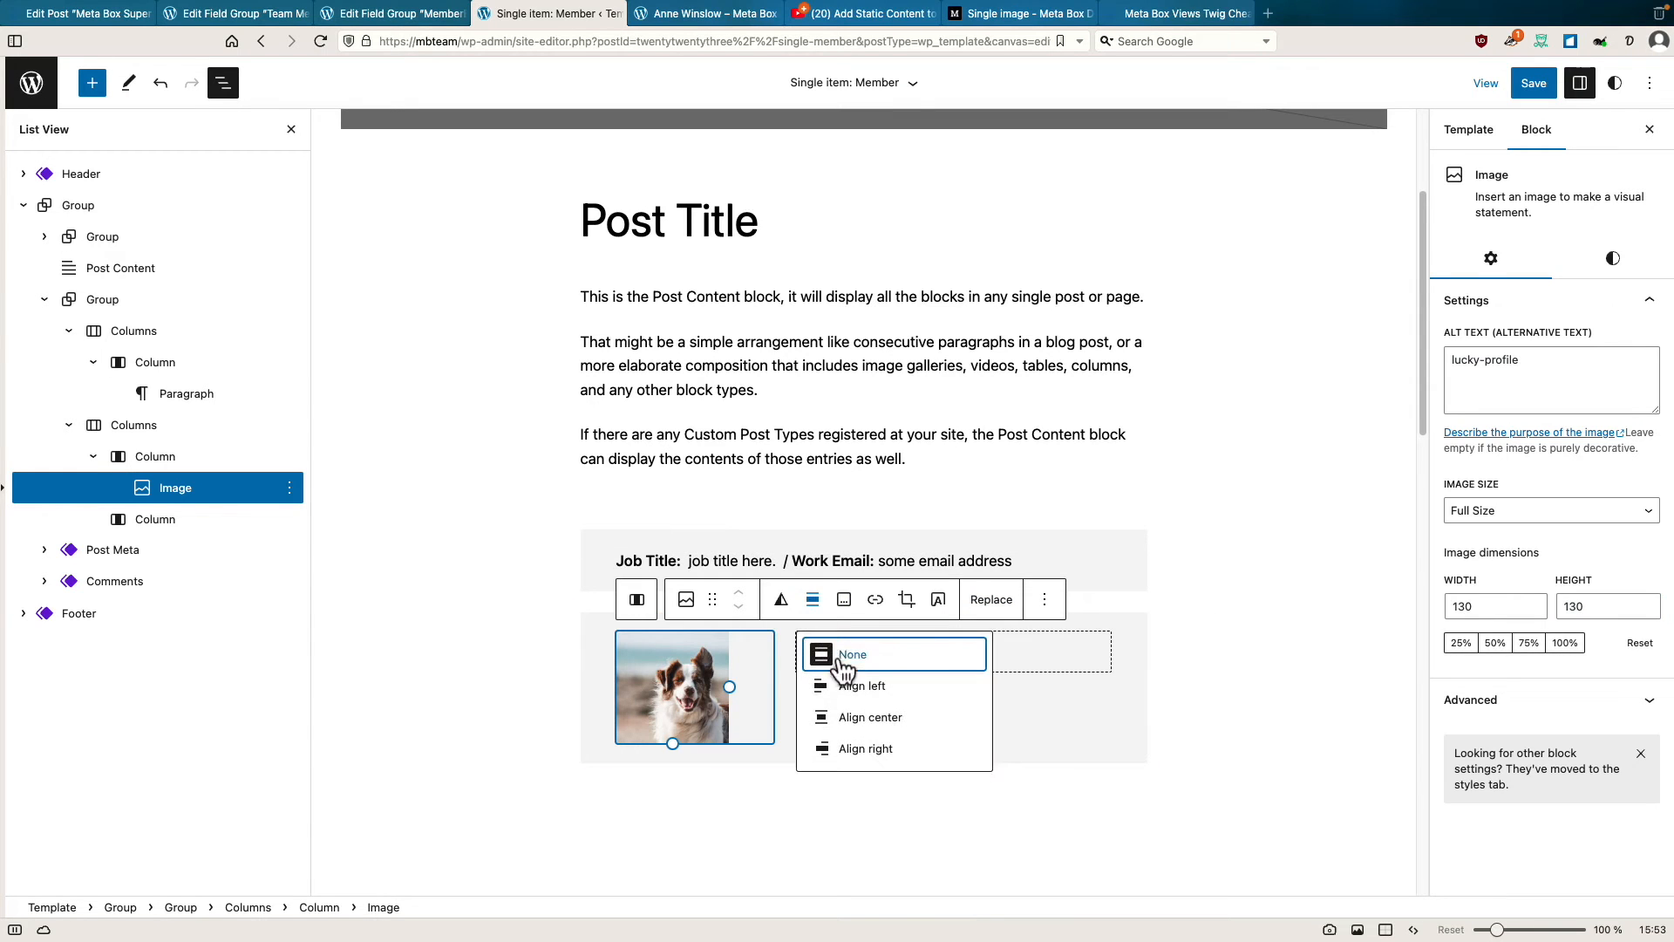
click(847, 718)
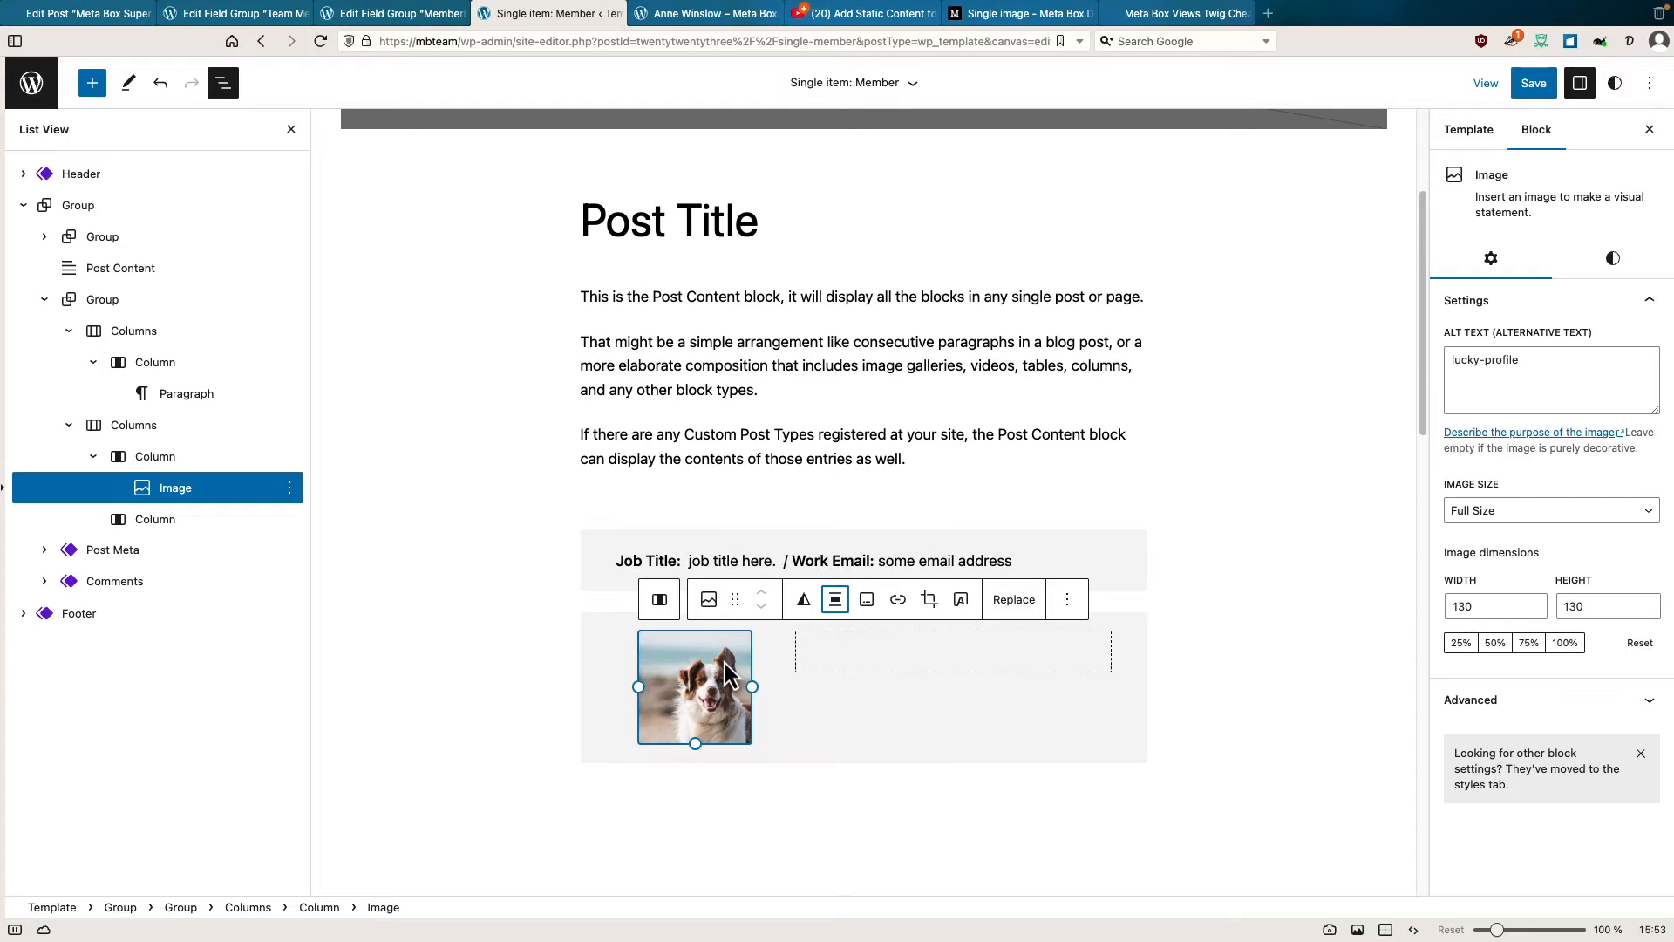
click(866, 599)
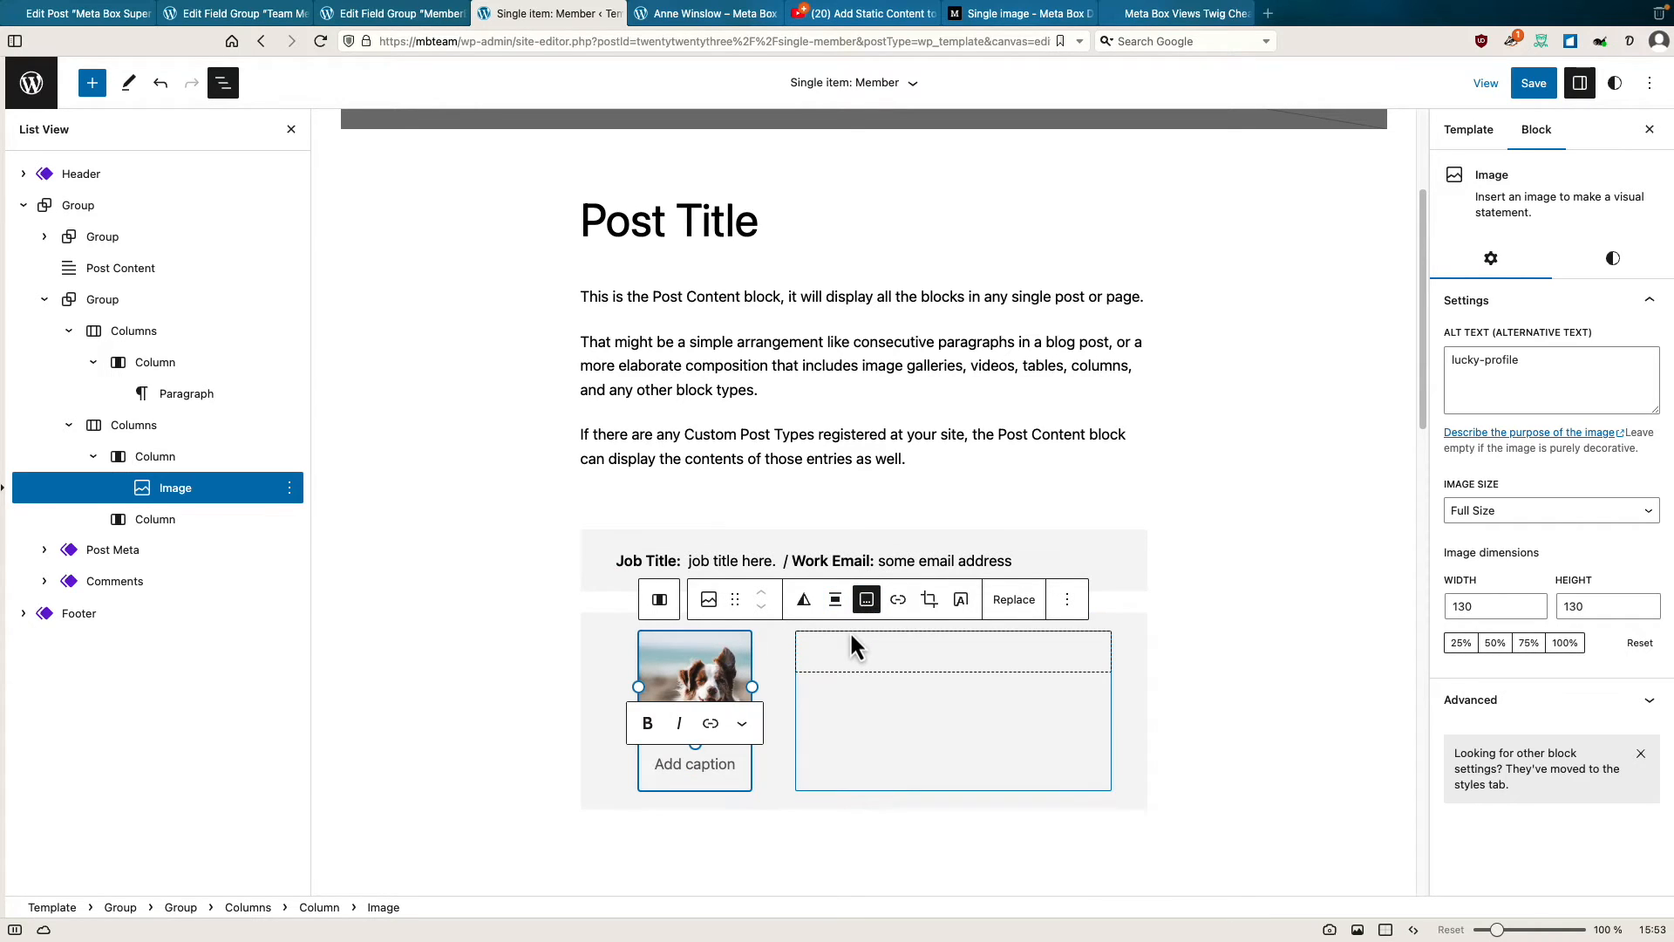
text(Lucky)
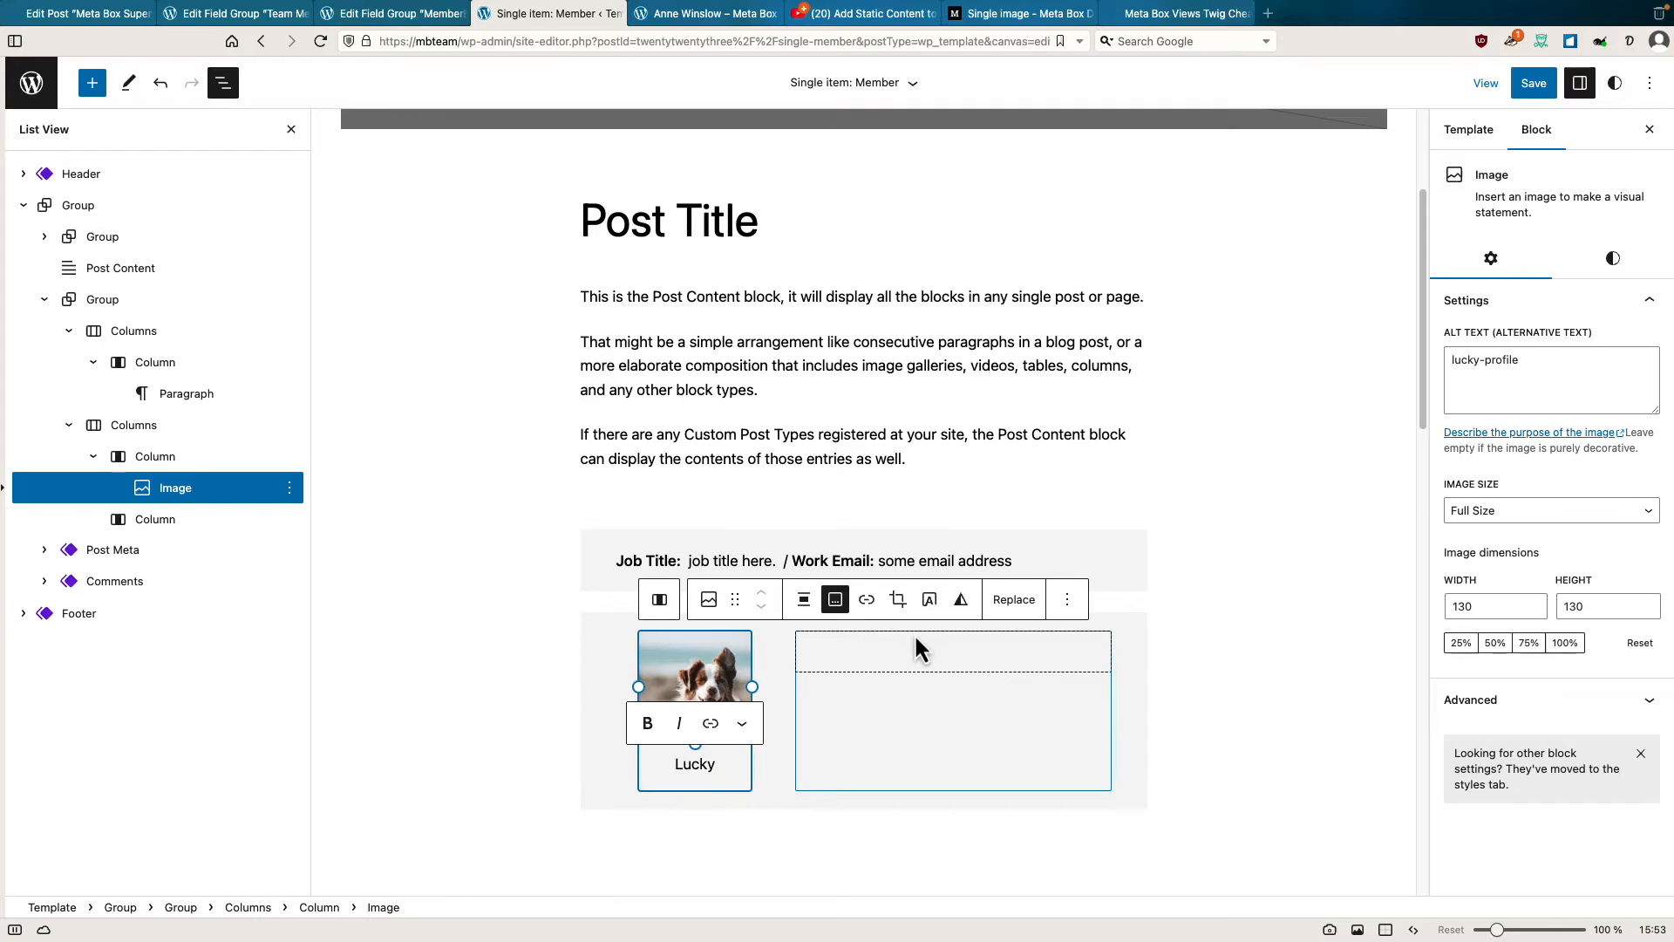
Add a paragraph to the 66% column reading "Personal Blurb: some info here".
click(950, 662)
click(953, 660)
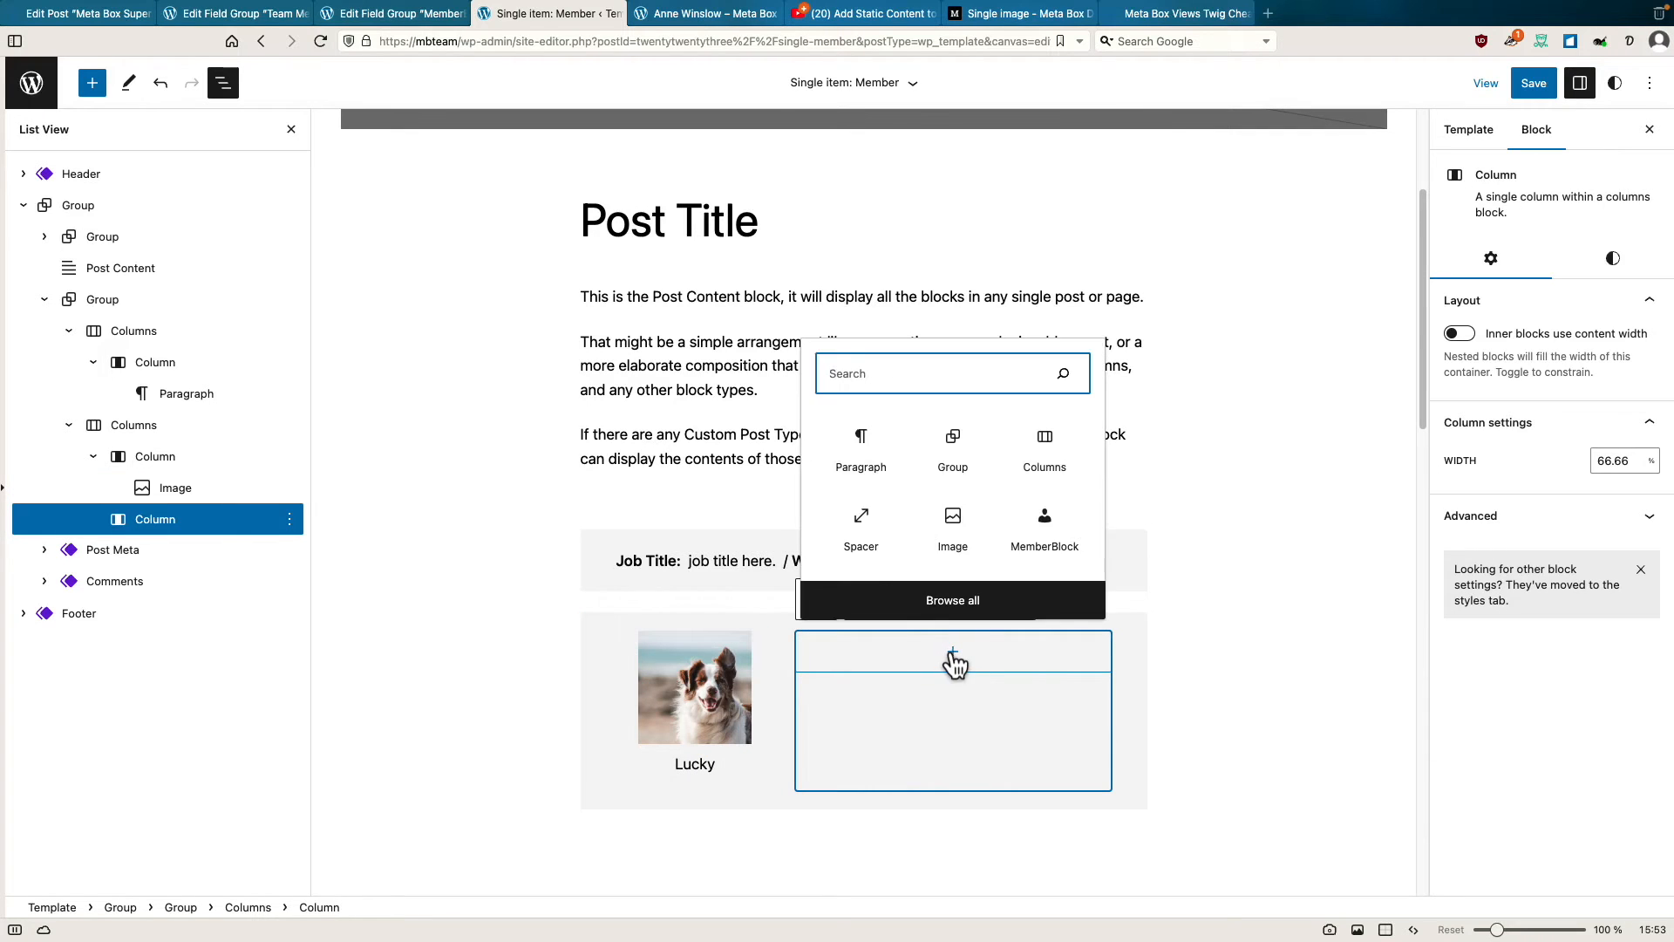
click(859, 469)
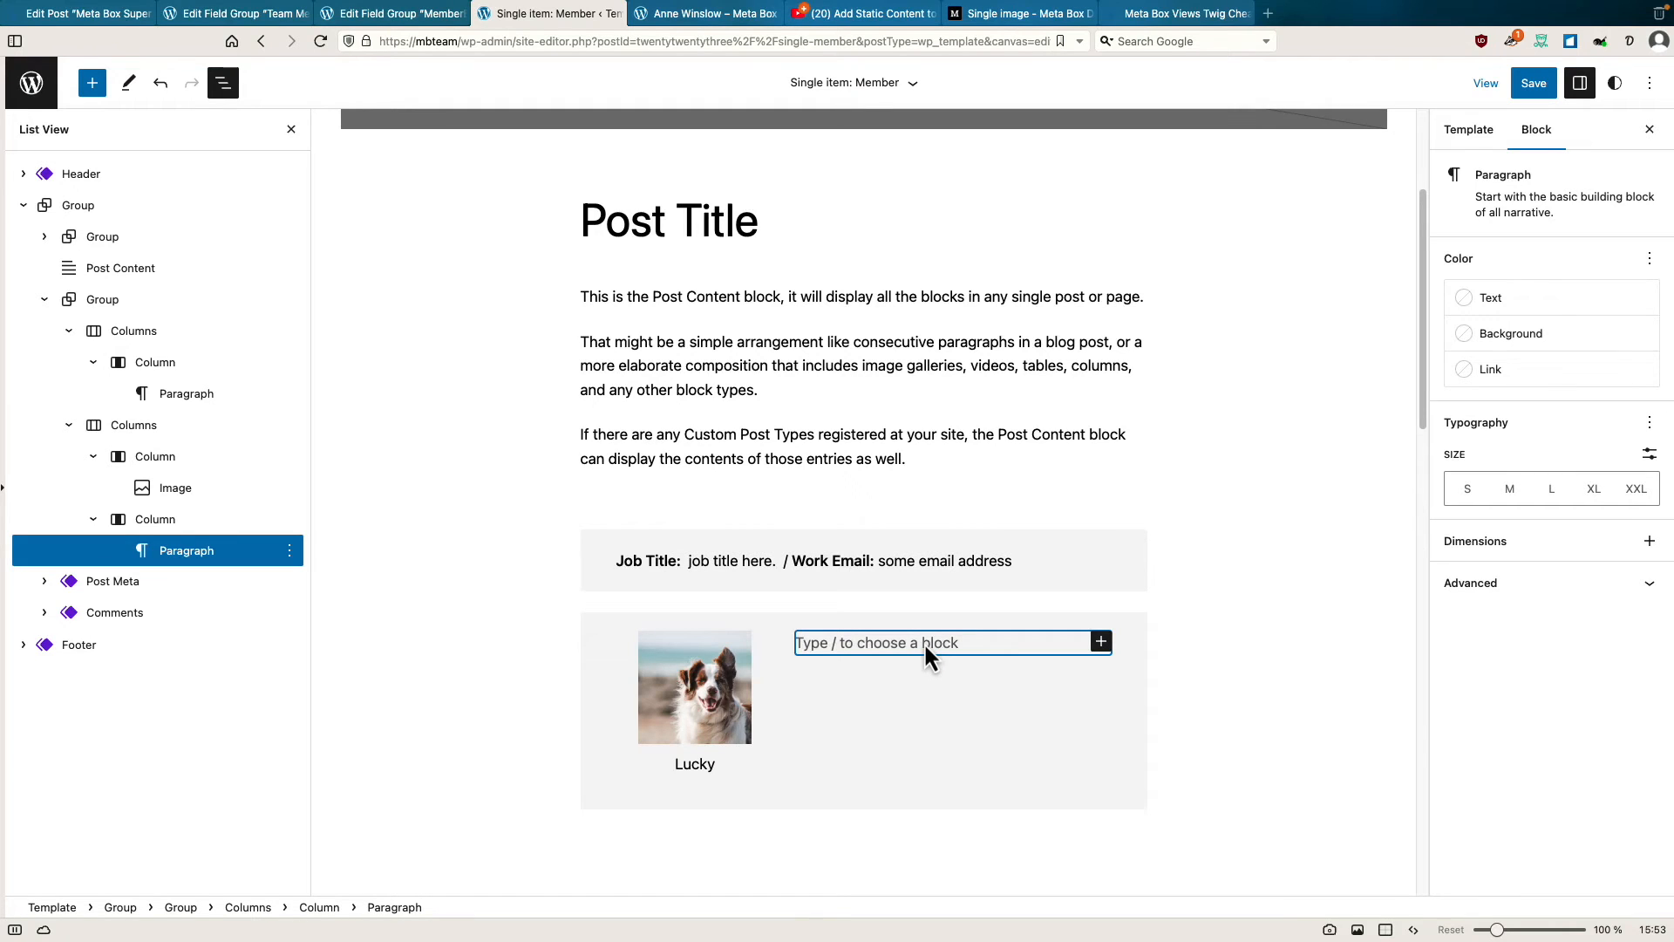
text(Personal Blurb:  so)
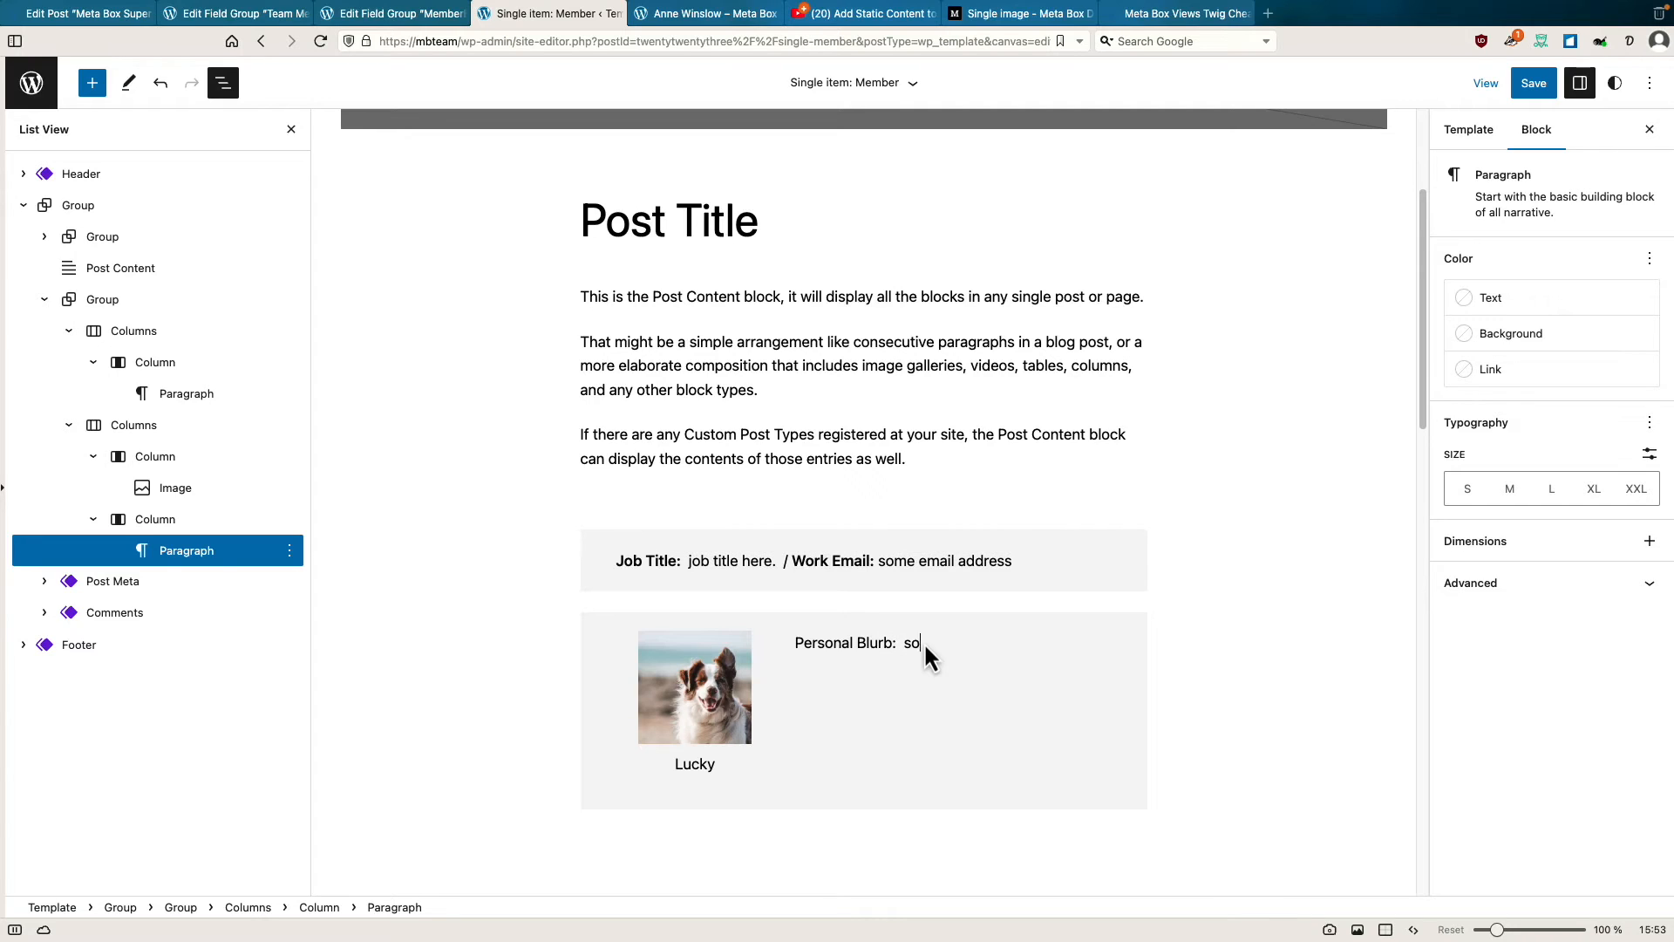
text(me info here)
Add a second paragraph below the personal blurb reading "Let's connect: list of social sites".
key(Return)
text(Conta)
key(BackSpace)
key(BackSpace)
key(BackSpace)
key(BackSpace)
key(BackSpace)
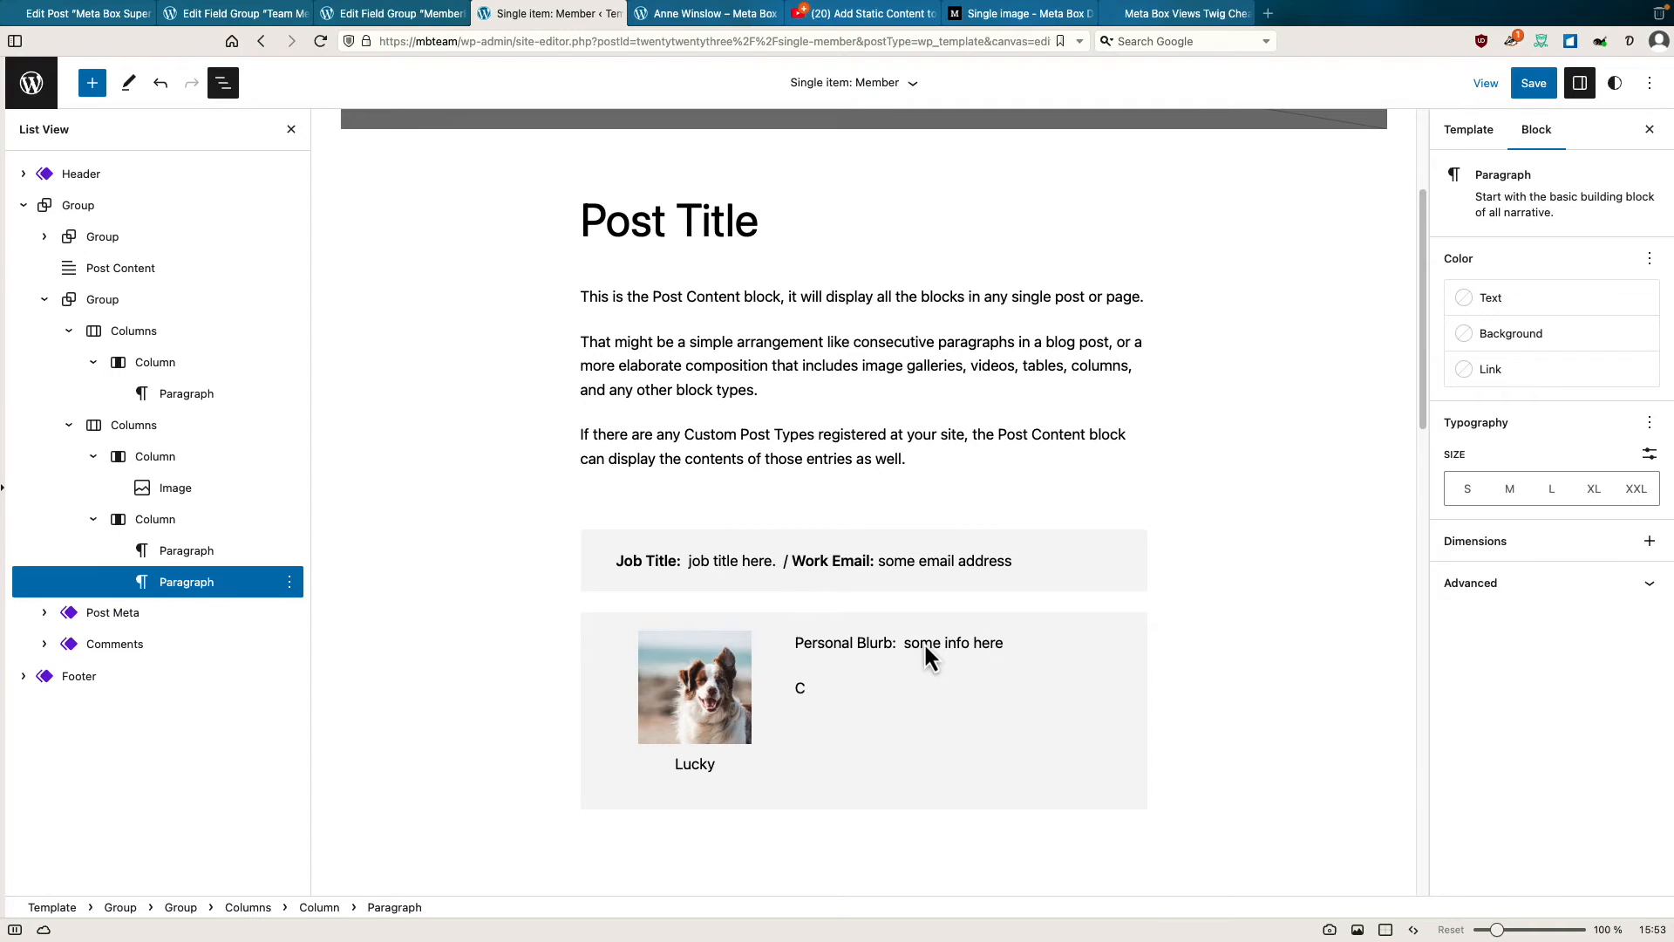
text(Let's connect:  list of social sites)
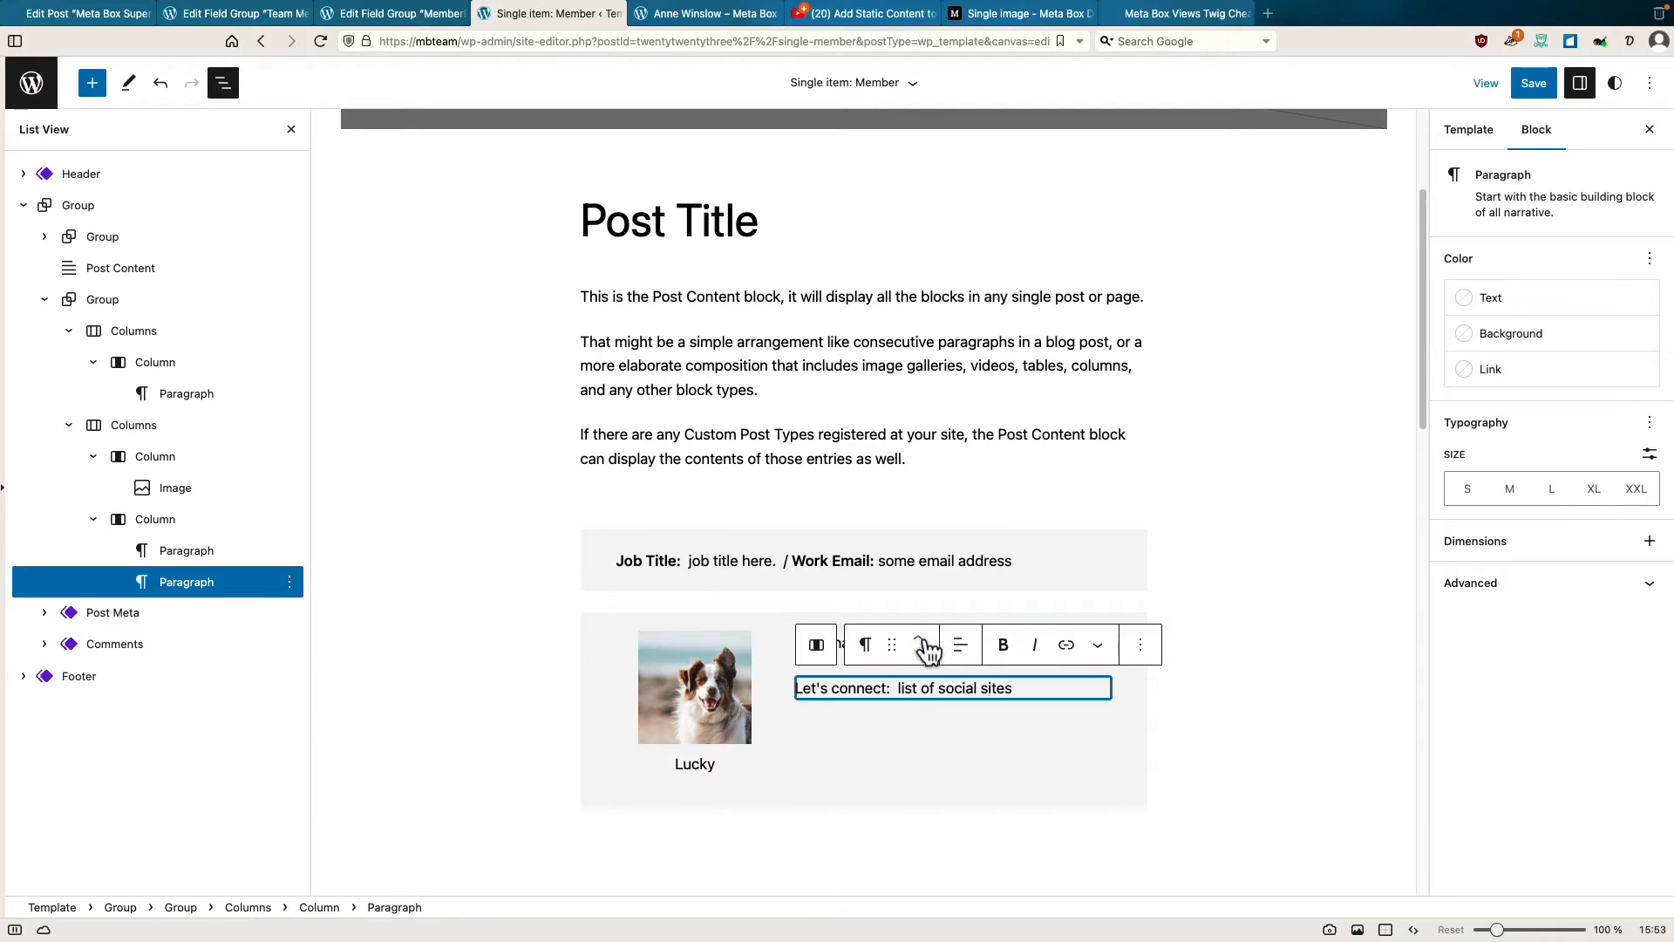
Make the labels "Let's connect:" and "Personal Blurb:" bold in the second box's paragraphs.
drag(891, 688, 790, 688)
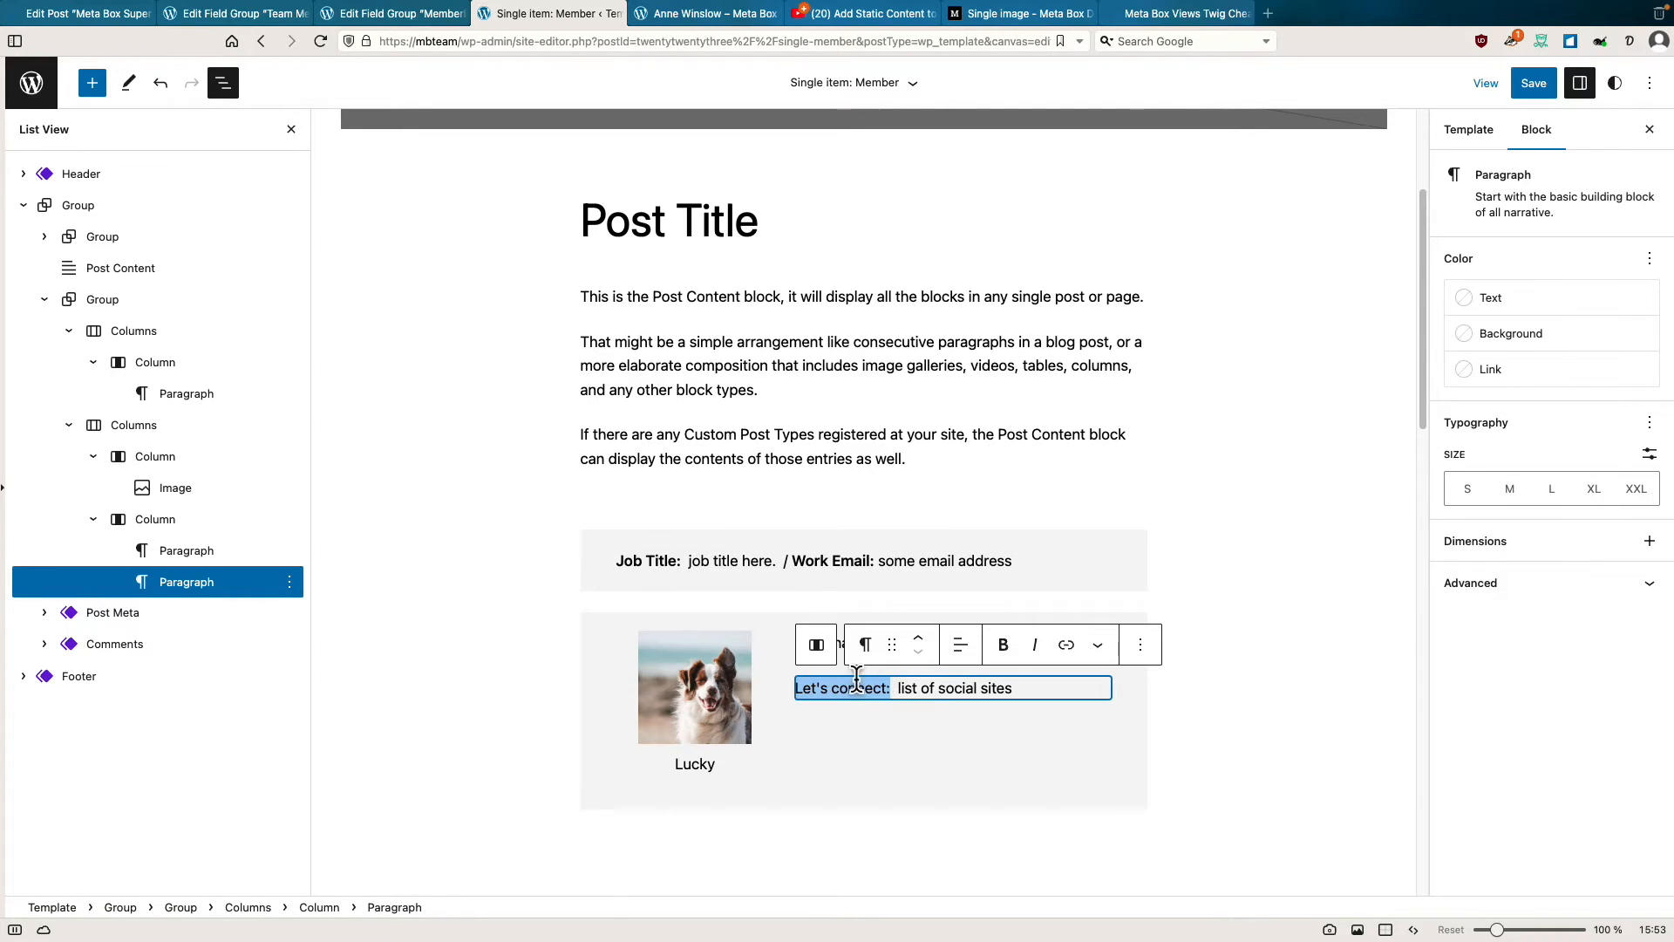
click(1003, 649)
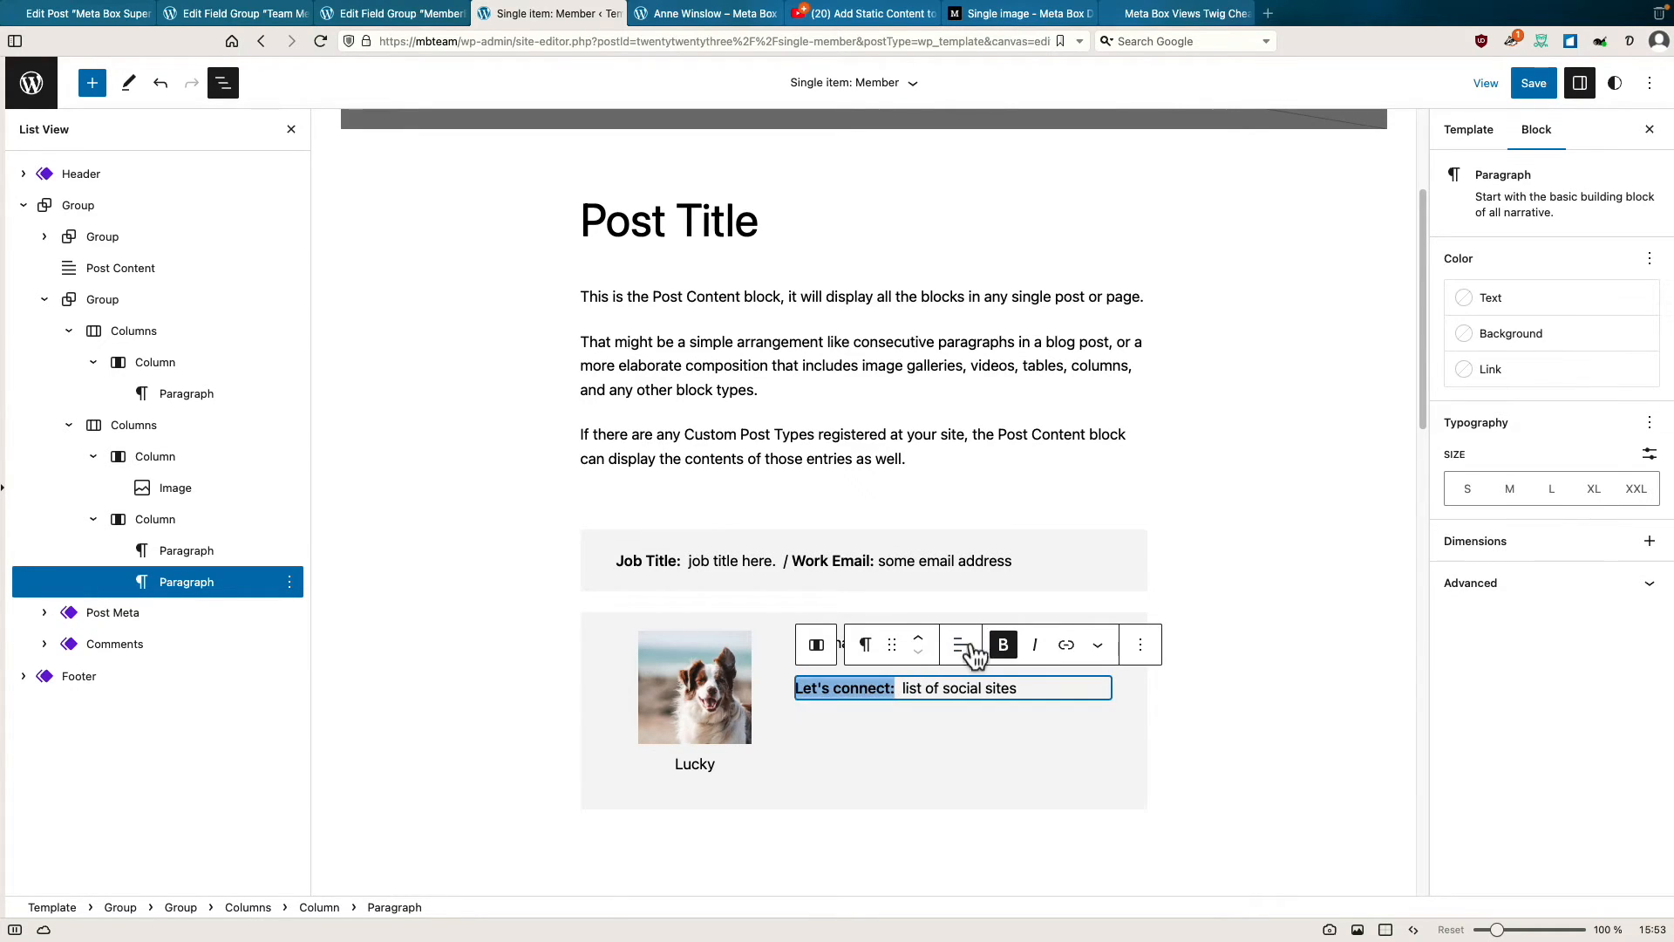
click(865, 619)
drag(896, 643, 791, 647)
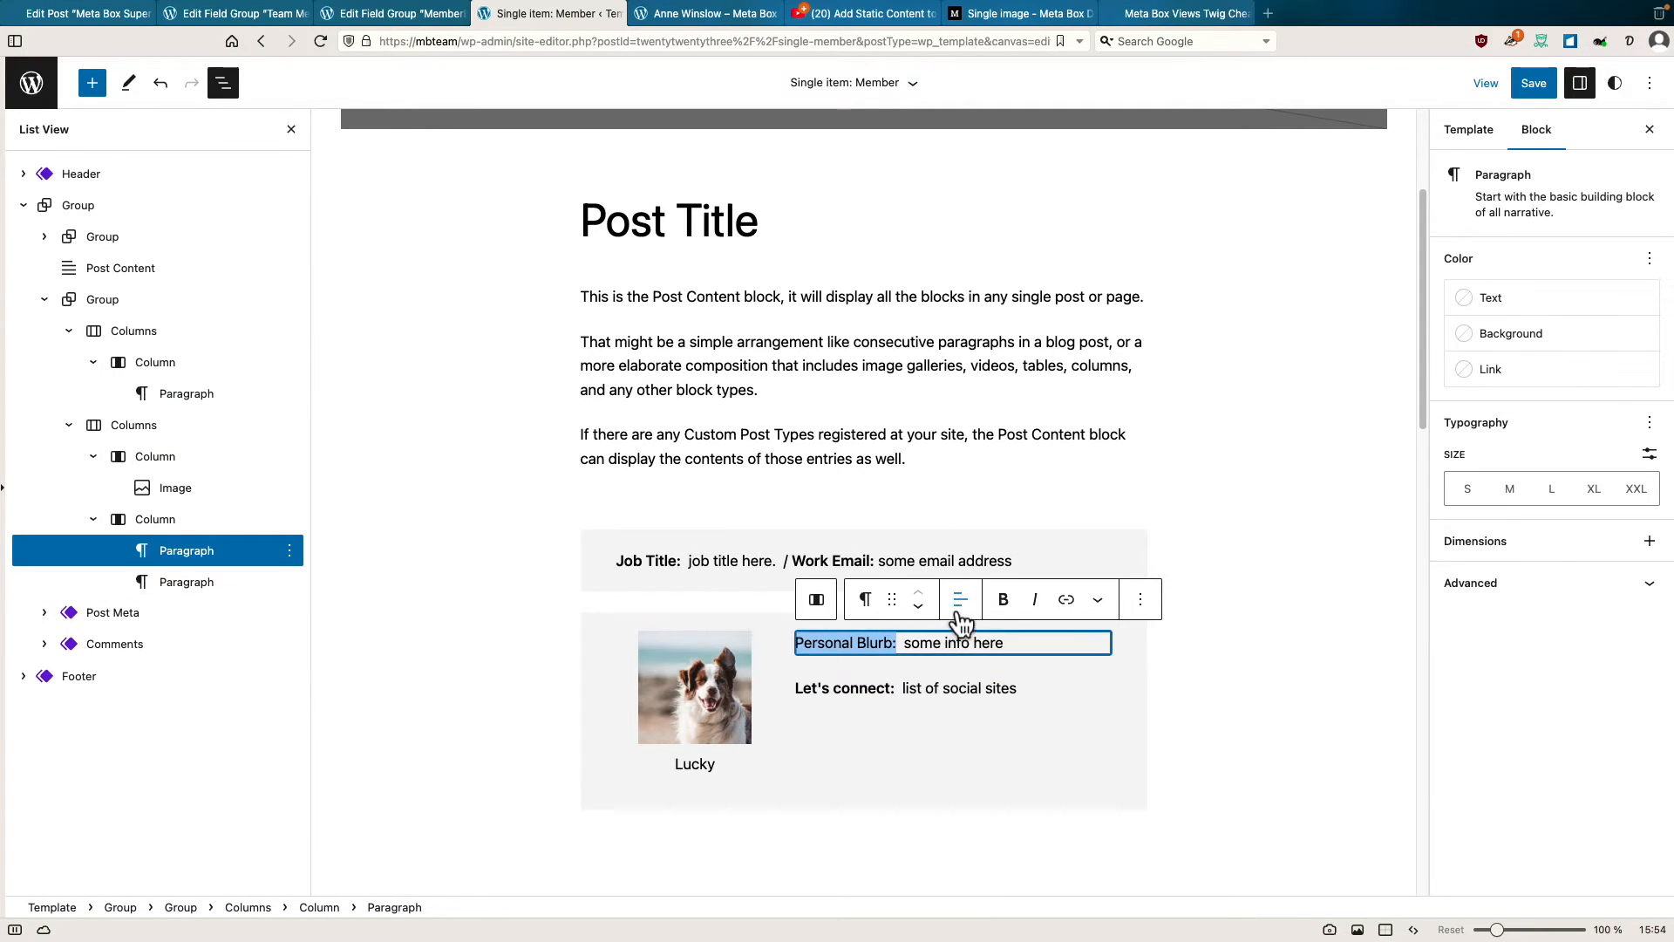
click(1003, 603)
click(563, 604)
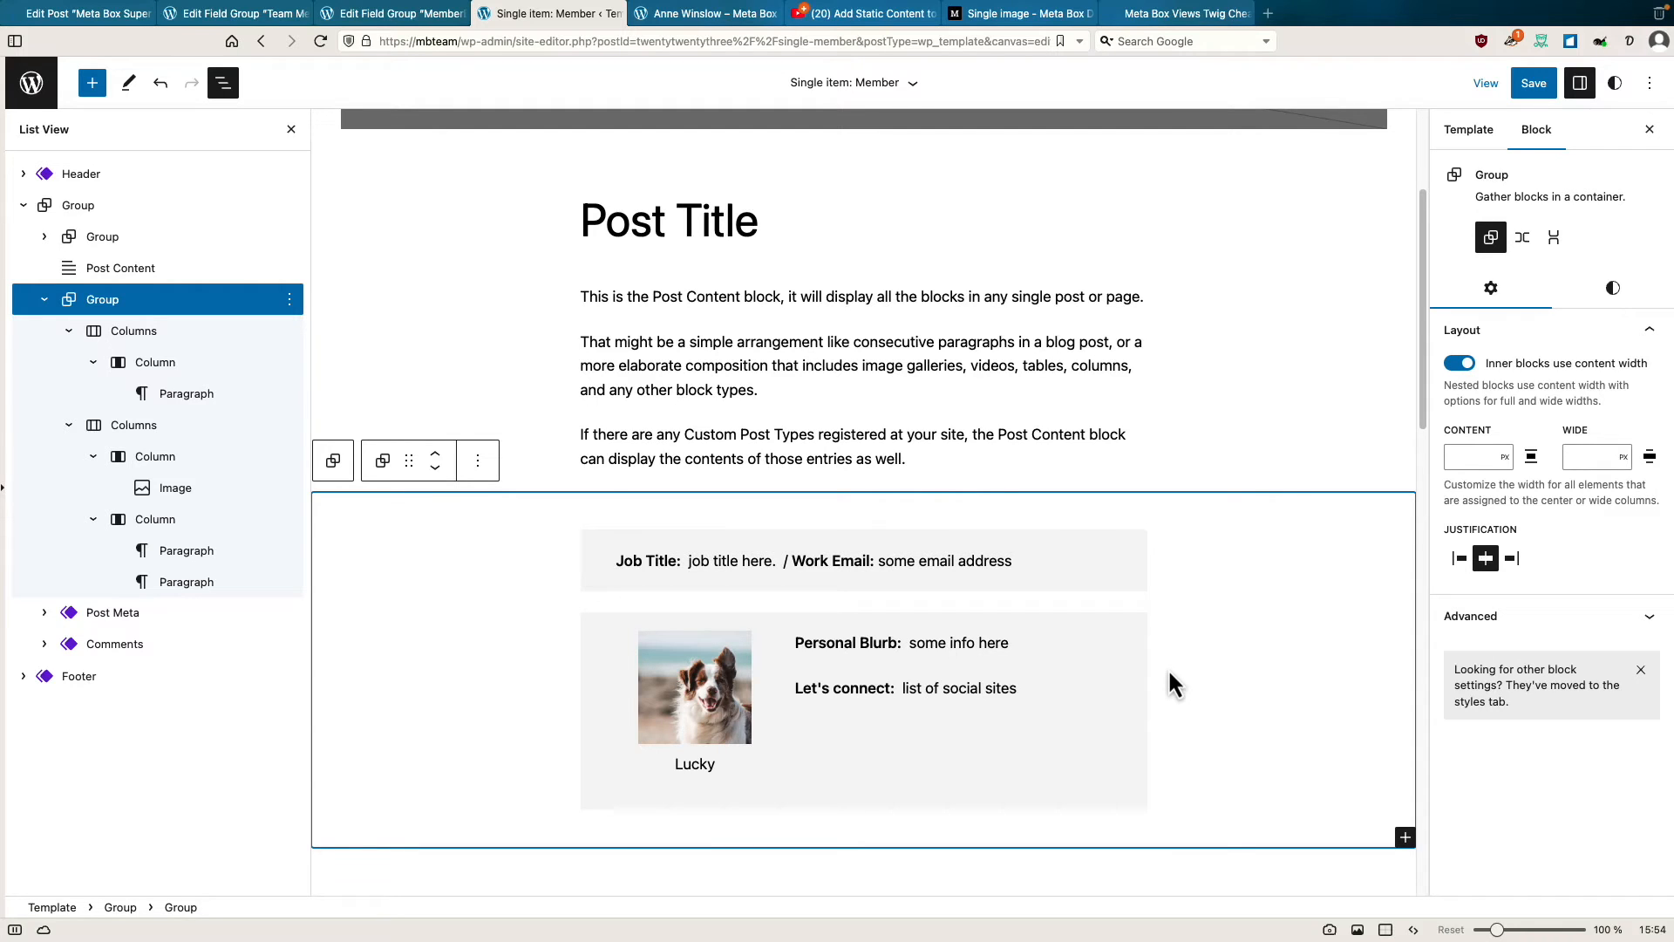
Switch the template to the code editor and select the markup of the two shaded Columns blocks inside the Group.
mouse_move(910, 602)
click(1650, 84)
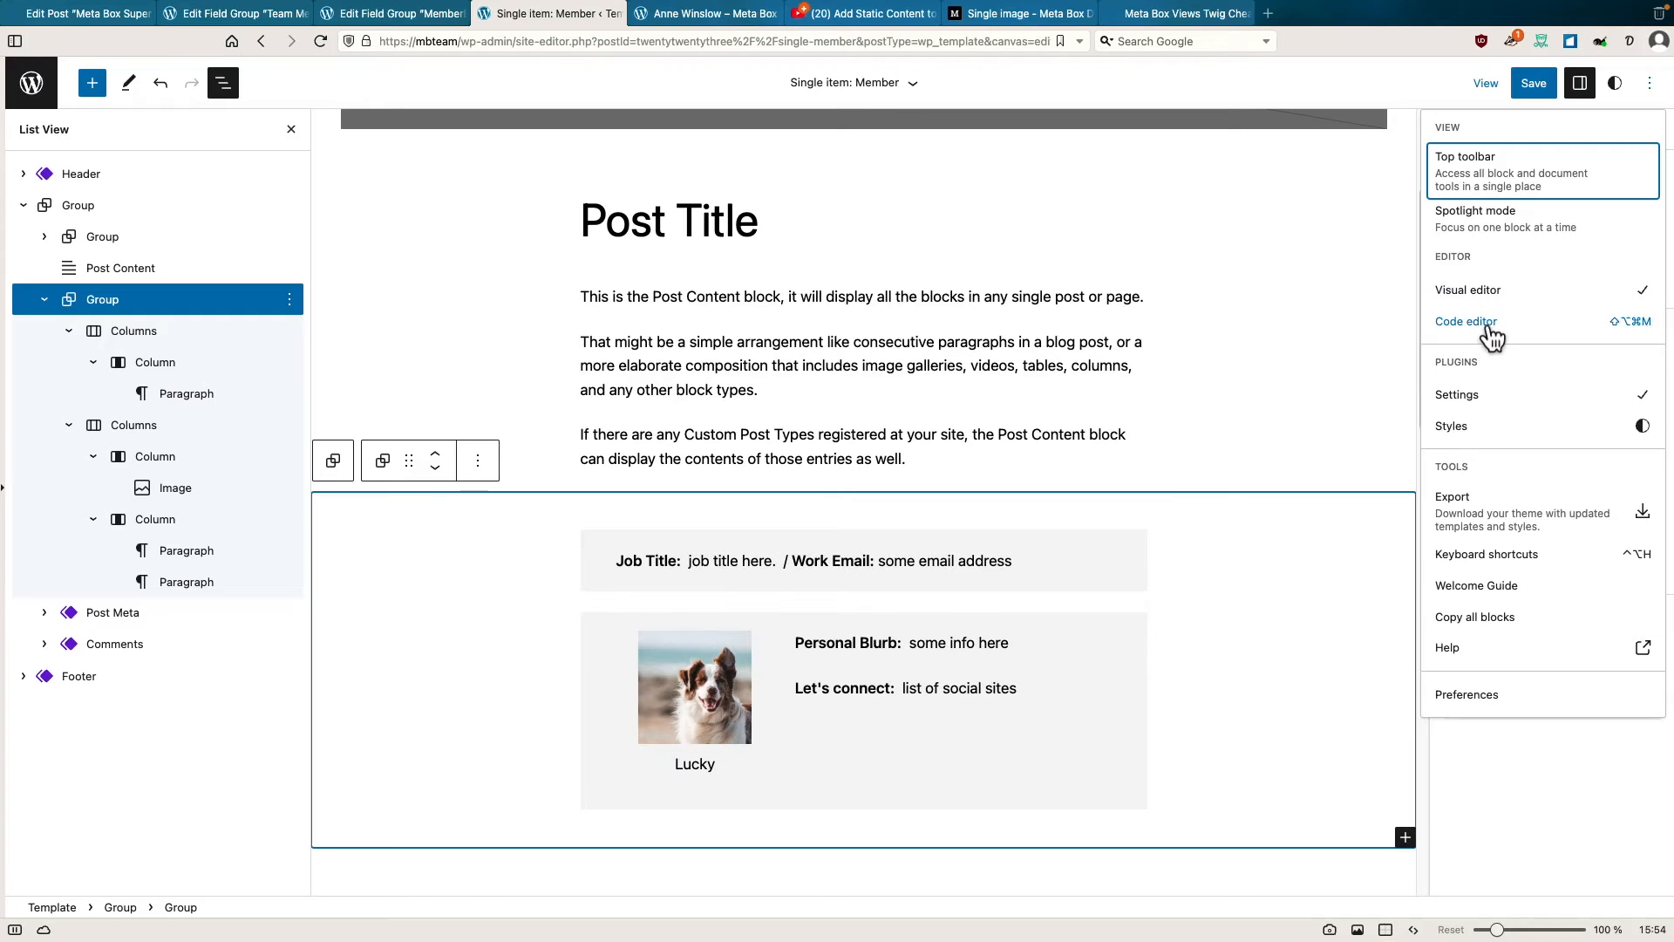
click(1465, 322)
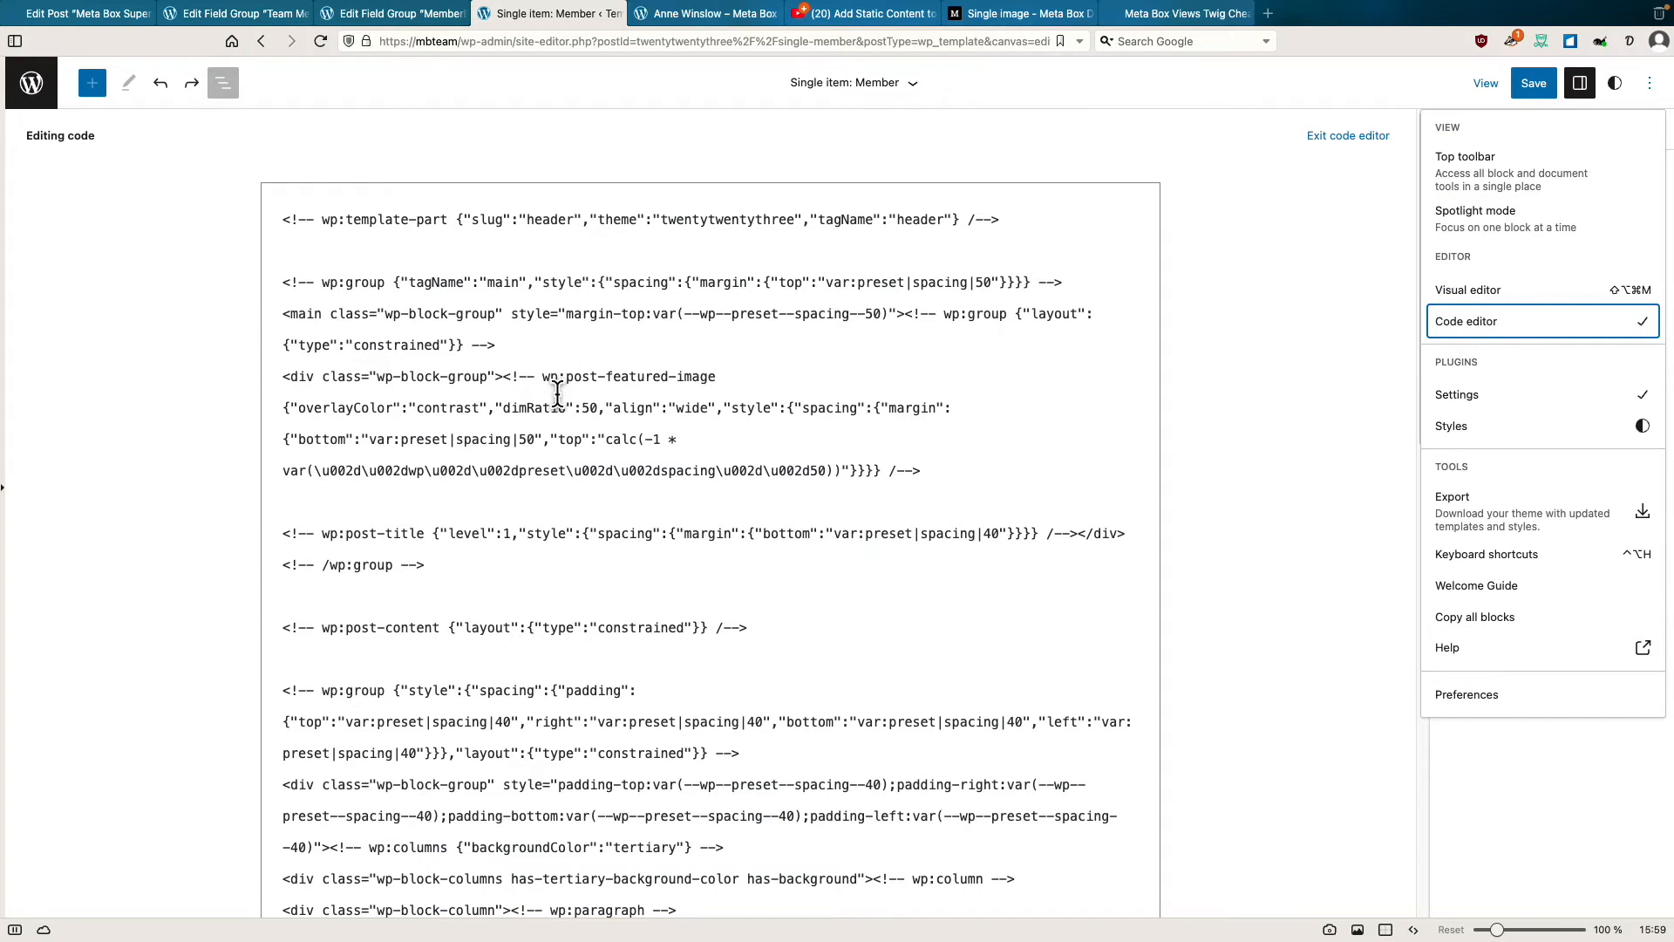
scroll(557, 394, down, 5)
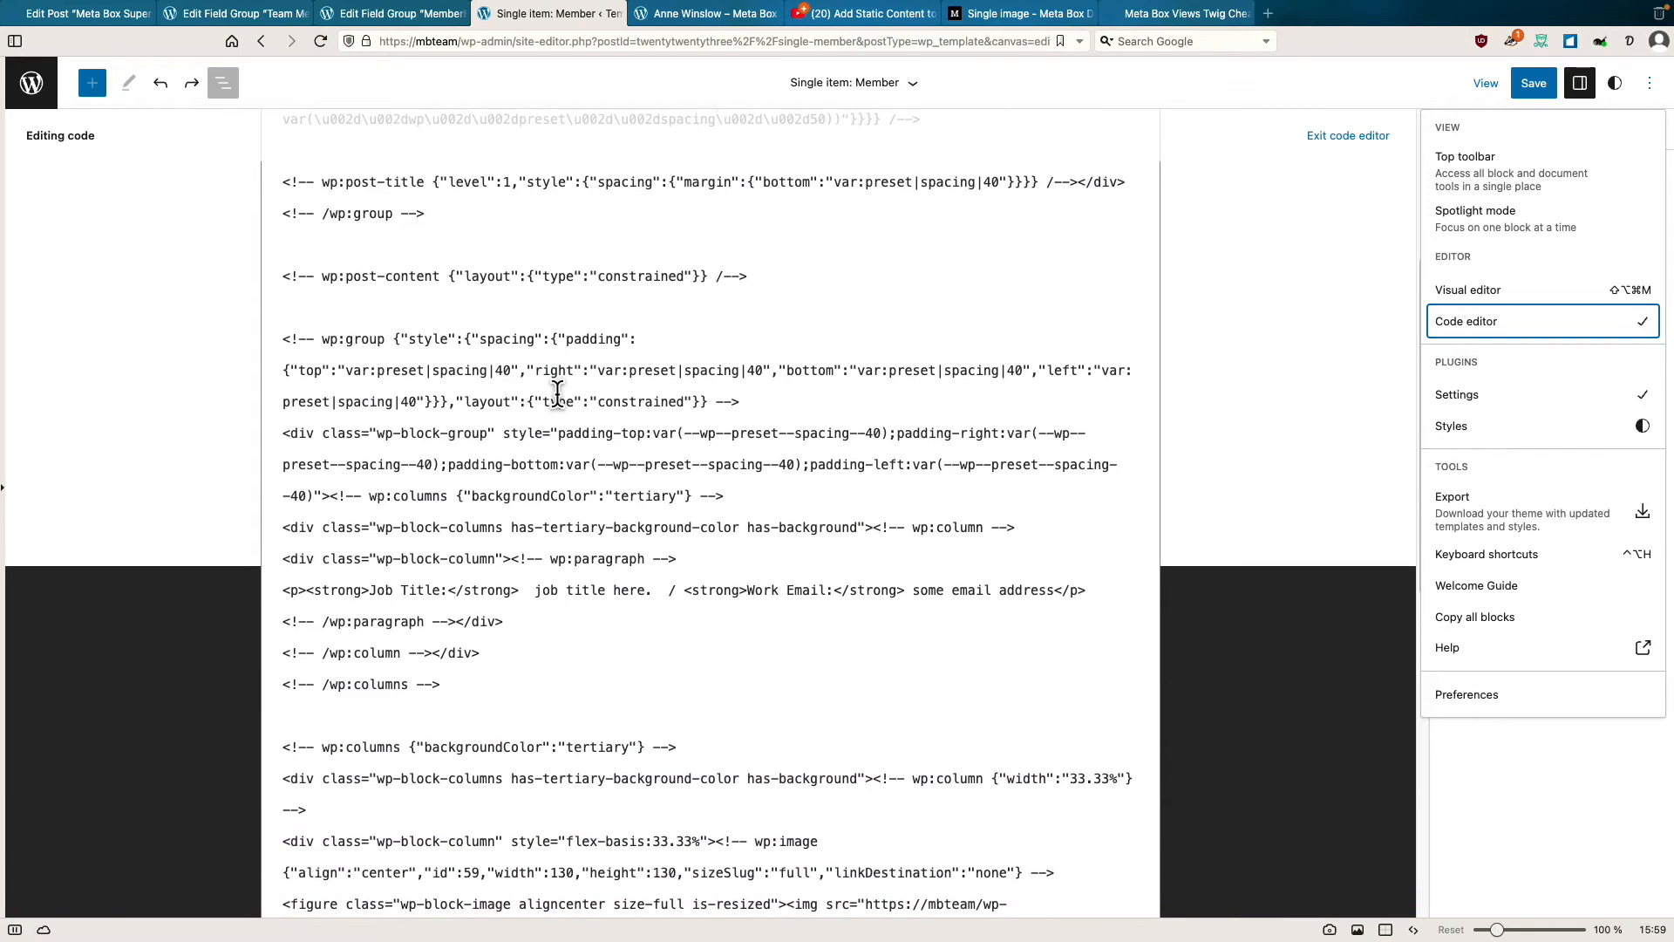
scroll(557, 394, down, 3)
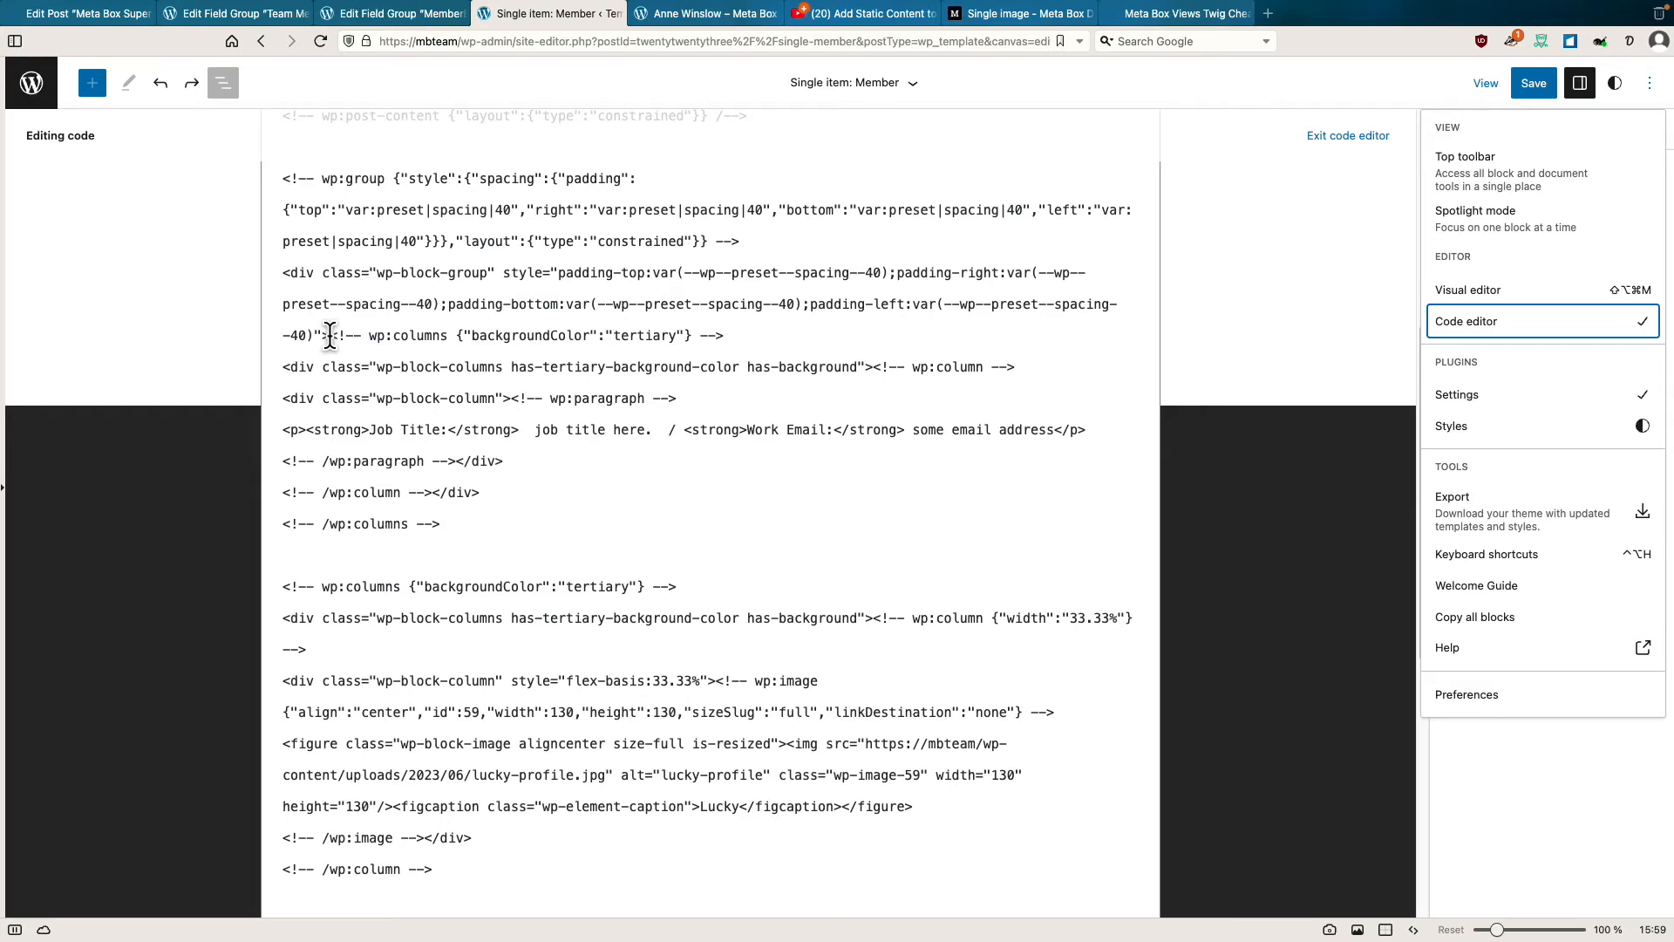
drag(331, 335, 685, 591)
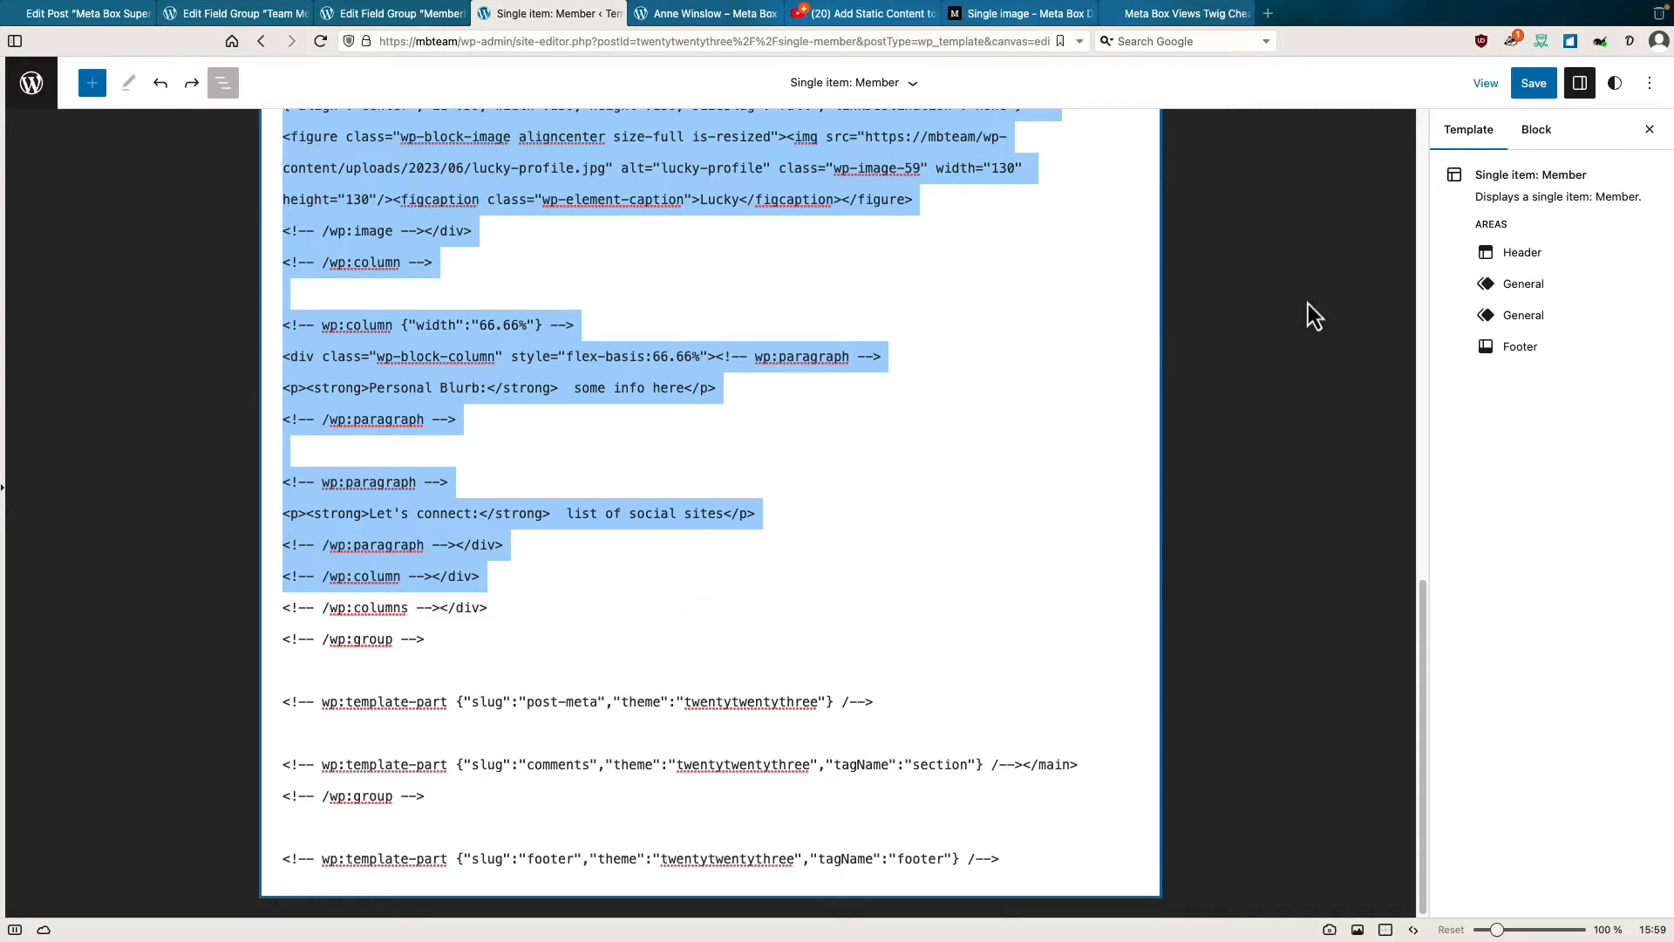
Return to the visual editor and remove the Columns block holding the job title and work email.
click(1651, 87)
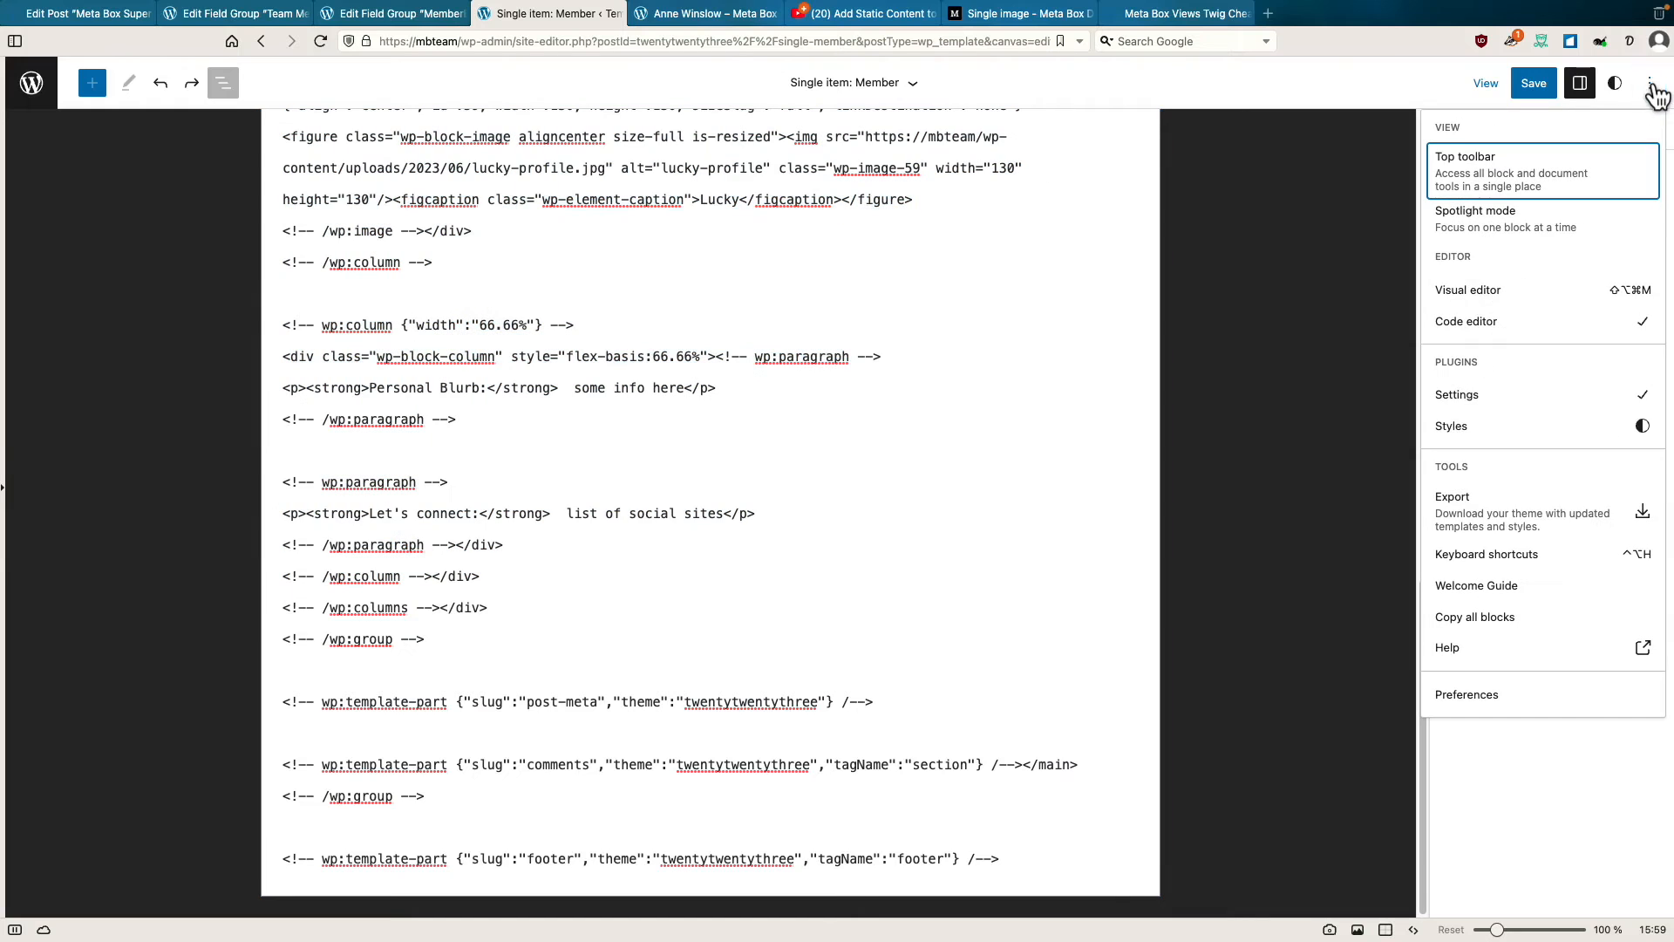
click(1489, 297)
scroll(1177, 462, down, 5)
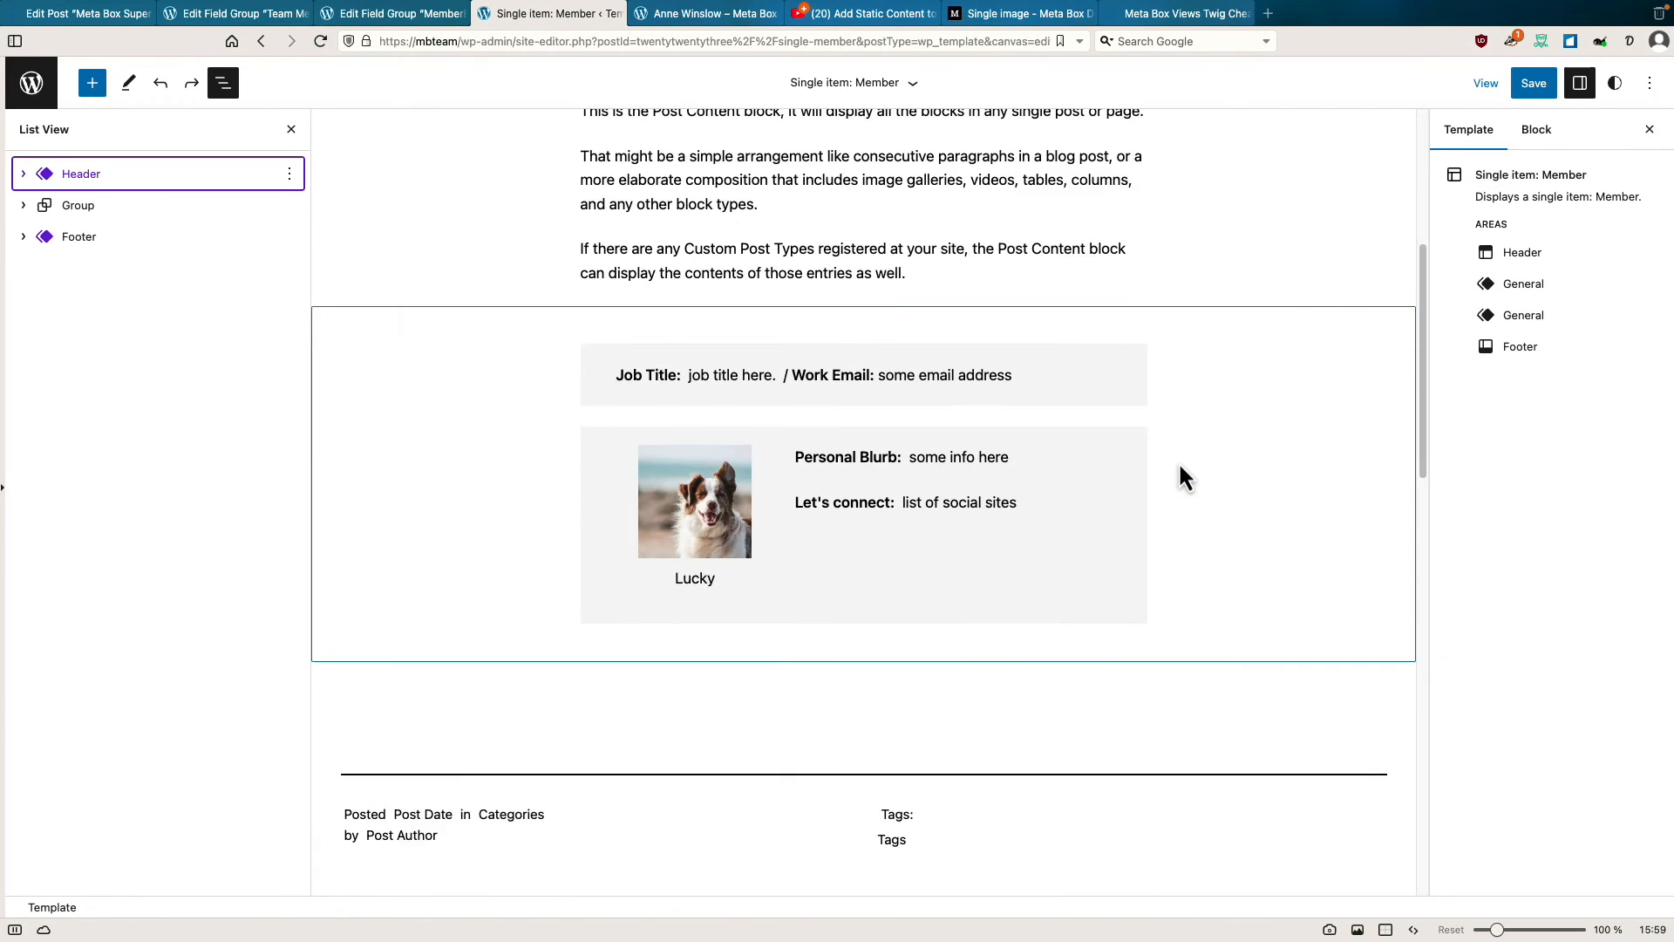
click(1180, 466)
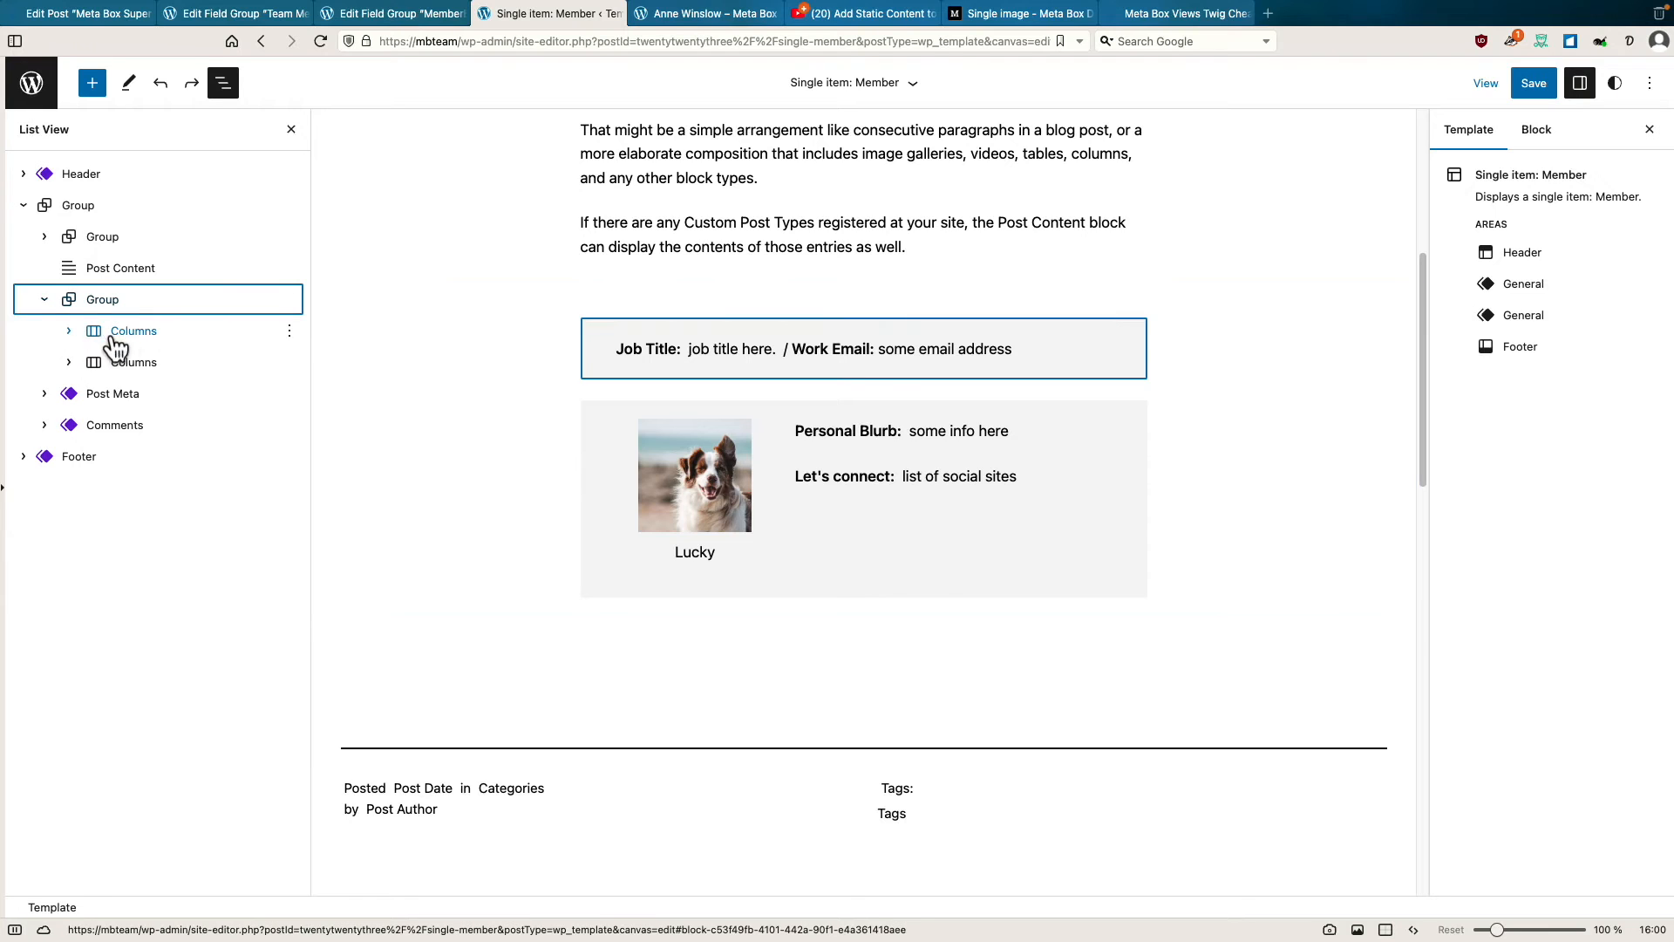
click(289, 330)
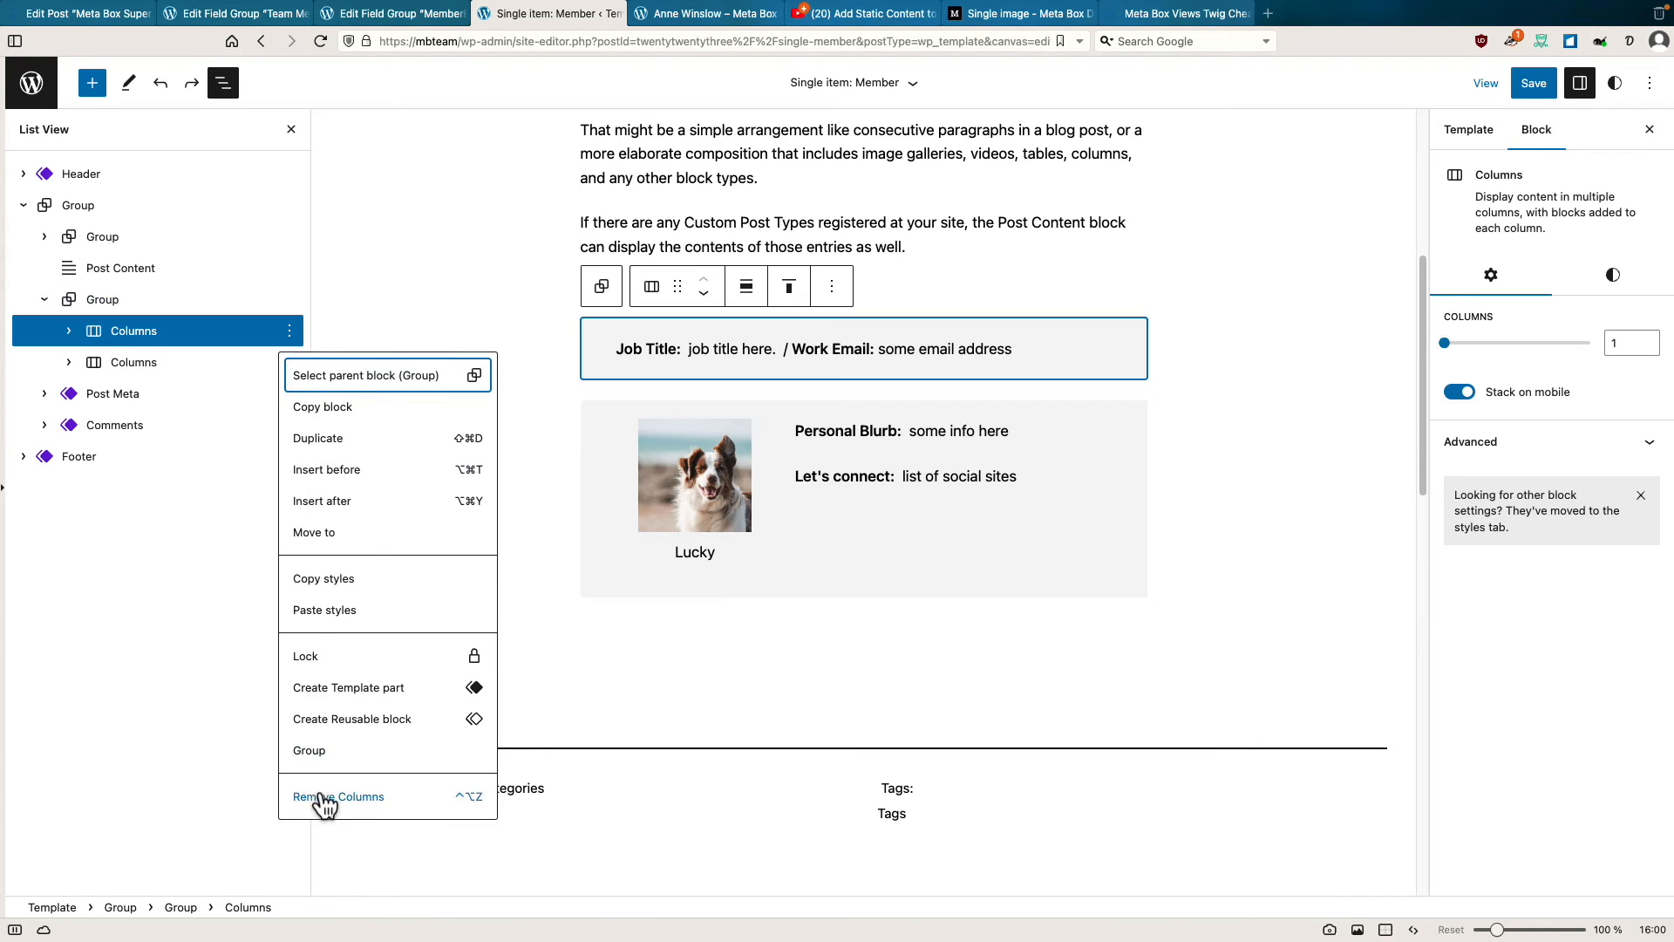
click(324, 798)
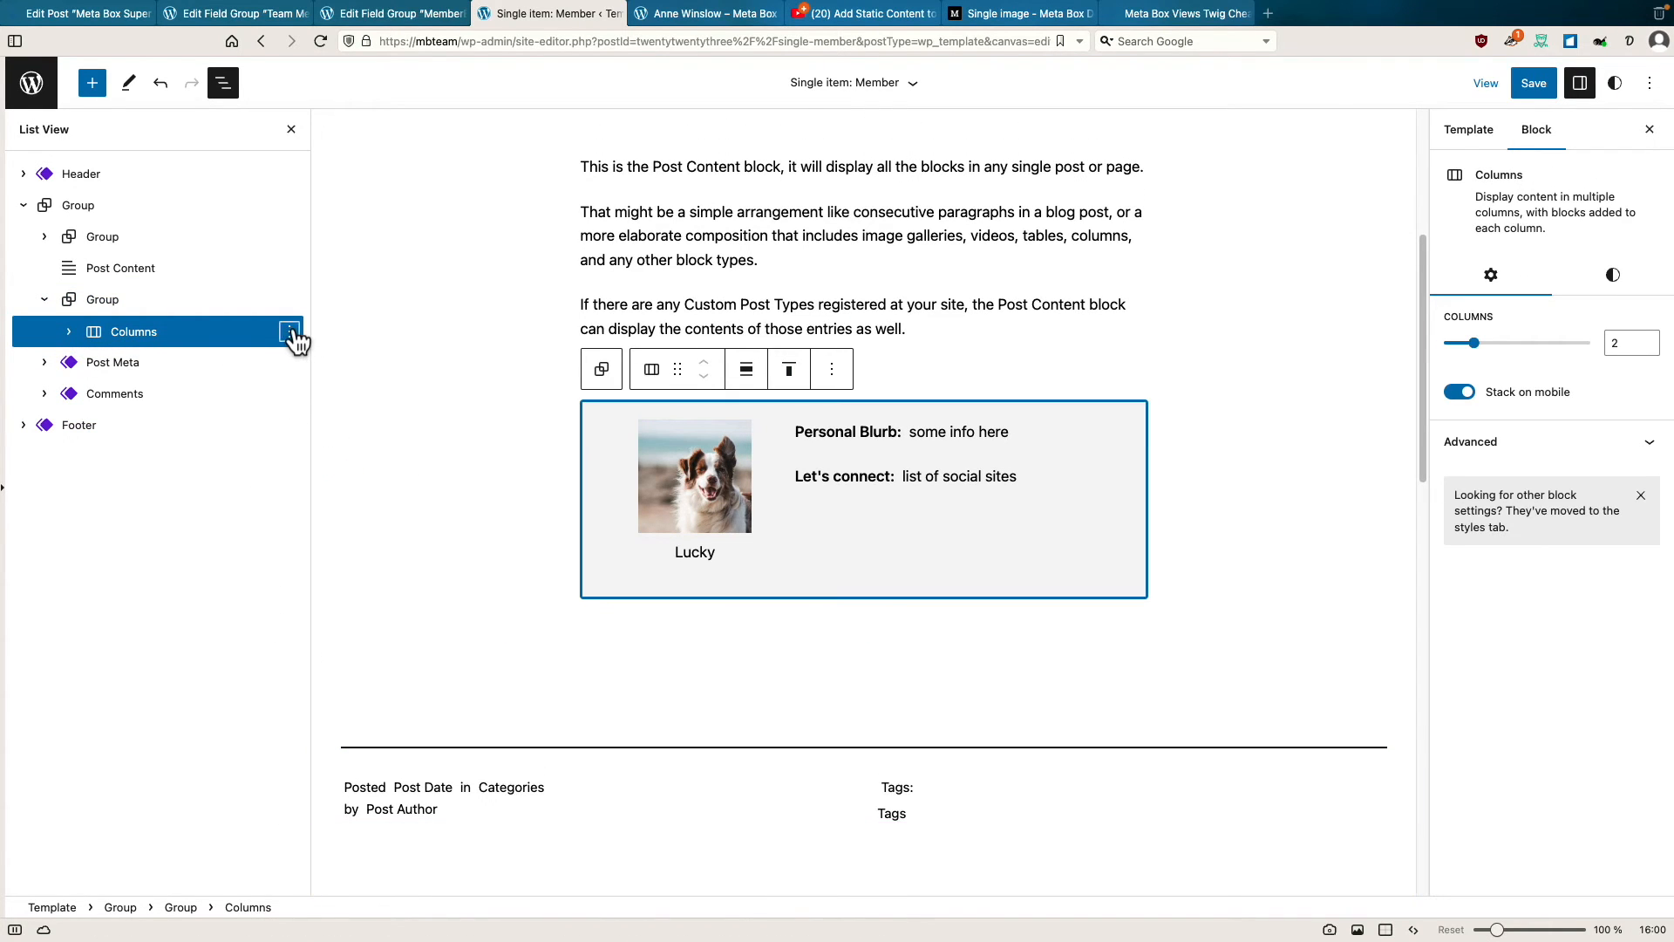
Remove the remaining Columns block with the photo and personal blurb, and update the MemberBlock field group that holds the render code.
click(289, 331)
click(321, 789)
key(ctrl+shift+Tab)
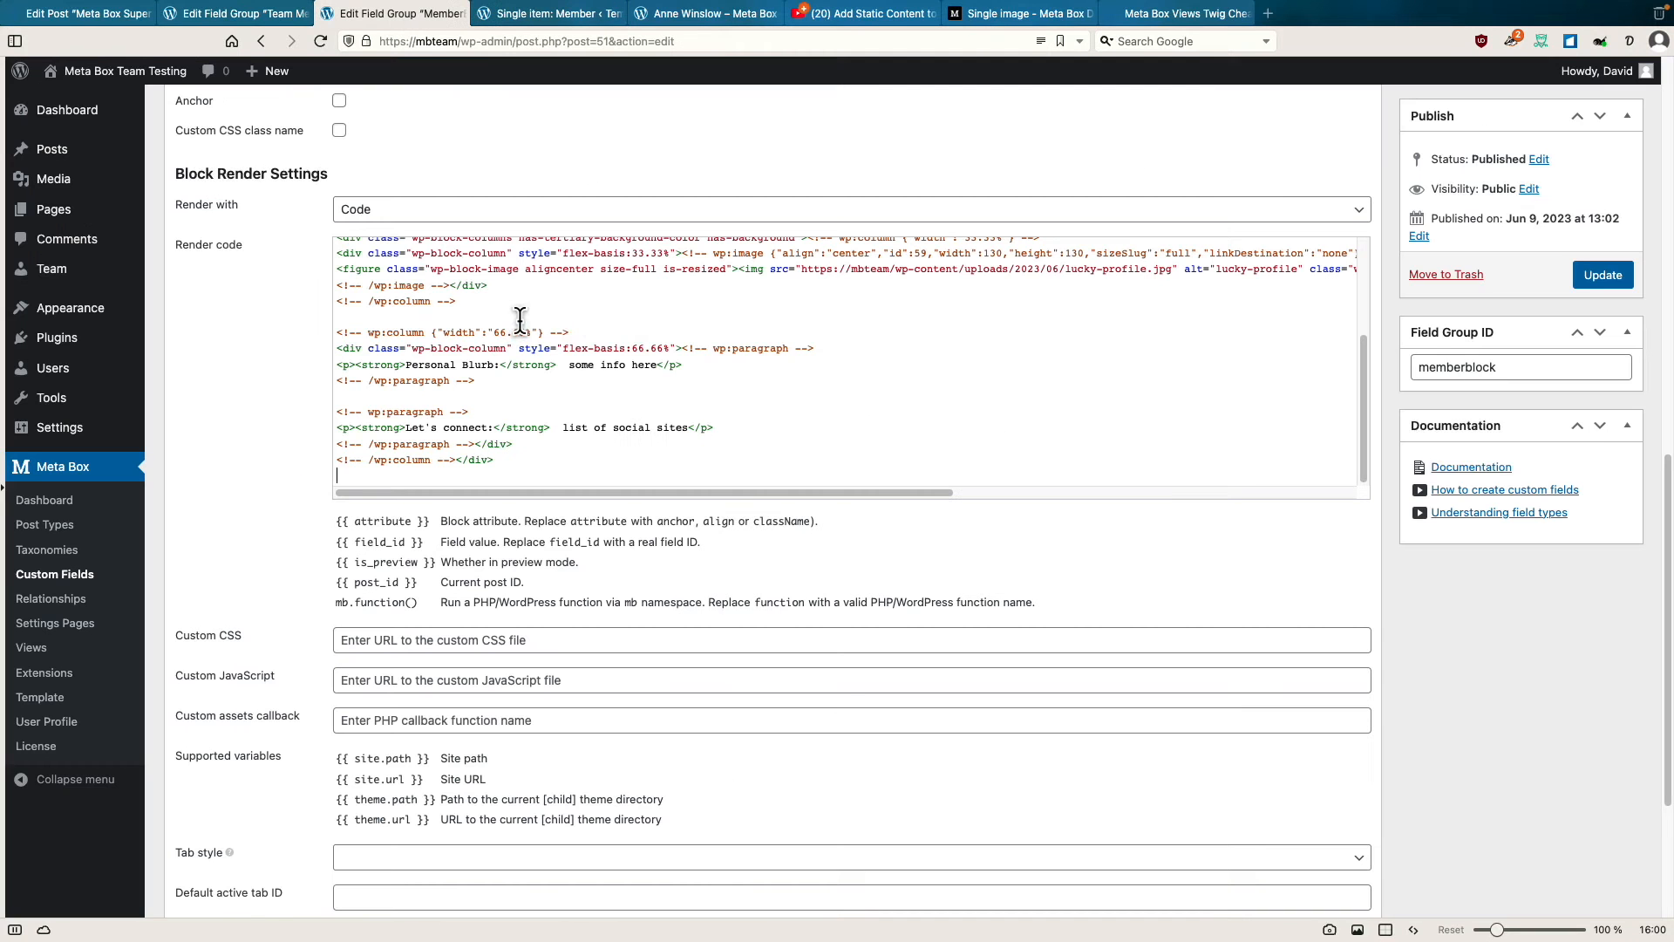
click(1586, 277)
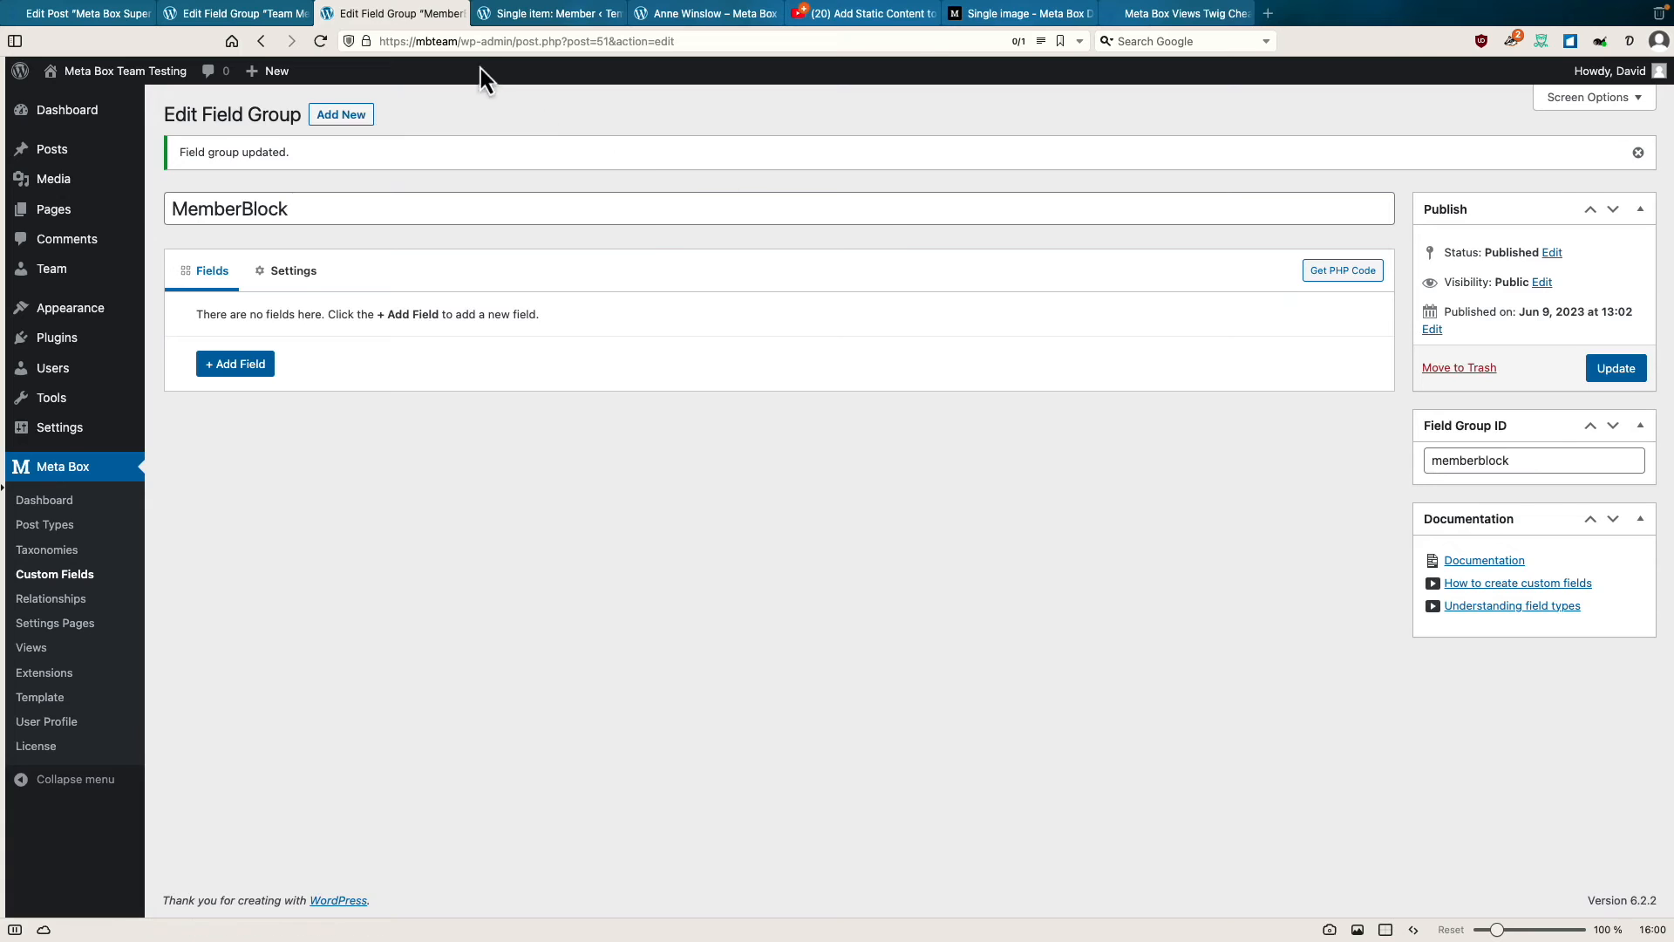
Insert the MemberBlock block into the empty Group of the Single item: Member template and save the template.
click(537, 15)
click(865, 424)
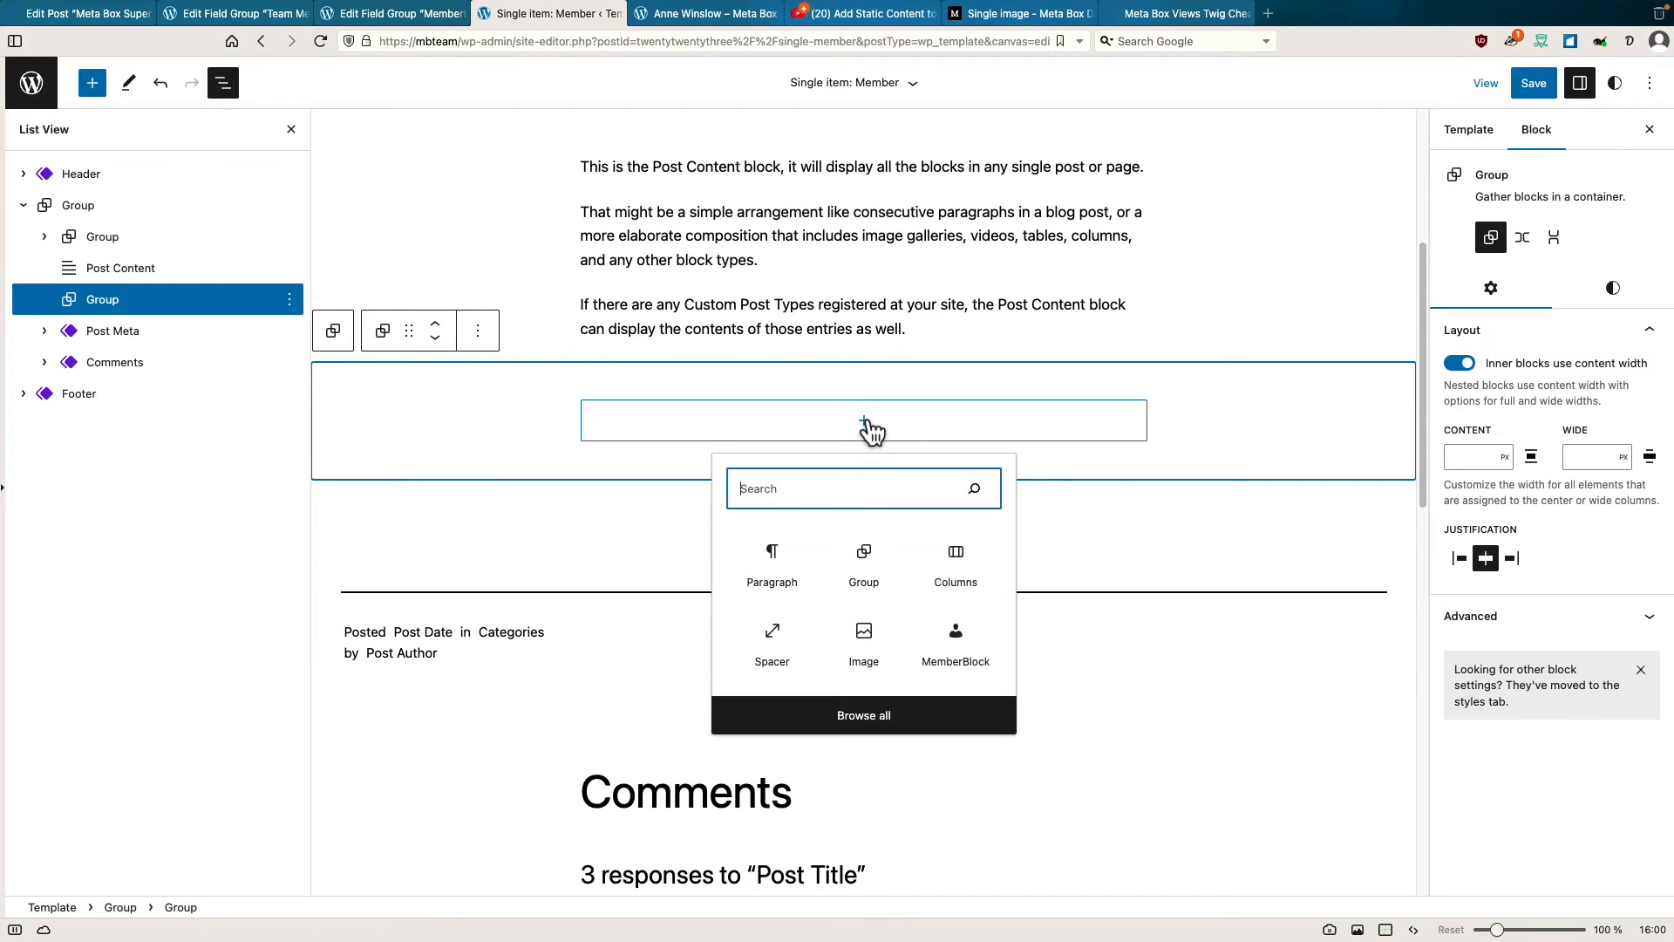
click(959, 644)
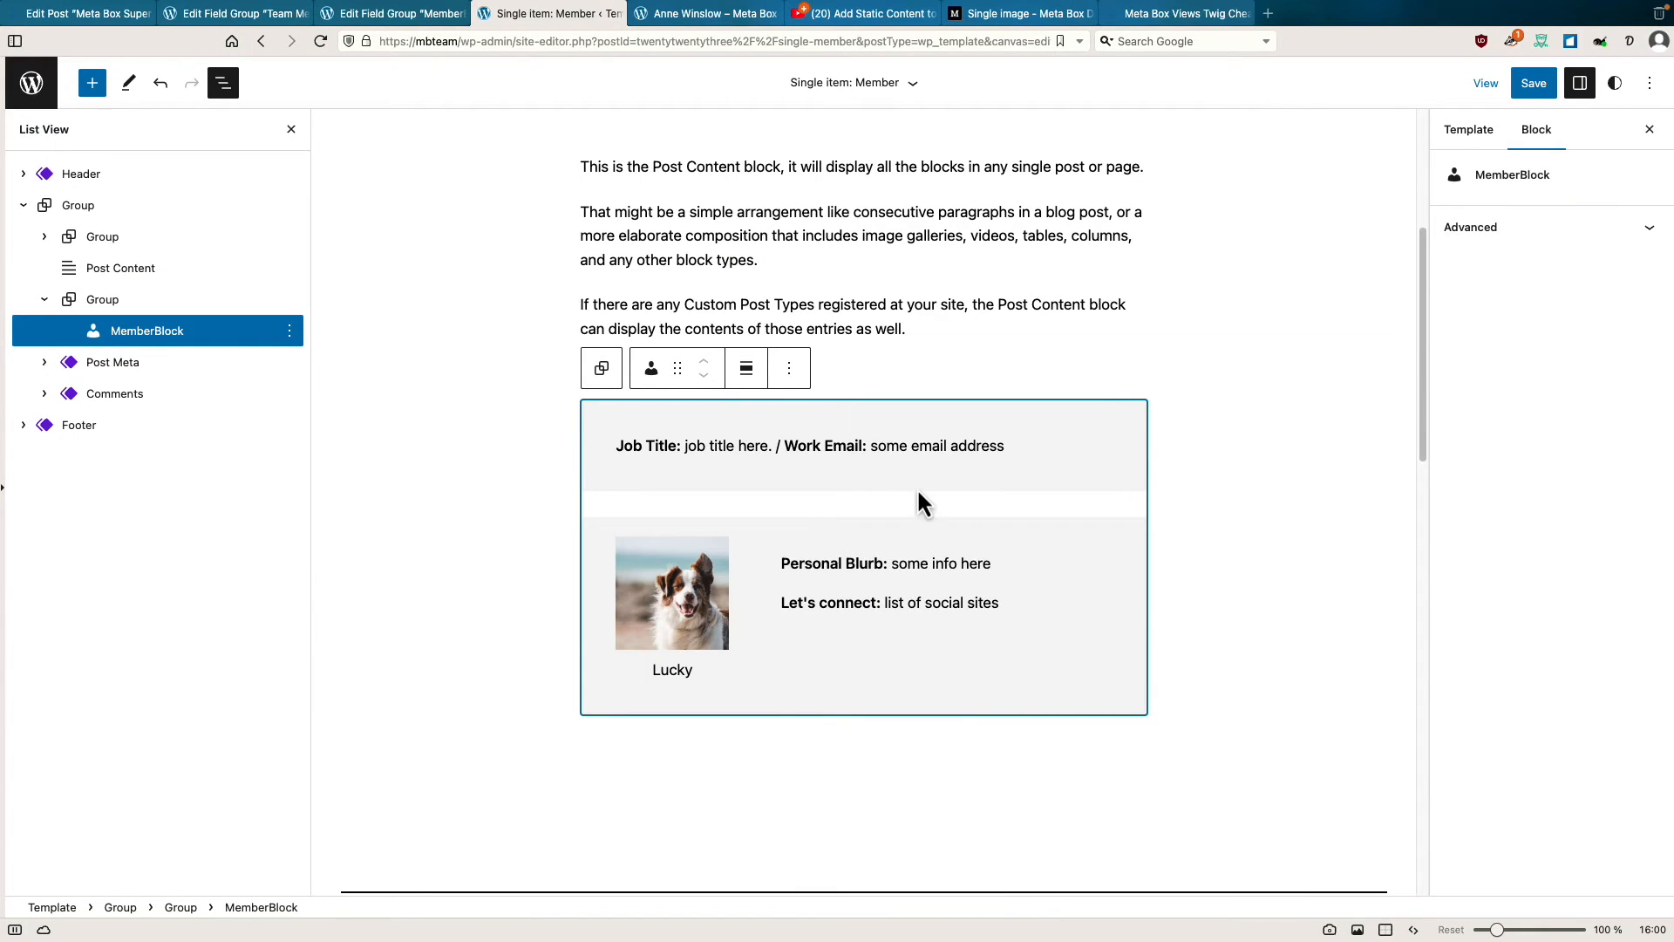
click(1530, 85)
click(1528, 88)
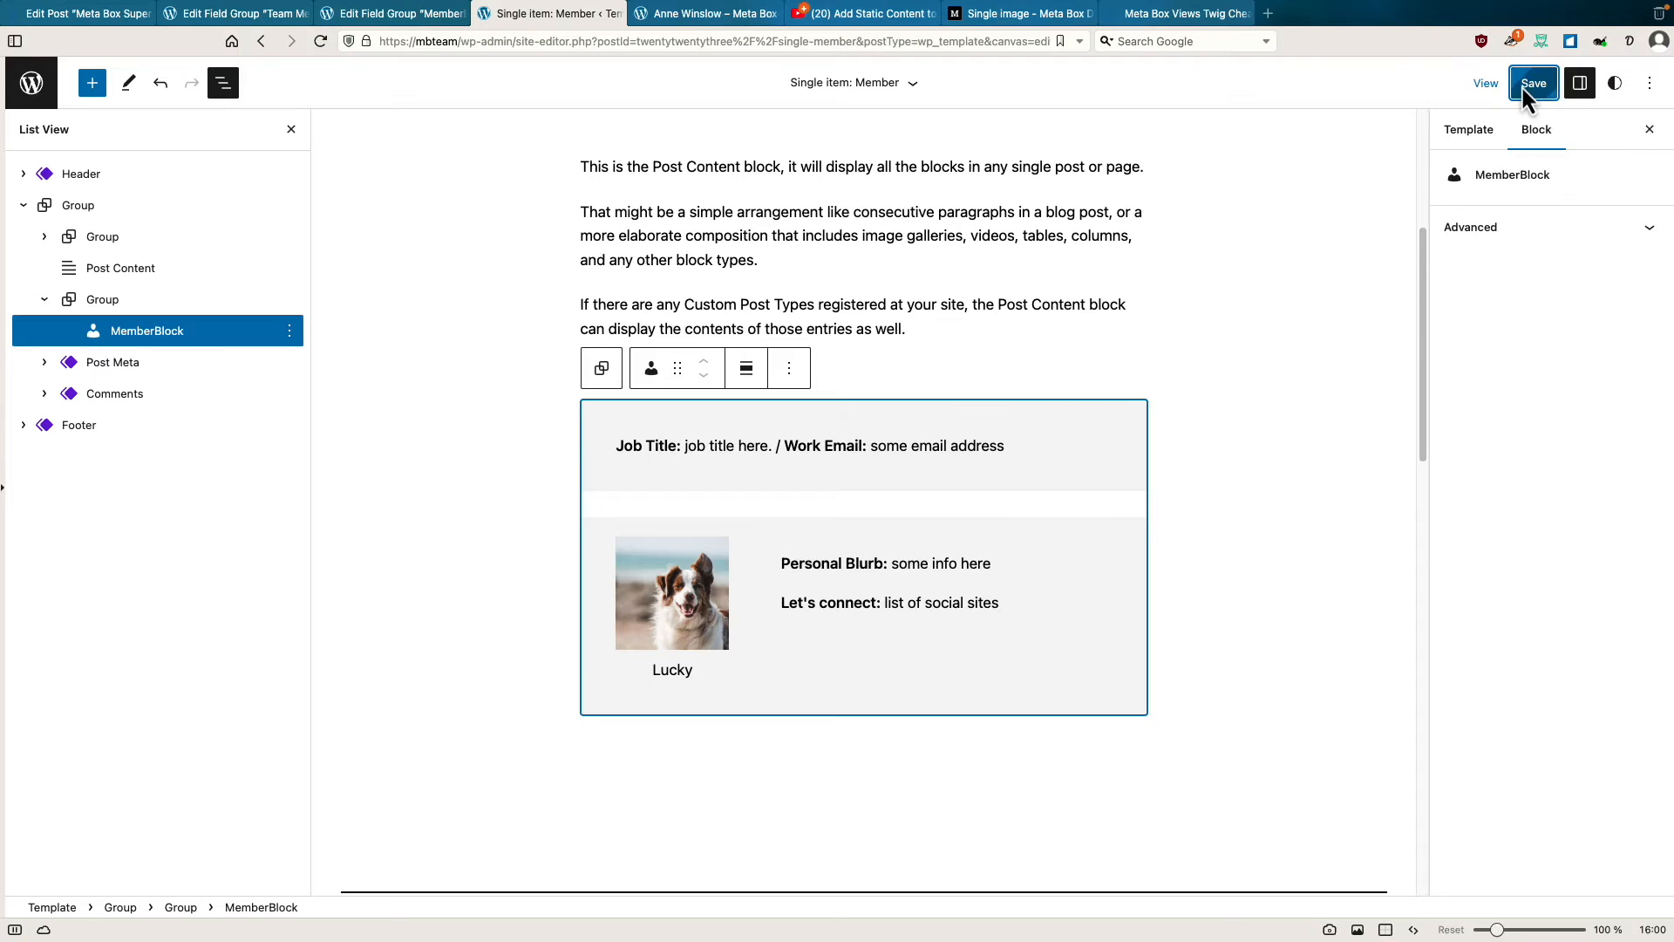
Reload the member's front-end page and check the MemberBlock boxes below the post content.
click(708, 14)
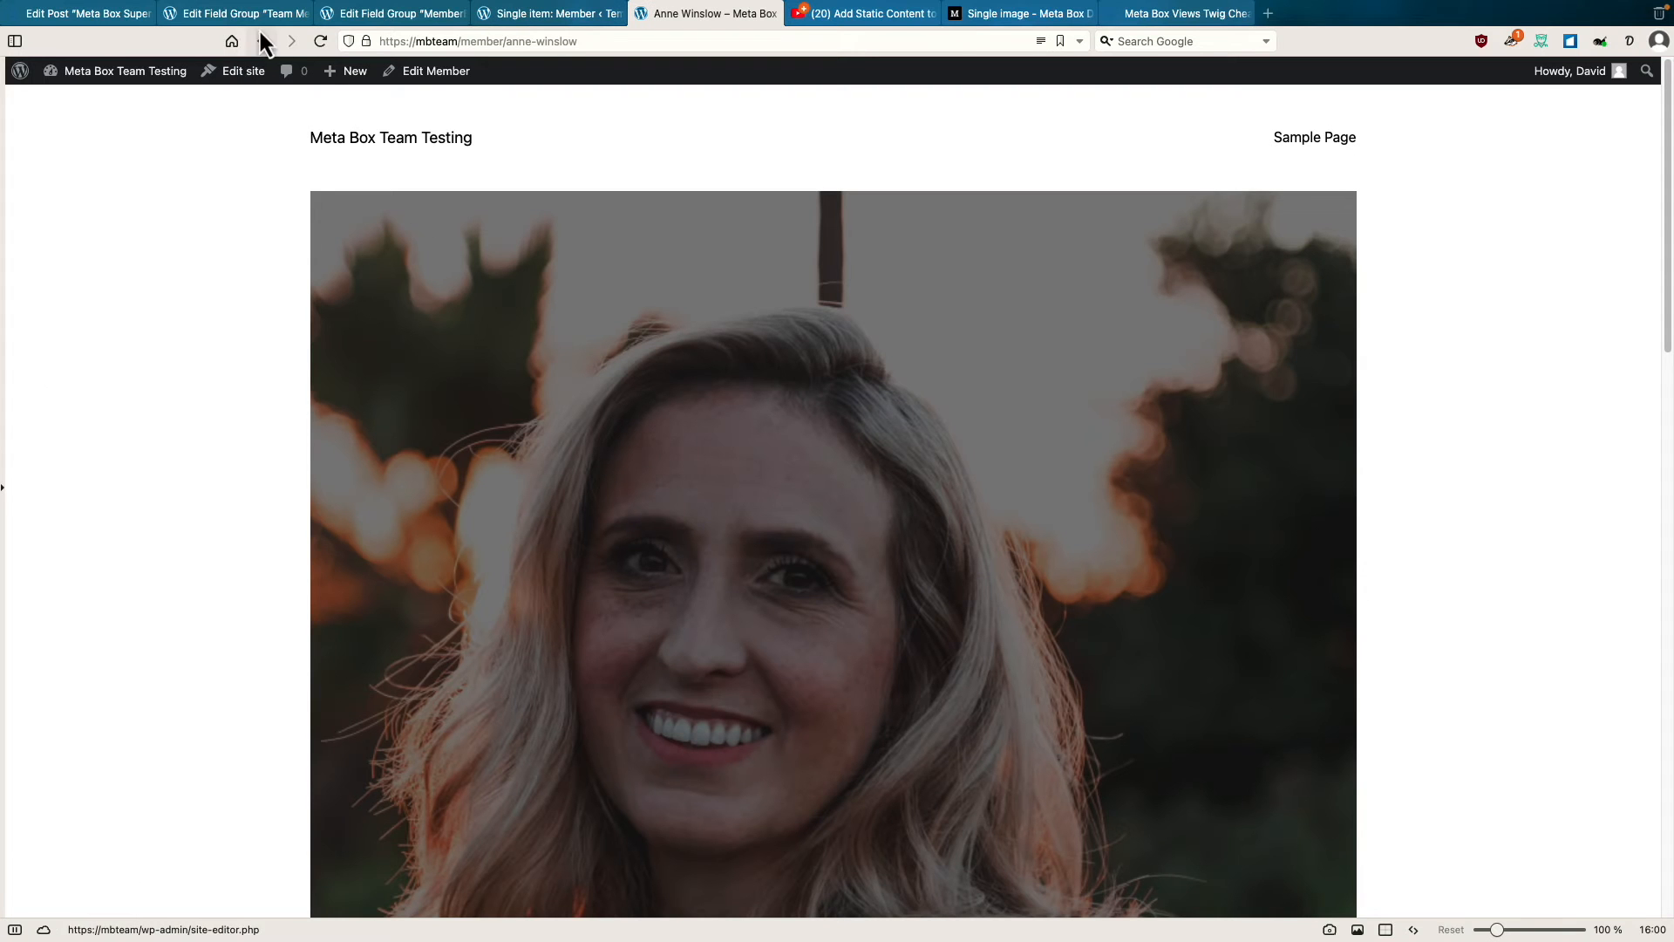
click(320, 43)
scroll(258, 253, down, 10)
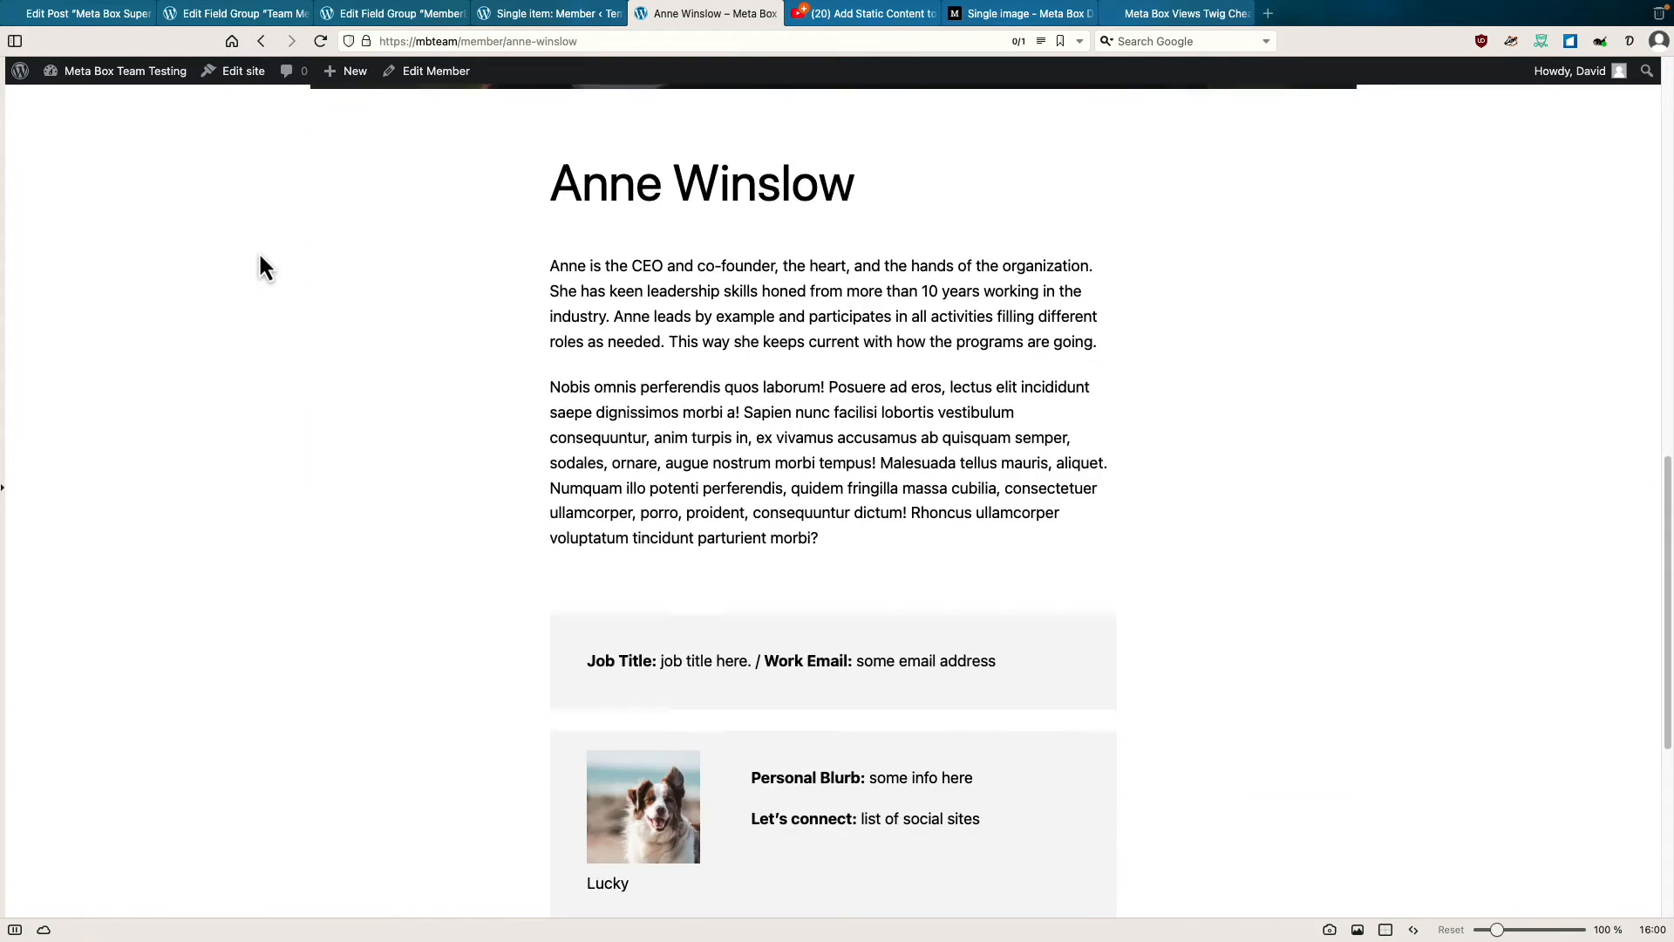
scroll(264, 266, down, 5)
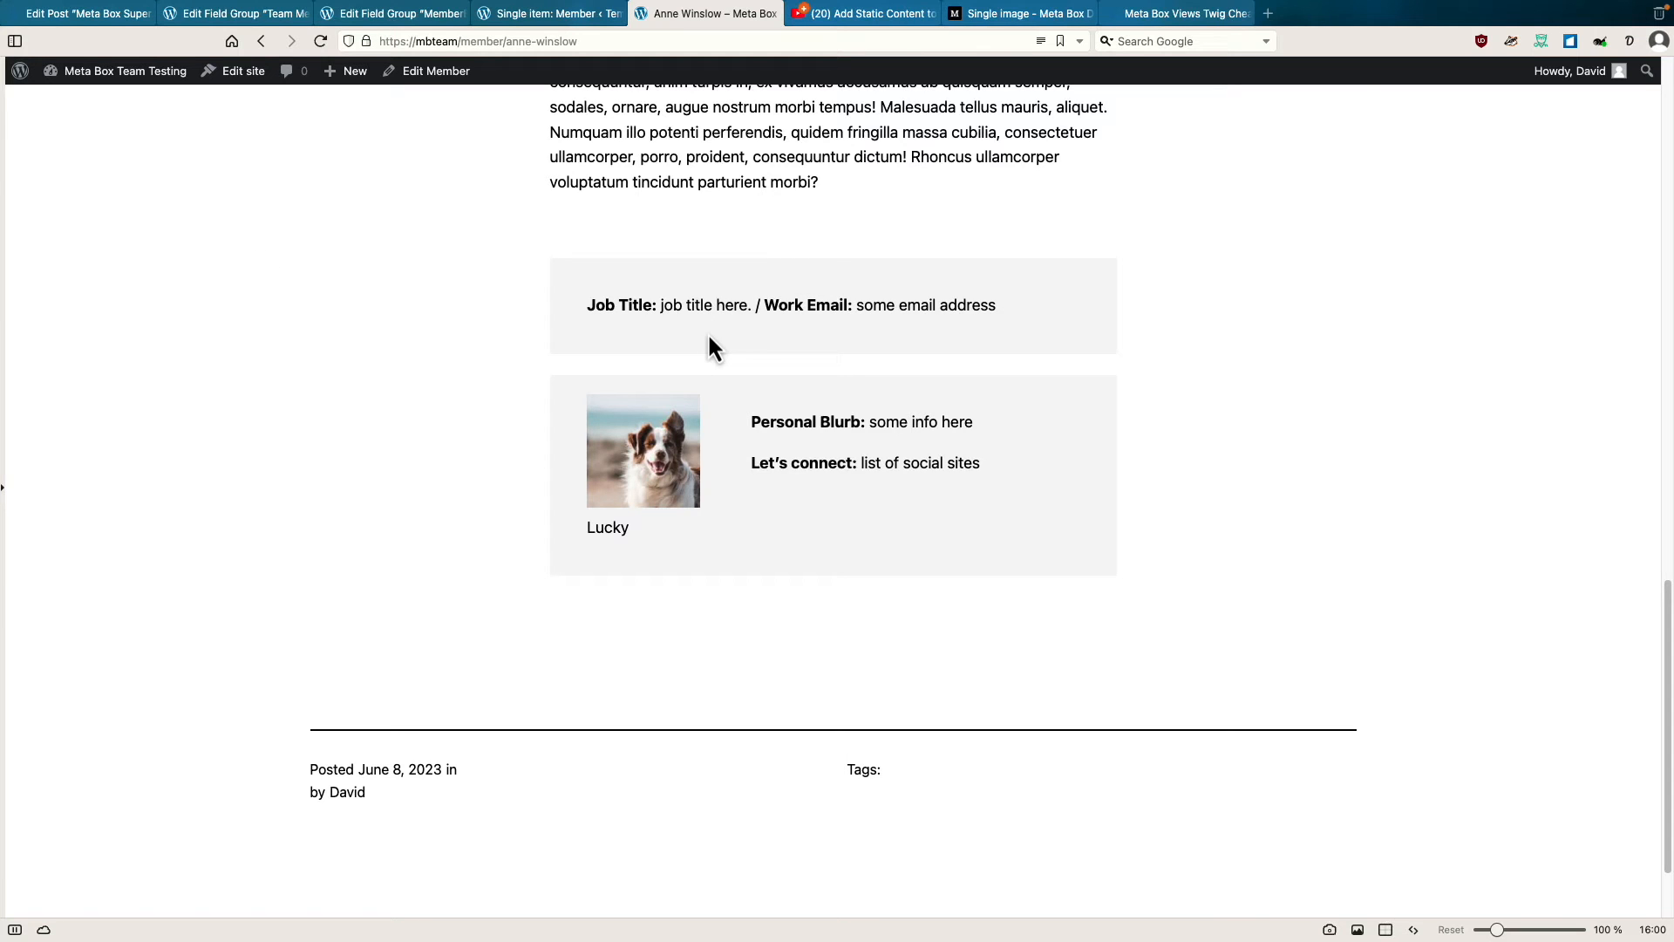
In the MemberBlock field group's settings, add two blank lines above the markup at the start of the render code.
click(405, 14)
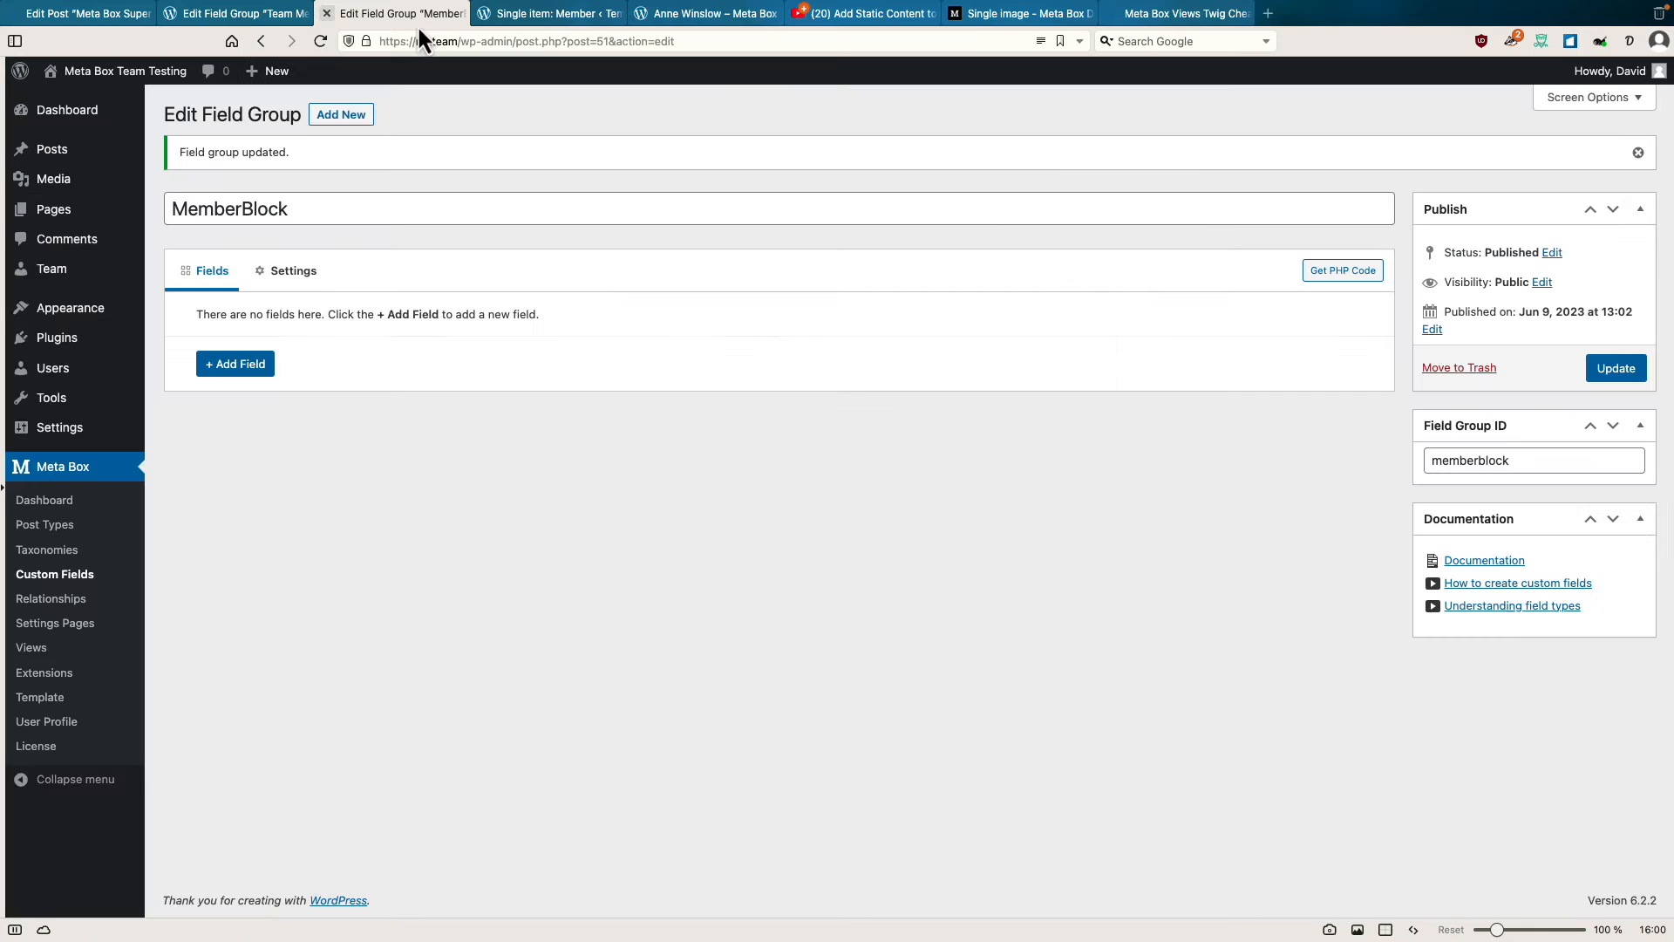
click(294, 271)
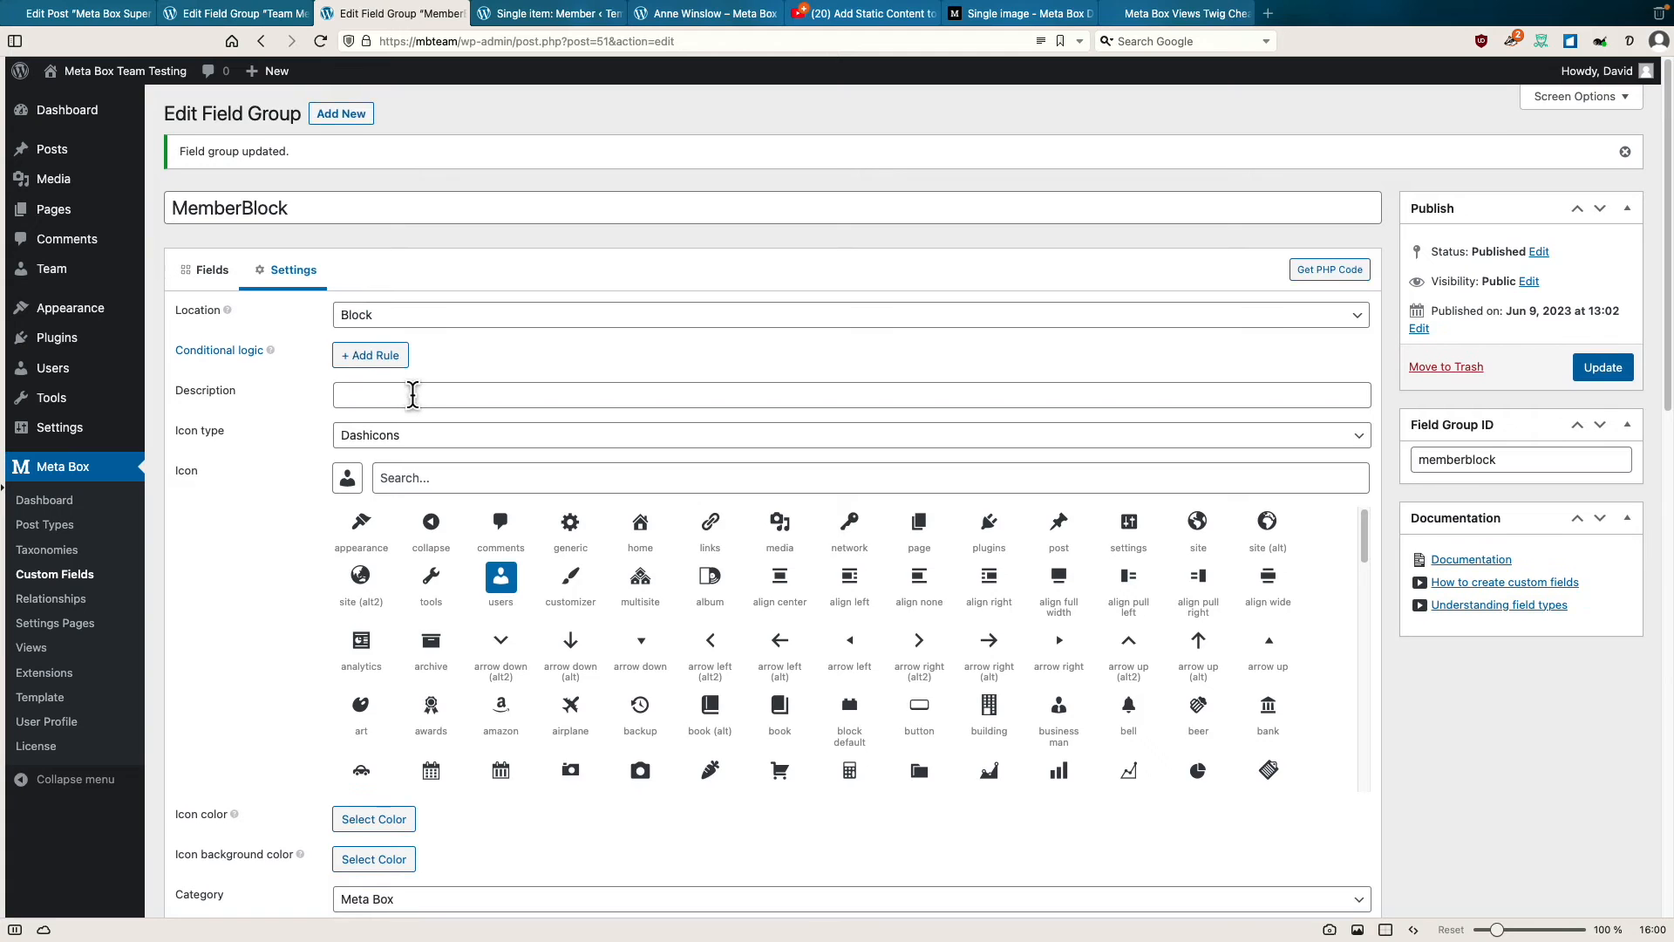
scroll(411, 394, down, 12)
click(464, 330)
key(super+v)
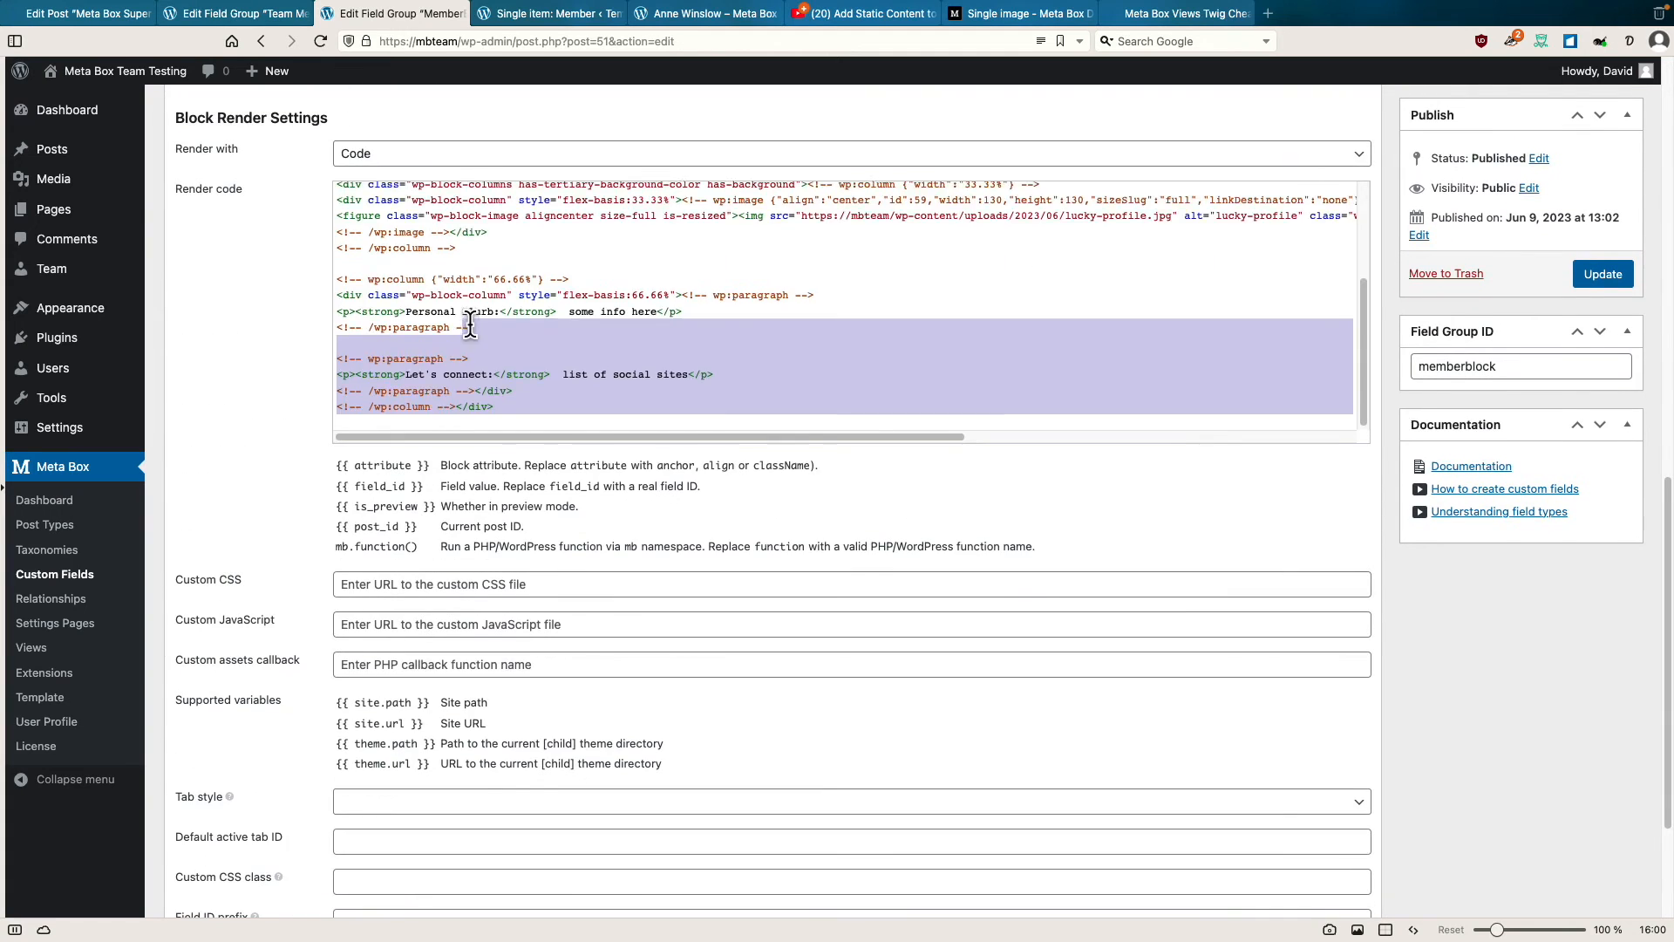
scroll(470, 324, up, 3)
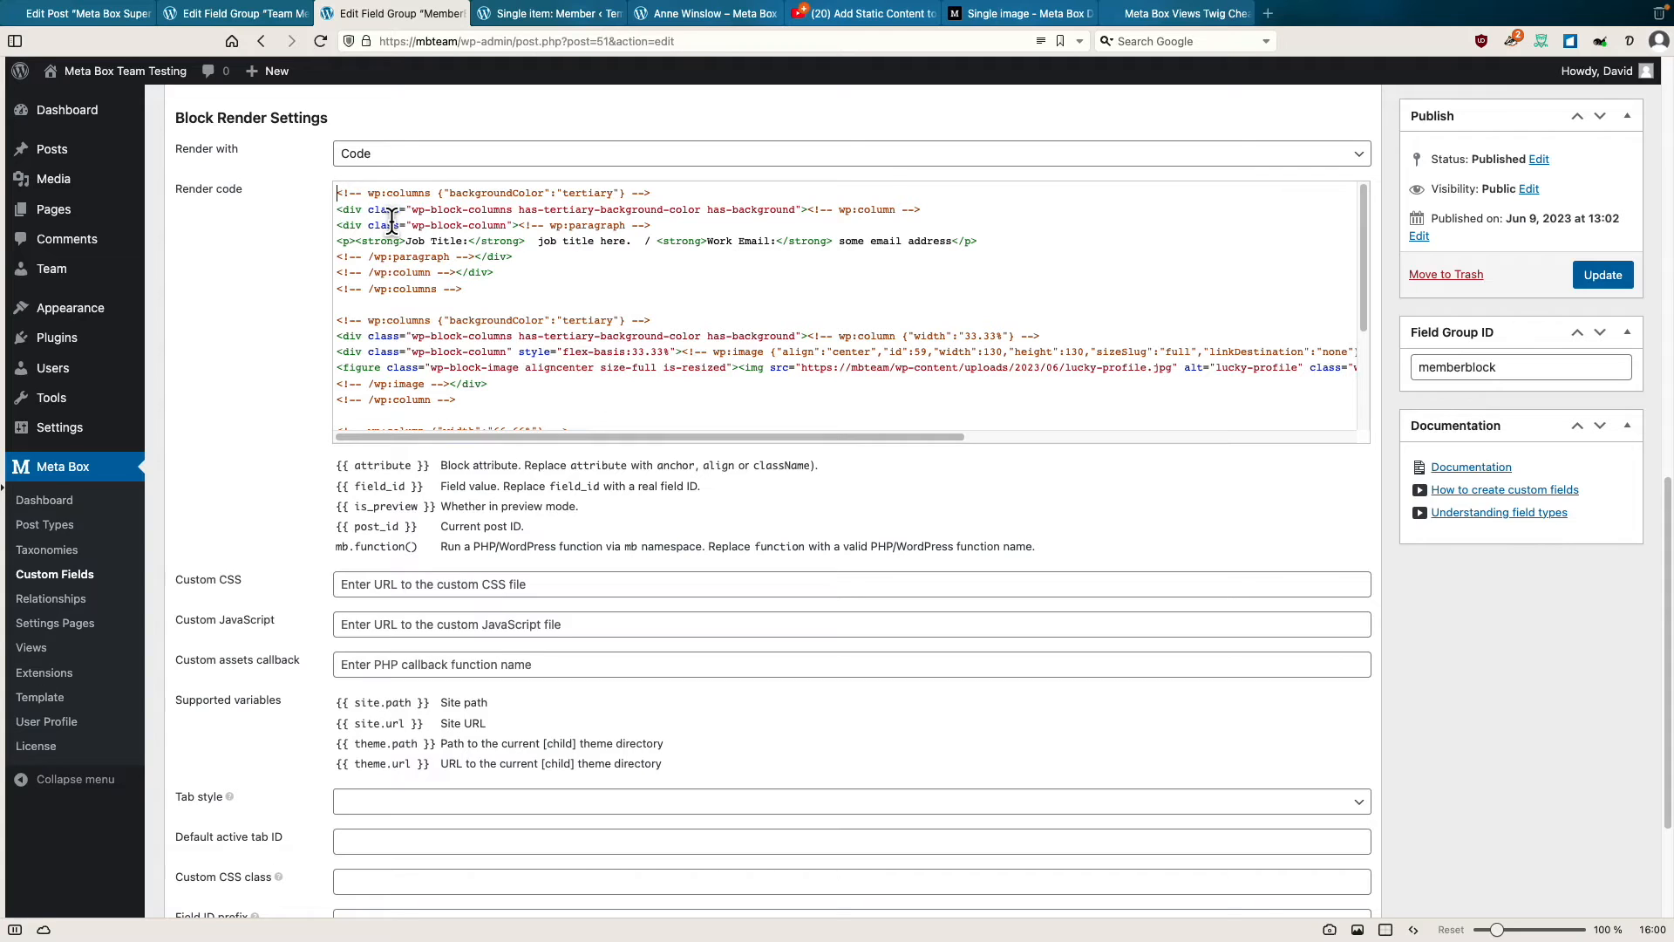
key(Return)
key(Return)
click(380, 193)
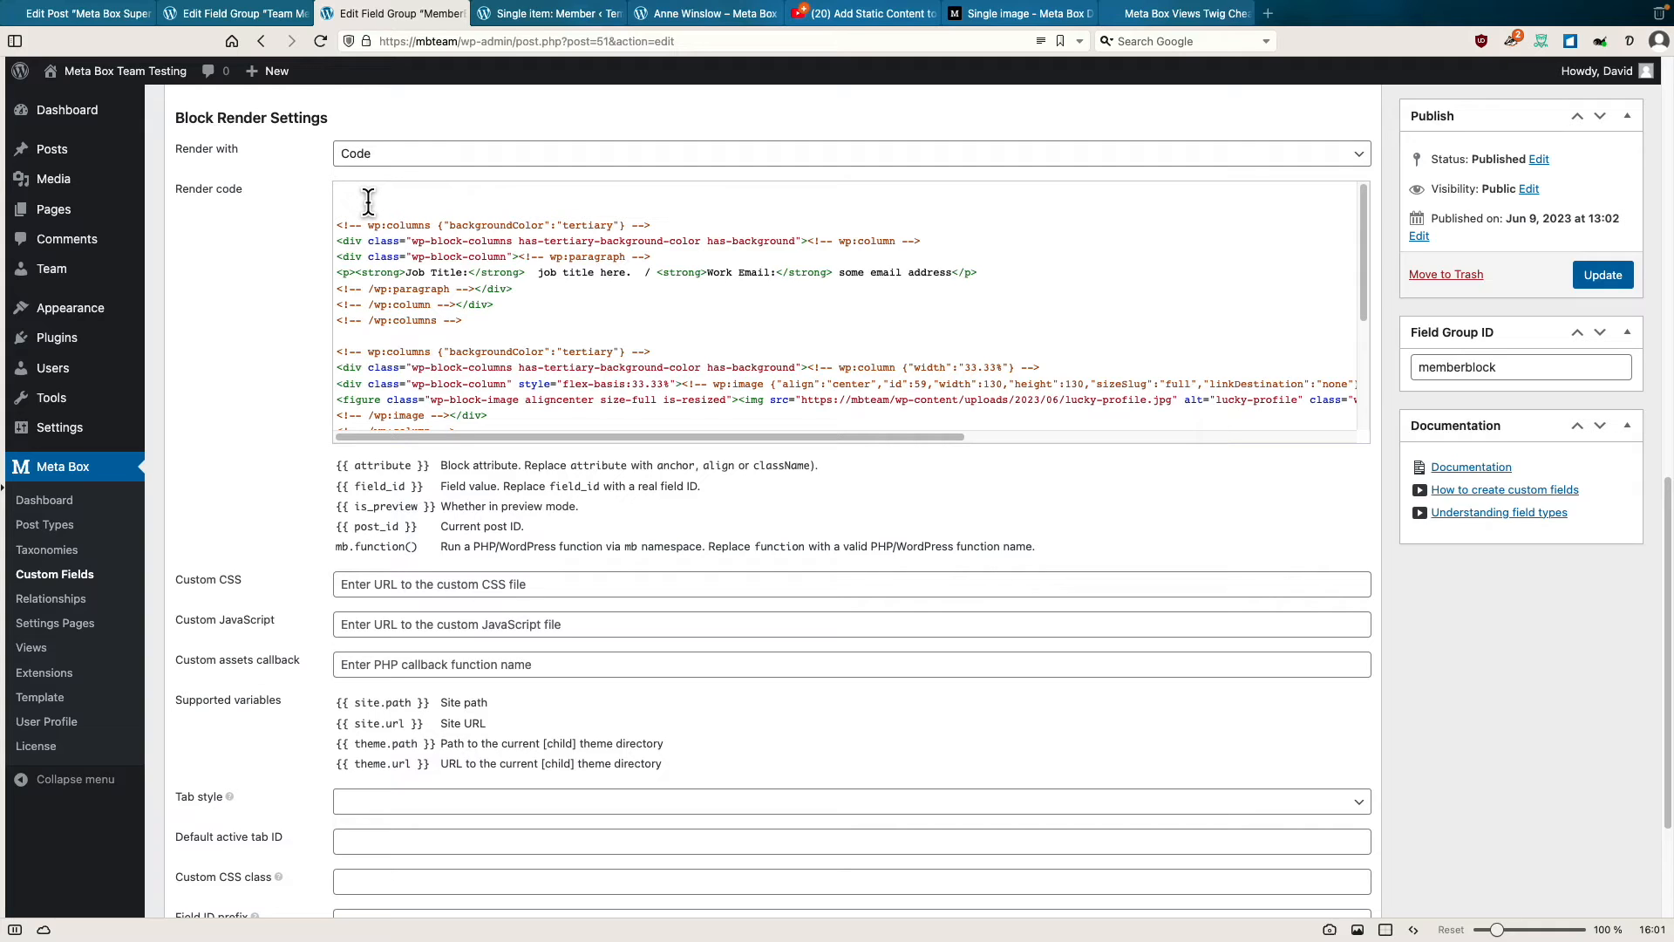
click(415, 197)
Examine the Meta Box documentation for the Text field type, from its settings down to the template usage code.
click(861, 14)
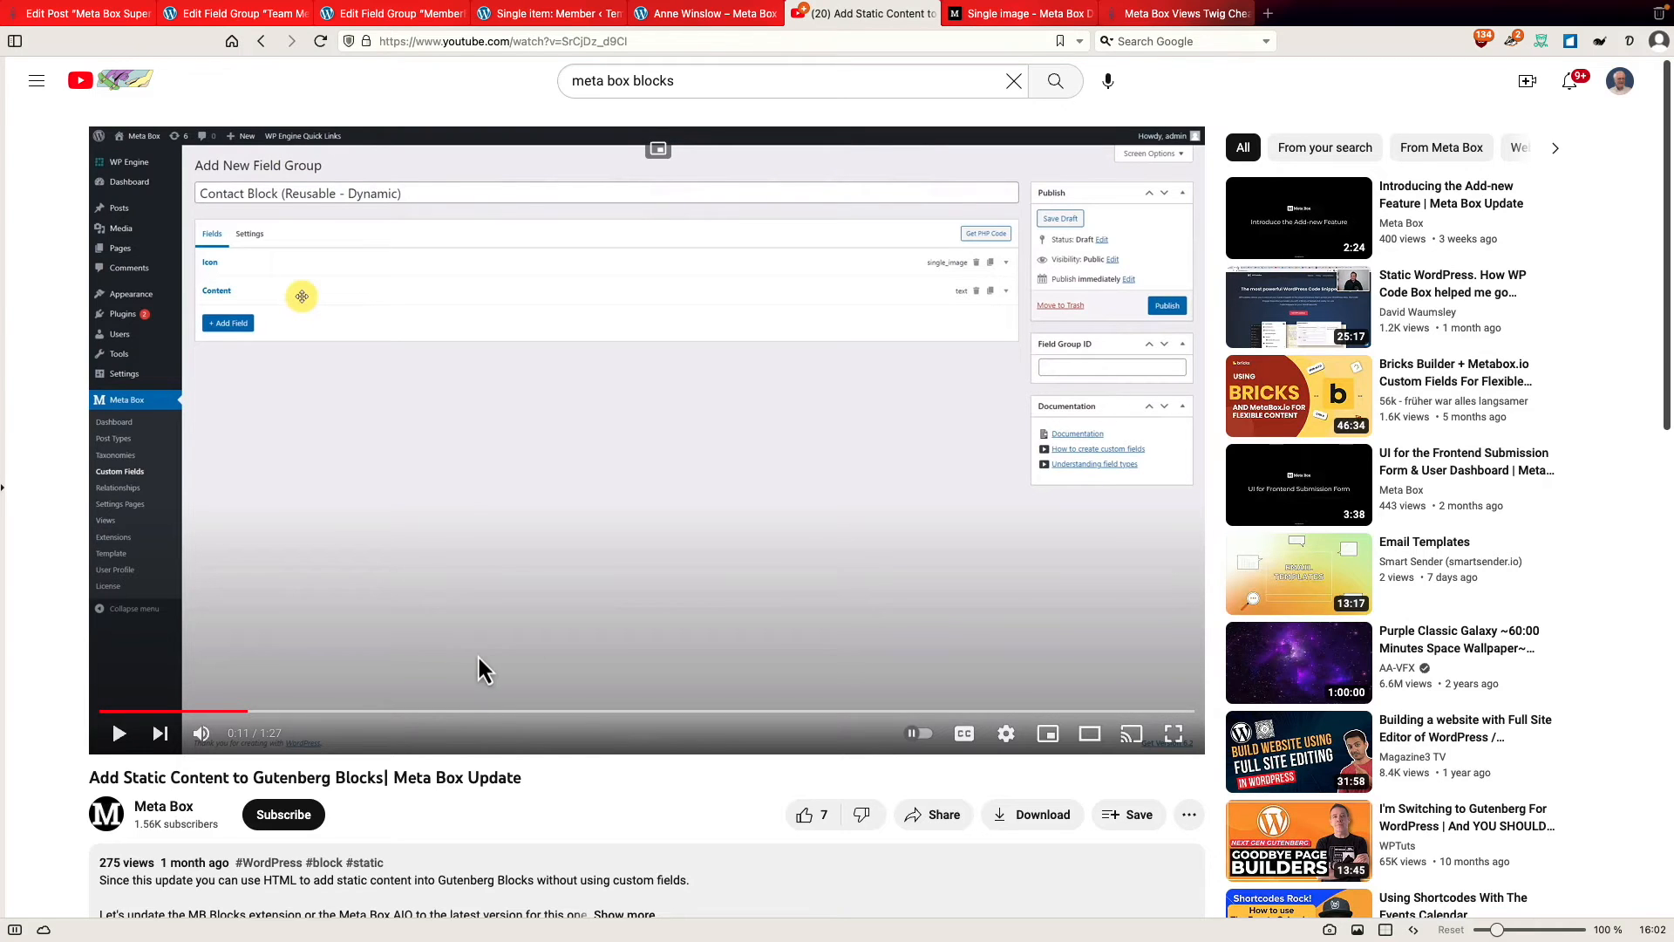
click(993, 13)
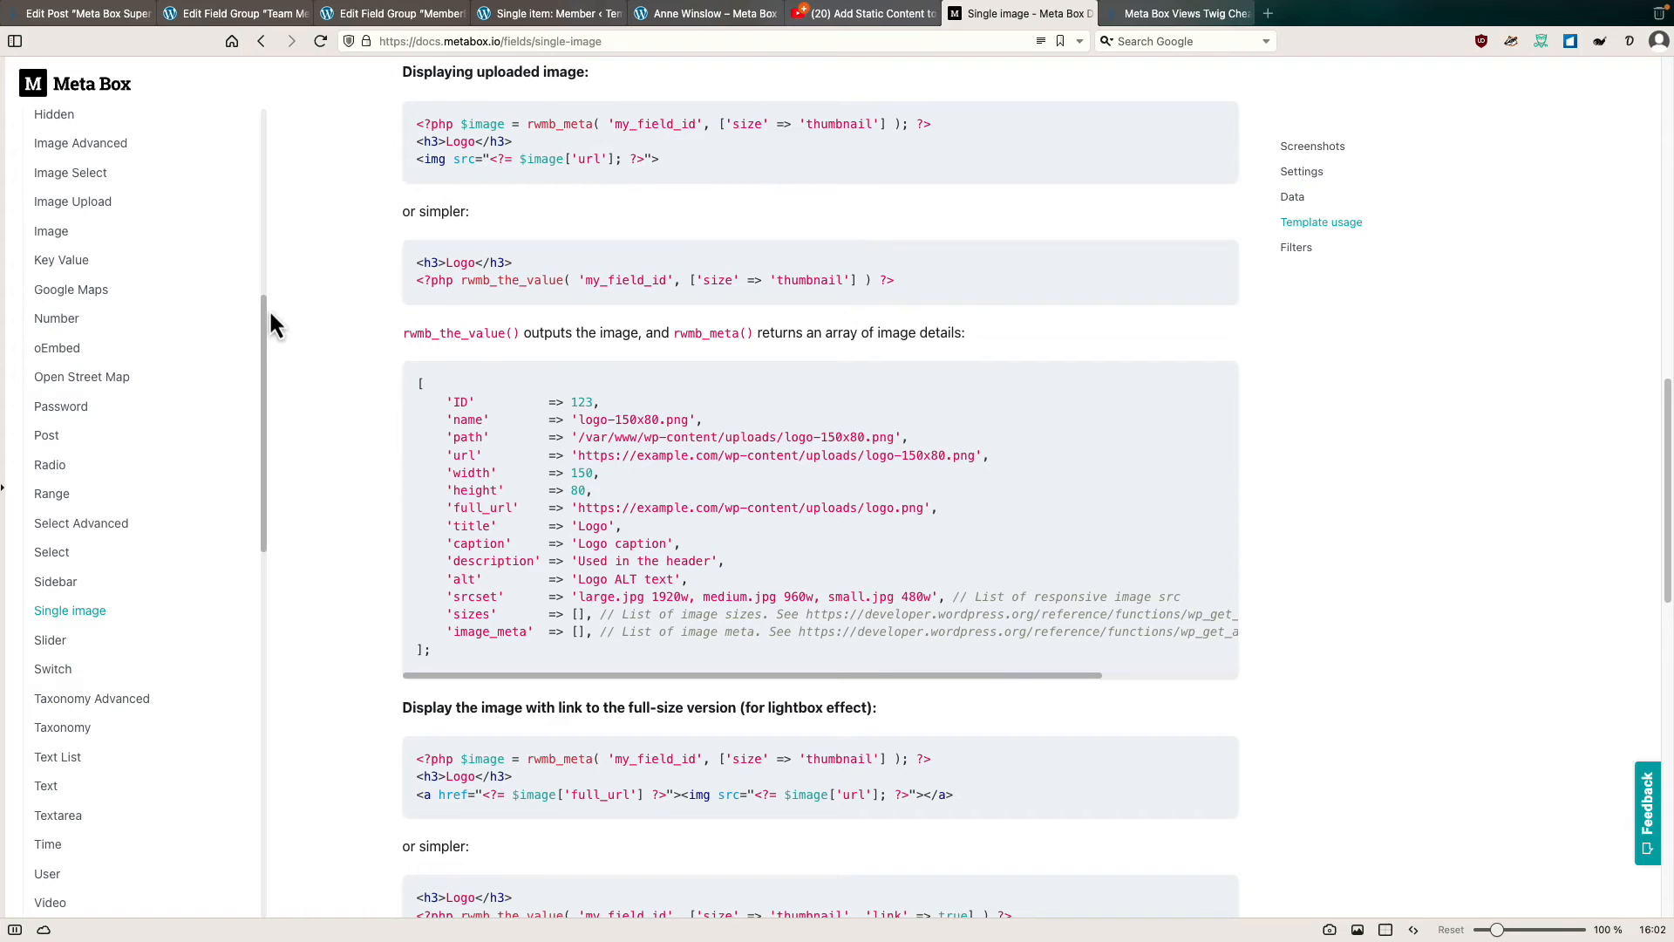
drag(270, 316, 273, 123)
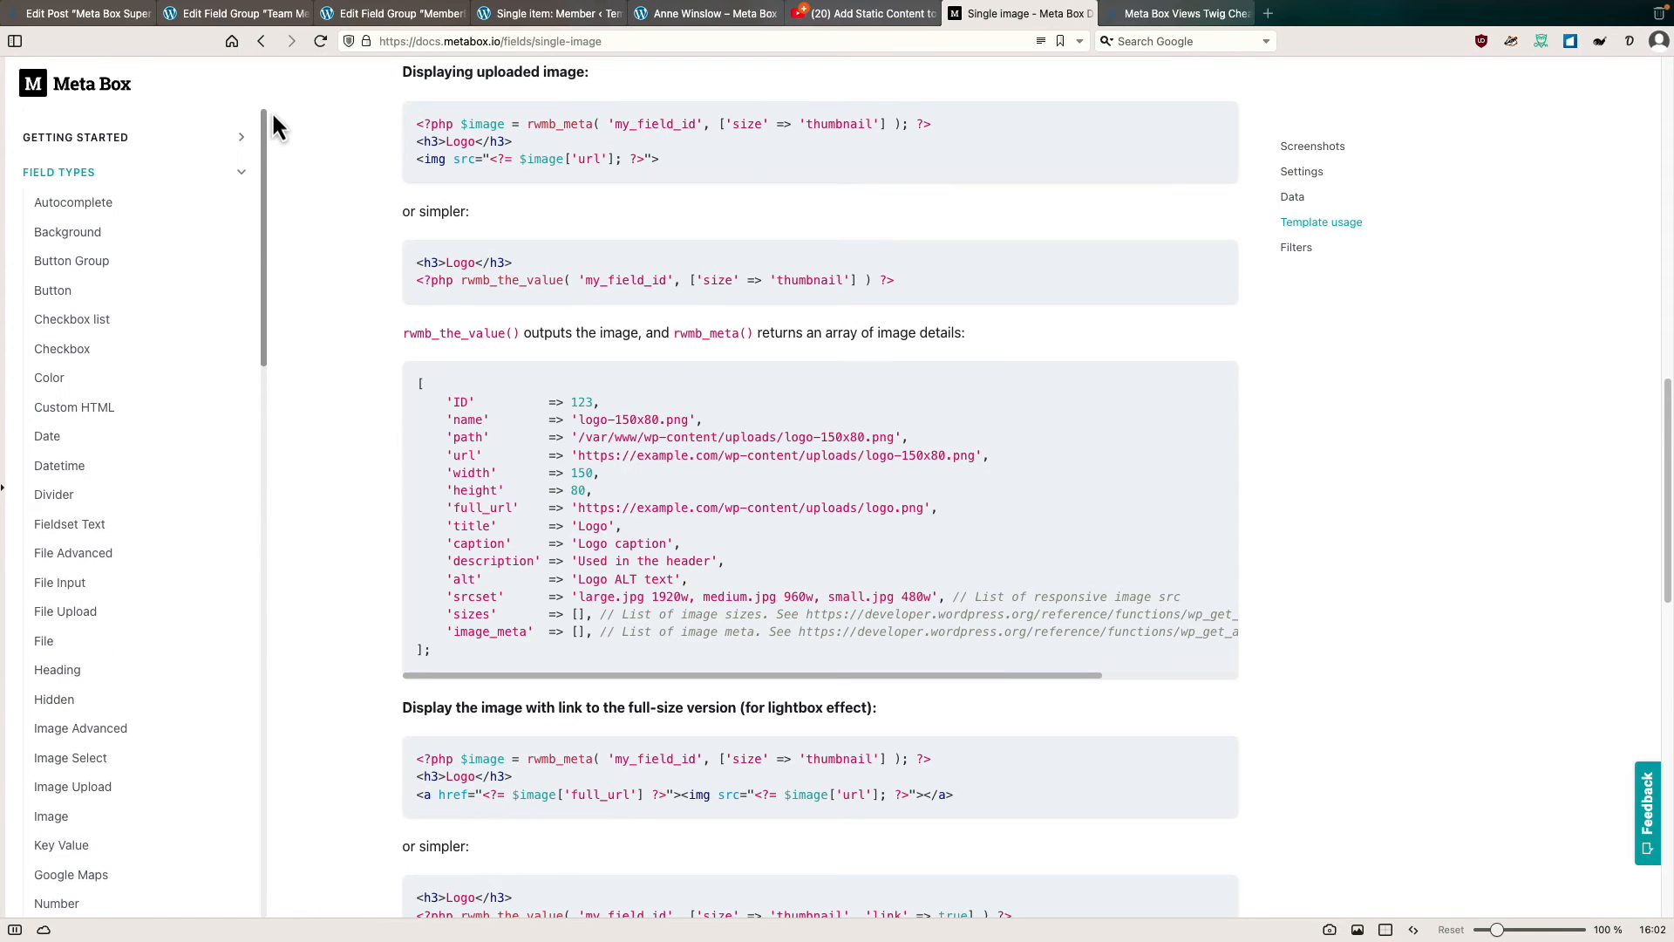
click(97, 176)
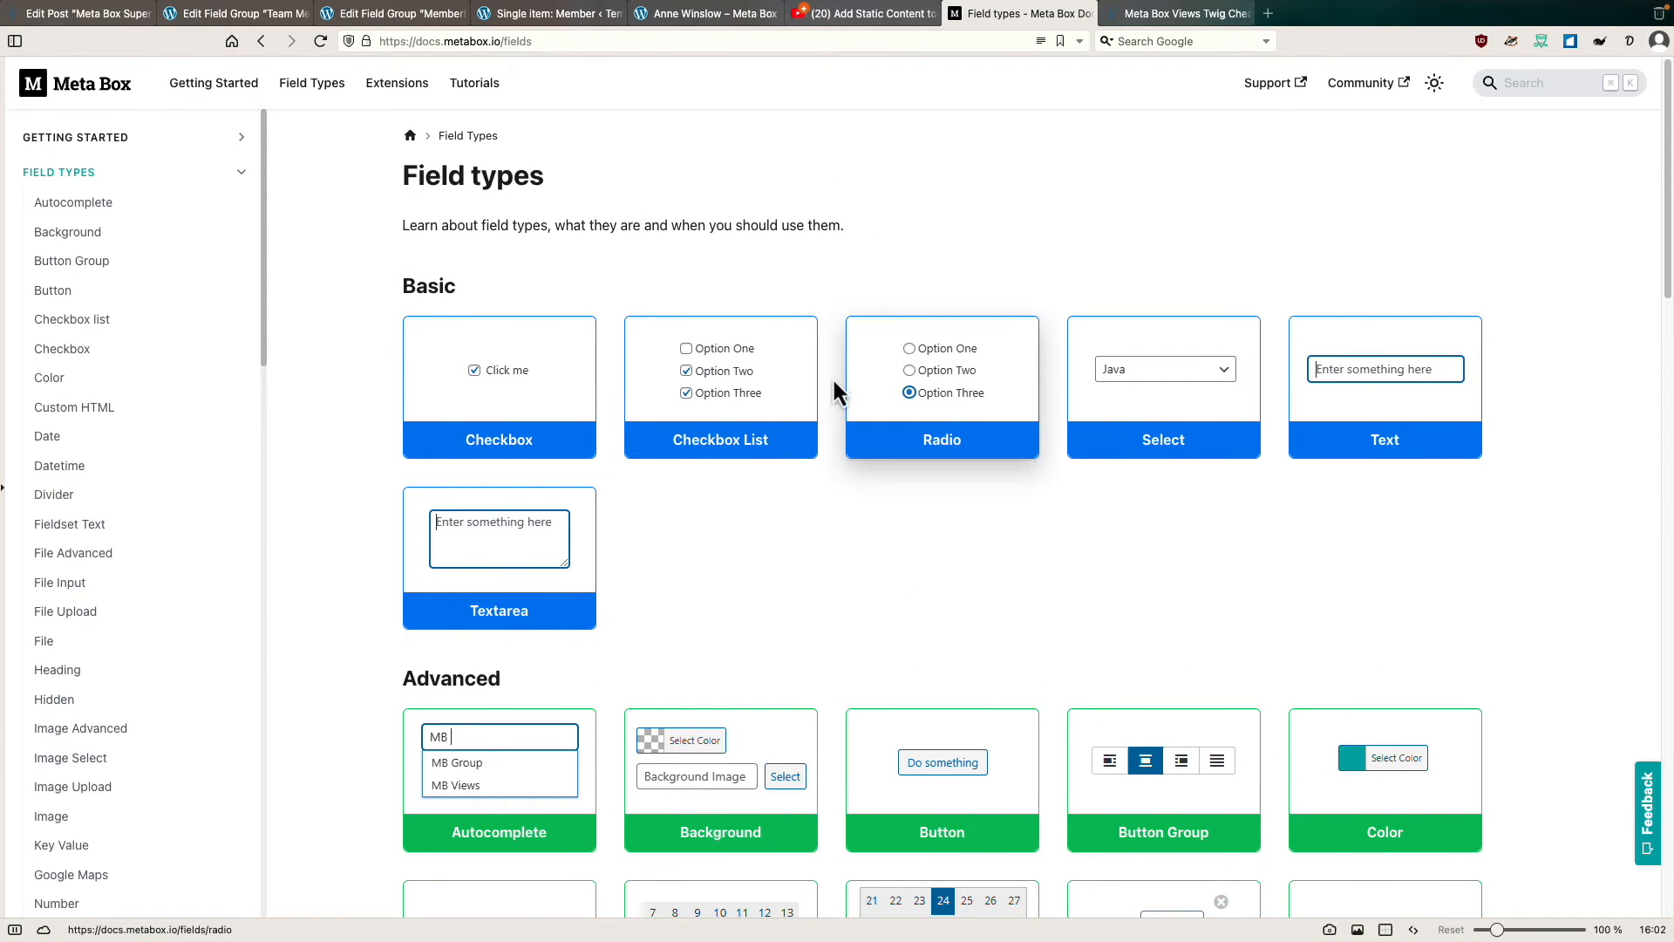
click(1393, 424)
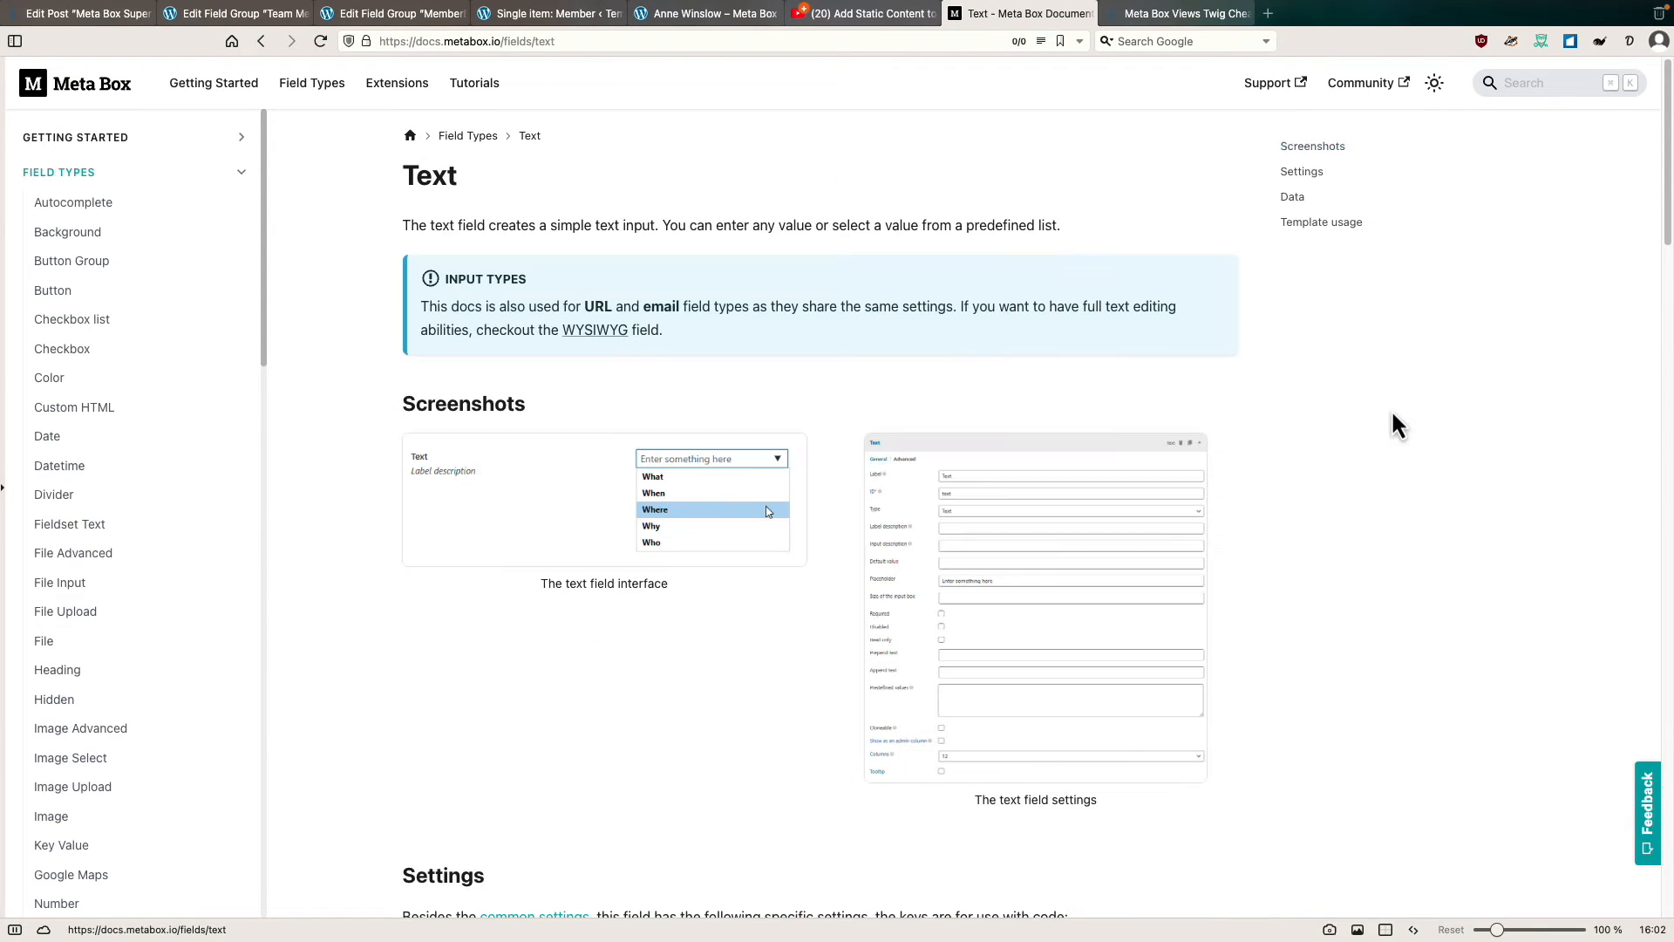
scroll(658, 482, down, 5)
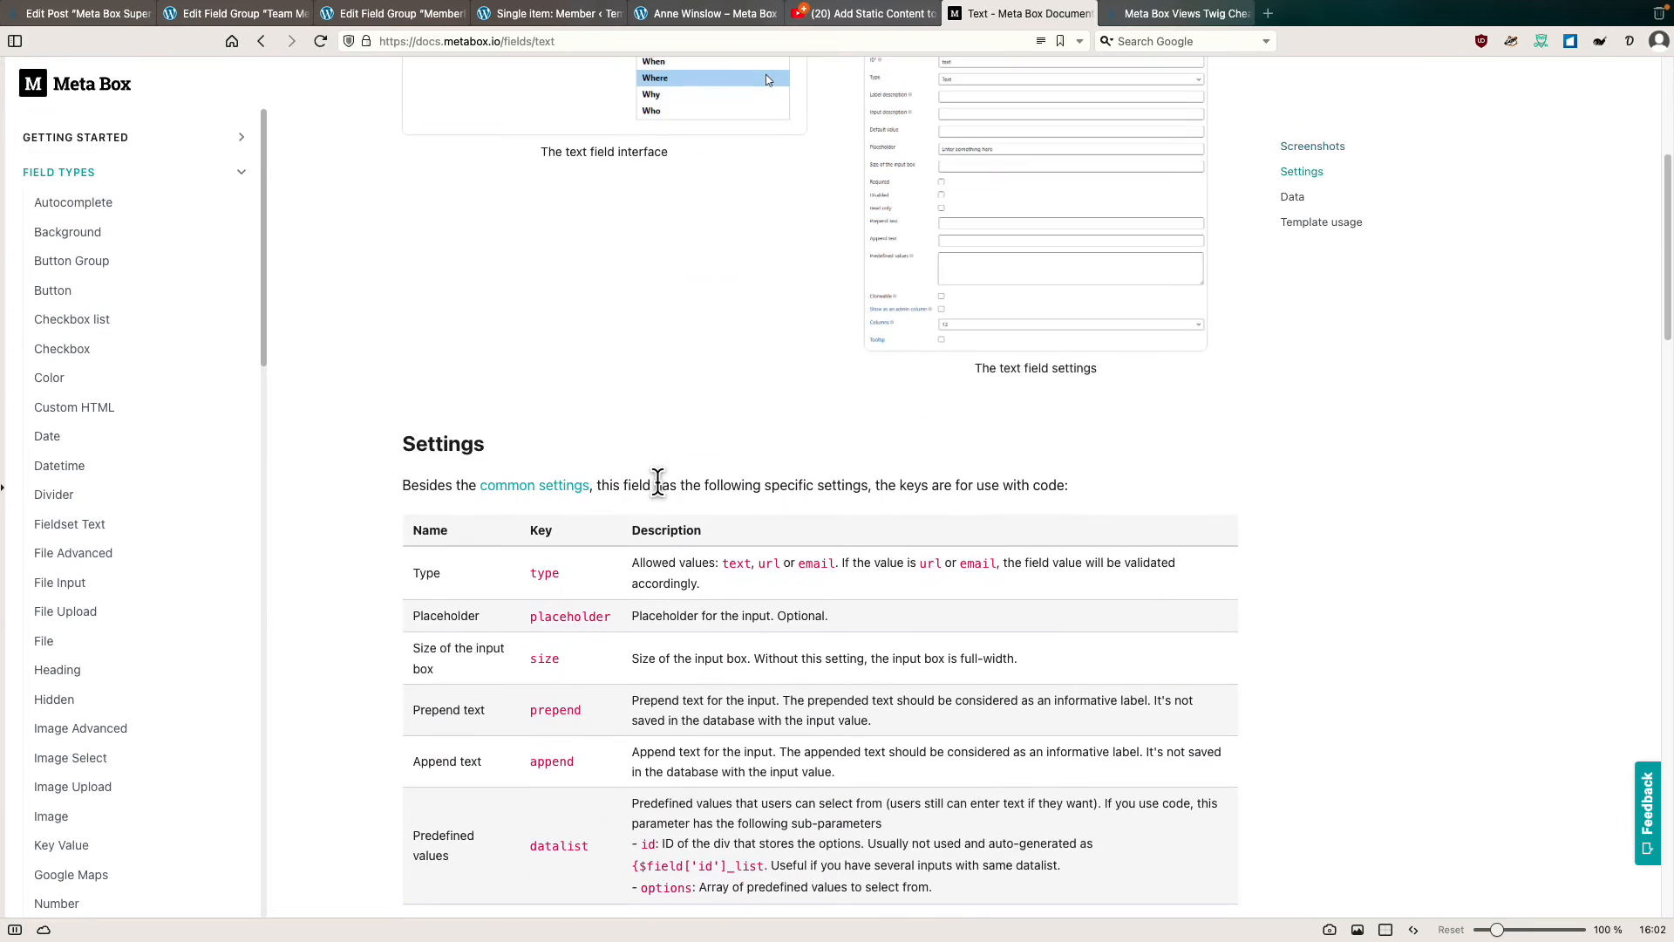
scroll(658, 482, down, 4)
scroll(658, 483, down, 7)
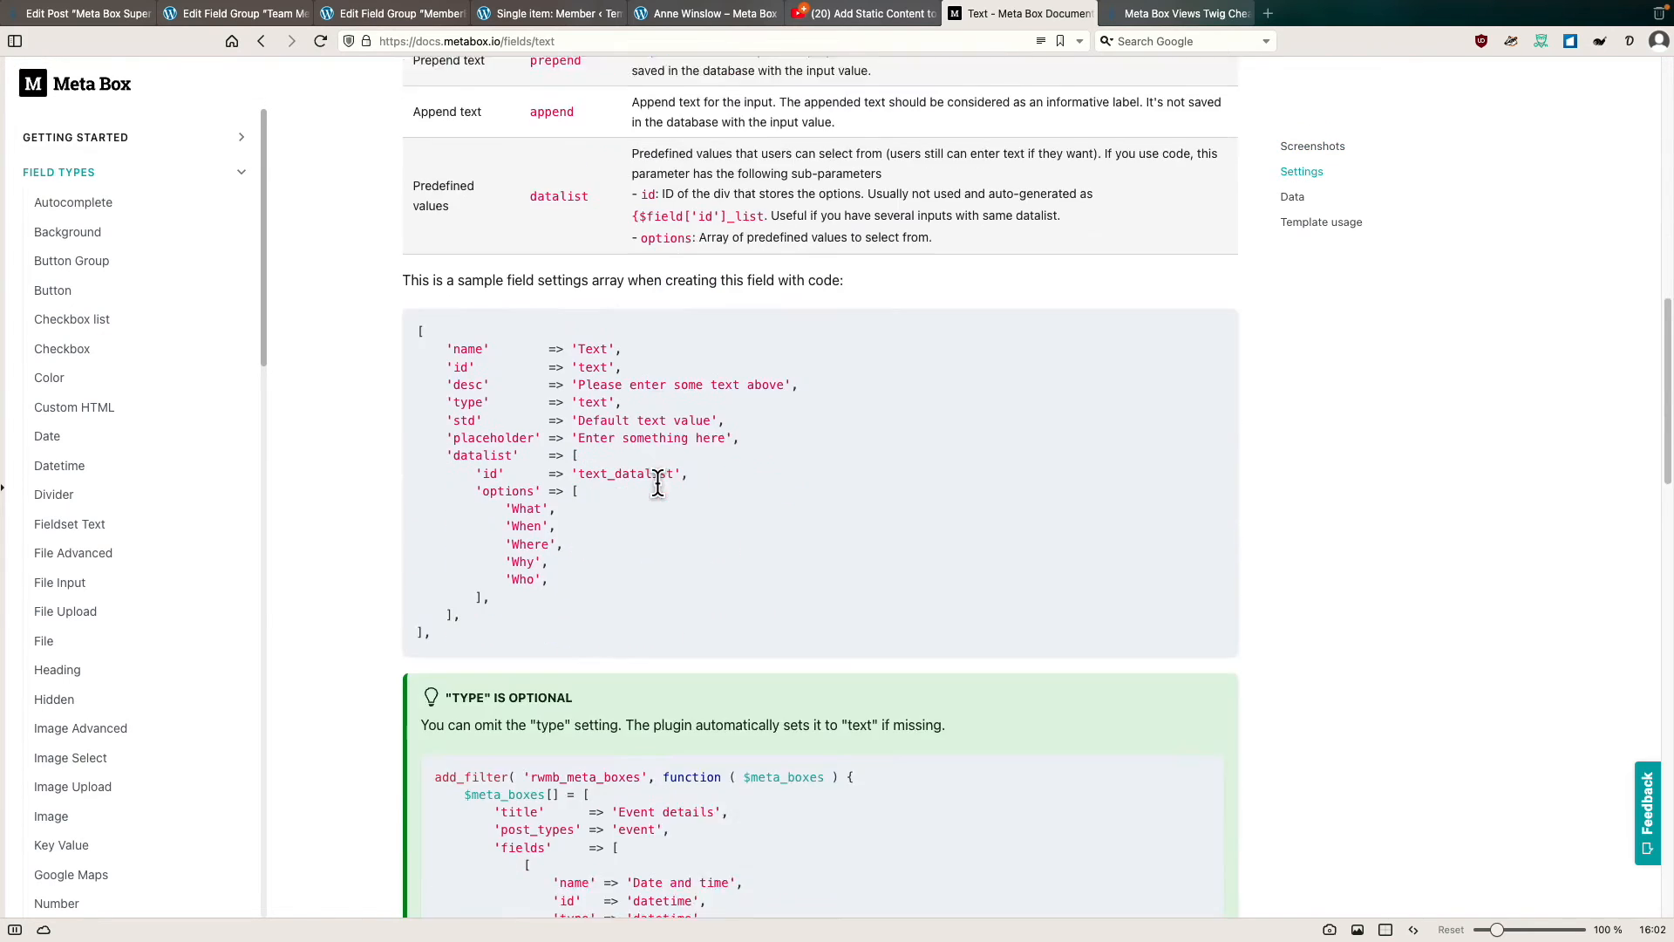
scroll(660, 490, down, 4)
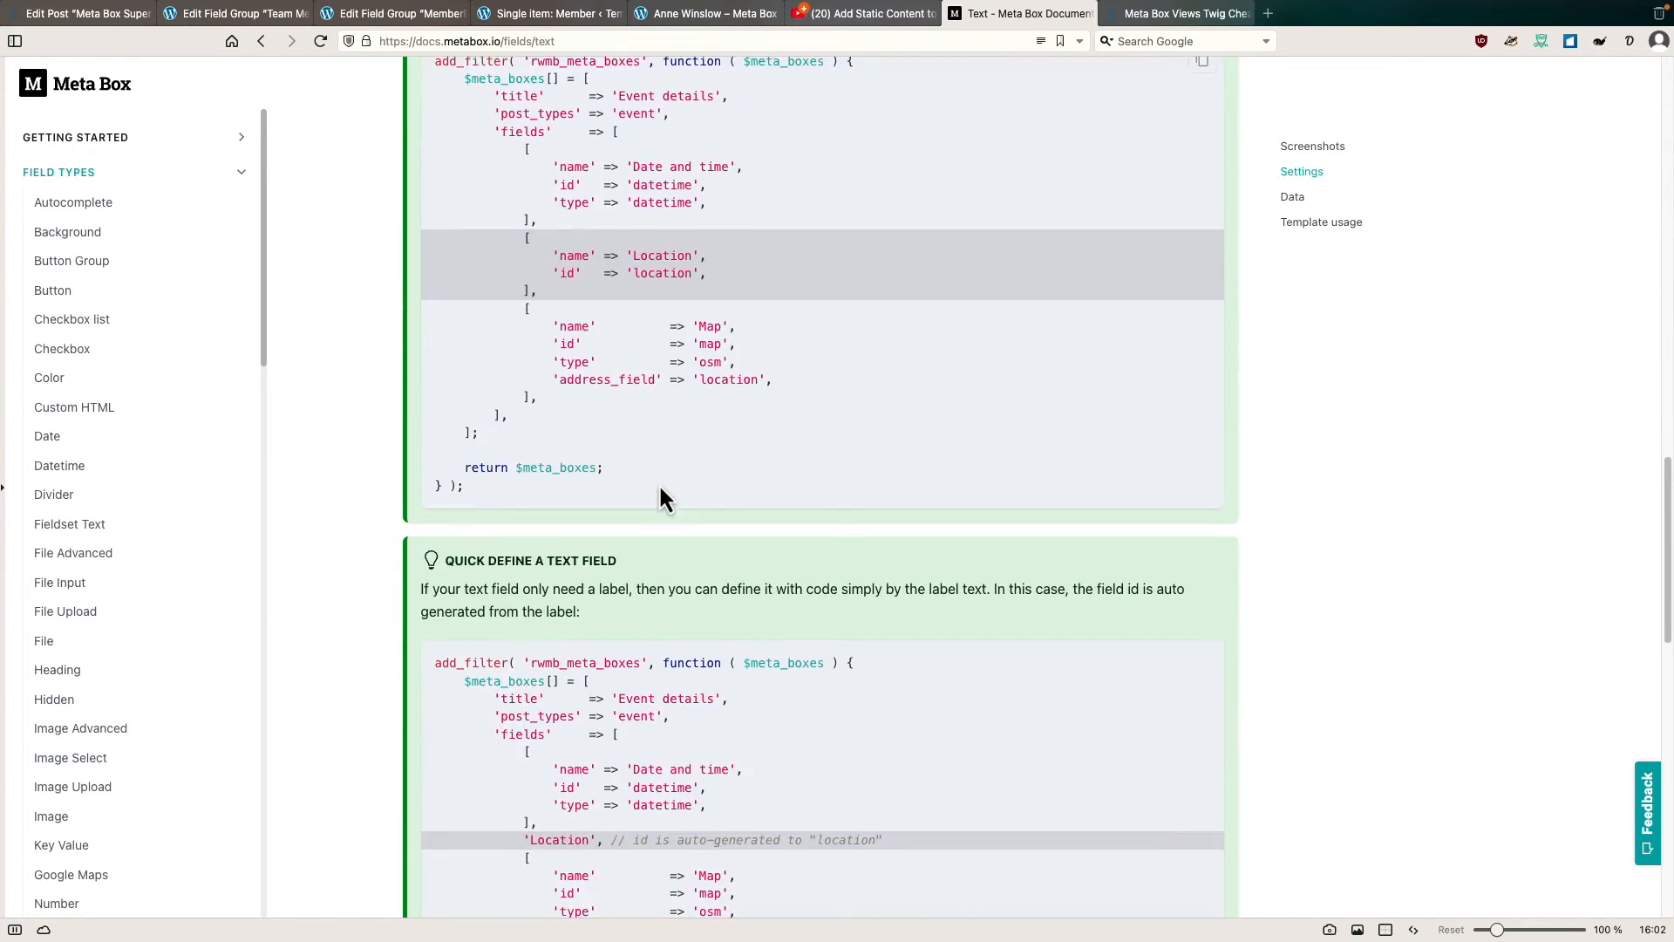
scroll(661, 490, down, 3)
scroll(660, 490, down, 6)
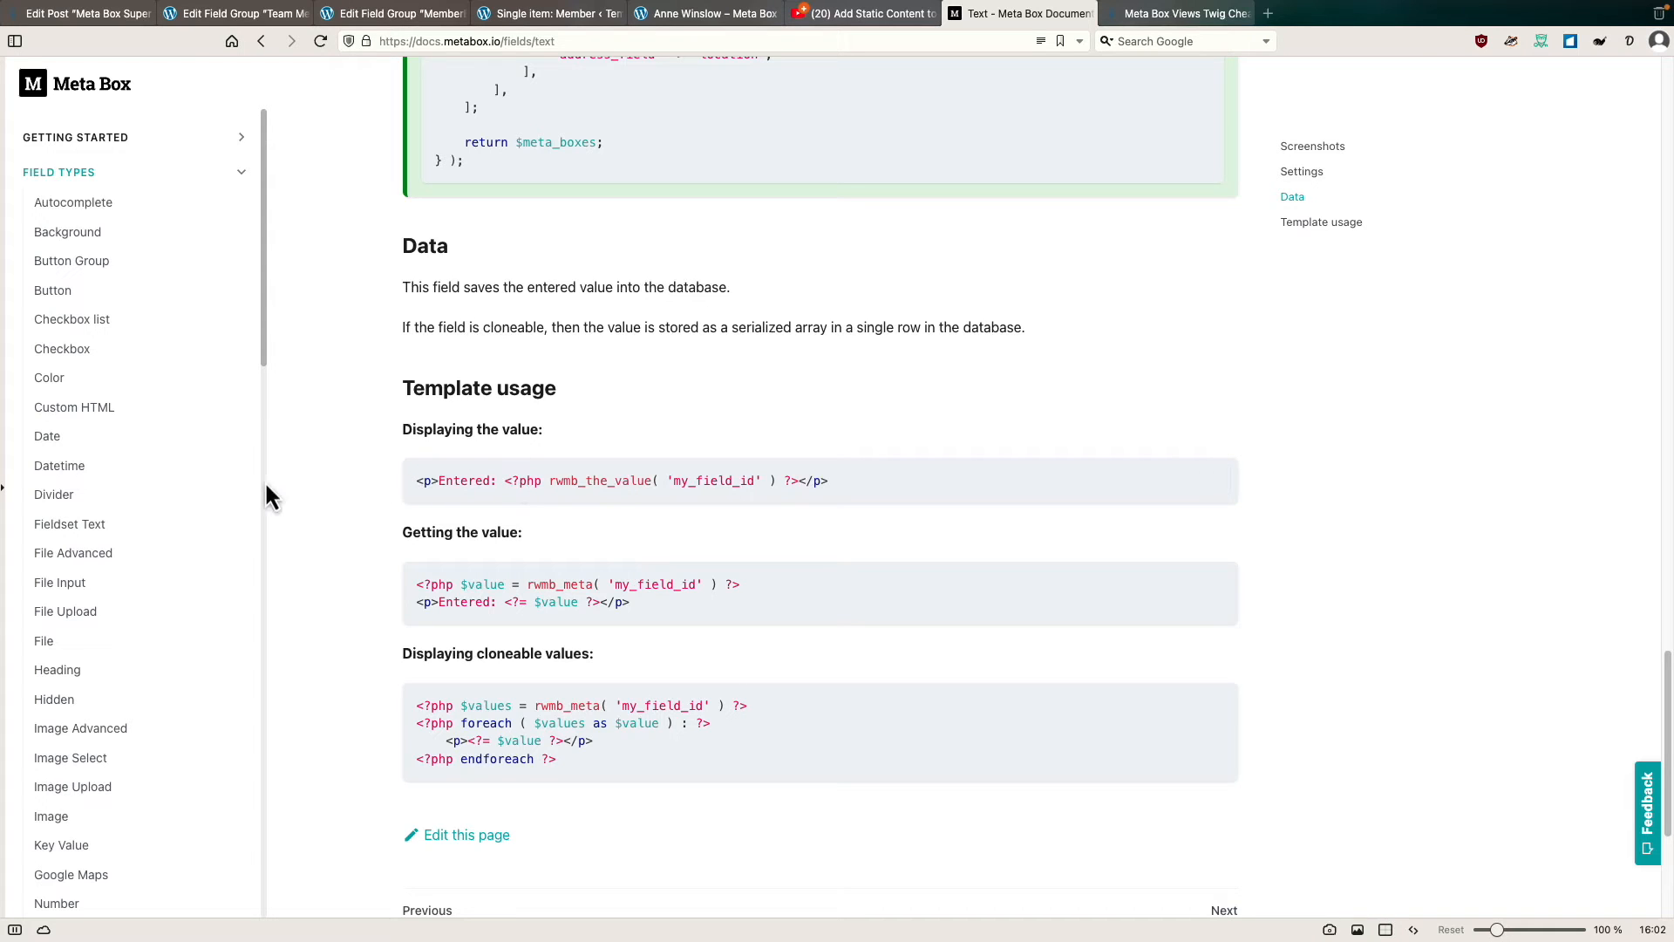
Open the MB Views extension documentation and examine the sections on inserting fields and running PHP functions.
scroll(229, 488, down, 5)
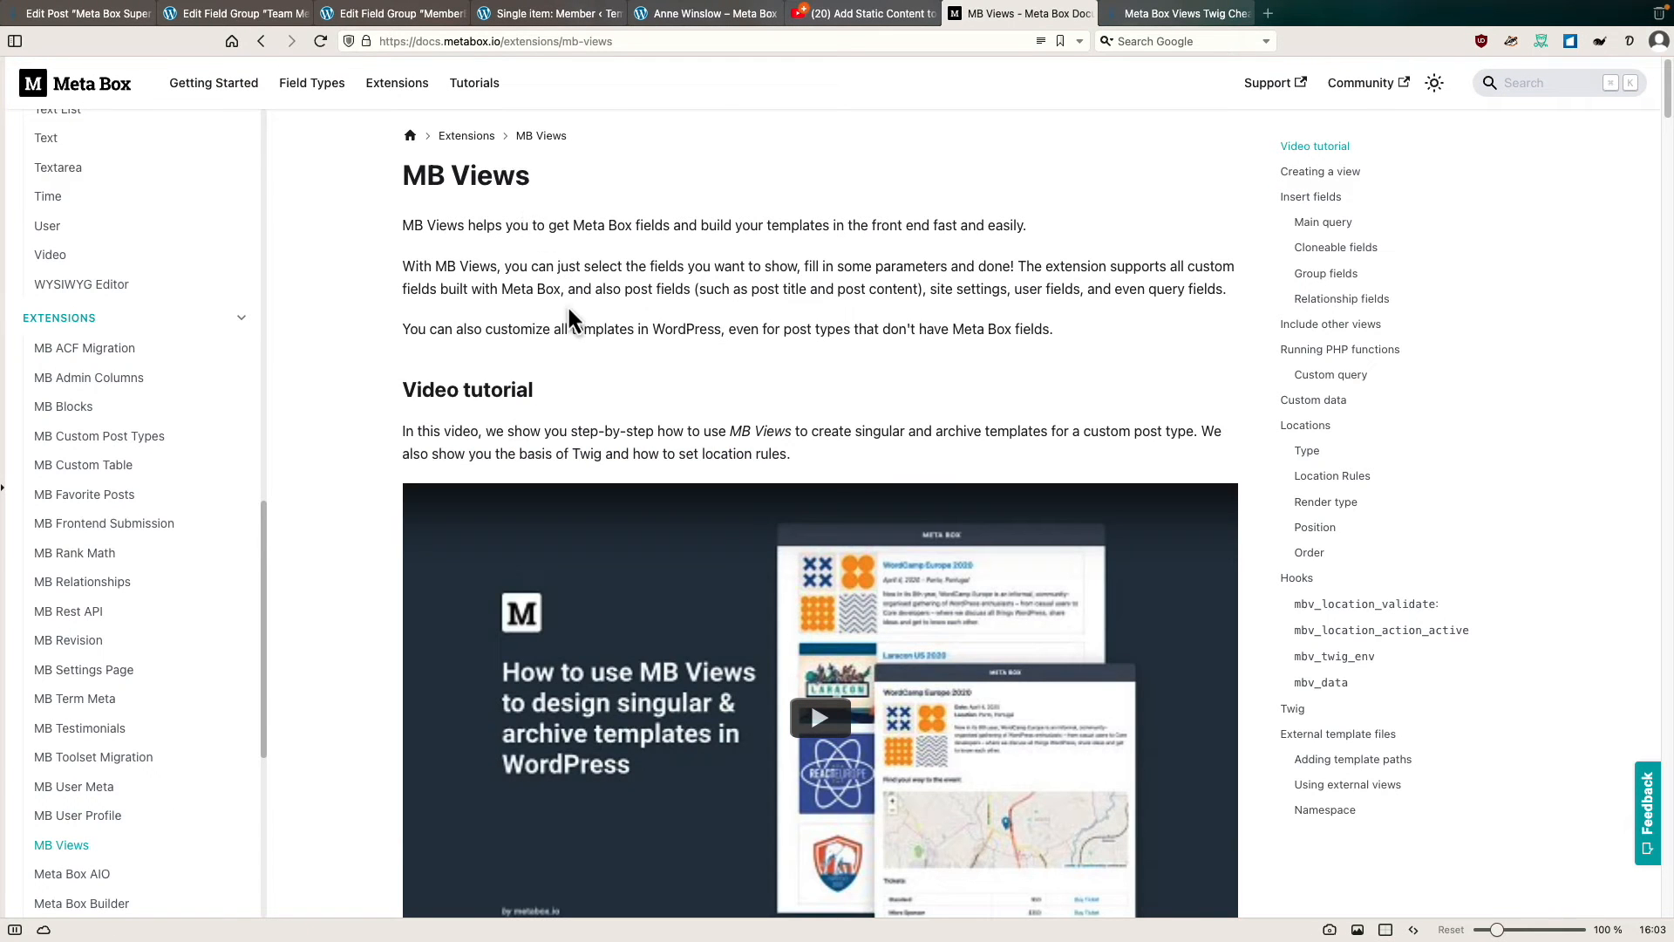
scroll(567, 314, down, 15)
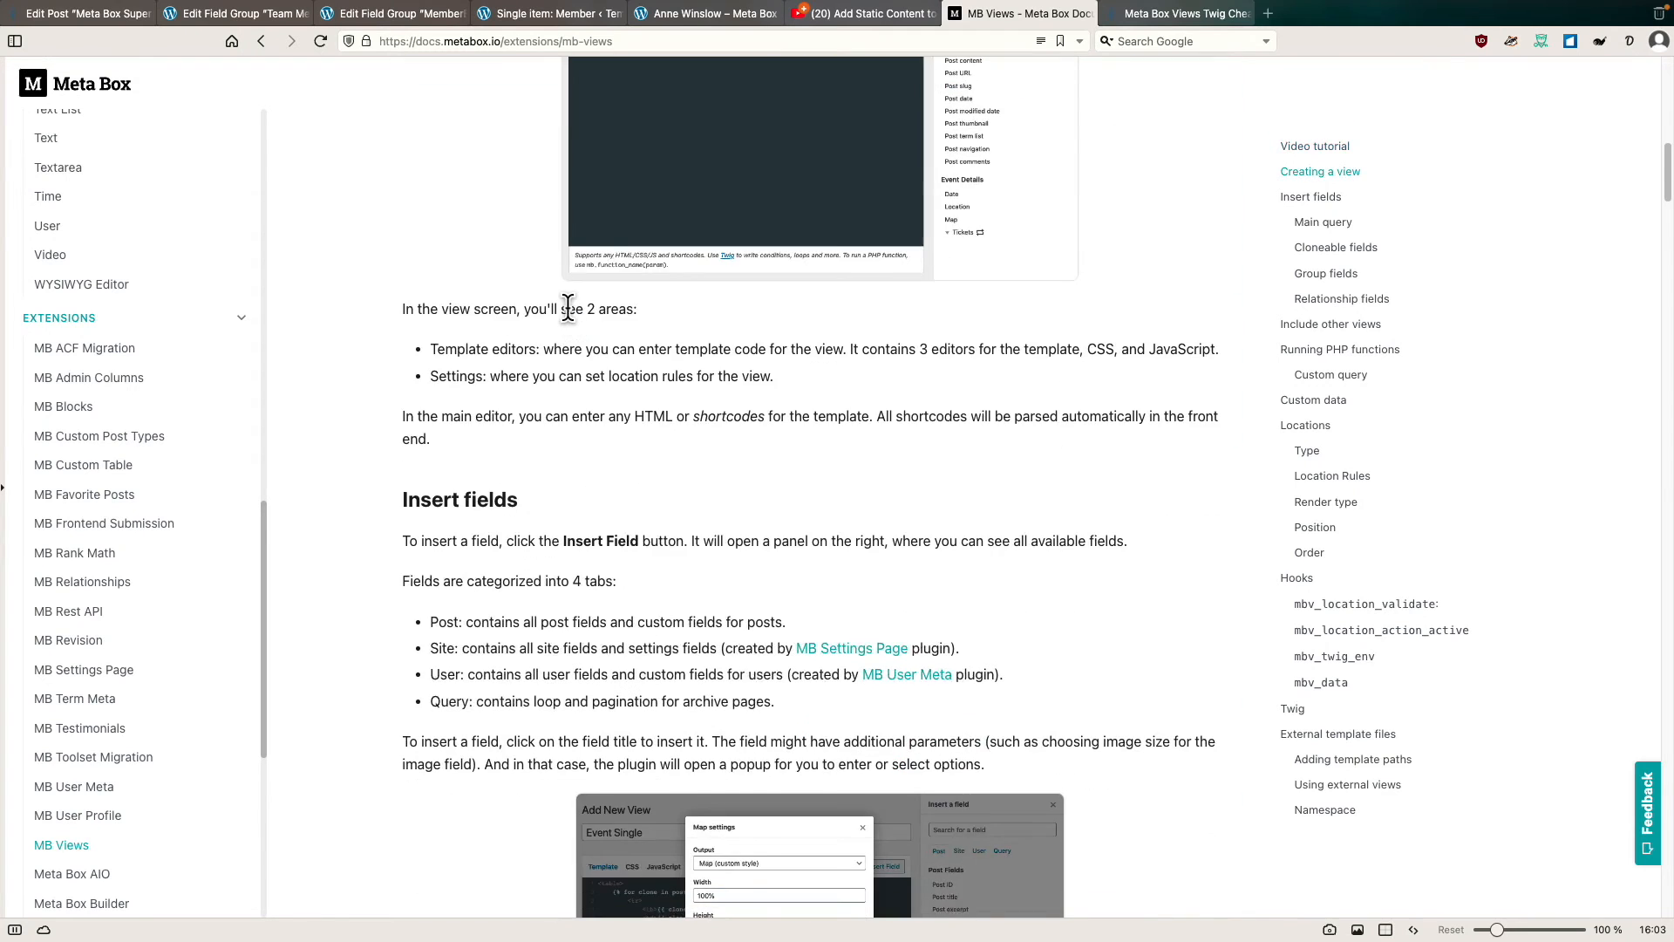
scroll(568, 307, down, 12)
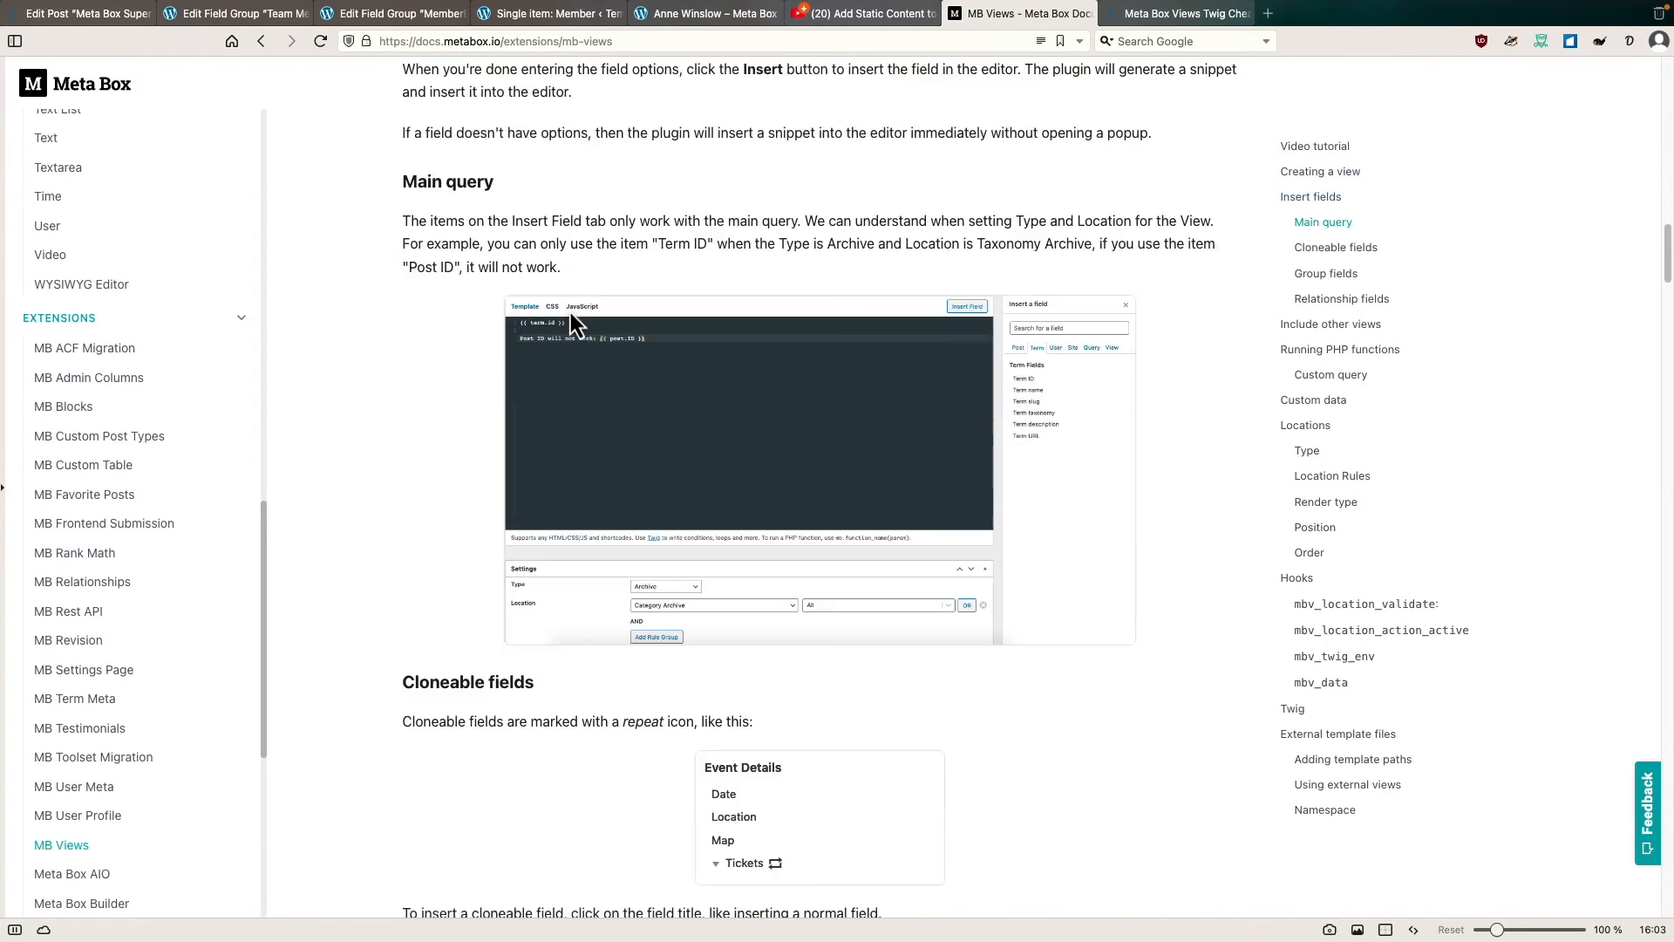
scroll(571, 312, down, 10)
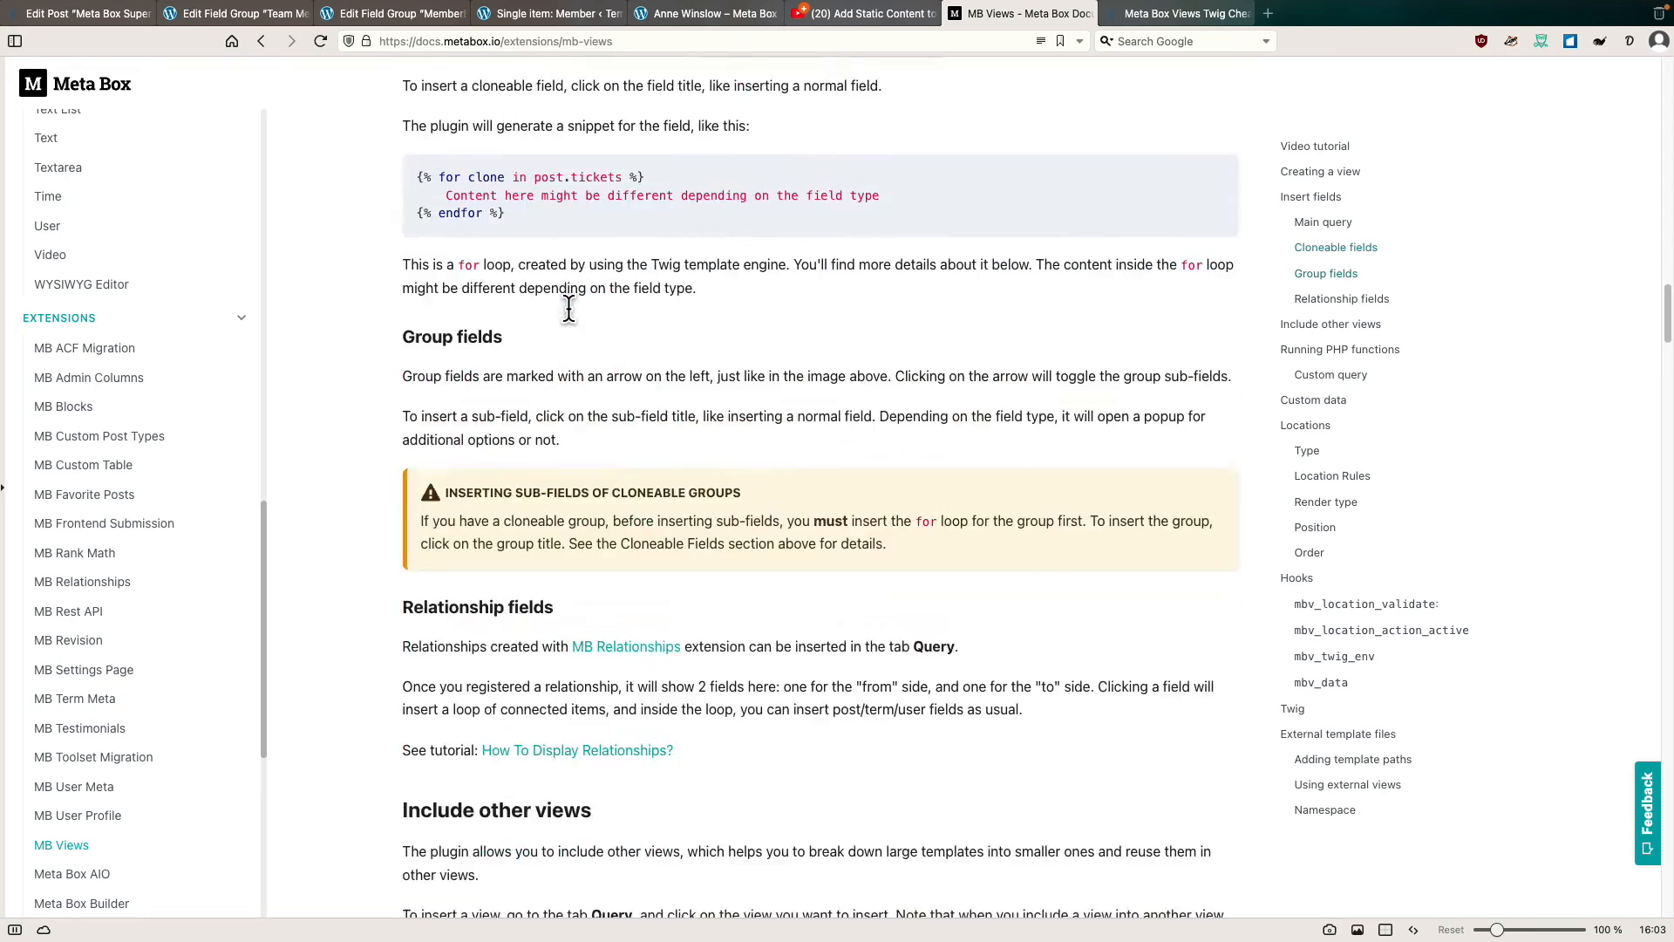
scroll(568, 307, down, 8)
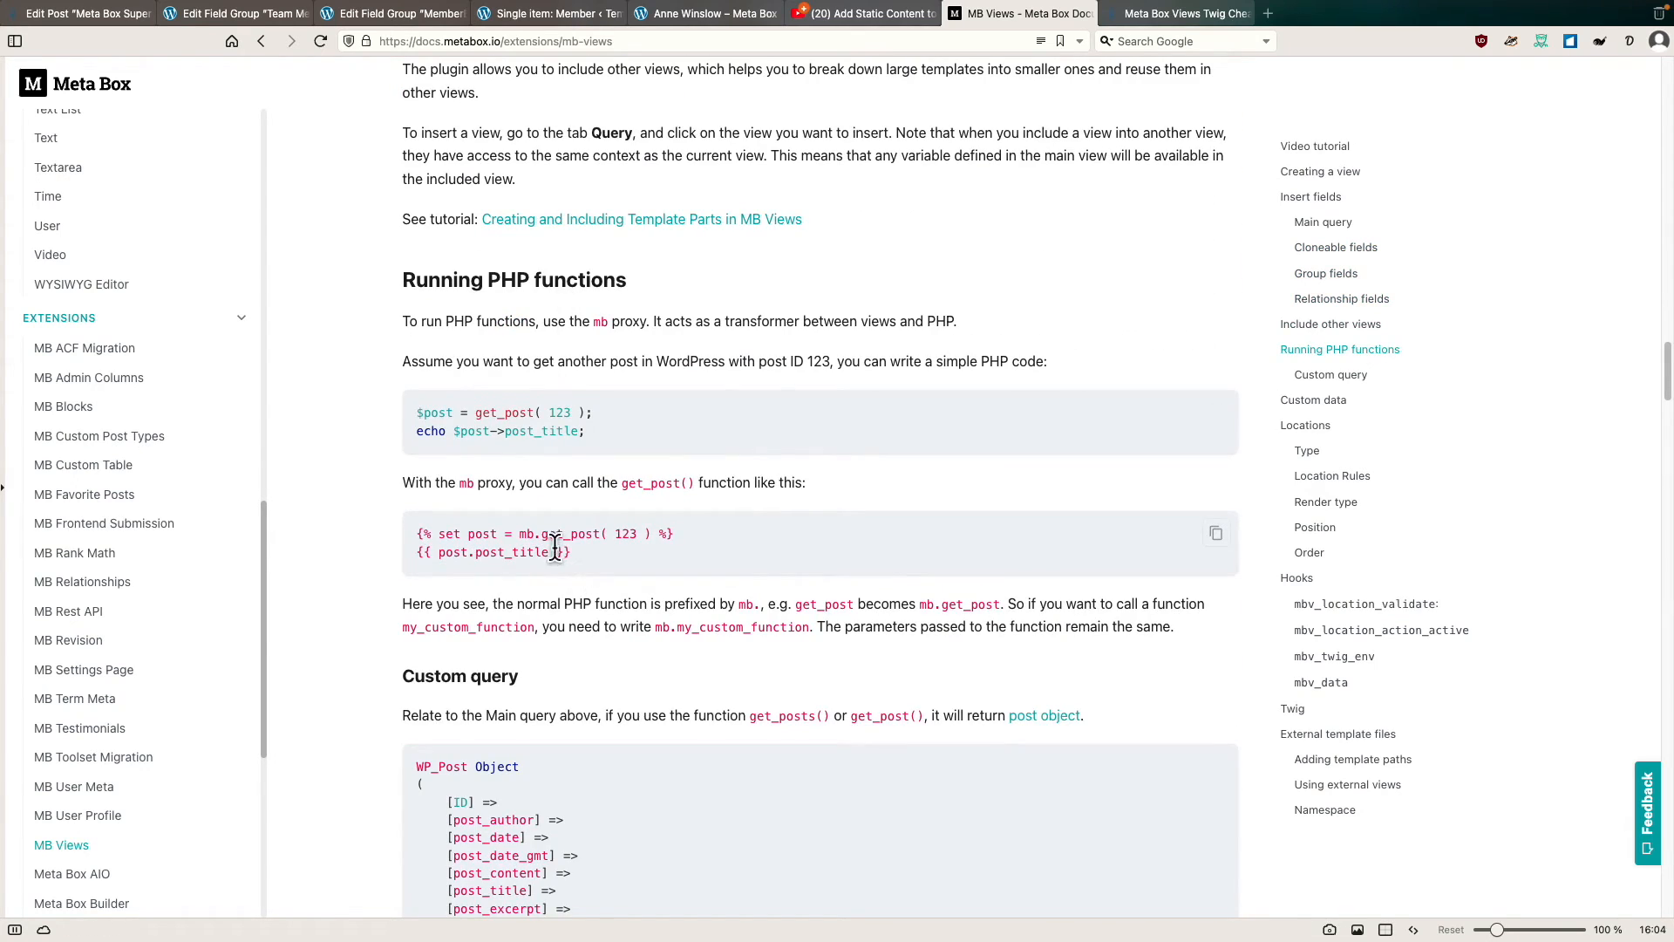
Open the Meta Box Views Twig Cheat Sheet and examine its syntax sections, from curly brace options to loops, image URLs and cloneable groups.
key(ctrl+Tab)
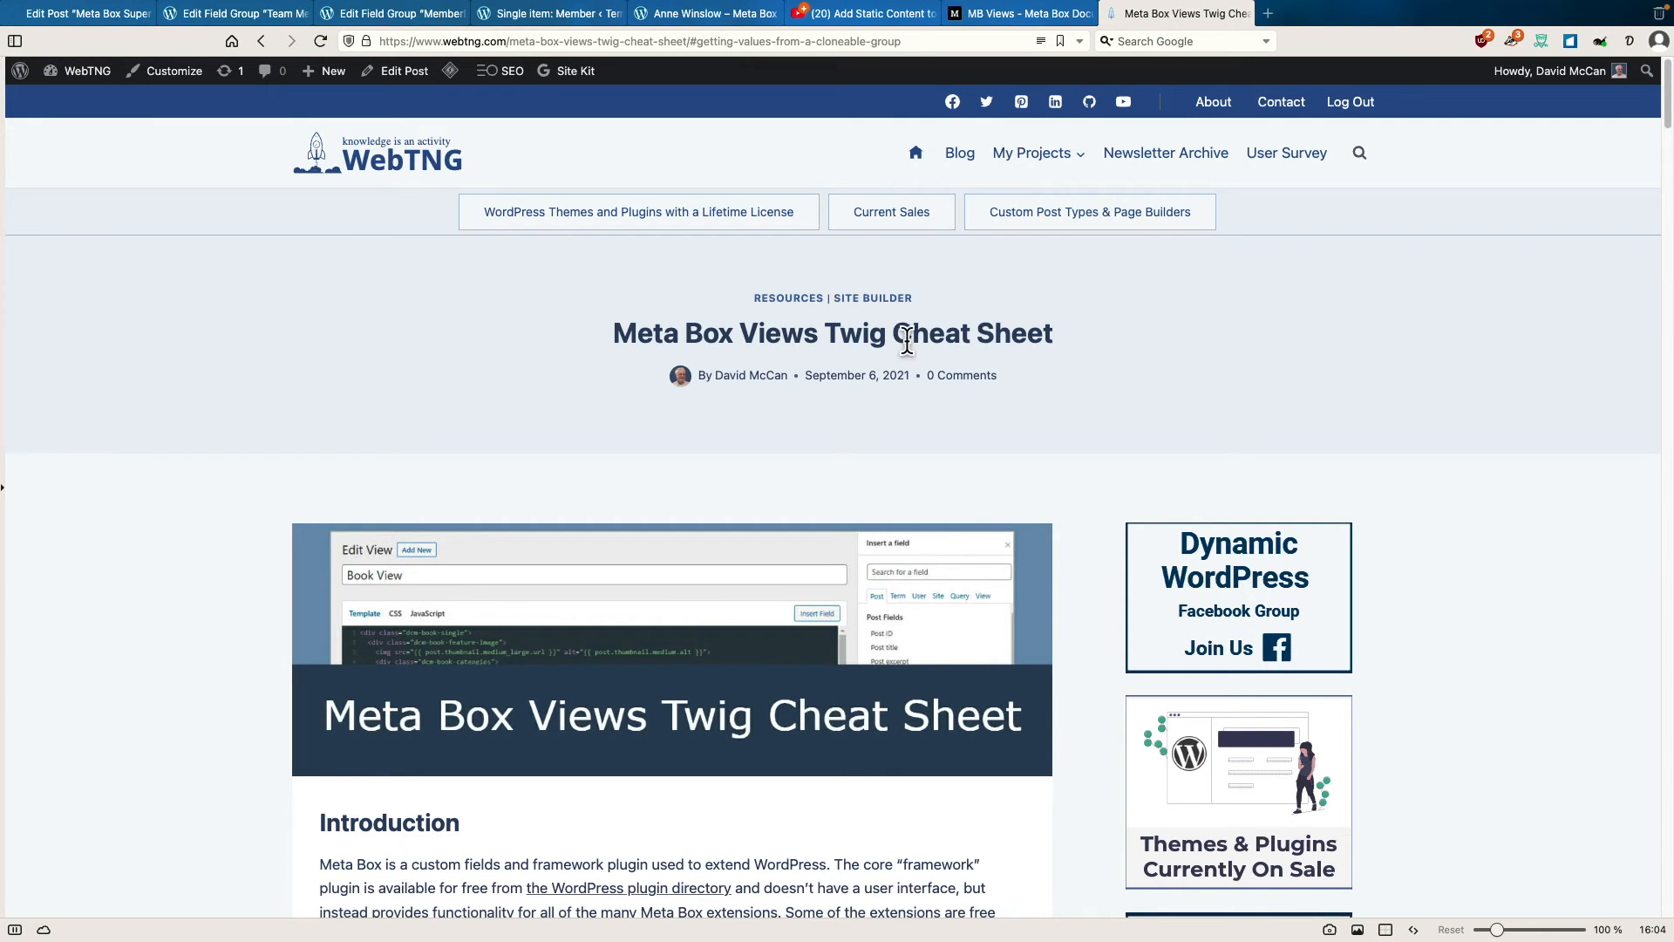
scroll(407, 343, down, 10)
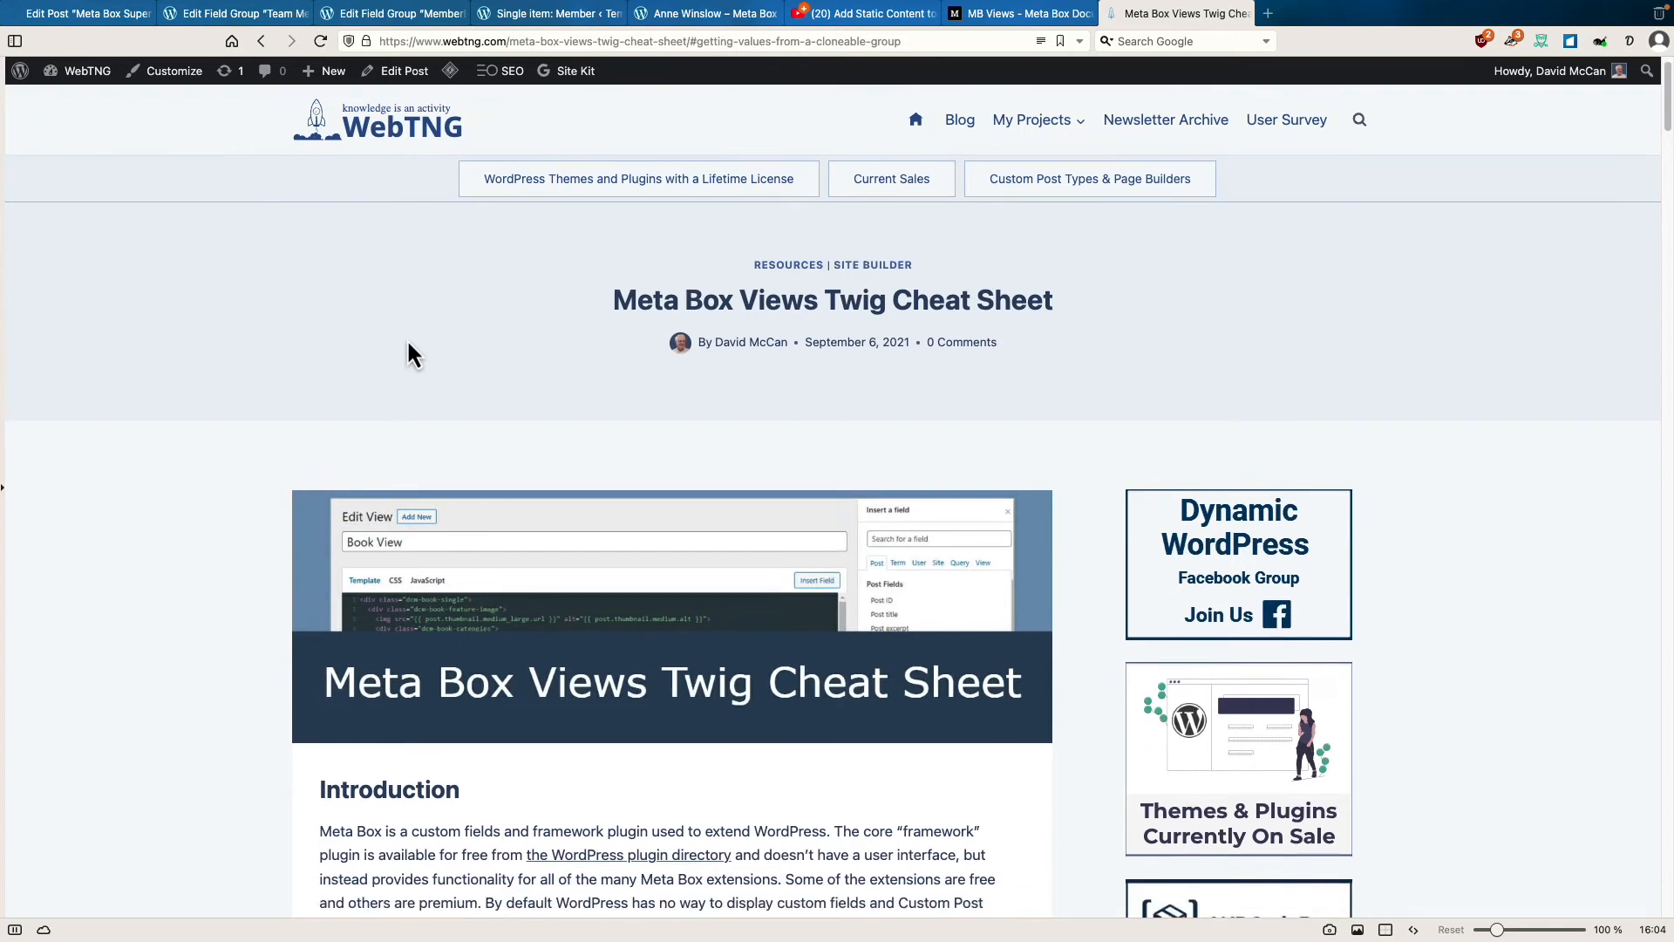
scroll(406, 339, down, 8)
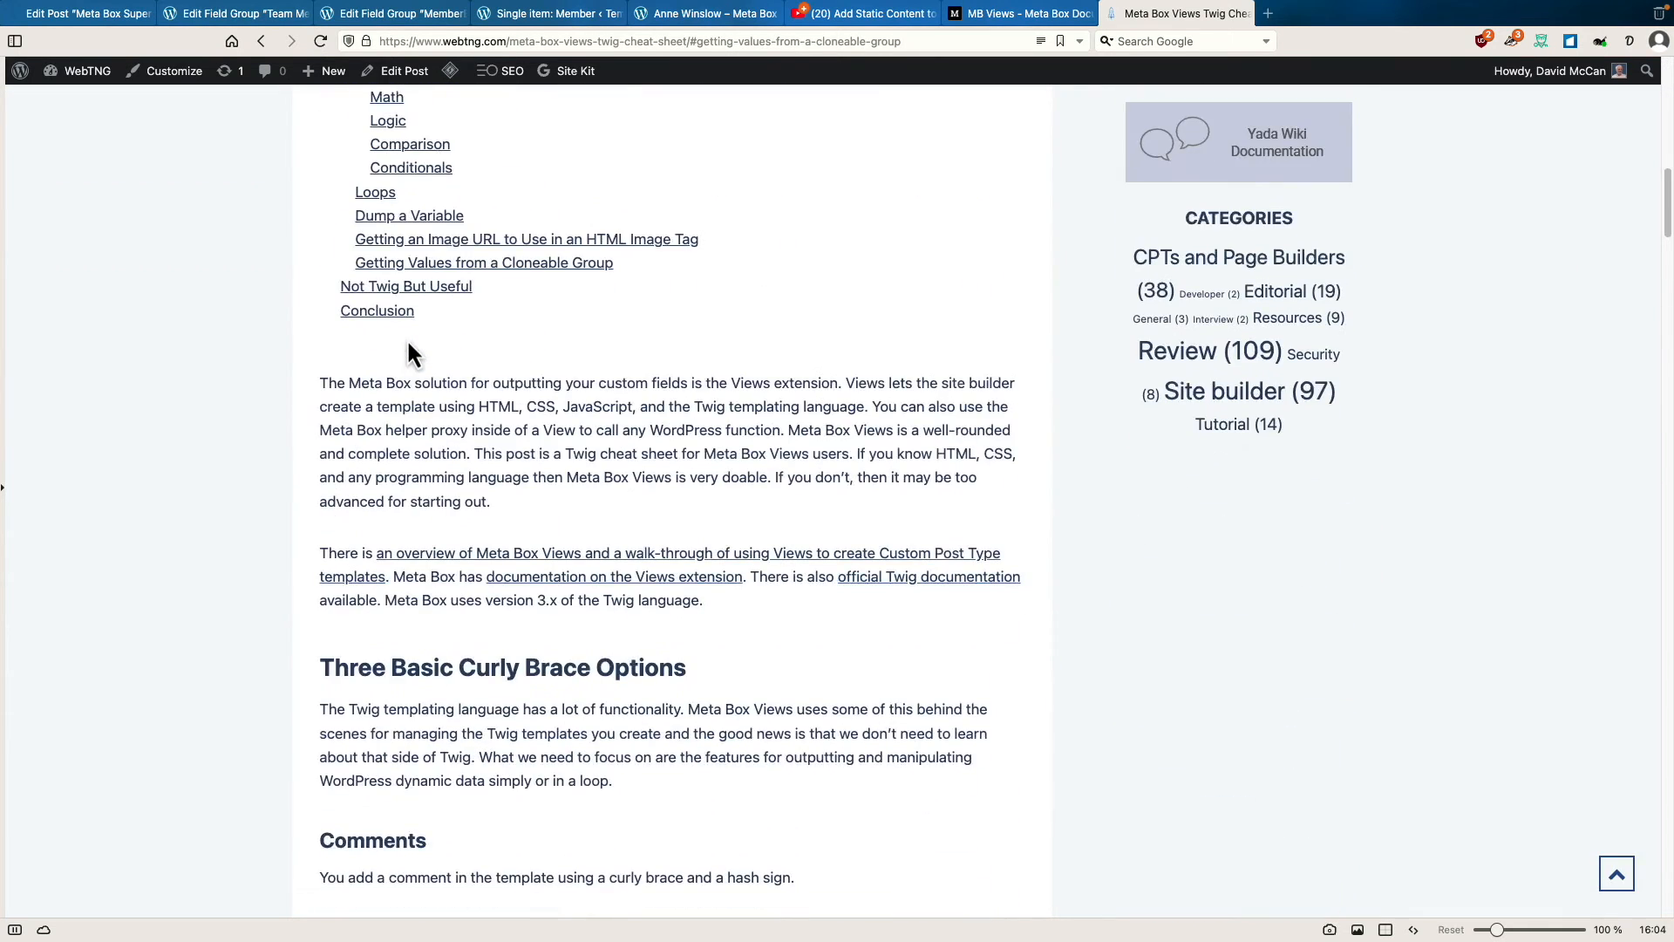
scroll(406, 338, down, 2)
scroll(407, 340, down, 5)
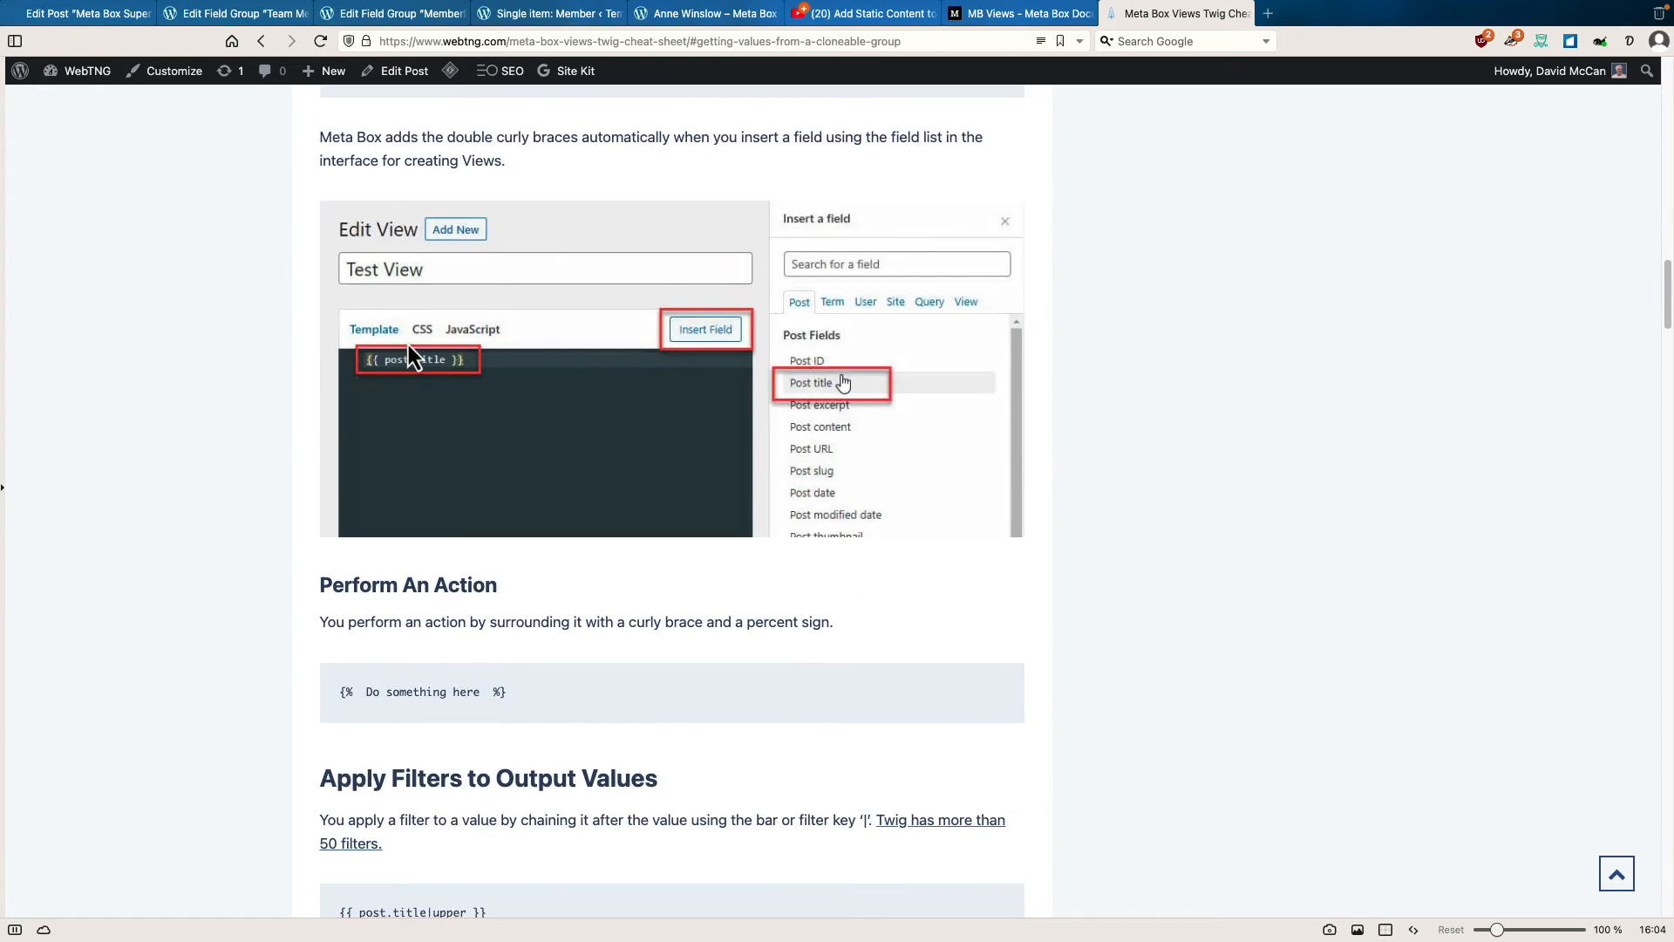
scroll(408, 344, down, 7)
scroll(410, 354, down, 15)
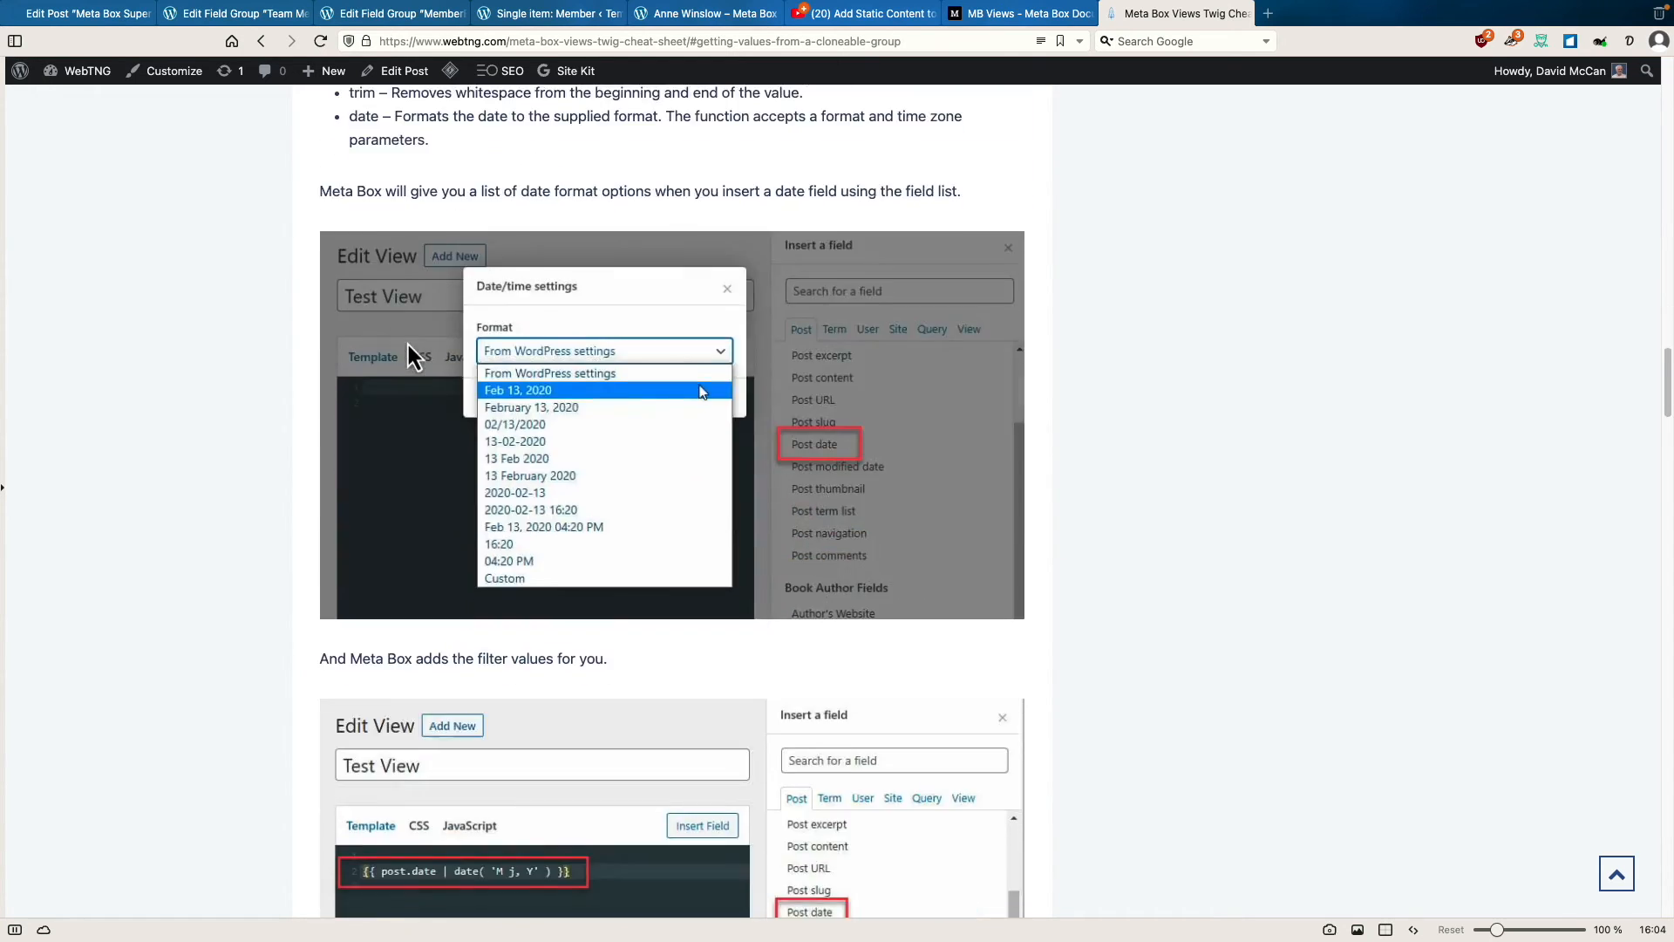
scroll(408, 347, down, 8)
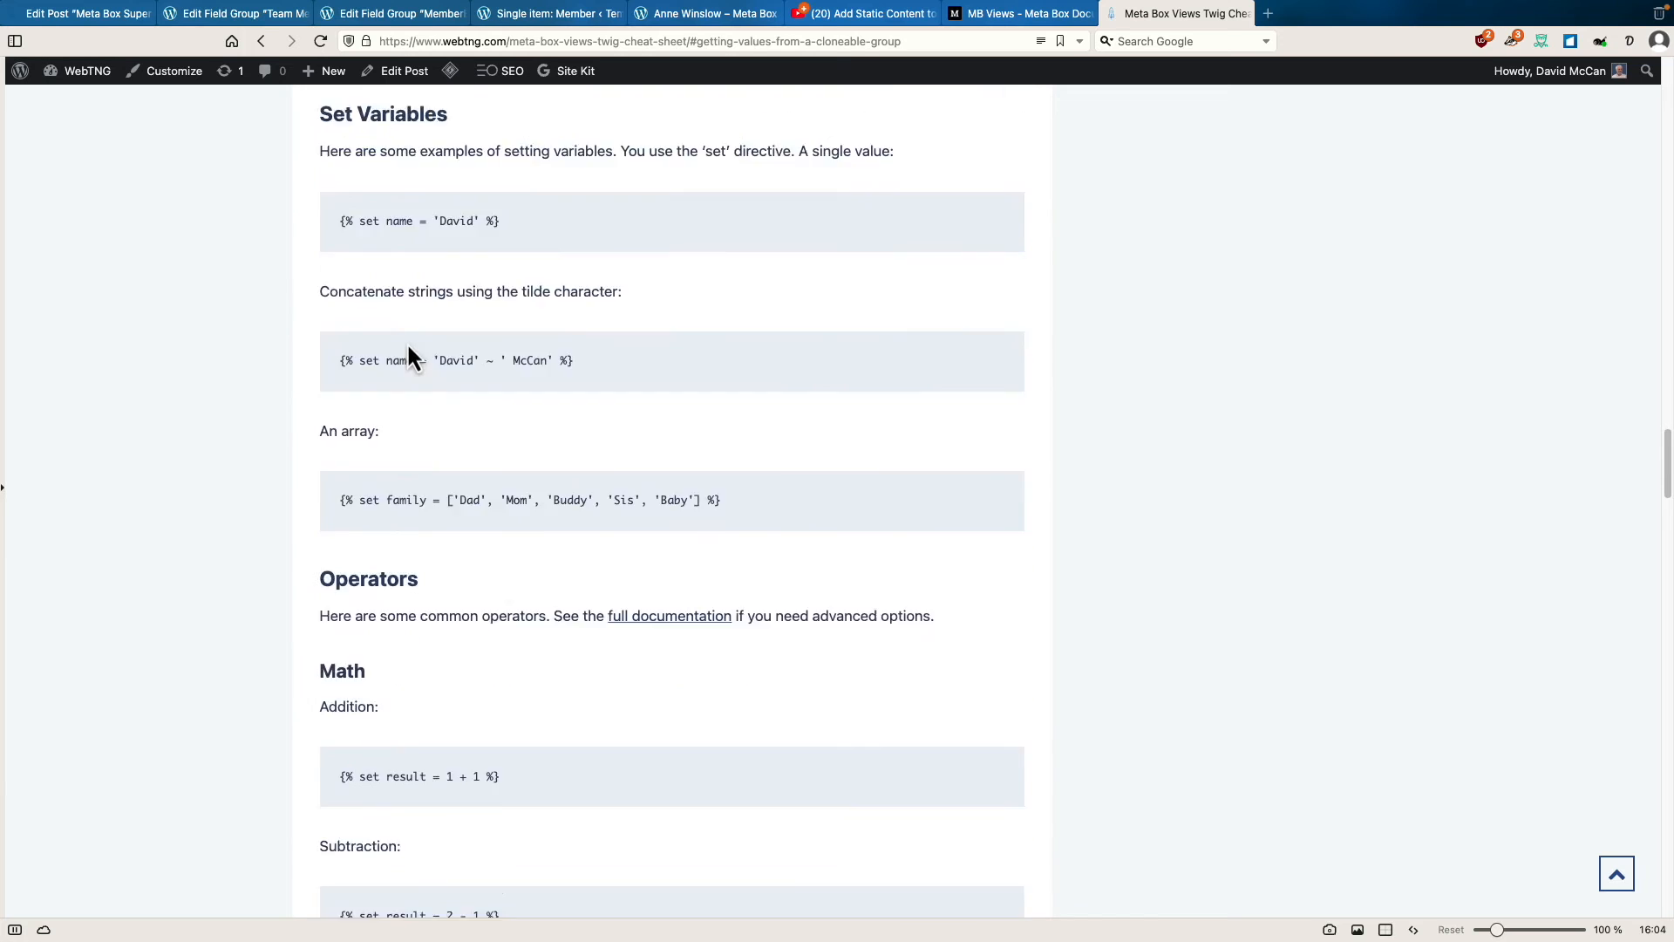
scroll(411, 356, down, 10)
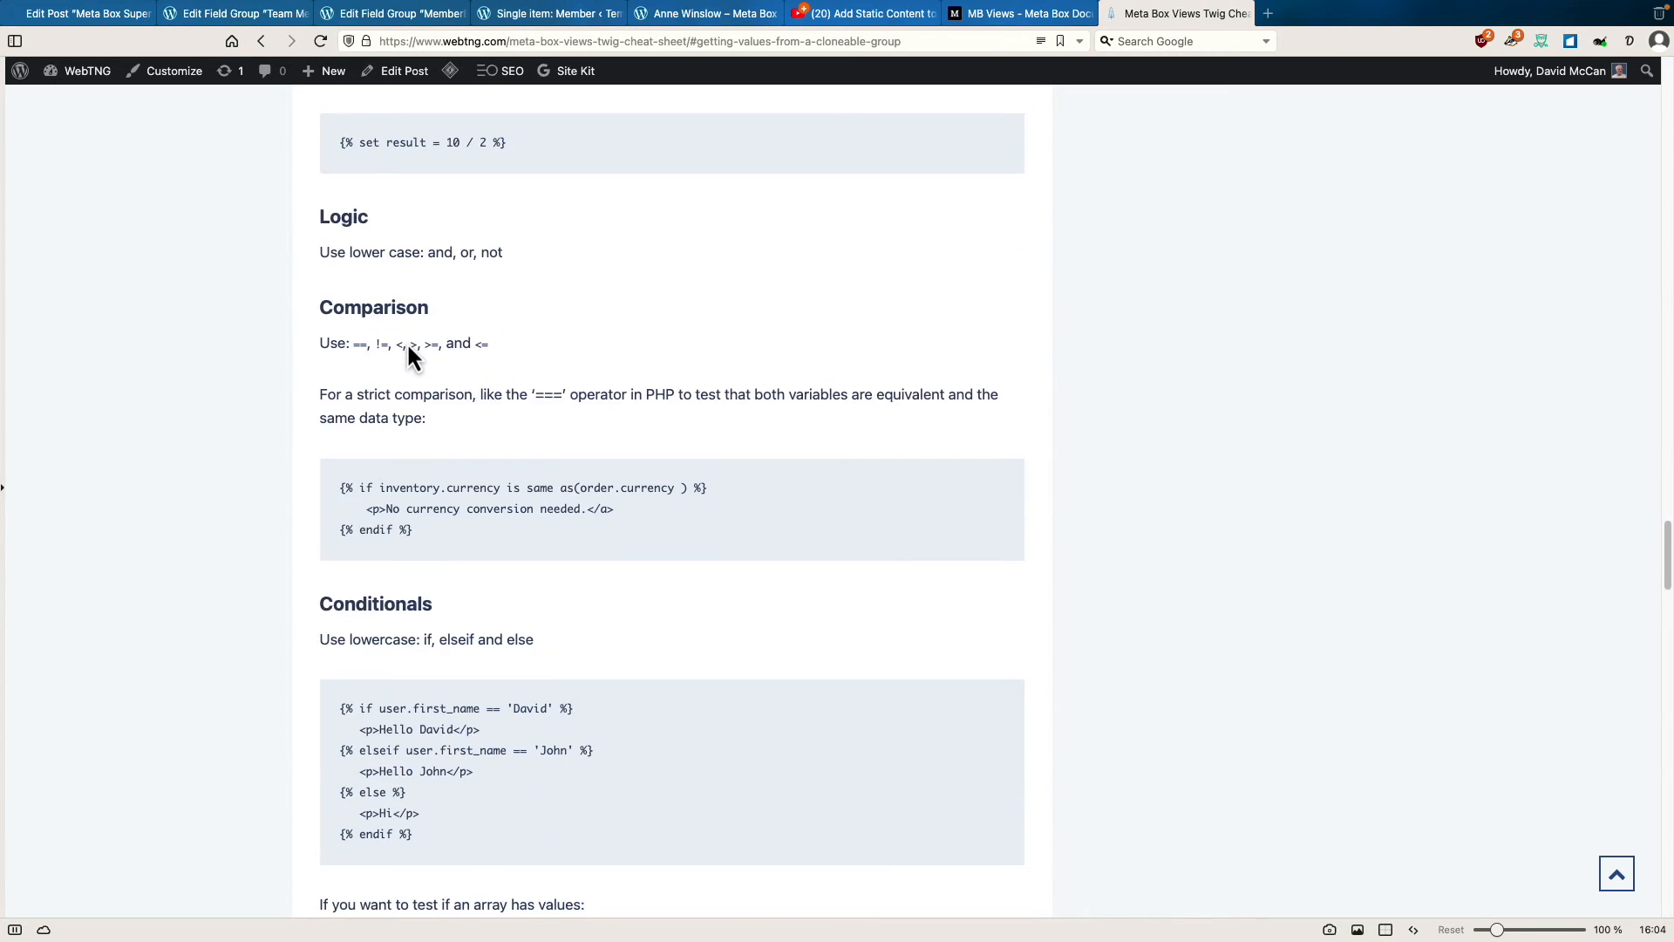
scroll(410, 356, down, 6)
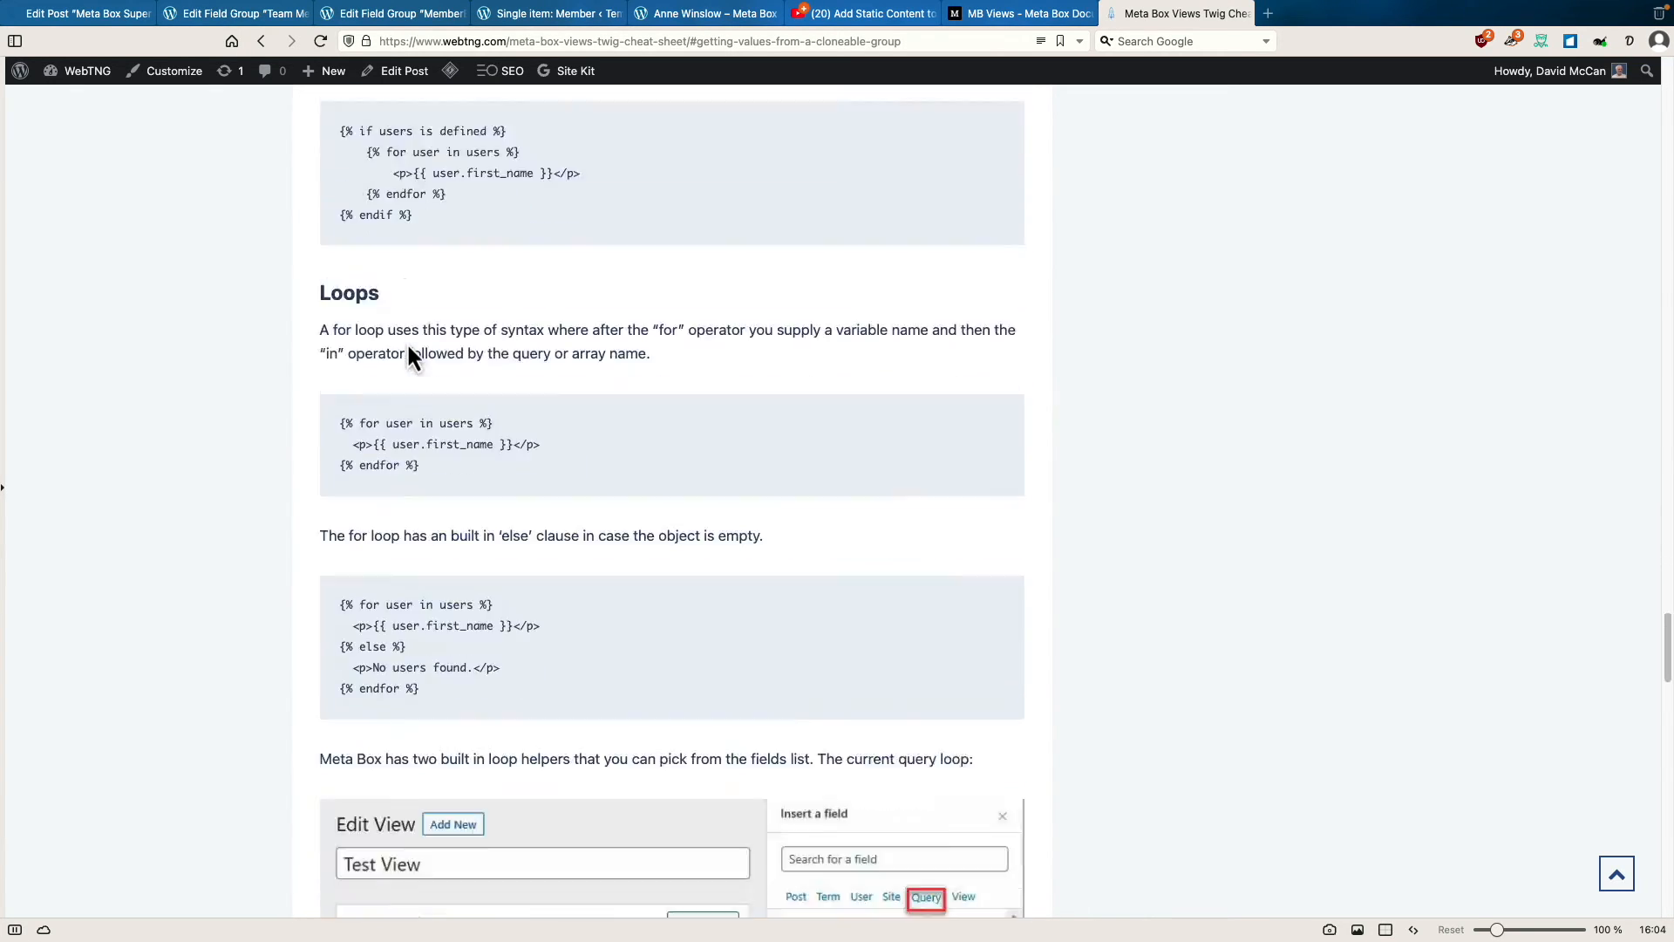
scroll(410, 354, down, 6)
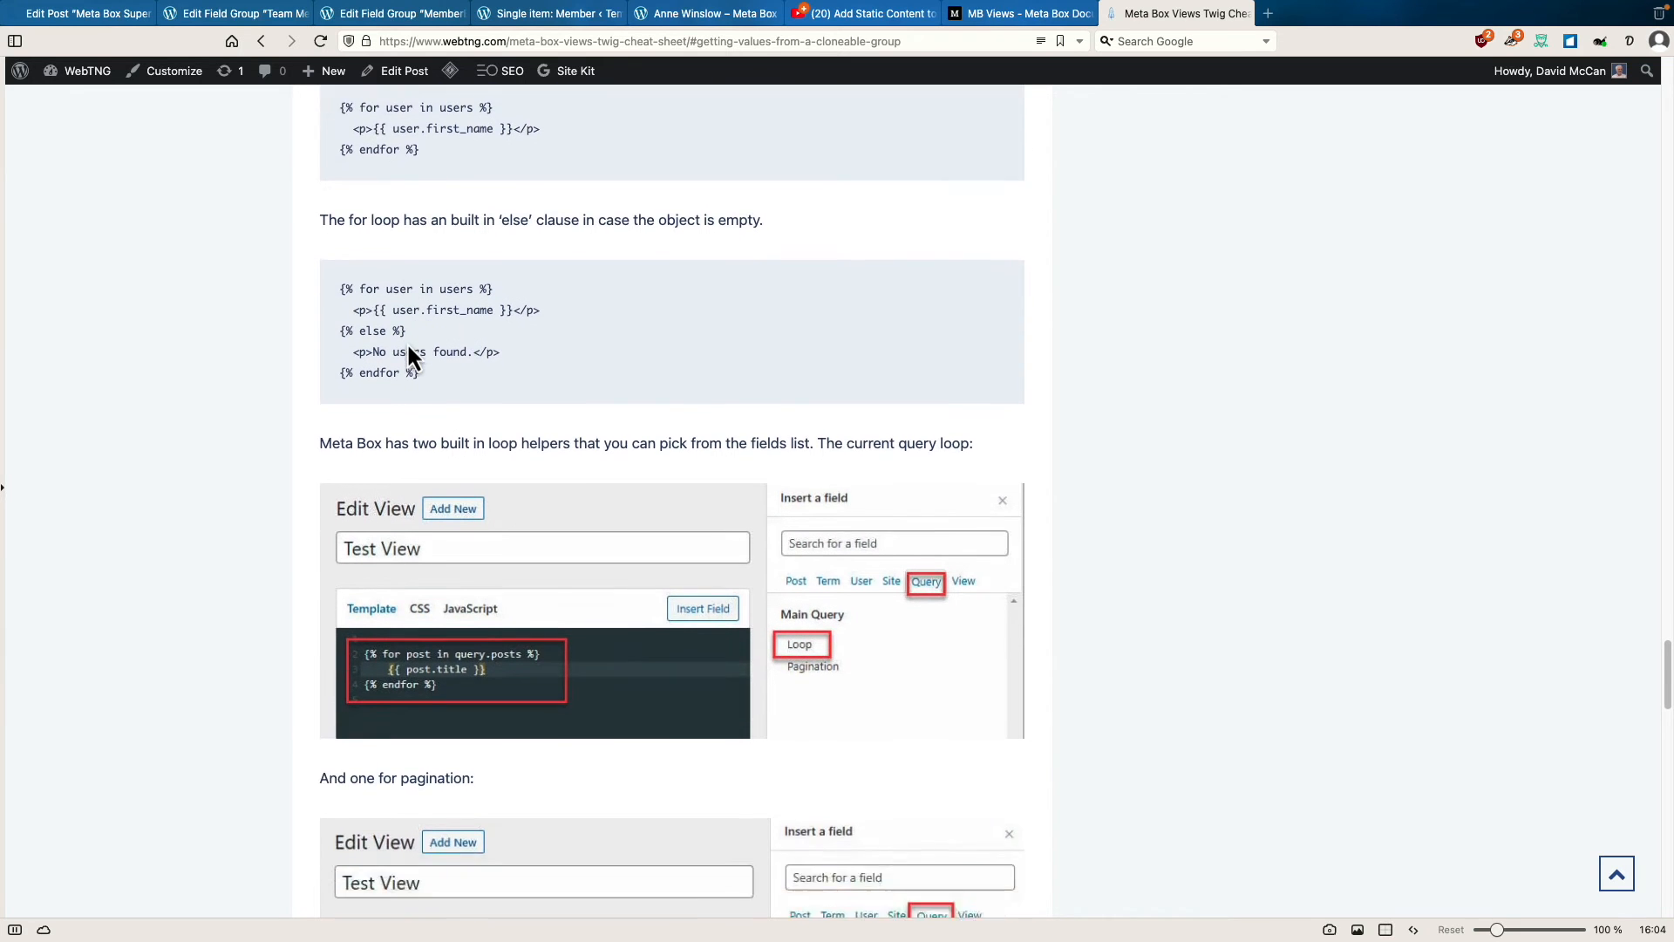
scroll(408, 353, down, 5)
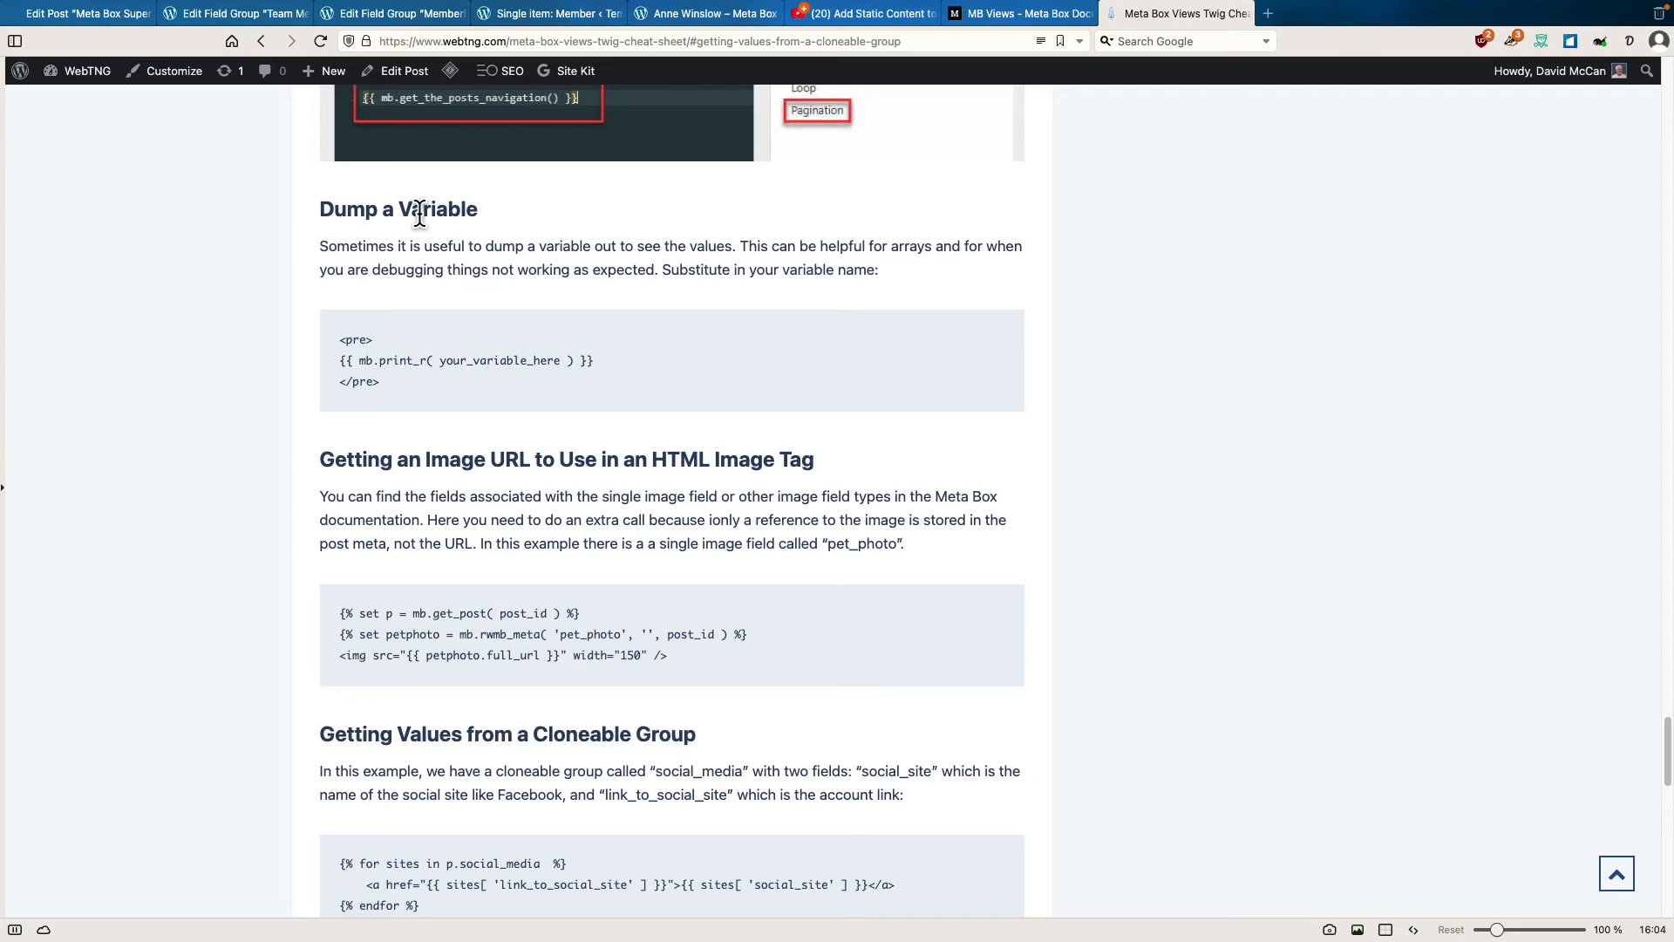
scroll(413, 353, down, 3)
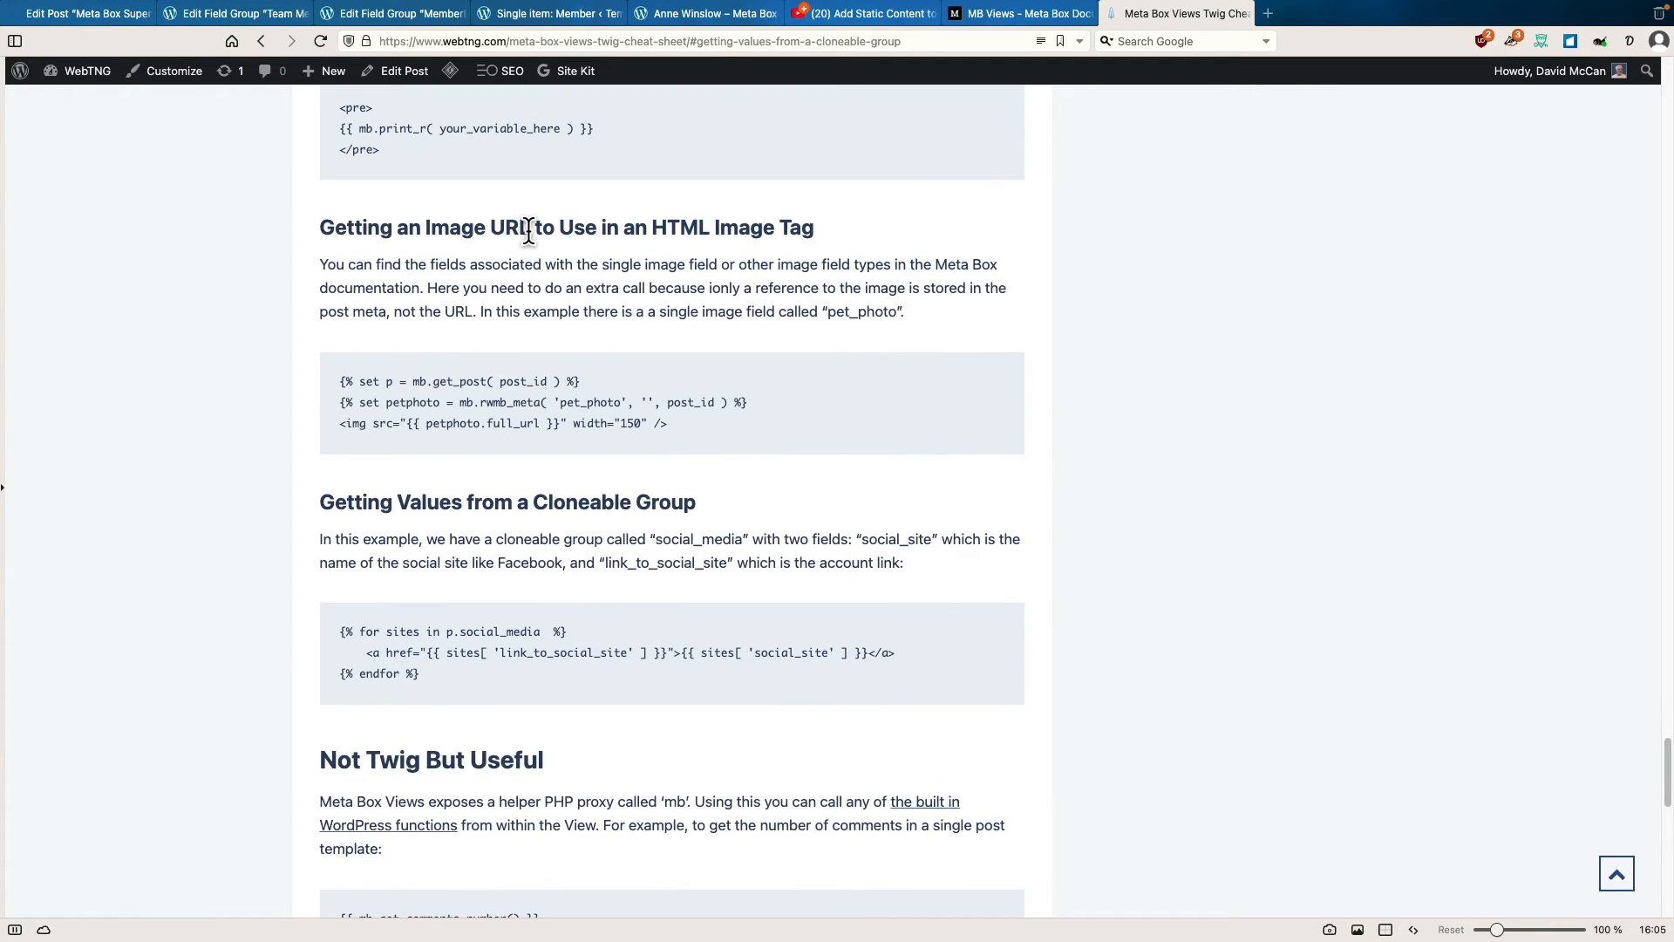
scroll(526, 234, down, 1)
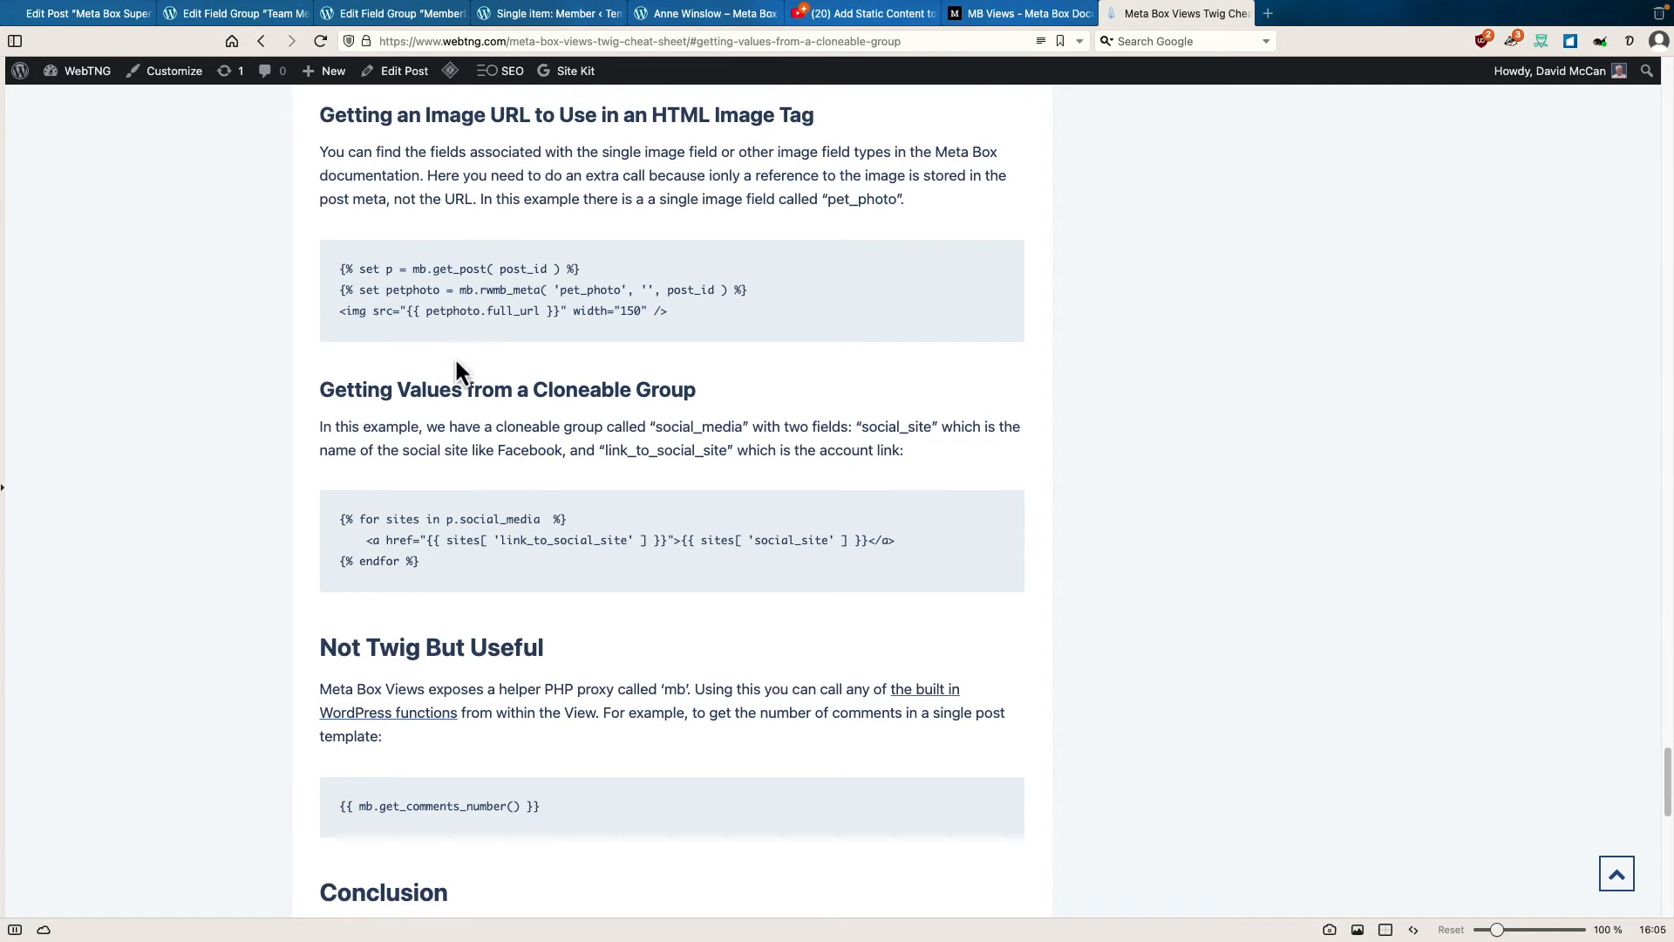
scroll(450, 381, up, 7)
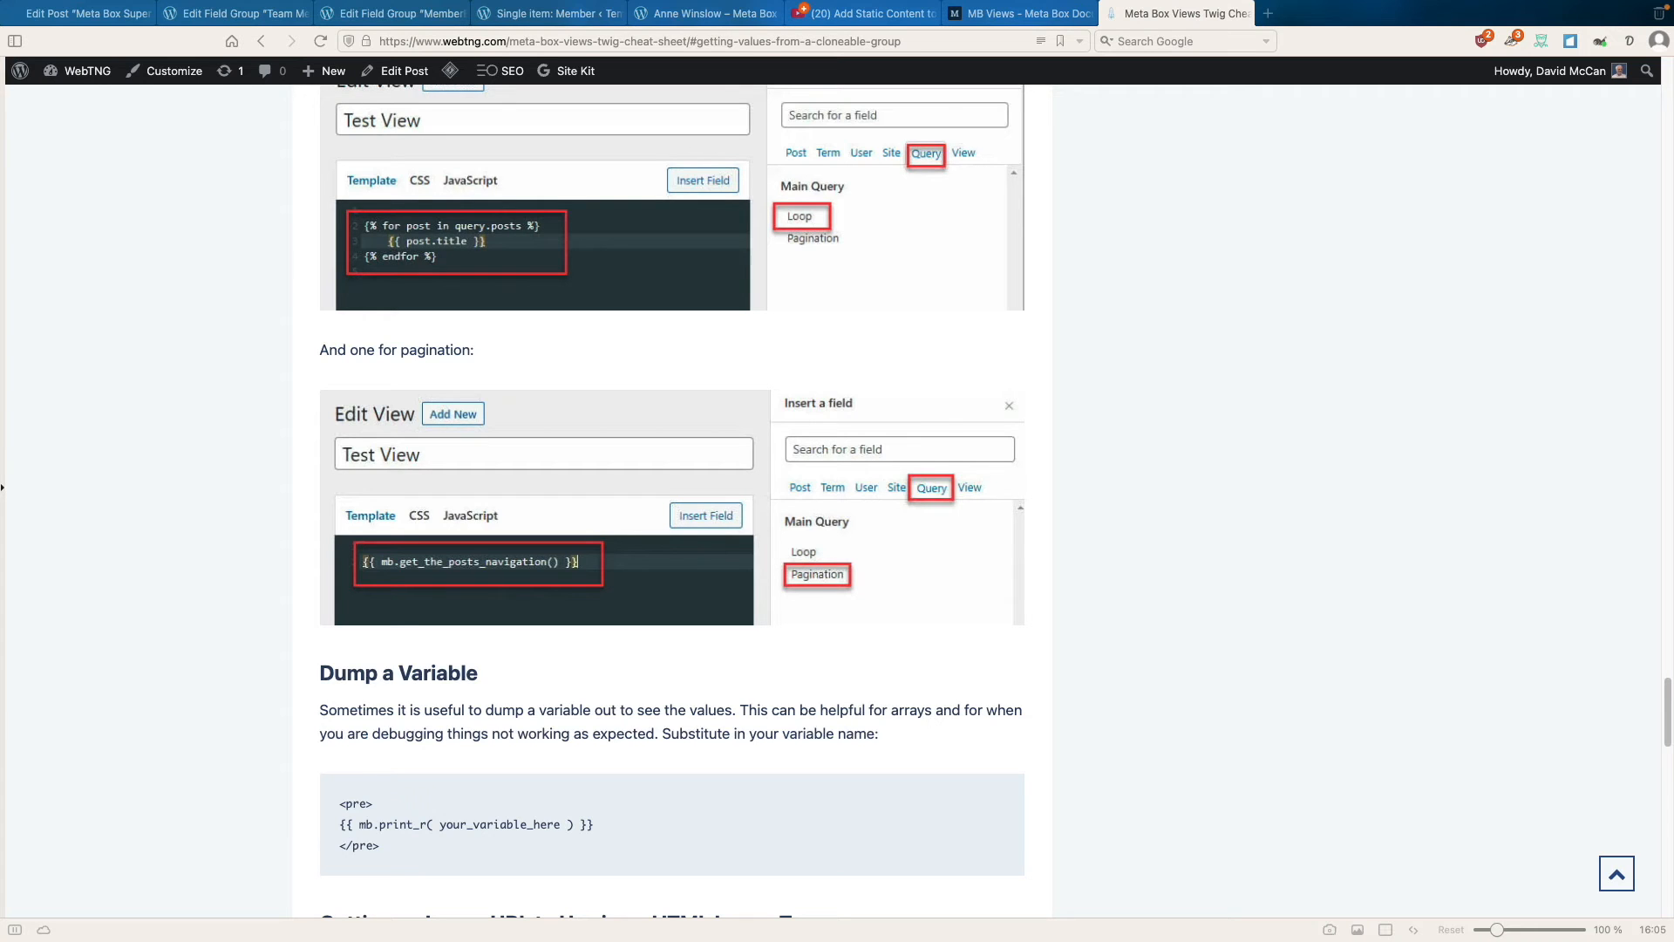
At the start of the MemberBlock render code, add {% set p = mb.get_post( post_id ) %} to load the current post.
click(390, 15)
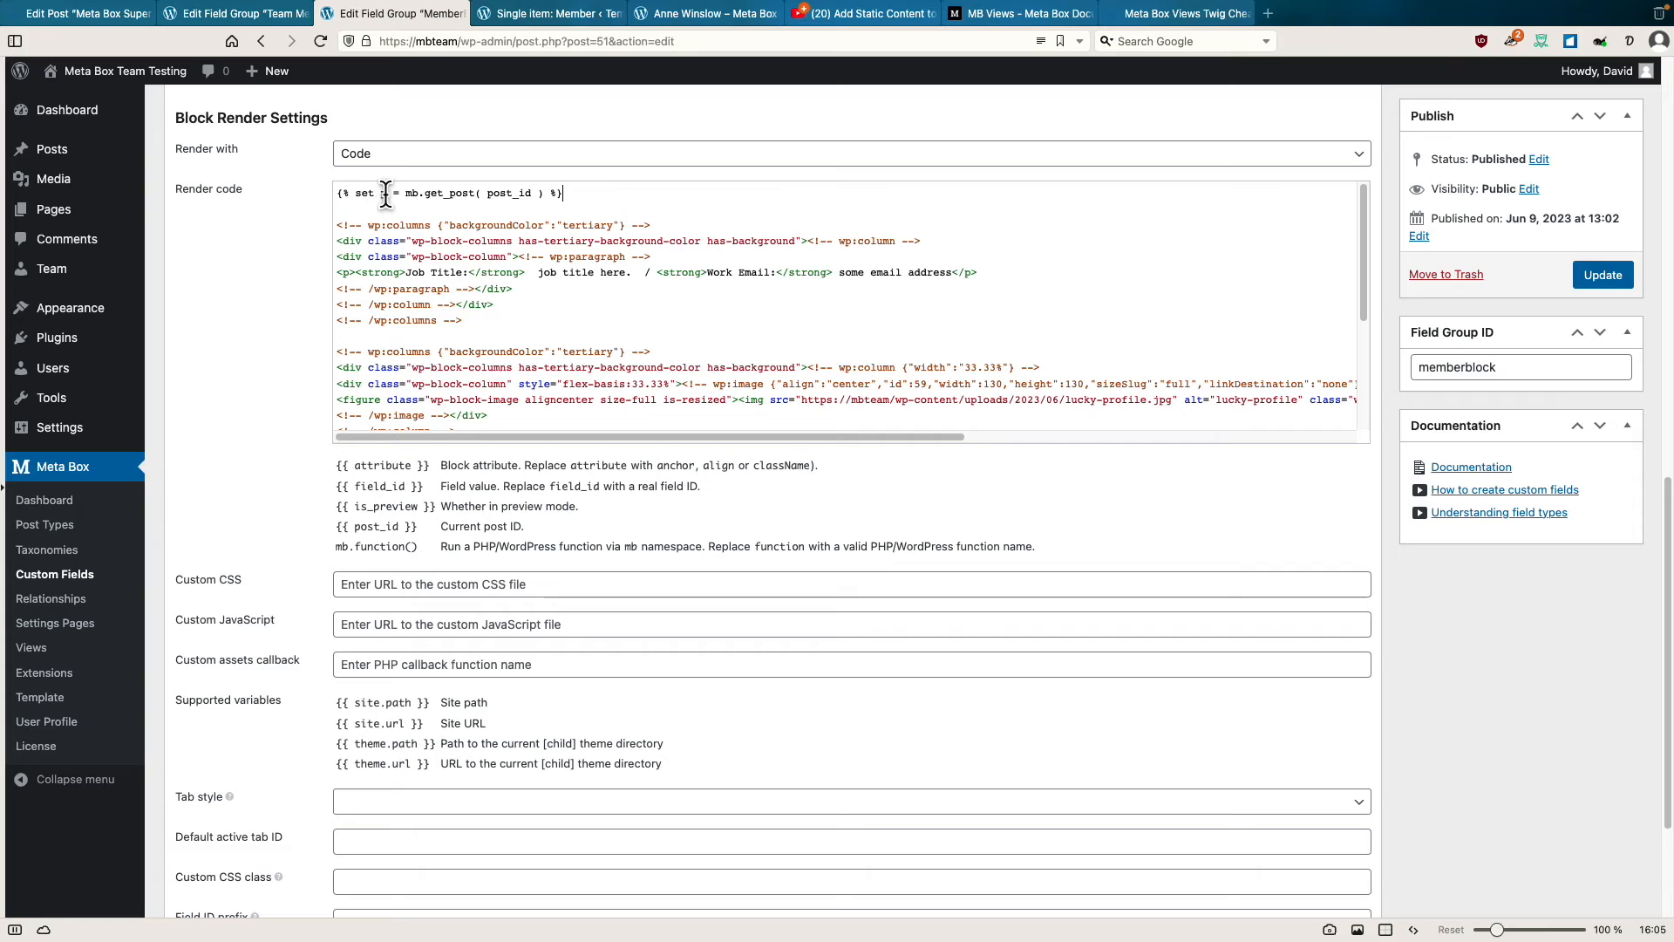
double_click(384, 193)
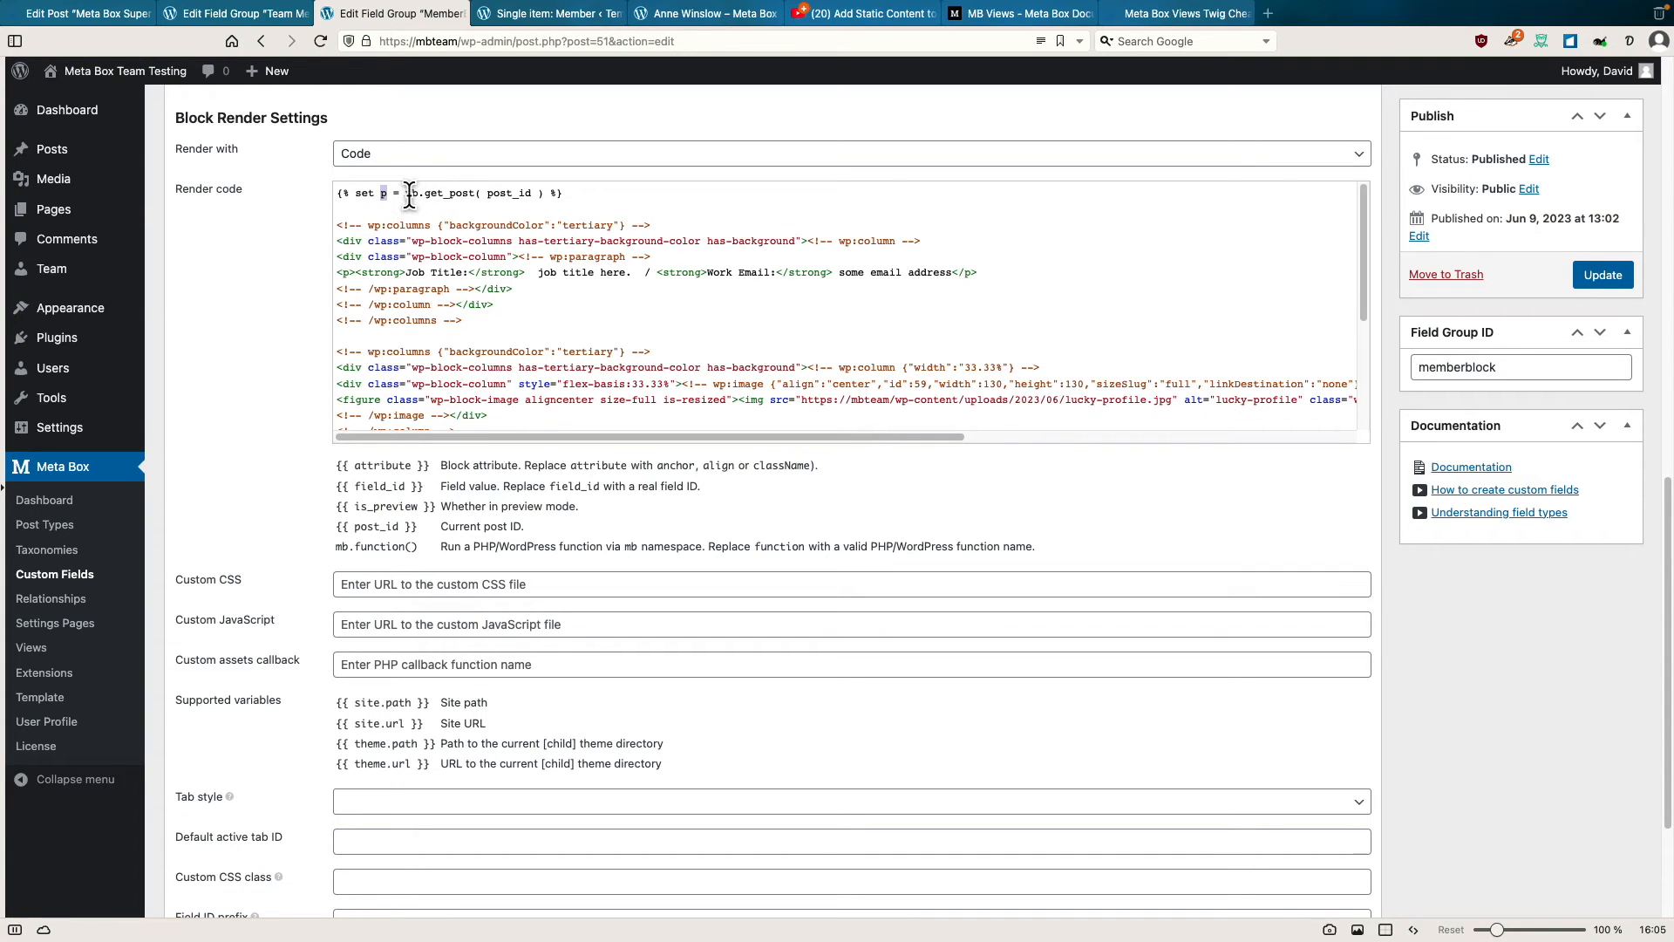
double_click(408, 193)
click(411, 195)
In the render code's Job Title line, replace the "job title here." placeholder with {{ p.job_title }}.
drag(538, 272, 632, 273)
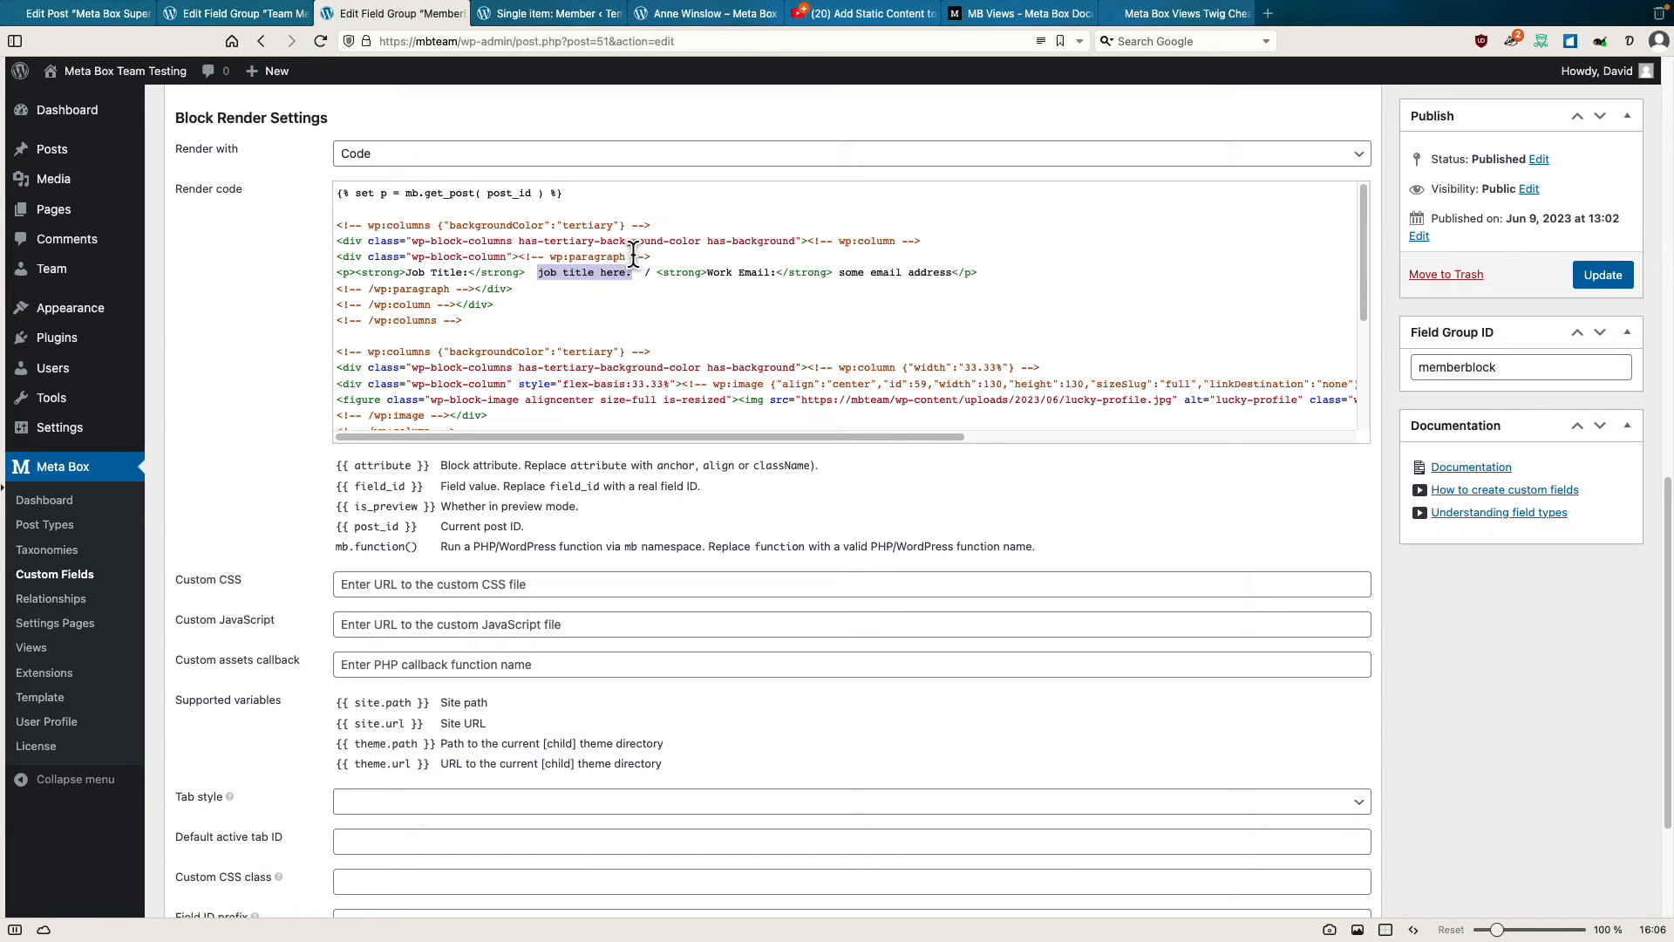
text({{ )
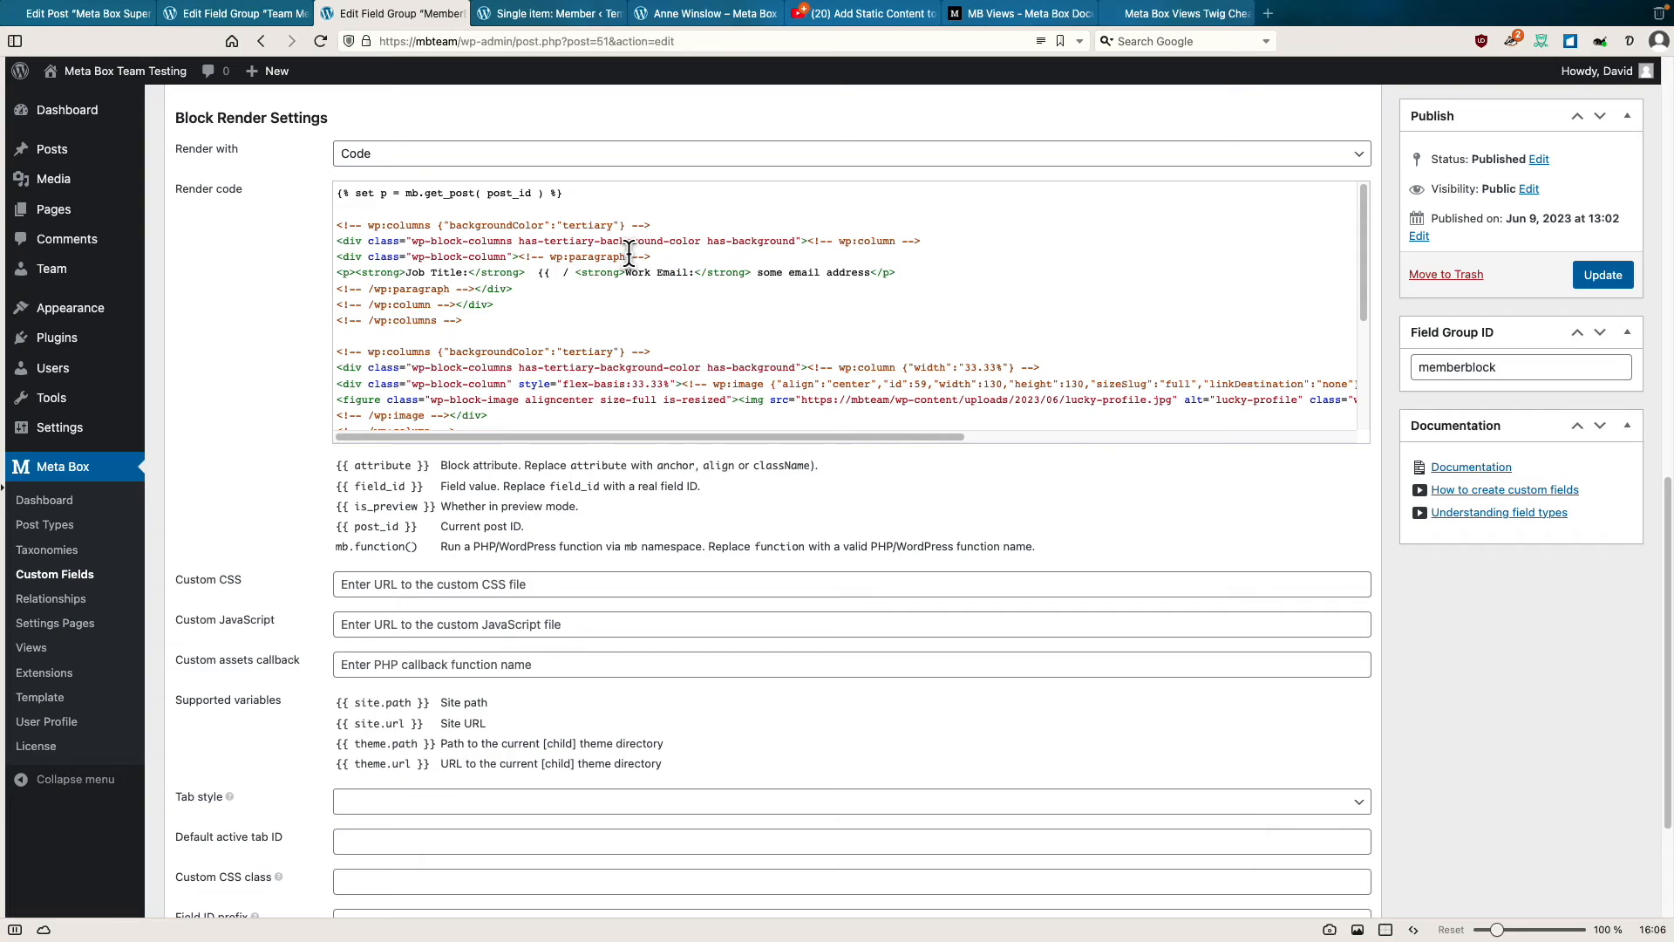
text(}})
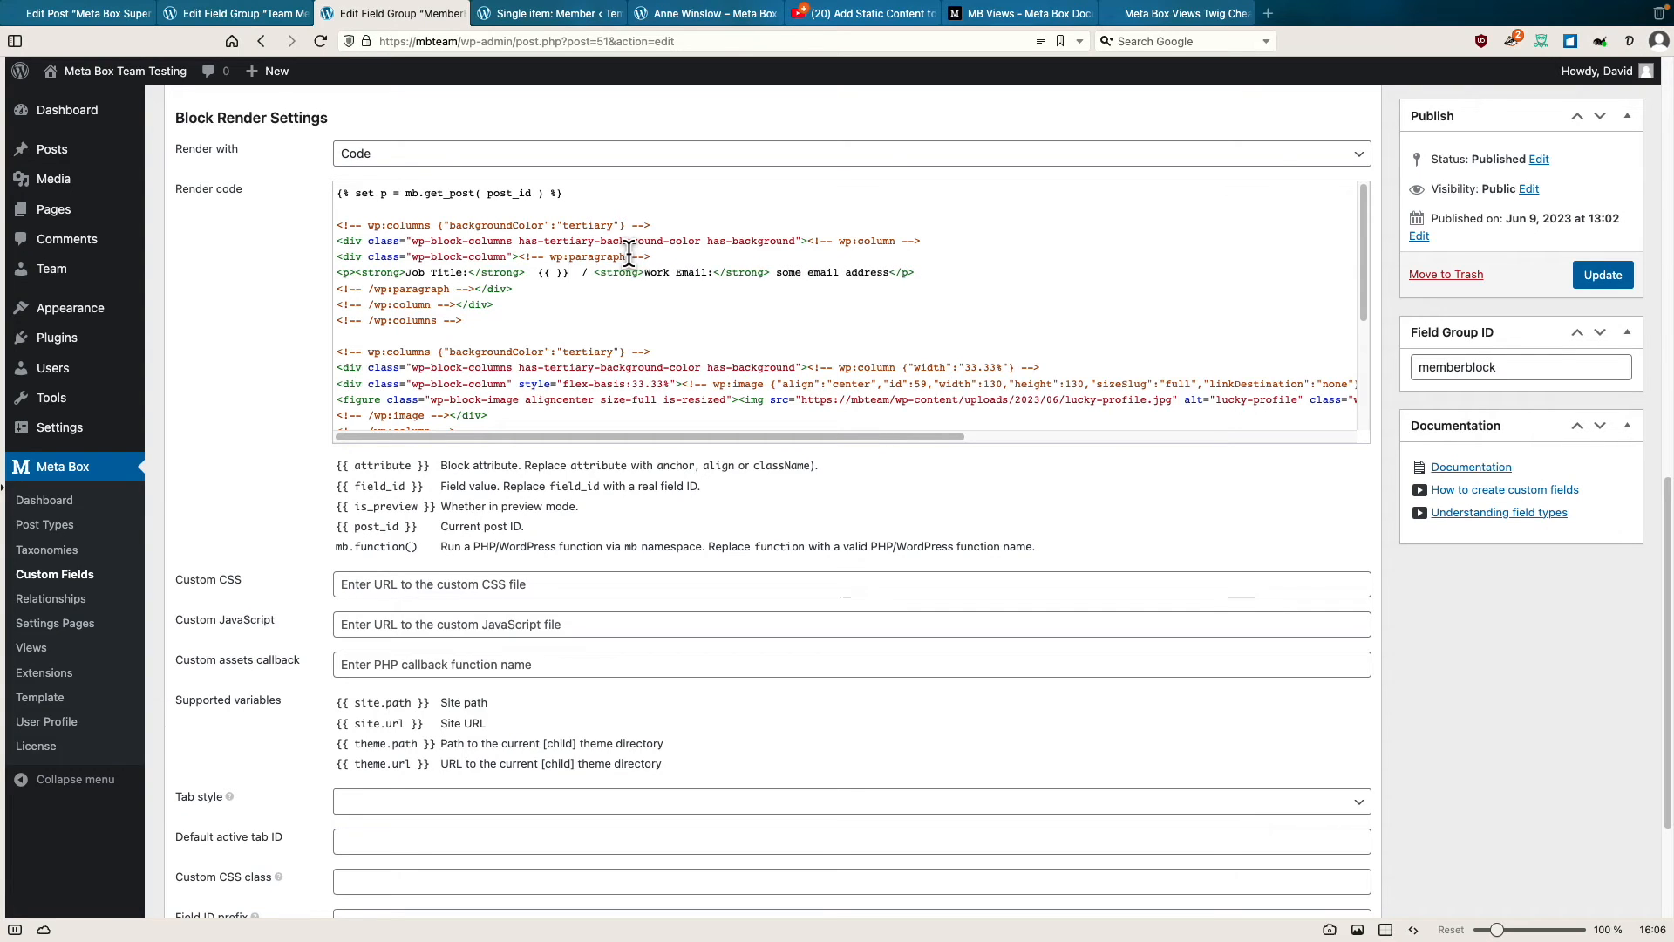
text(p )
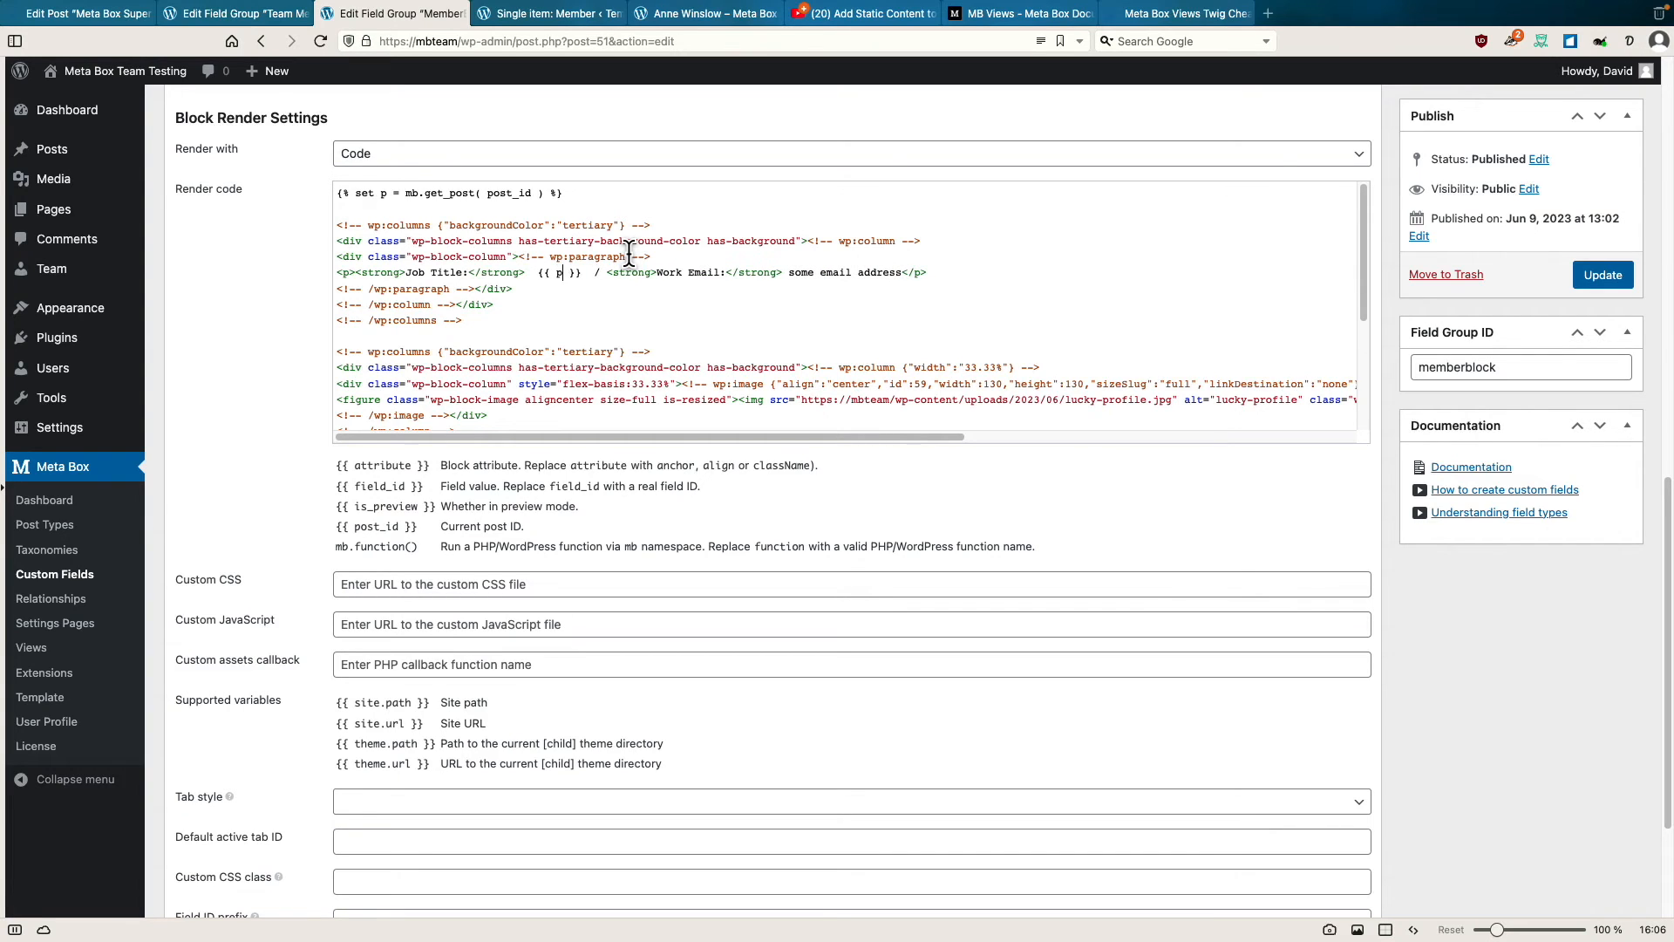
text(.job_)
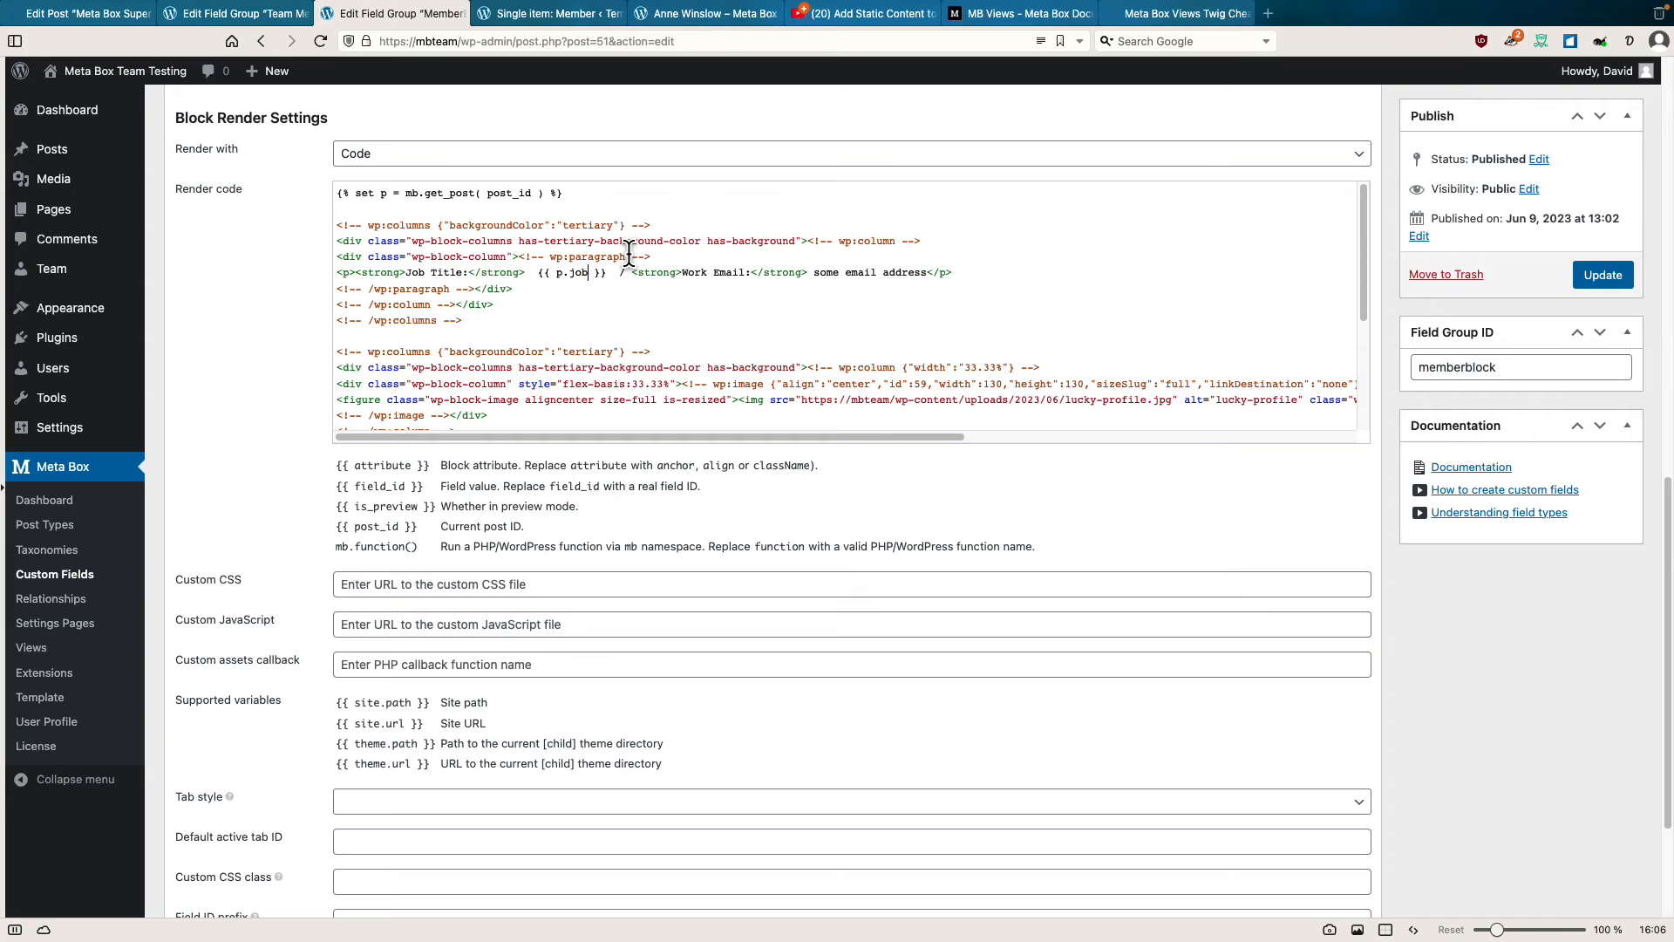
text(title)
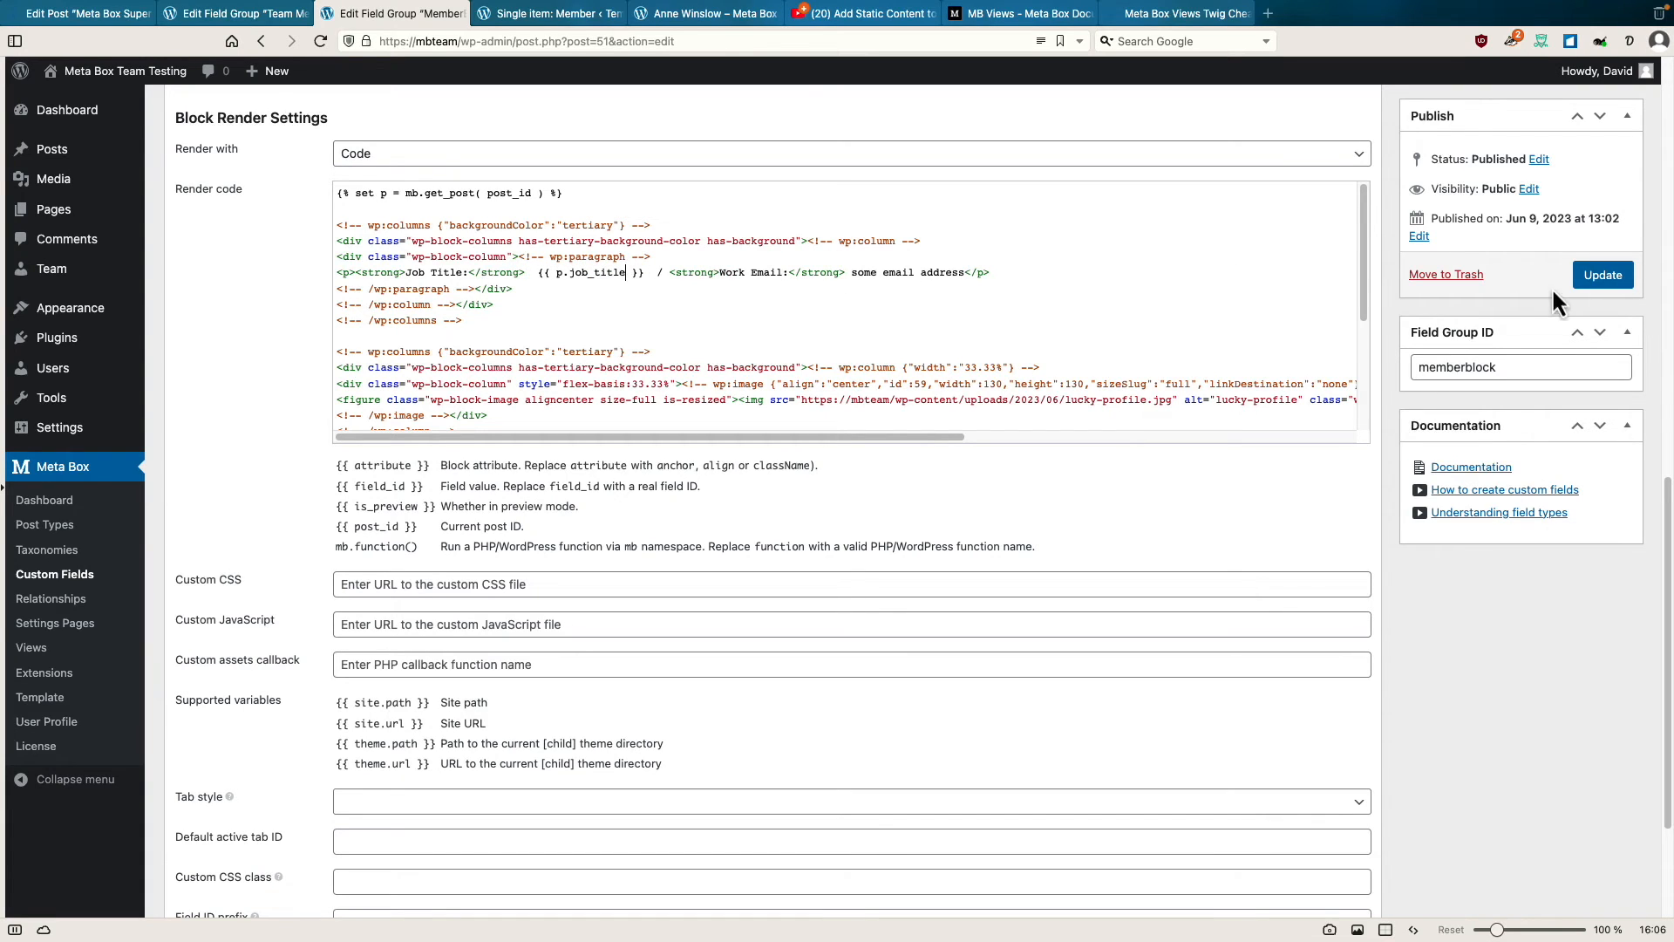
Update the MemberBlock field group and reload the member's front-end page to check the job title.
click(1596, 278)
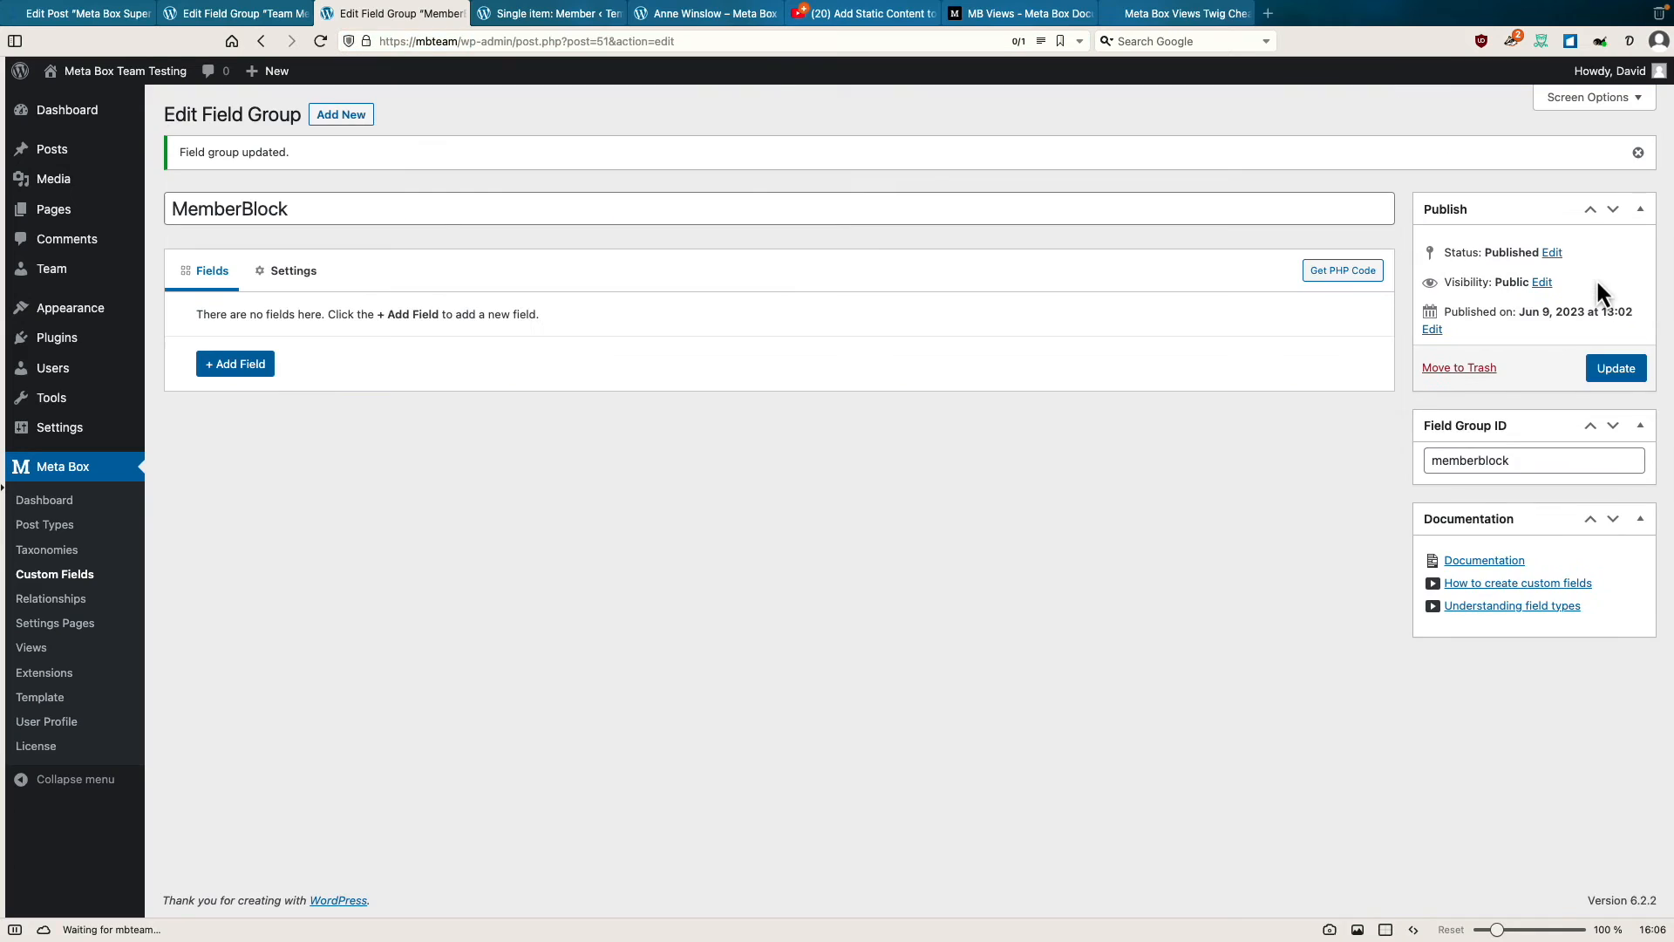
click(704, 19)
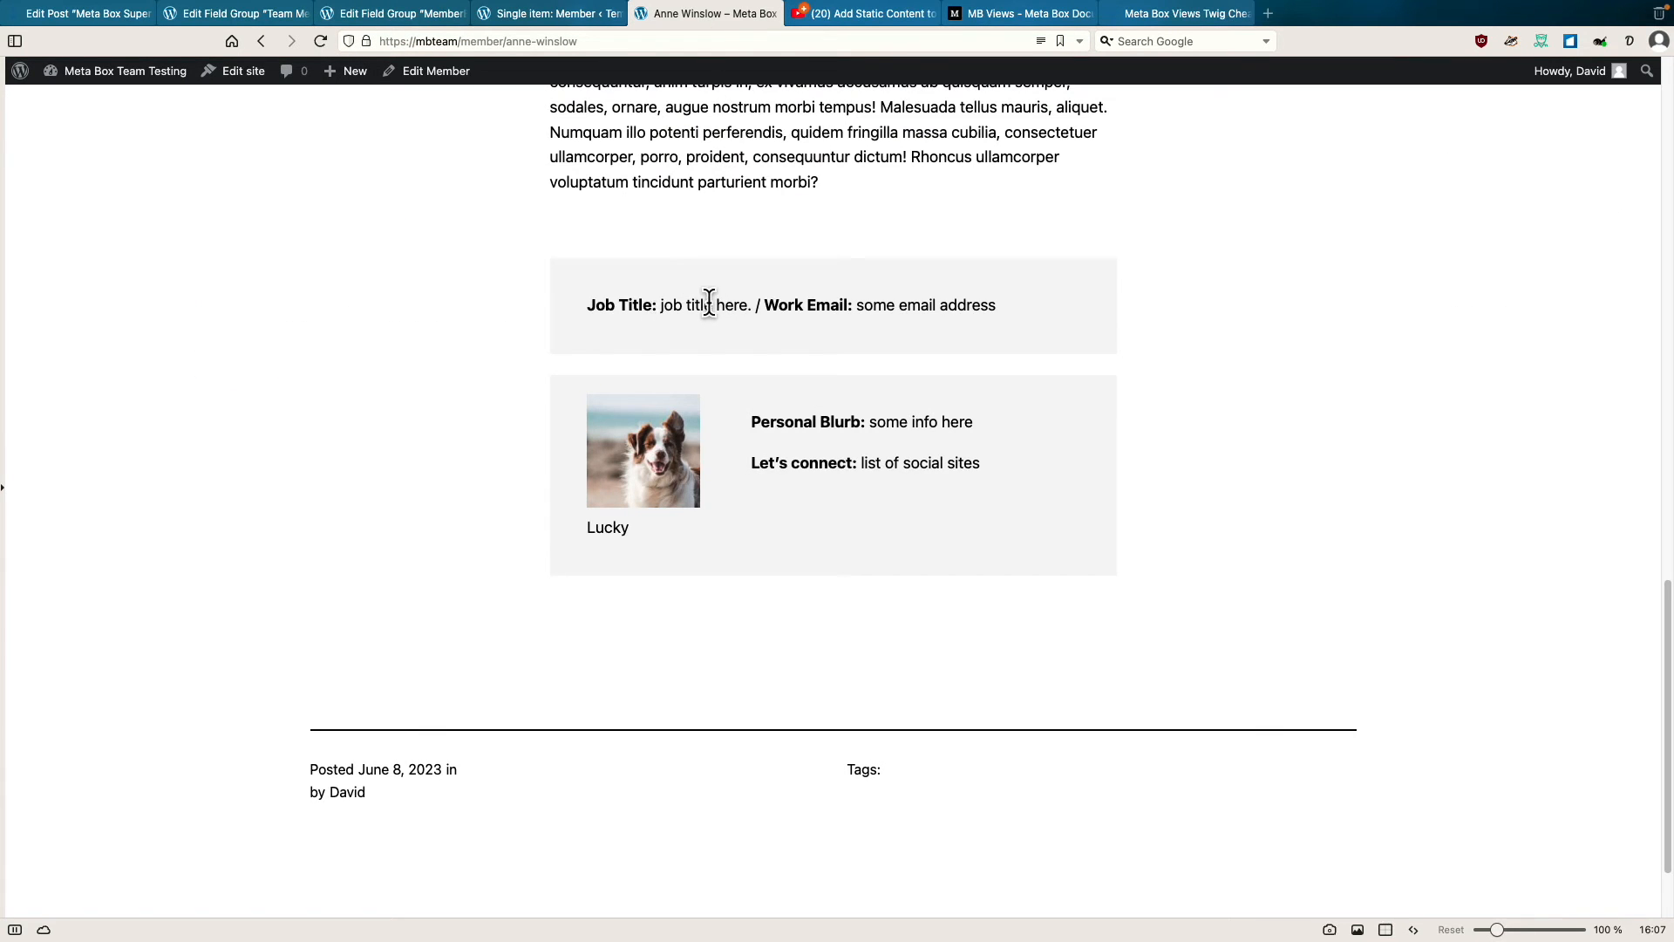
click(322, 44)
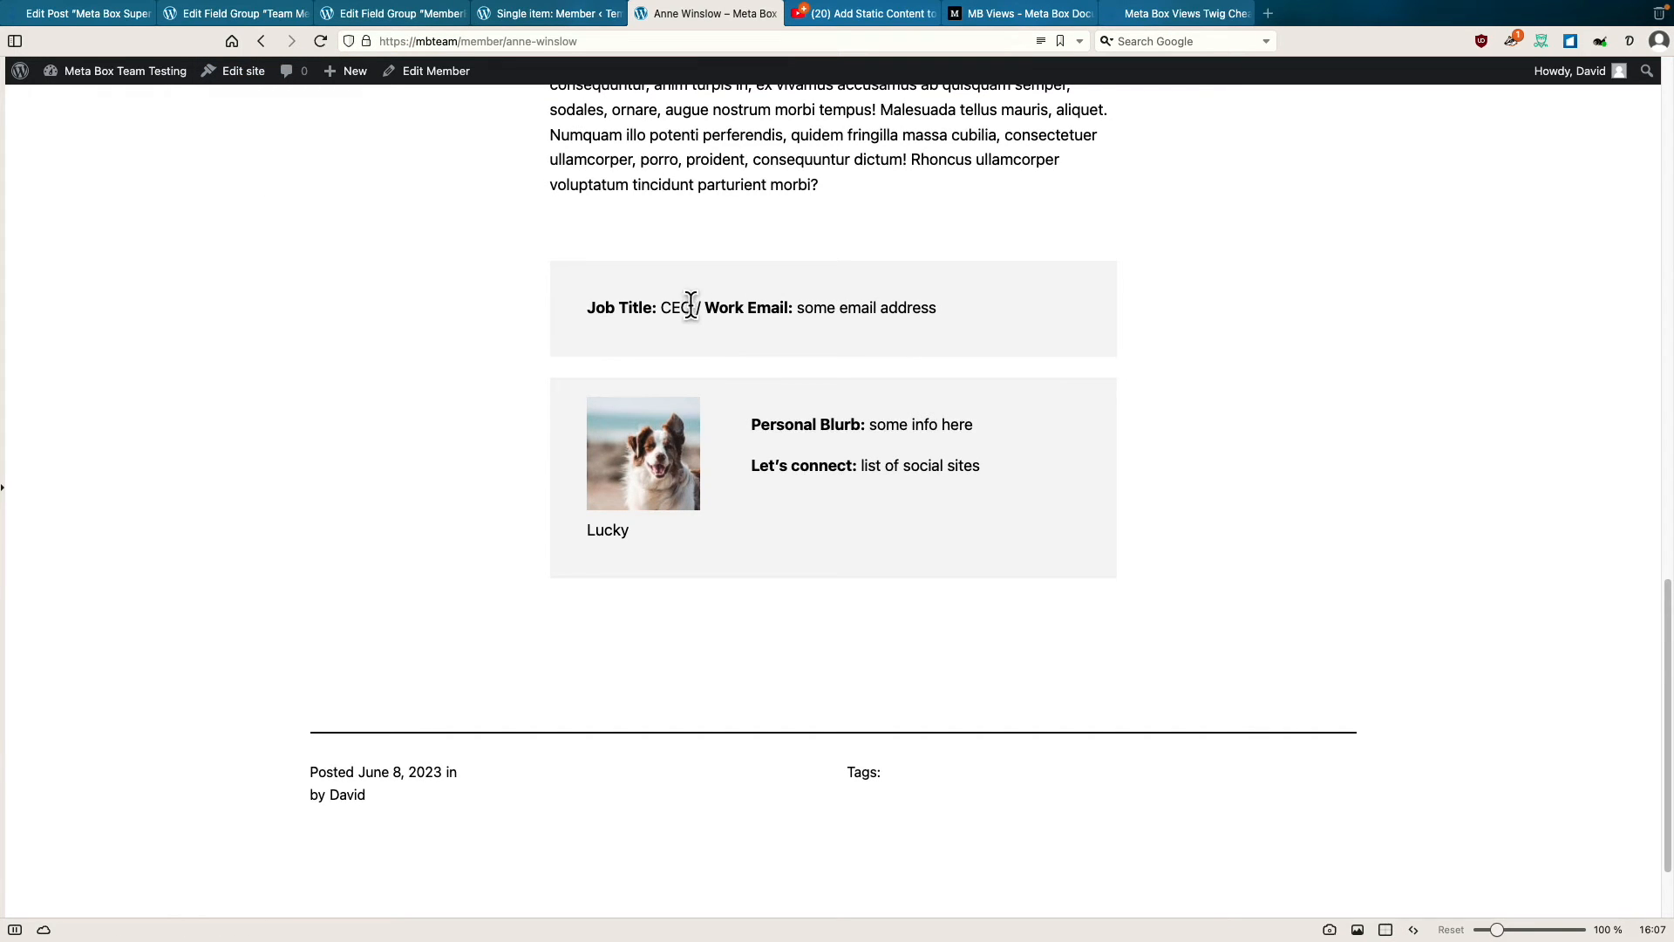
In the MemberBlock render code, replace "some email address" with a separator, an "Email:" label and a mailto link using {{ p.staff_email }} and {{ p.post_title }}.
click(411, 17)
click(301, 277)
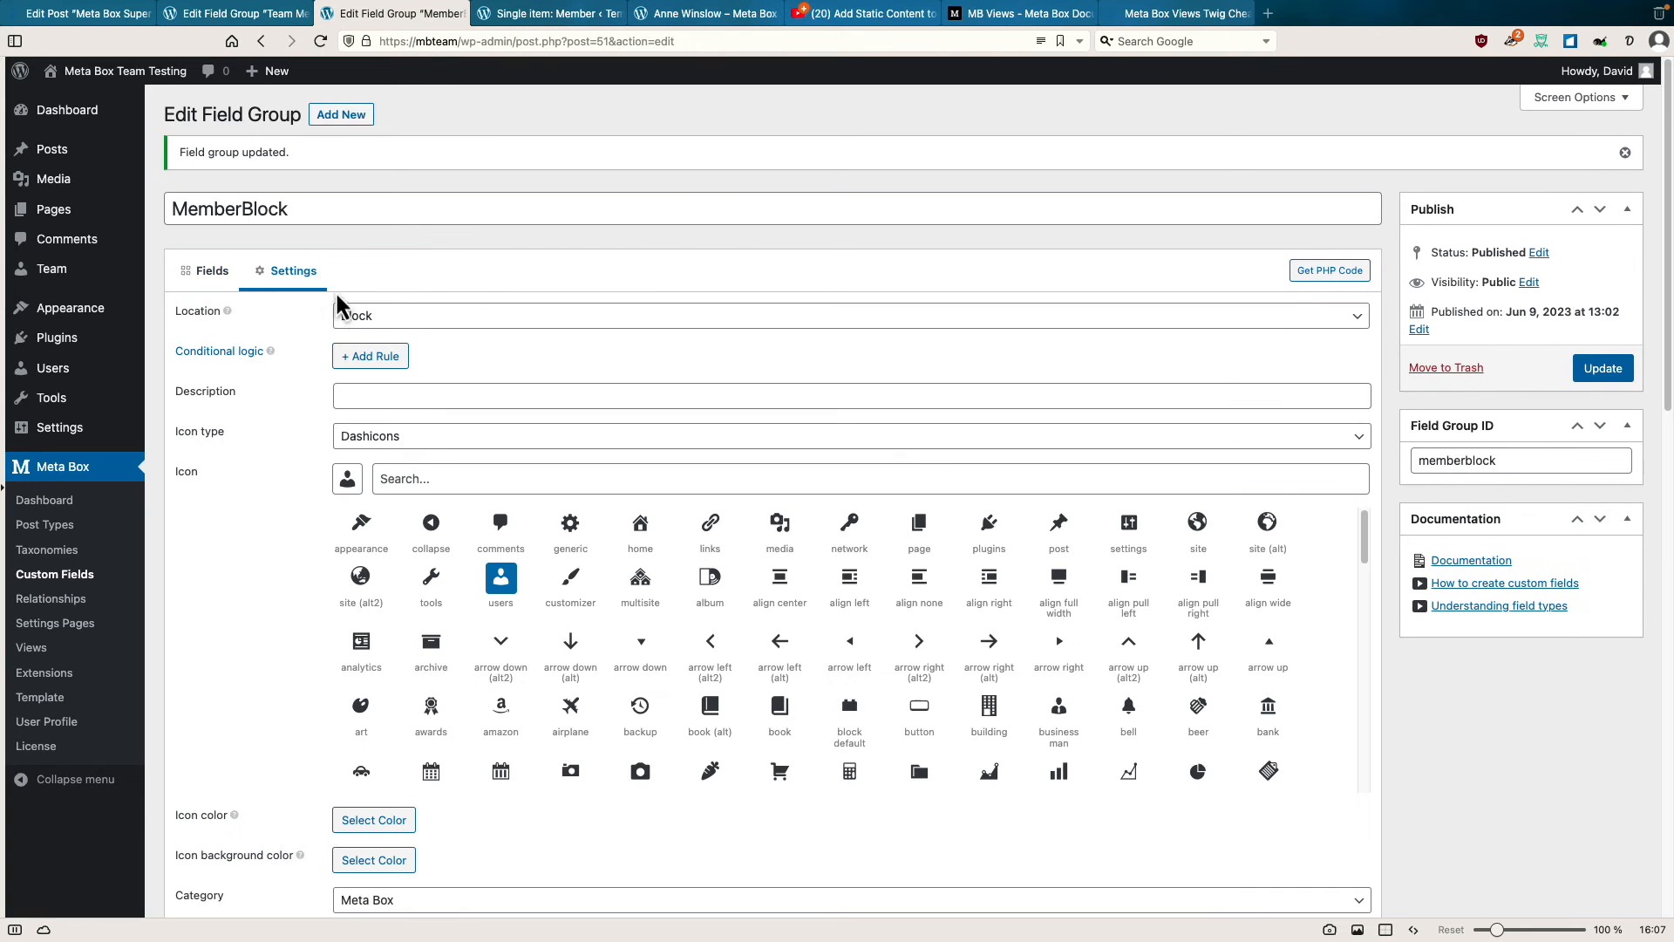
scroll(406, 336, down, 10)
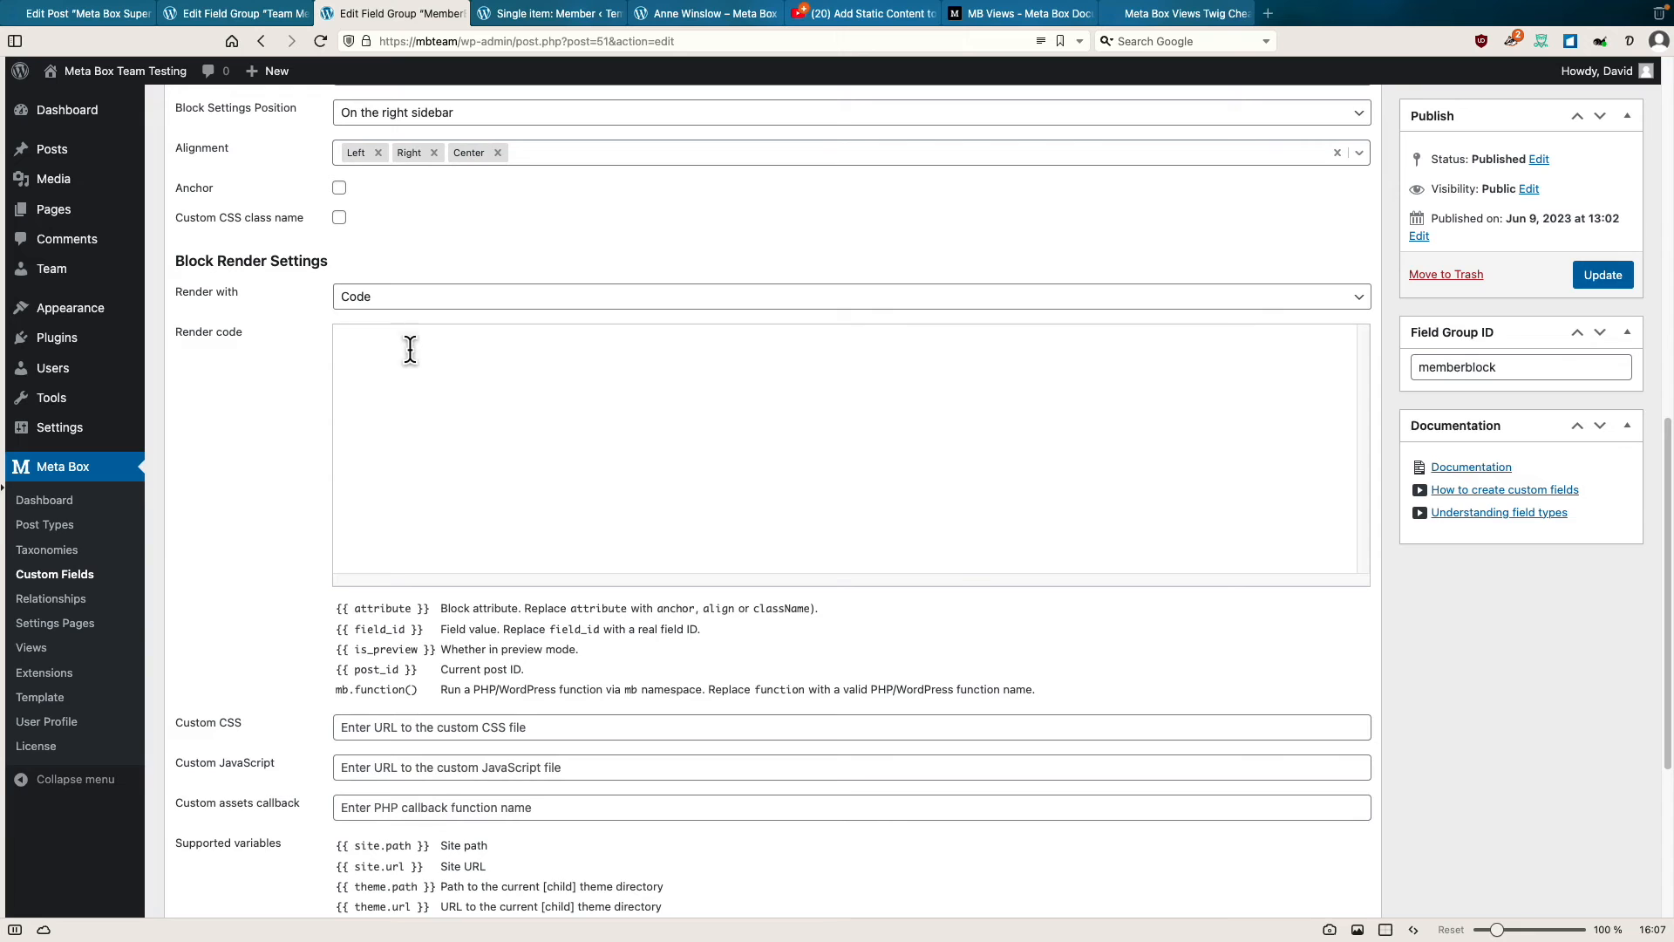
click(410, 350)
key(super+v)
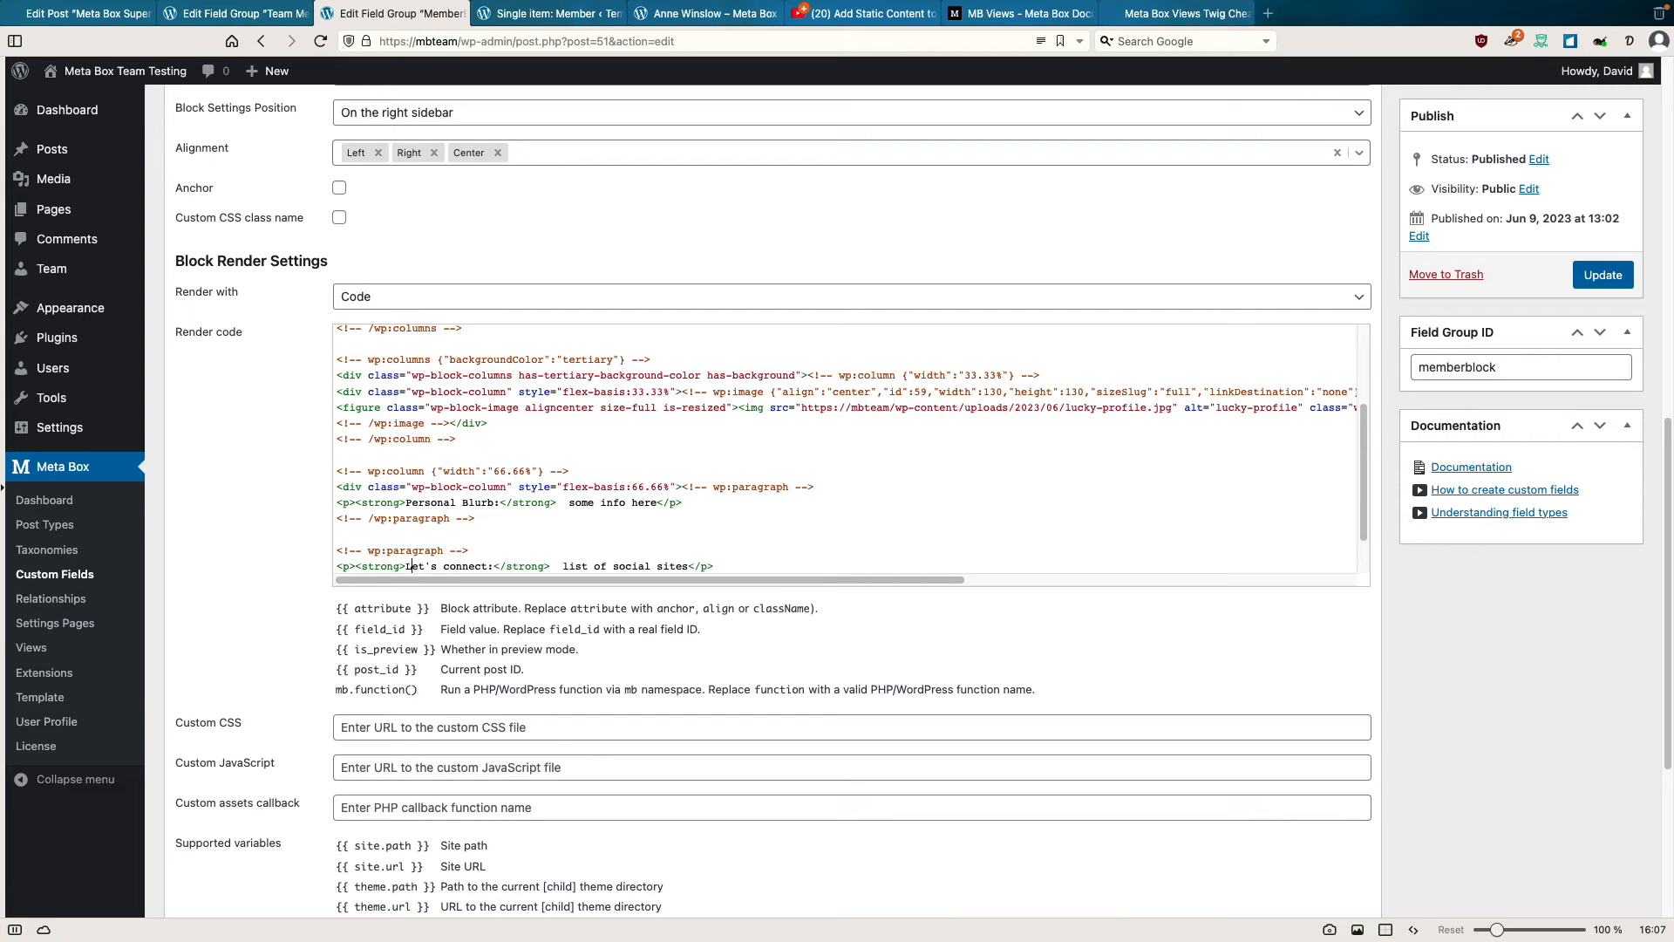
key(super+Tab)
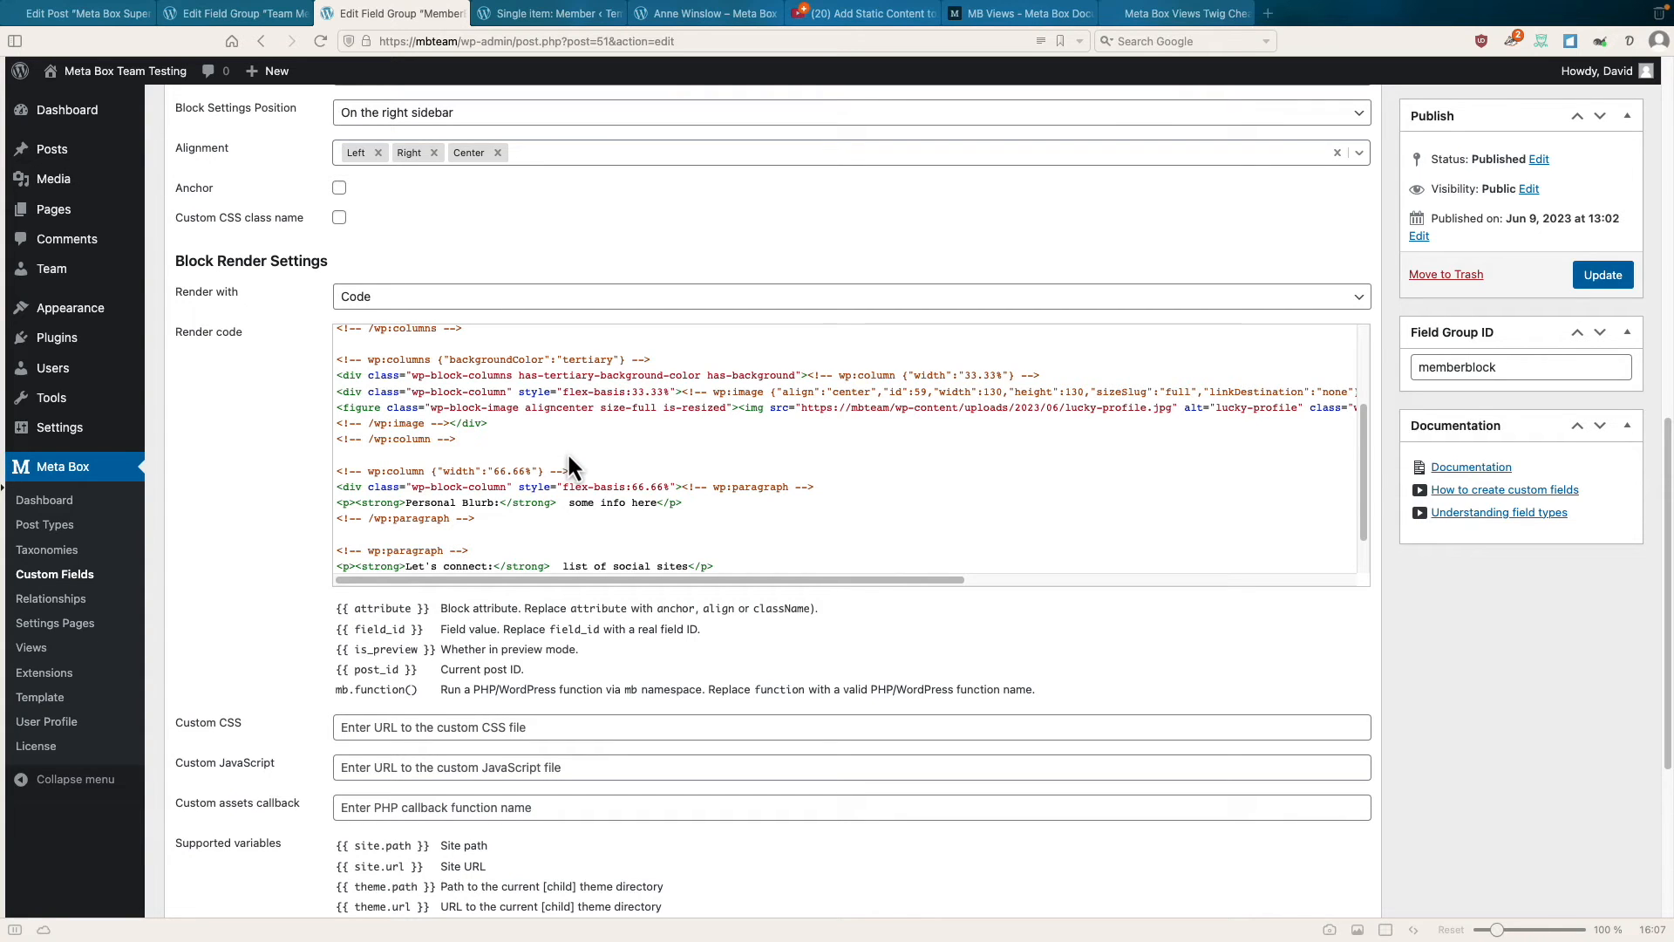
scroll(777, 400, up, 3)
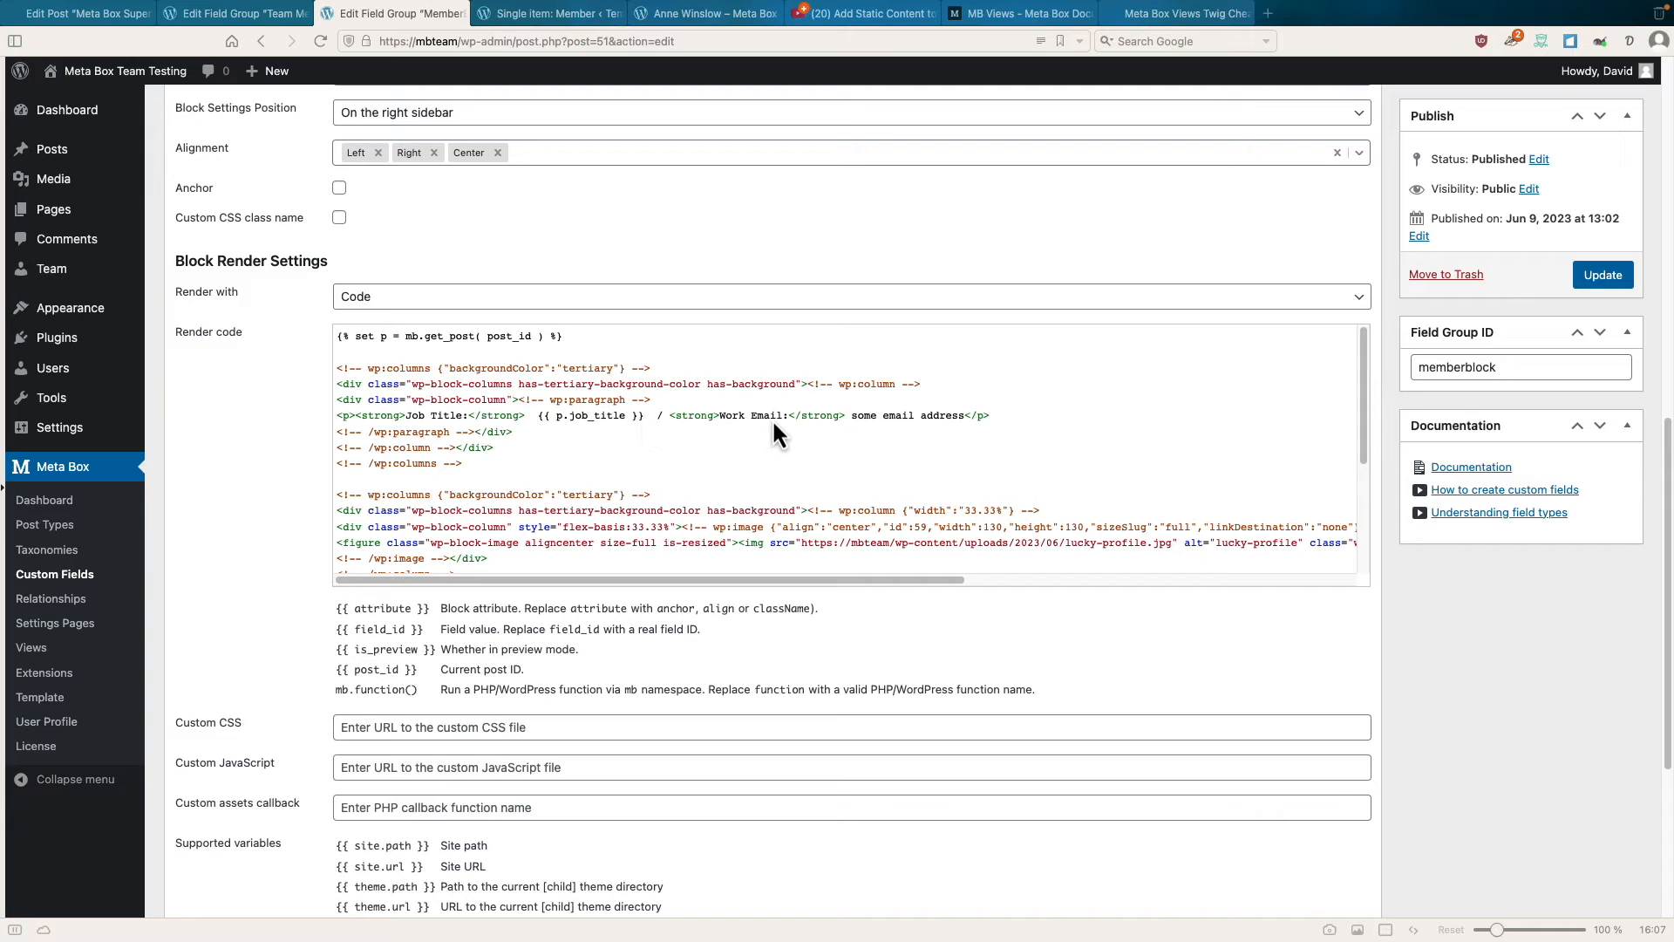
drag(851, 416, 965, 416)
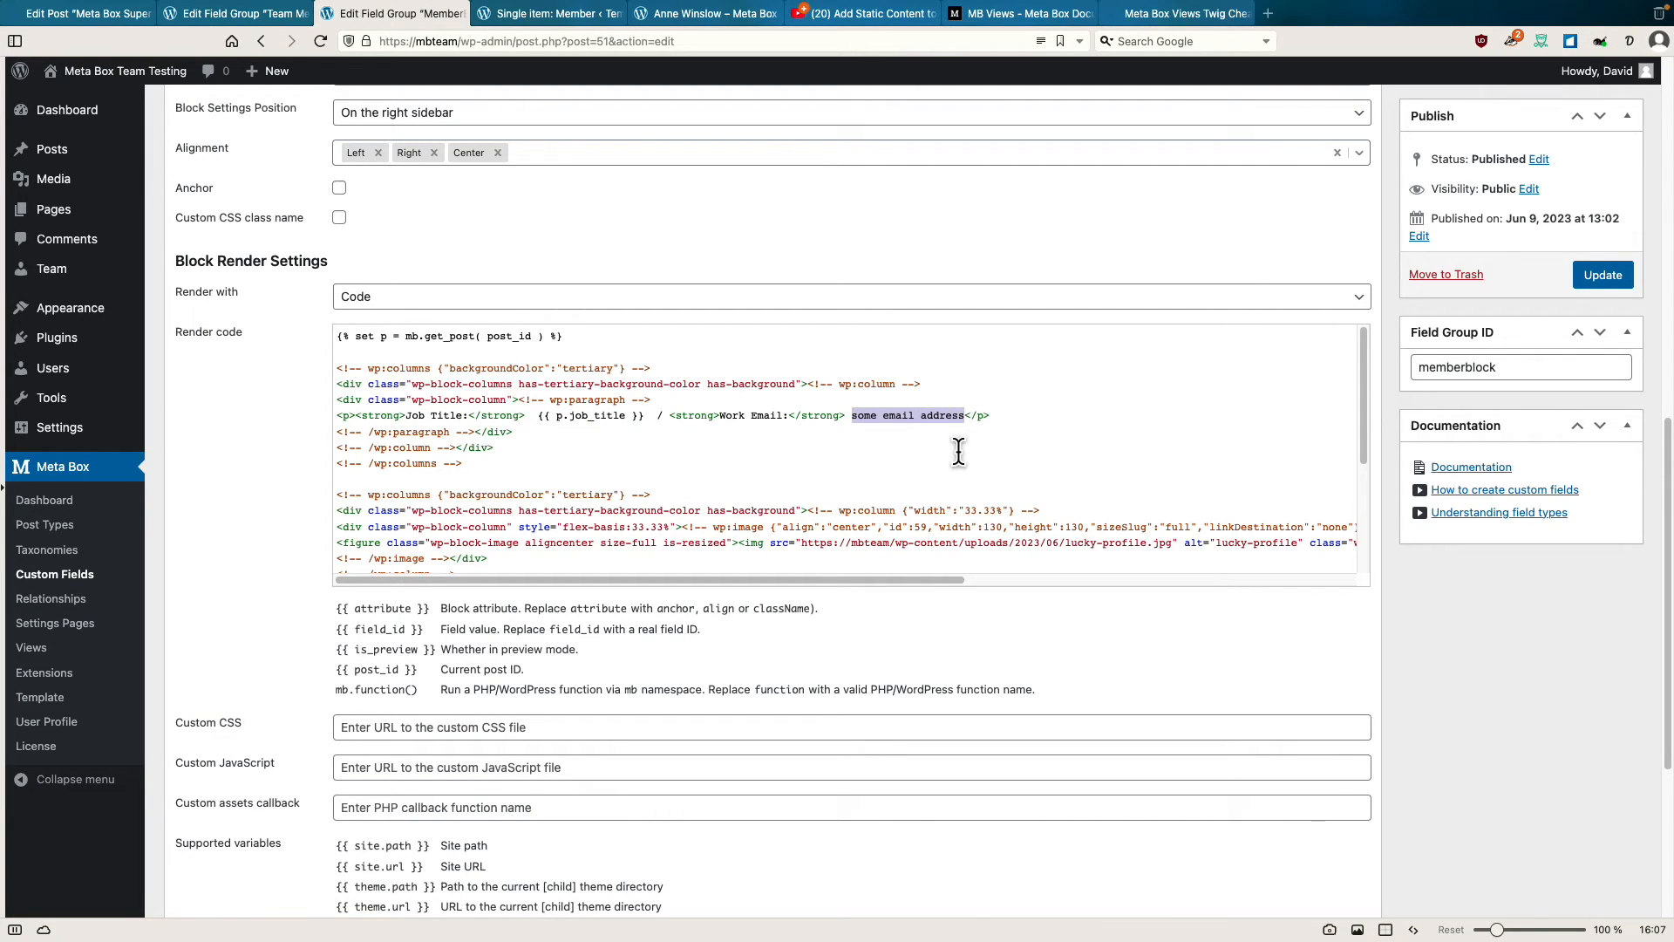
text(&nbsp;&nbsp; /&nbsp;&nbsp; <strong>Email: </strong> <a href="mailto:{{ p.staff_email }}">{{ p.post_title }}</a>)
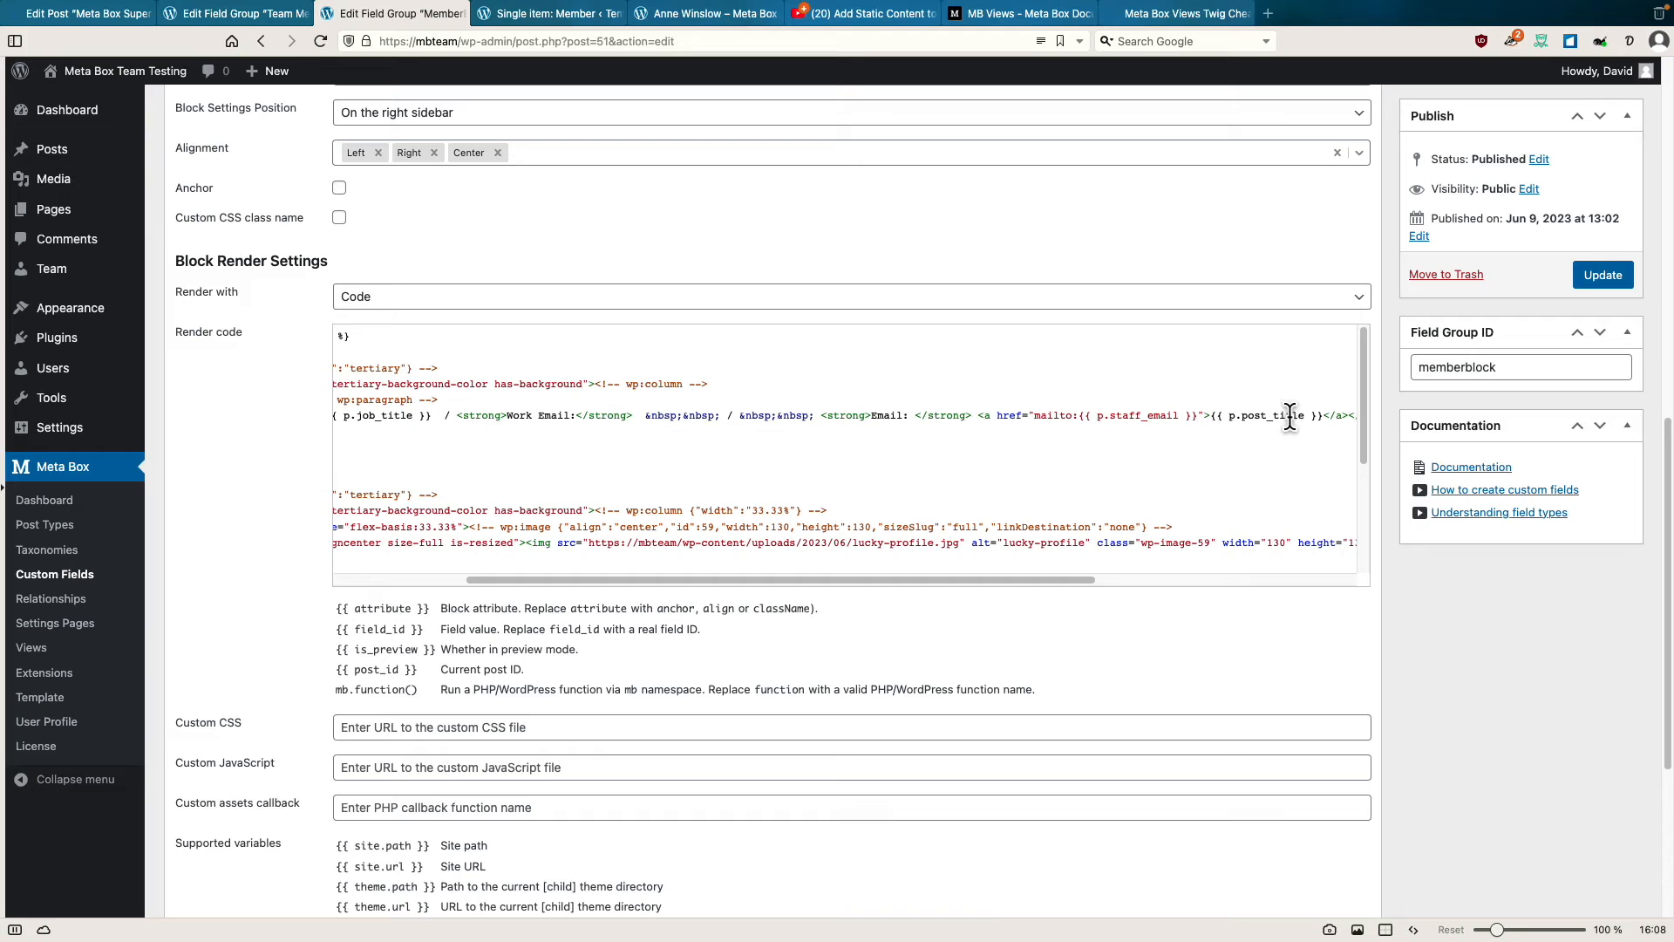
Update the MemberBlock field group and reload the member's front-end page to check the email link.
click(1597, 277)
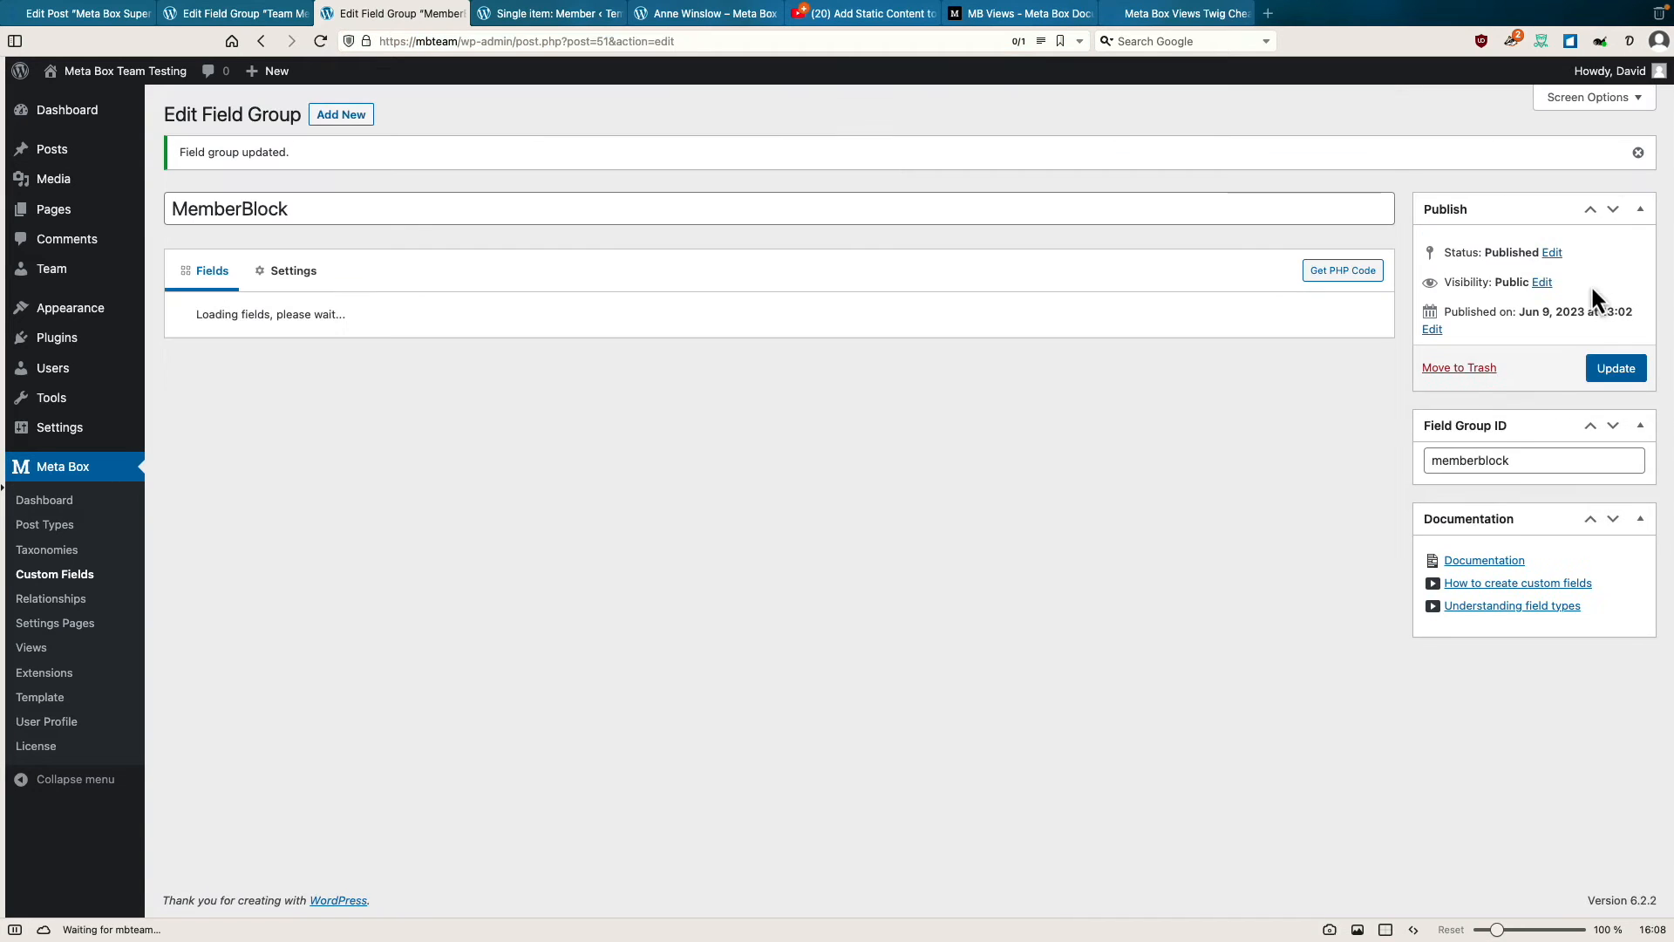
click(687, 19)
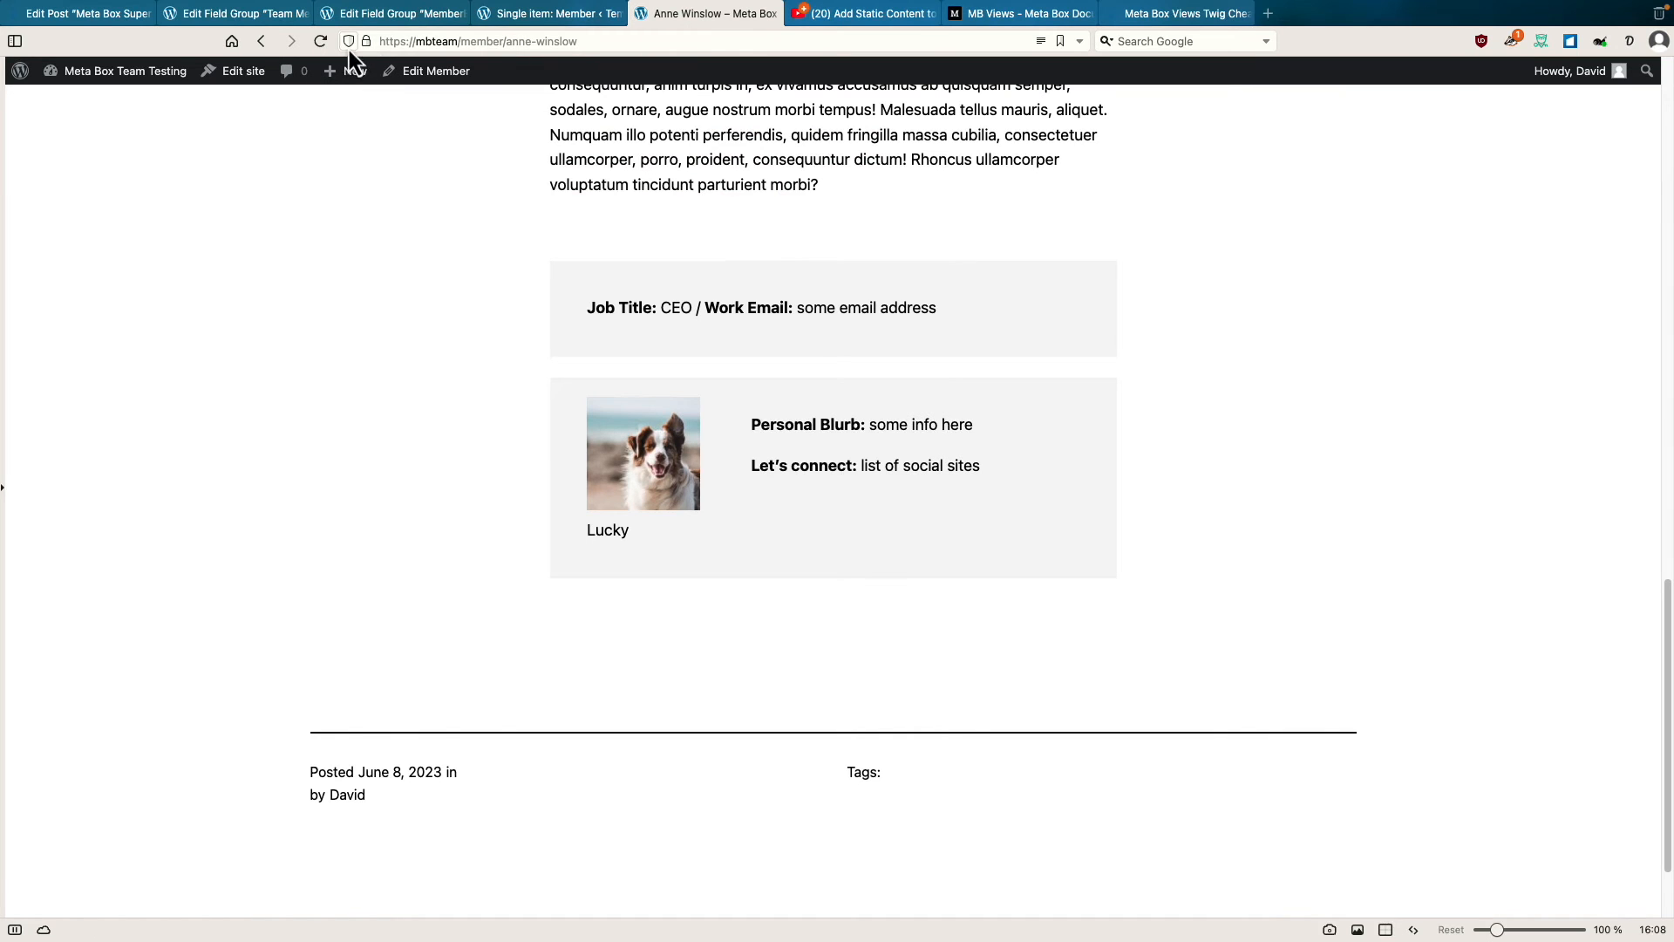
click(323, 49)
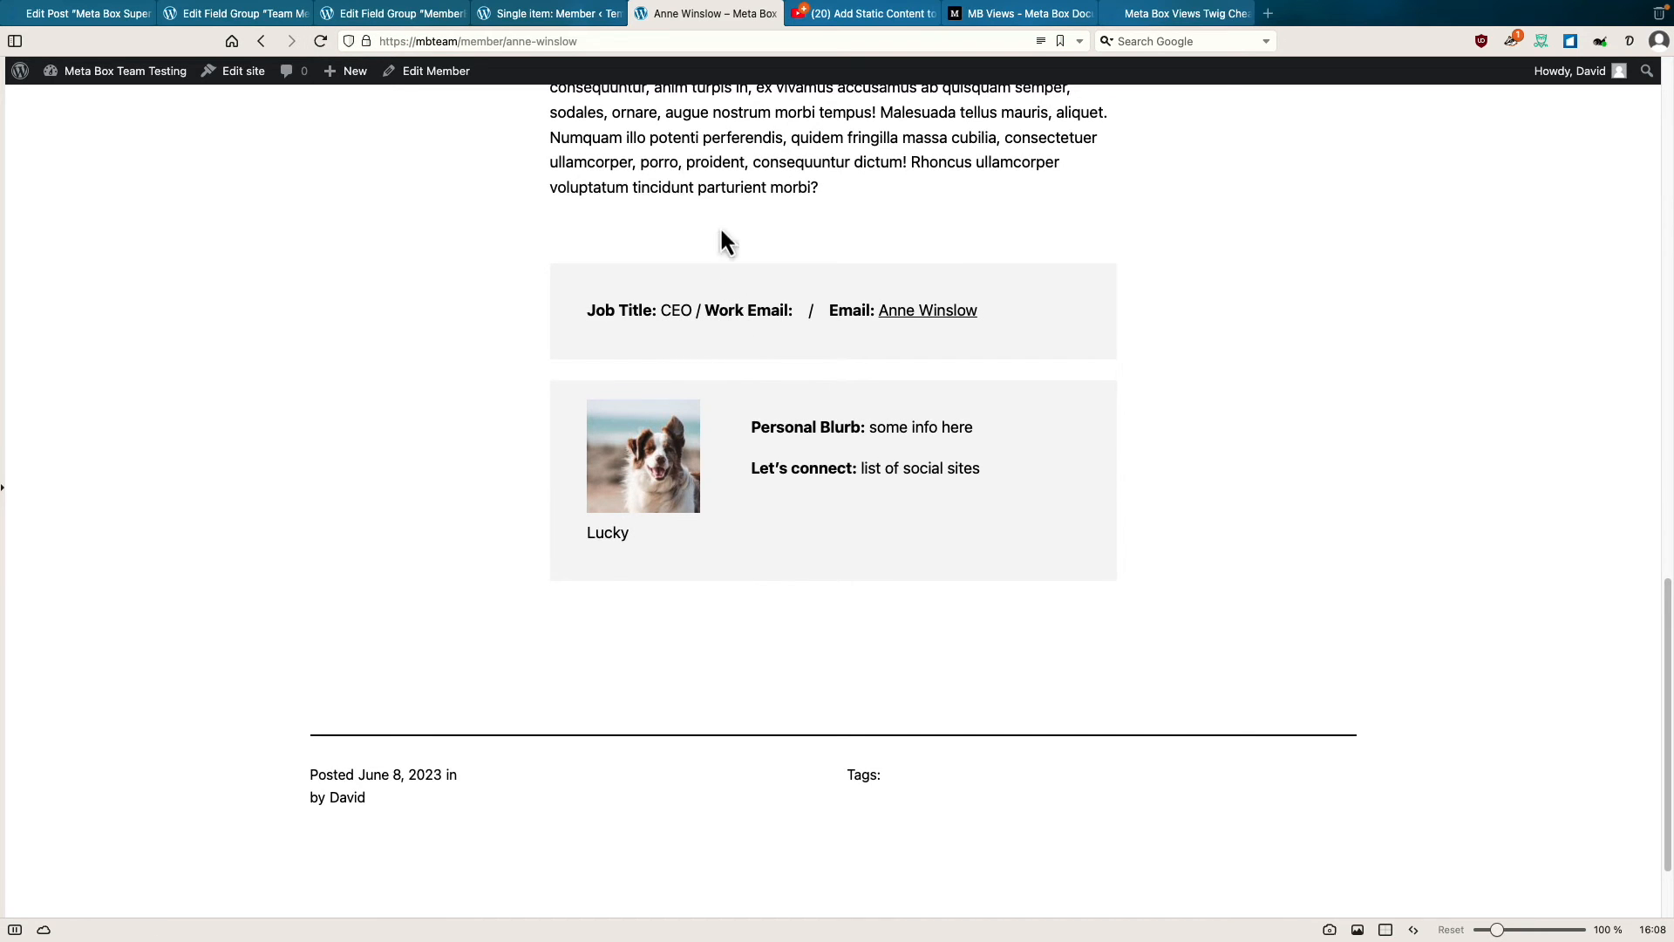
Delete the <strong>Work Email:</strong> label from the Job Title line in the MemberBlock render code.
click(394, 13)
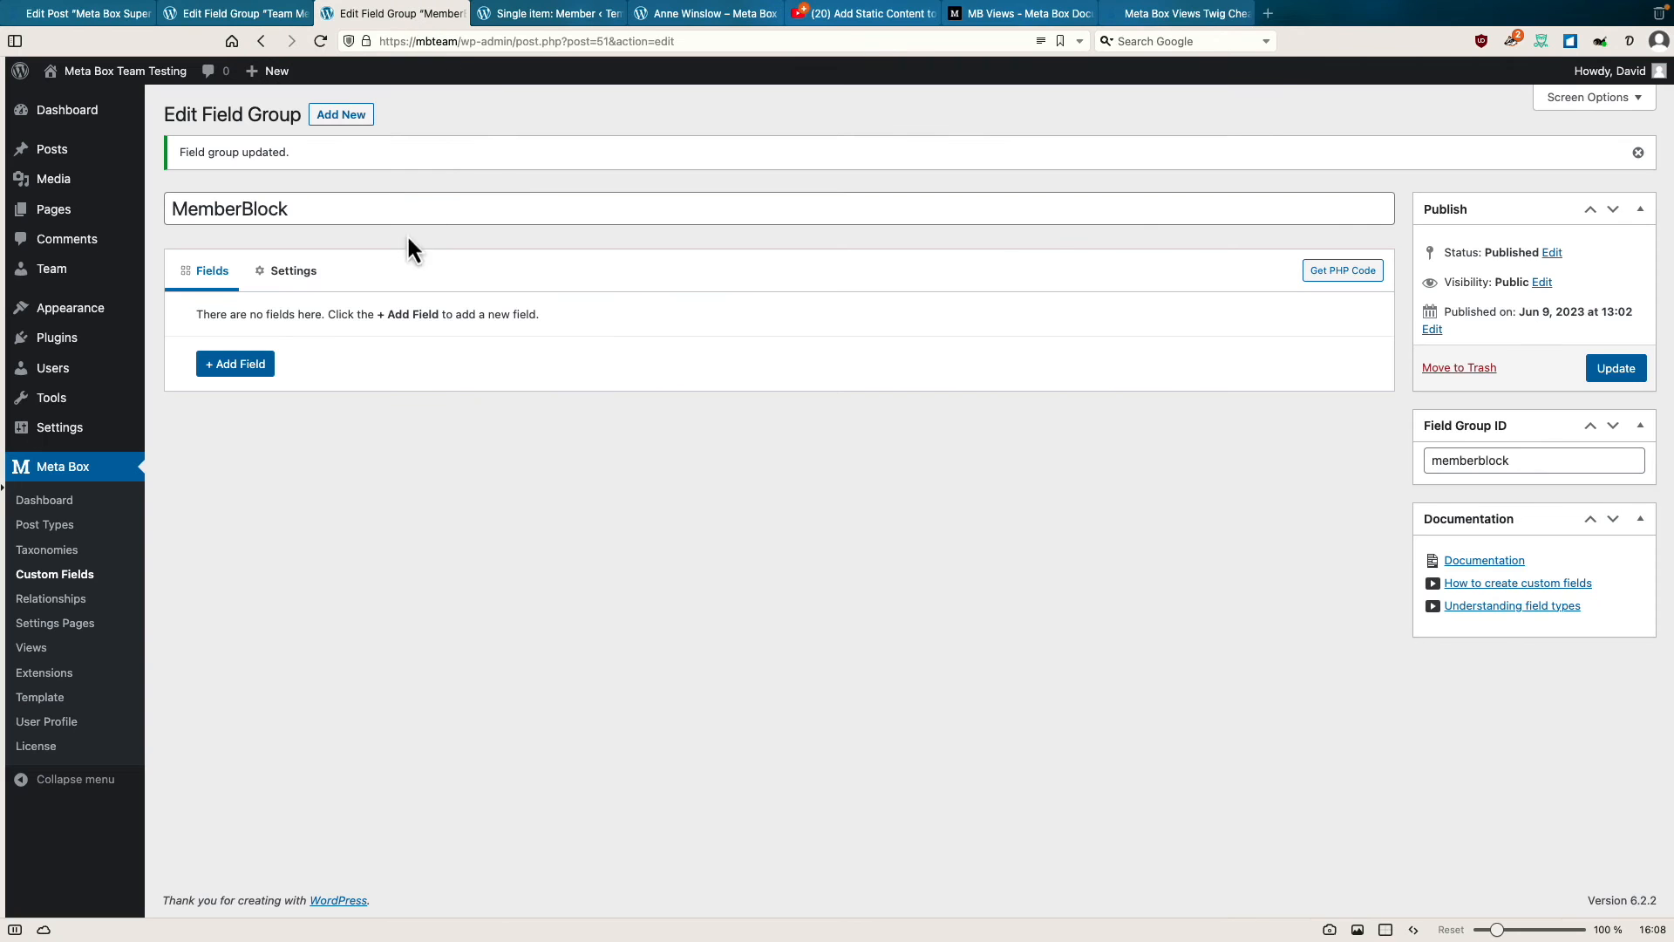
click(295, 271)
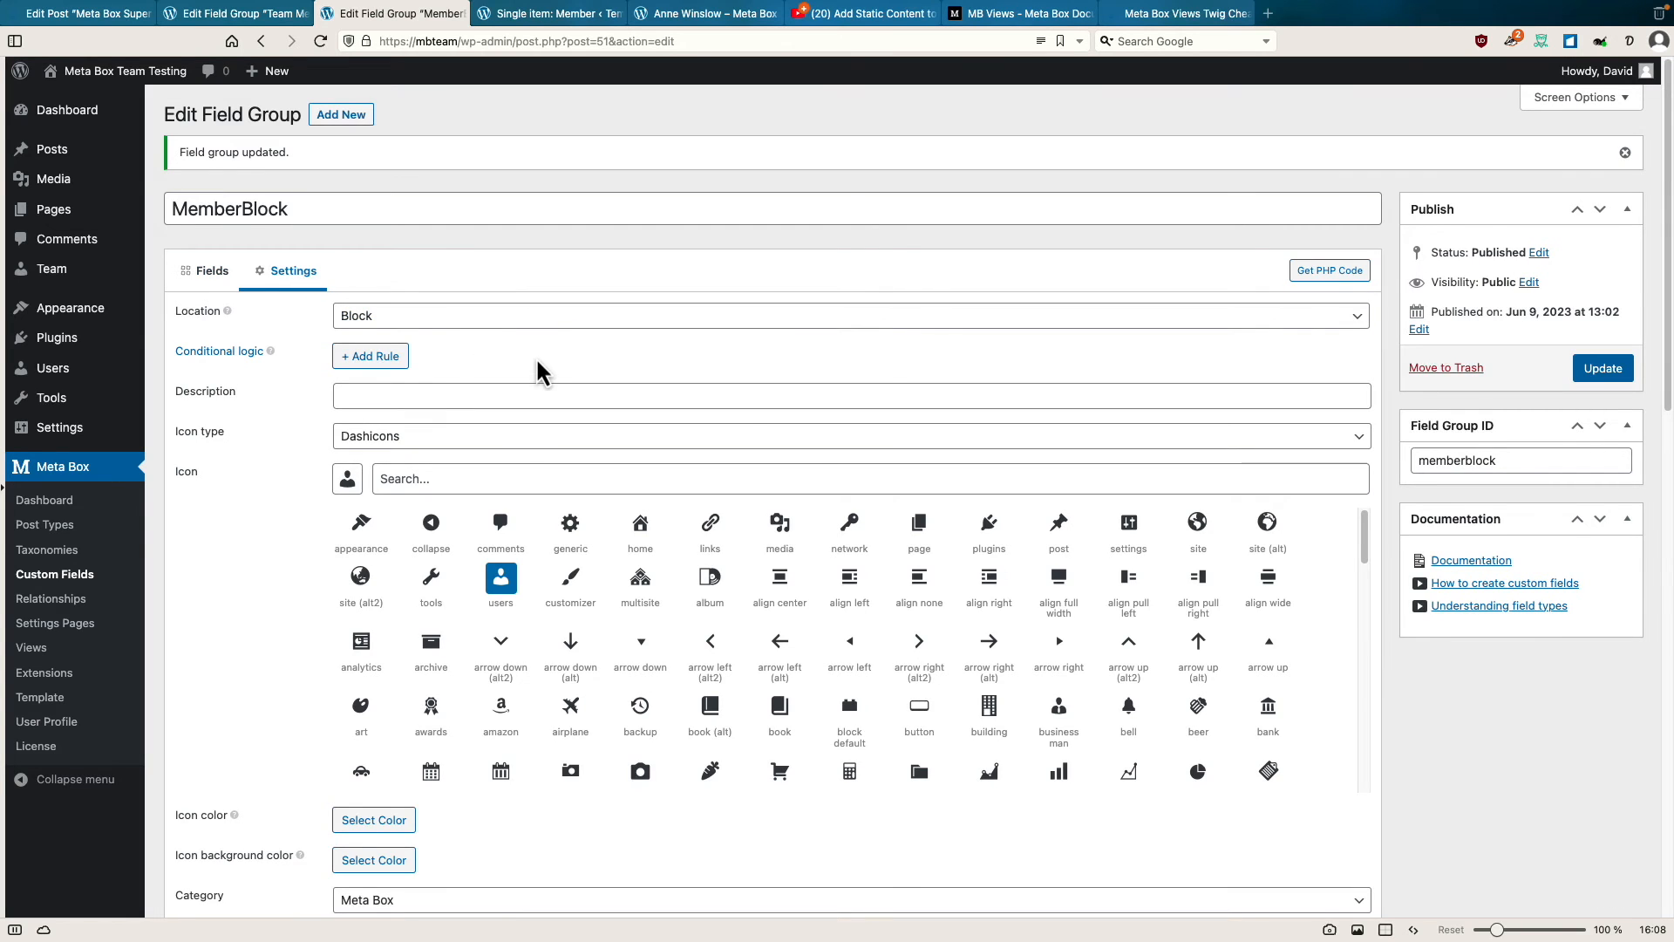
scroll(537, 360, down, 10)
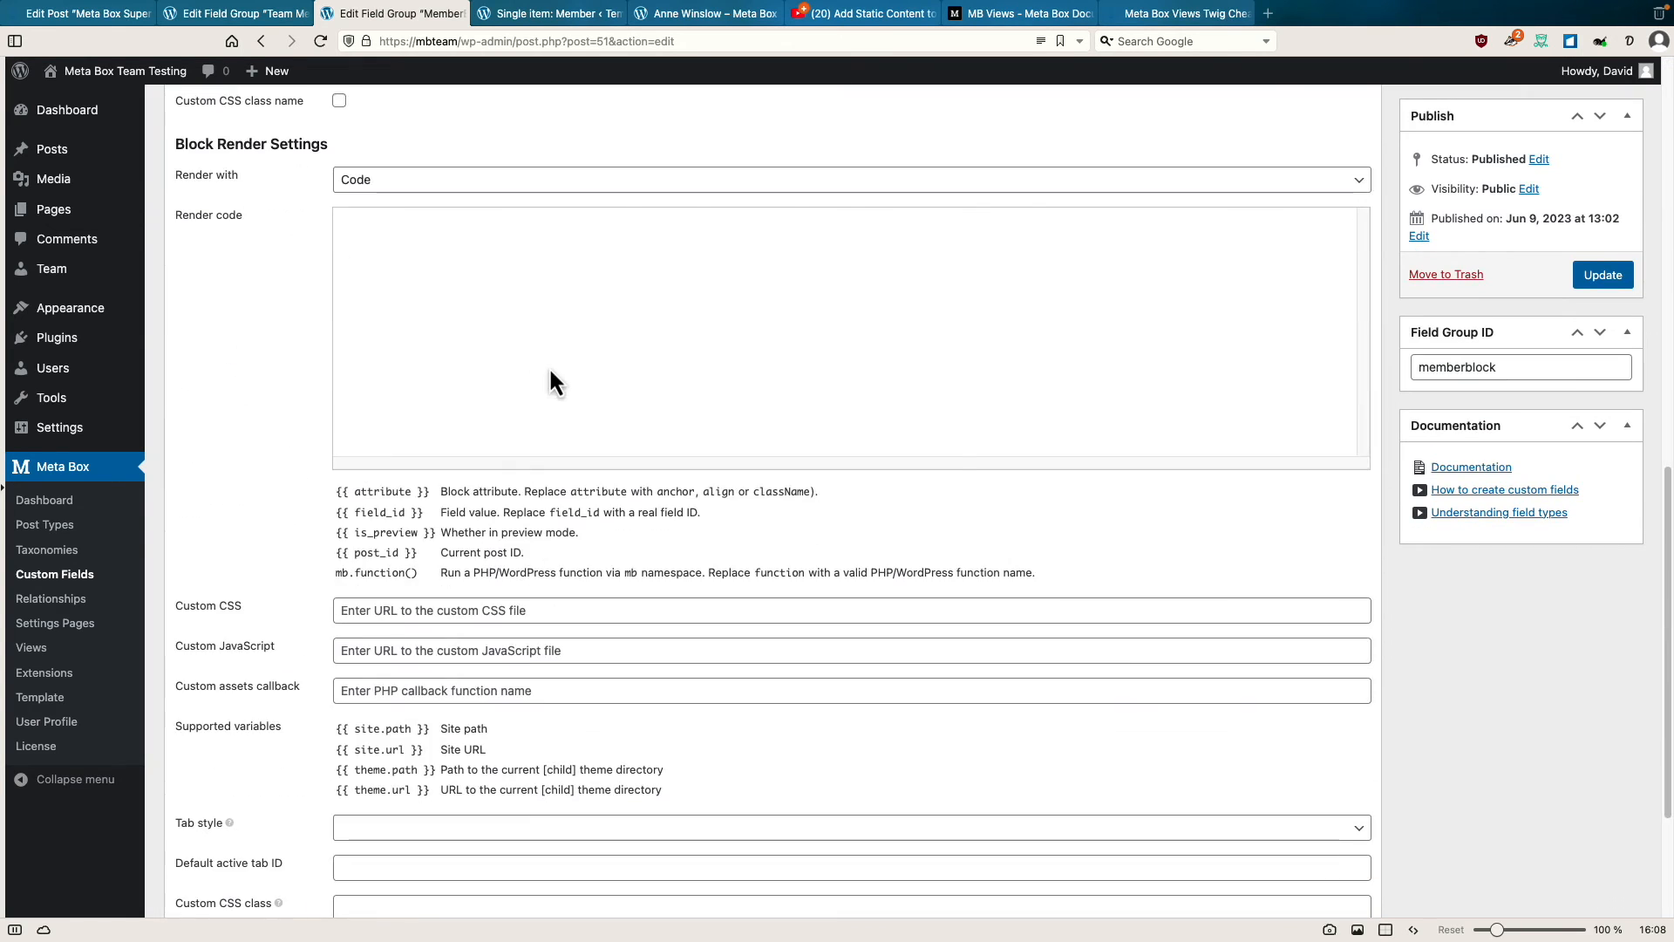
click(551, 381)
key(super+v)
scroll(580, 296, up, 10)
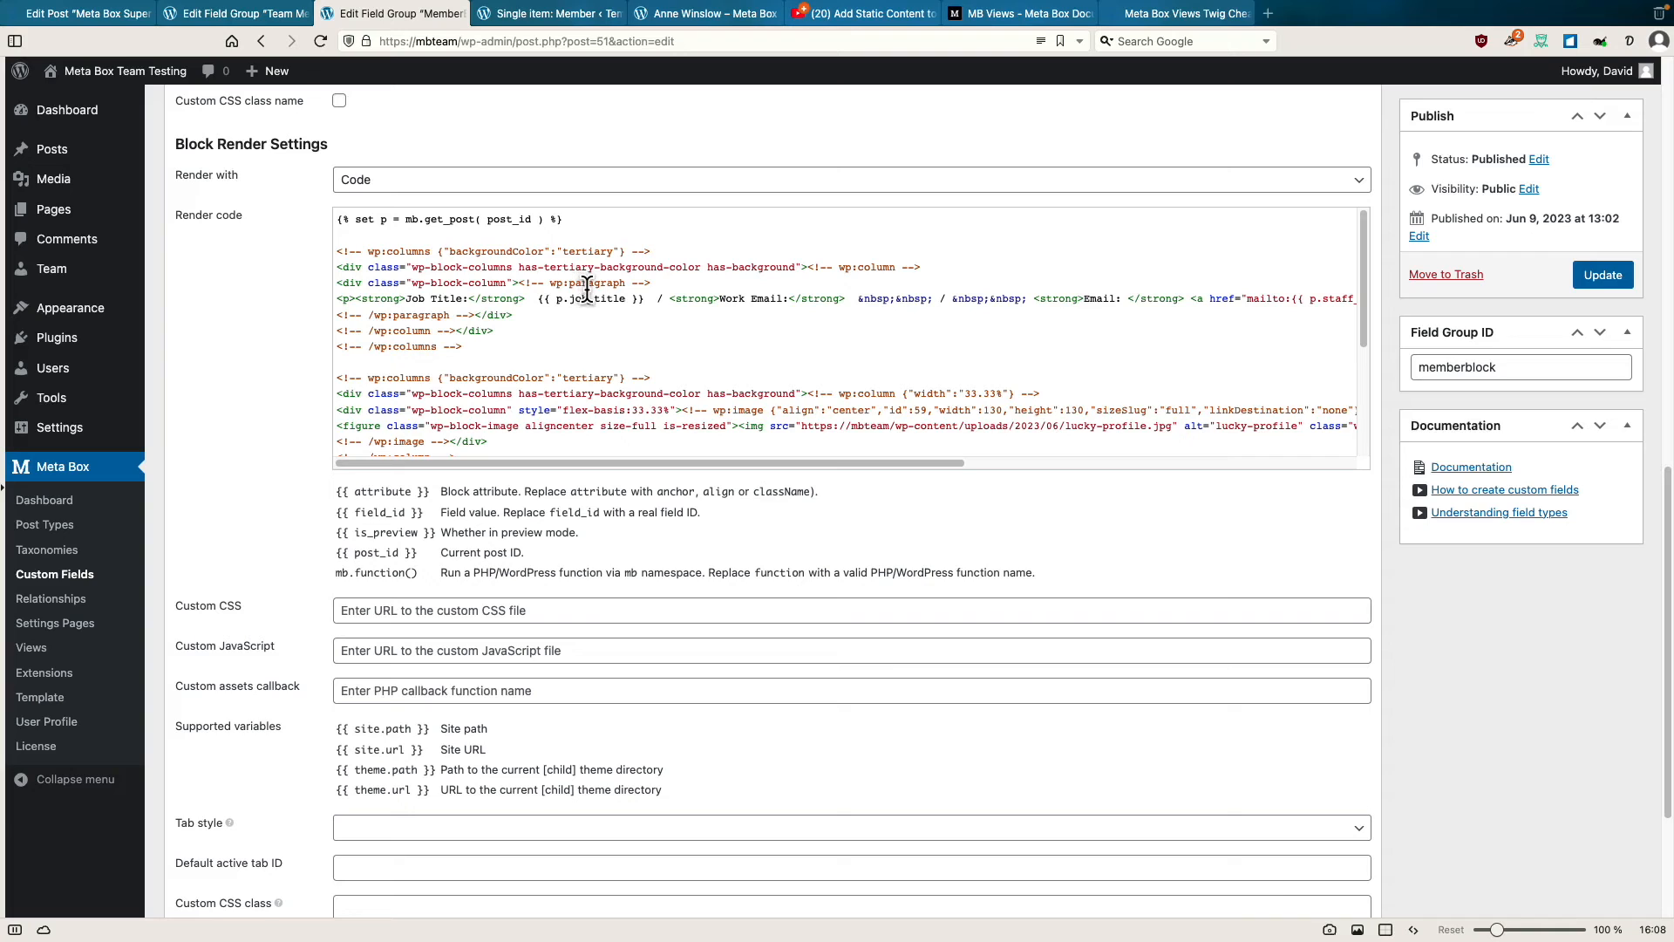
drag(670, 298, 853, 299)
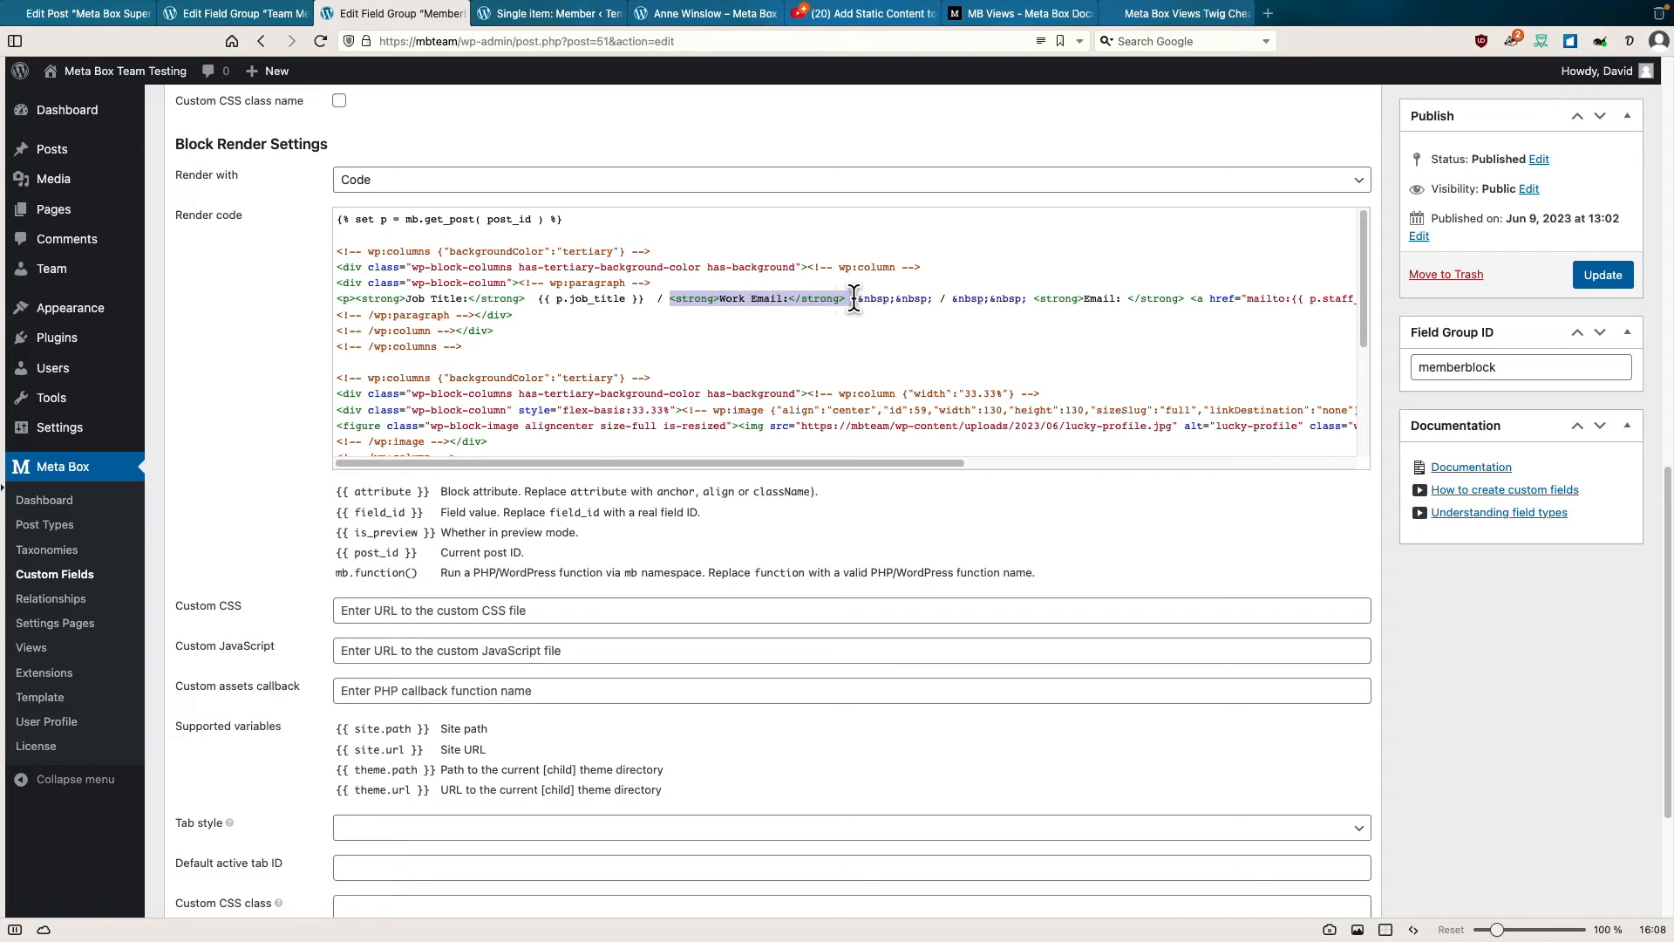
key(BackSpace)
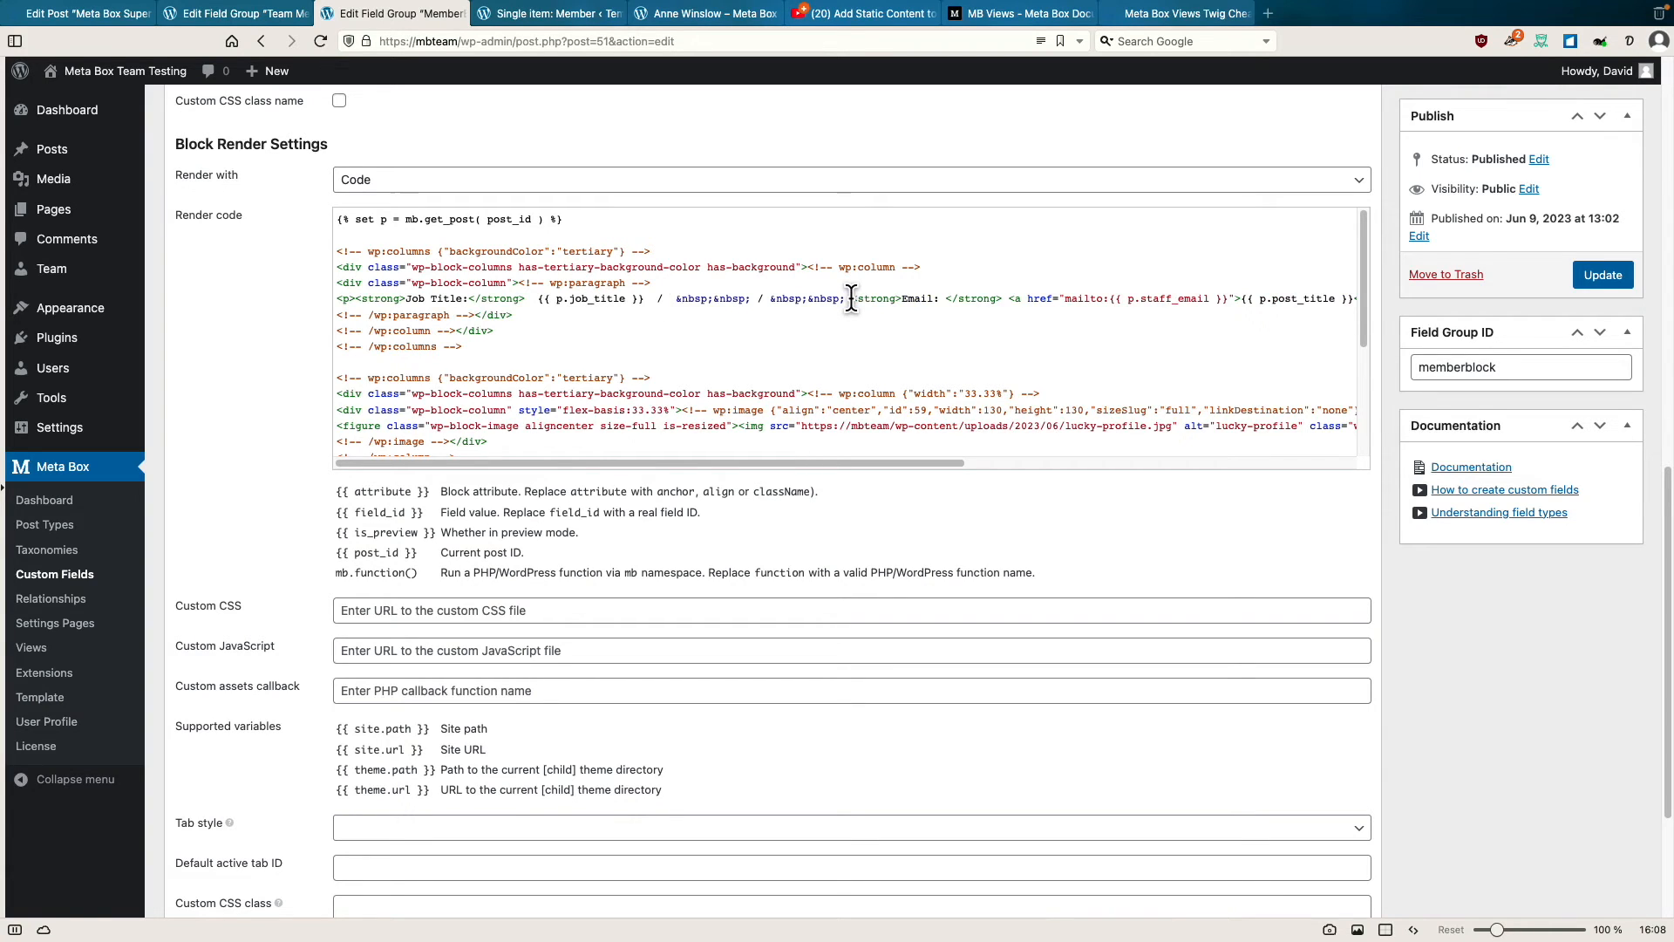
Update the MemberBlock field group and reload the member's front-end page.
click(1602, 276)
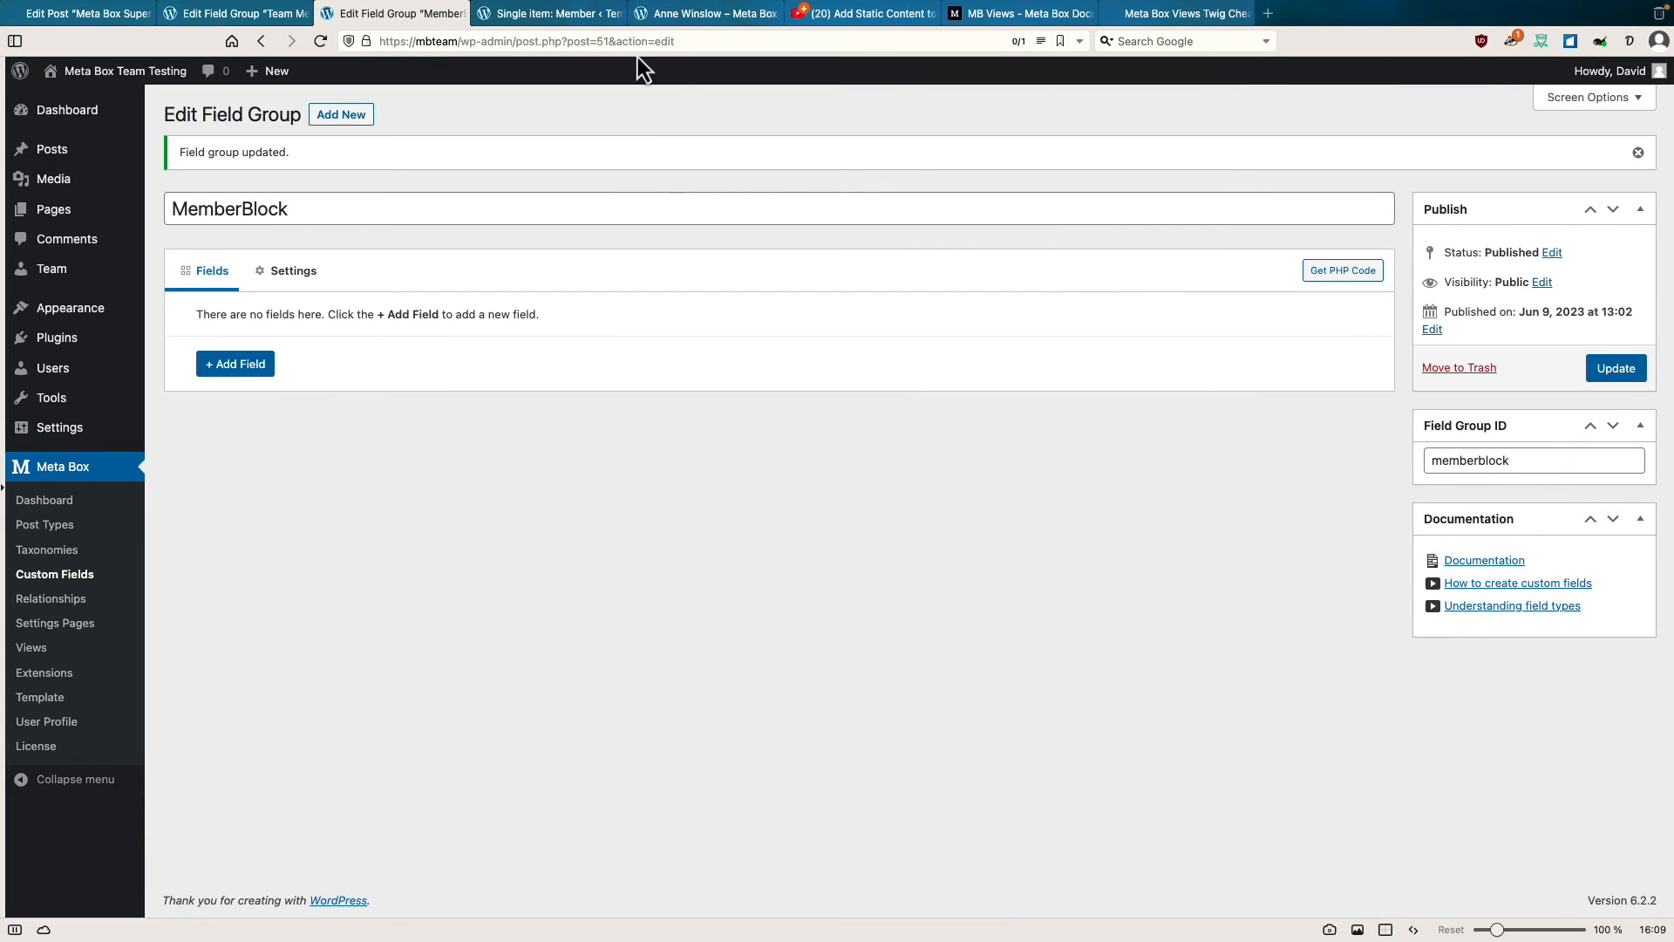
click(694, 15)
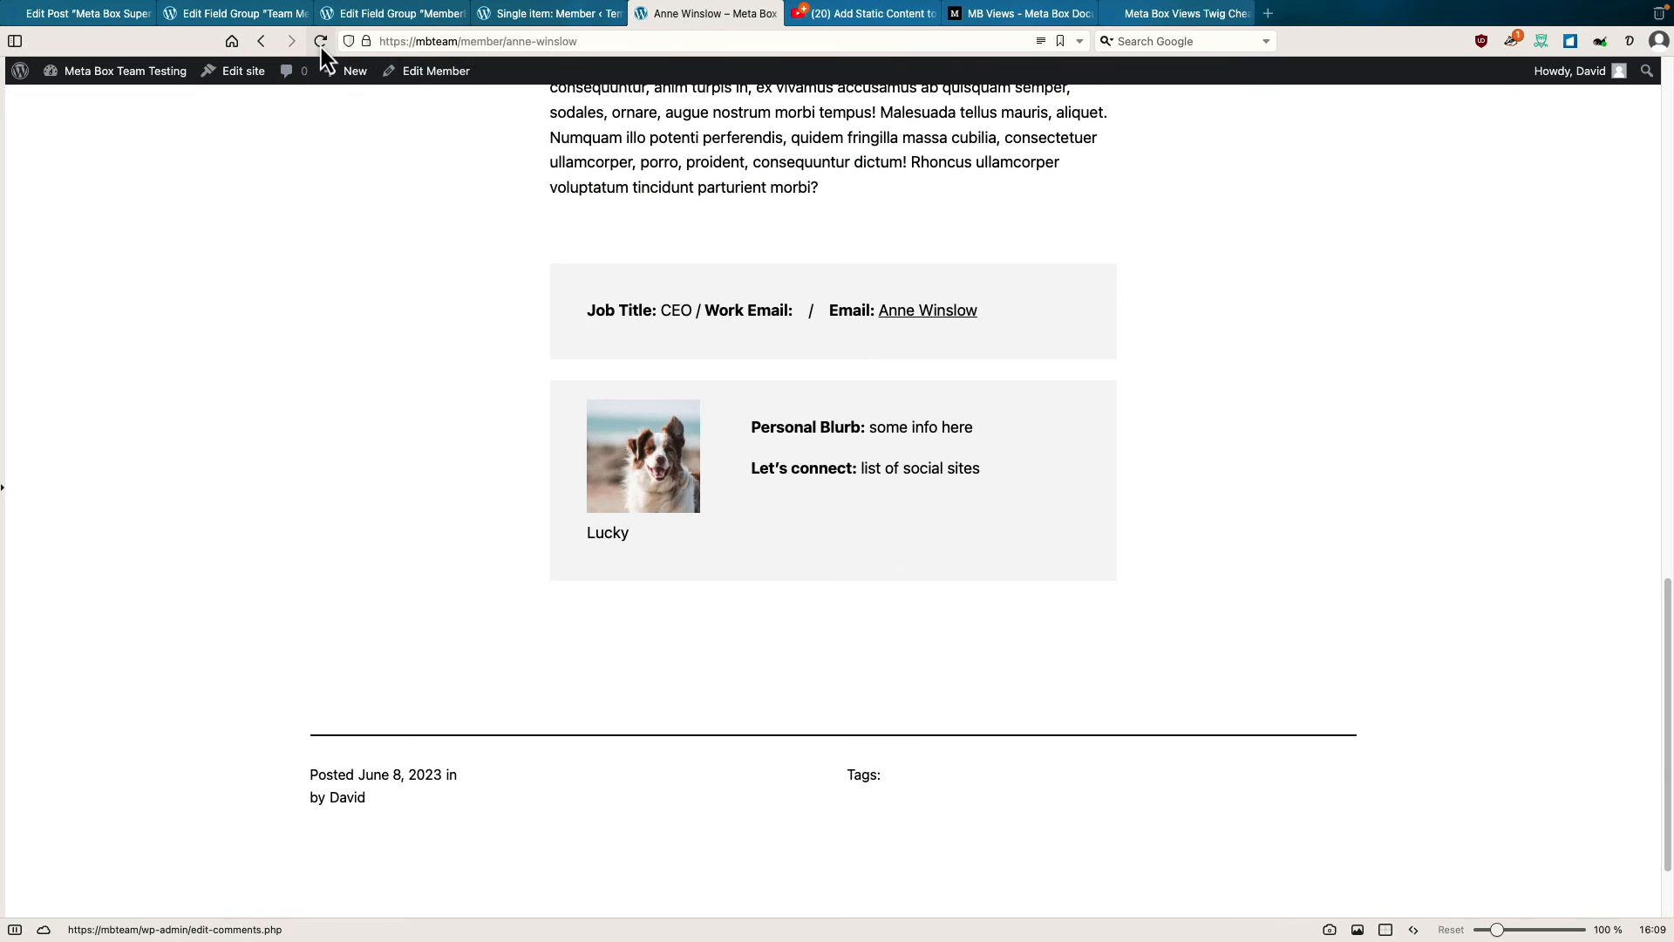
click(321, 46)
In the MemberBlock render code, remove the extra slash after {{ p.job_title }} and add style="text-align: center;" to that paragraph tag.
click(419, 19)
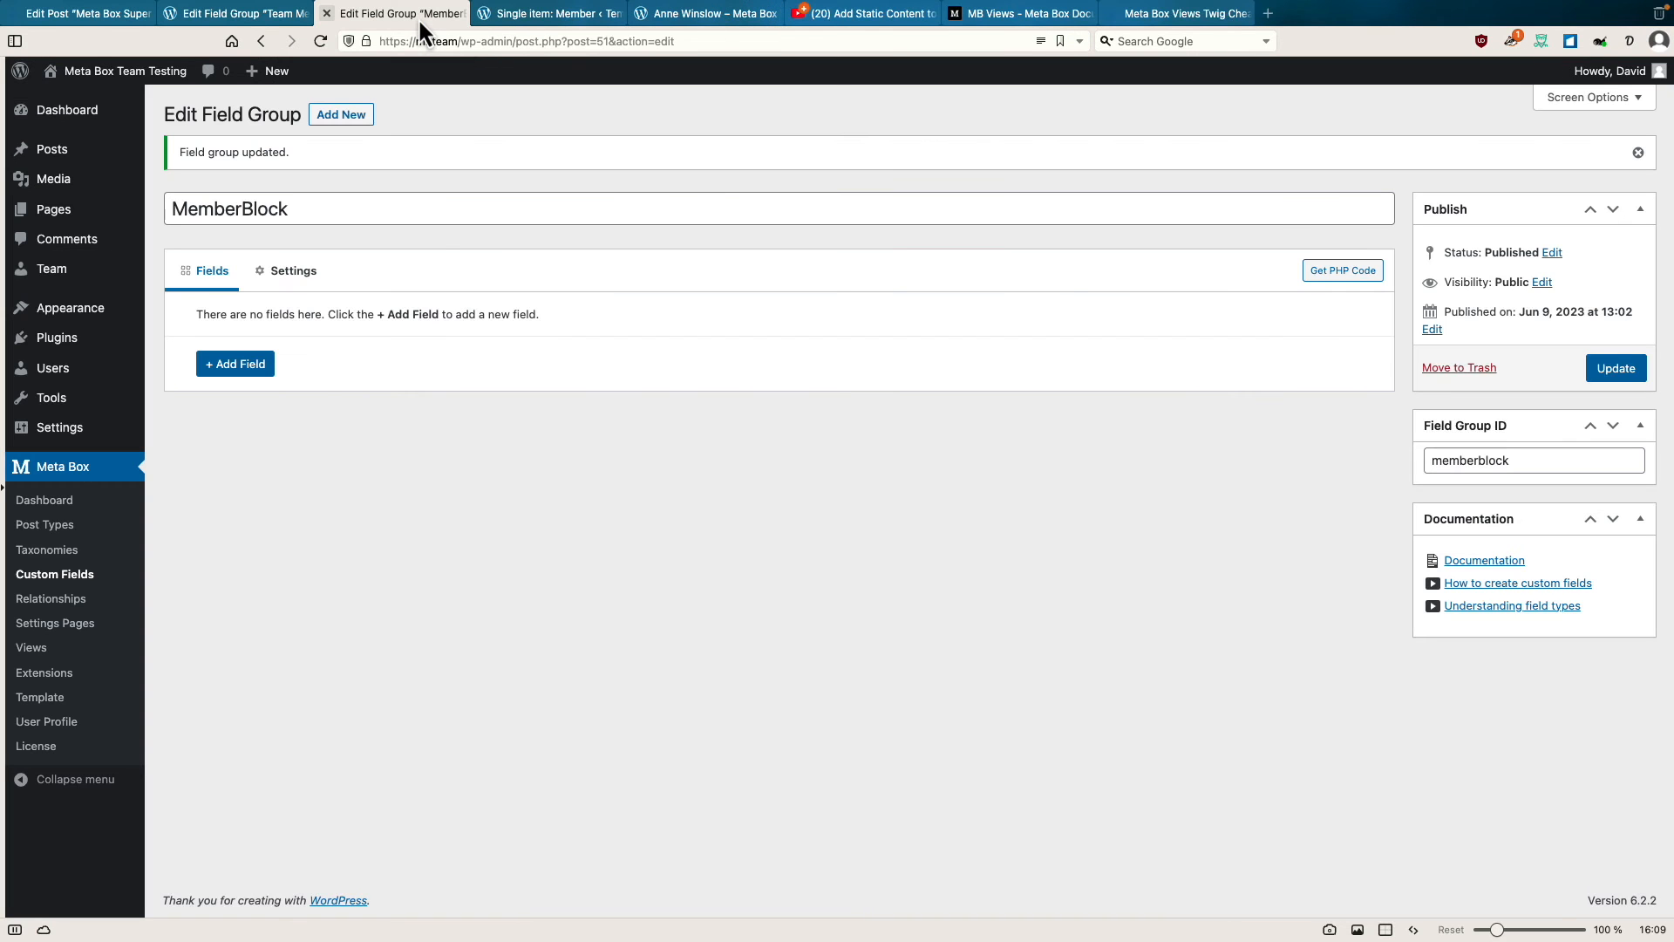
click(297, 272)
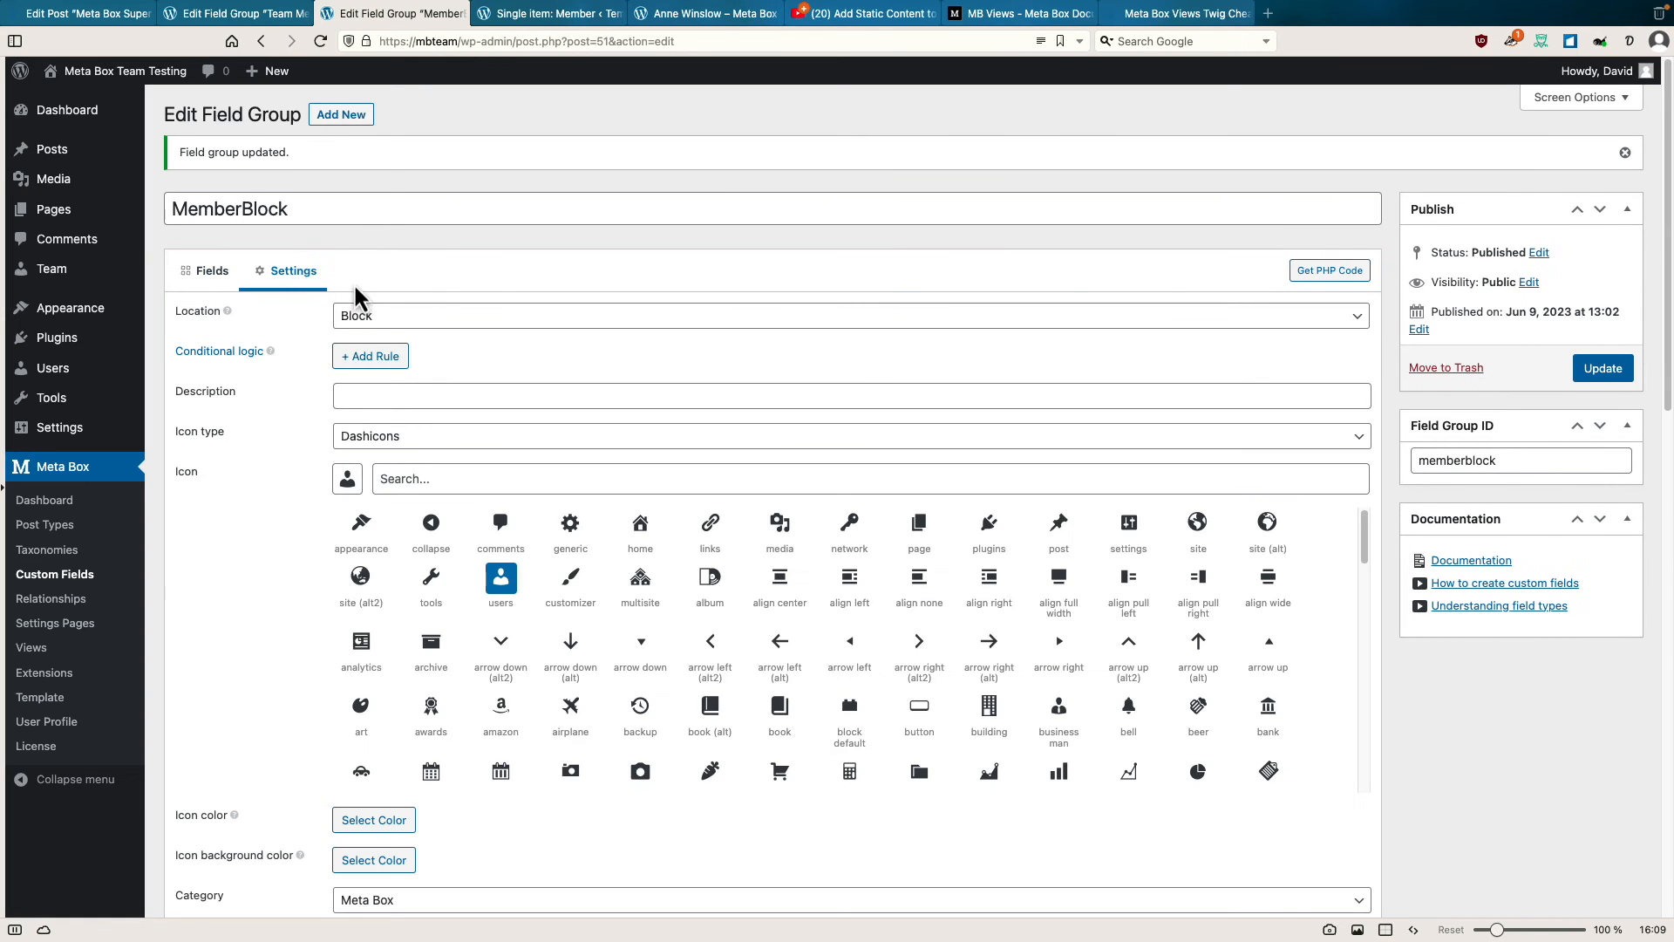
scroll(362, 288, down, 6)
scroll(375, 291, down, 4)
drag(540, 588, 527, 412)
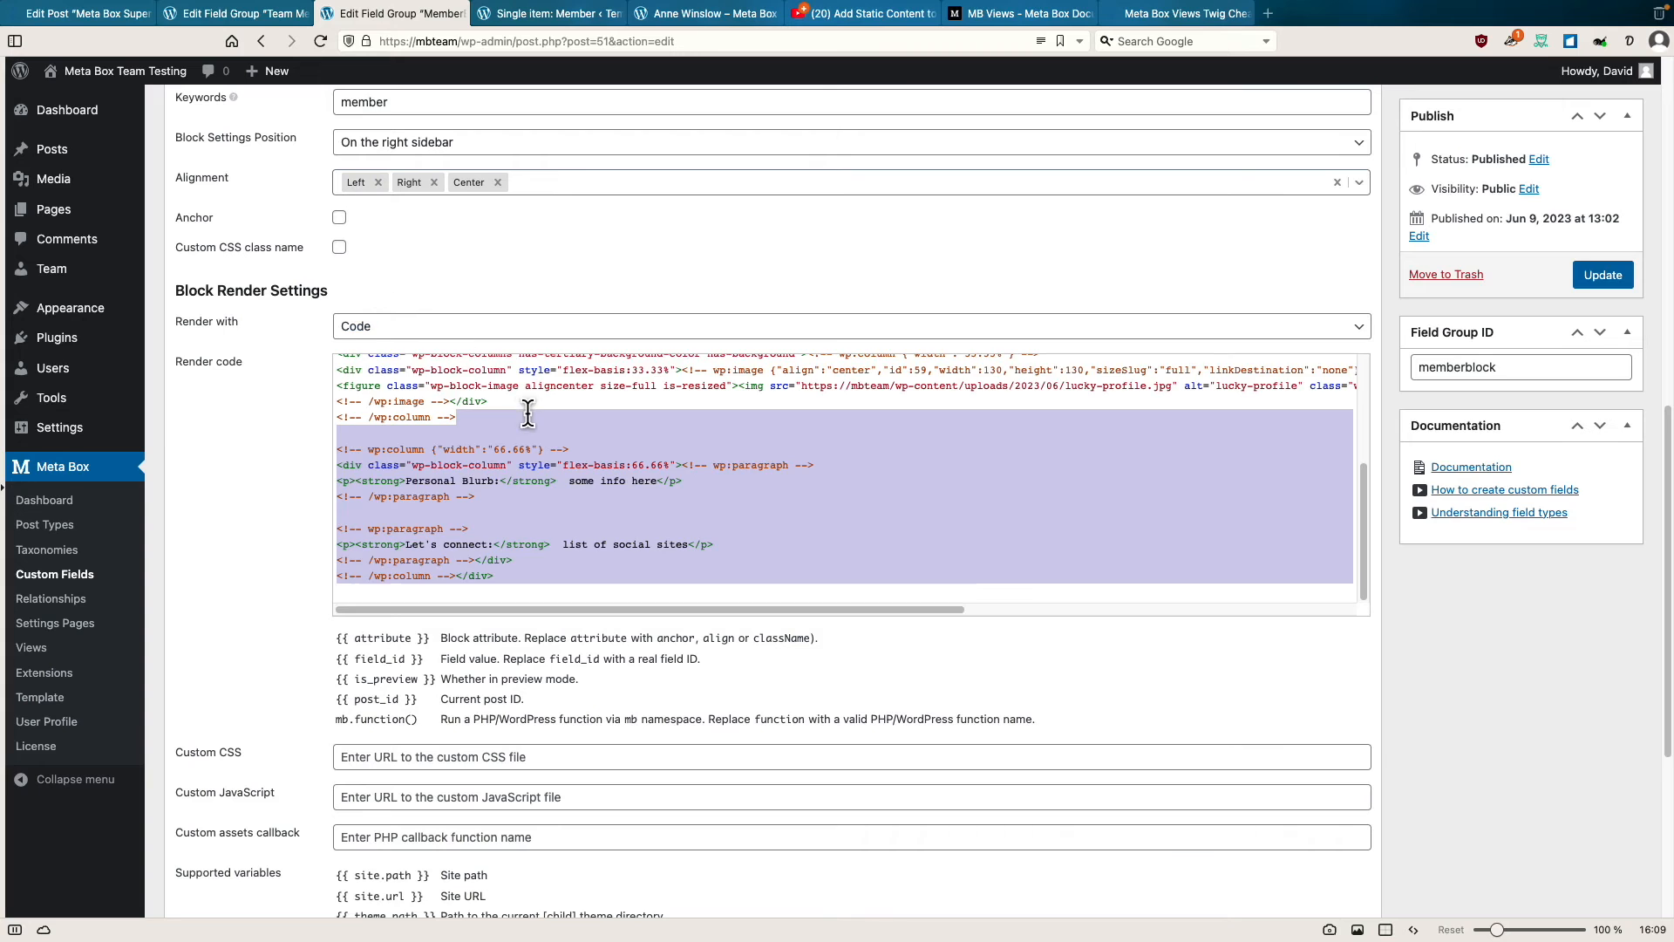
click(536, 398)
scroll(539, 405, up, 3)
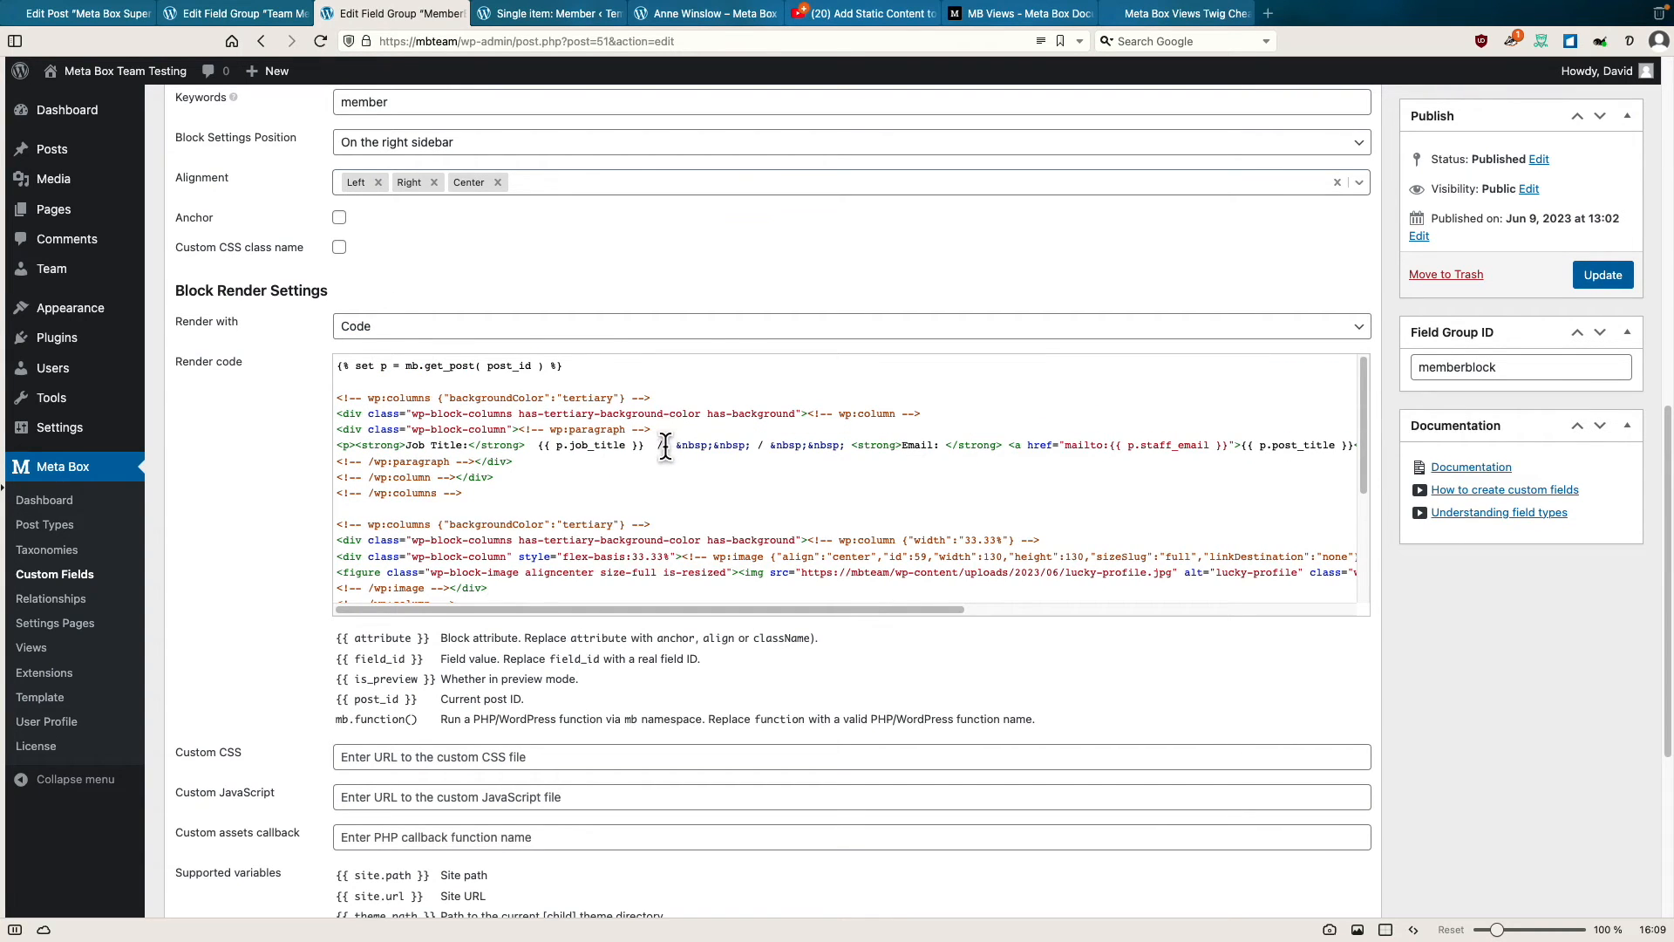
drag(670, 445, 649, 444)
key(BackSpace)
key(BackSpace)
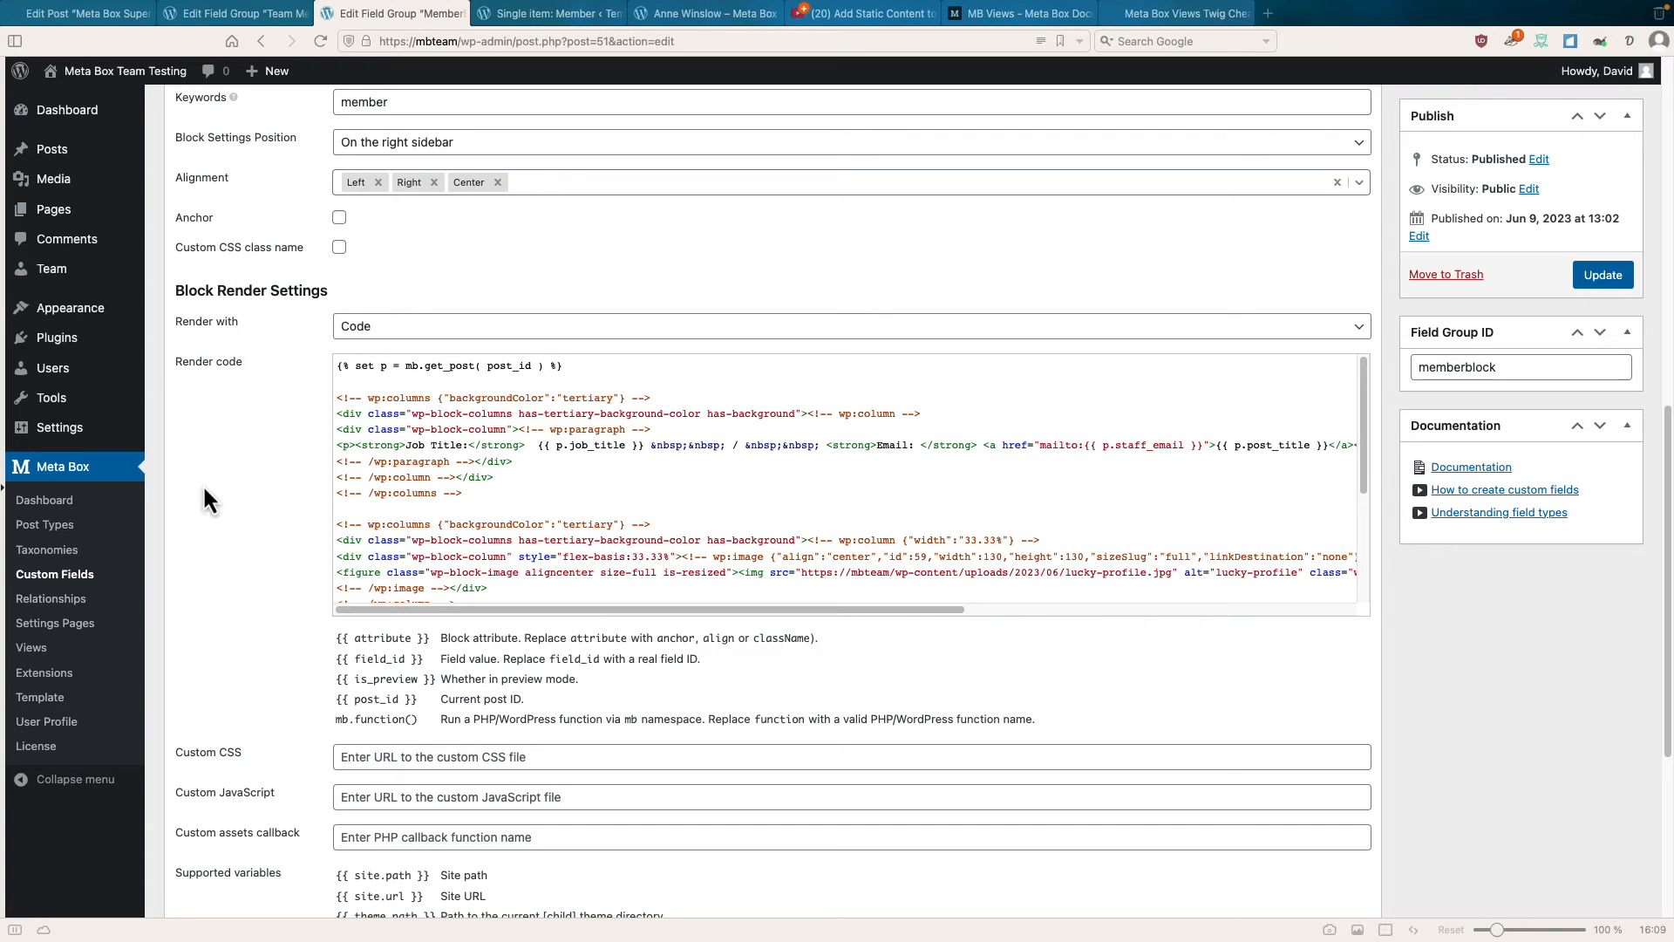
click(351, 446)
text(style="text-align: center;")
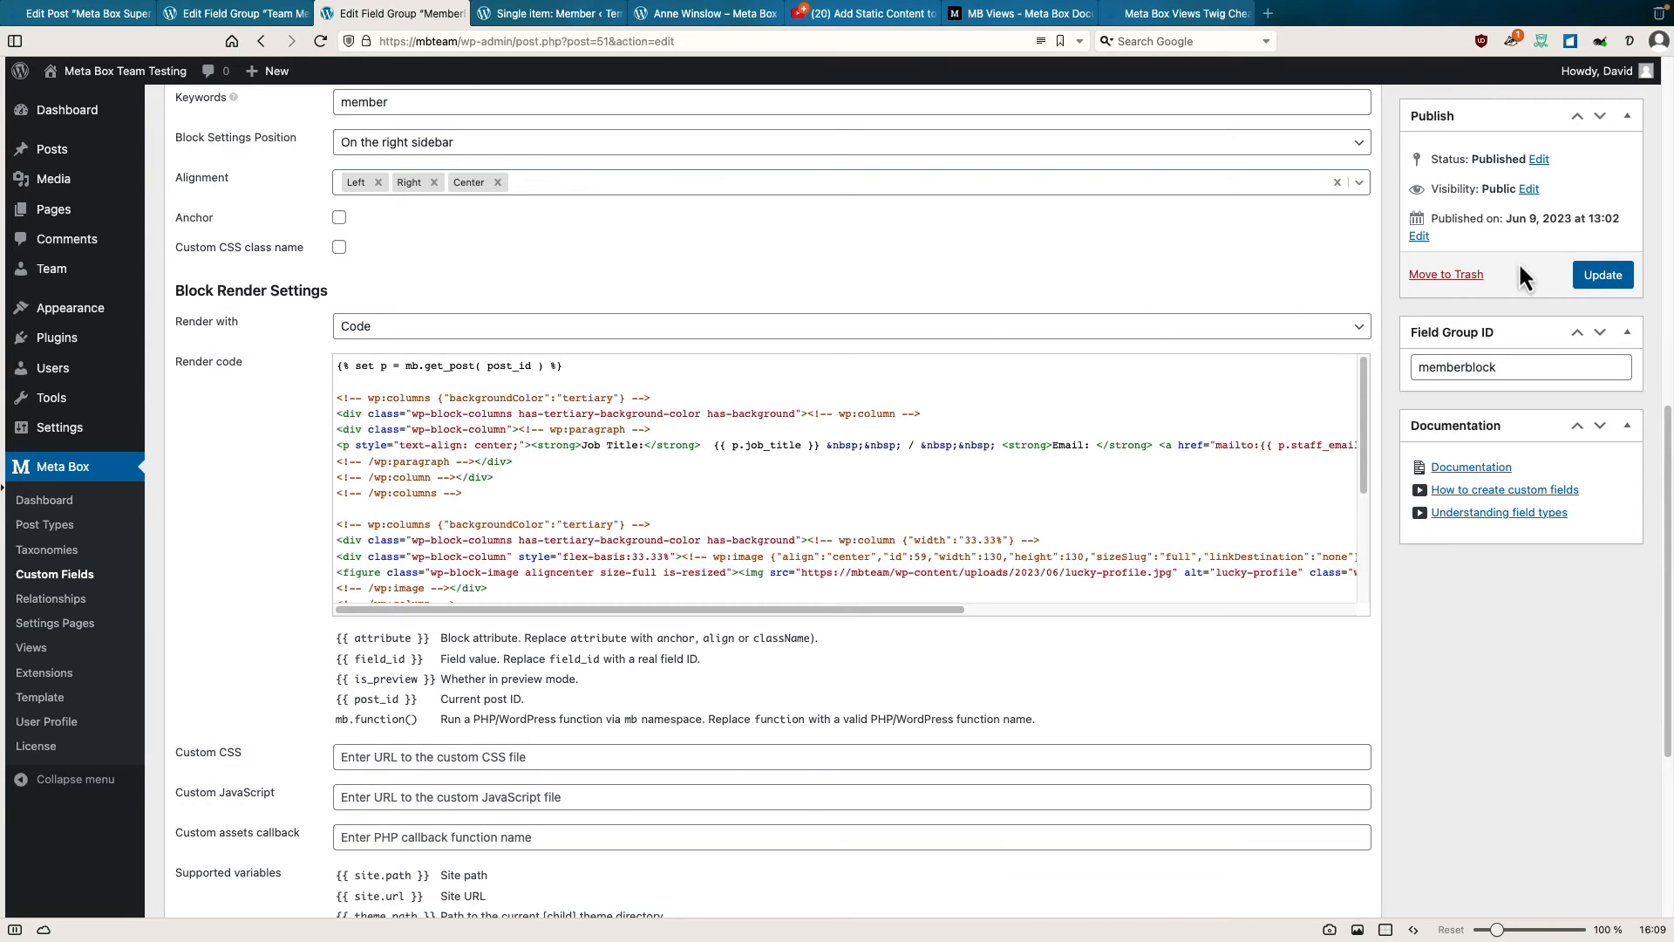
Update the MemberBlock field group and reload the member's front-end page to check the centered job title and email line.
click(1608, 278)
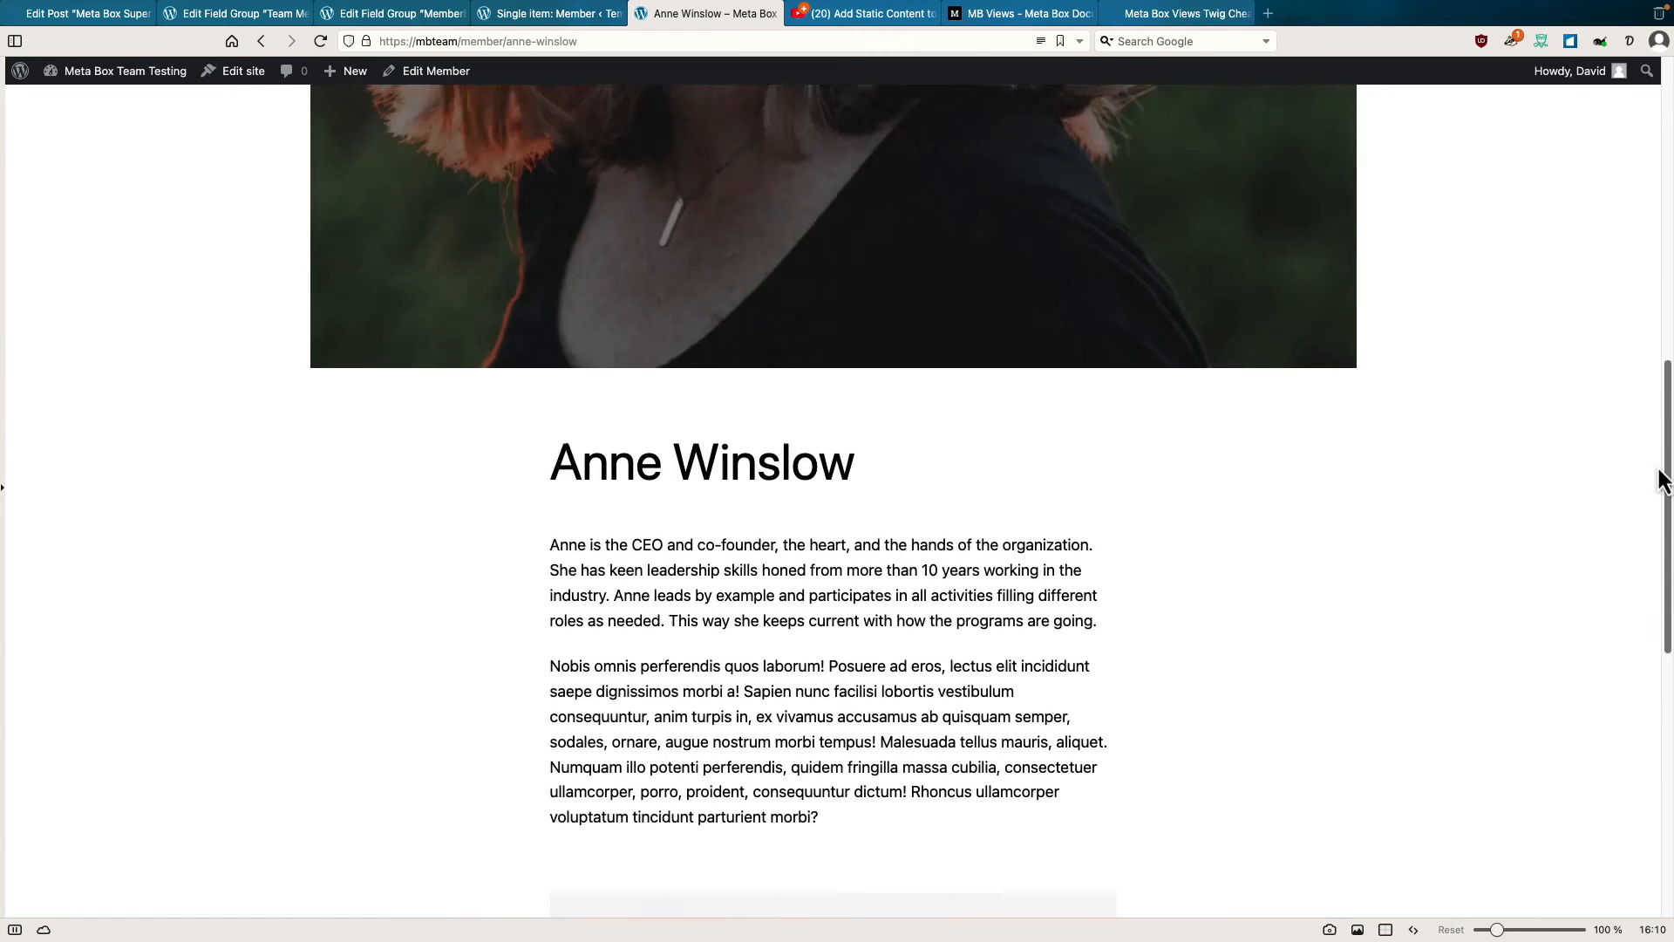
drag(1663, 473, 1640, 175)
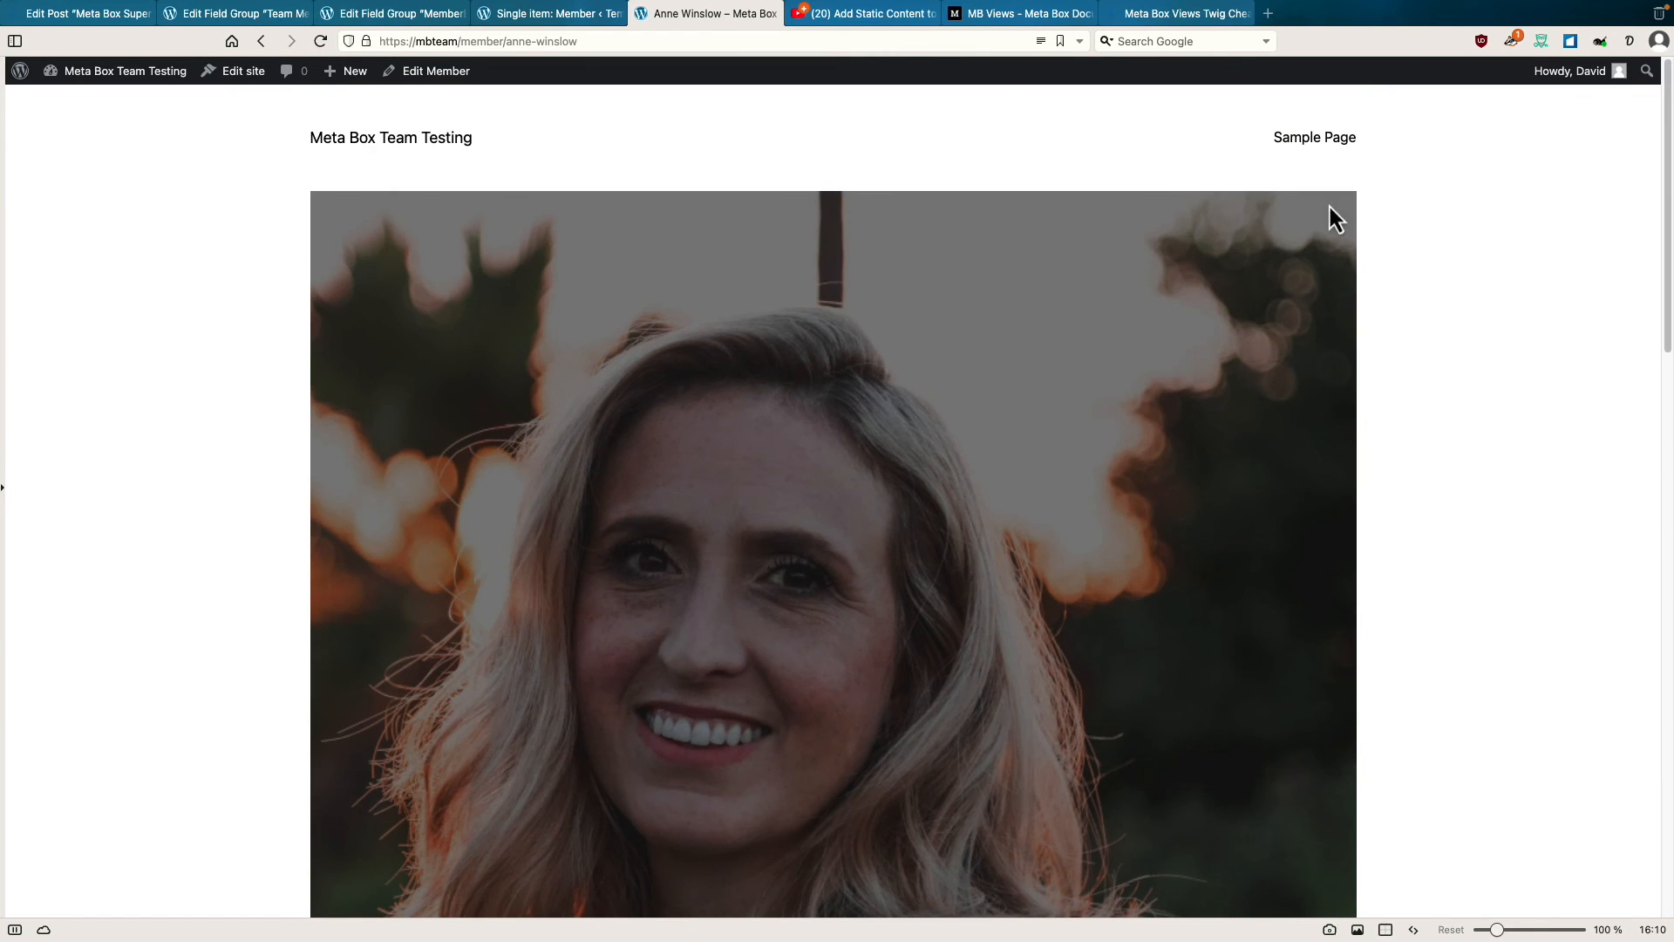
click(317, 43)
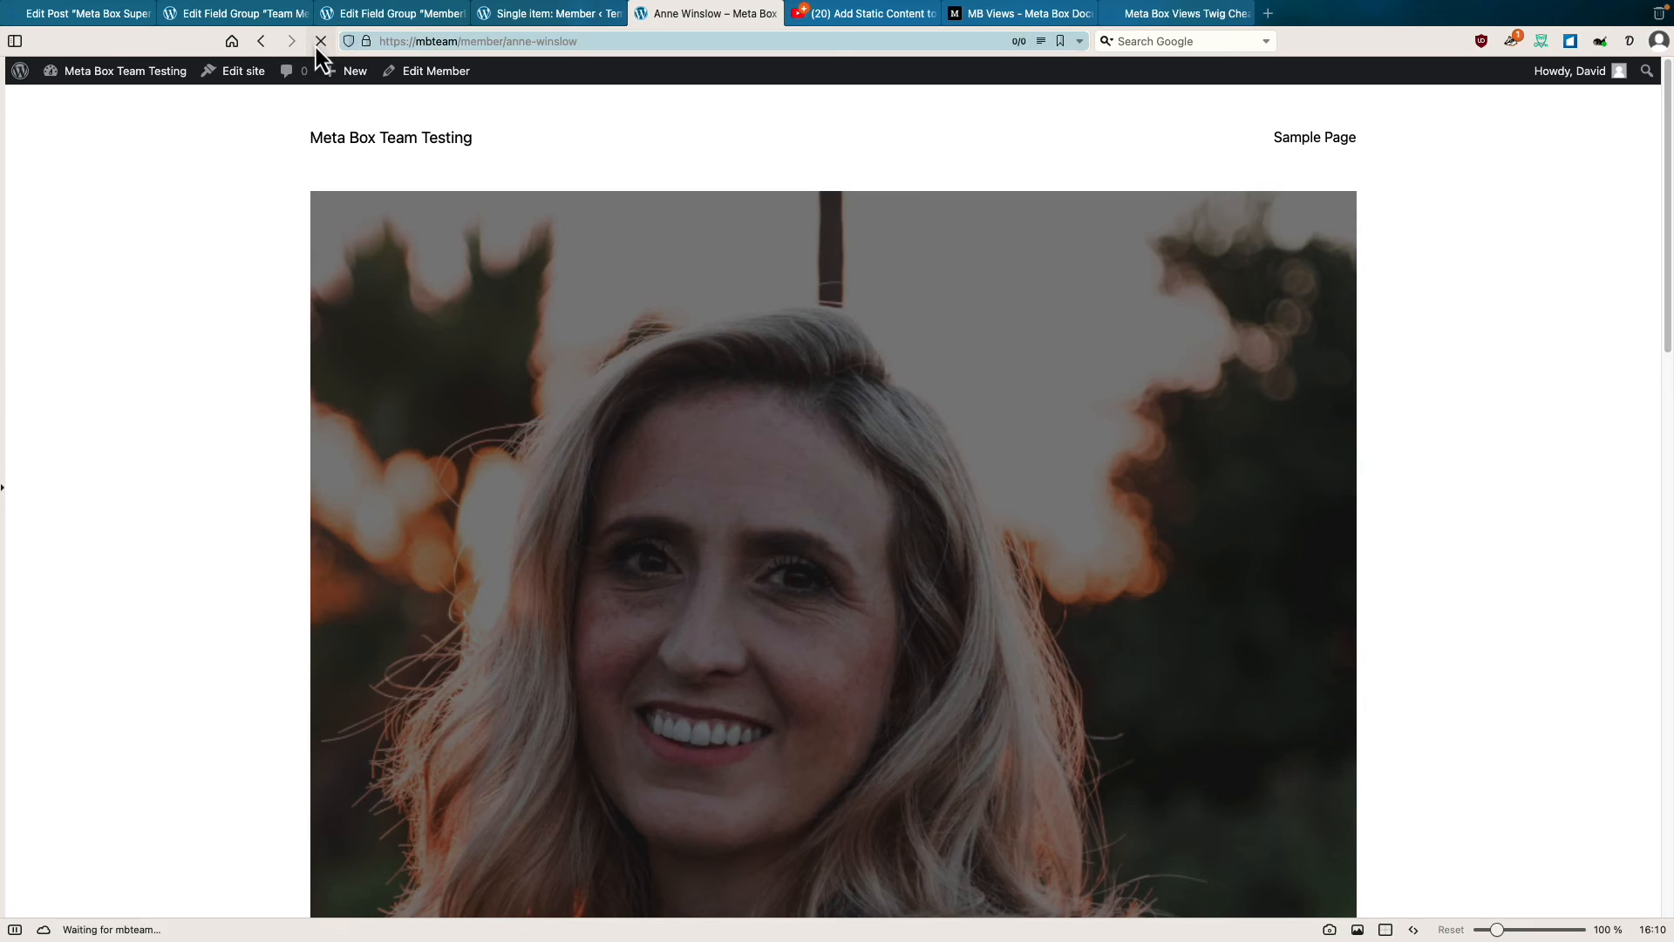
scroll(270, 177, down, 10)
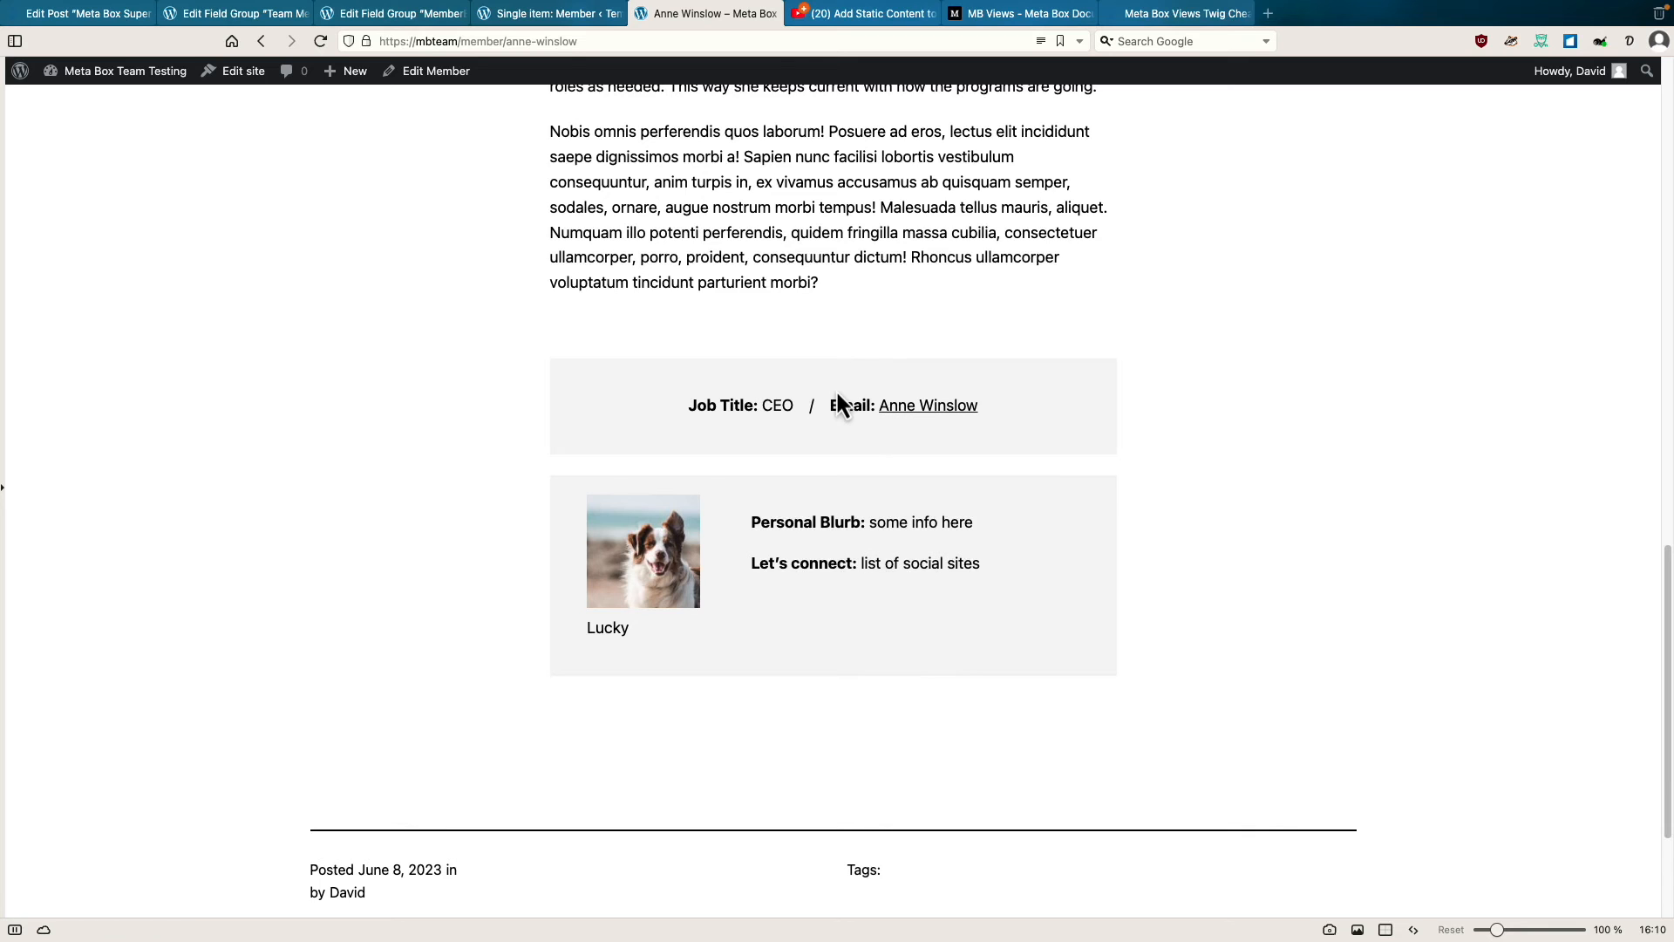
In the MemberBlock render code, replace the lucky-profile.jpg image source URL with {{ p.pet_photo }}.
click(397, 15)
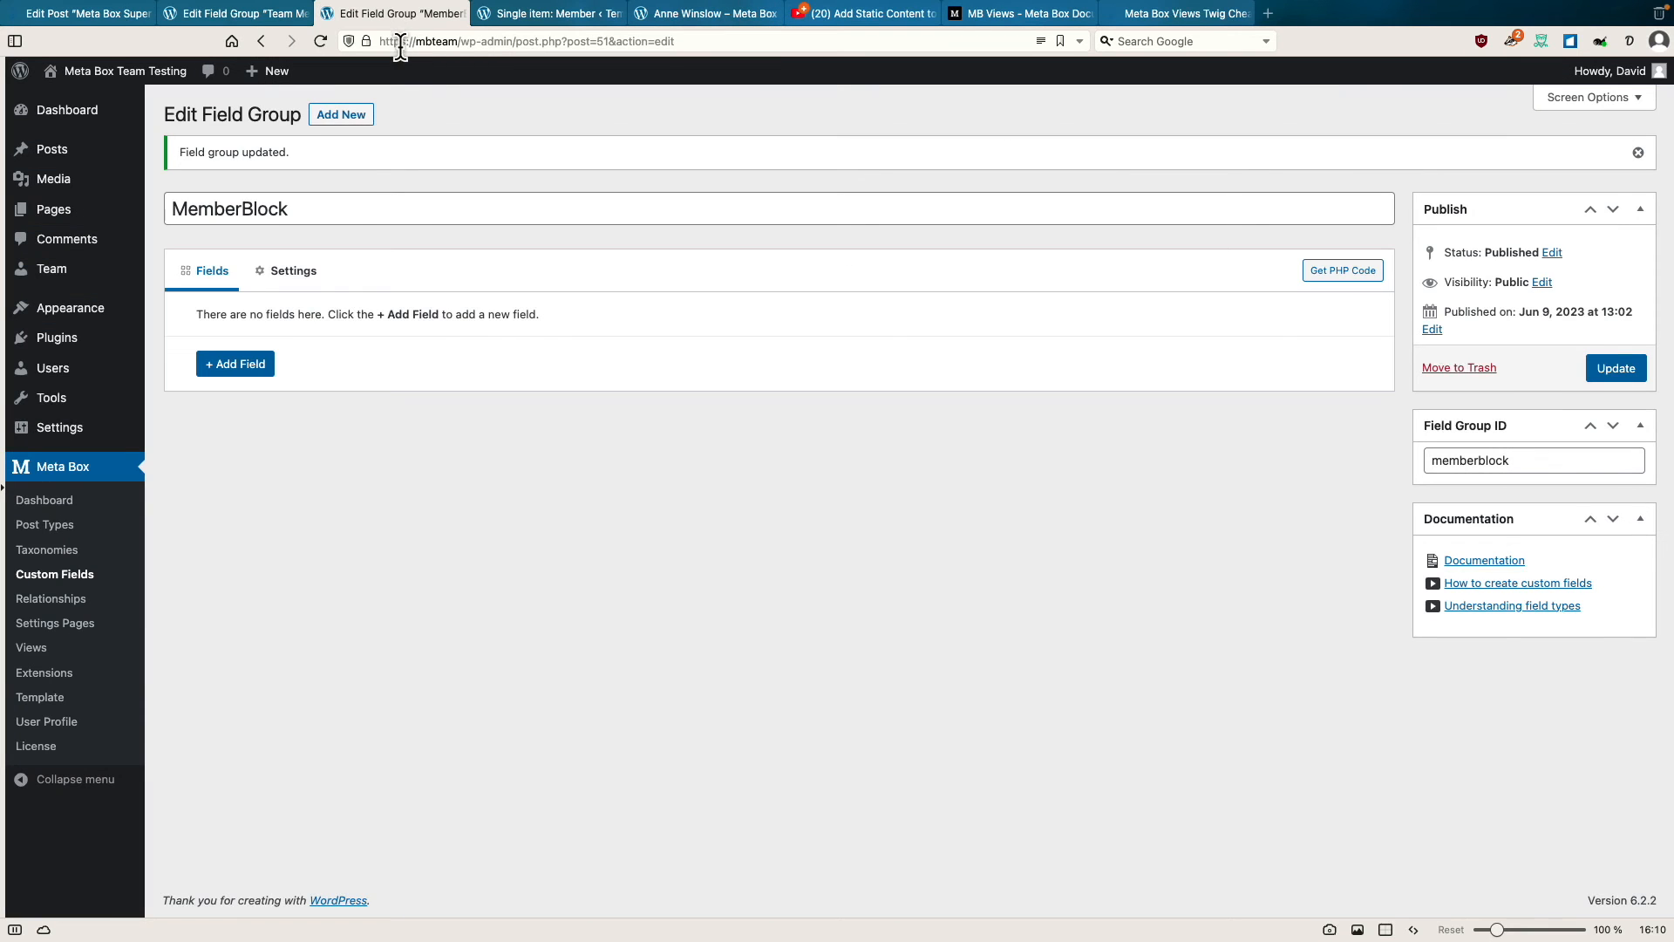
click(318, 266)
scroll(453, 418, down, 12)
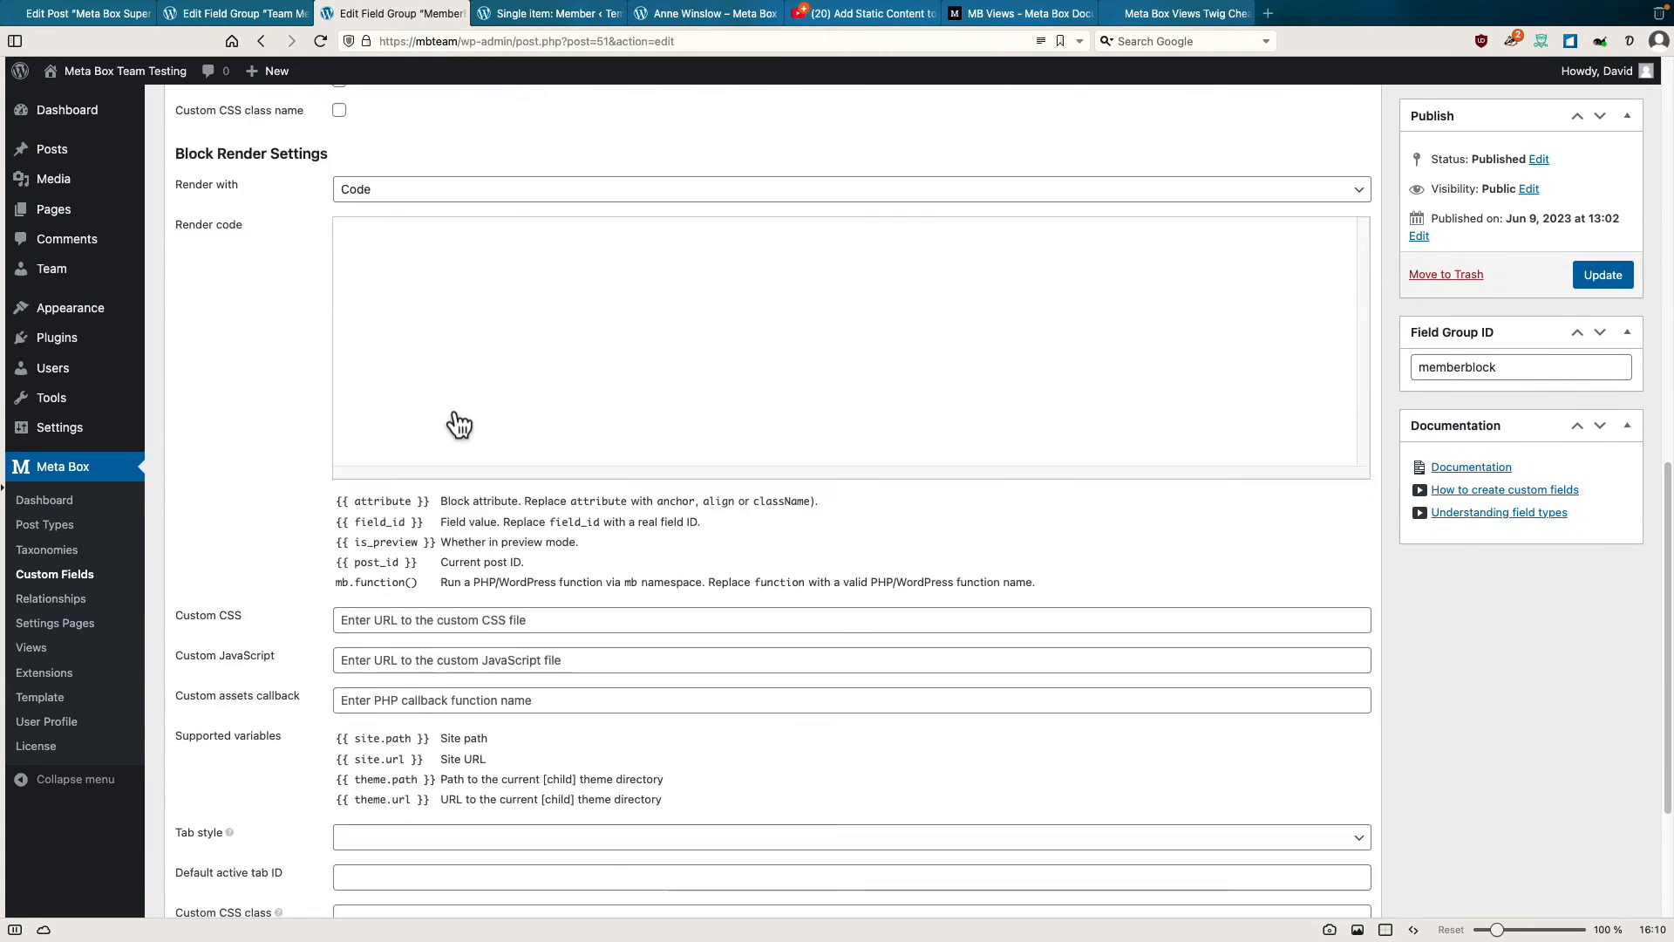
click(495, 366)
scroll(524, 362, up, 5)
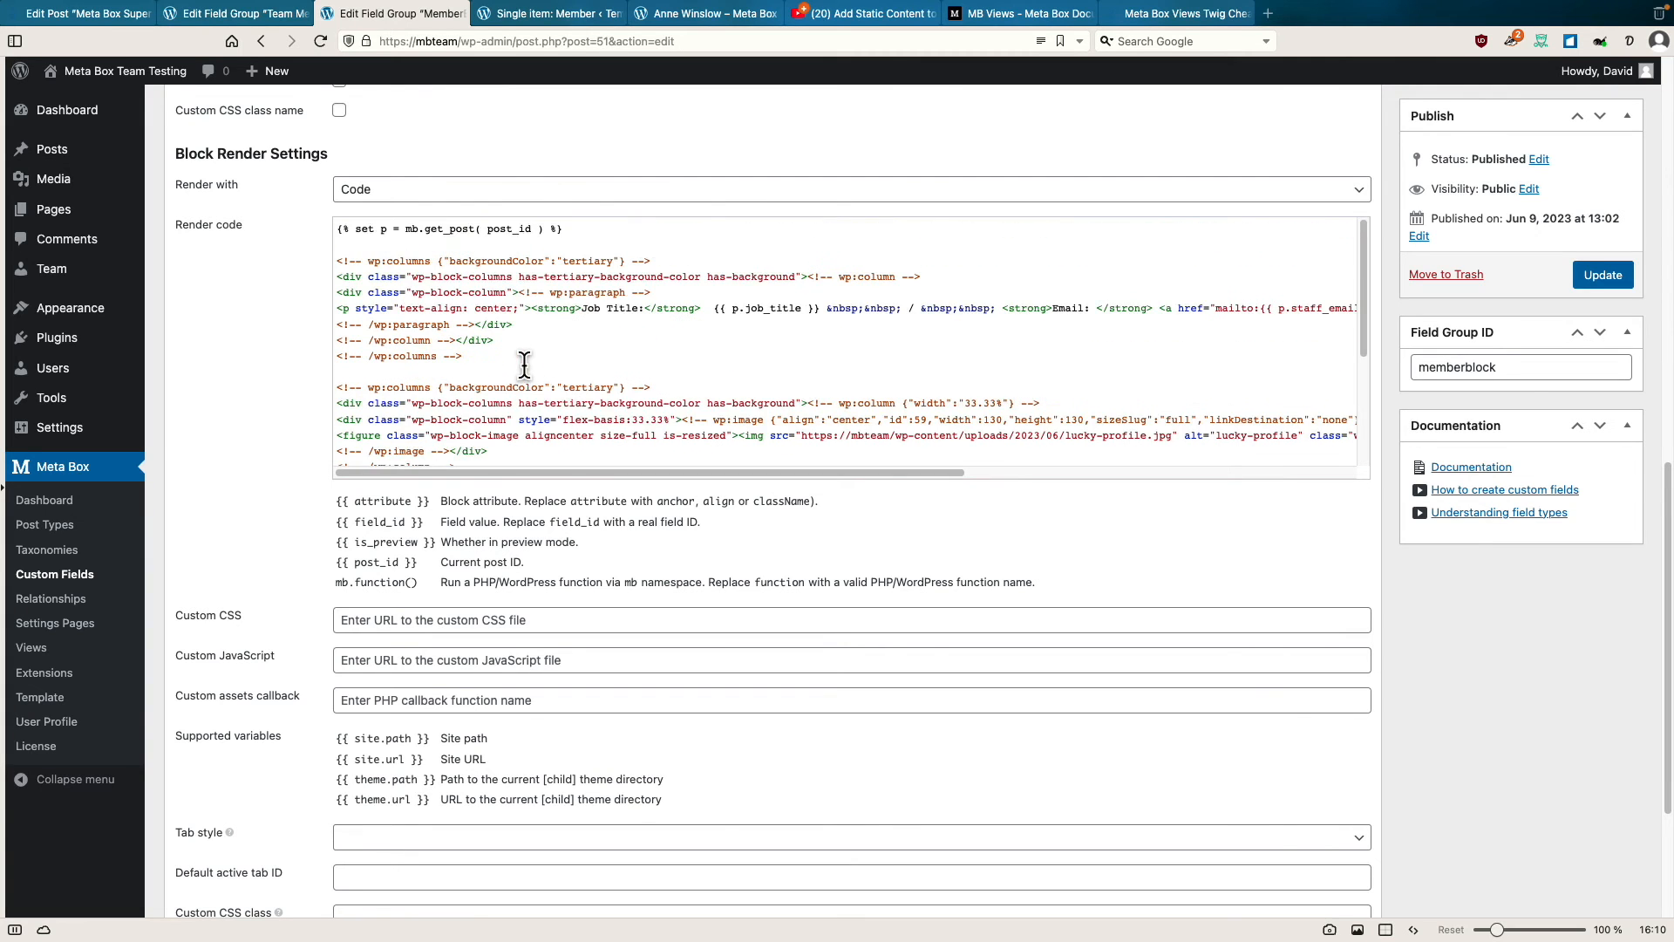
scroll(715, 393, down, 2)
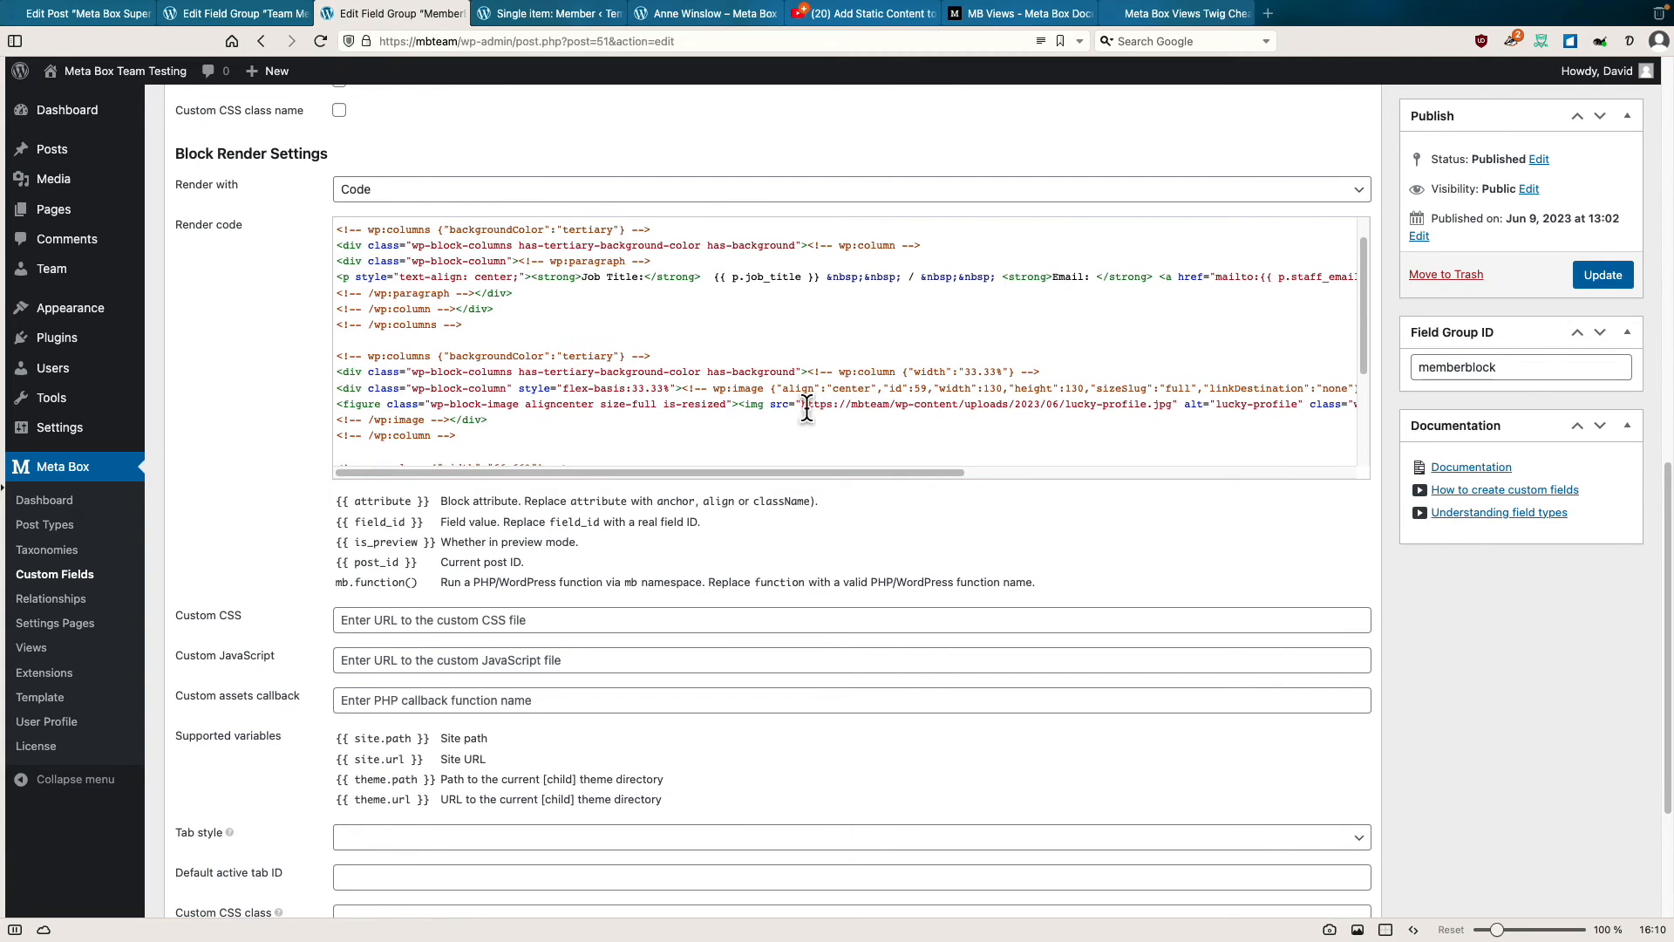
drag(803, 404, 1173, 457)
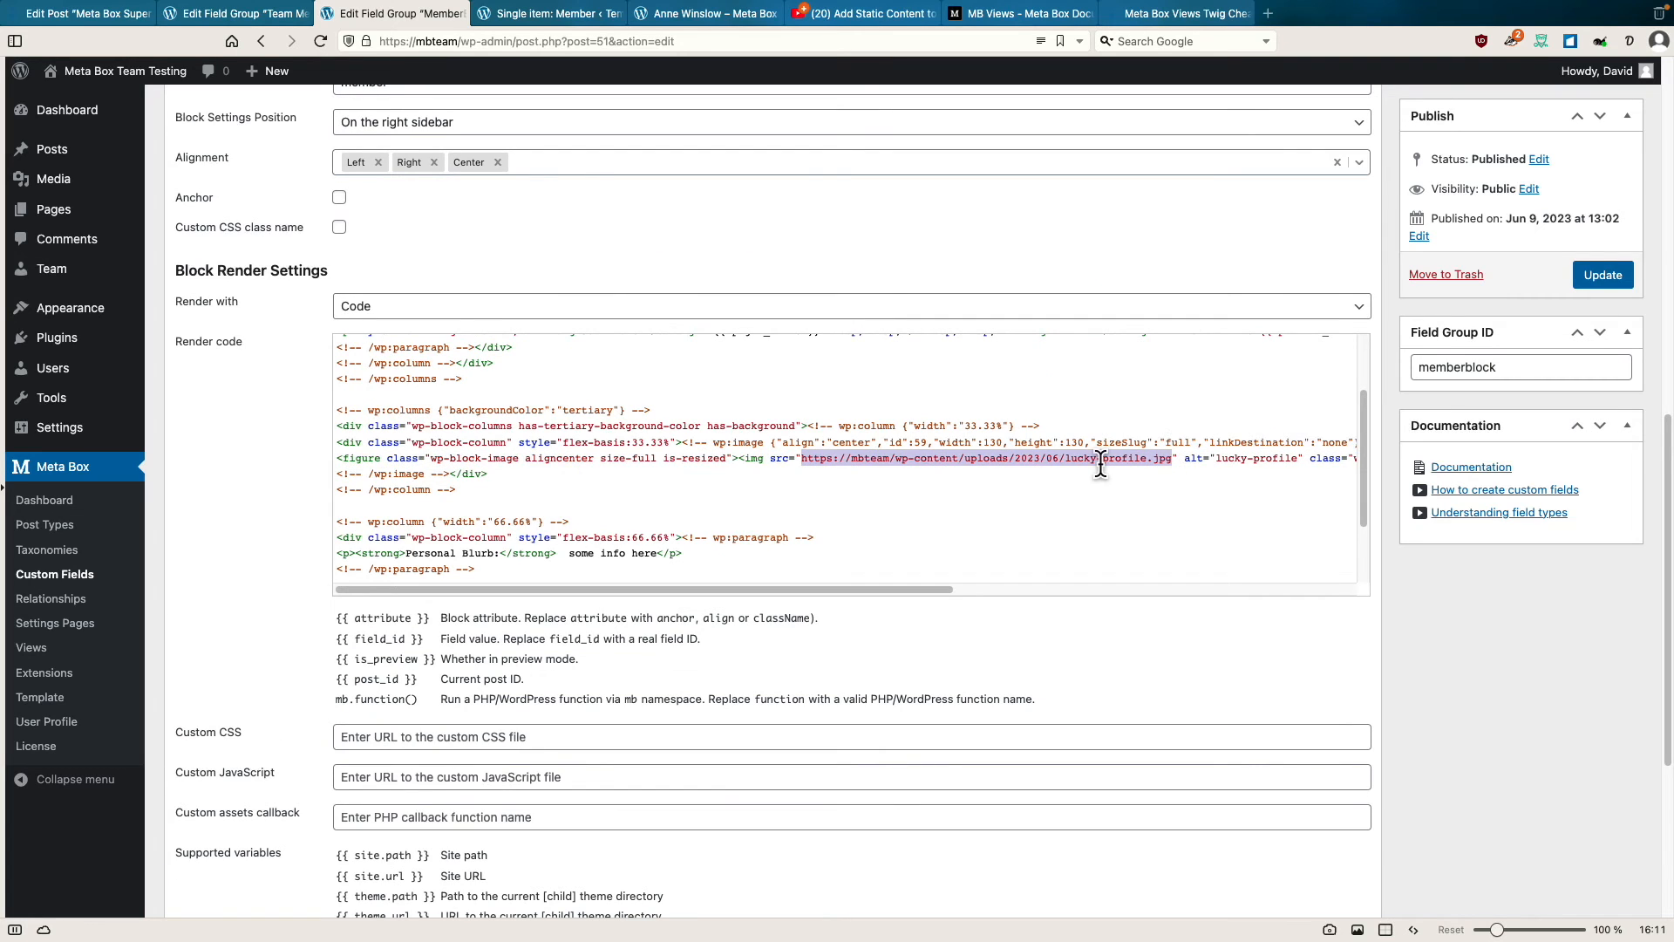
text({{)
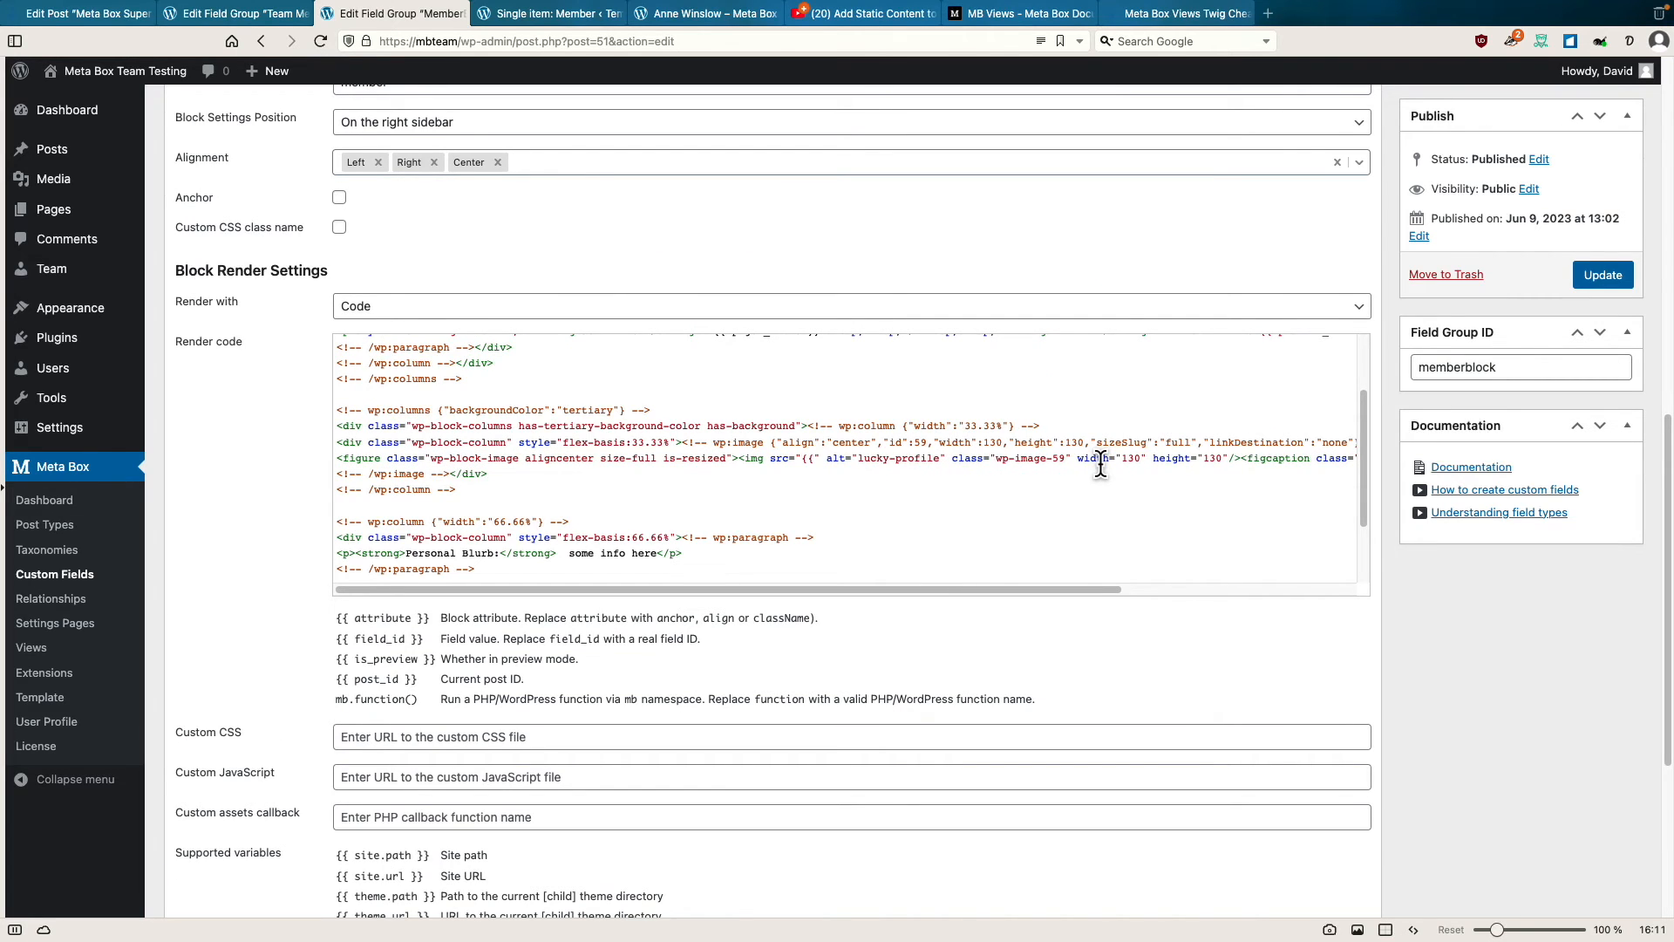
text( p.pet)
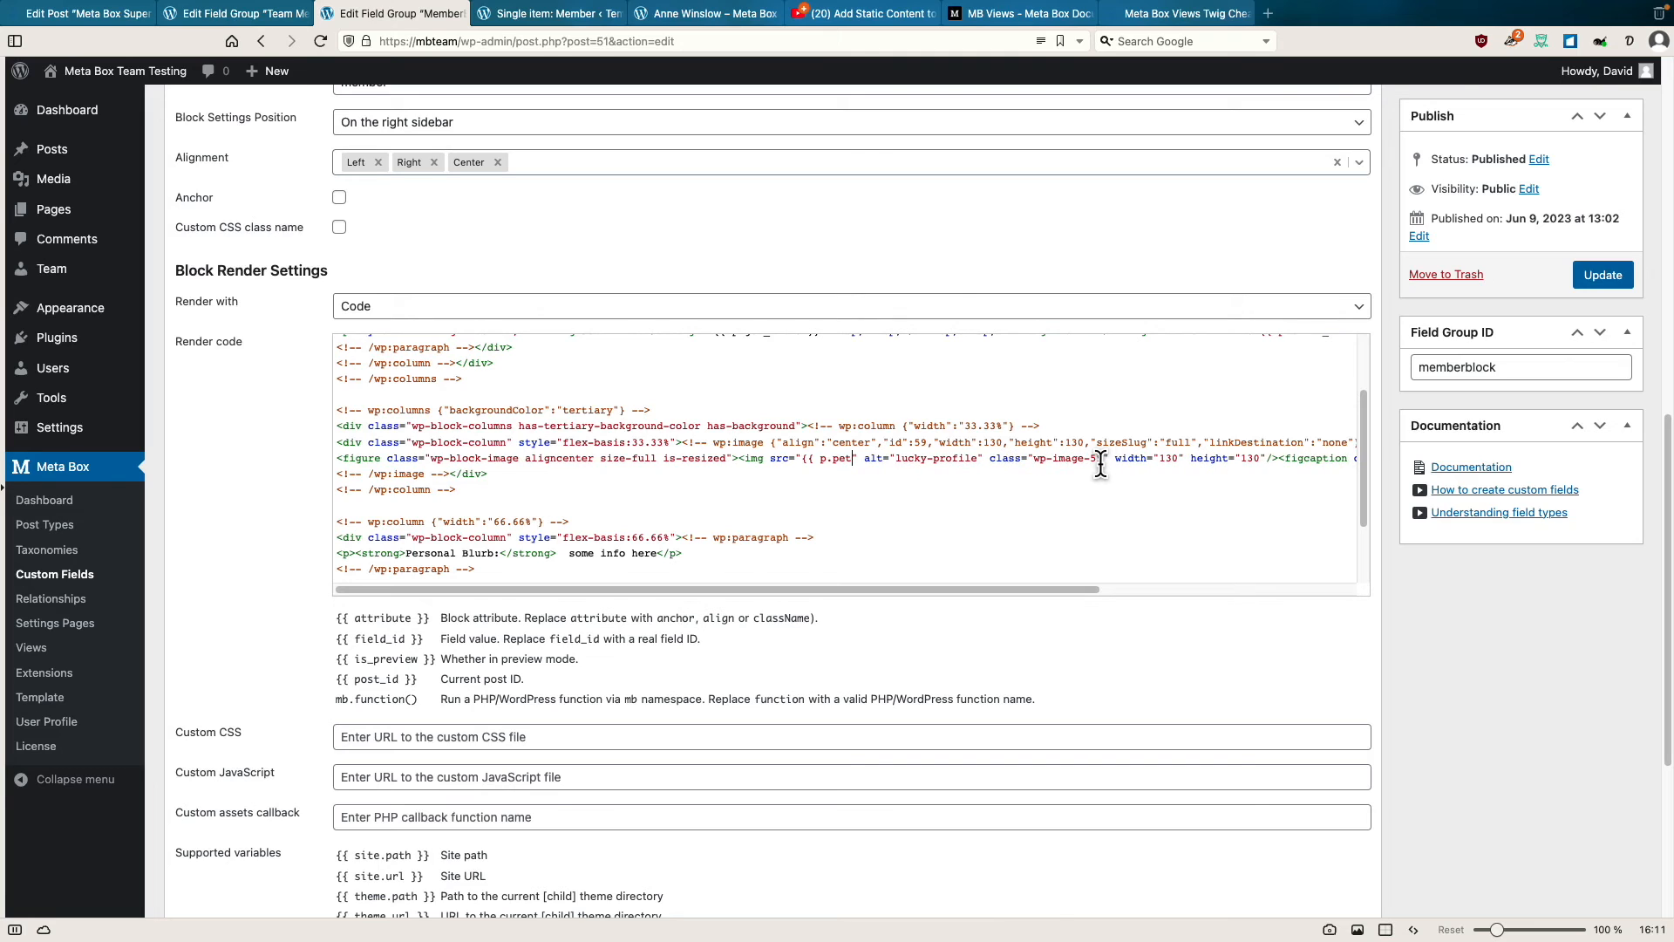
text(_photo)
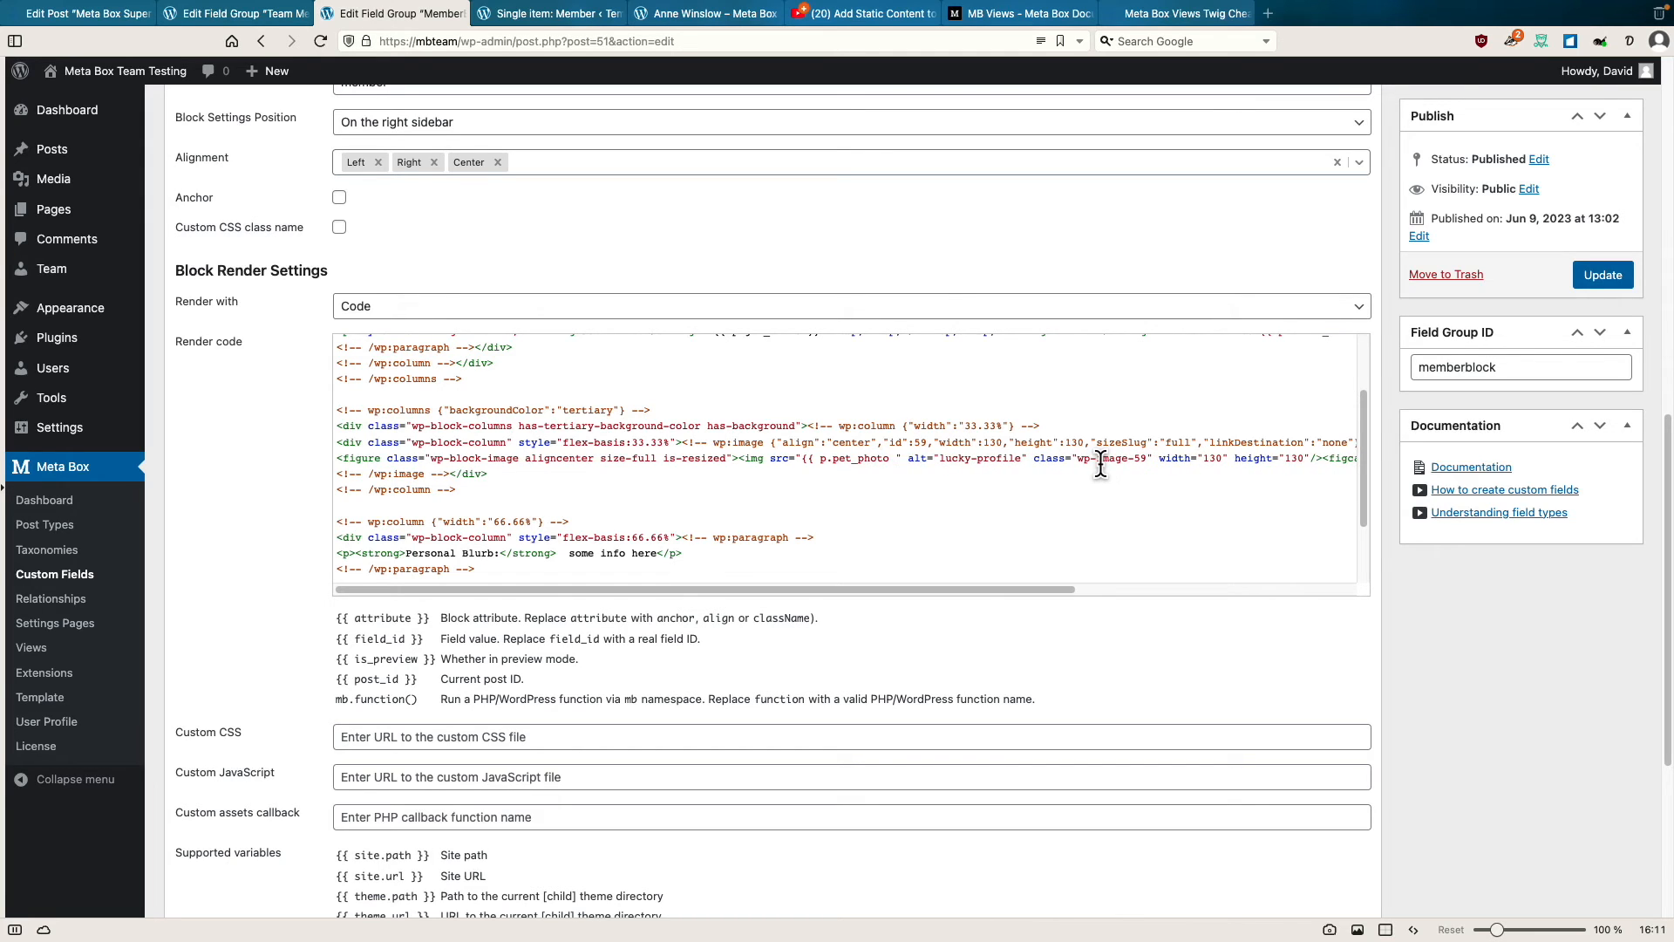
text( }})
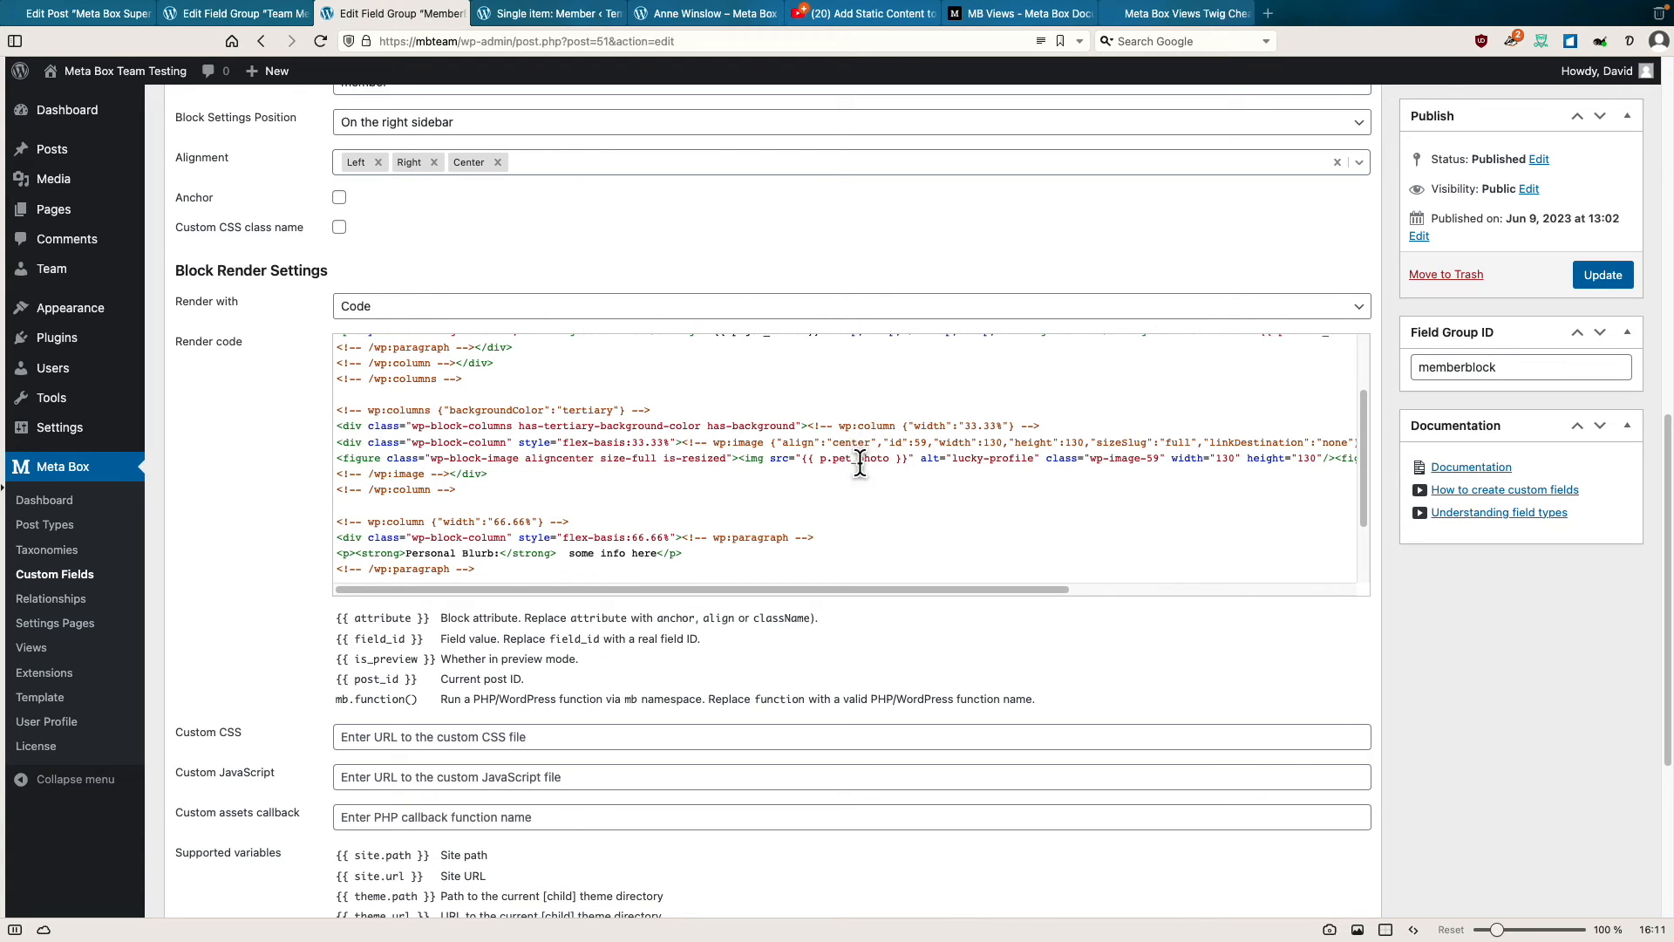
Replace the image's "lucky-profile" alt text with {{ p.pet_name }}.
drag(952, 457, 1030, 458)
text({{ p.)
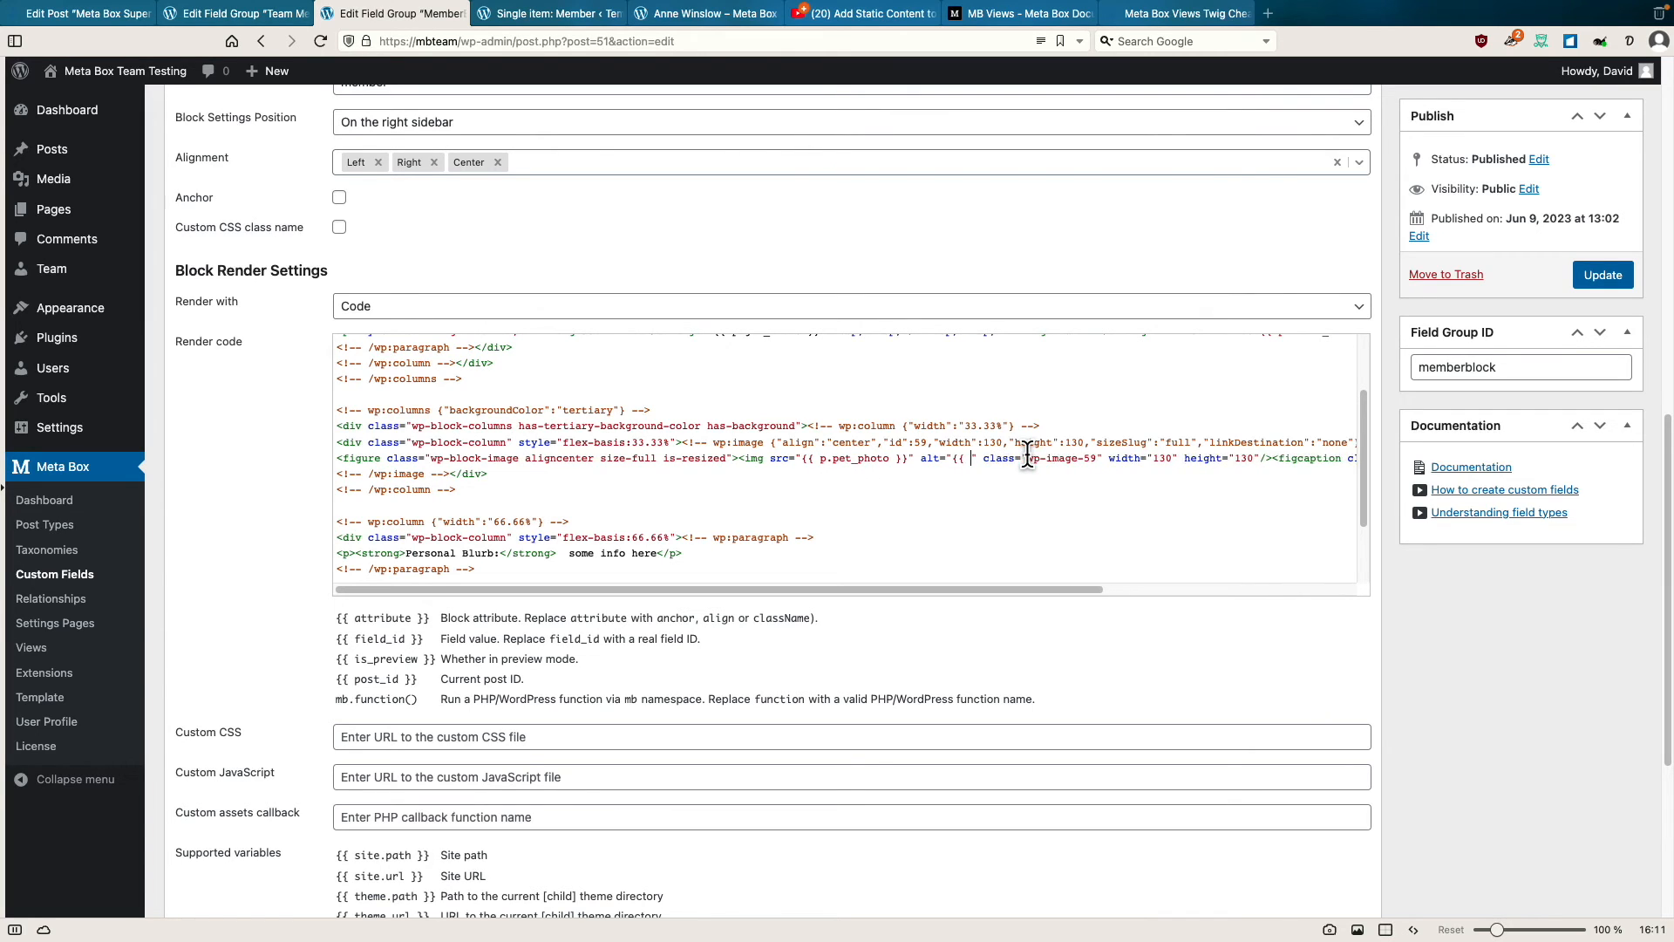
text(pet_name)
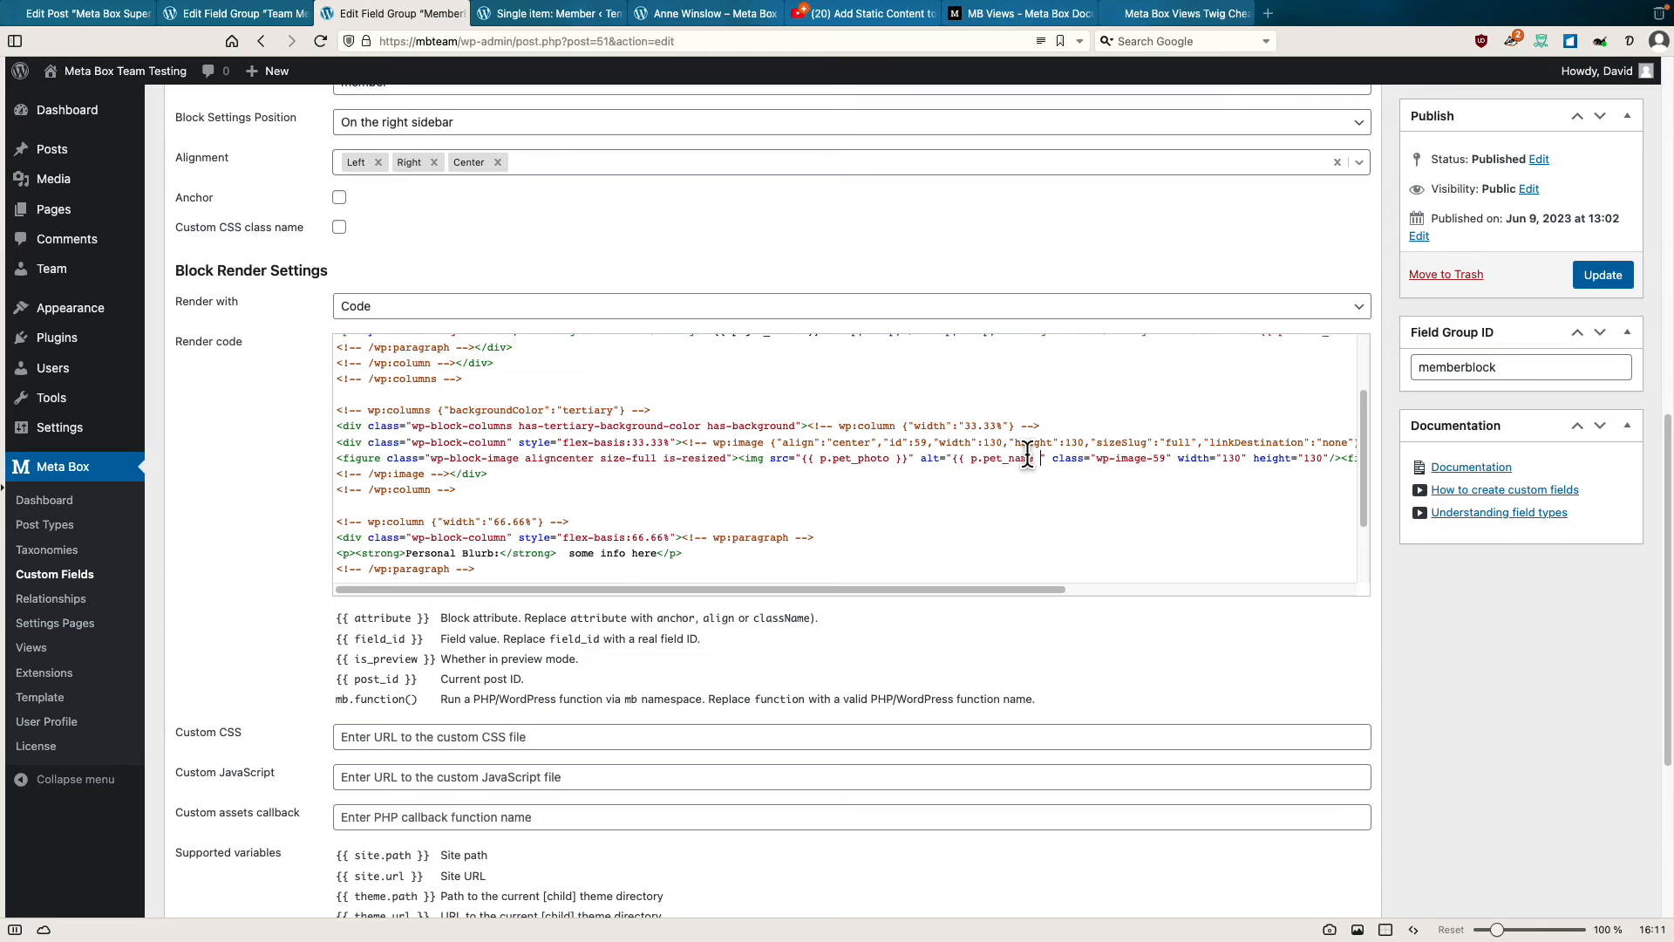
text( }})
Replace the "Lucky" text in the image's figcaption with {{ p.per_name }}.
scroll(1012, 588, right, 5)
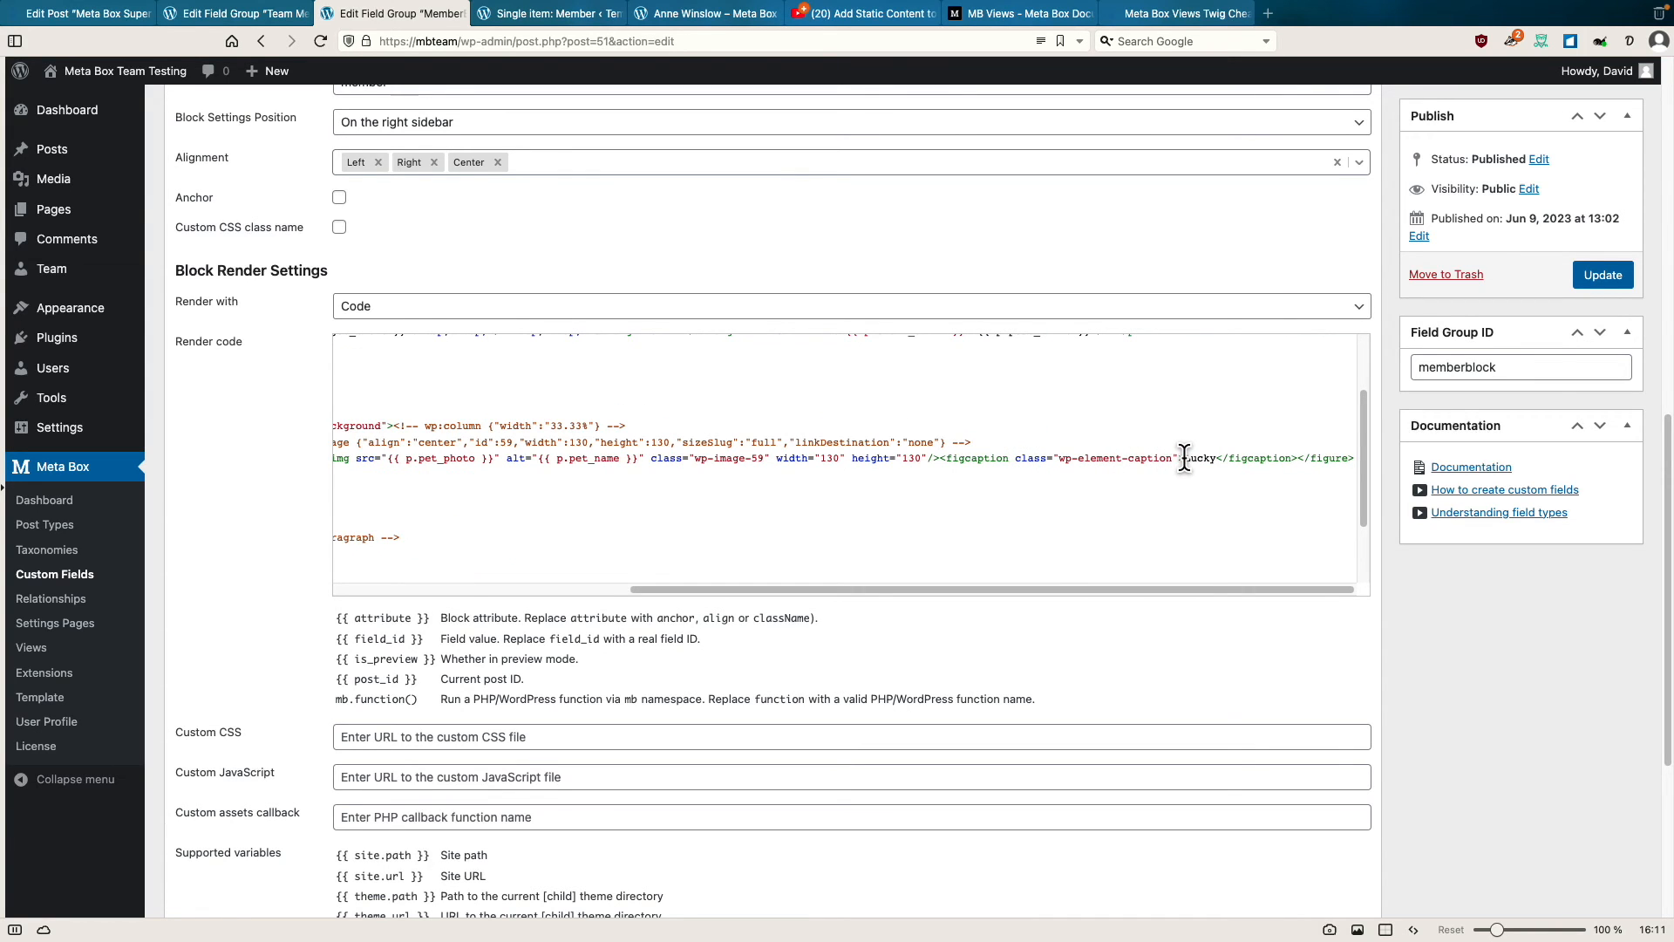
drag(1183, 460, 1217, 460)
text({{ p.)
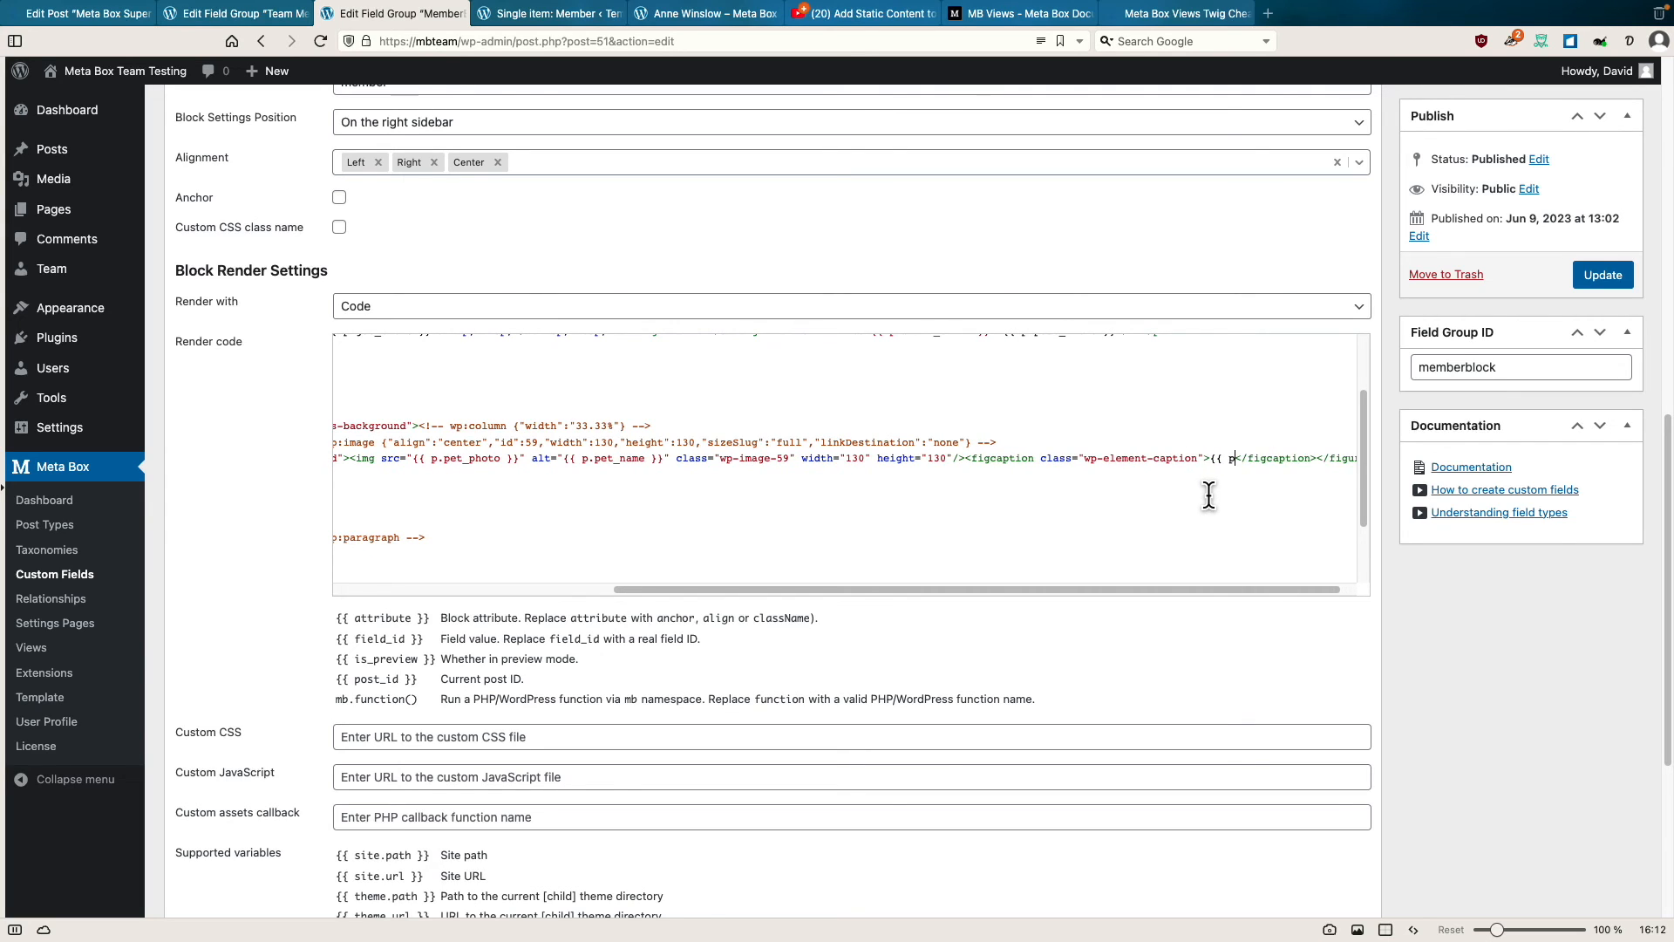
text(per_name }})
Update the MemberBlock field group and reload the member's front-end page to check the pet photo and caption.
click(1601, 277)
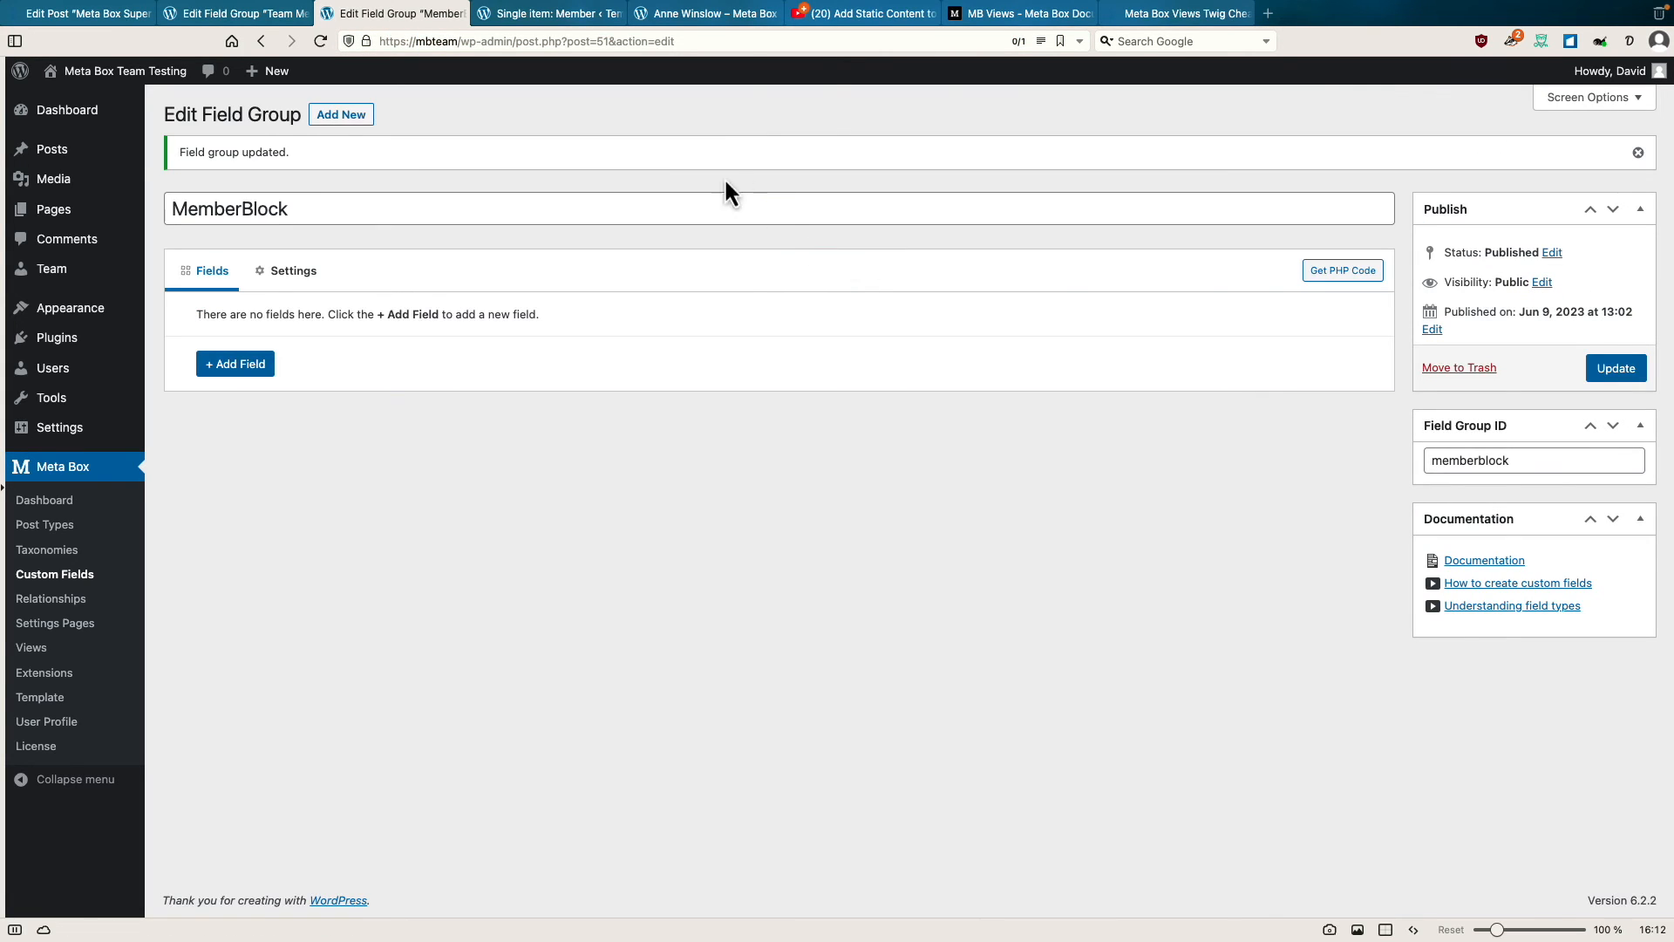
click(654, 20)
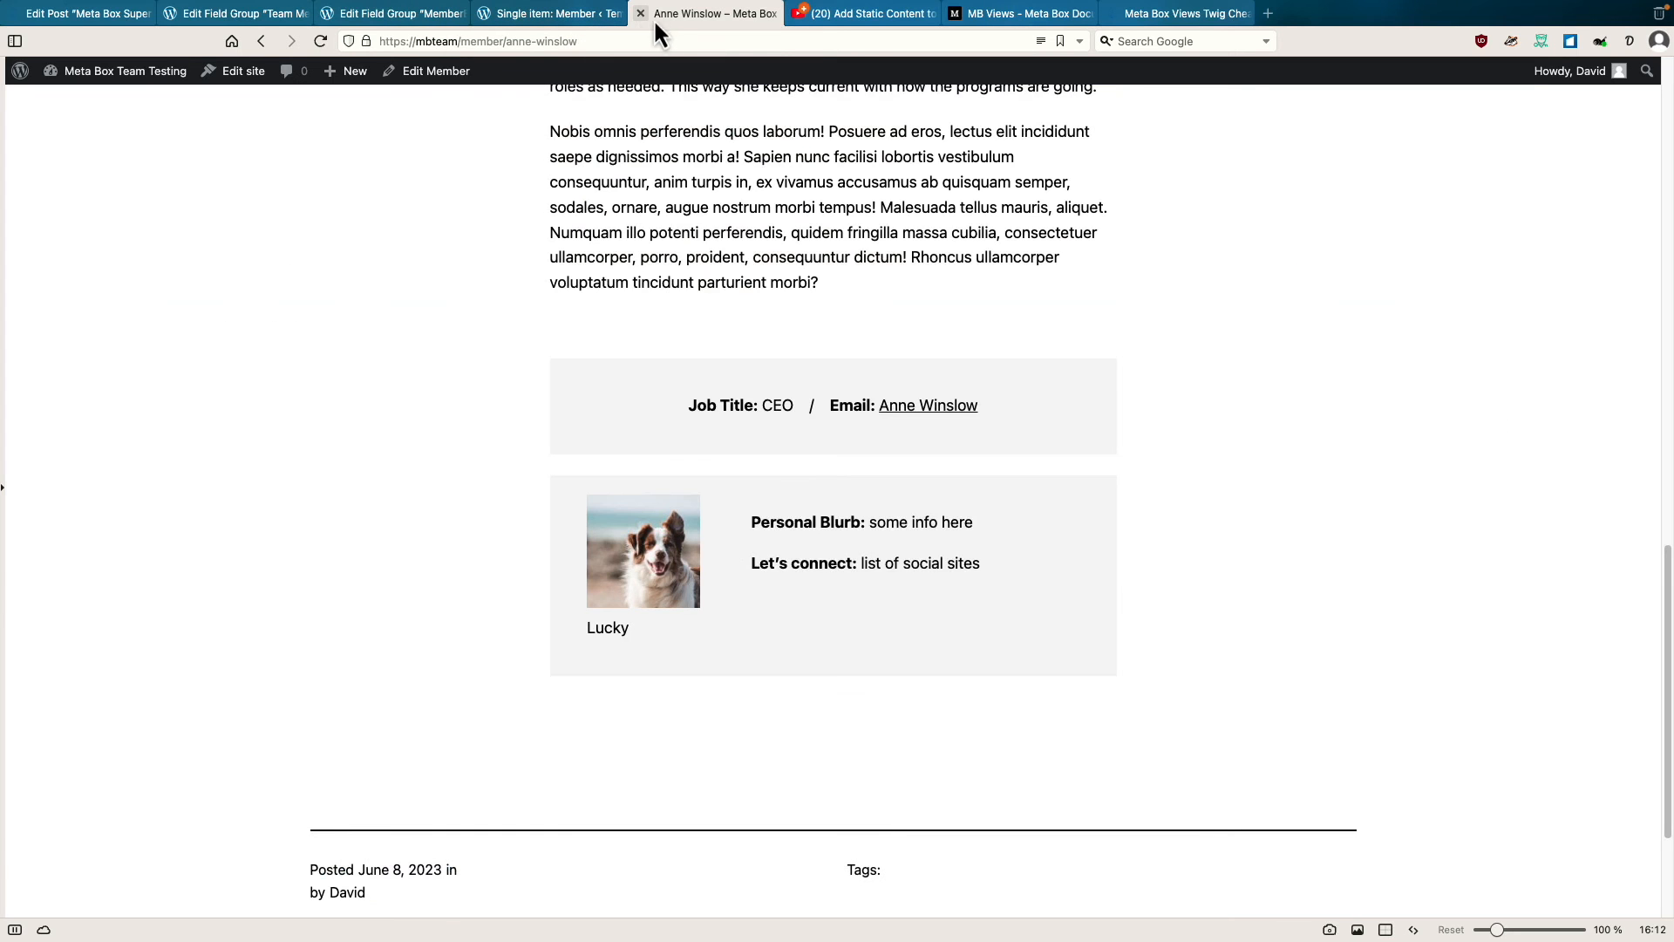
click(321, 49)
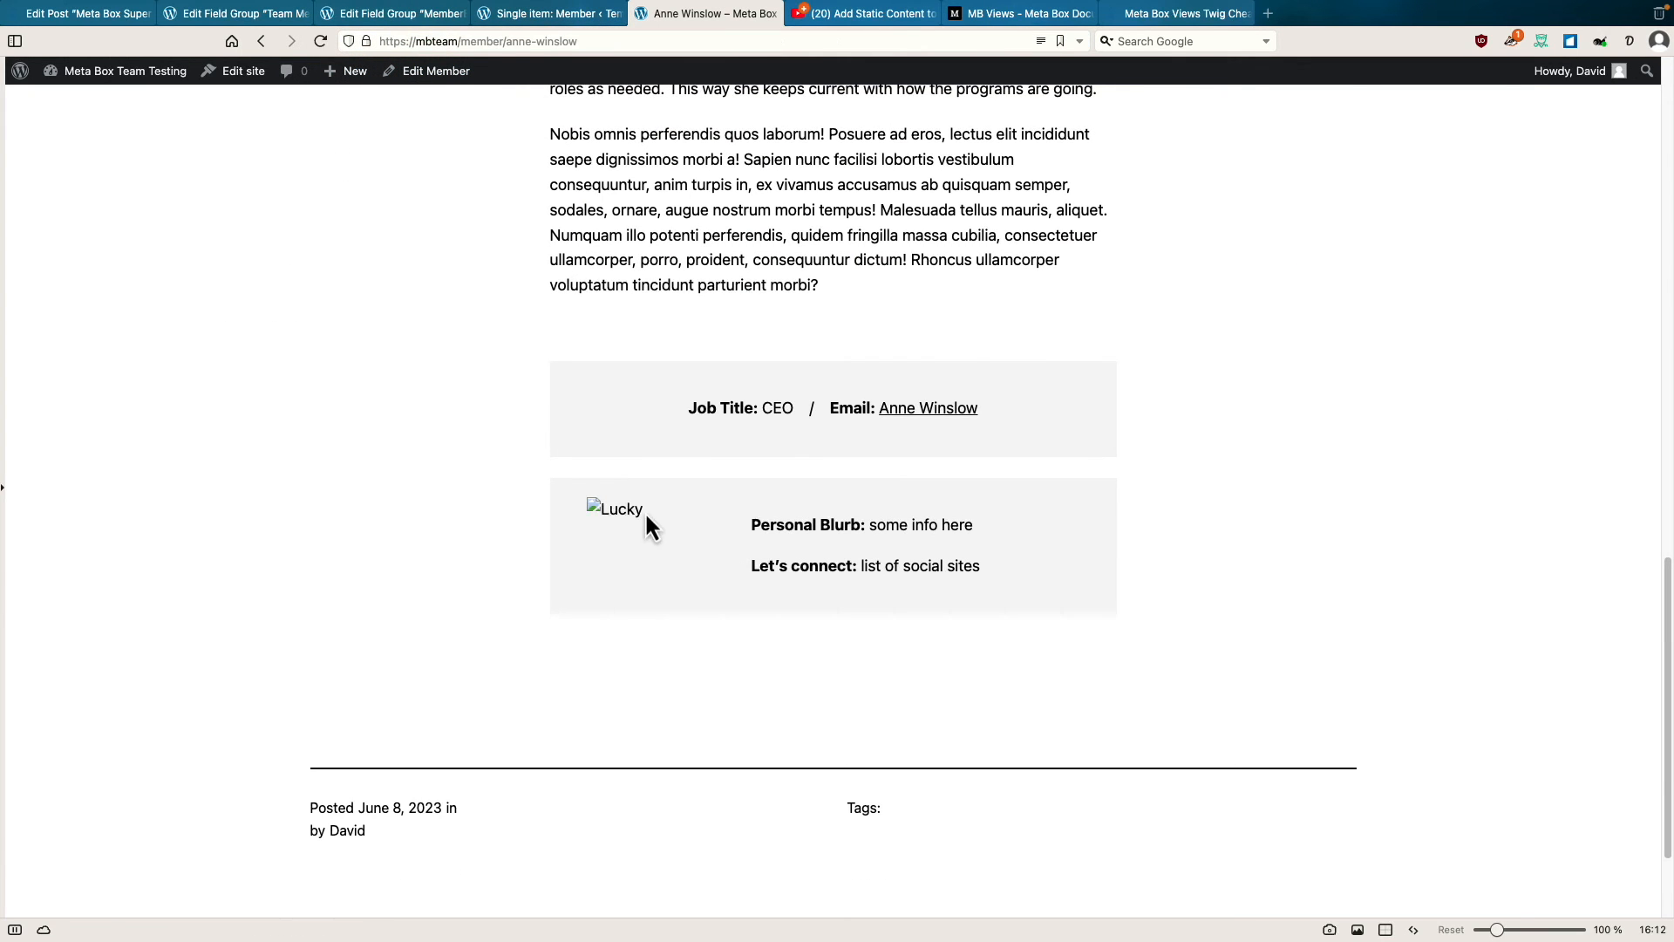
Inspect the broken pet photo's image element in the developer tools to check its source value, and close the tools.
right_click(598, 509)
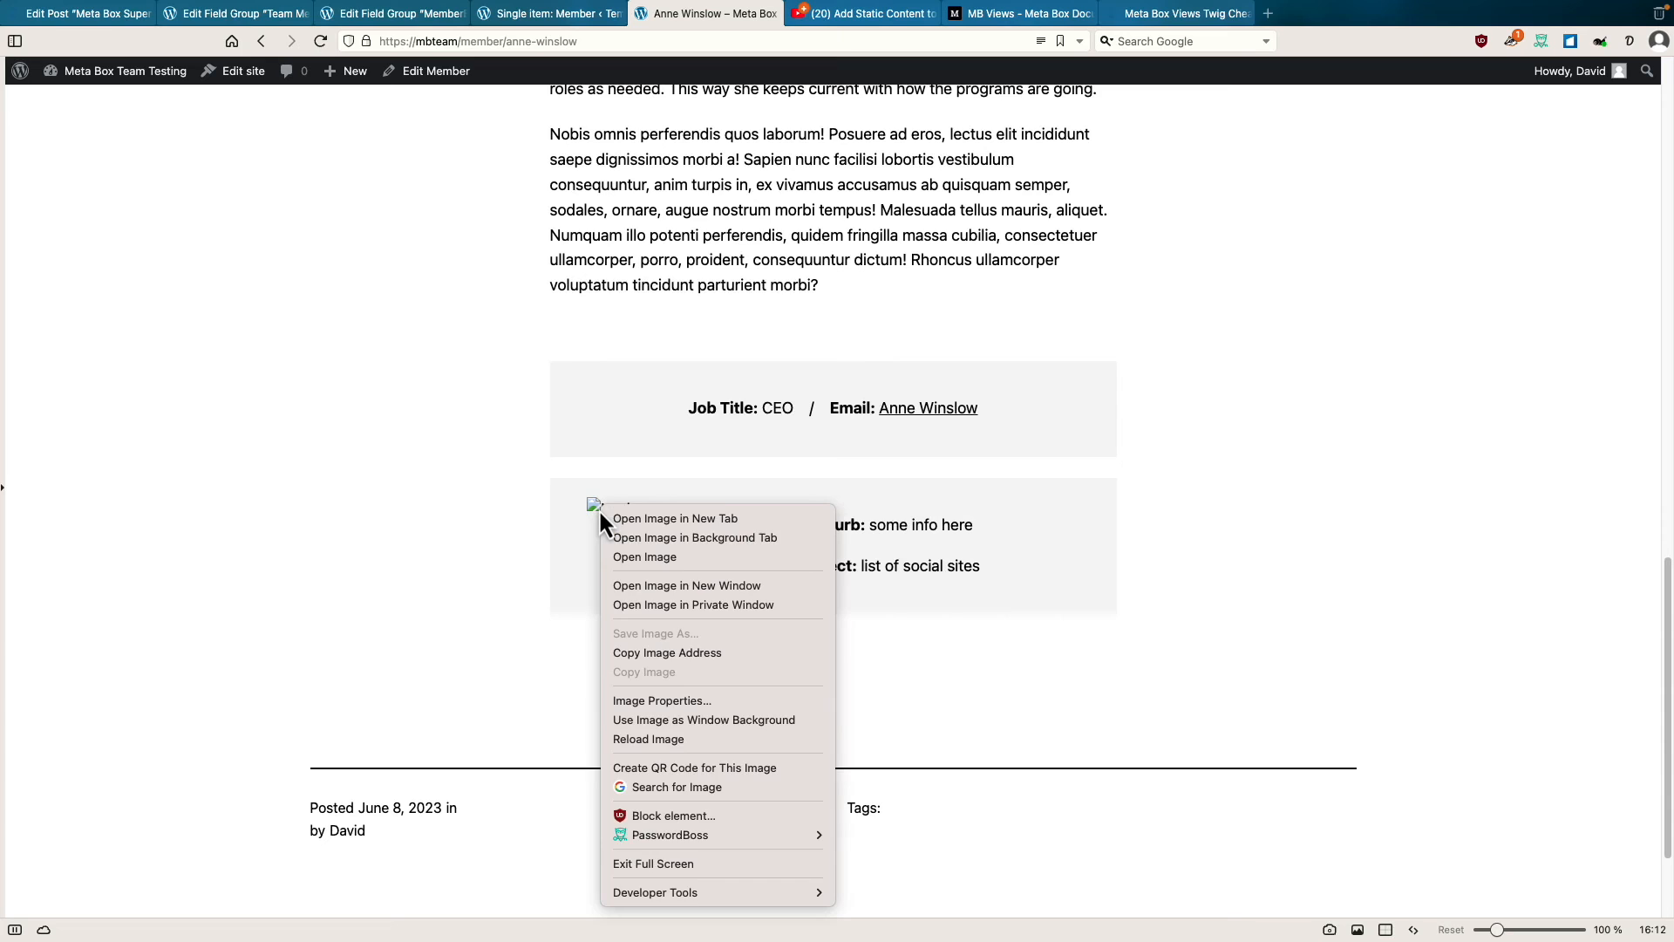
mouse_move(687, 894)
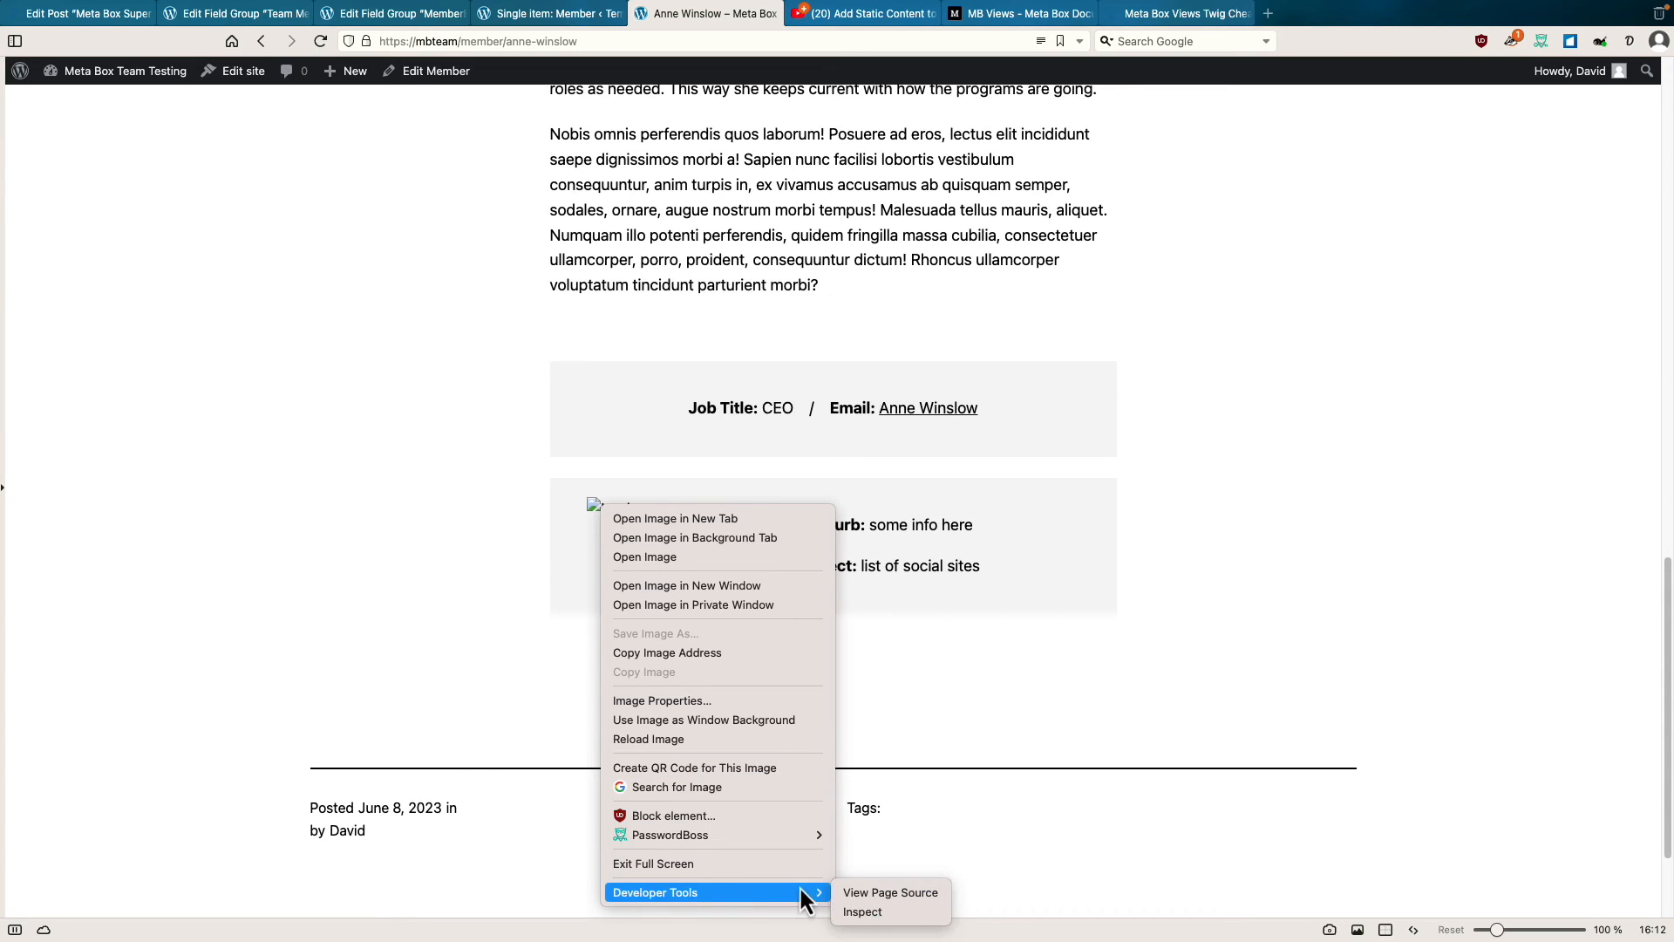
click(859, 912)
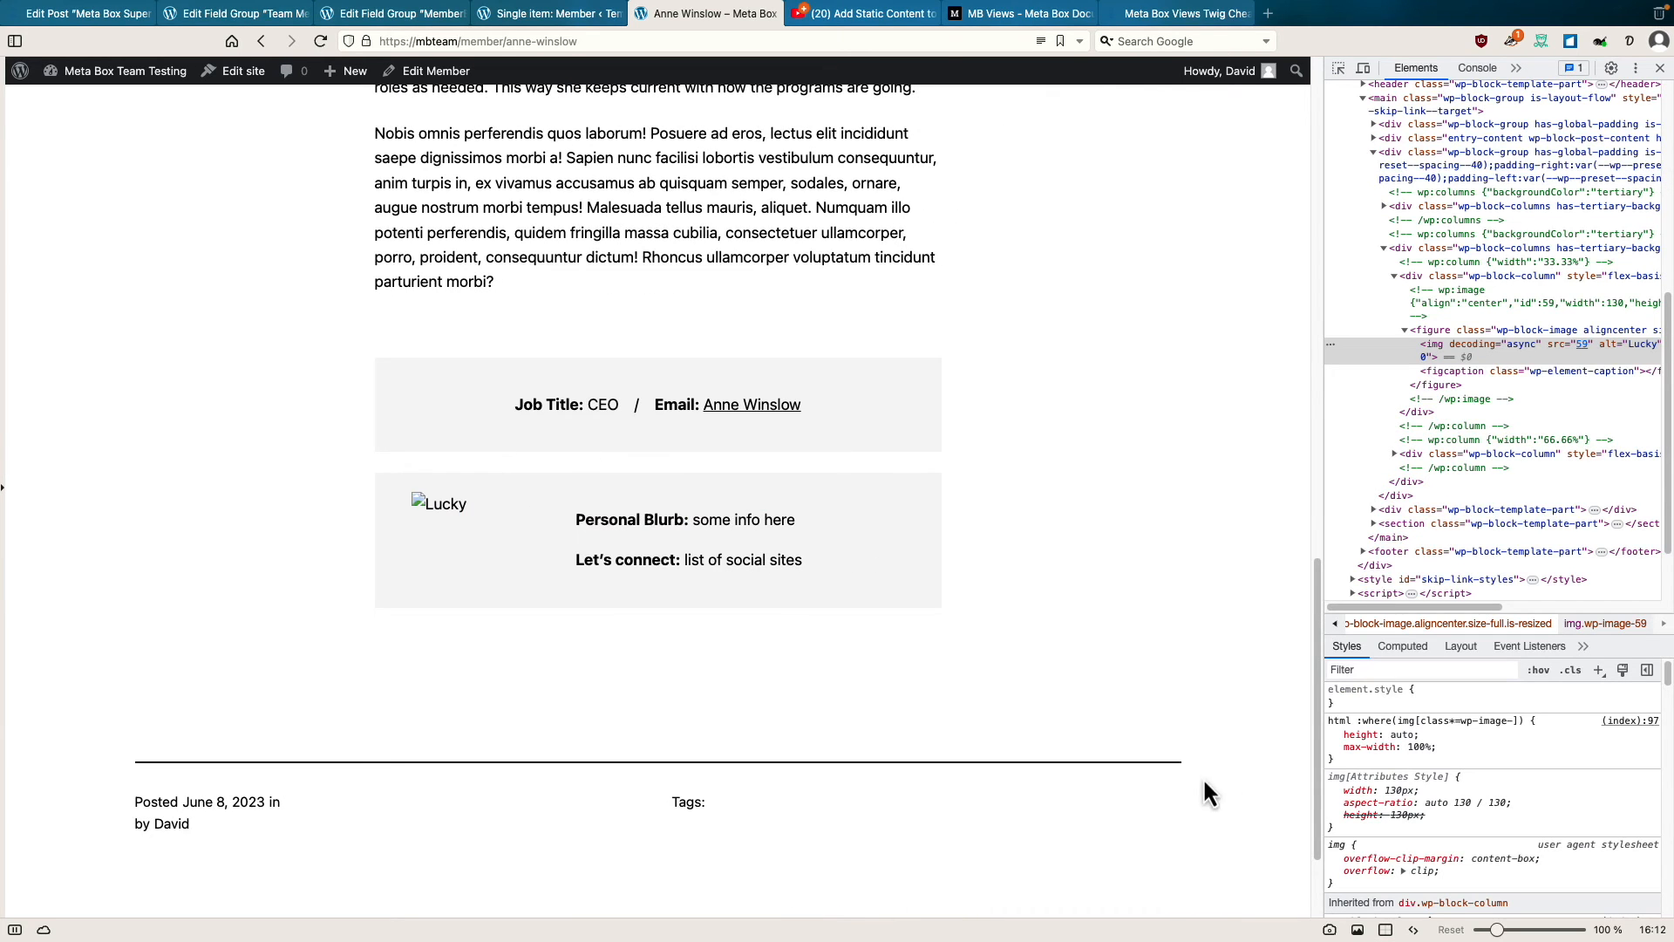
drag(1317, 568, 1090, 572)
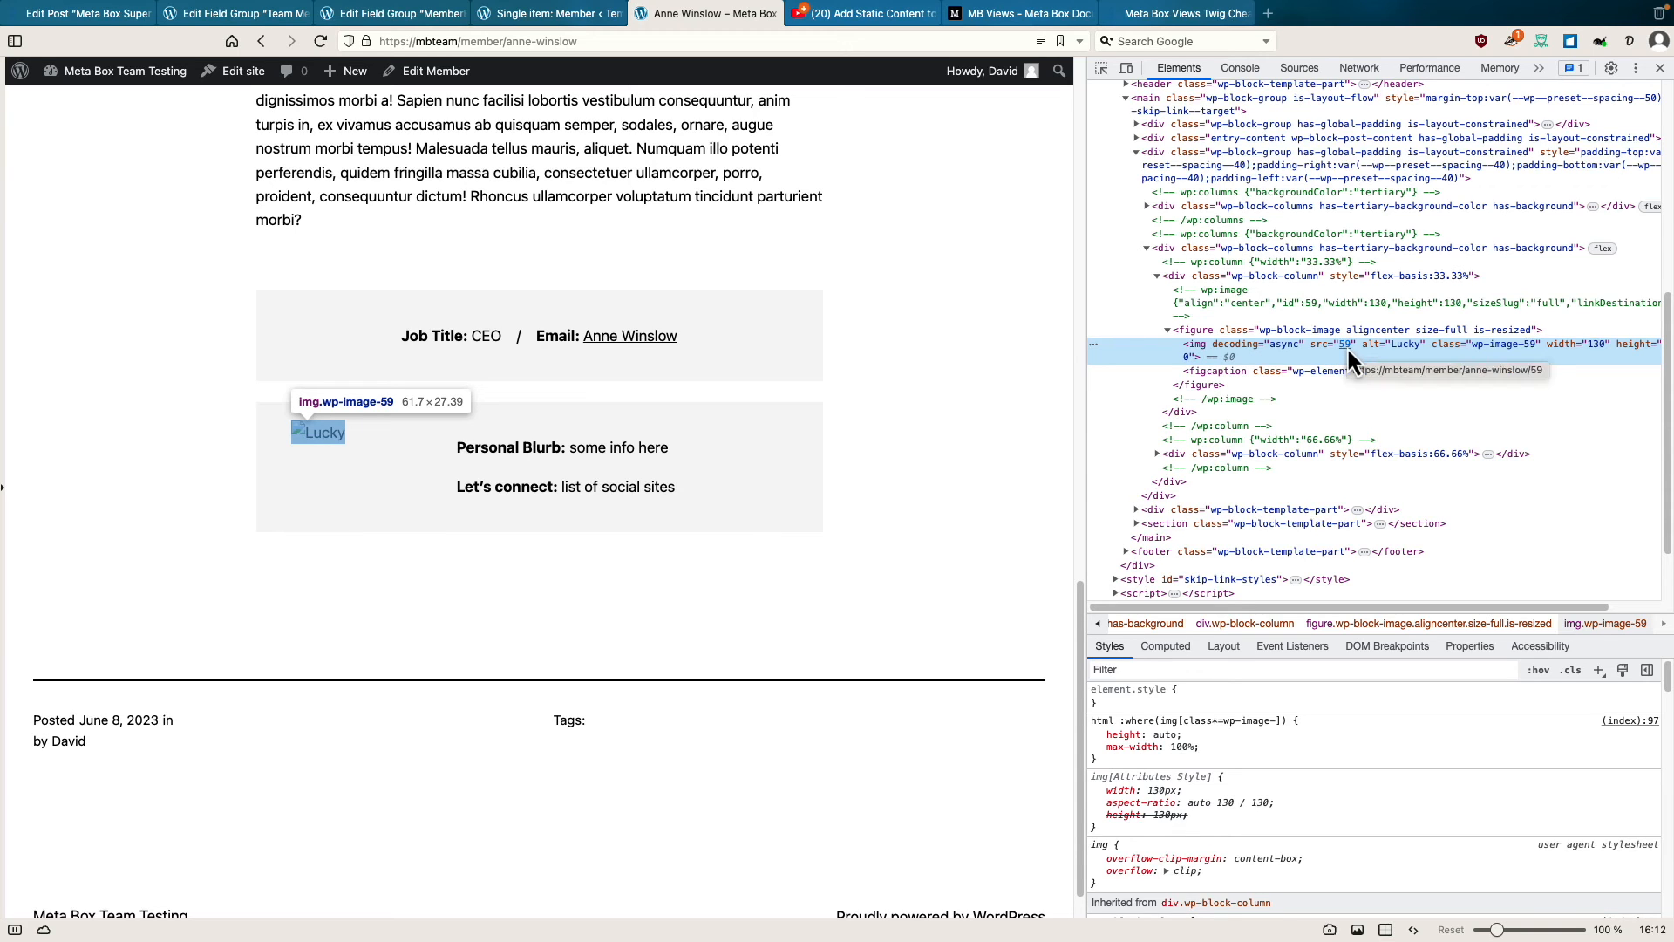
click(1659, 68)
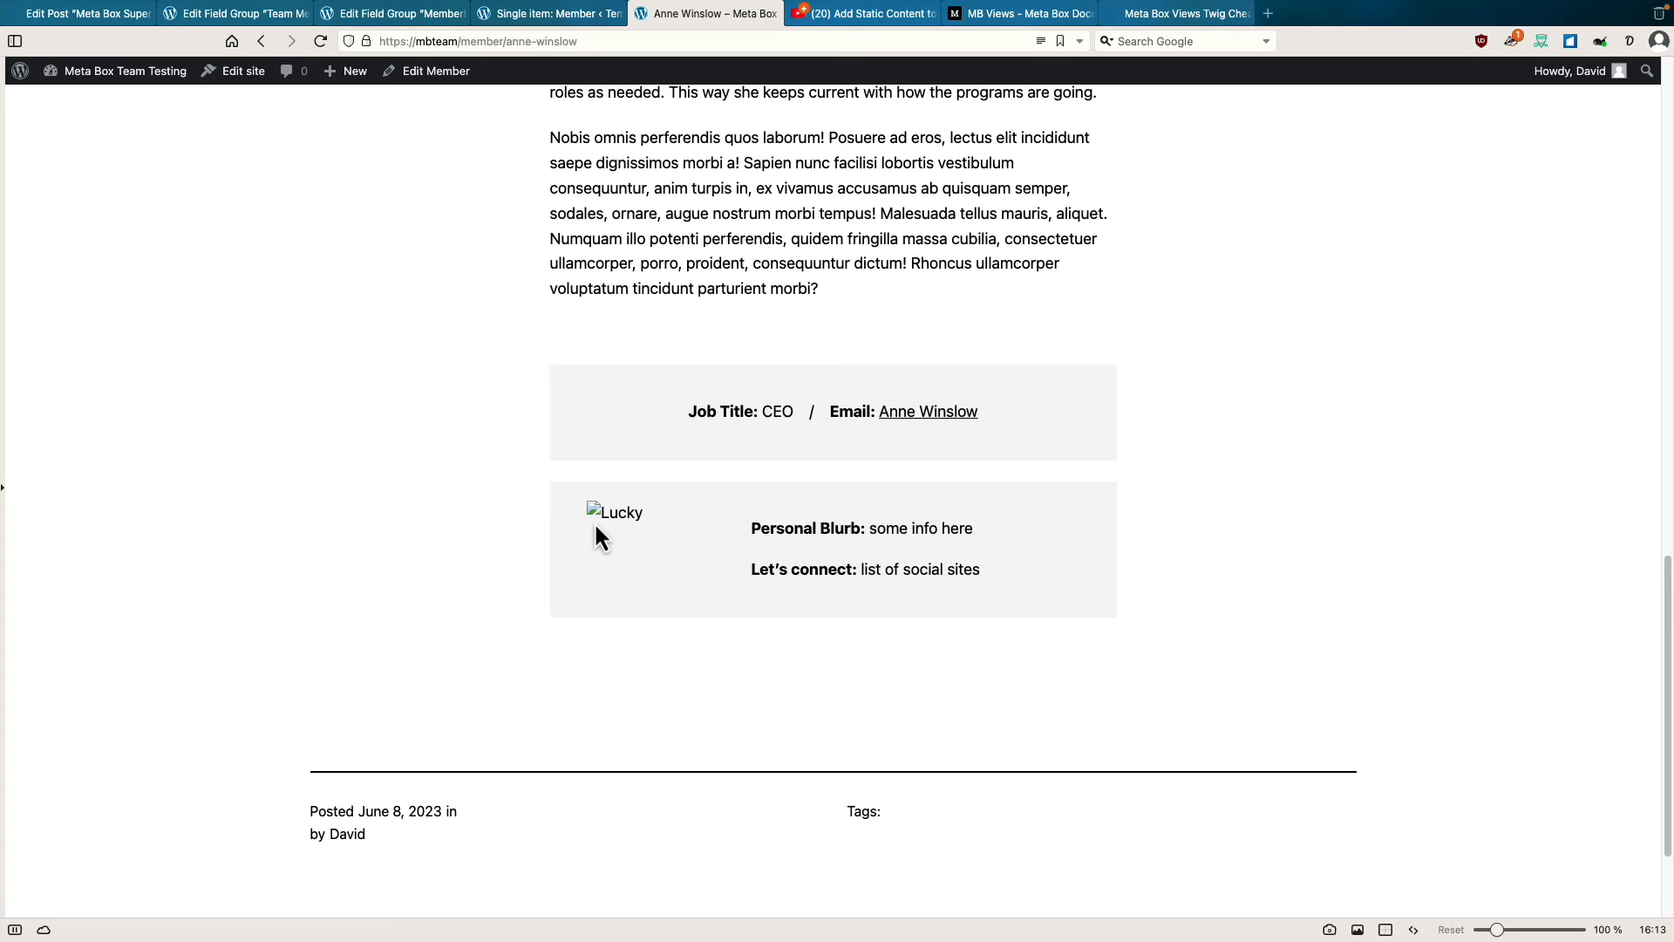
In the MemberBlock render code, add {% set petphoto = mb.rwmb_meta( 'pet_photo', '', post_id ) %} below the existing set p line.
click(392, 13)
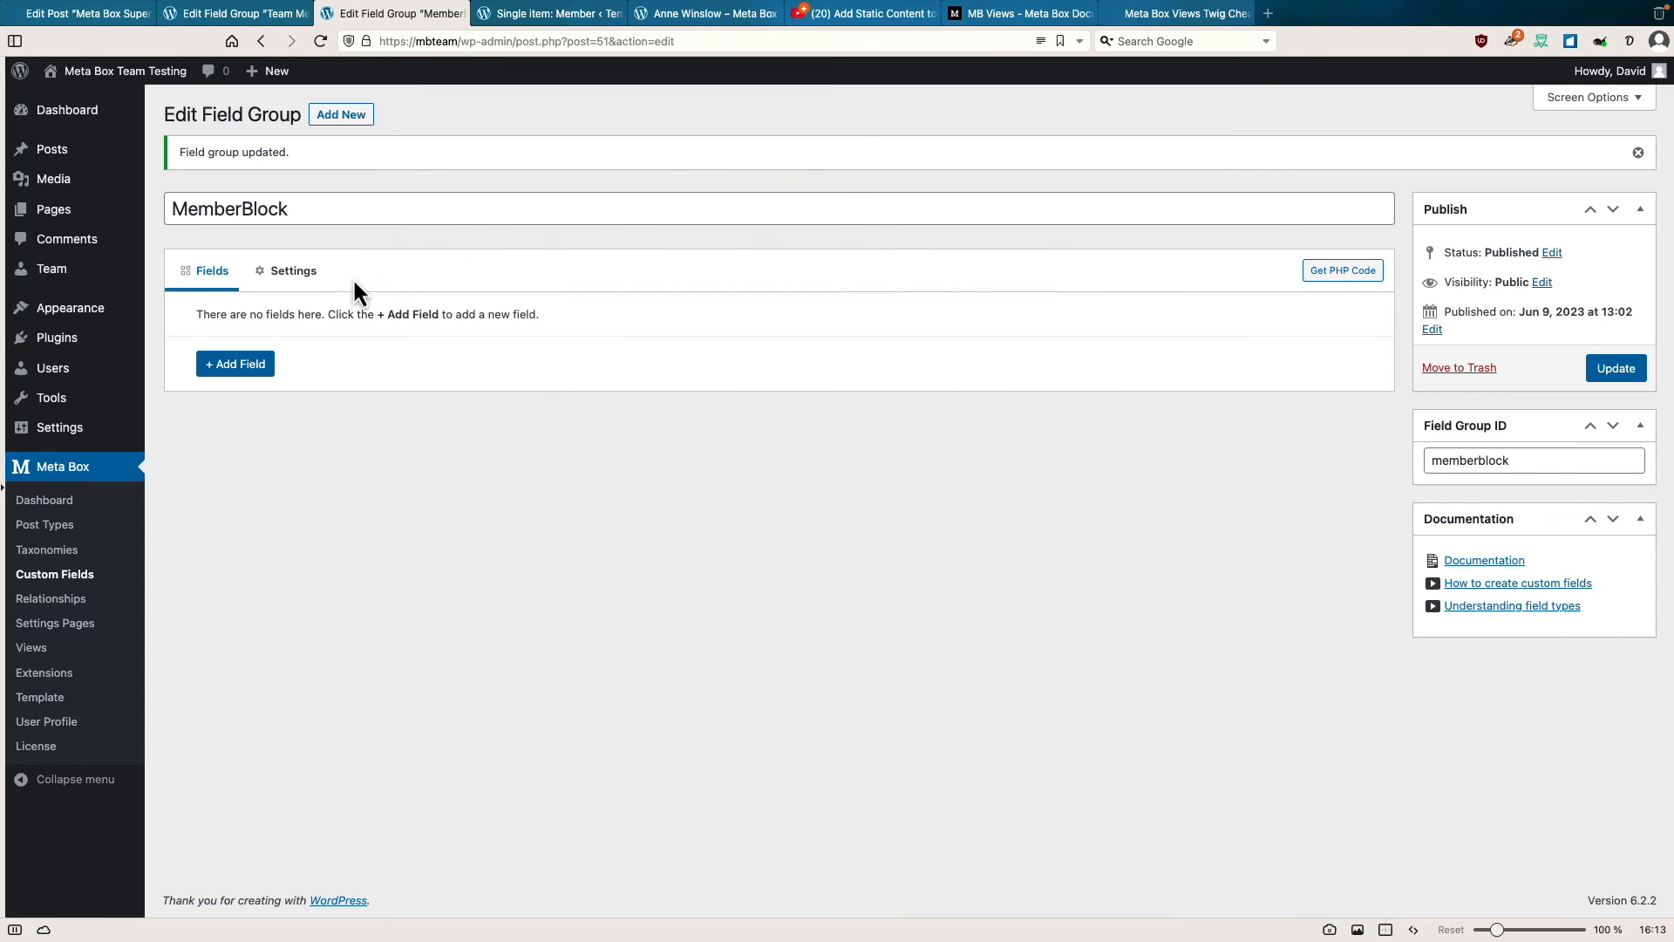
click(300, 274)
scroll(462, 449, down, 5)
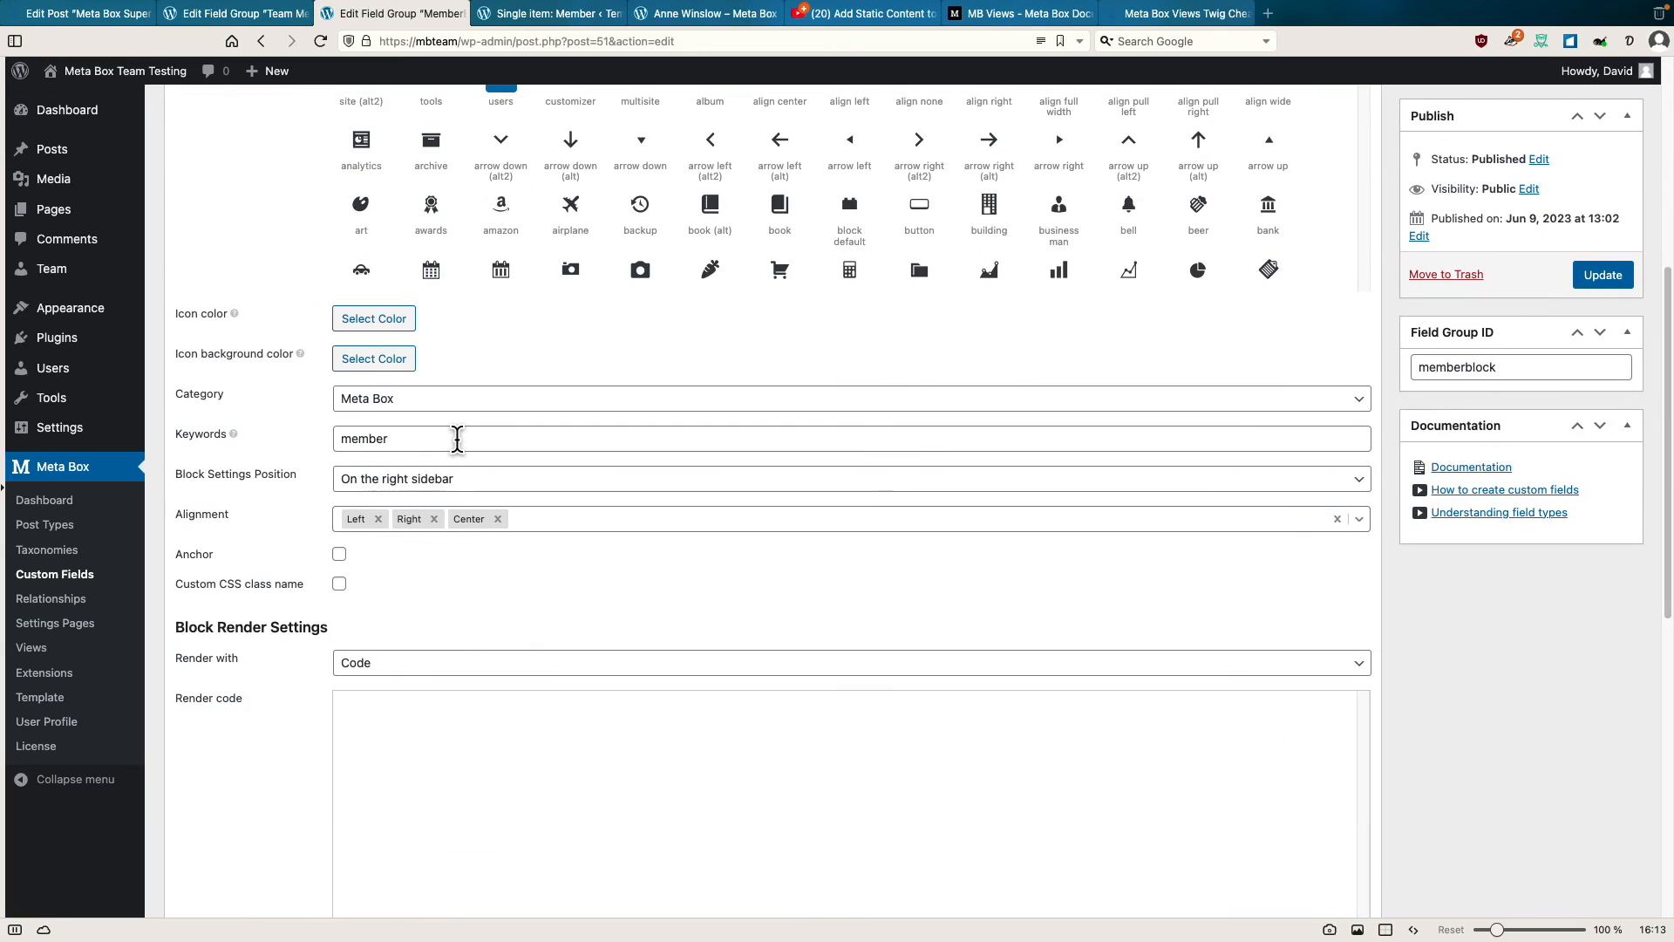
scroll(457, 438, down, 5)
click(448, 512)
key(super+v)
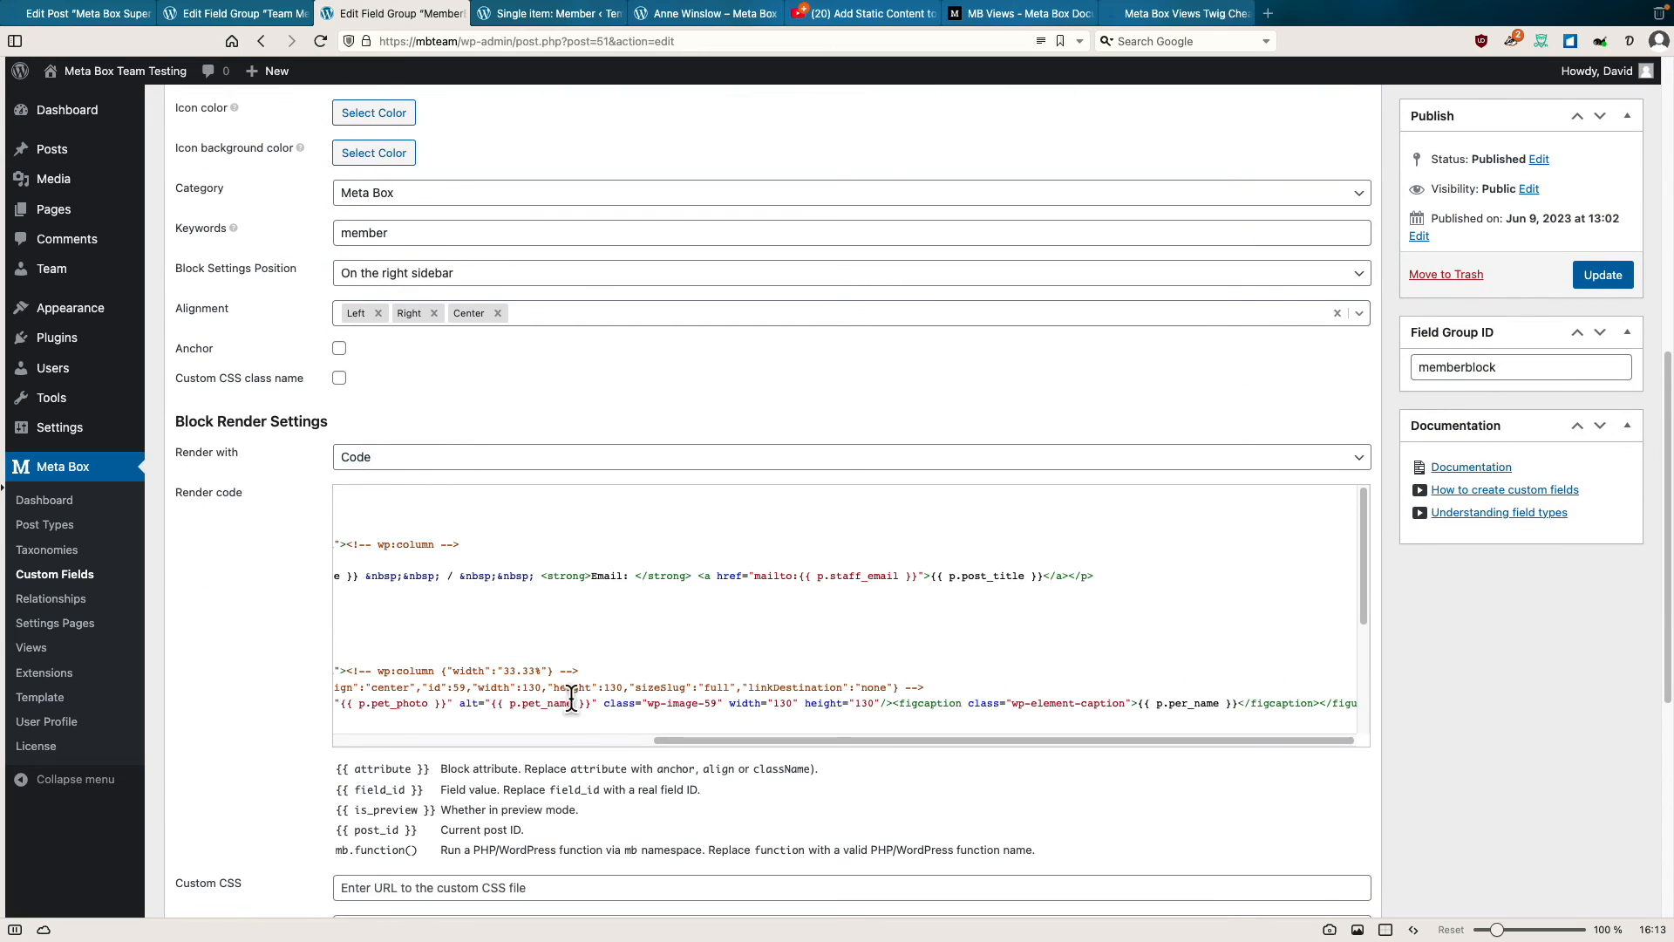
drag(682, 740, 587, 740)
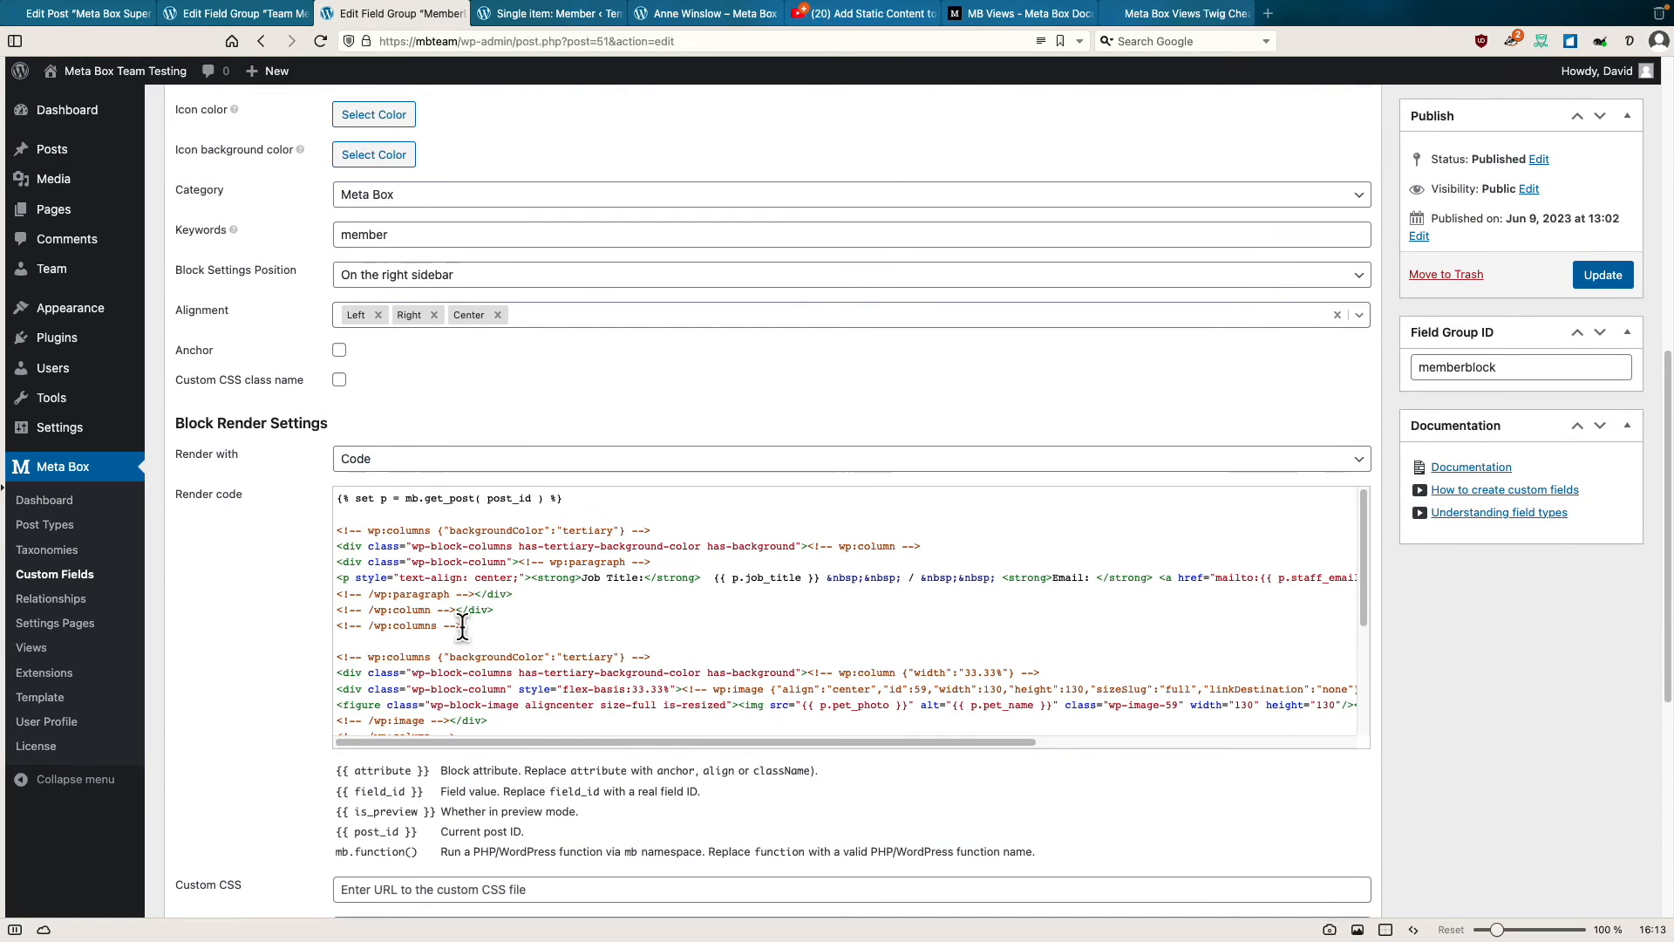
scroll(462, 626, up, 1)
click(581, 573)
key(Return)
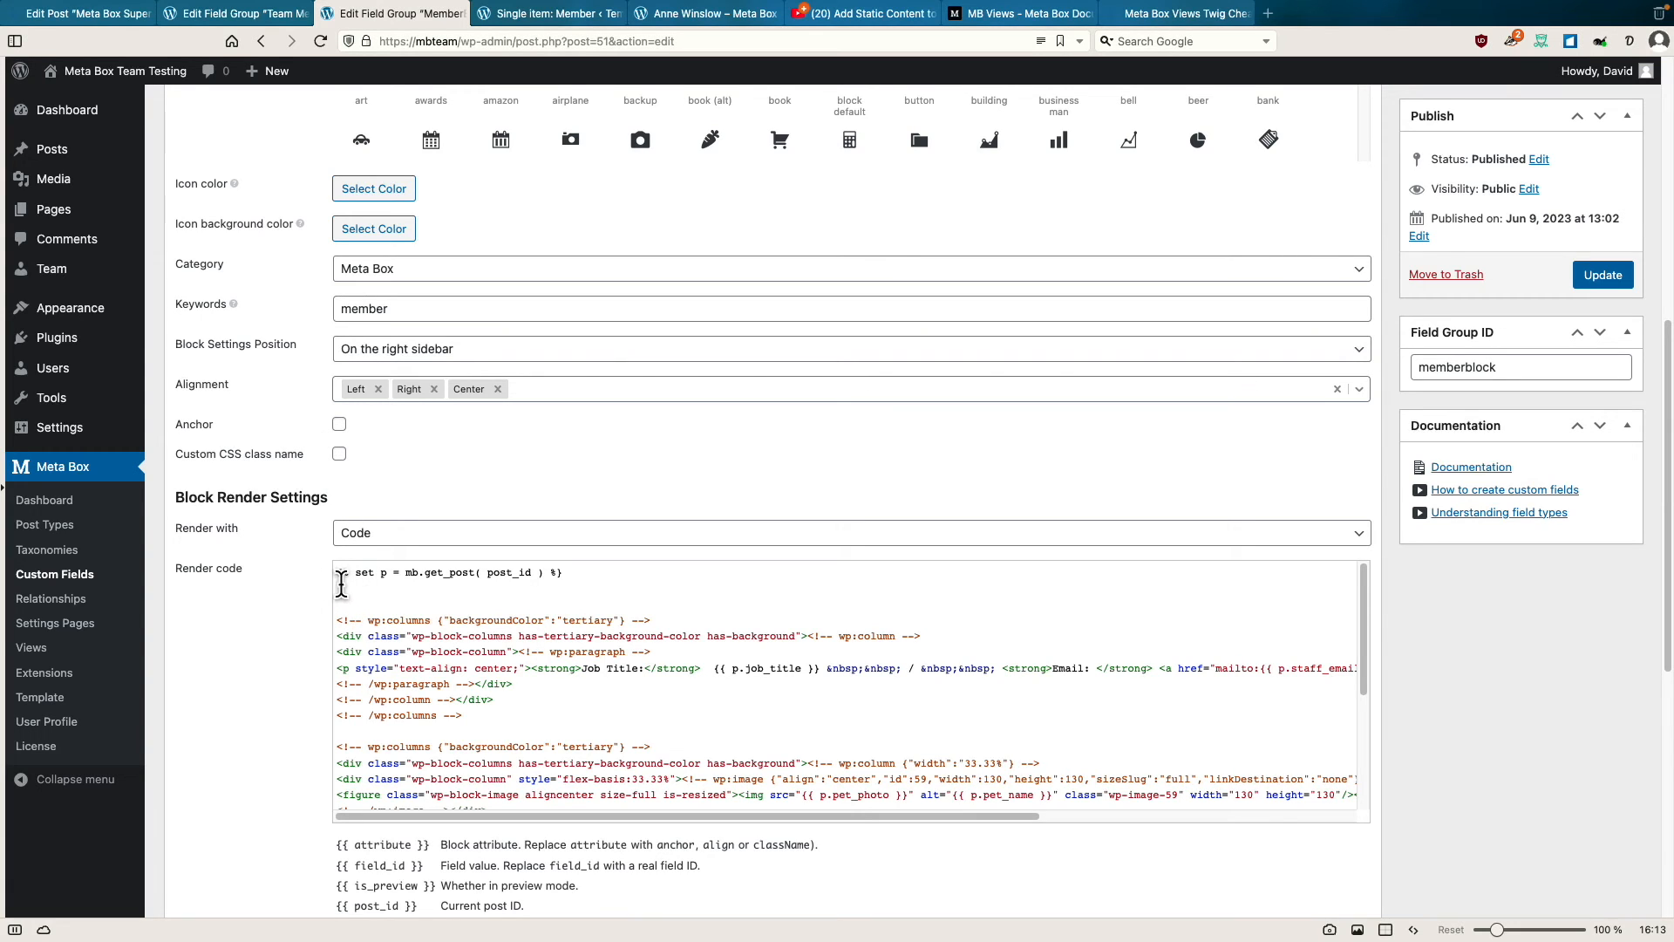
click(342, 585)
text({% set pet_photo = mb.rwmb_meta( 'pet_photo', '', post_id ) %})
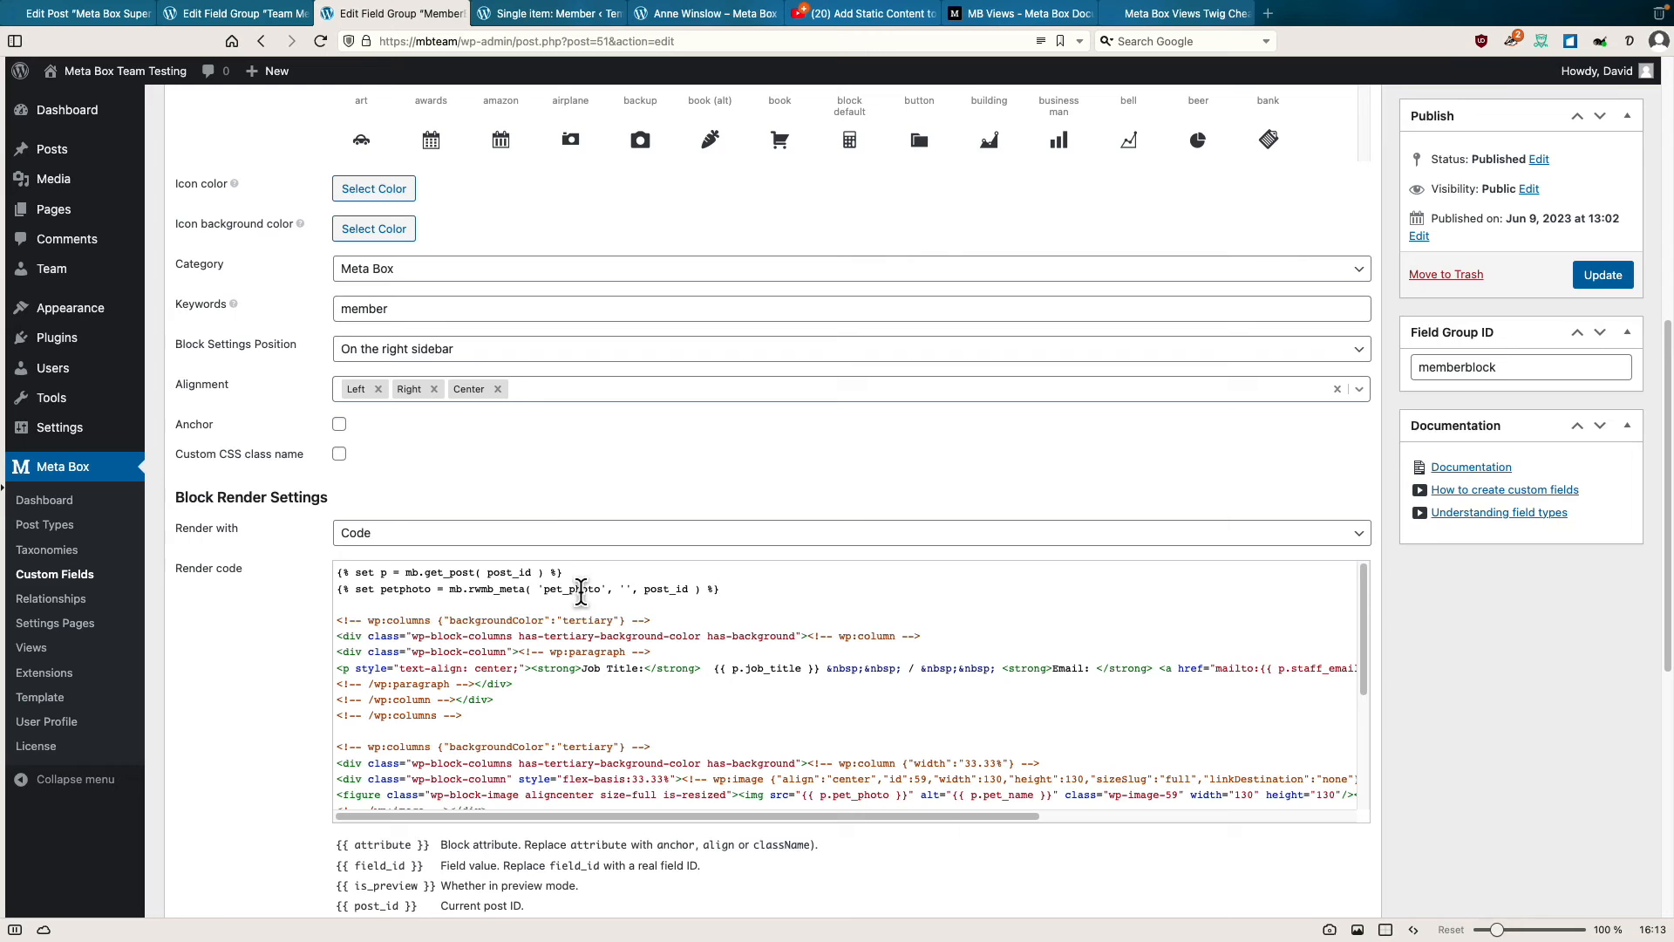
Open the Single image field page in the Meta Box documentation and examine the template usage and the array rwmb_meta() returns.
click(989, 20)
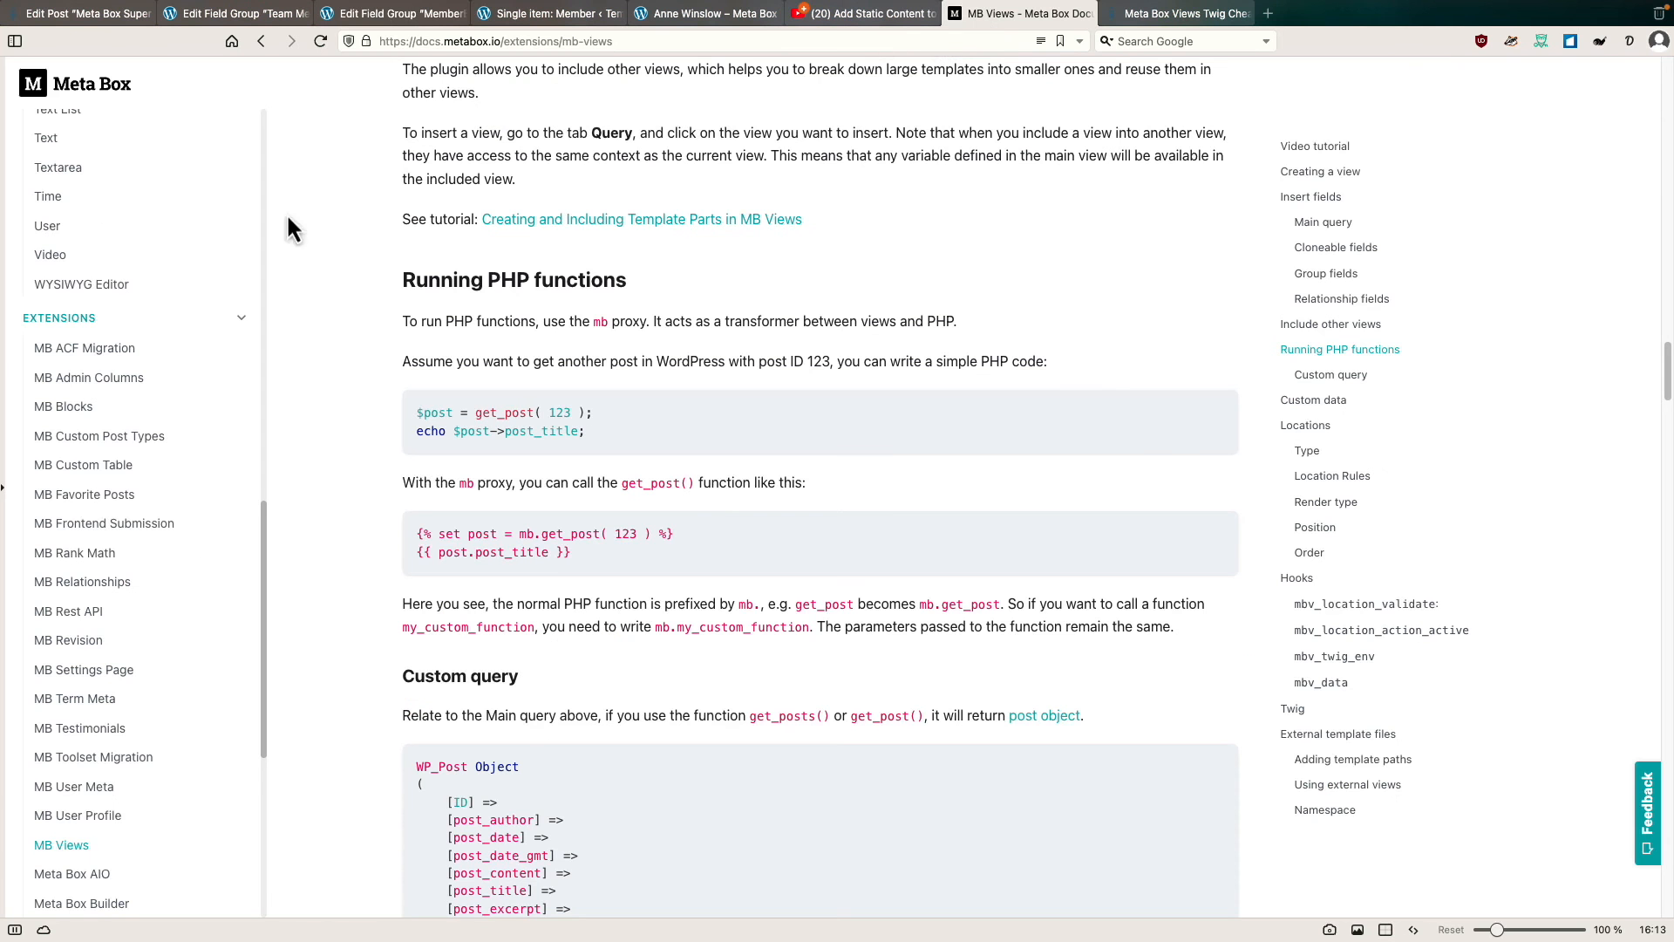
scroll(127, 237, up, 5)
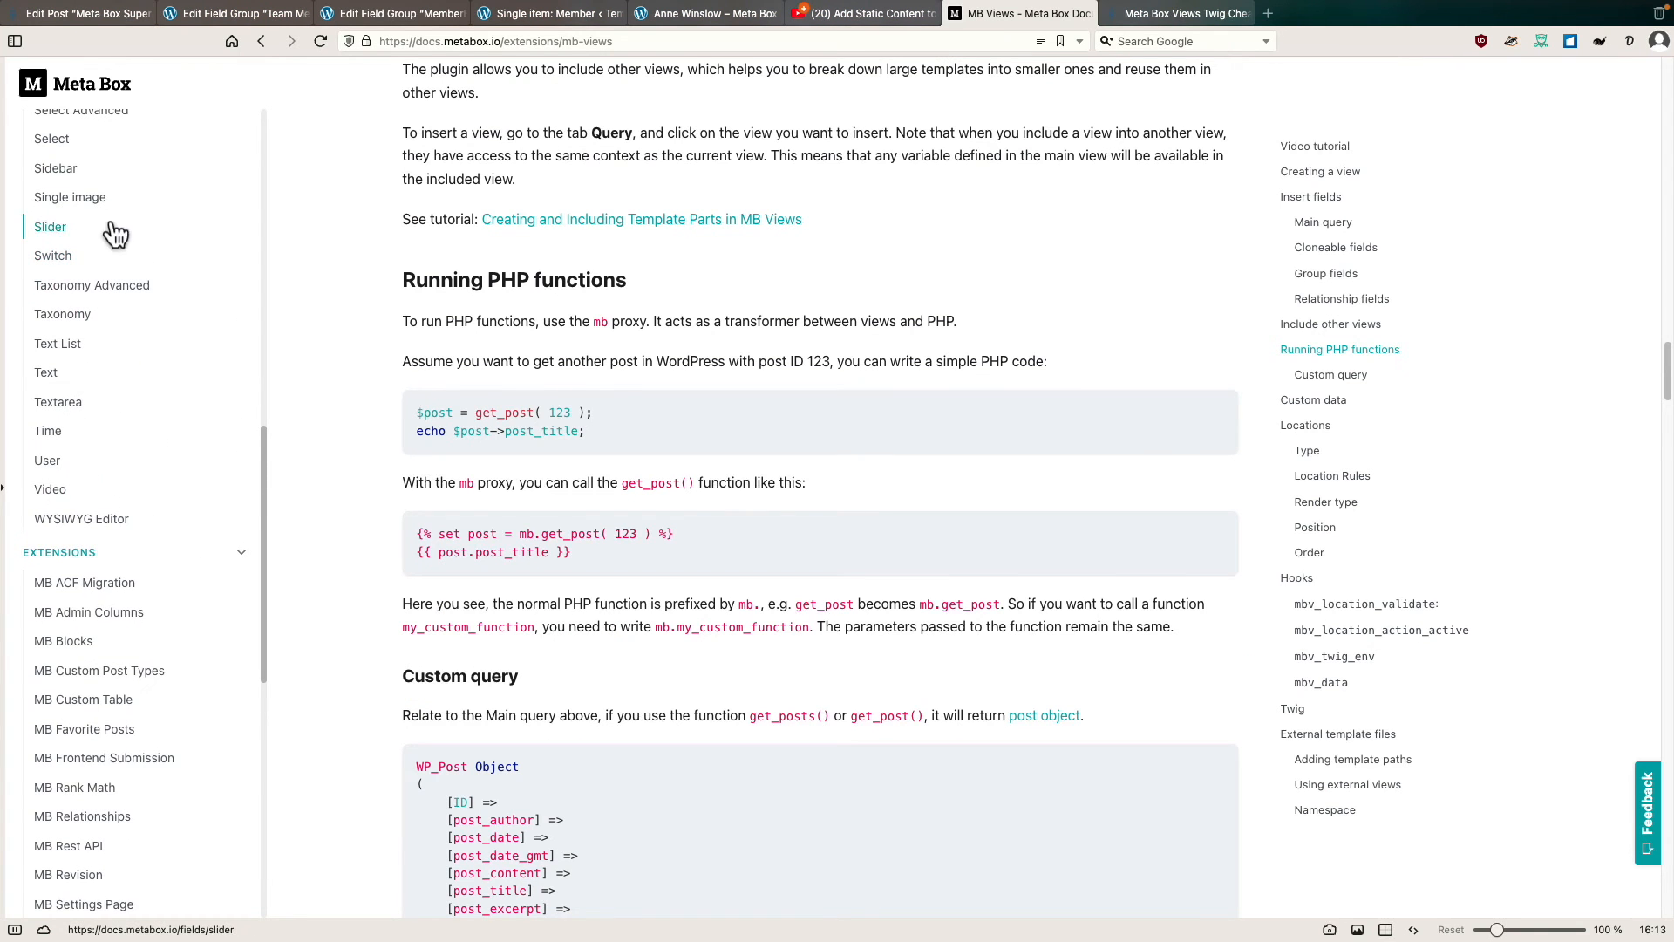
click(89, 205)
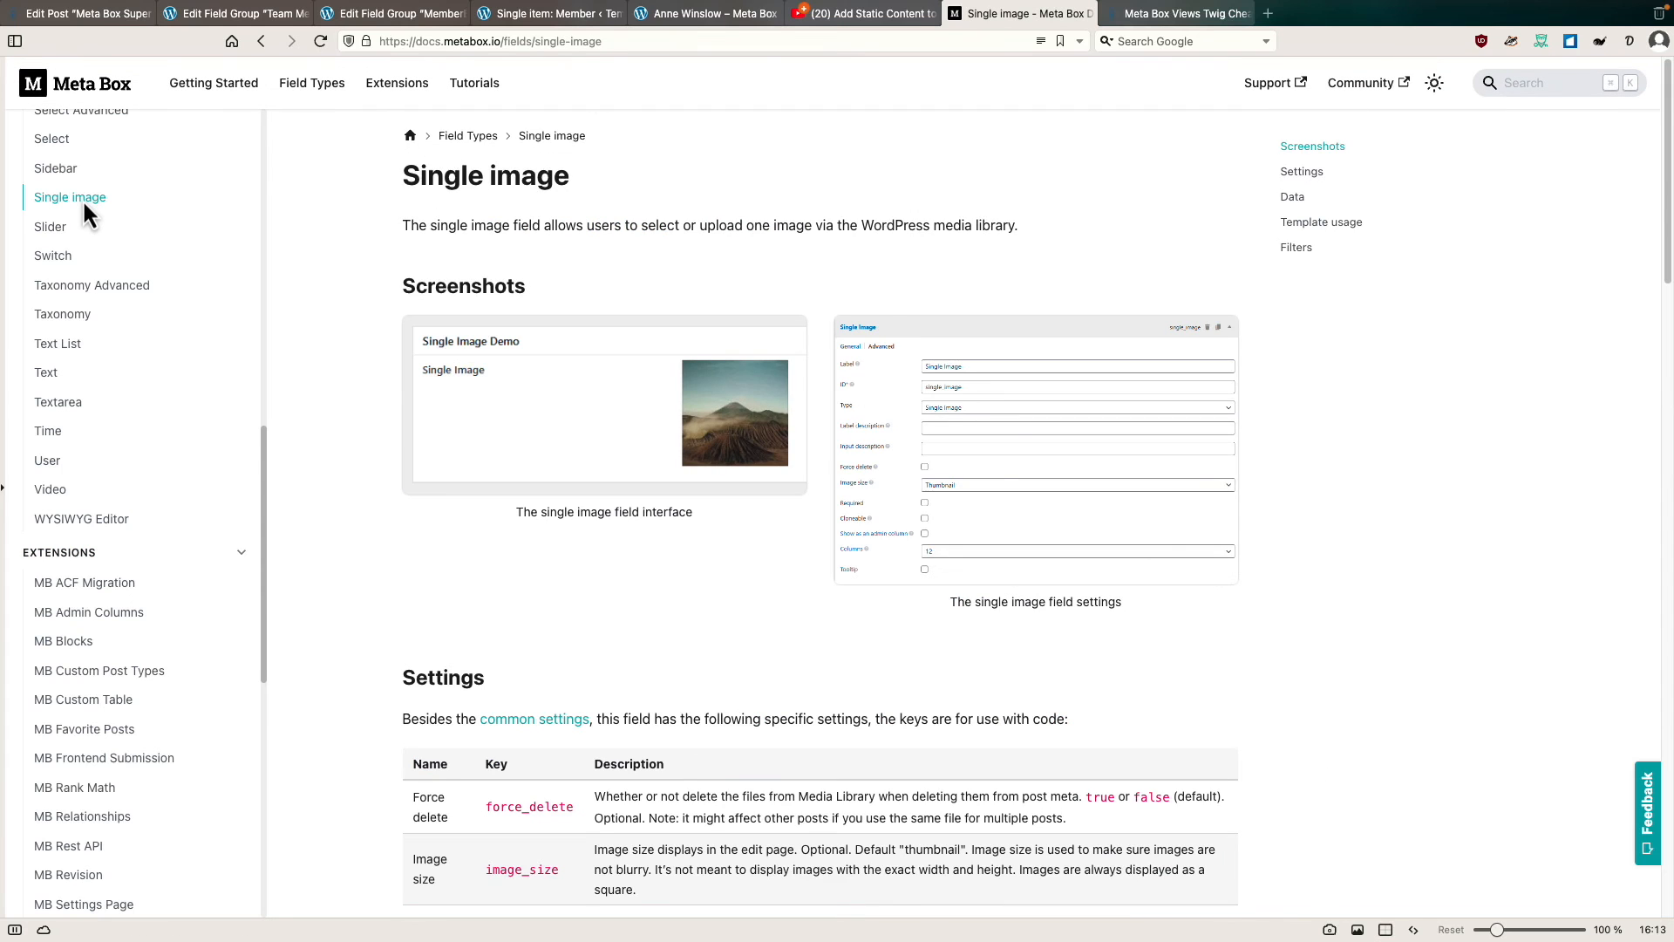
scroll(376, 390, down, 5)
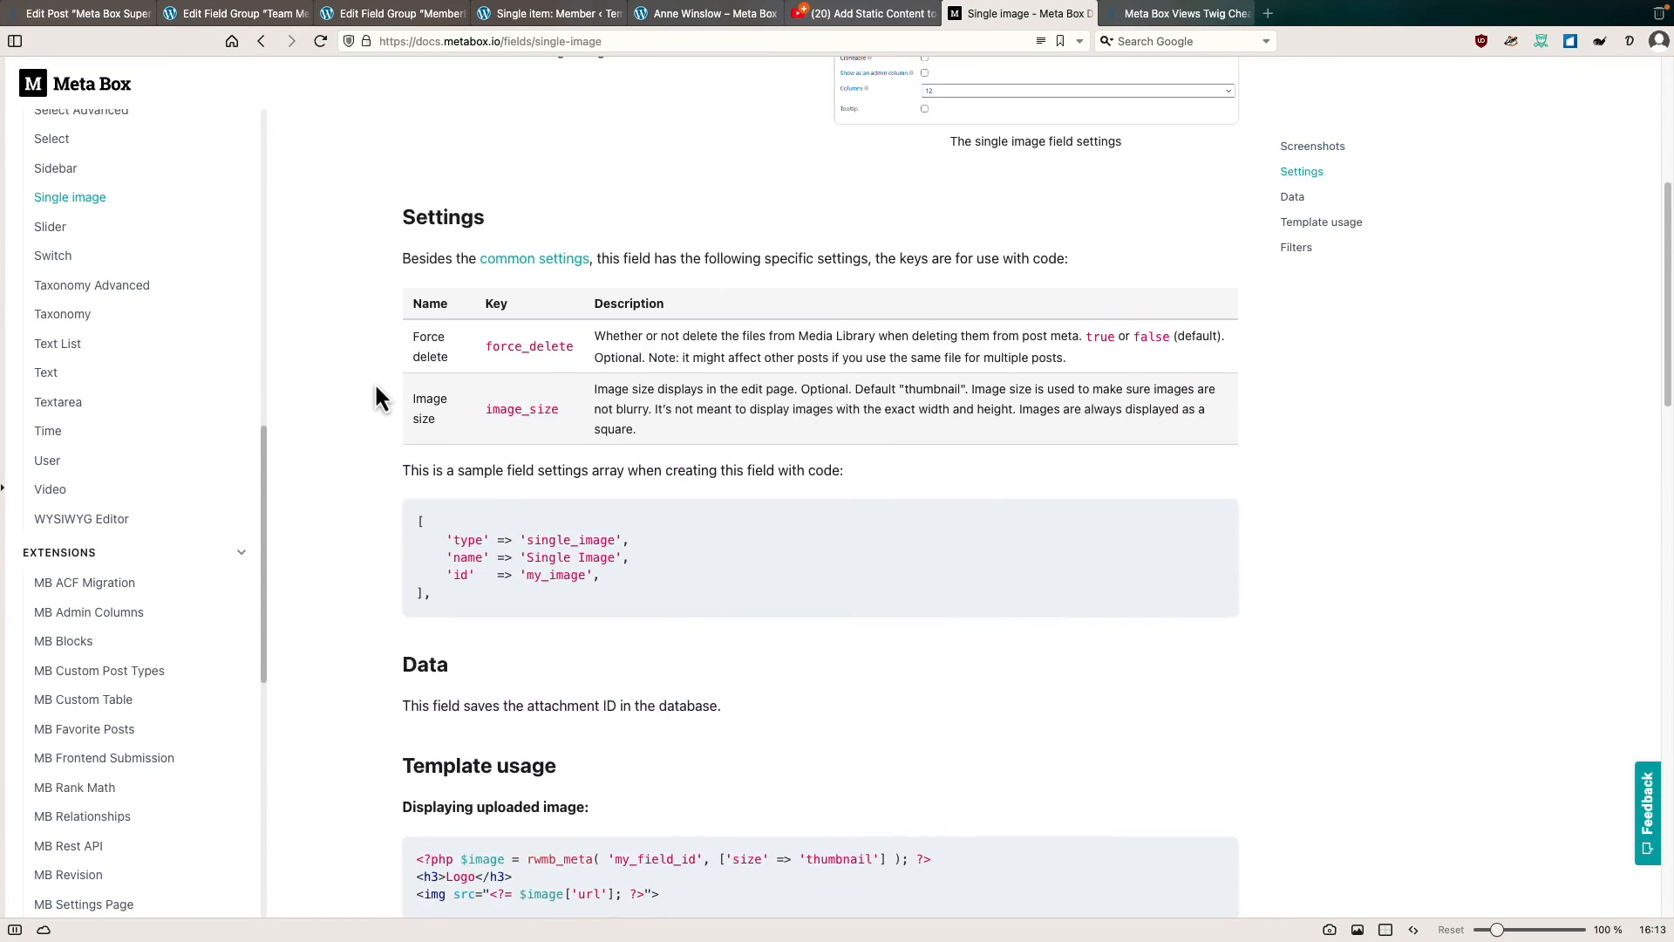
scroll(376, 399, down, 10)
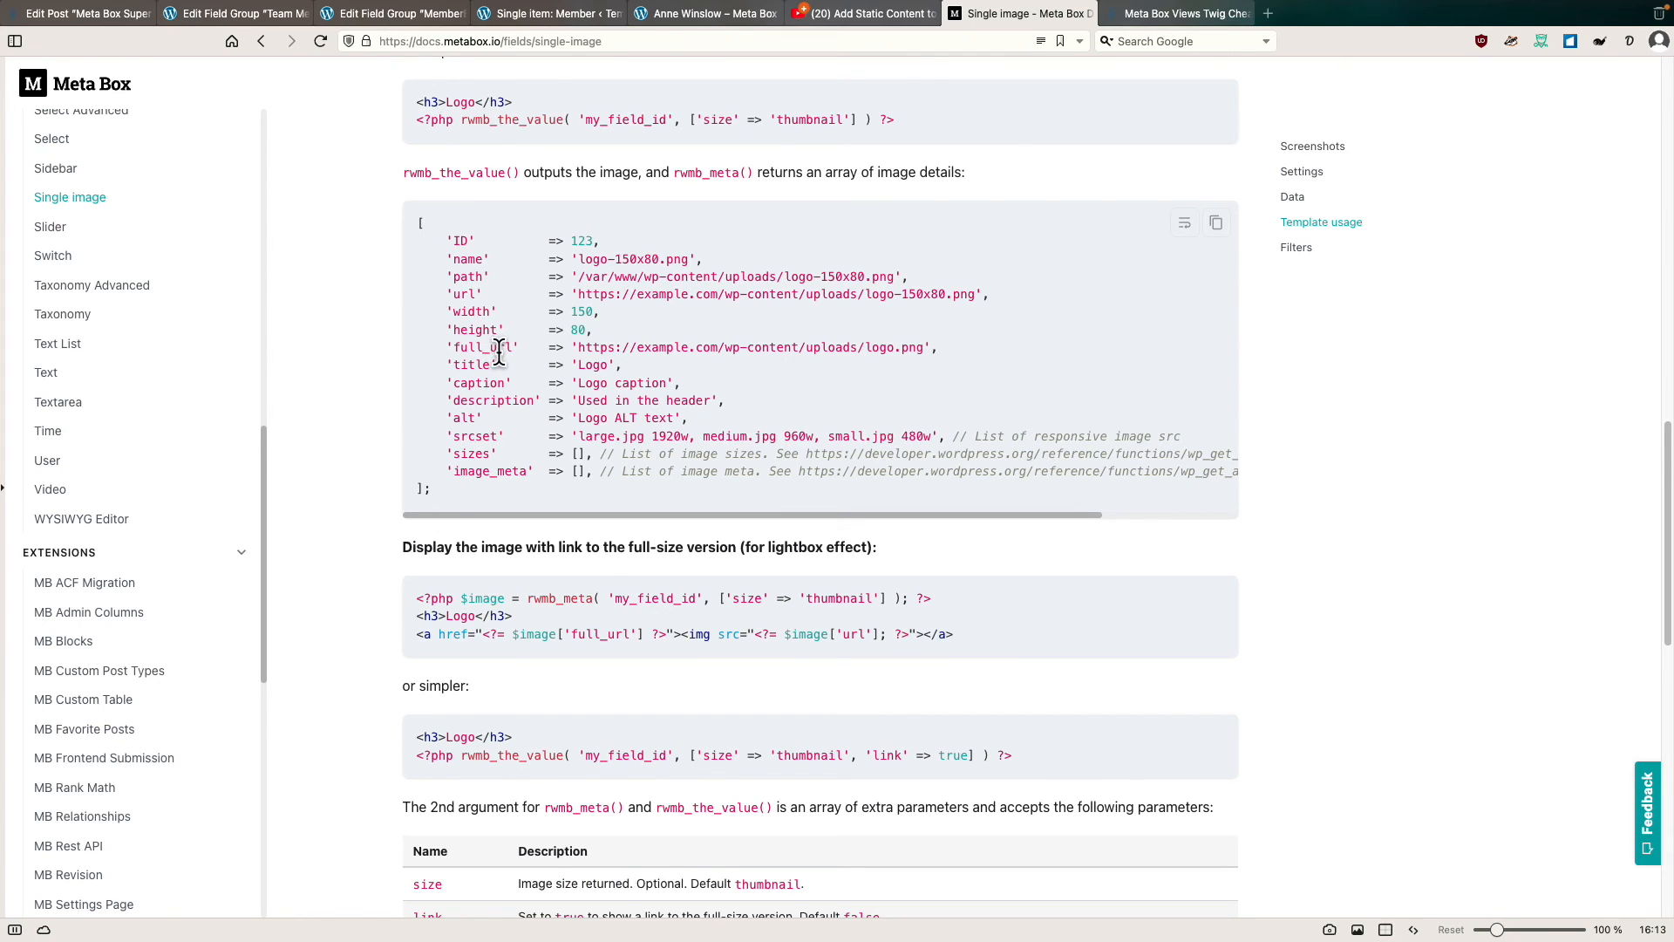
scroll(586, 602, up, 3)
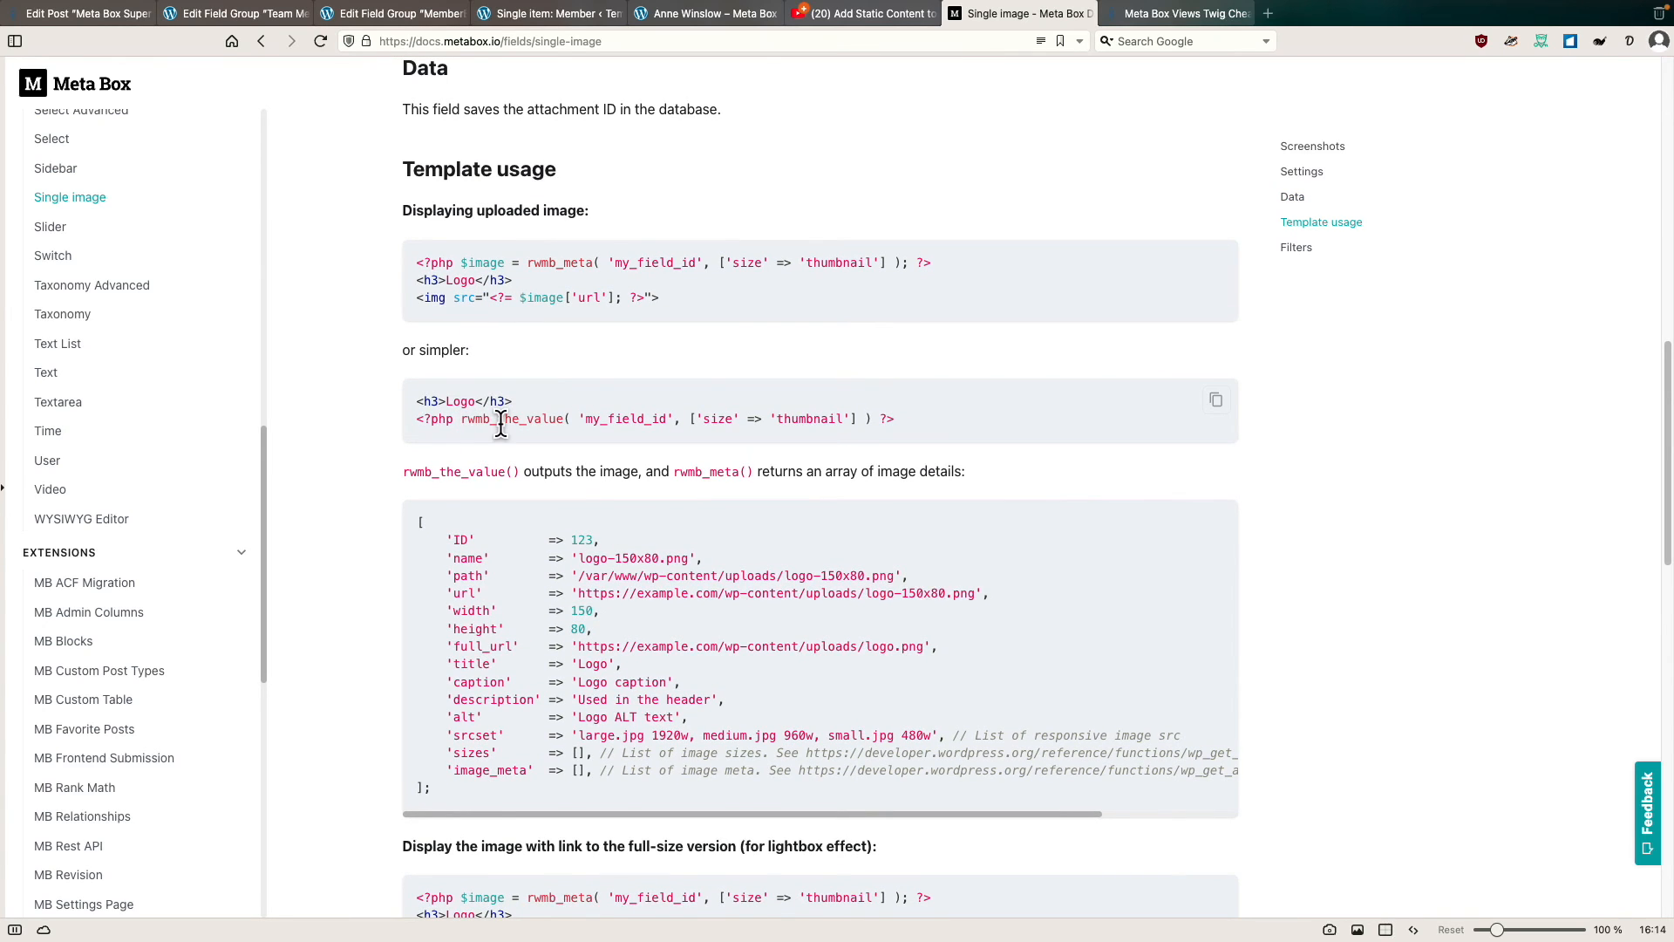
scroll(501, 424, down, 2)
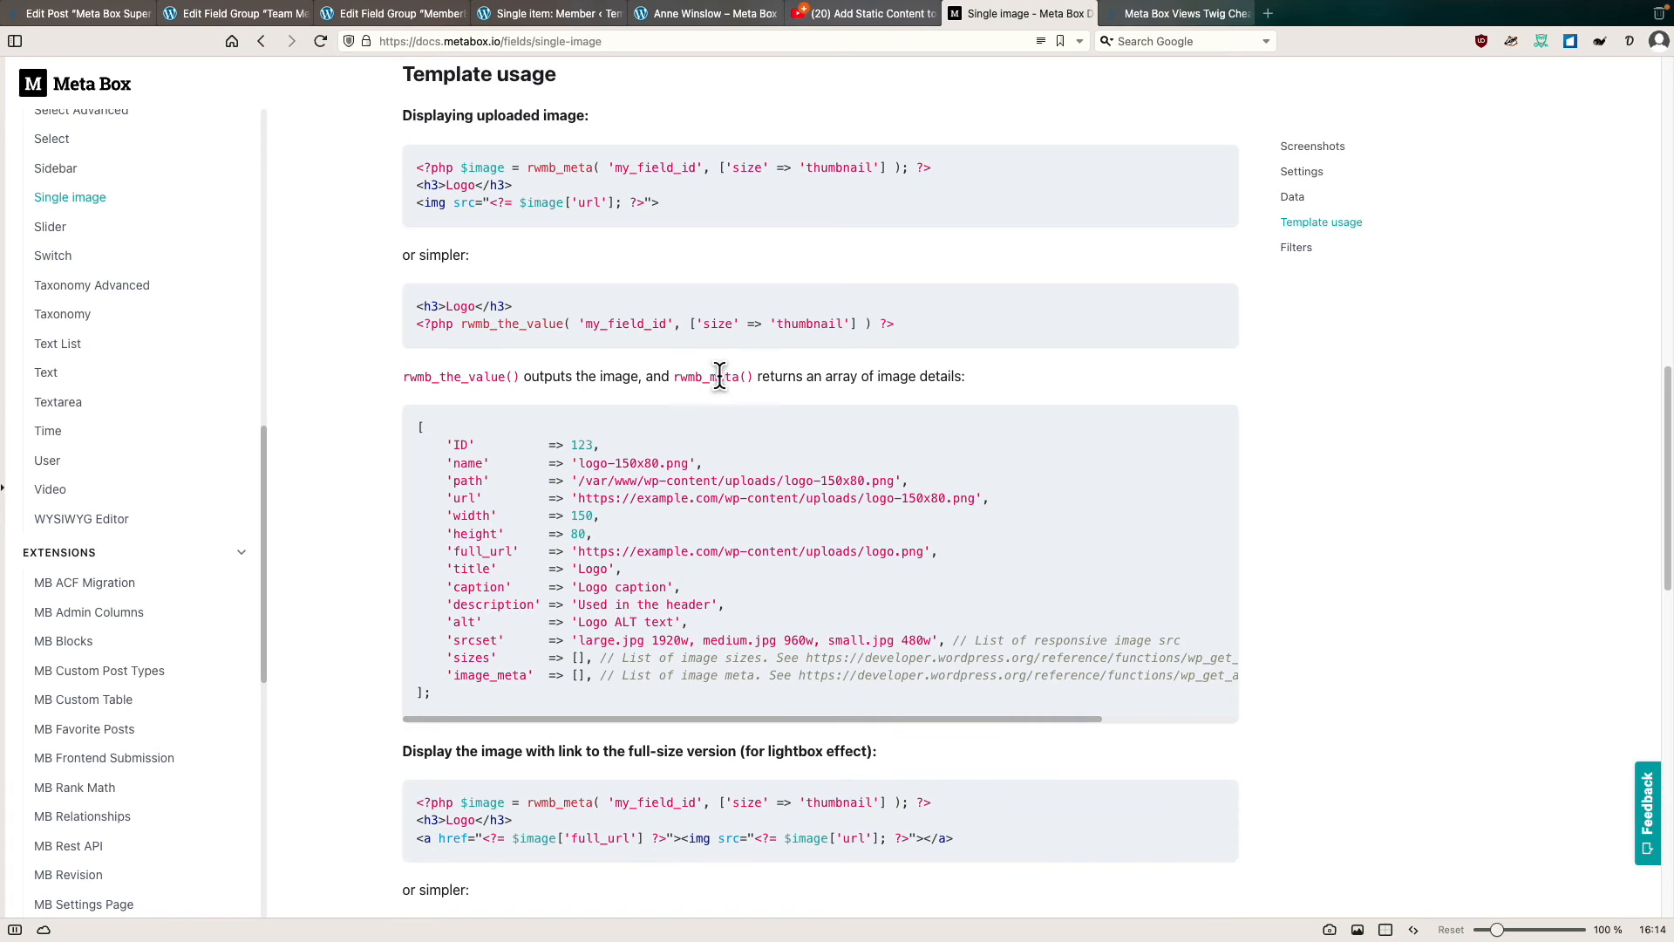
In the MemberBlock render code, replace p.pet_photo in the image source with petphoto.full_url.
click(422, 23)
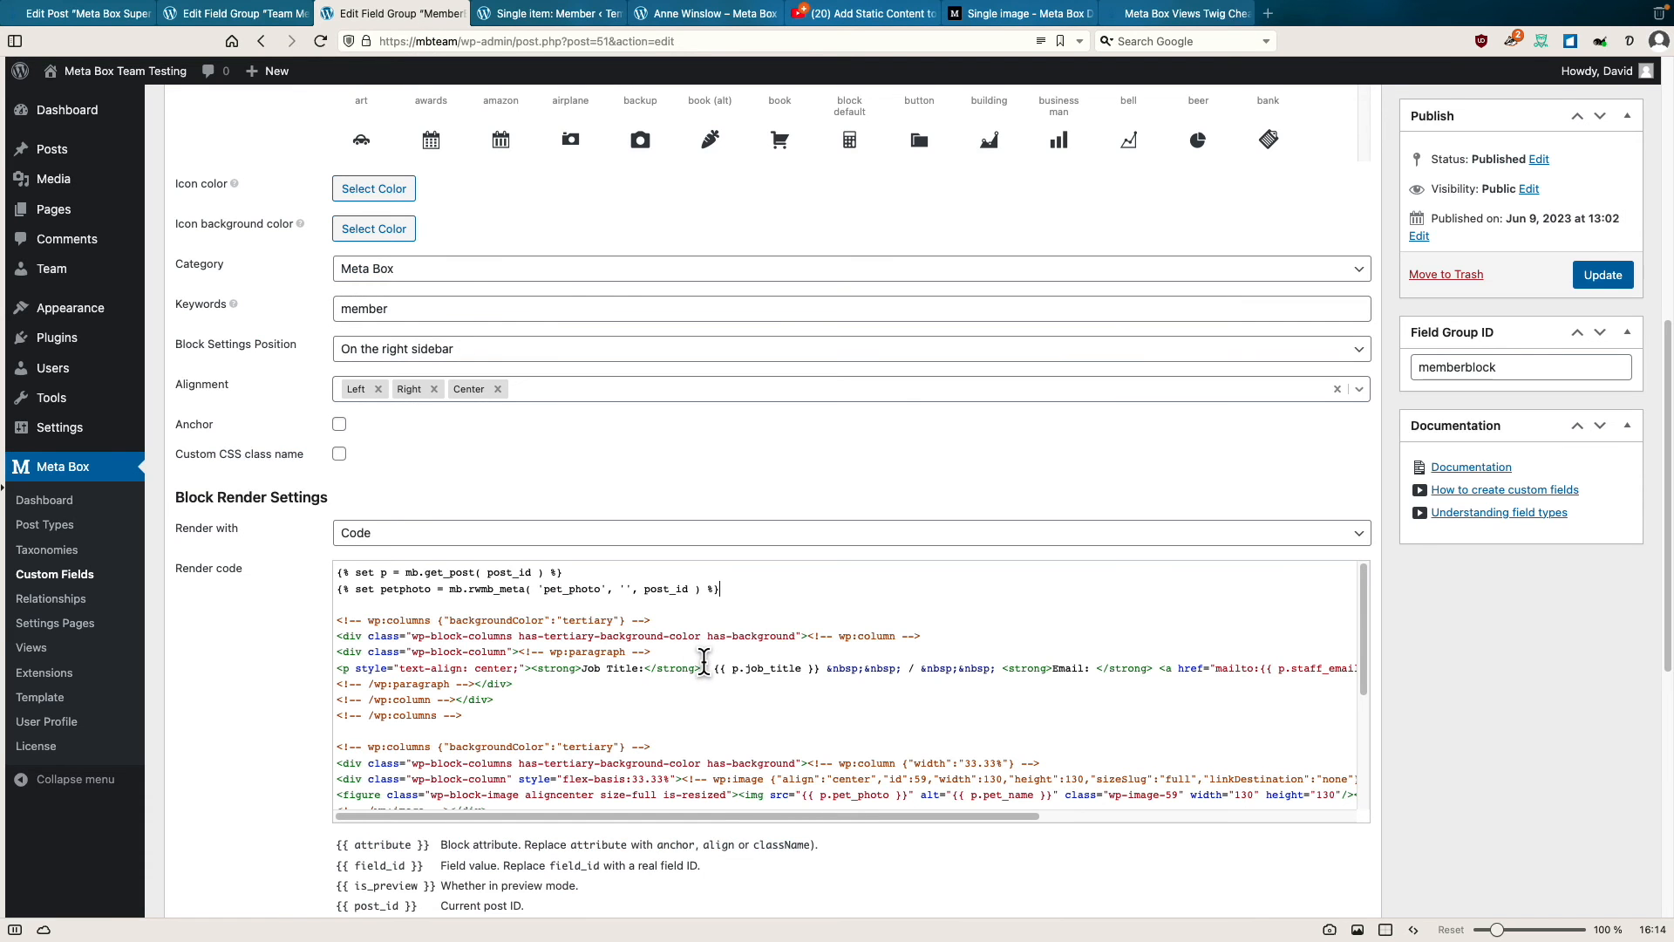
scroll(703, 672, down, 2)
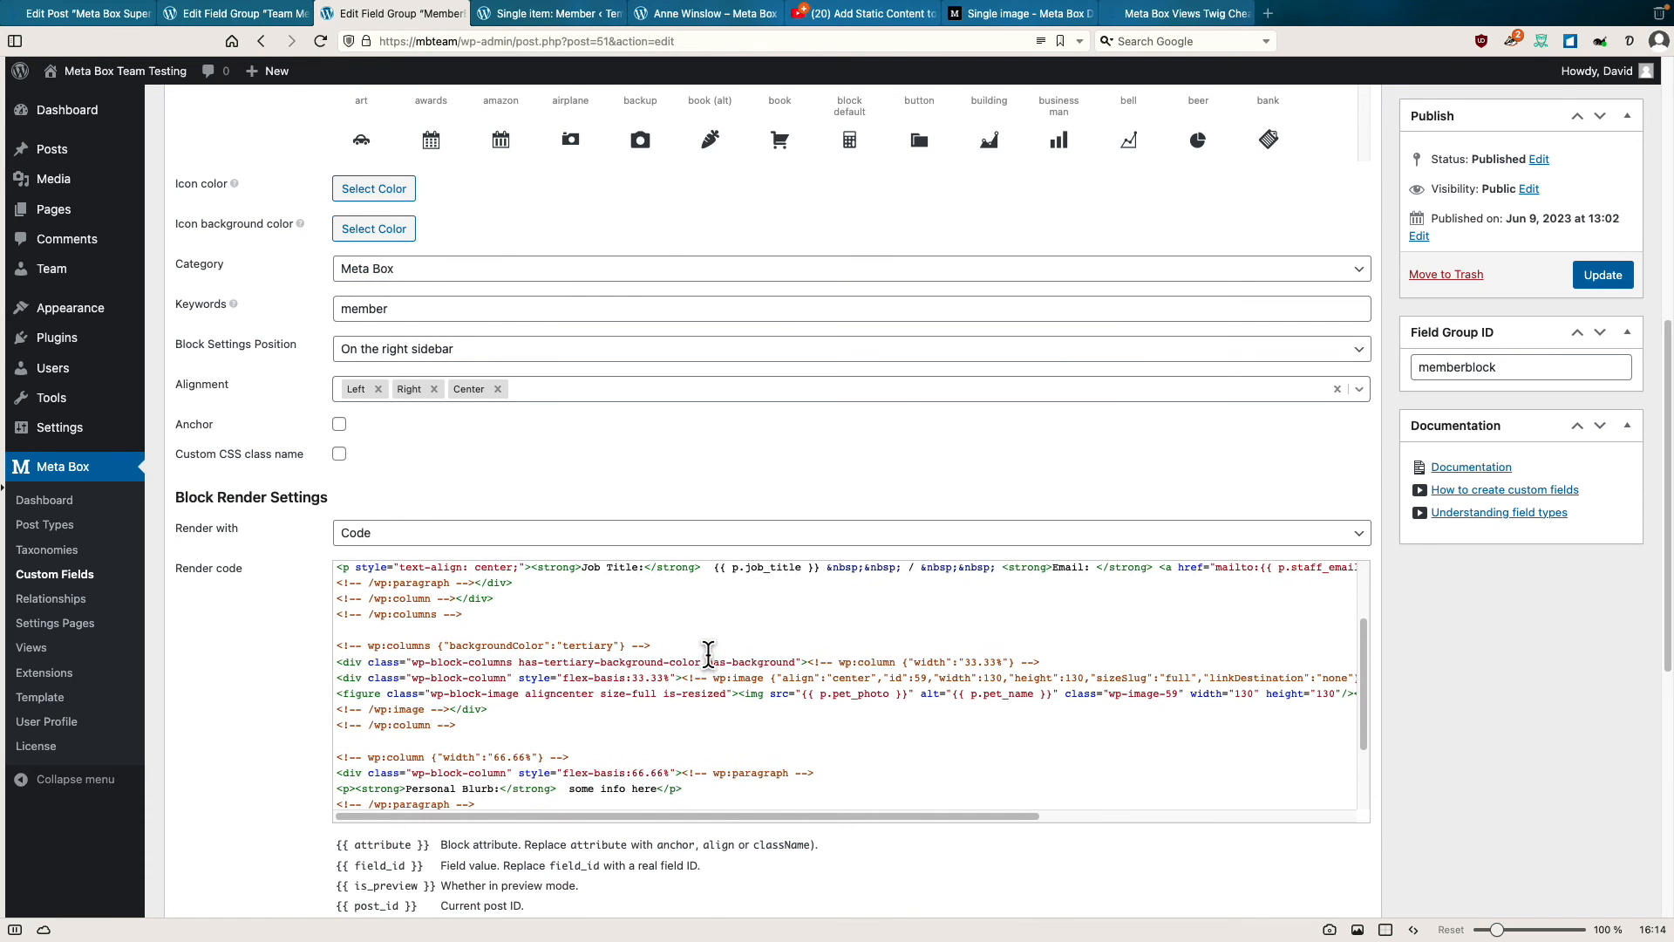
scroll(709, 654, down, 1)
drag(820, 683, 888, 686)
text(petphoto.full_url)
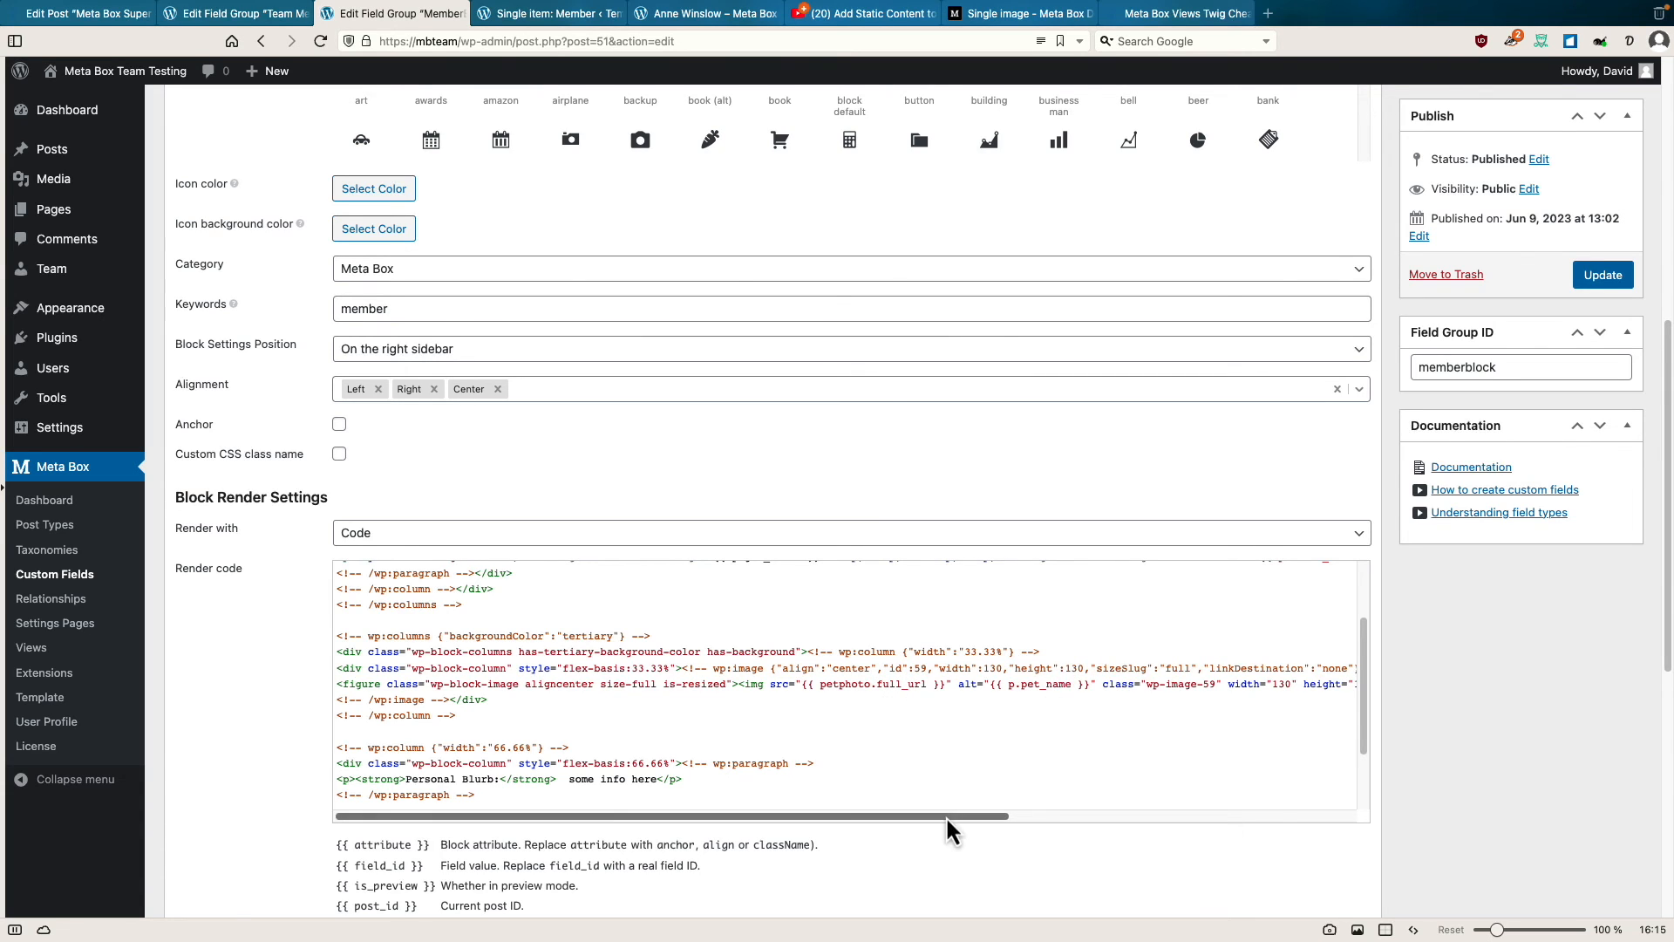
scroll(955, 829, right, 6)
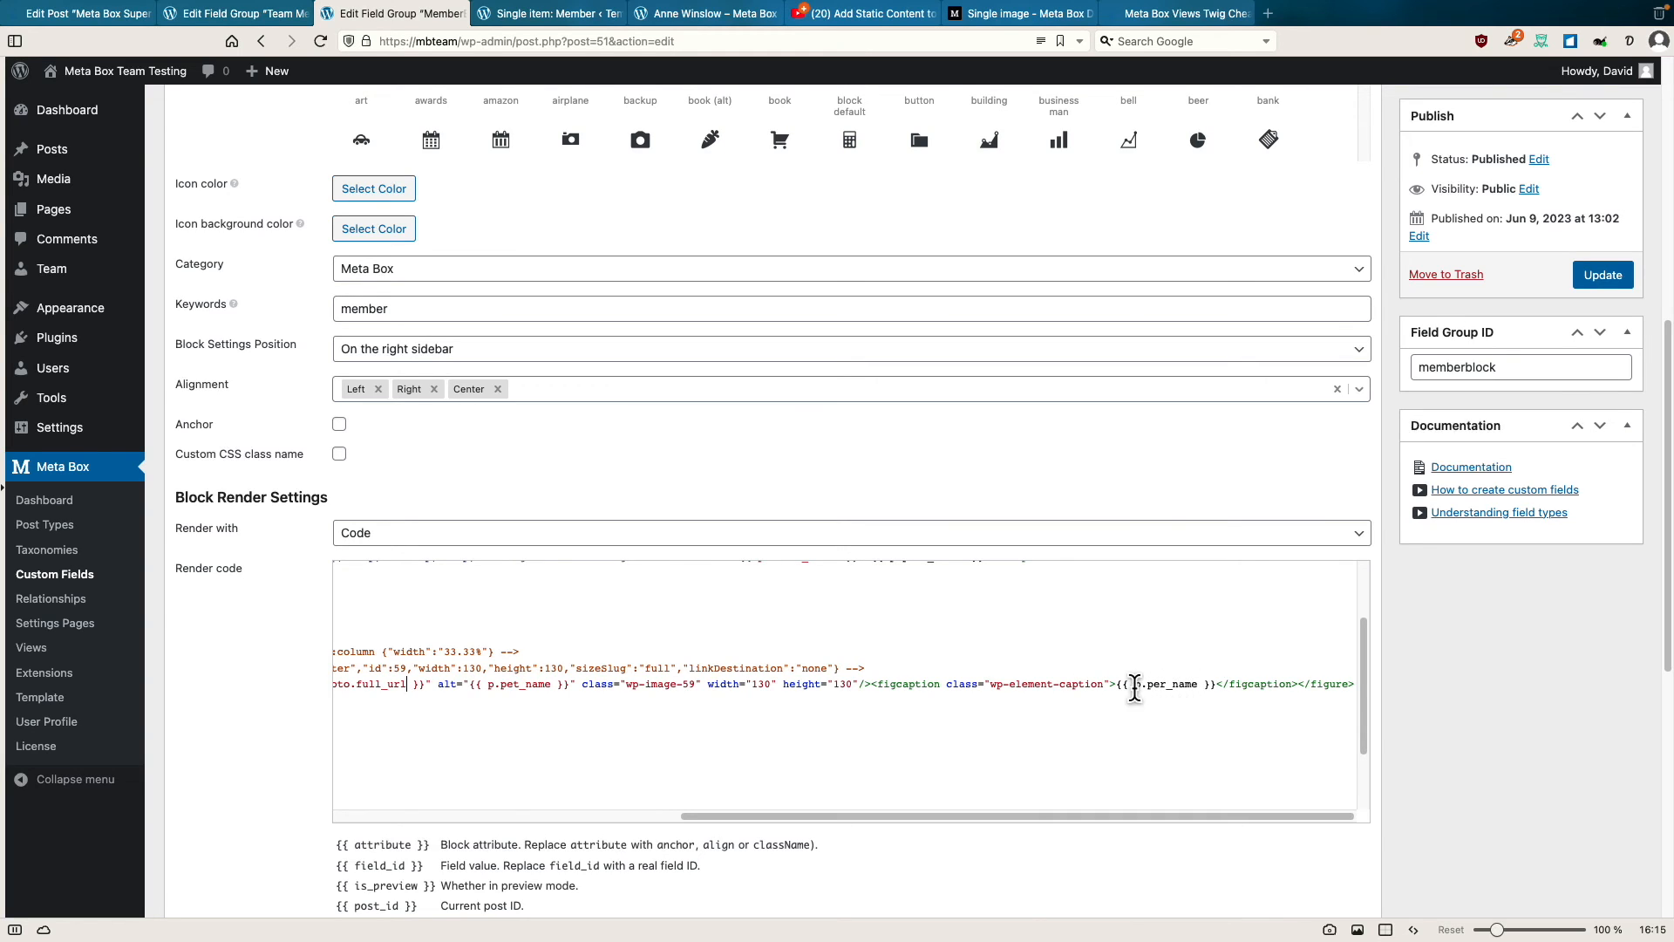
Update the MemberBlock field group and reload the member's front-end page to check the pet photo.
click(1596, 283)
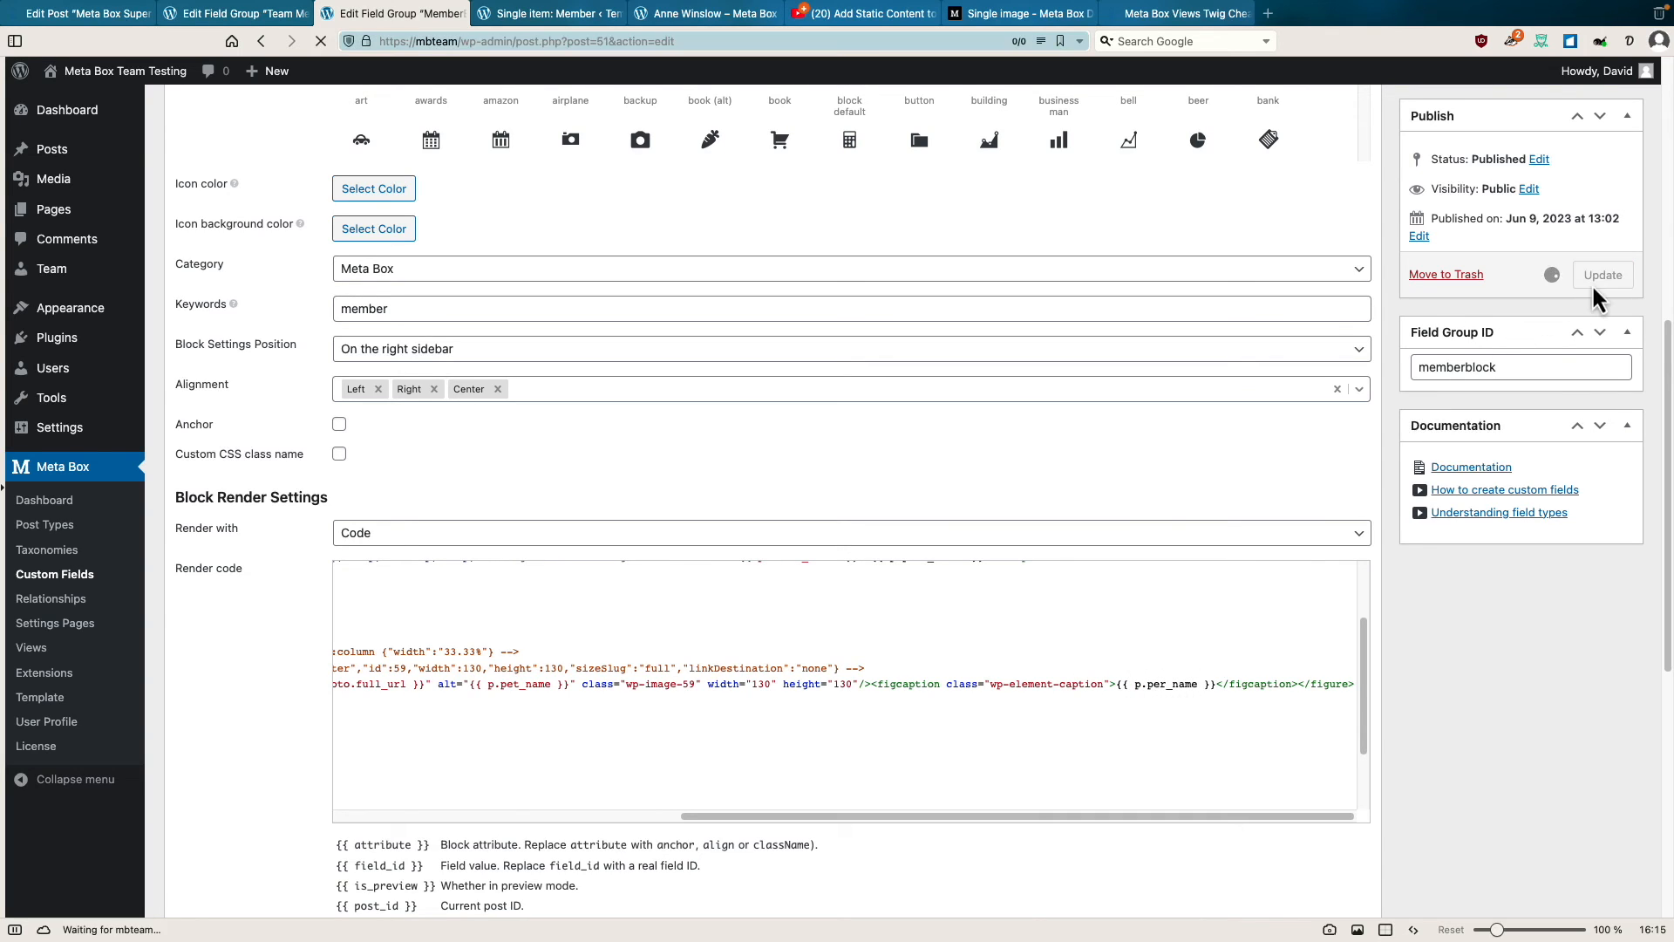
click(709, 16)
click(320, 45)
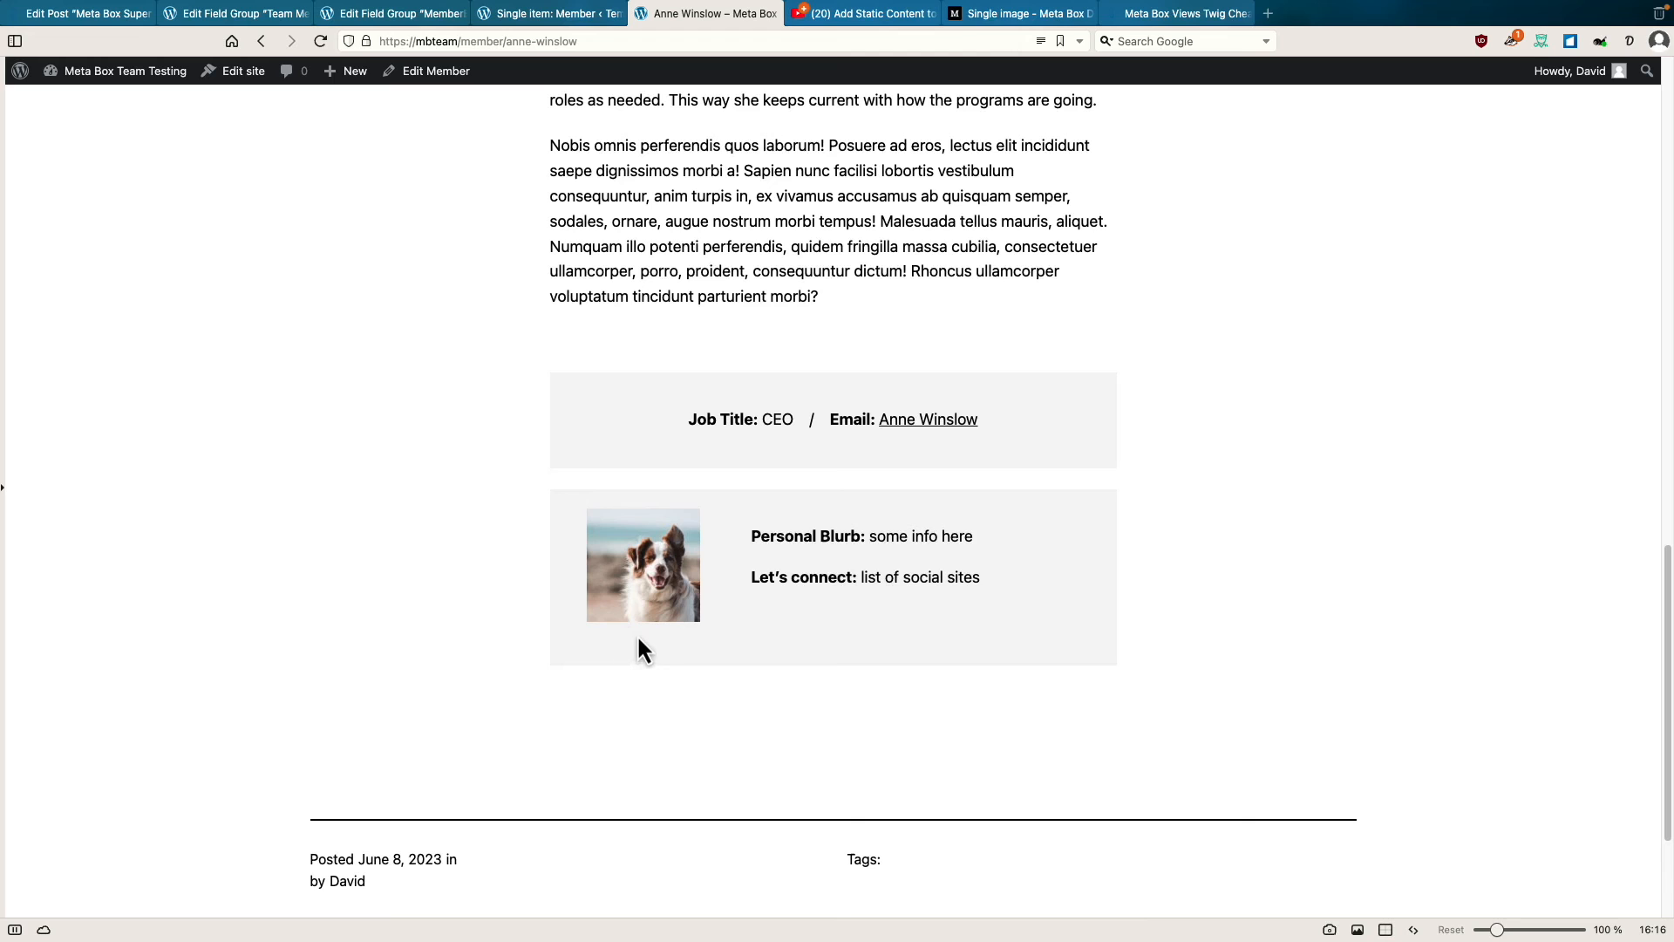
Return to the MemberBlock render code and put the figure's img tag on its own indented line.
click(398, 16)
click(296, 272)
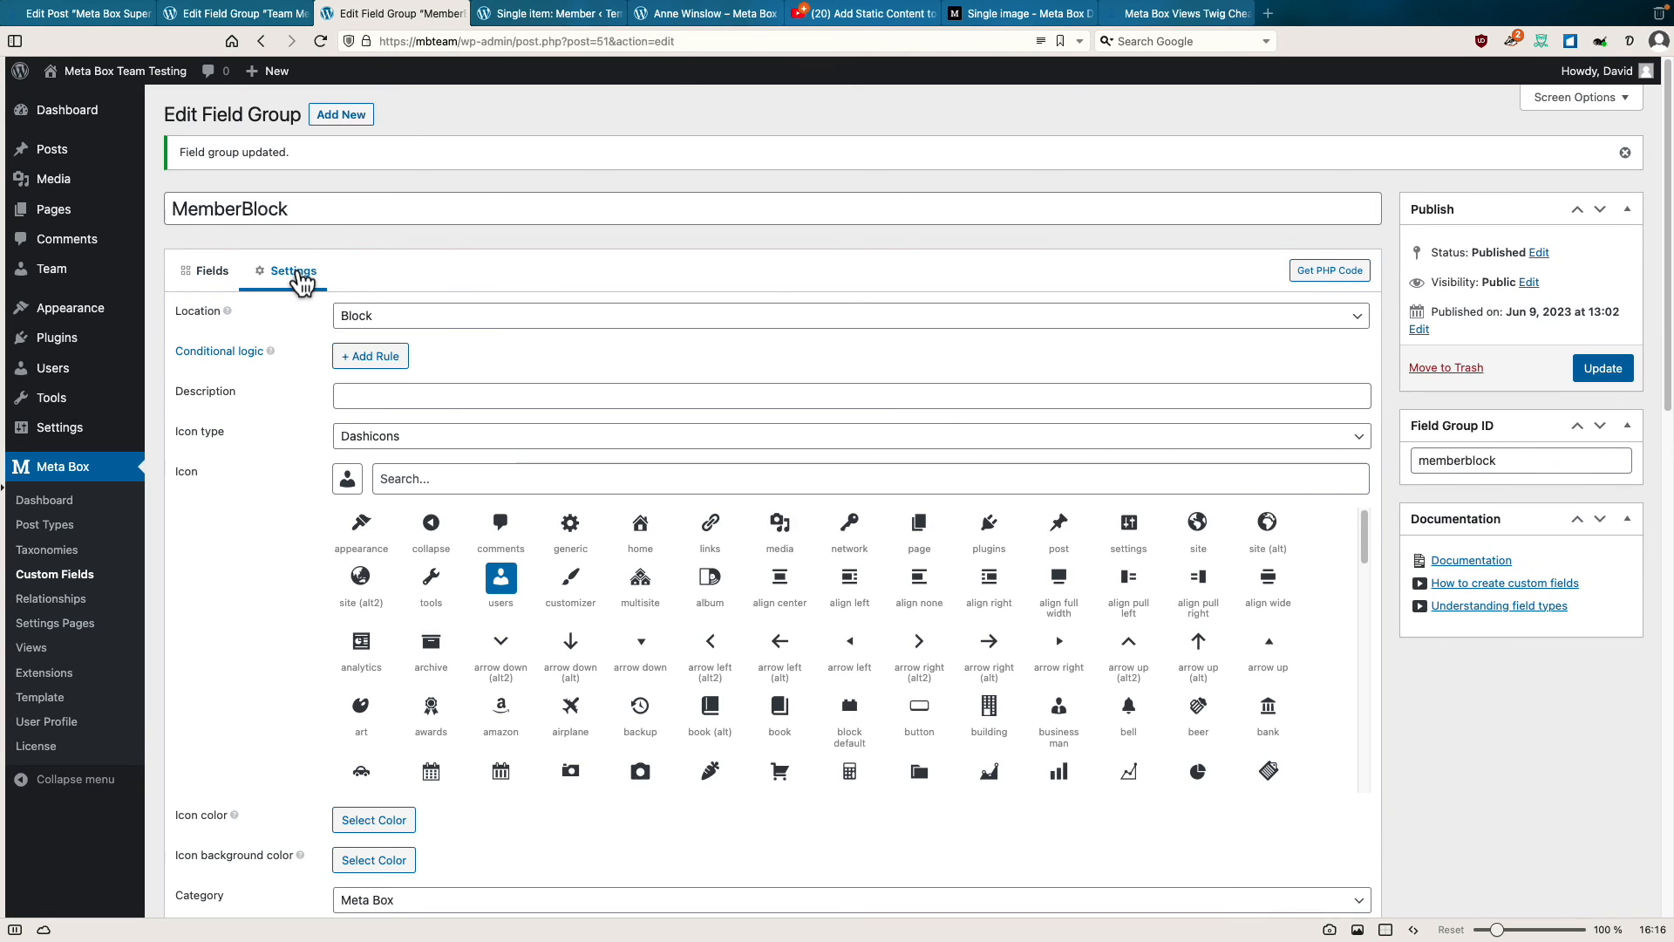
scroll(477, 318, down, 8)
scroll(478, 311, down, 4)
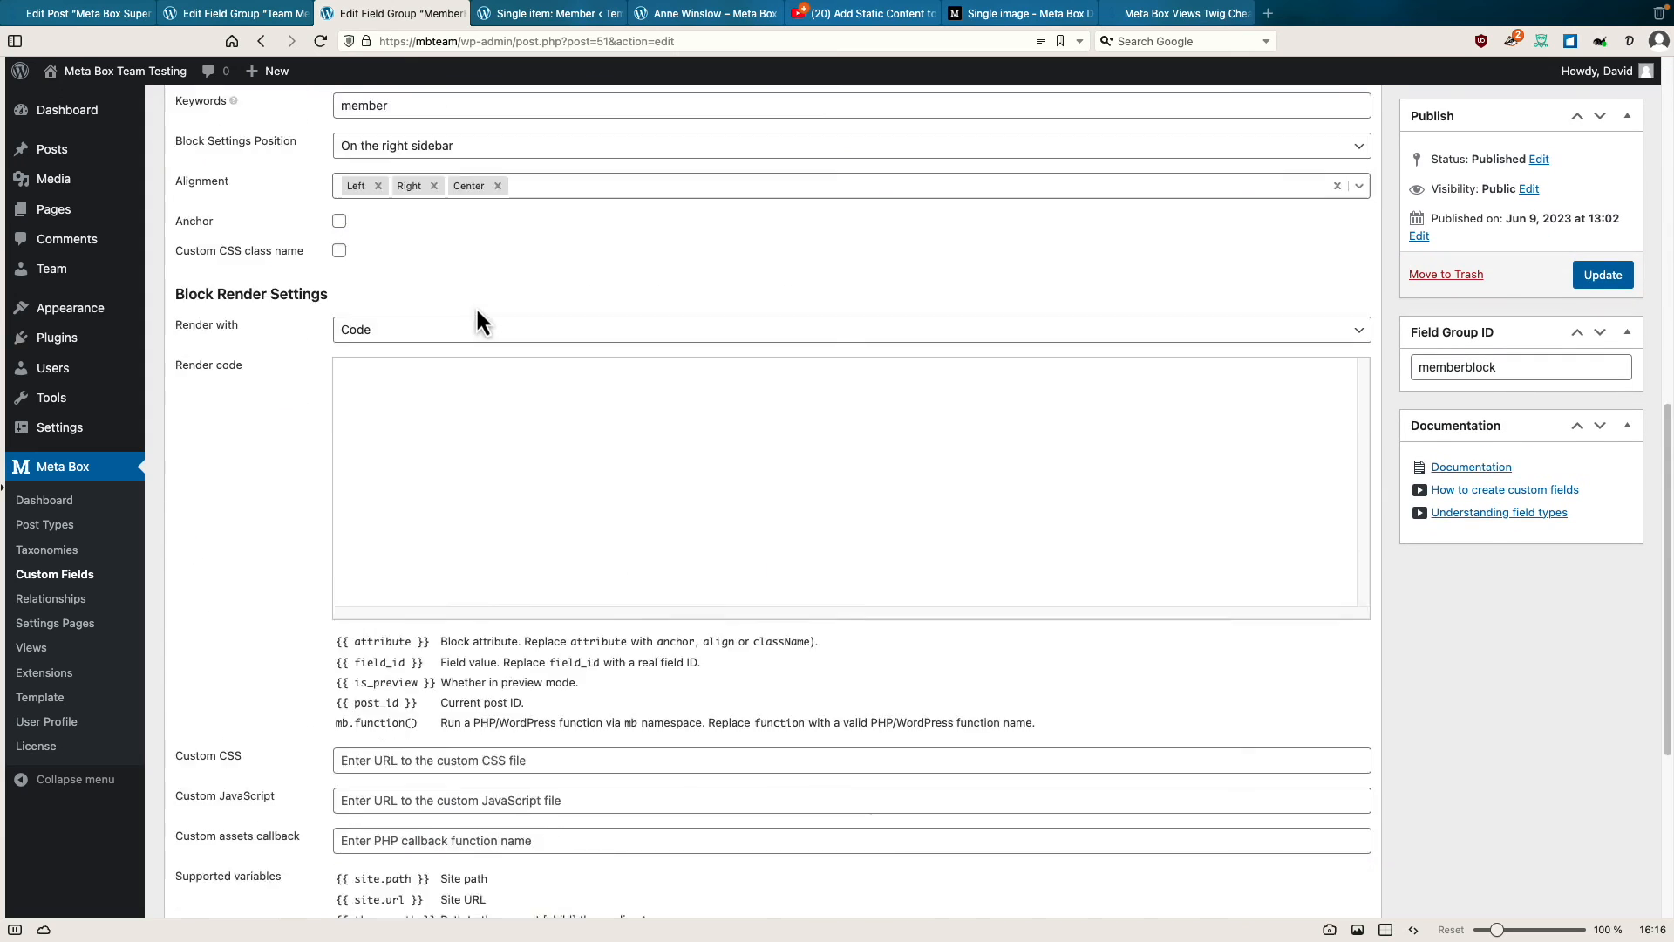
click(480, 309)
key(ctrl+v)
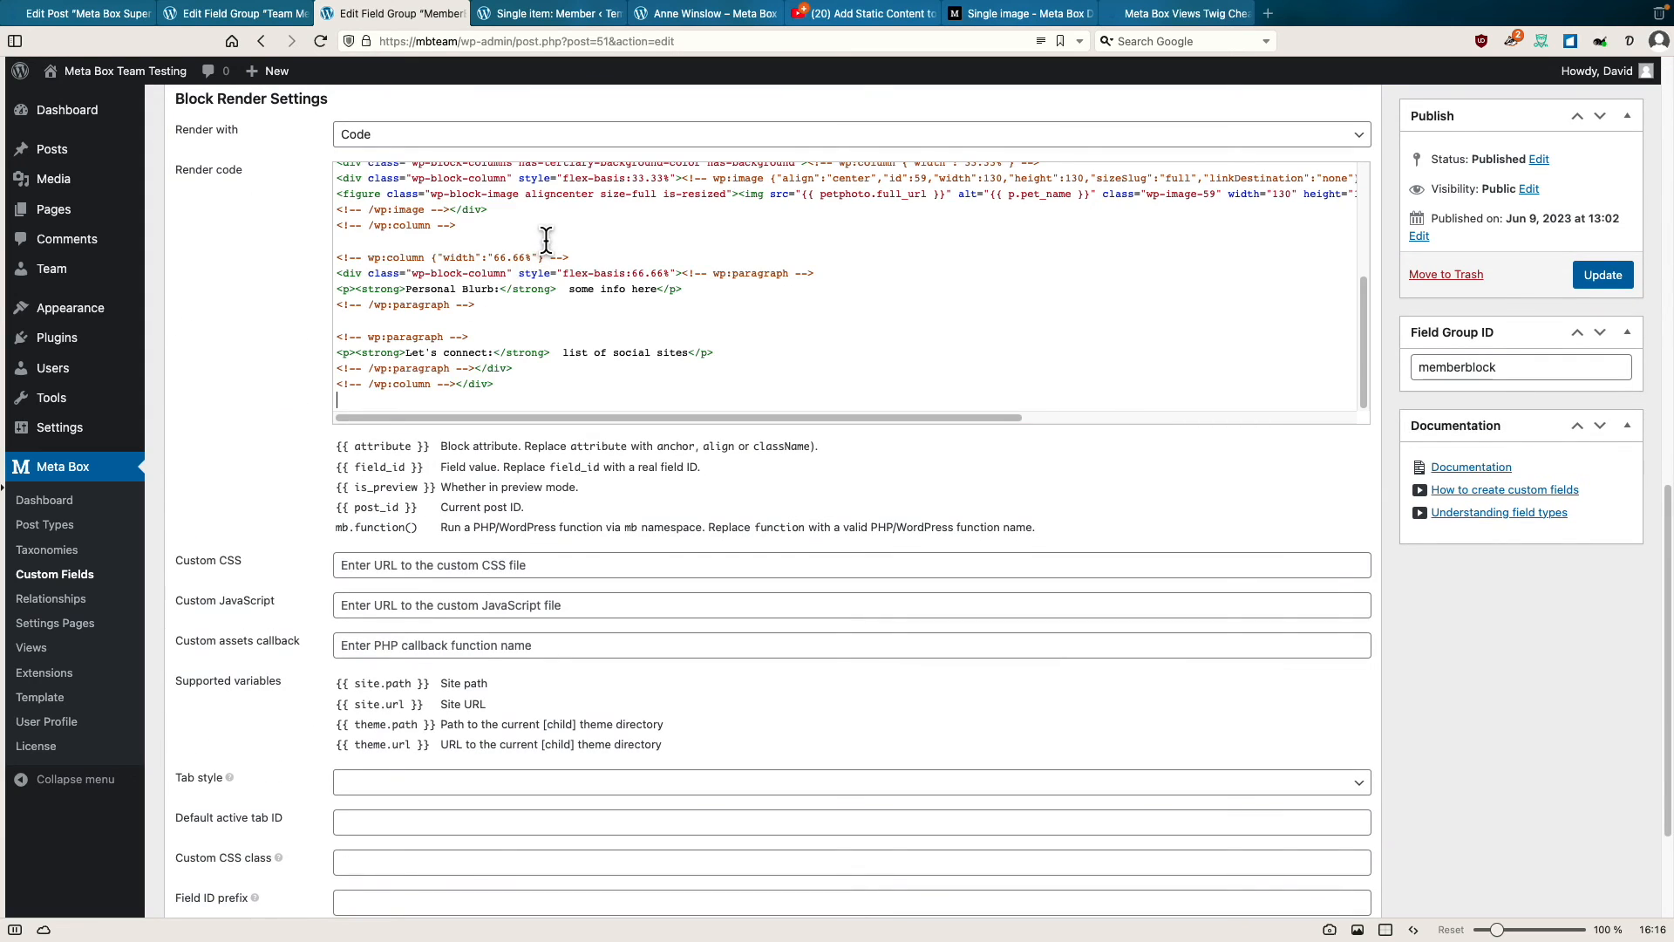
scroll(543, 253, up, 4)
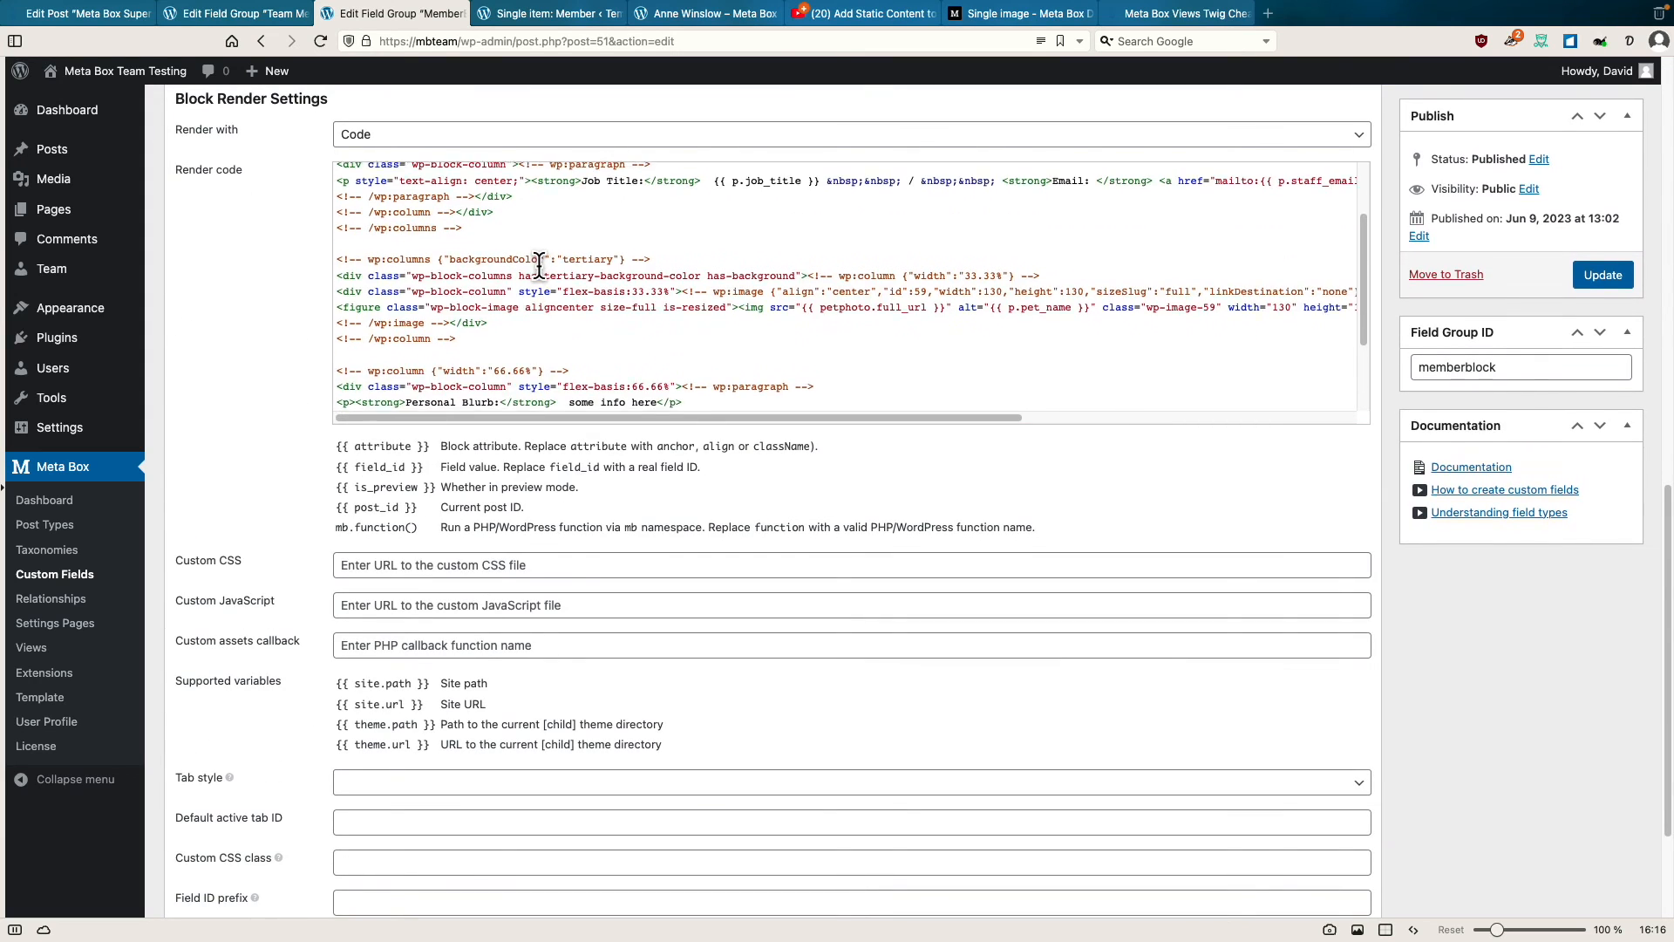
scroll(543, 261, up, 3)
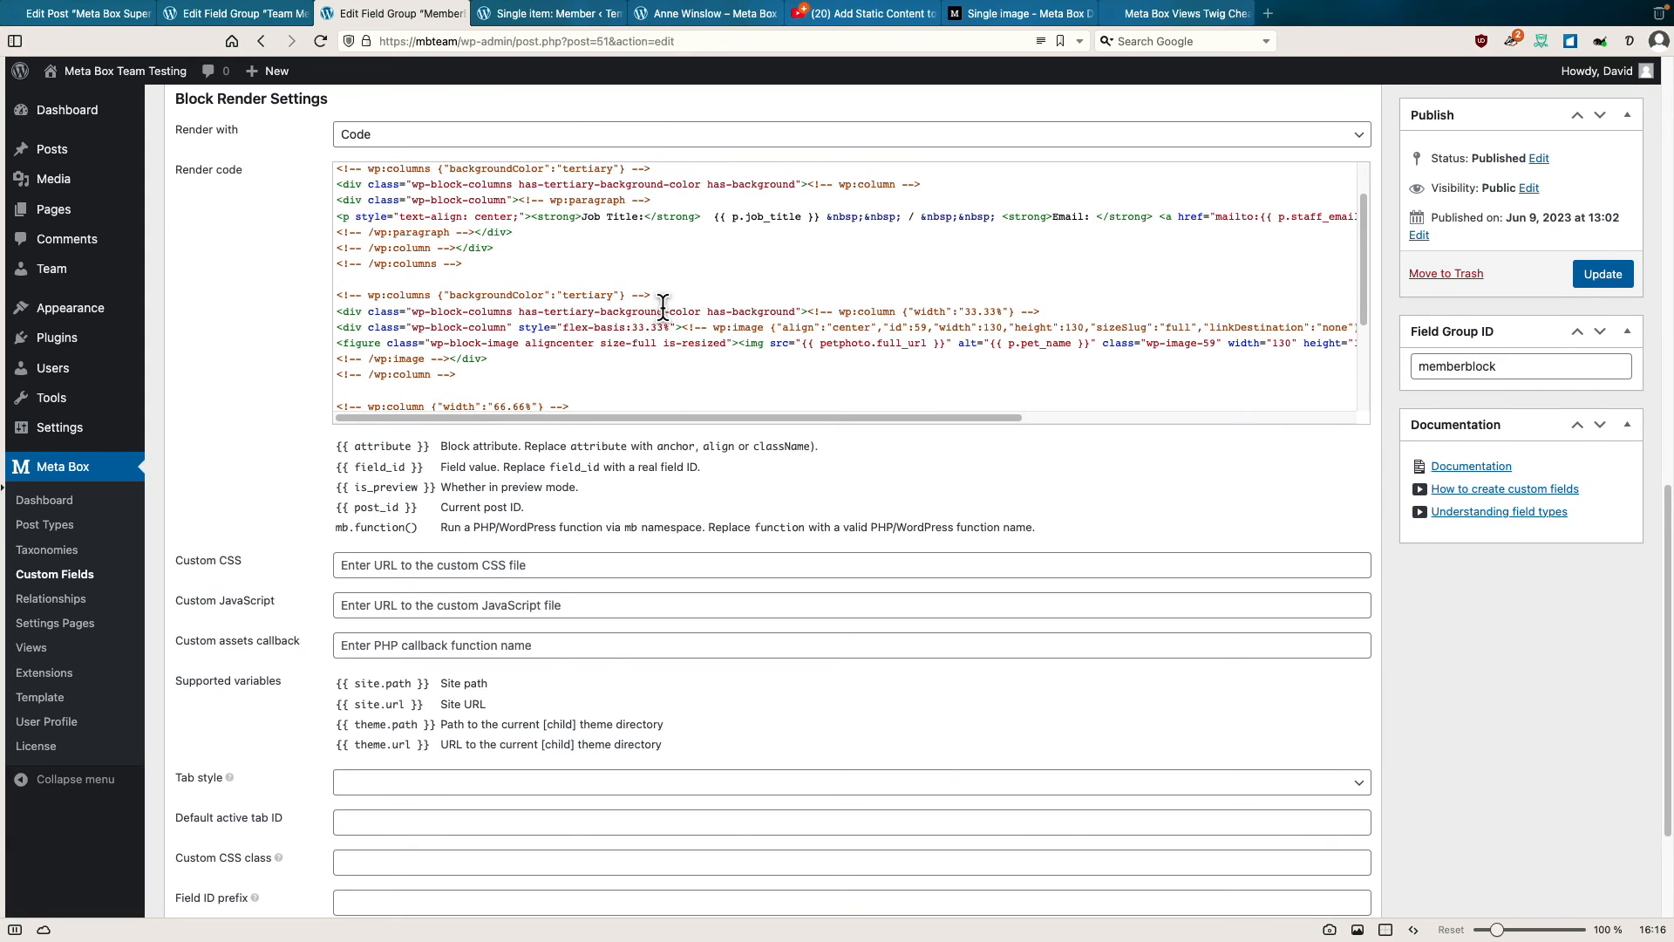
scroll(689, 322, up, 2)
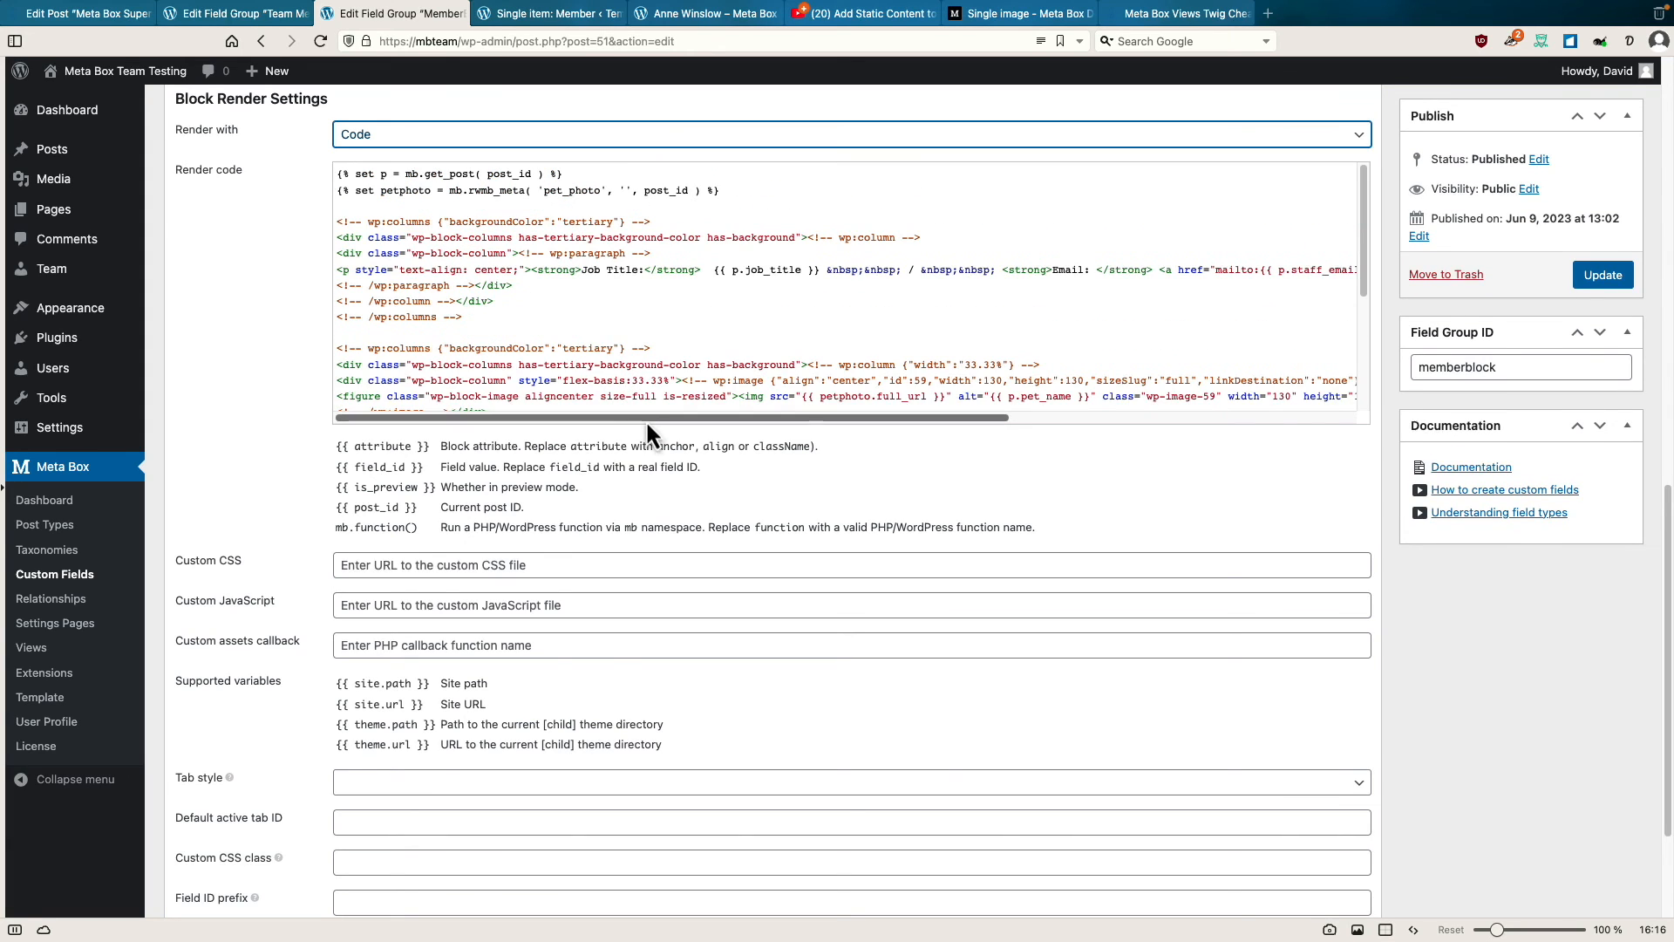
click(741, 394)
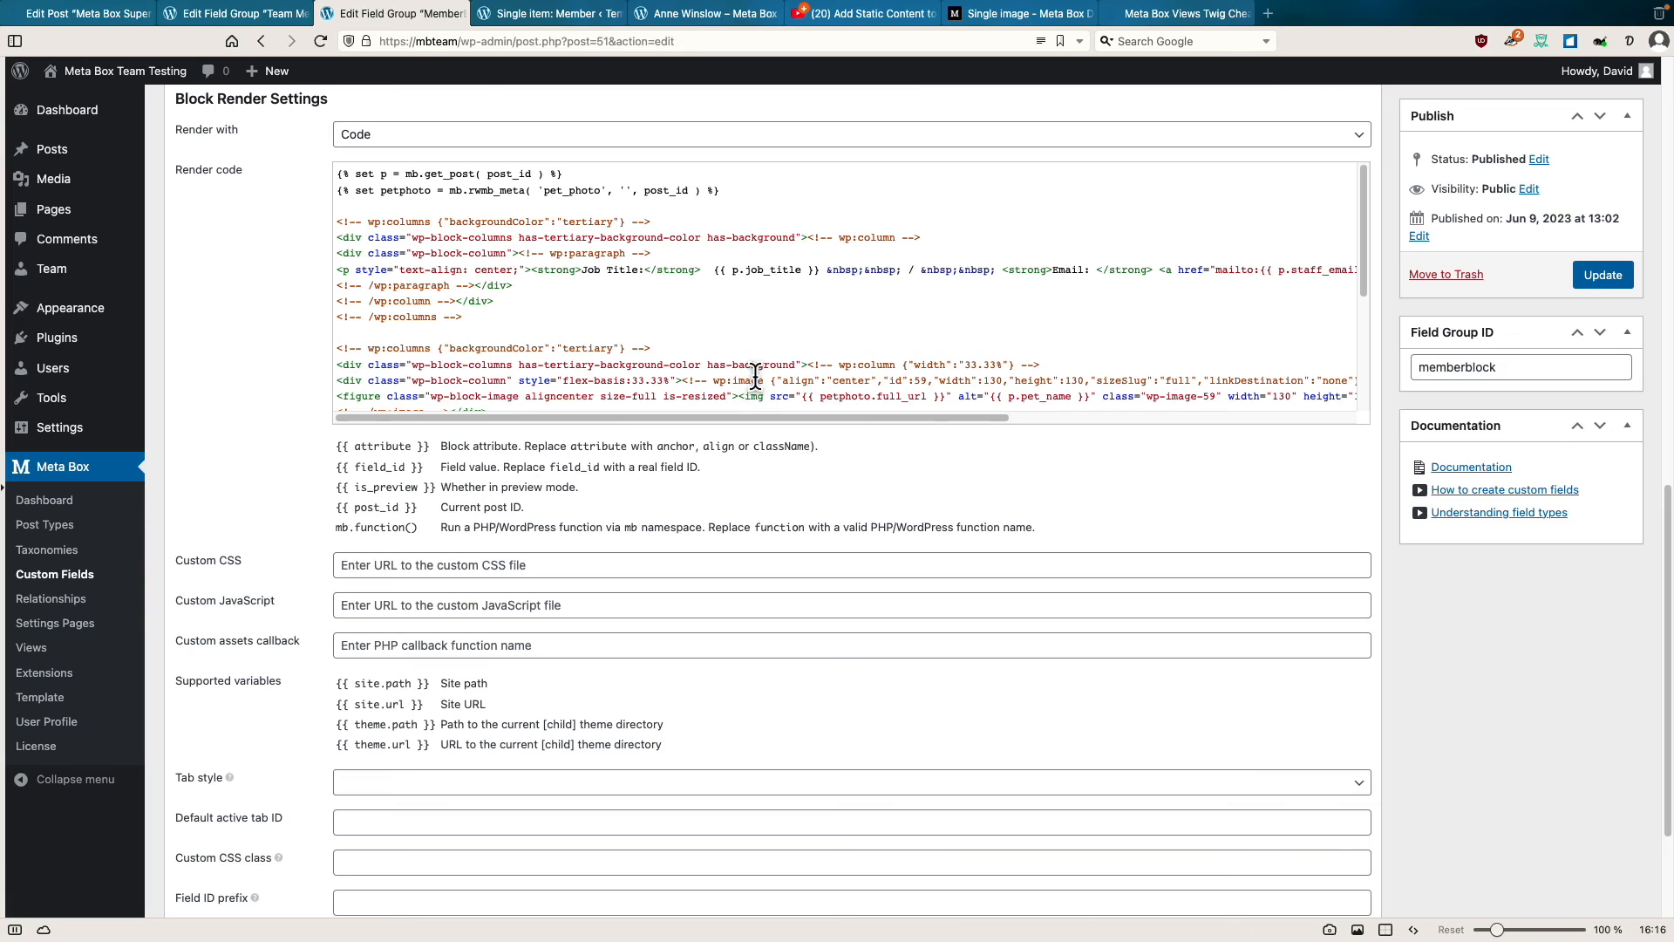
key(Return)
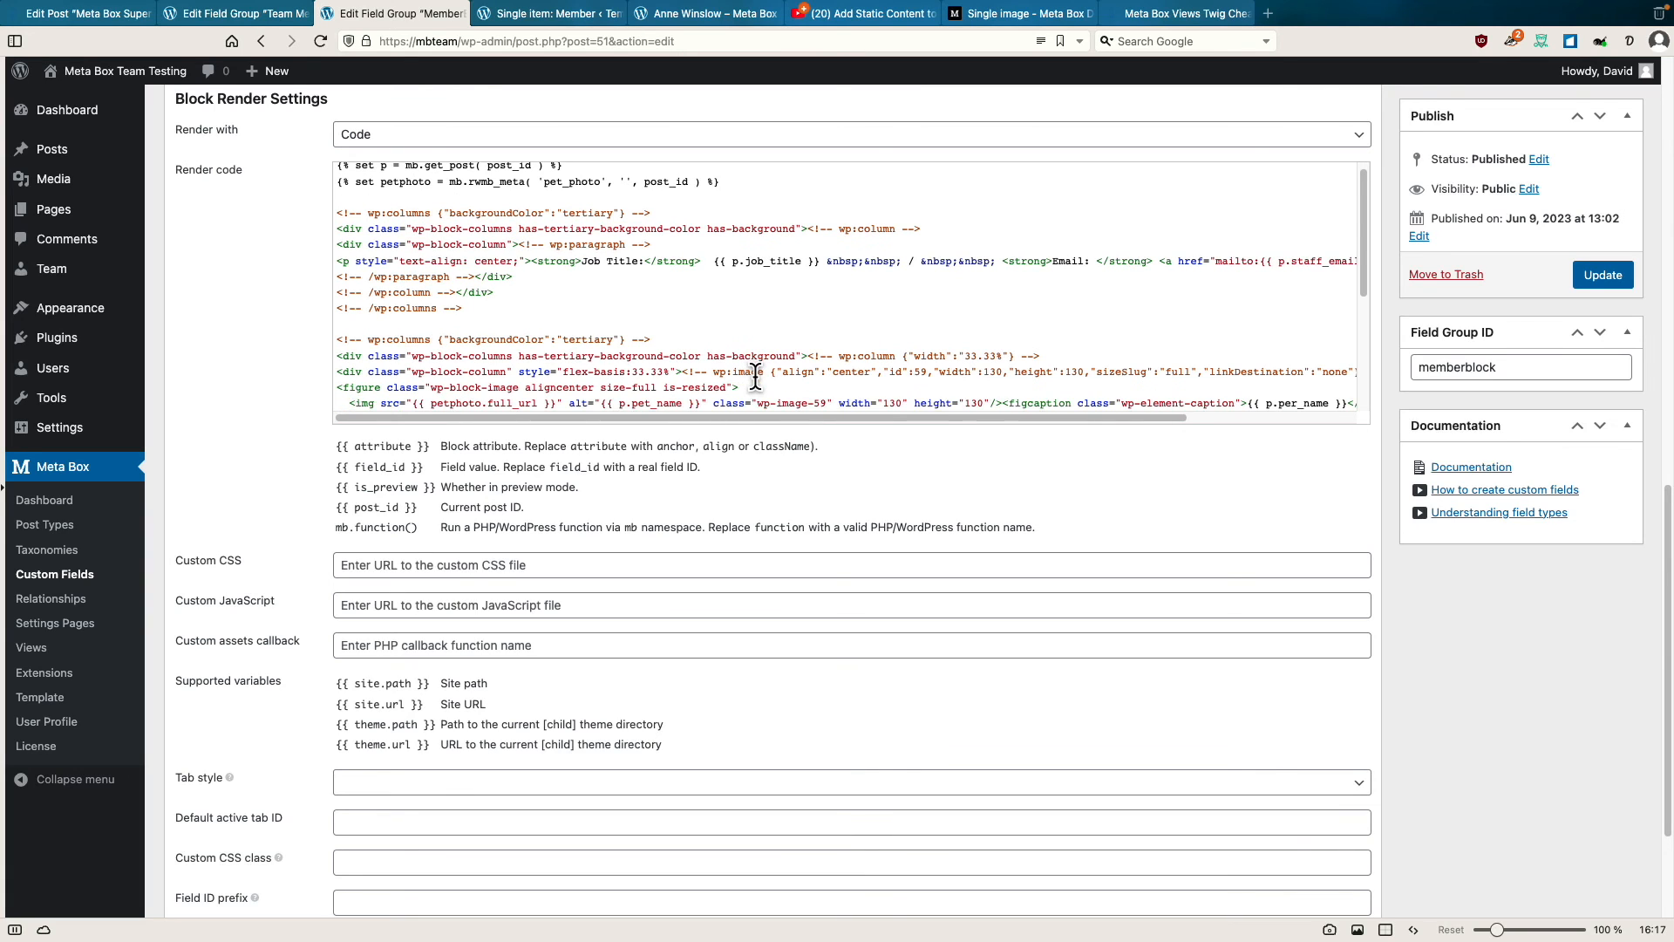
Put the figcaption element on its own indented line and the closing figure tag unindented on the line below it.
scroll(787, 375, up, 1)
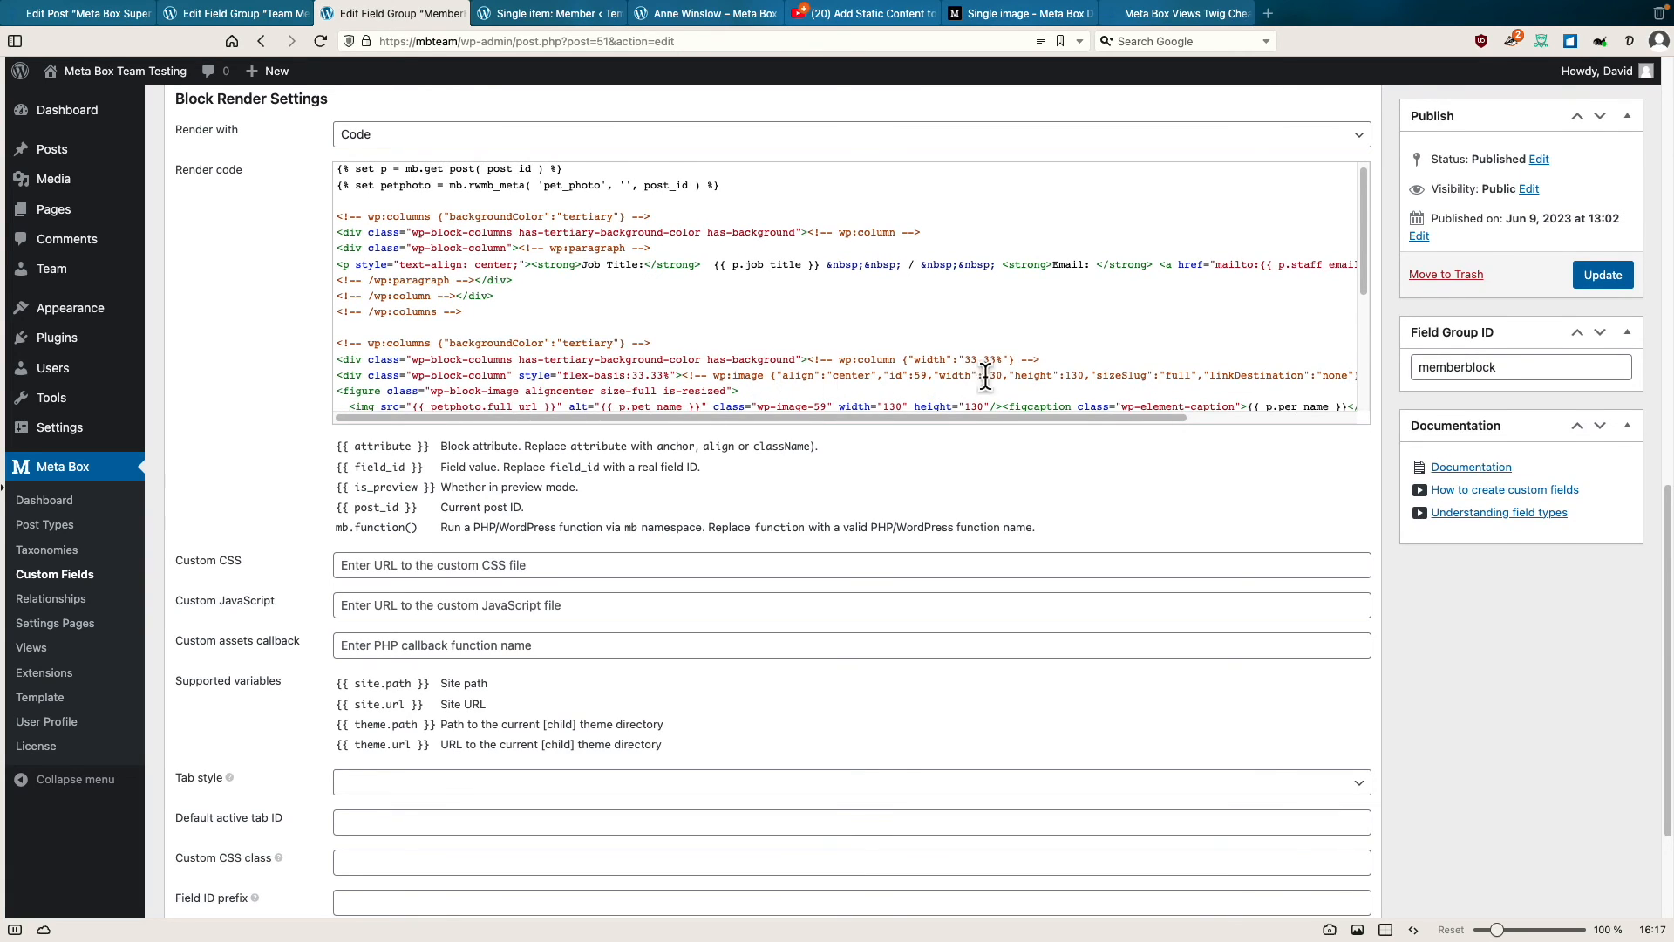
click(1002, 406)
key(Return)
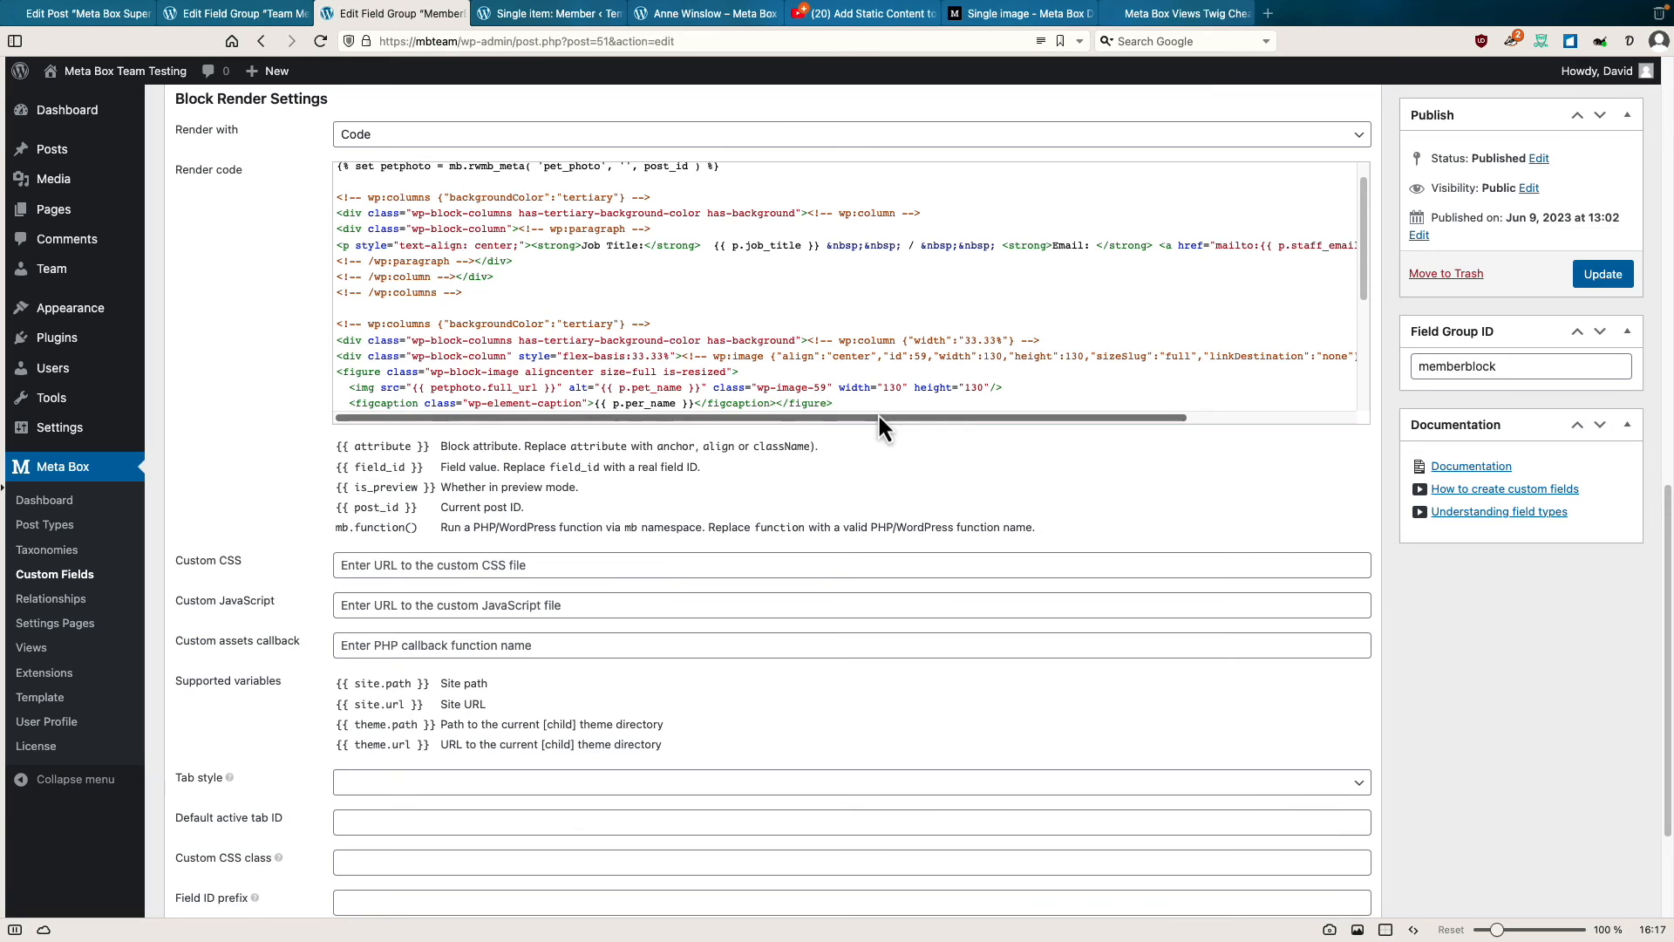
click(777, 404)
key(Return)
key(BackSpace)
key(BackSpace)
Correct the figcaption's variable in the MemberBlock render code to p.pet_name.
click(646, 387)
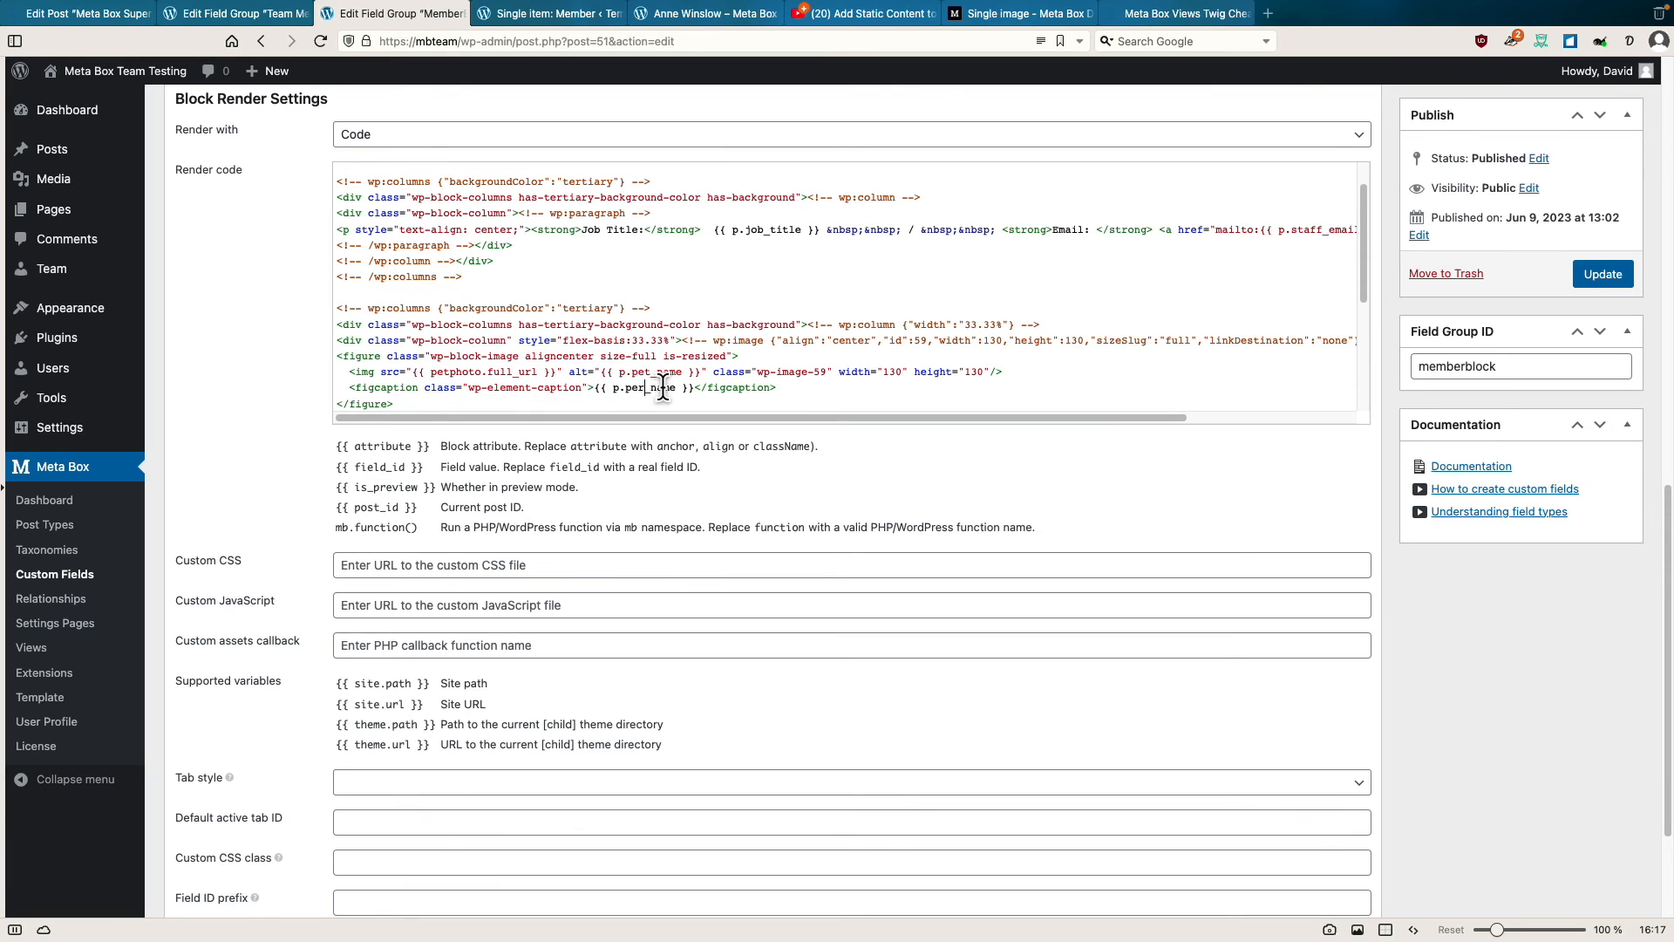
key(BackSpace)
text(t)
Update the MemberBlock field group and reload the member's front-end page to check the pet name caption.
click(1602, 274)
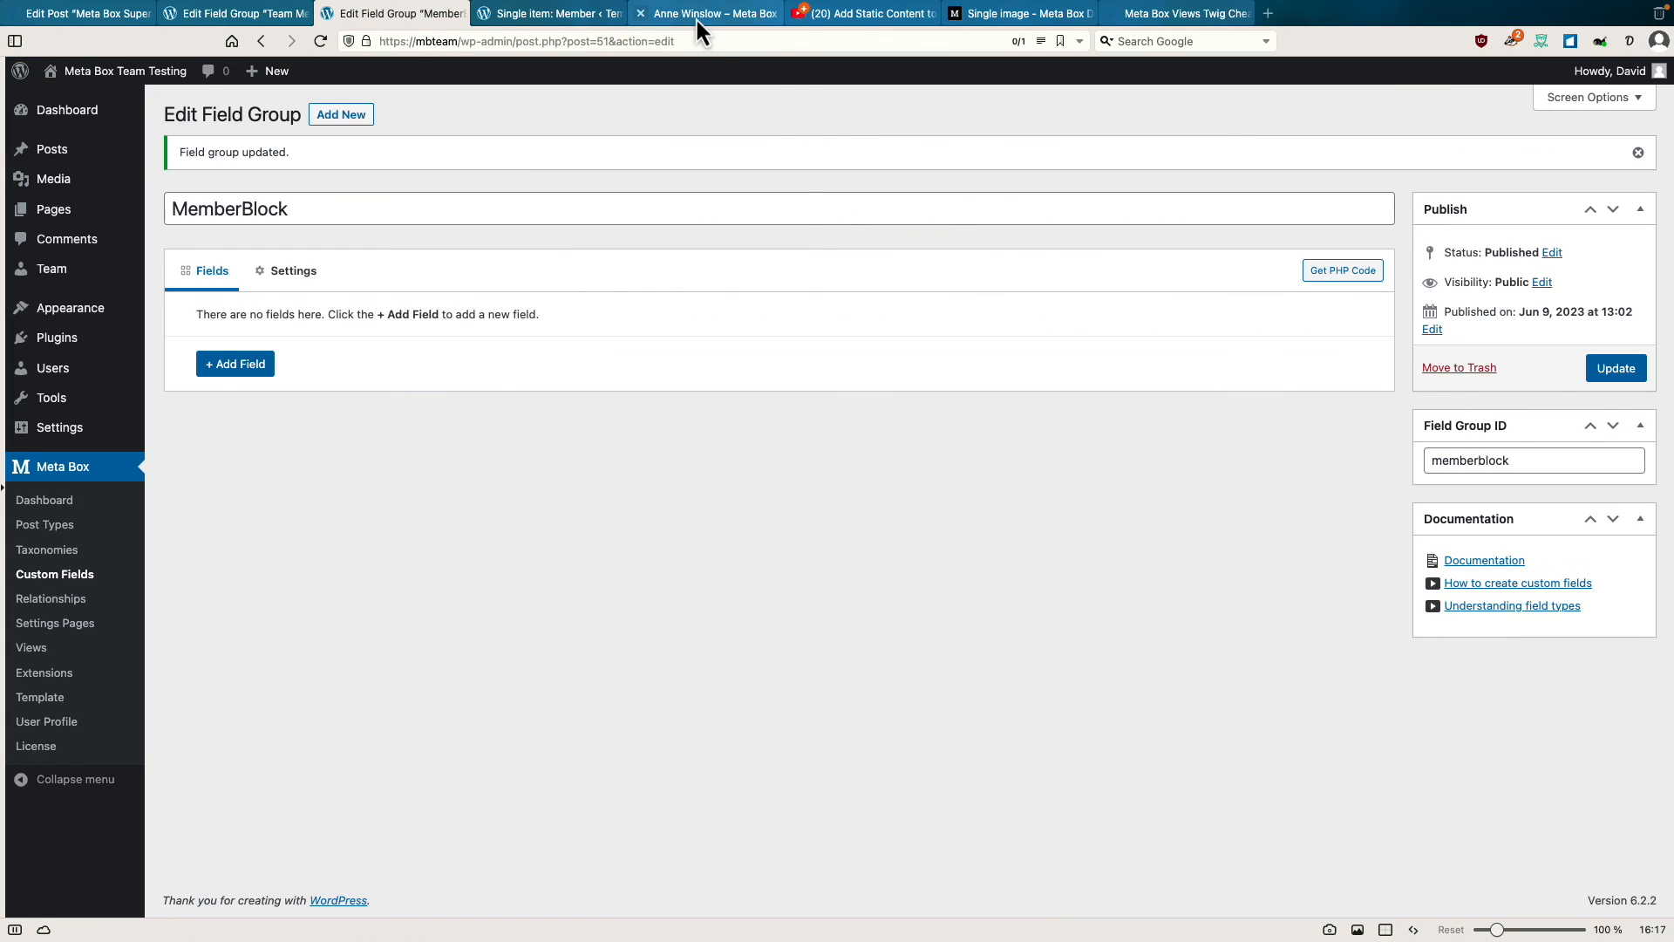
click(694, 17)
click(320, 42)
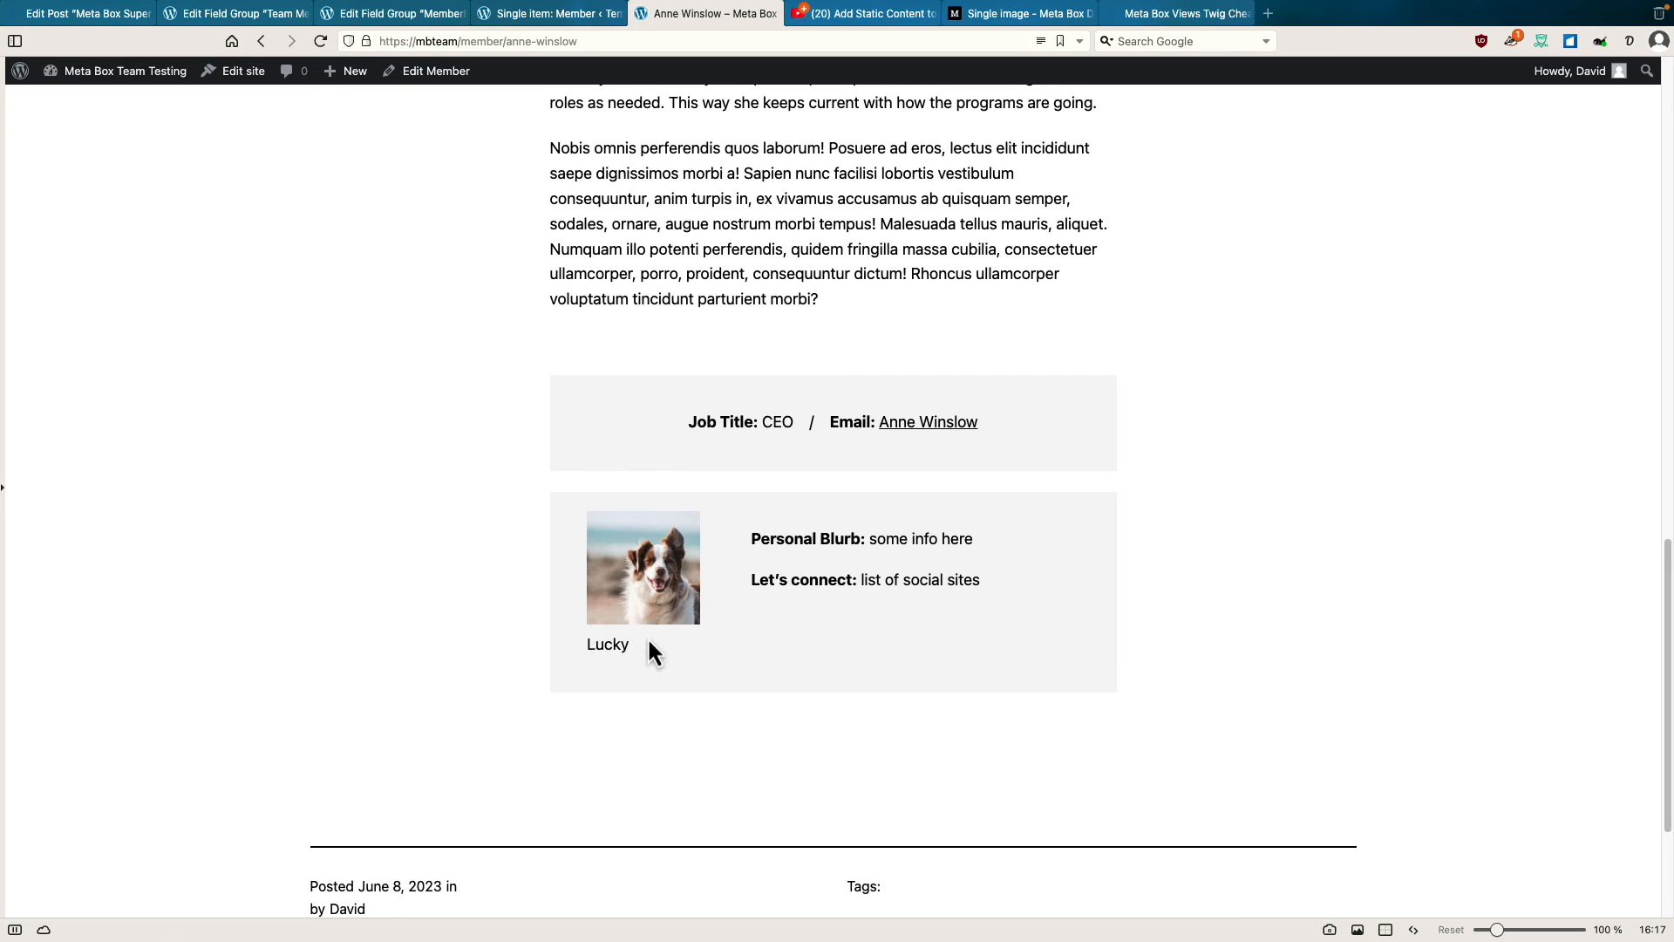
mouse_move(520, 23)
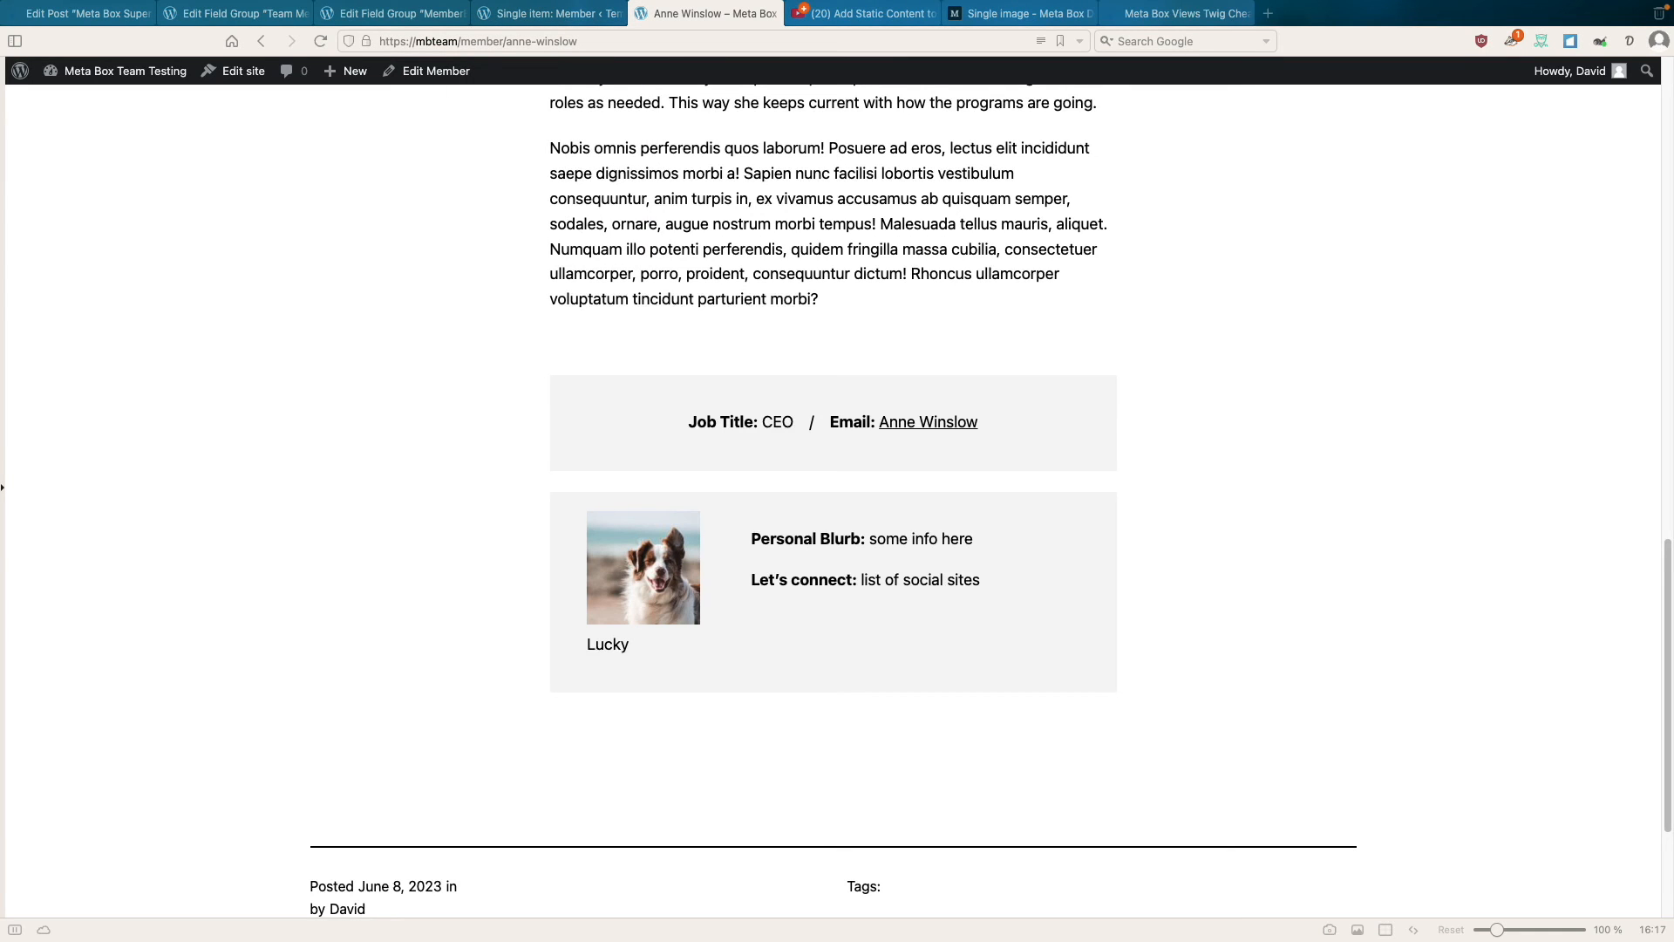
Return to the MemberBlock render code and add style="text-align: center;" to the pet photo's figure tag.
click(362, 18)
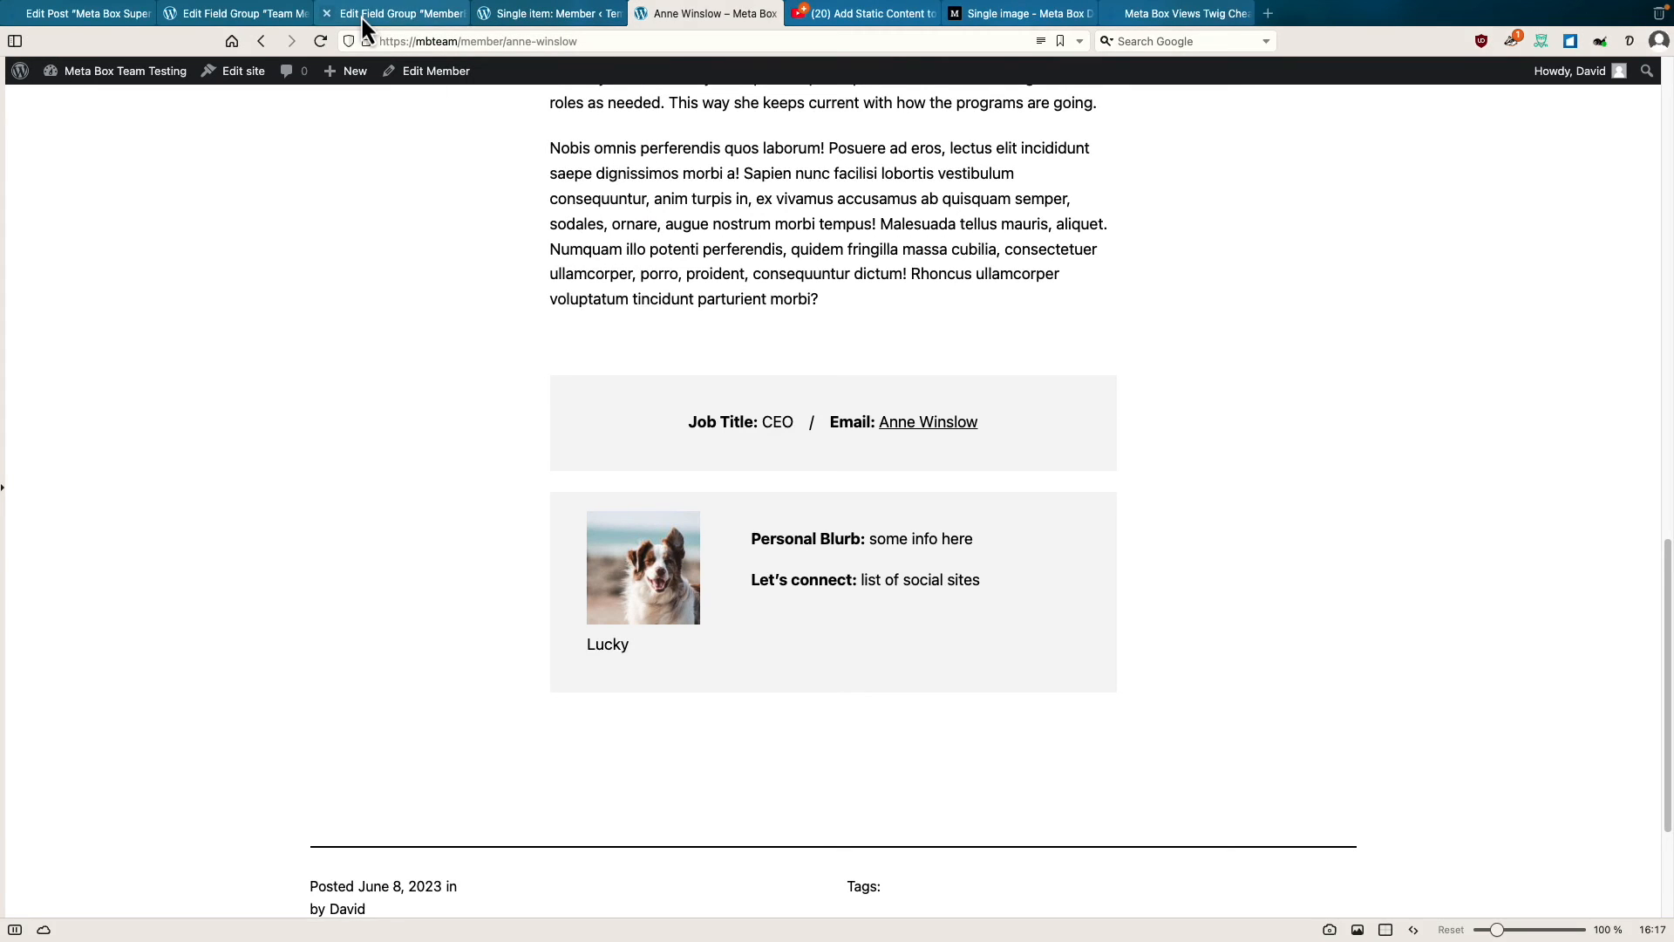
click(363, 18)
click(294, 271)
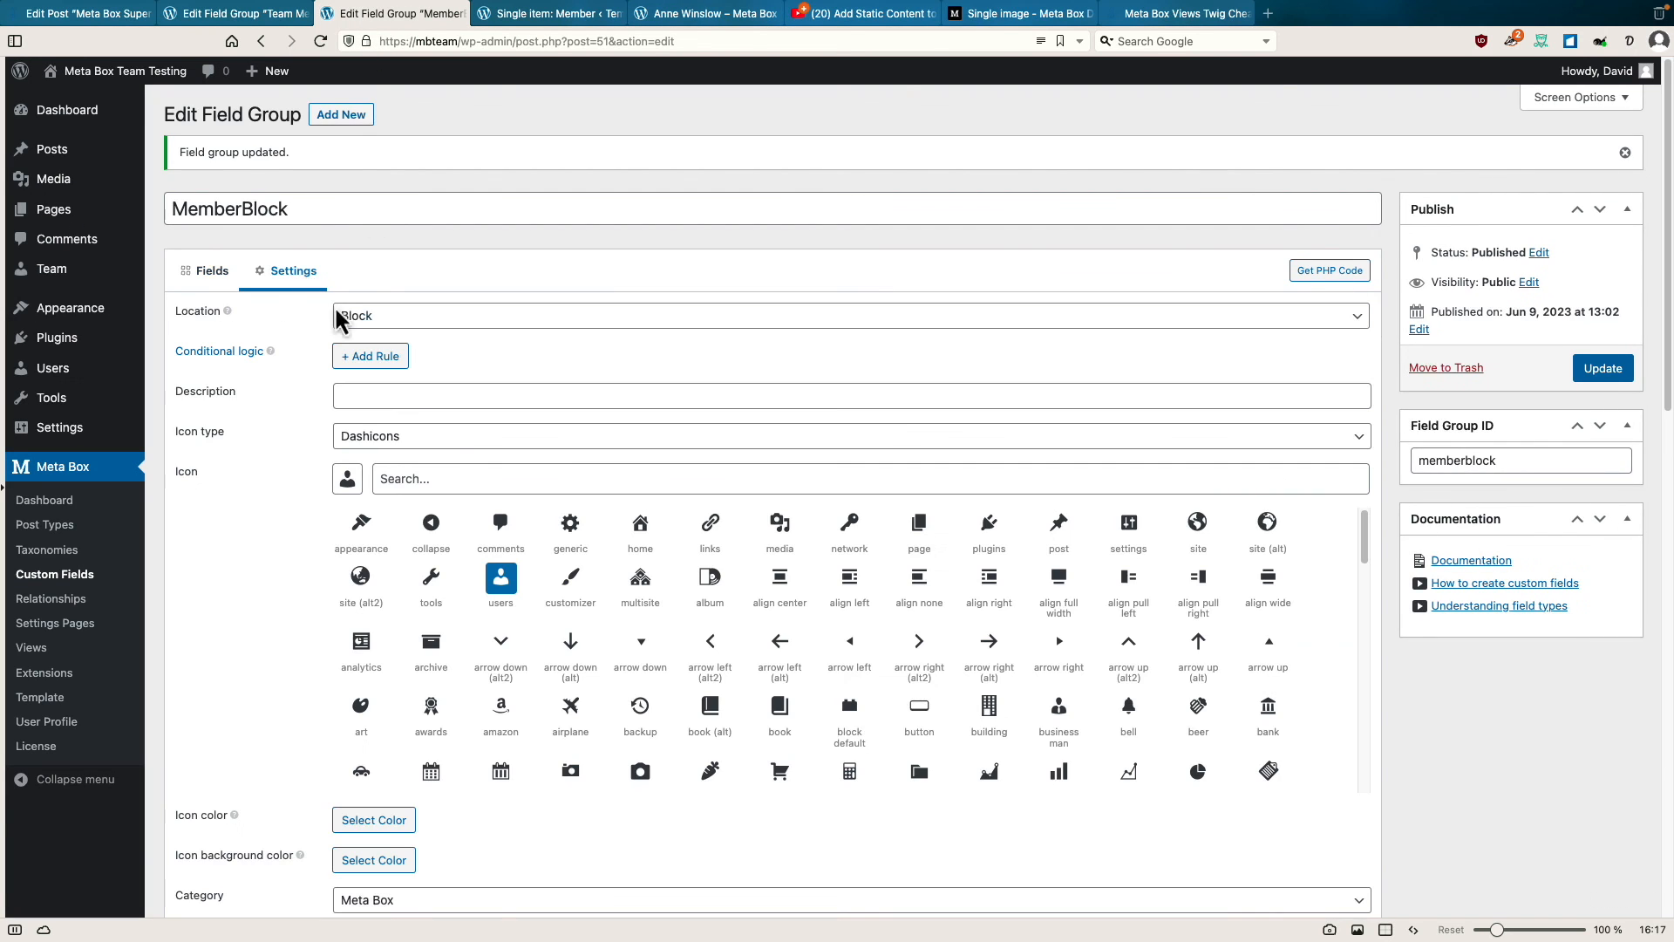
scroll(441, 449, down, 8)
scroll(440, 437, down, 3)
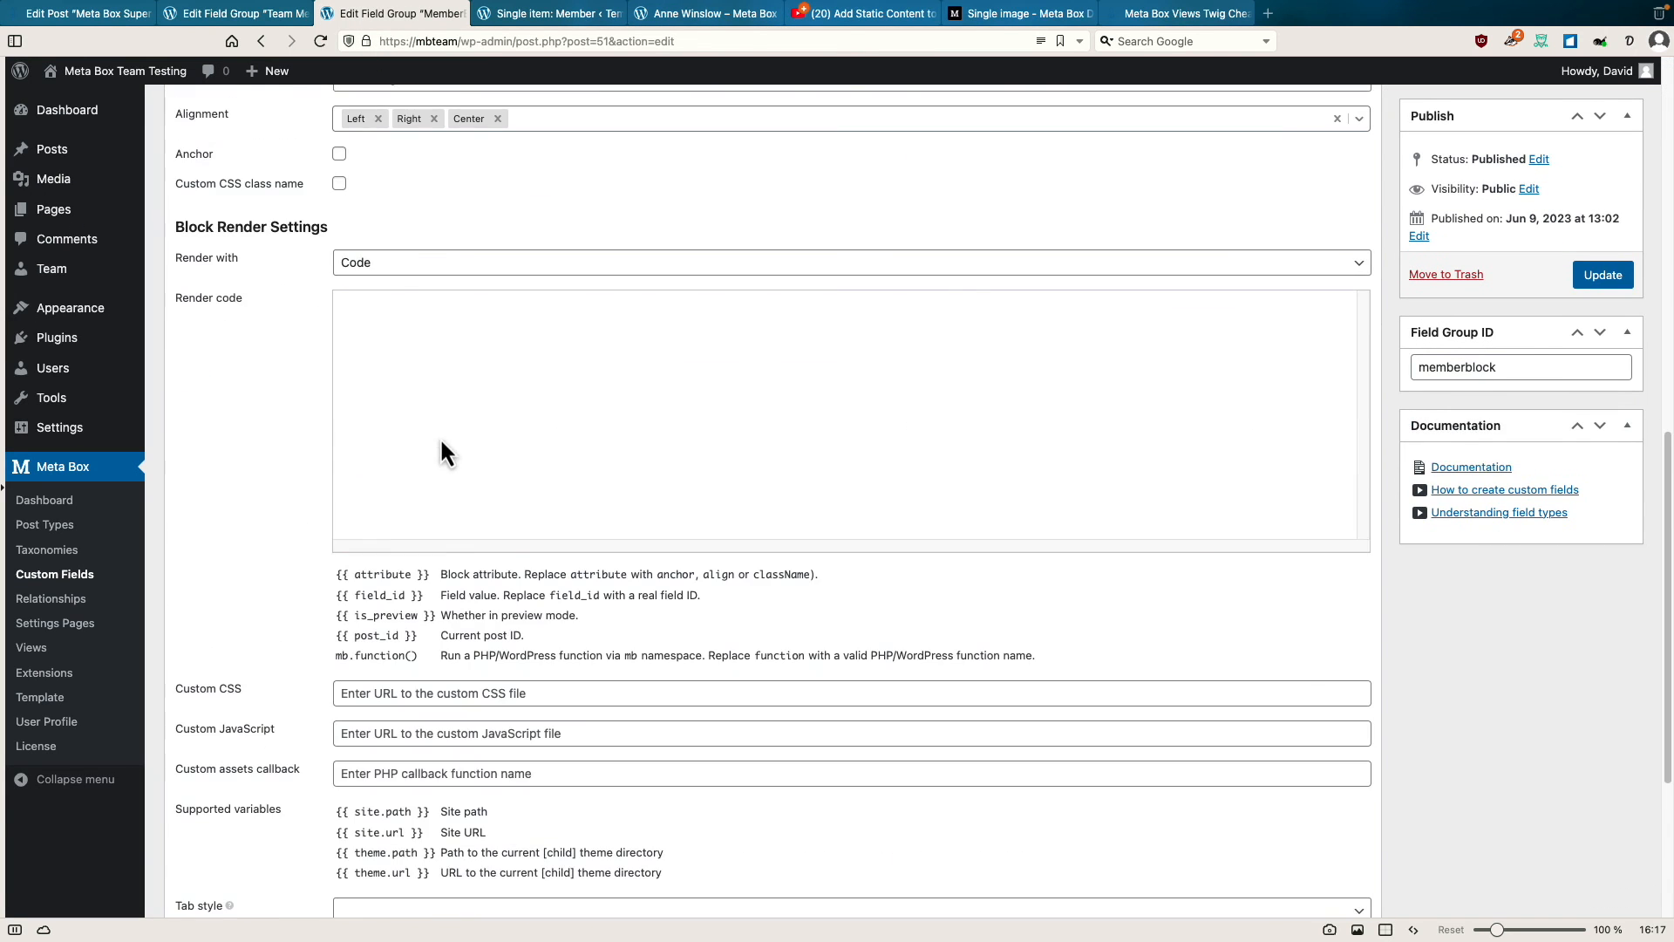
click(441, 452)
key(super+v)
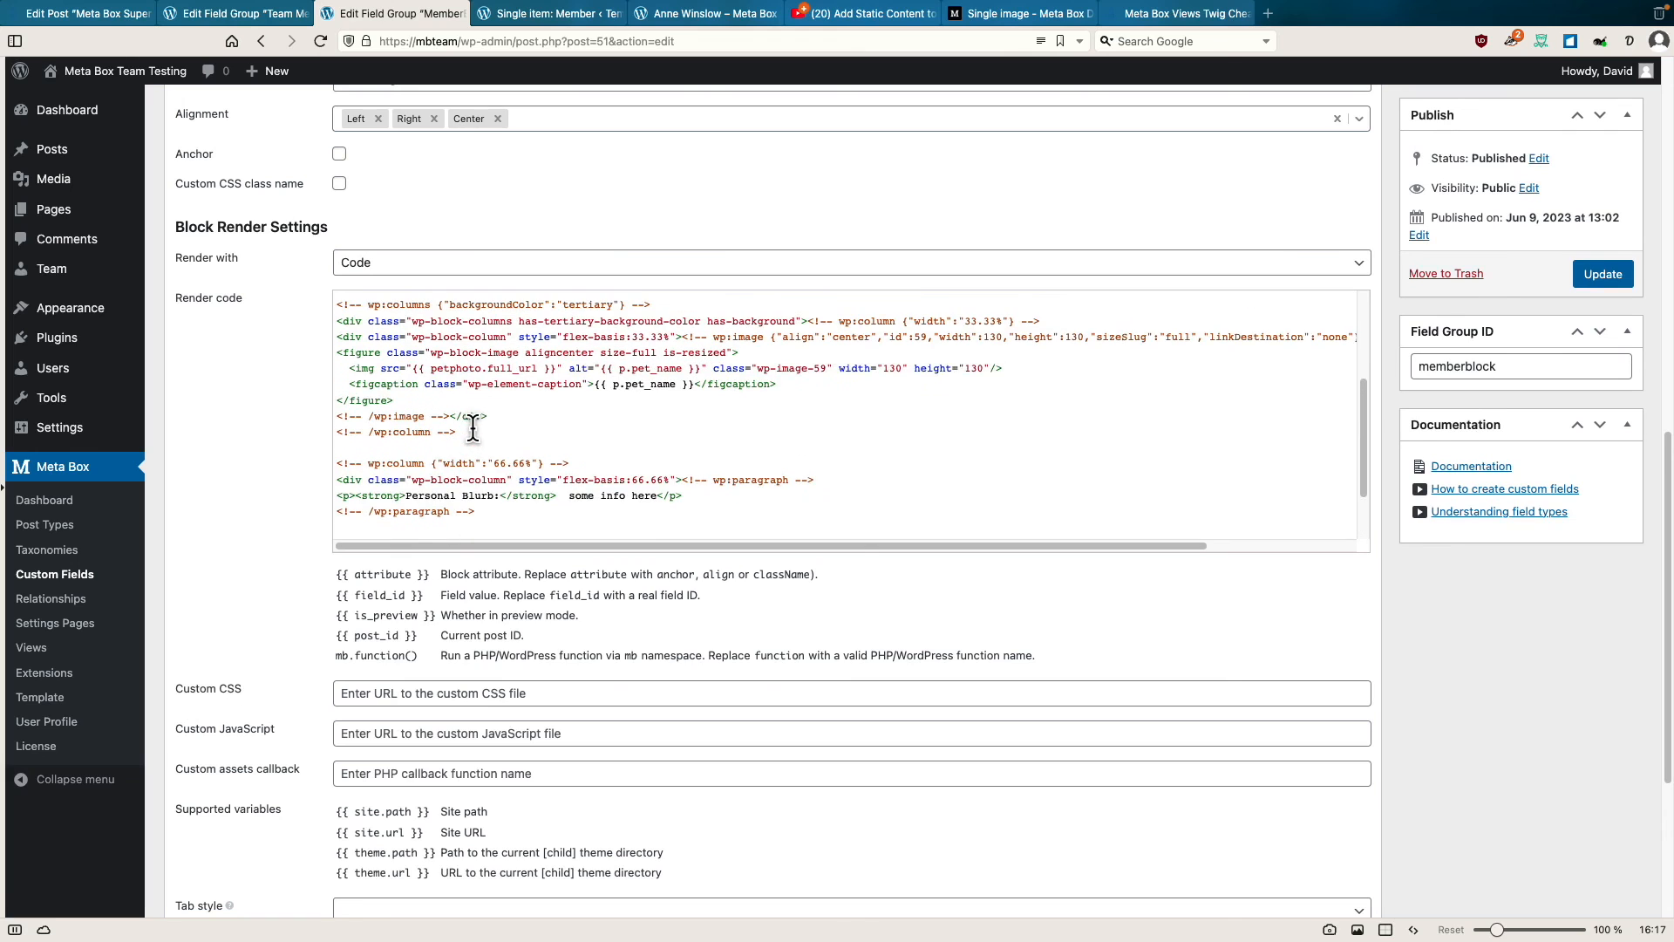
scroll(472, 429, up, 3)
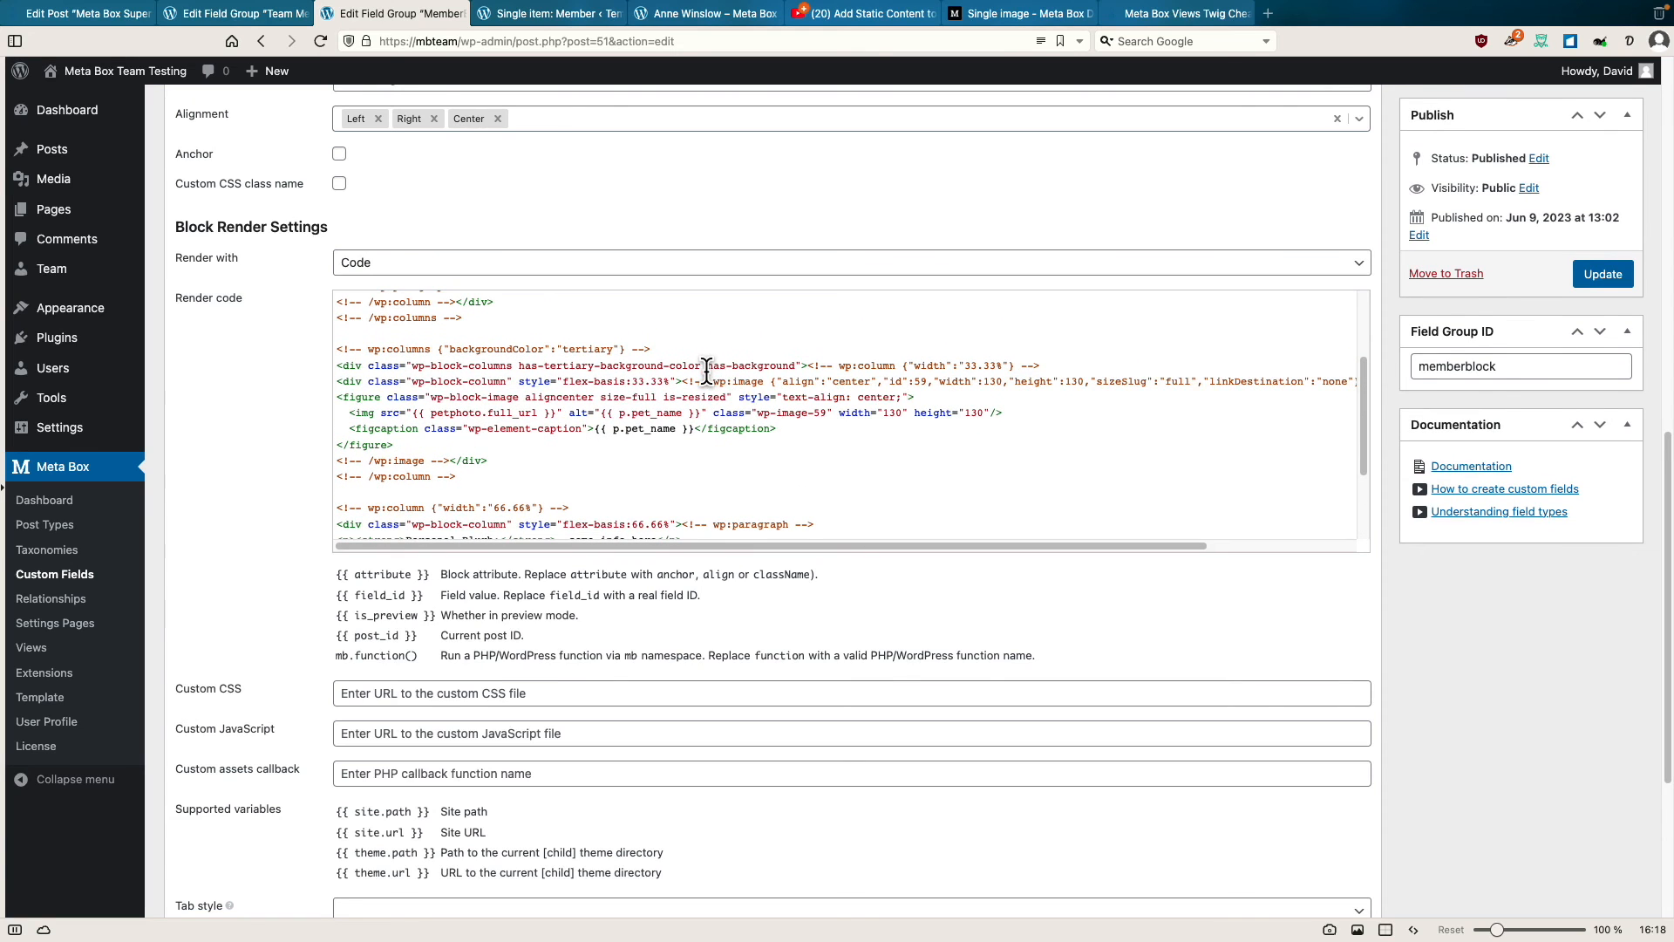
Update the MemberBlock field group and reload the member's front-end page to check the figure's centering.
click(1601, 274)
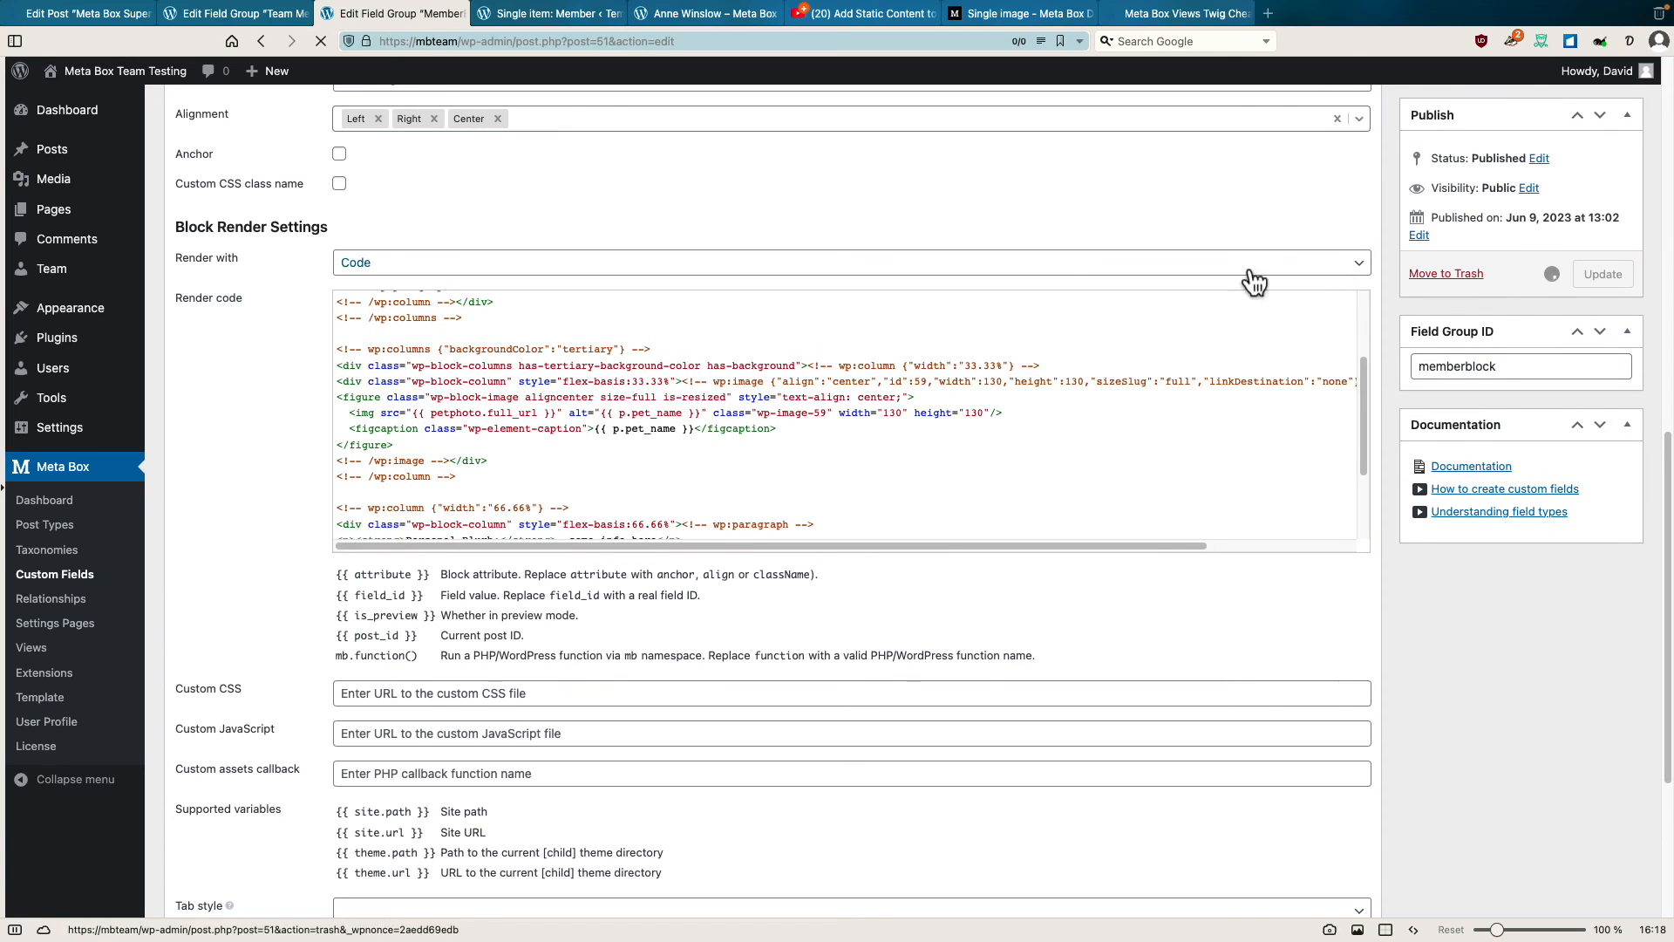
click(683, 18)
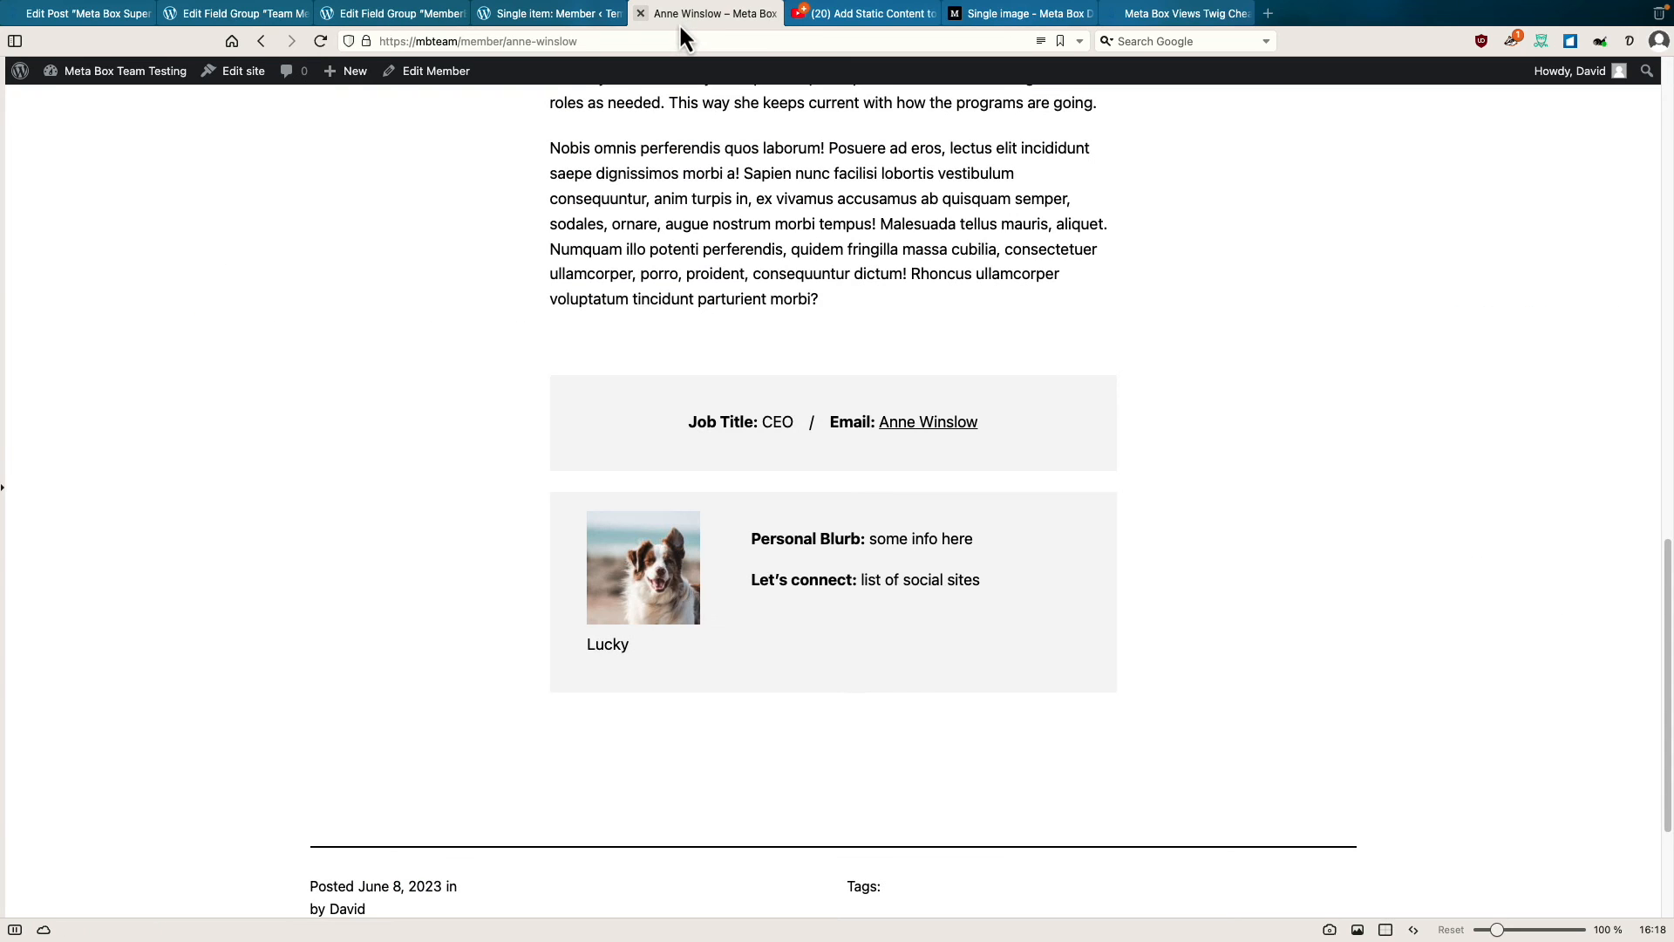
click(324, 47)
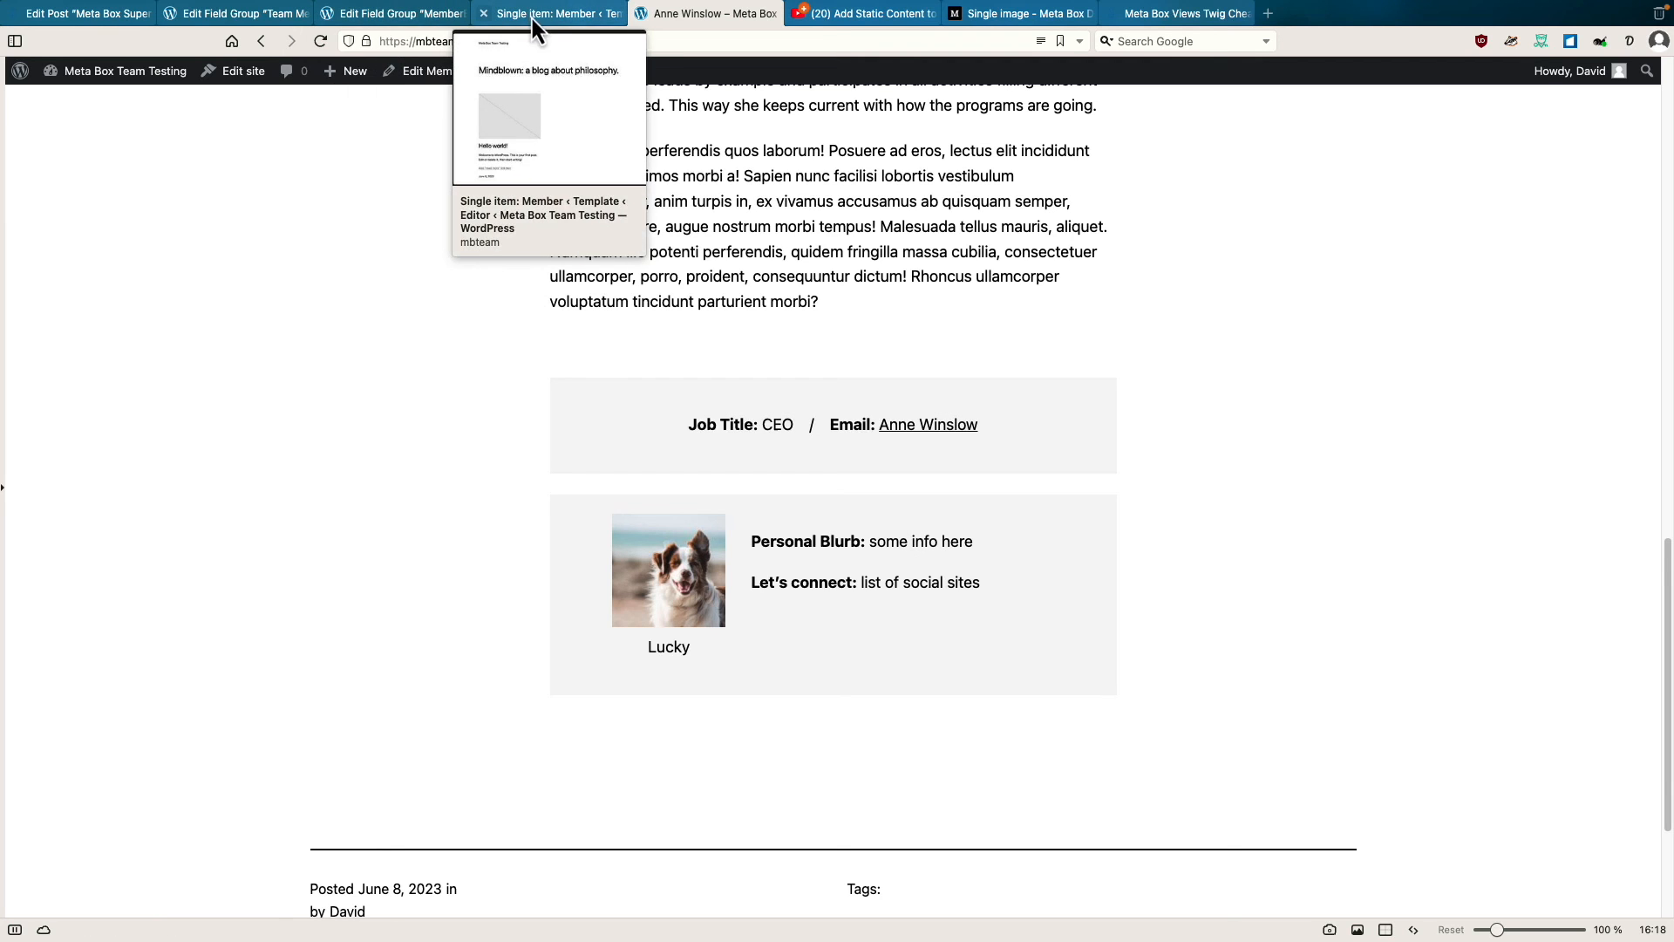
Return to the MemberBlock render code and replace the "some info here" placeholder after Personal Blurb with {{ p.personal_blurb }}.
click(399, 16)
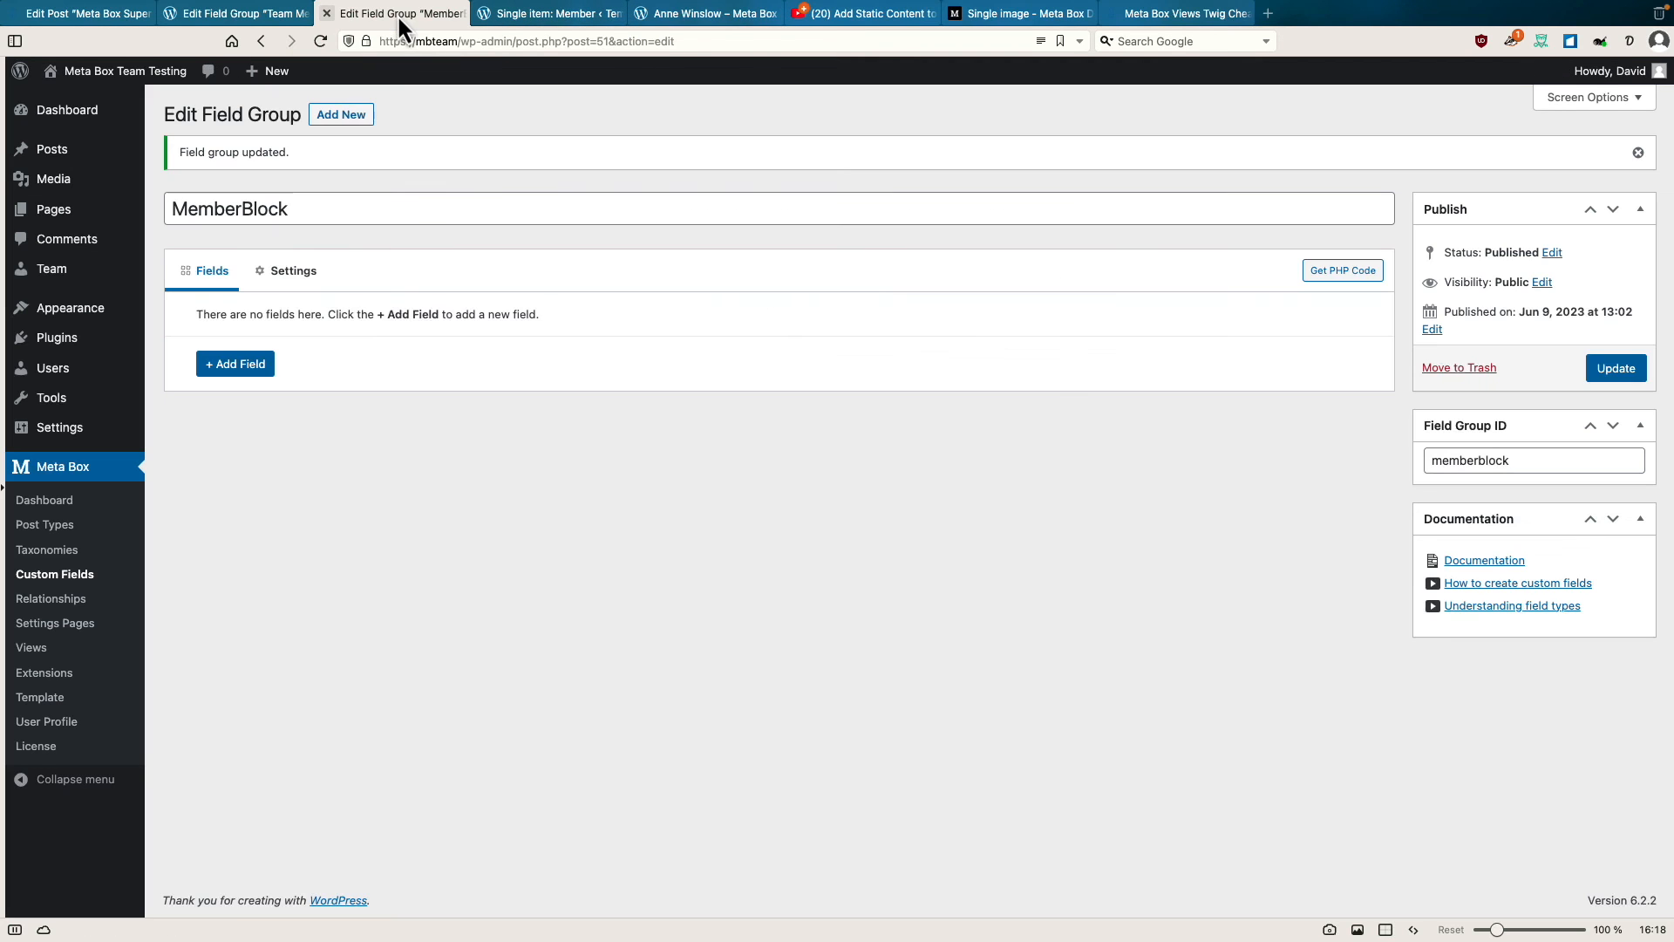
click(319, 283)
scroll(410, 299, down, 15)
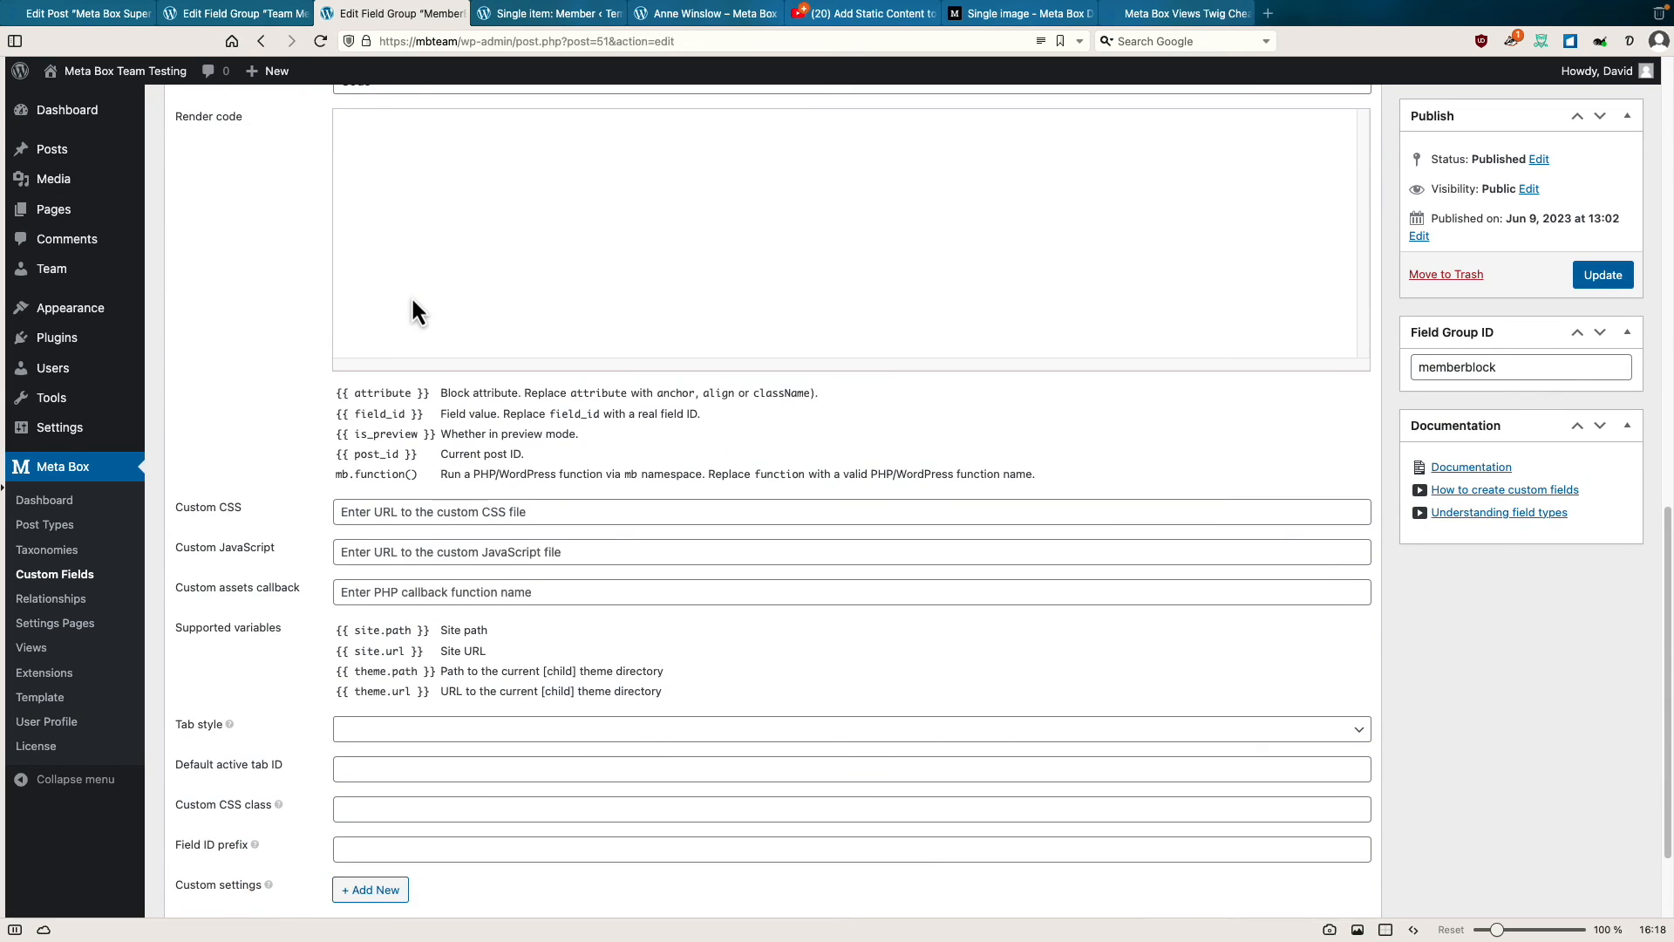
scroll(410, 299, up, 2)
click(489, 302)
key(ctrl+v)
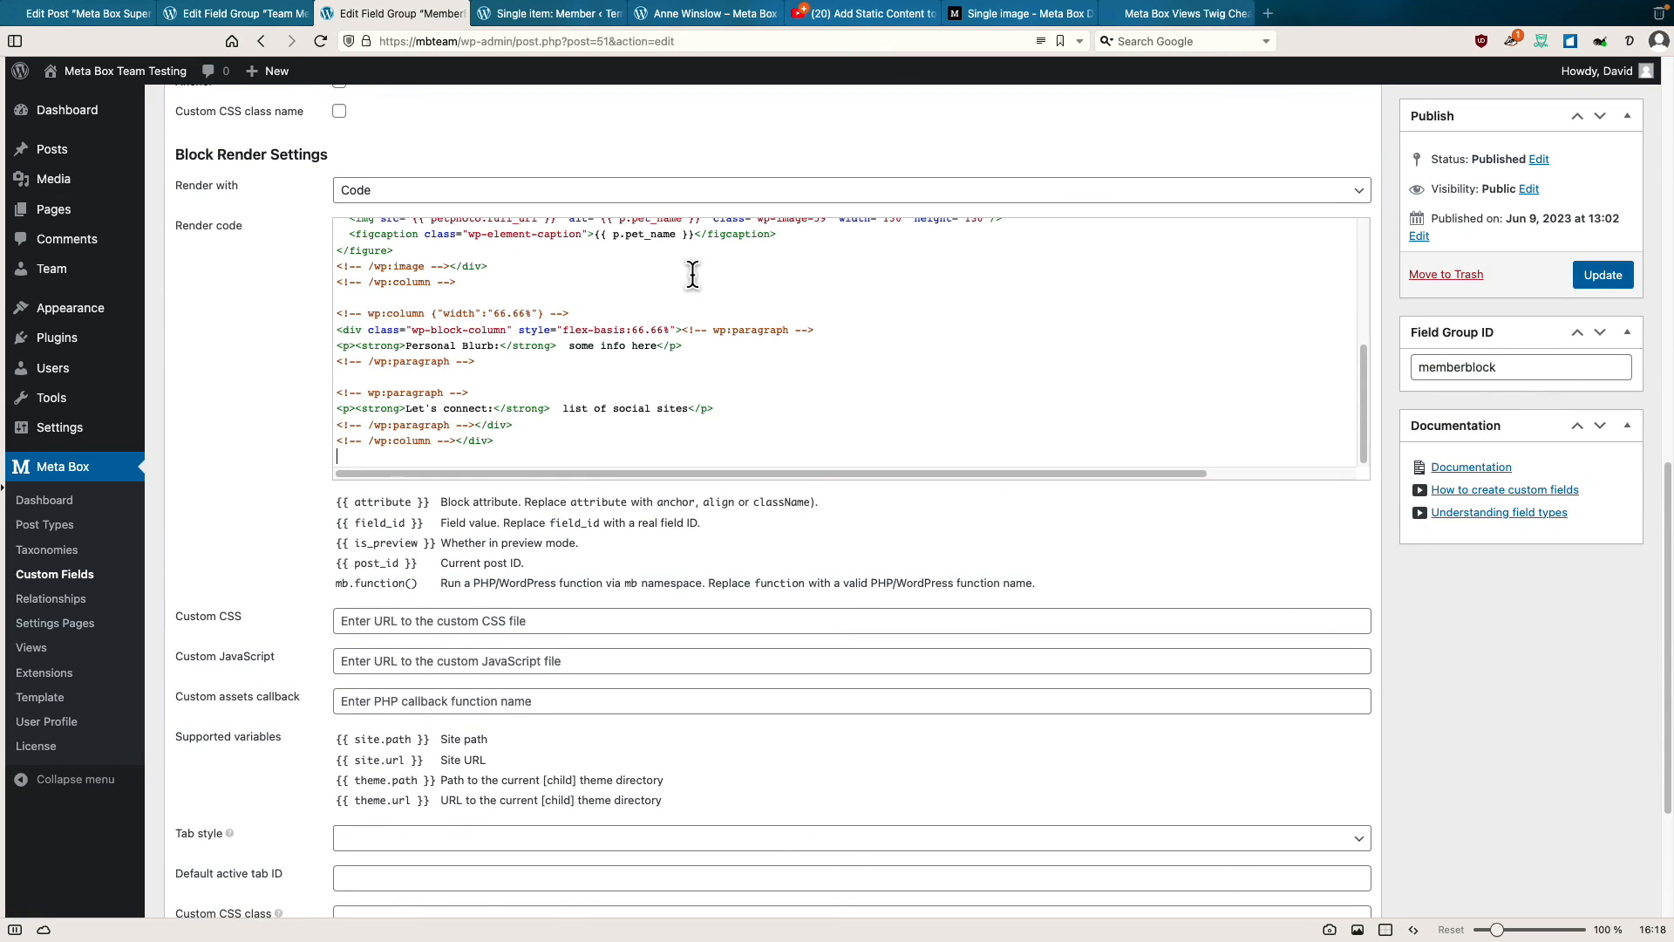
scroll(689, 275, up, 3)
scroll(687, 279, down, 3)
drag(568, 362, 662, 362)
text({{ p.personal_blurb)
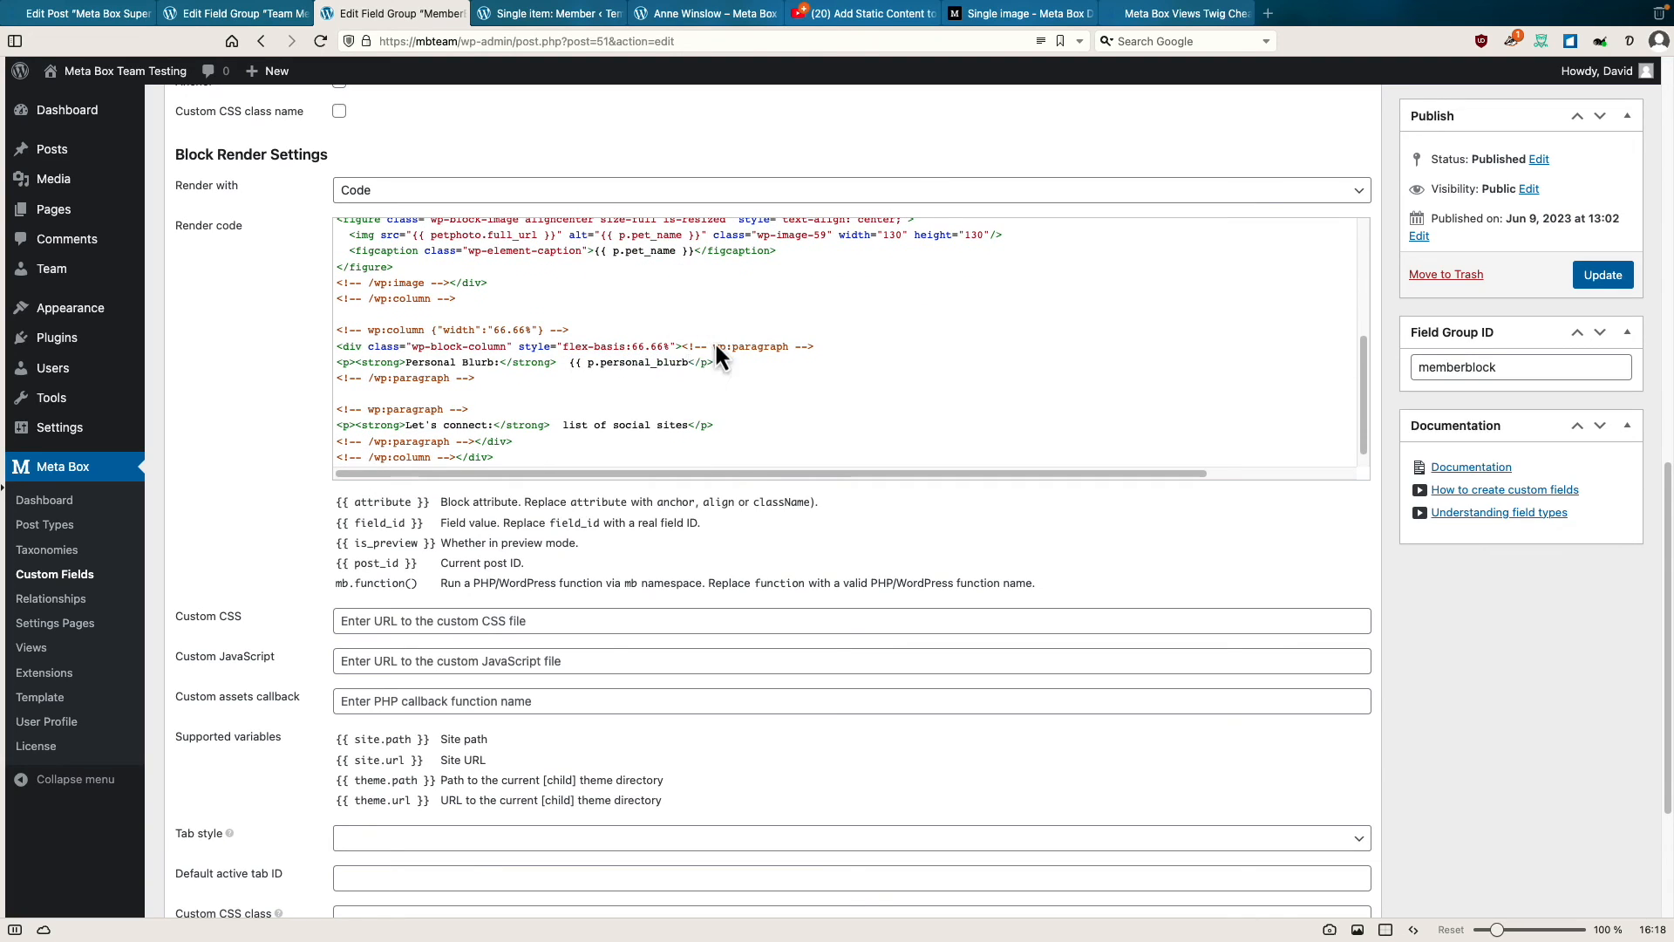
Update the MemberBlock field group and reload the member's front-end page to check the personal blurb.
click(1602, 274)
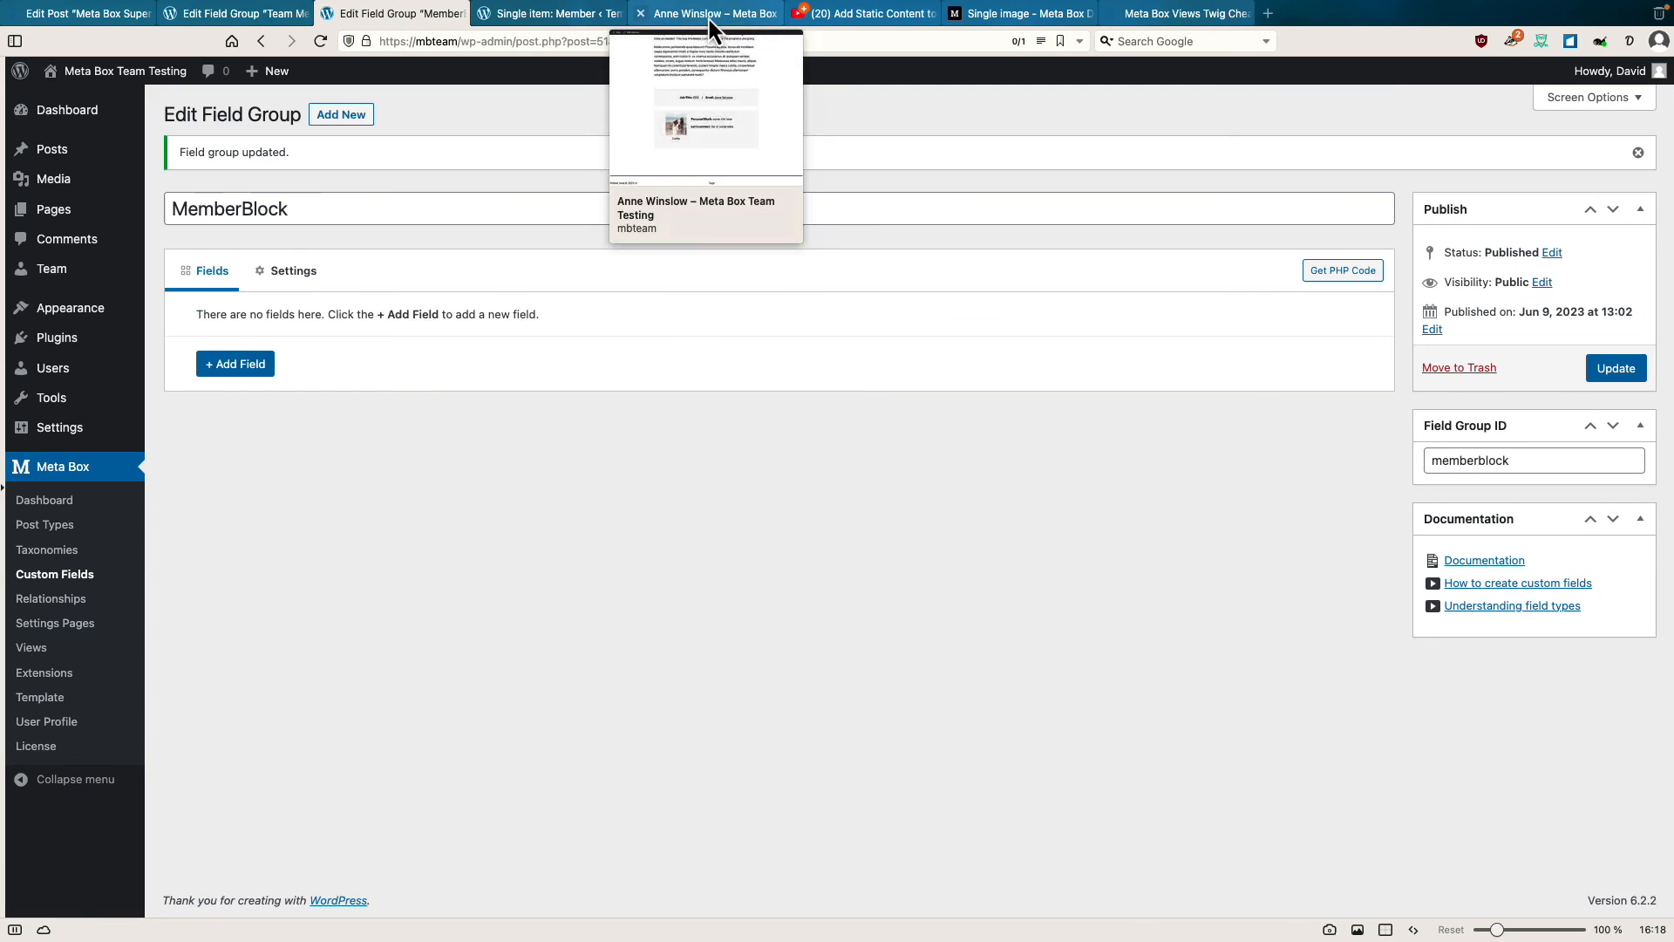
click(709, 20)
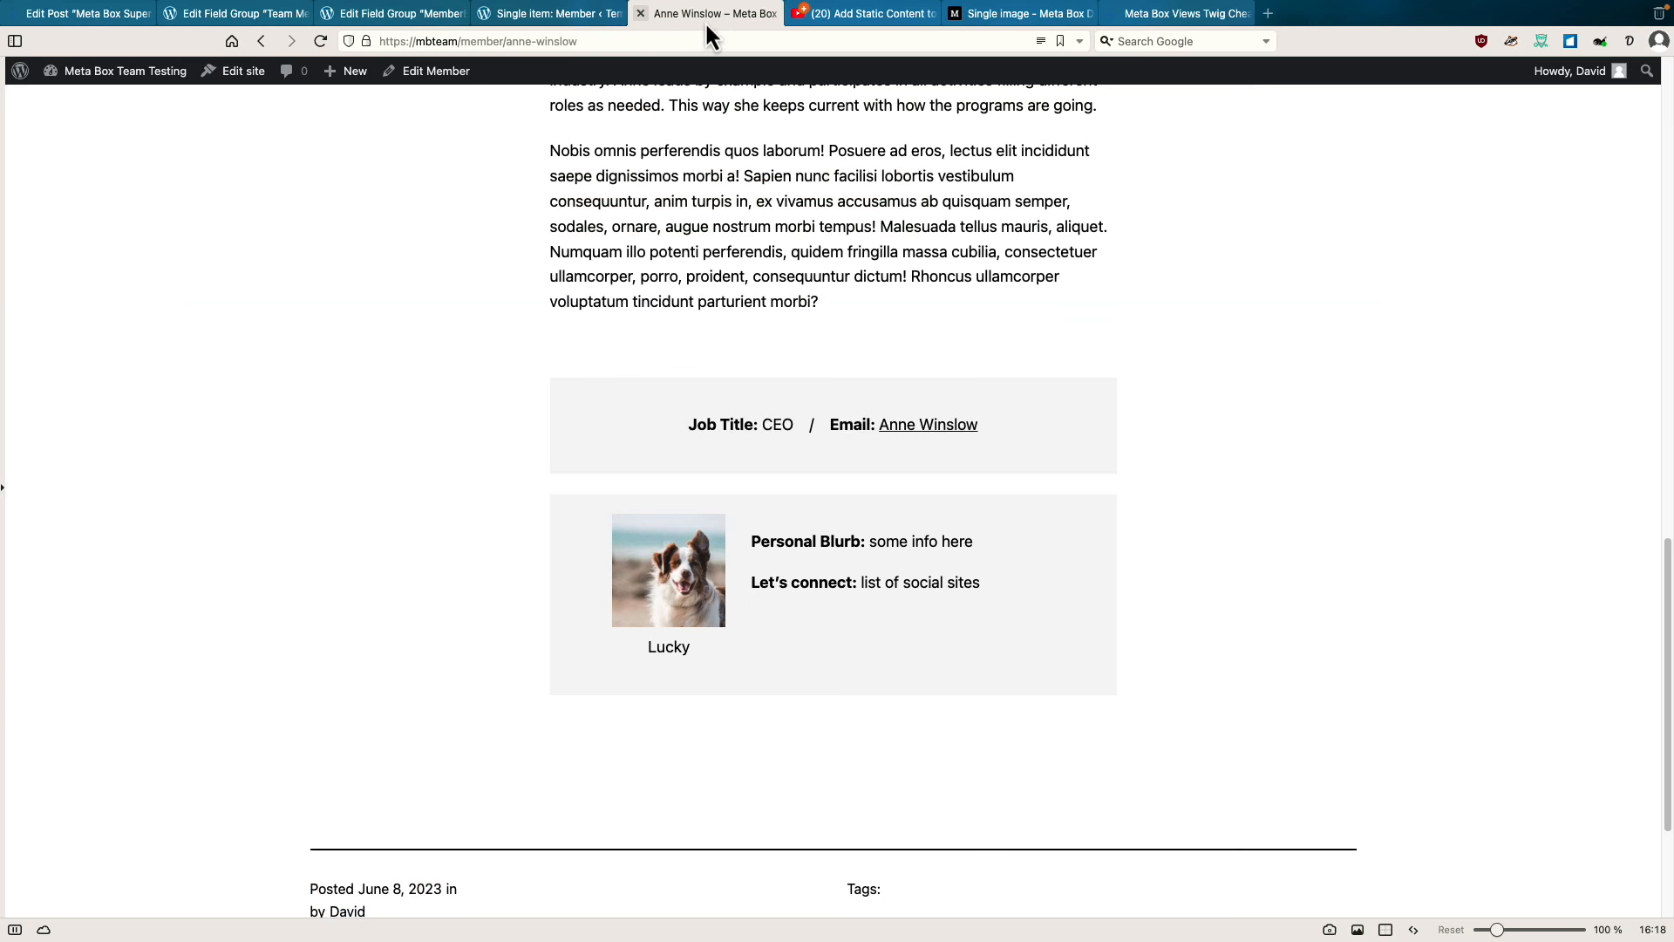
click(322, 46)
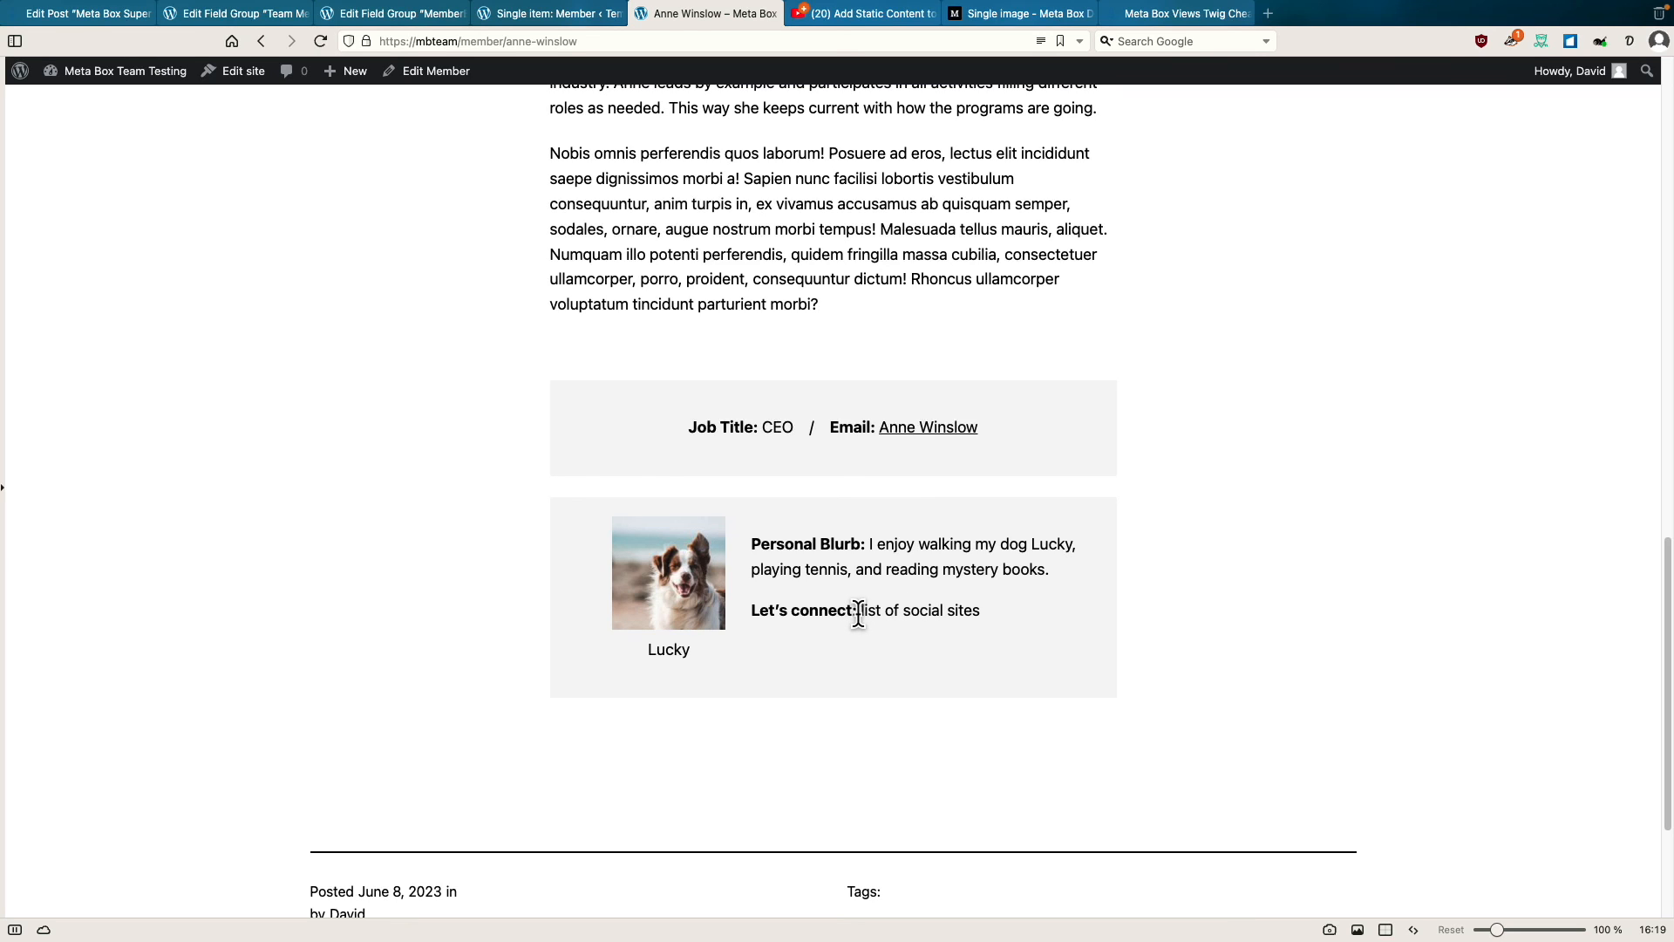
Examine the Social Media group in the Team Member Fields field group, including its cloneable setting and subfield IDs.
click(253, 22)
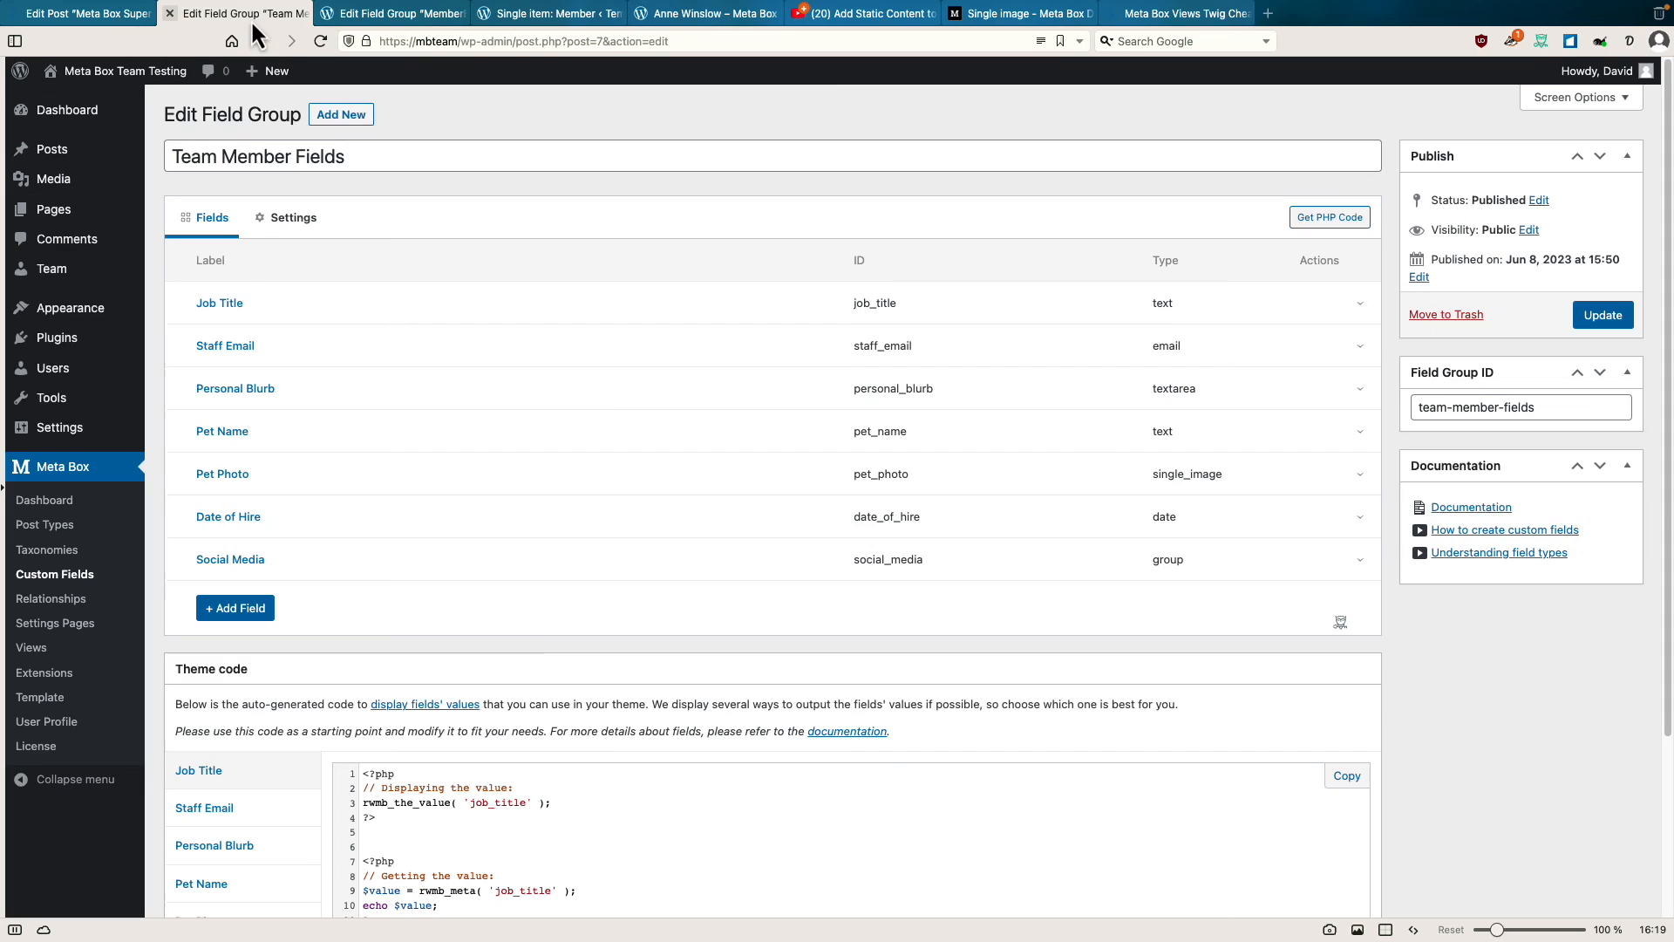
click(241, 561)
scroll(328, 488, down, 5)
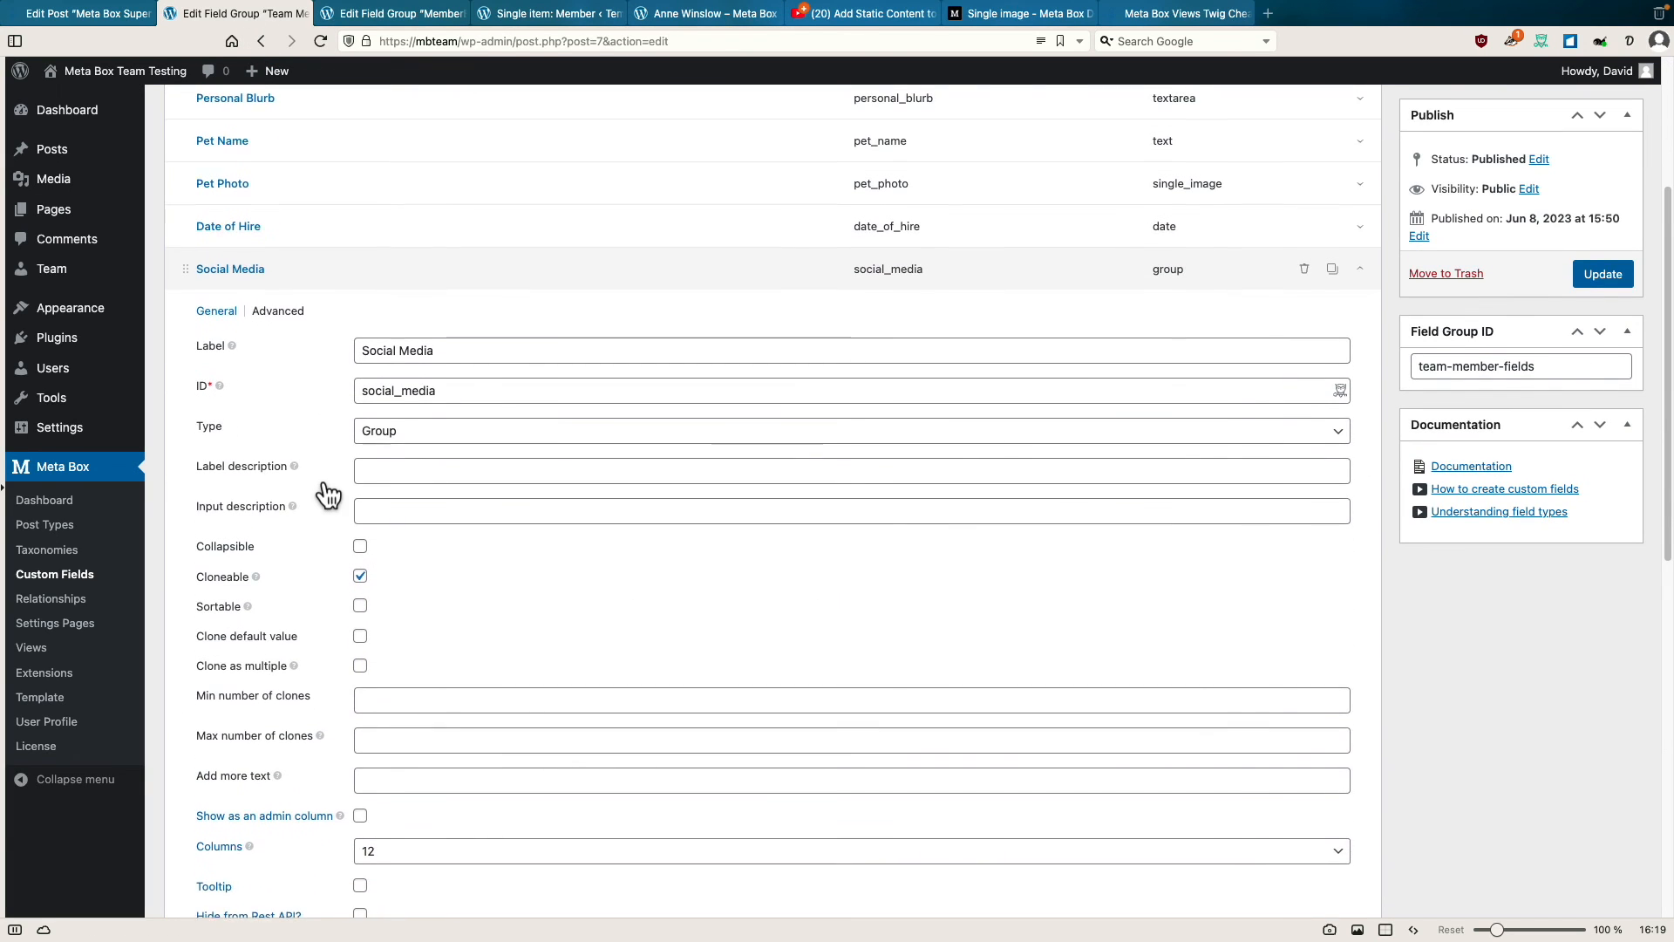
scroll(329, 493, down, 7)
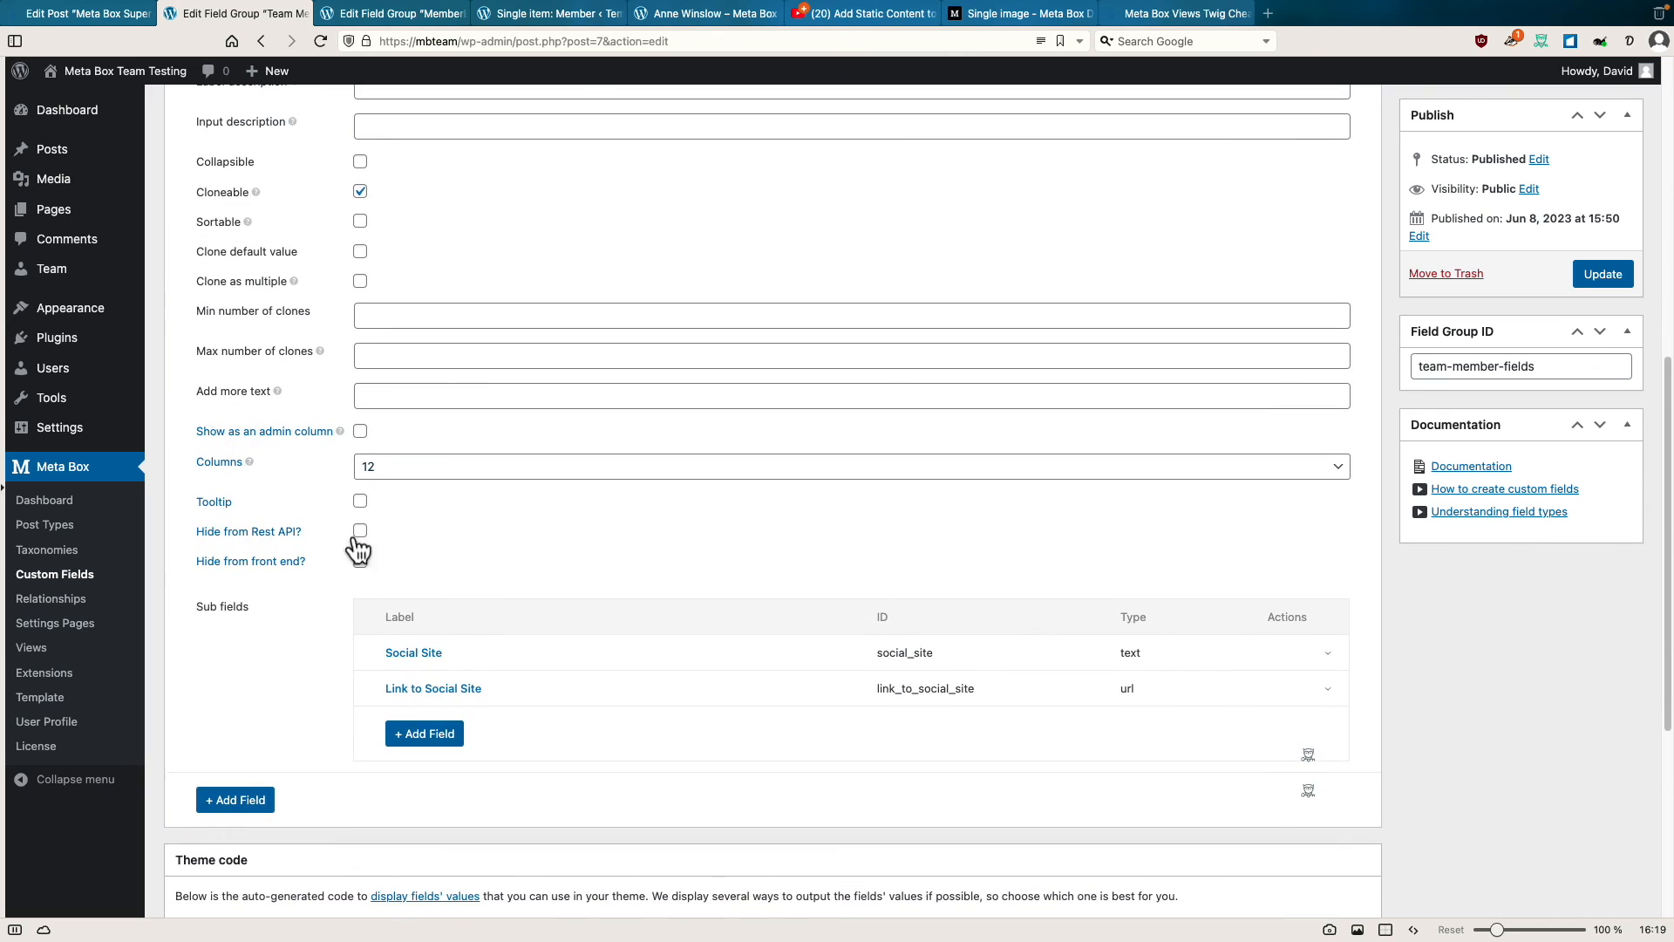
scroll(420, 556, up, 4)
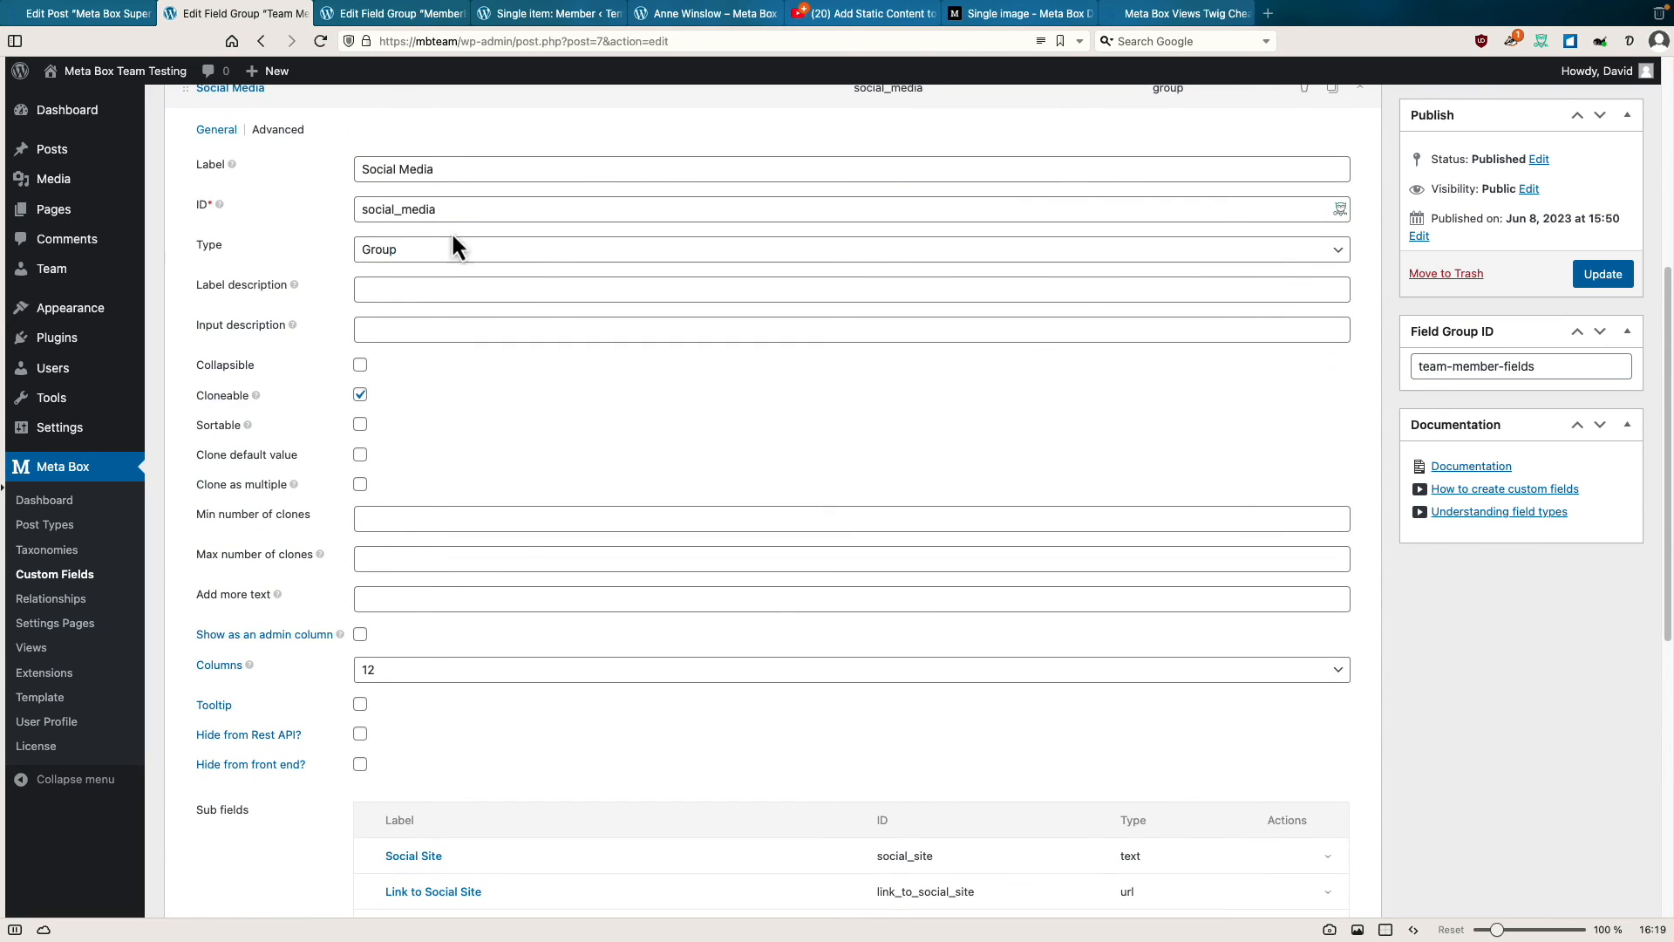
scroll(458, 244, down, 5)
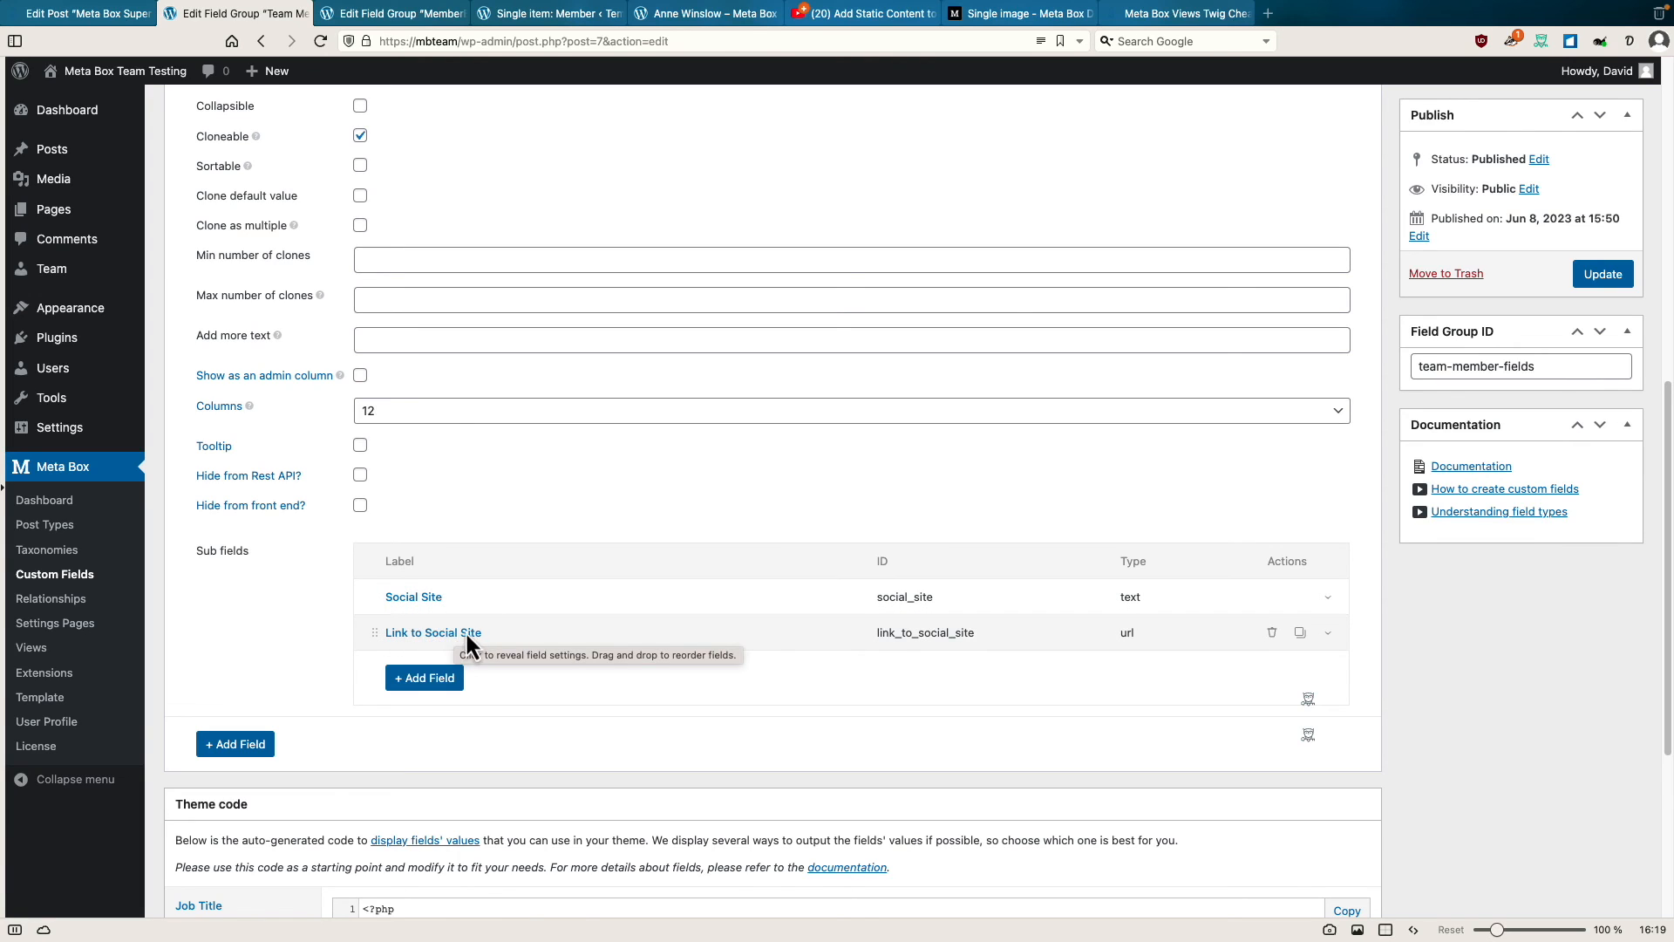
click(529, 18)
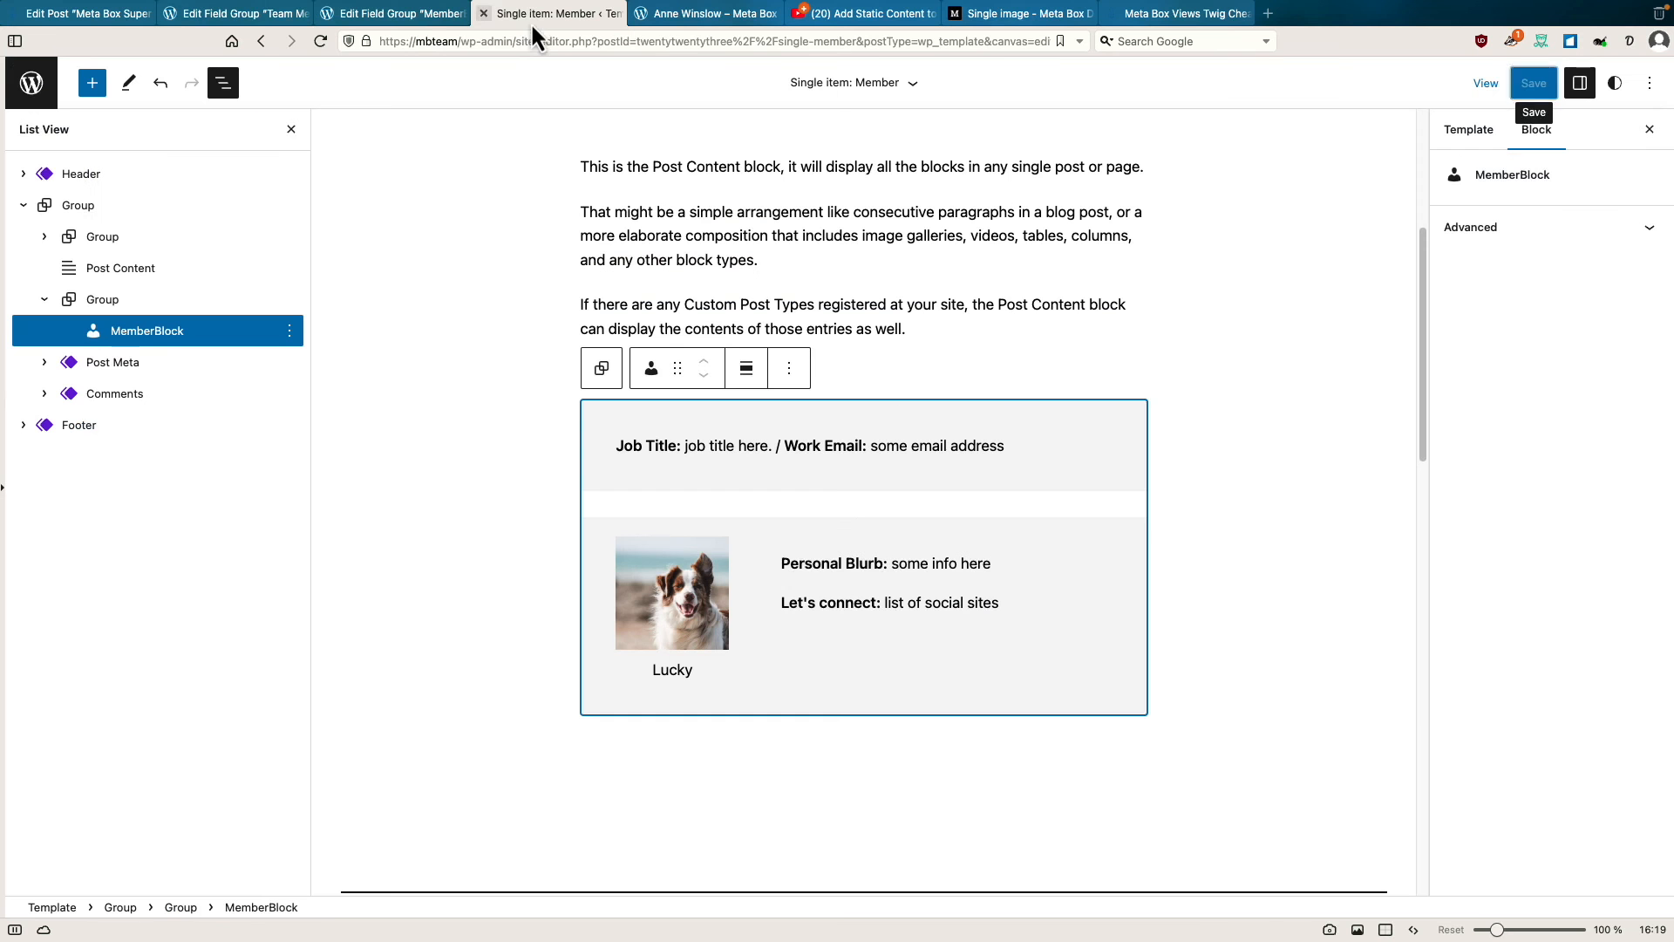
click(251, 14)
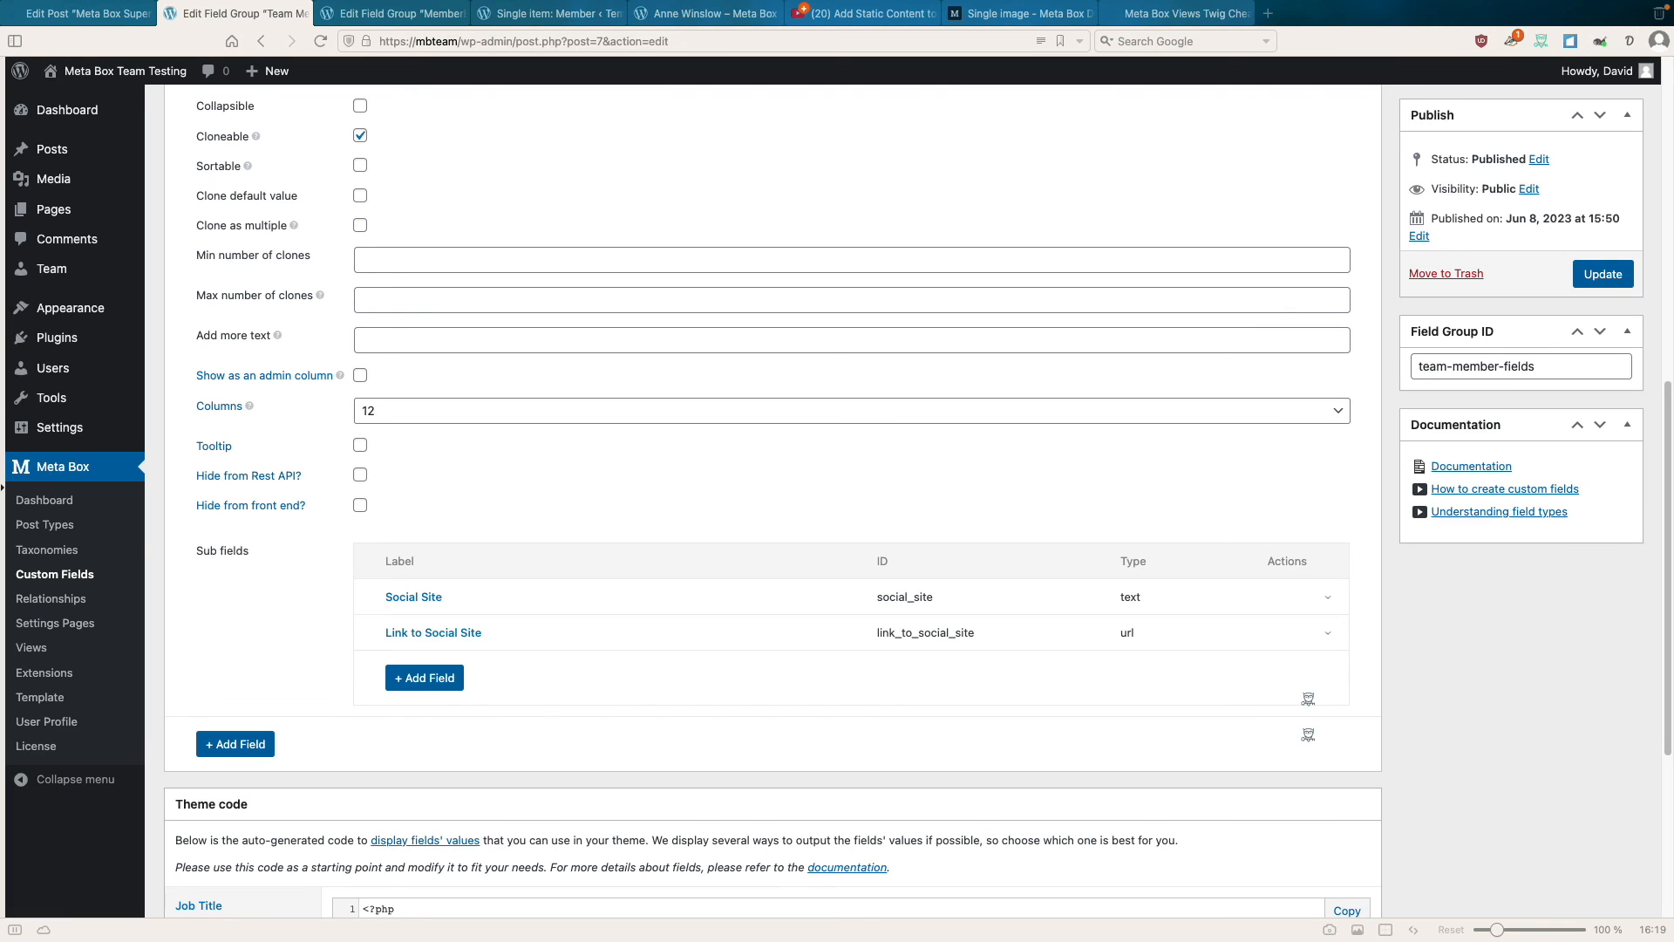
Return to the MemberBlock render code and replace the "list of social sites" placeholder after Let's connect with a line break.
click(395, 17)
click(294, 272)
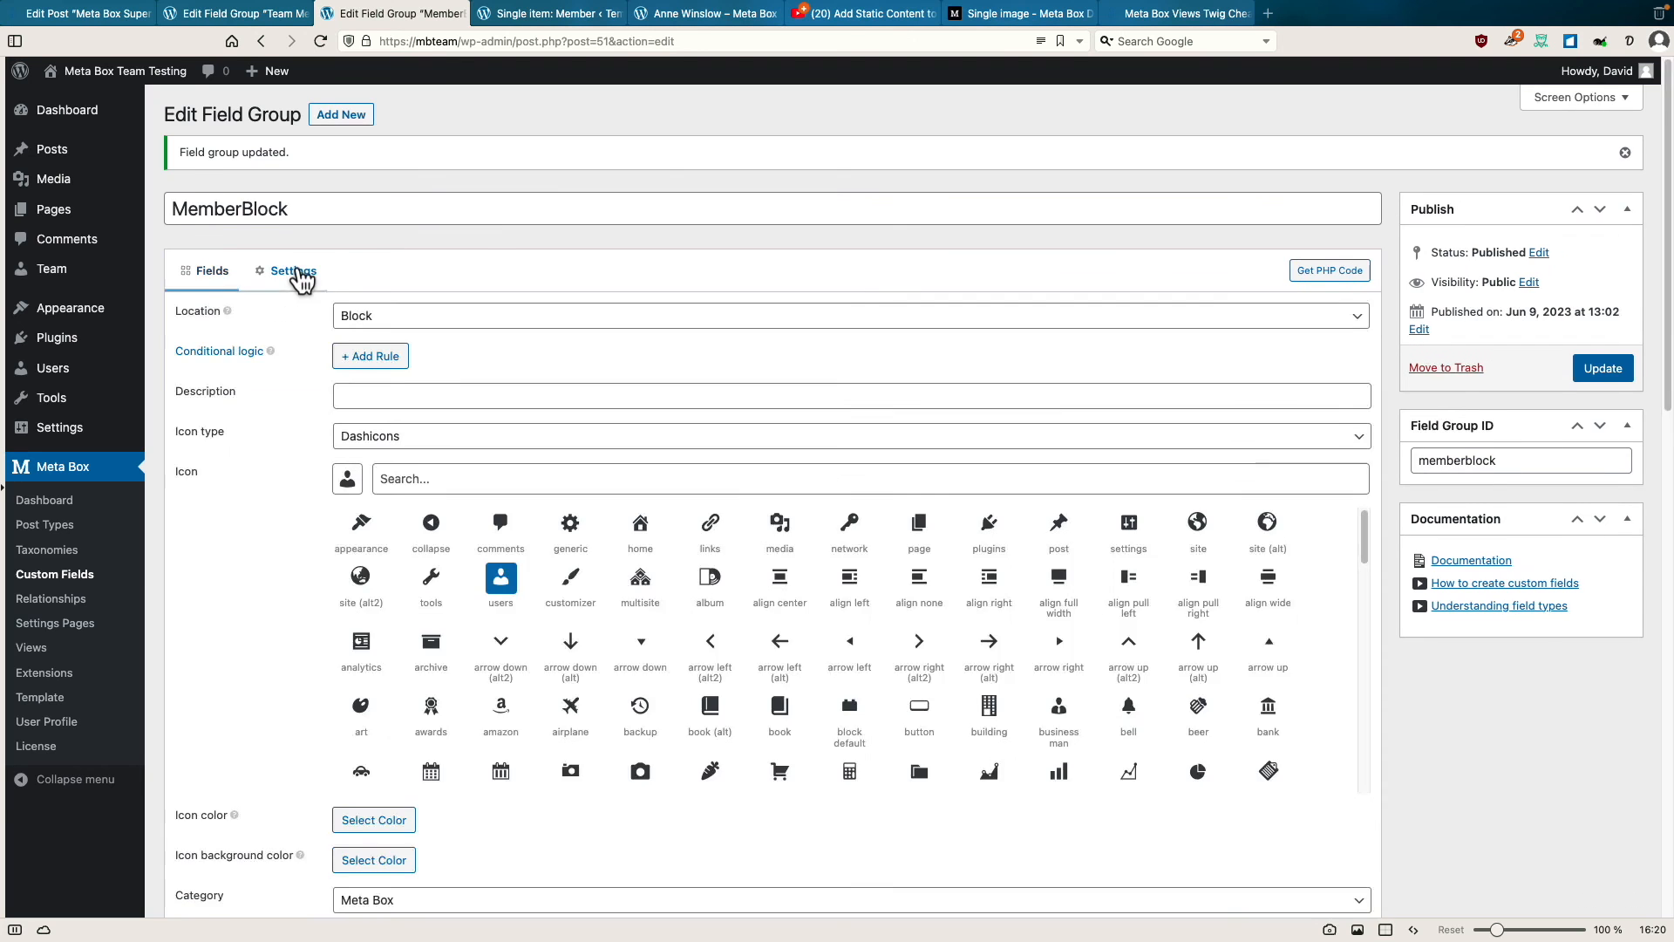
scroll(292, 493, down, 5)
key(super+v)
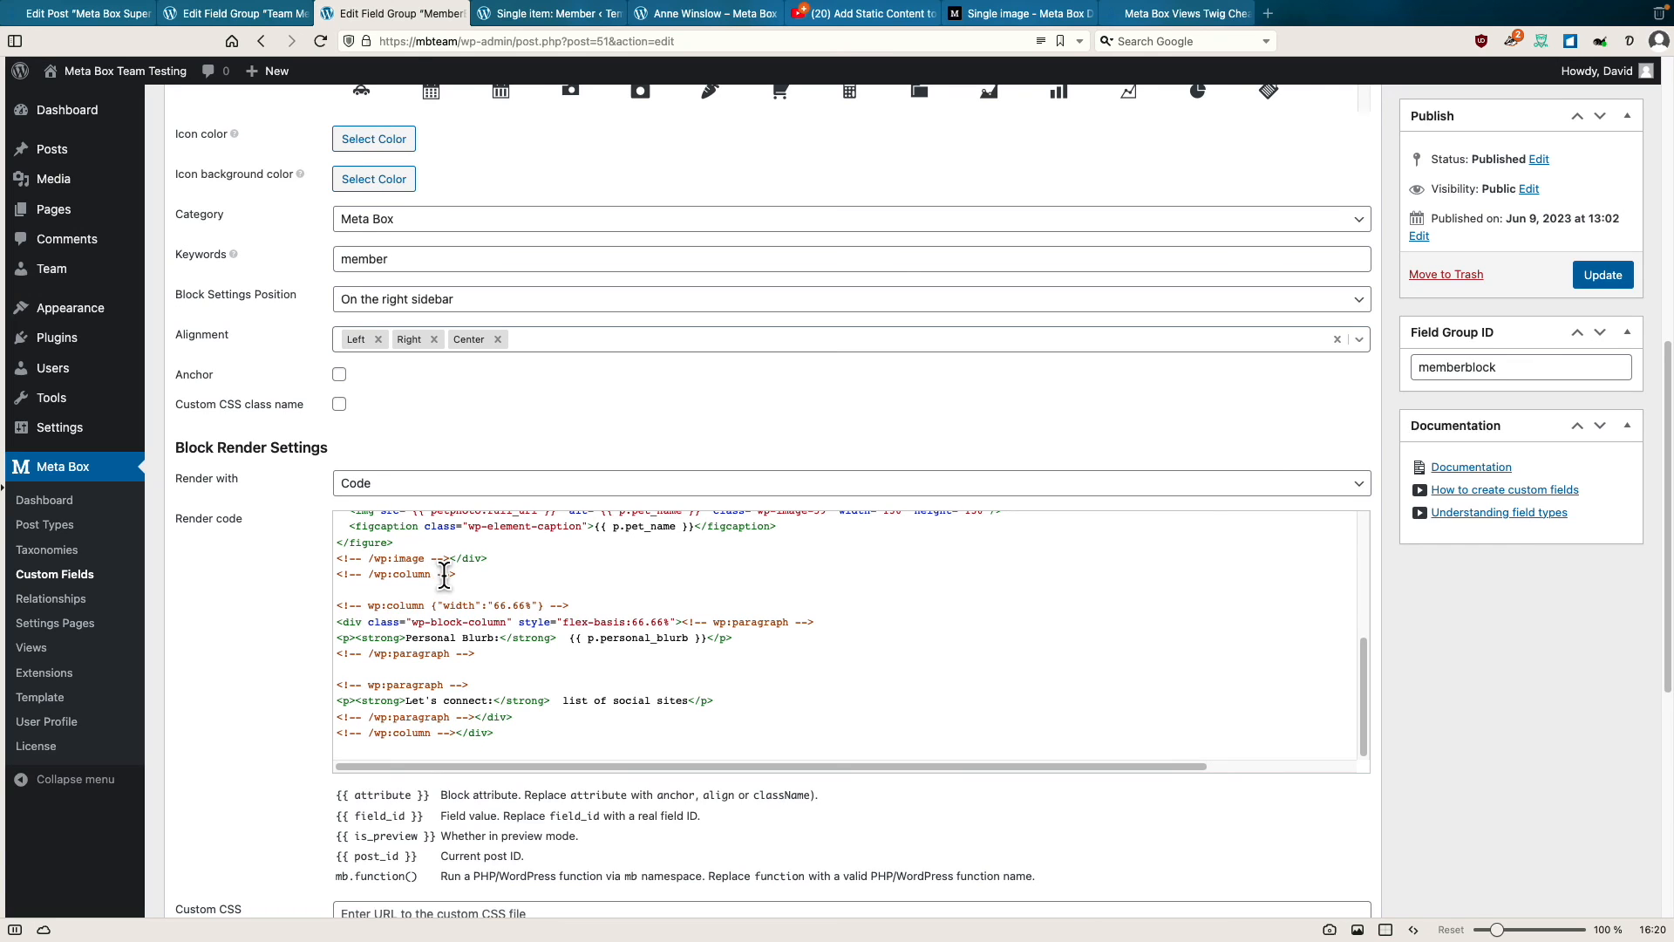
scroll(523, 671, down, 1)
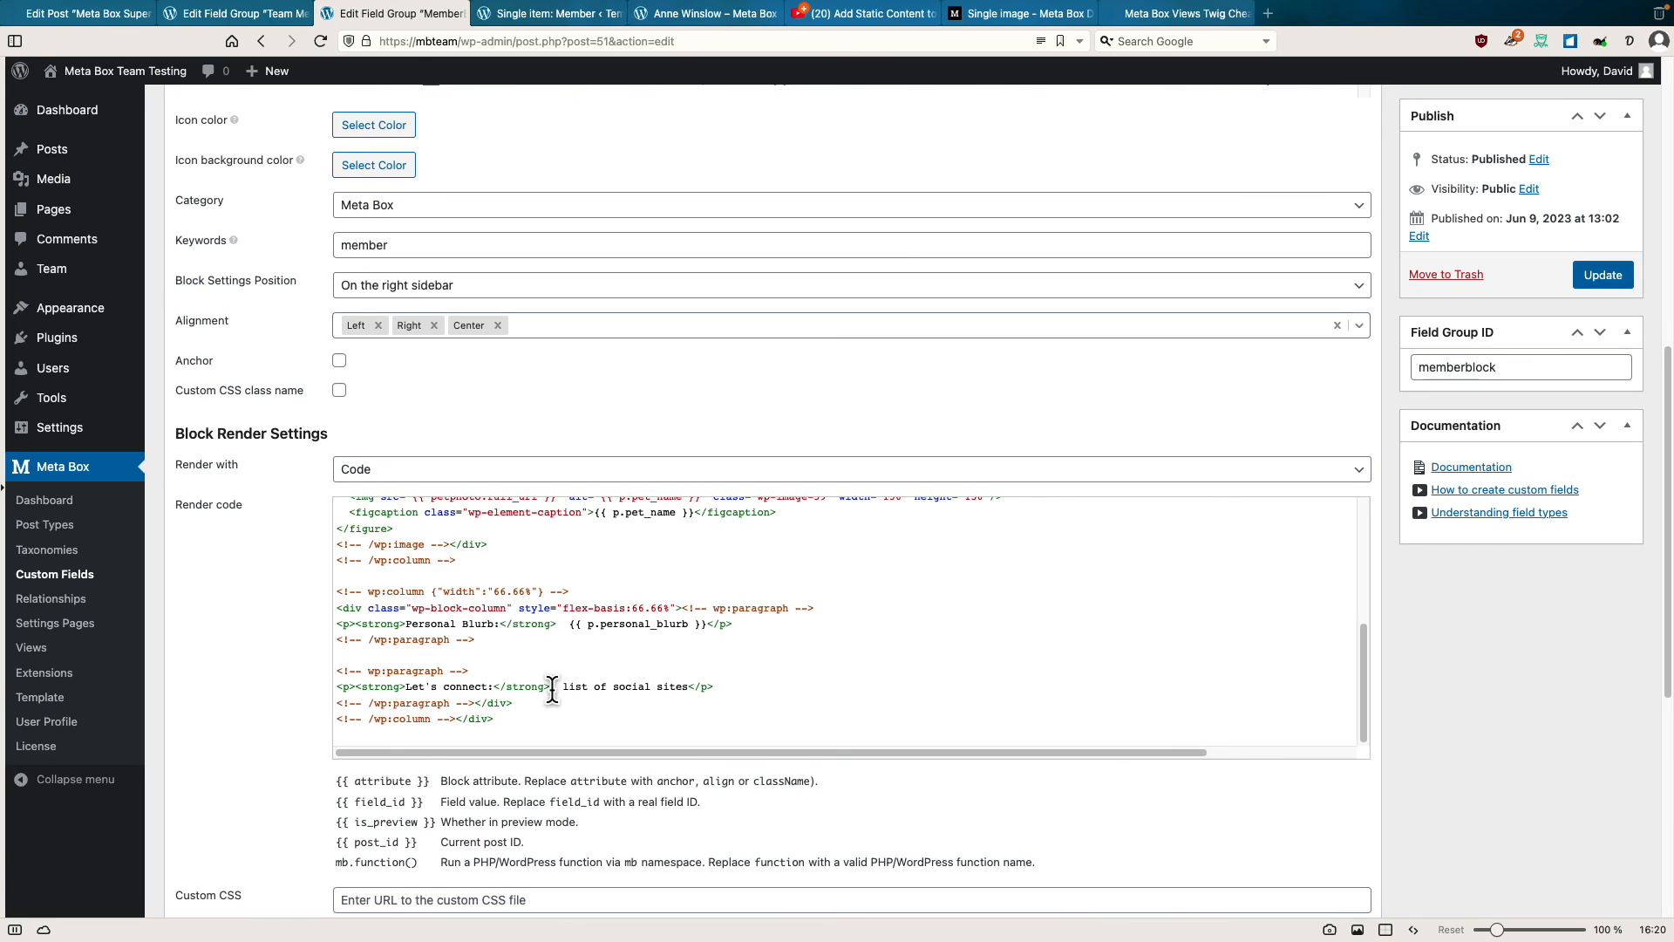
drag(555, 687, 691, 686)
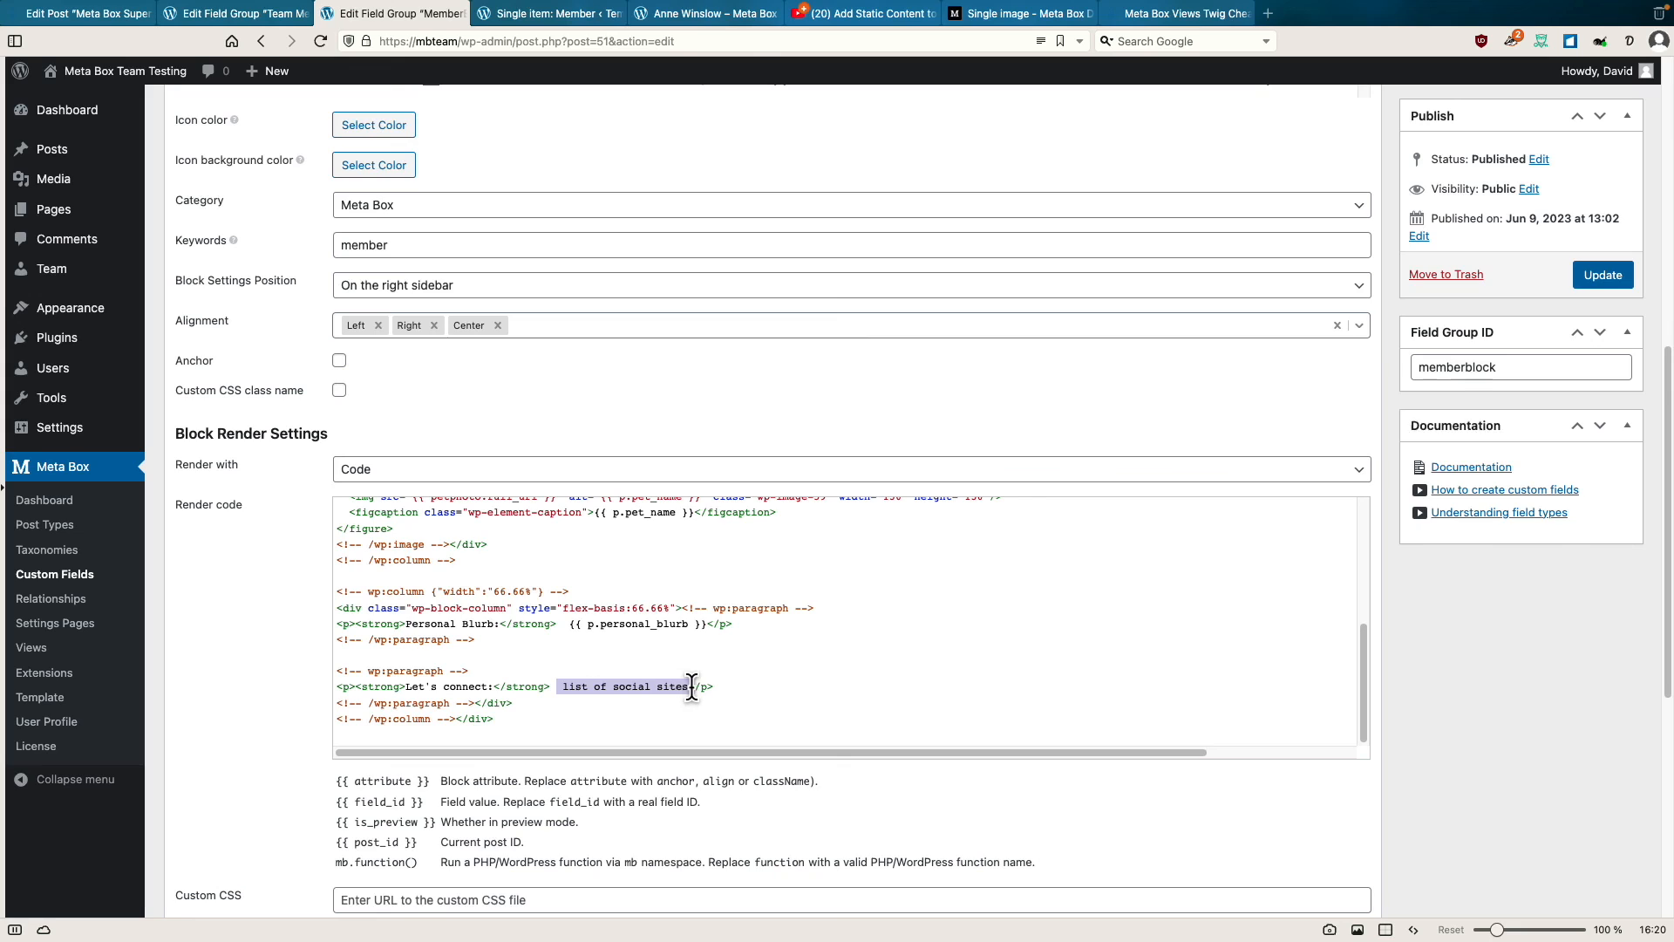
key(BackSpace)
key(Return)
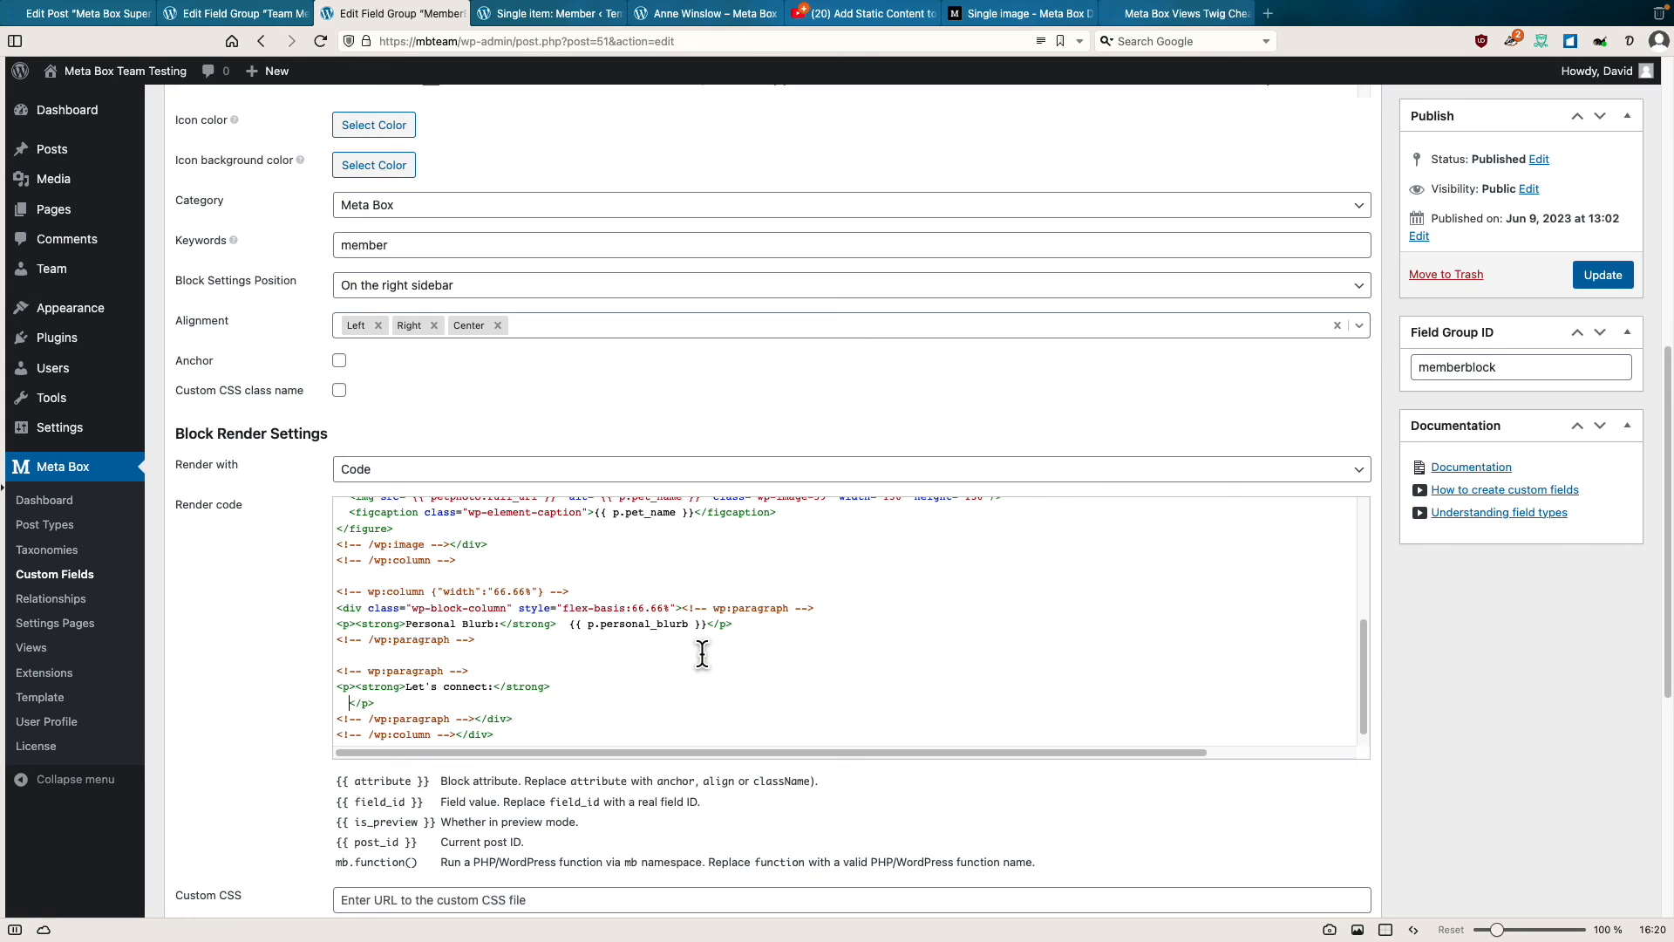
In the Let's connect paragraph, add a Twig loop over p.social_media that links each social_site name to its link_to_social_site, preceded by two non-breaking spaces.
key(Return)
key(BackSpace)
text({% for sites in p.social_media  %}     &nbsp;&nbsp; <a href="{{ sites[ 'link_to_social_site' ] }}">{{ sites[ 'social_site' ] }}</a> {% endfor %})
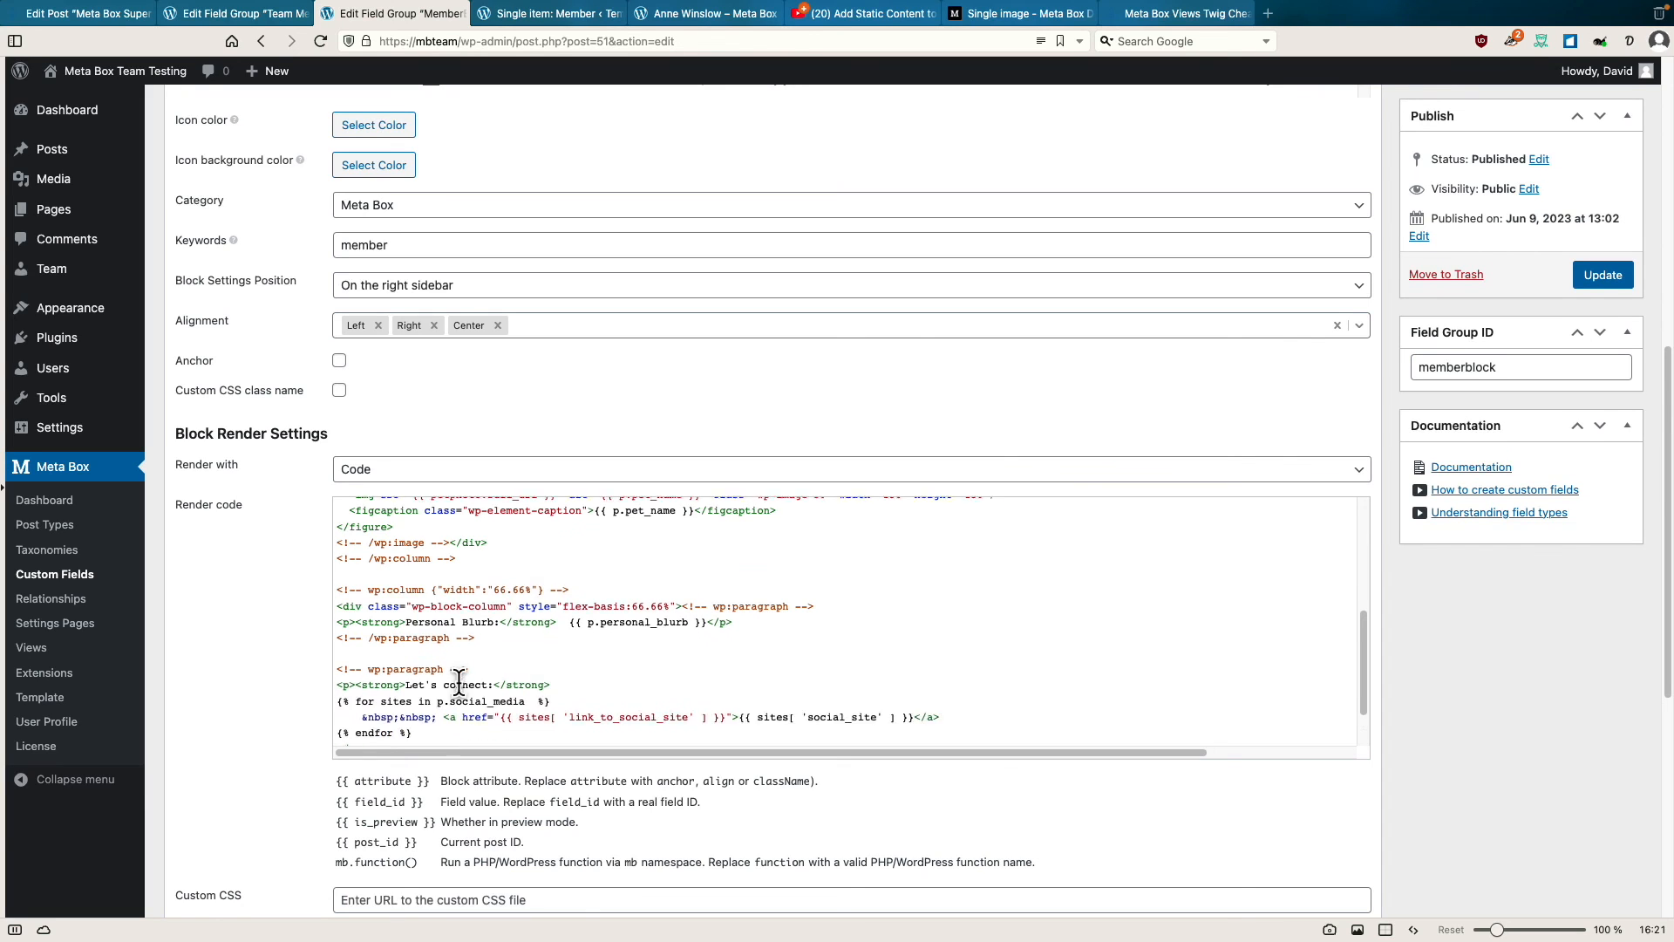
scroll(455, 679, down, 1)
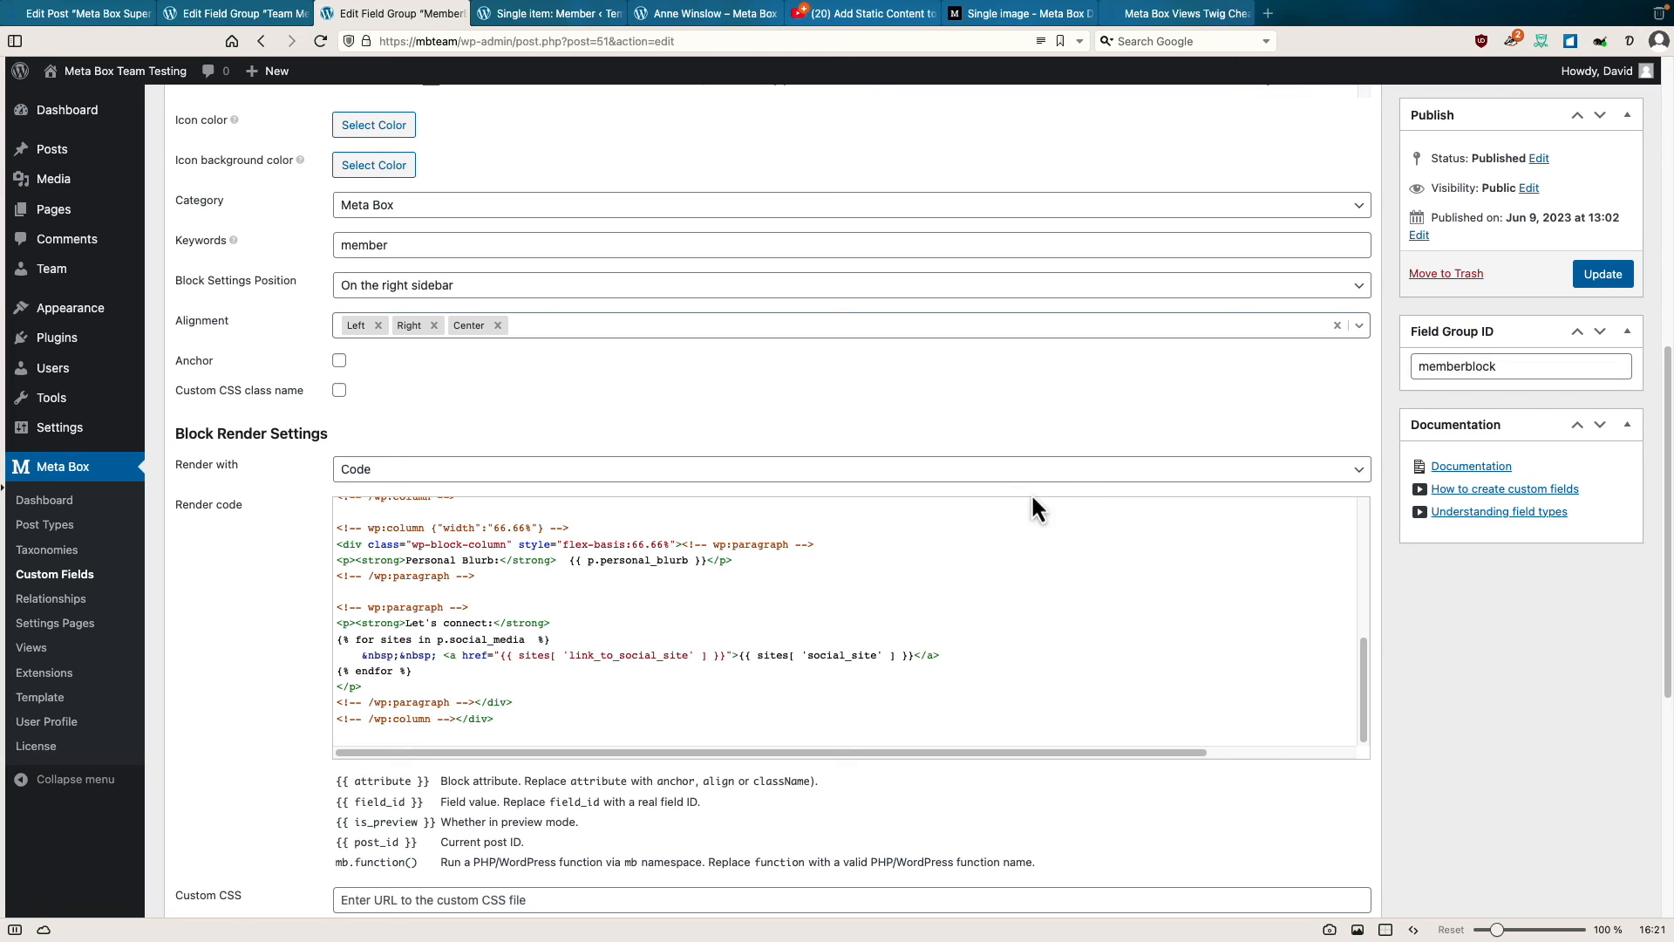
Update the MemberBlock field group and reload the member's front-end page to check the social media links.
click(1589, 277)
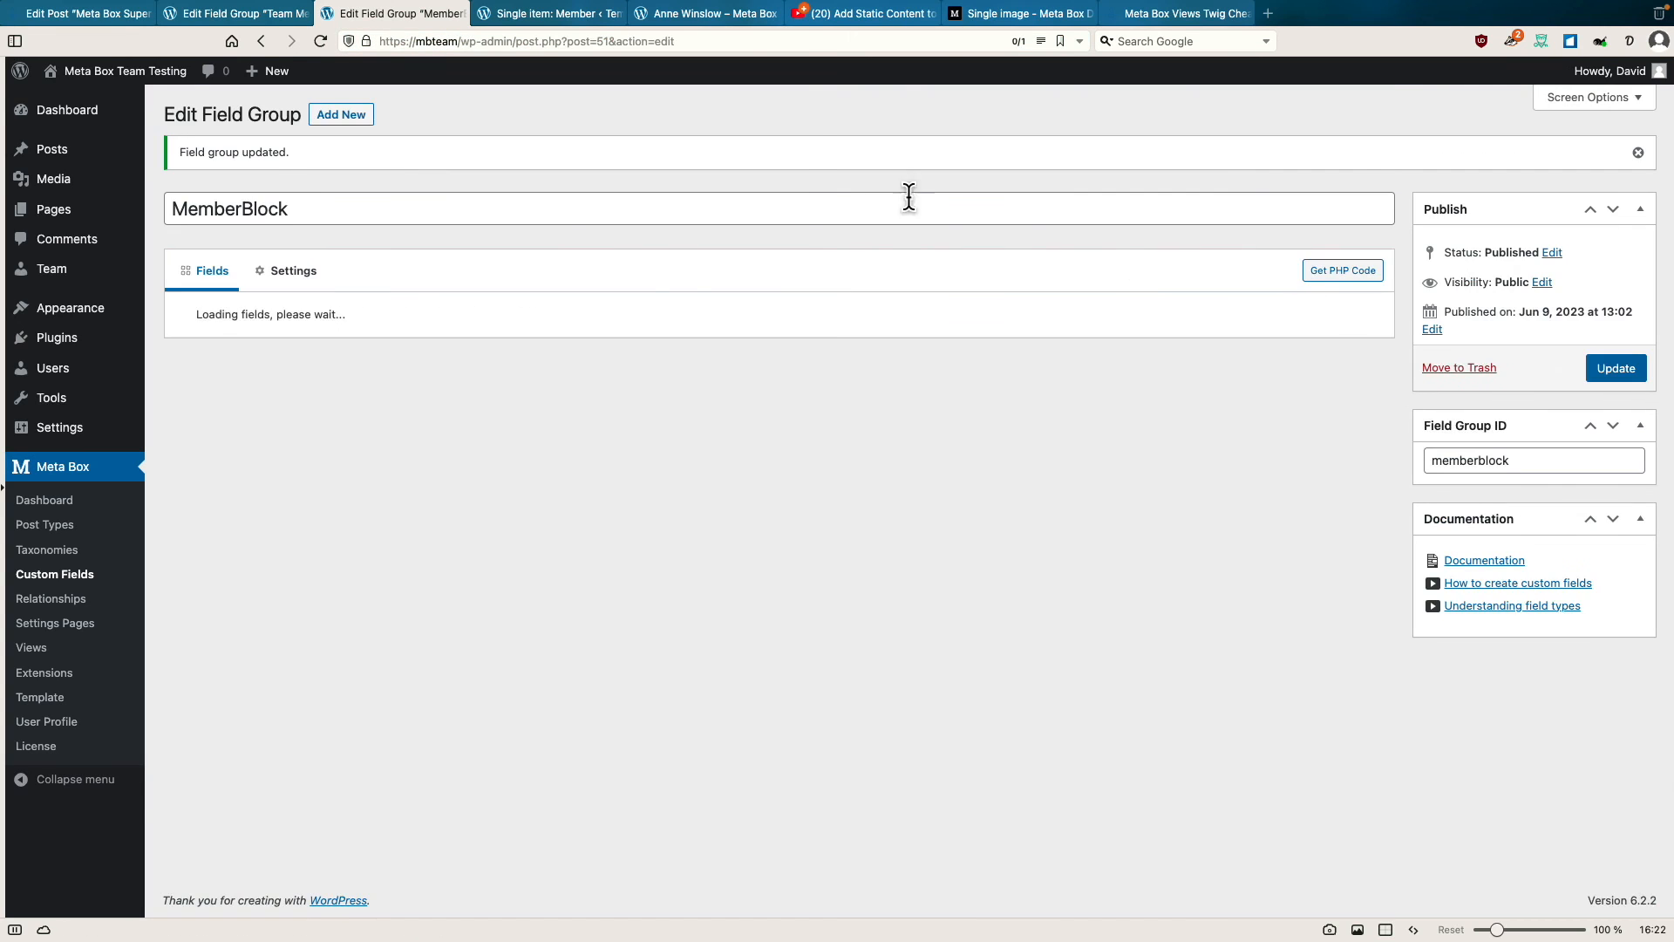
click(695, 20)
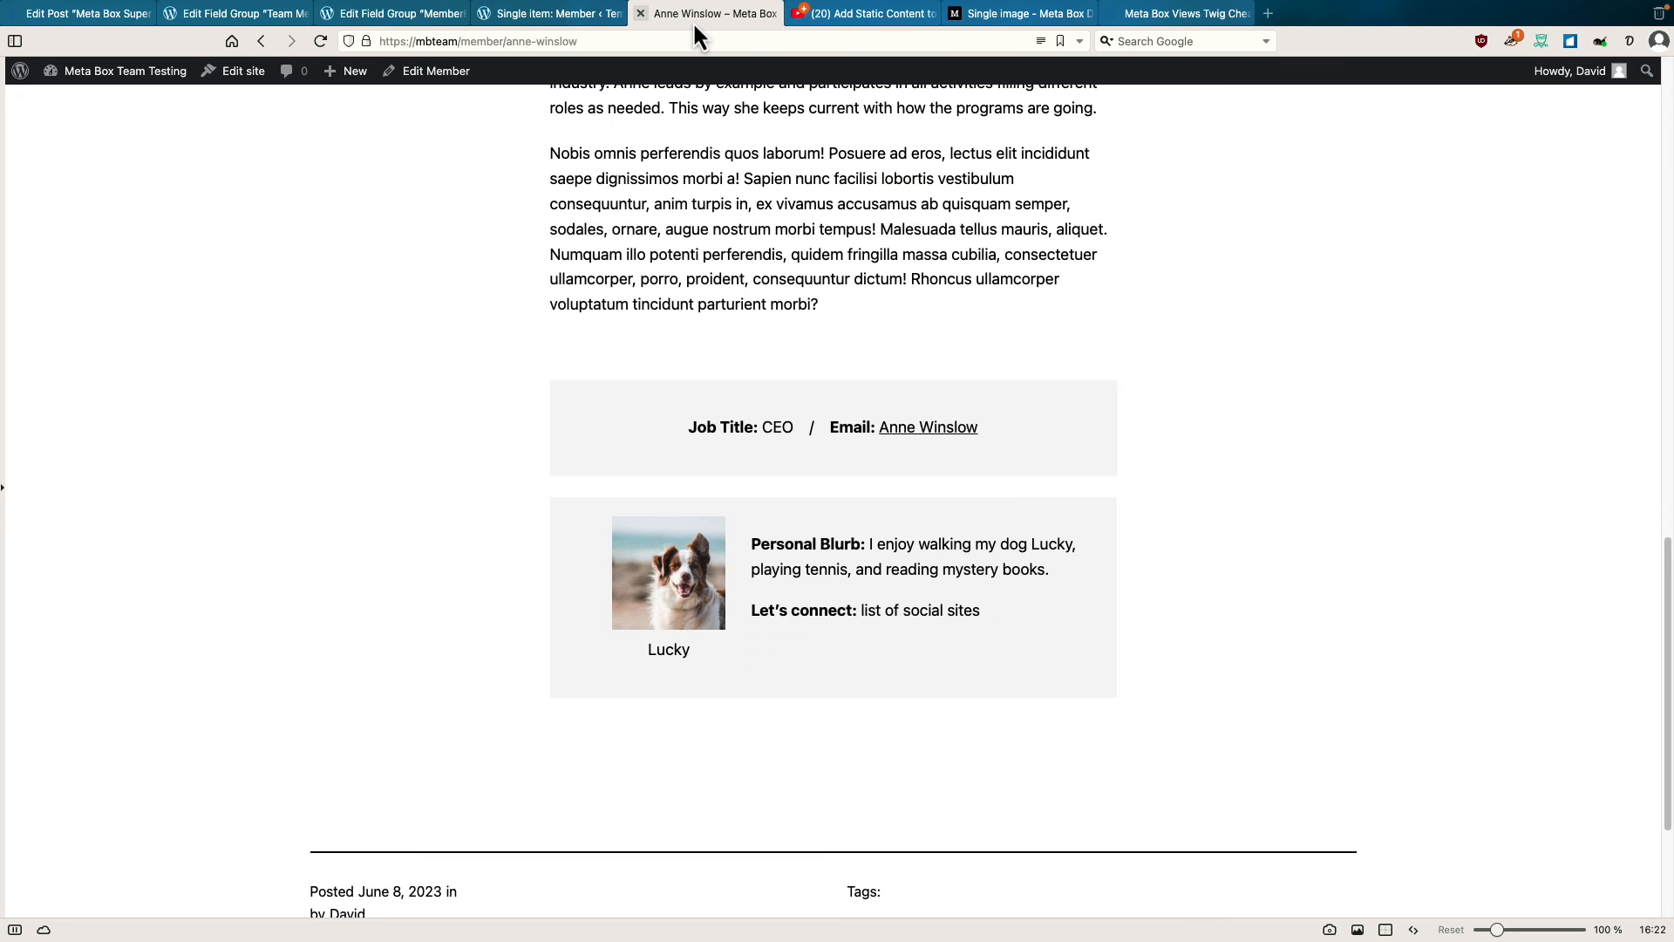
click(319, 42)
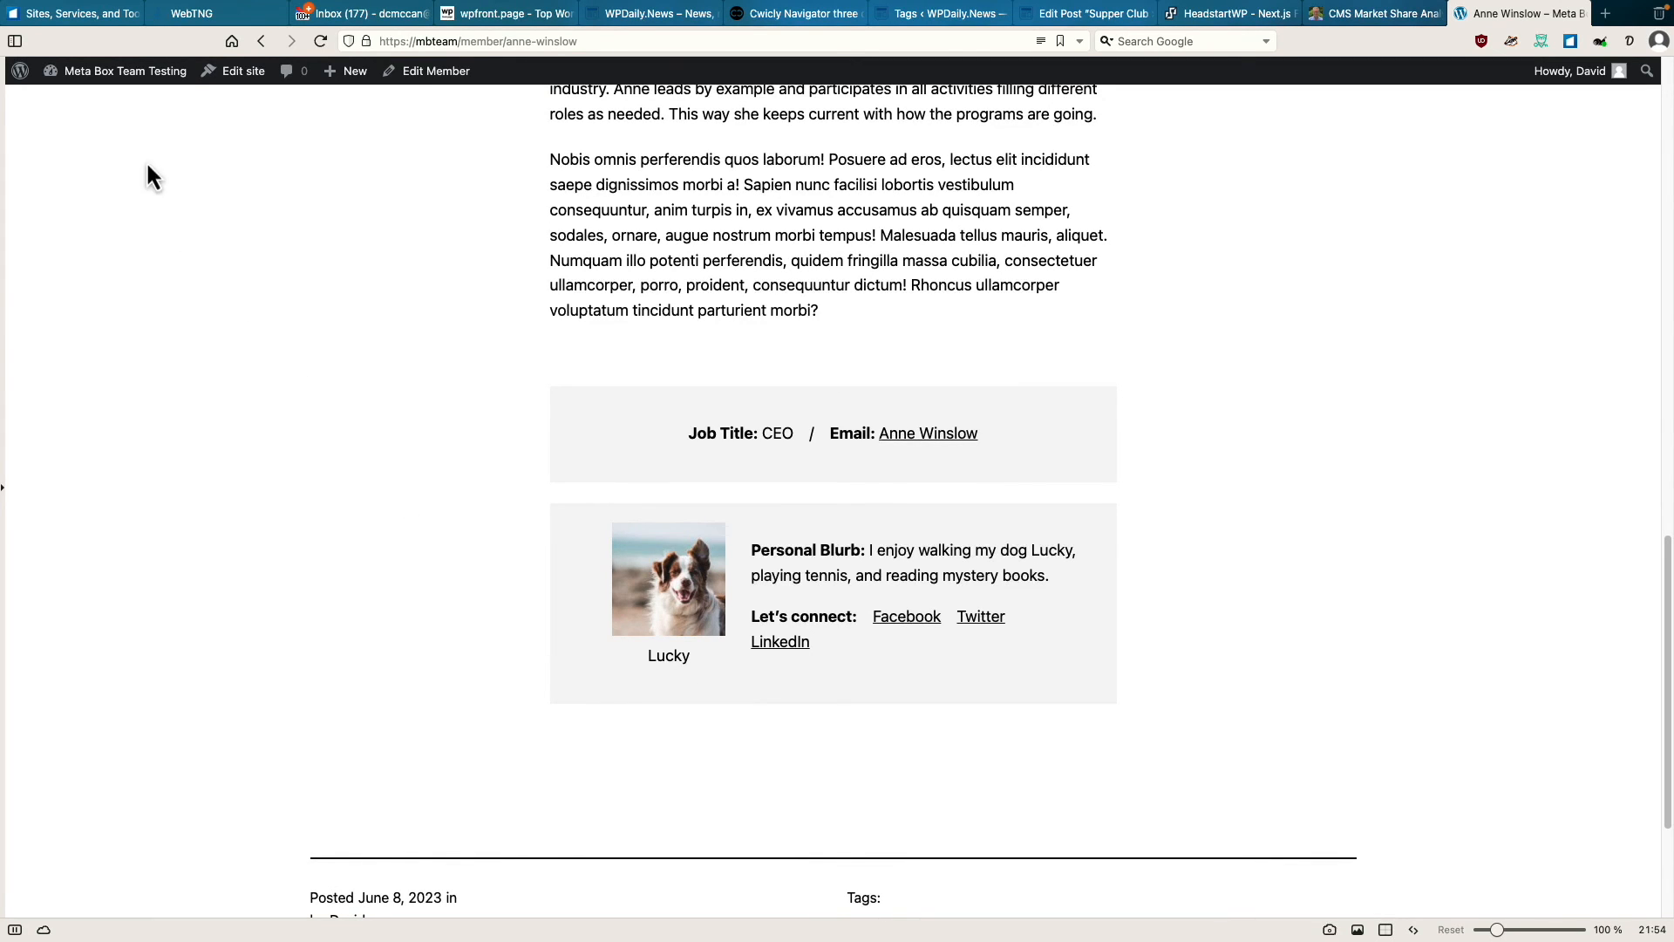
View the Finance Director's front-end page from the Team list in the dashboard and check its member block.
mouse_move(104, 75)
click(96, 107)
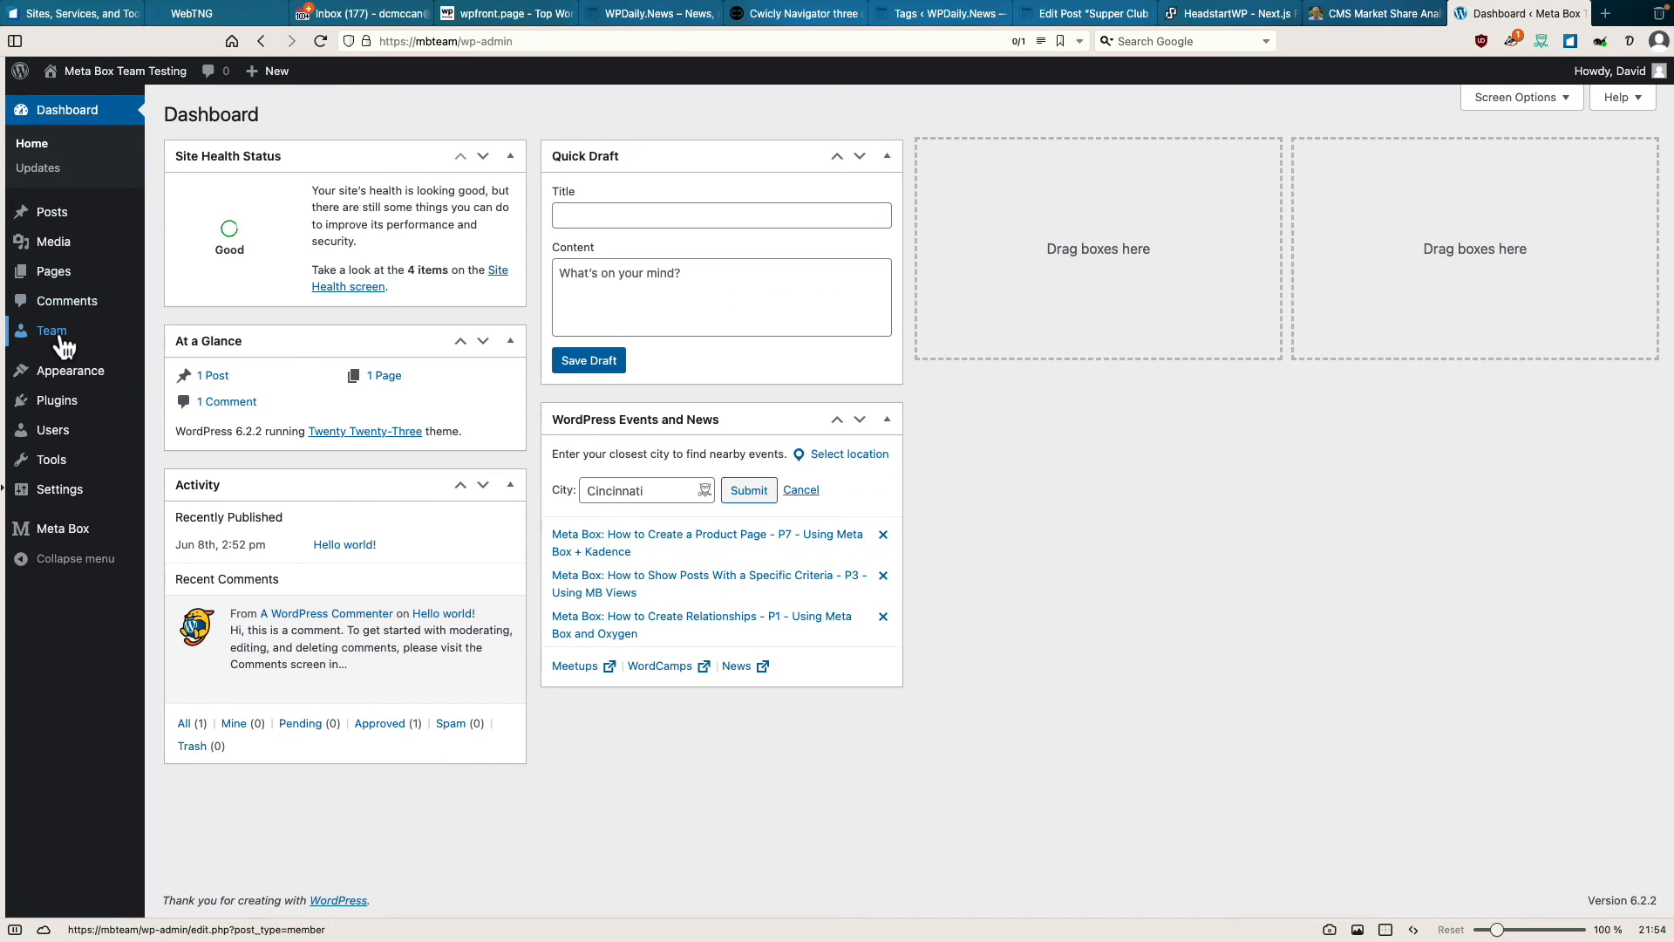
mouse_move(64, 346)
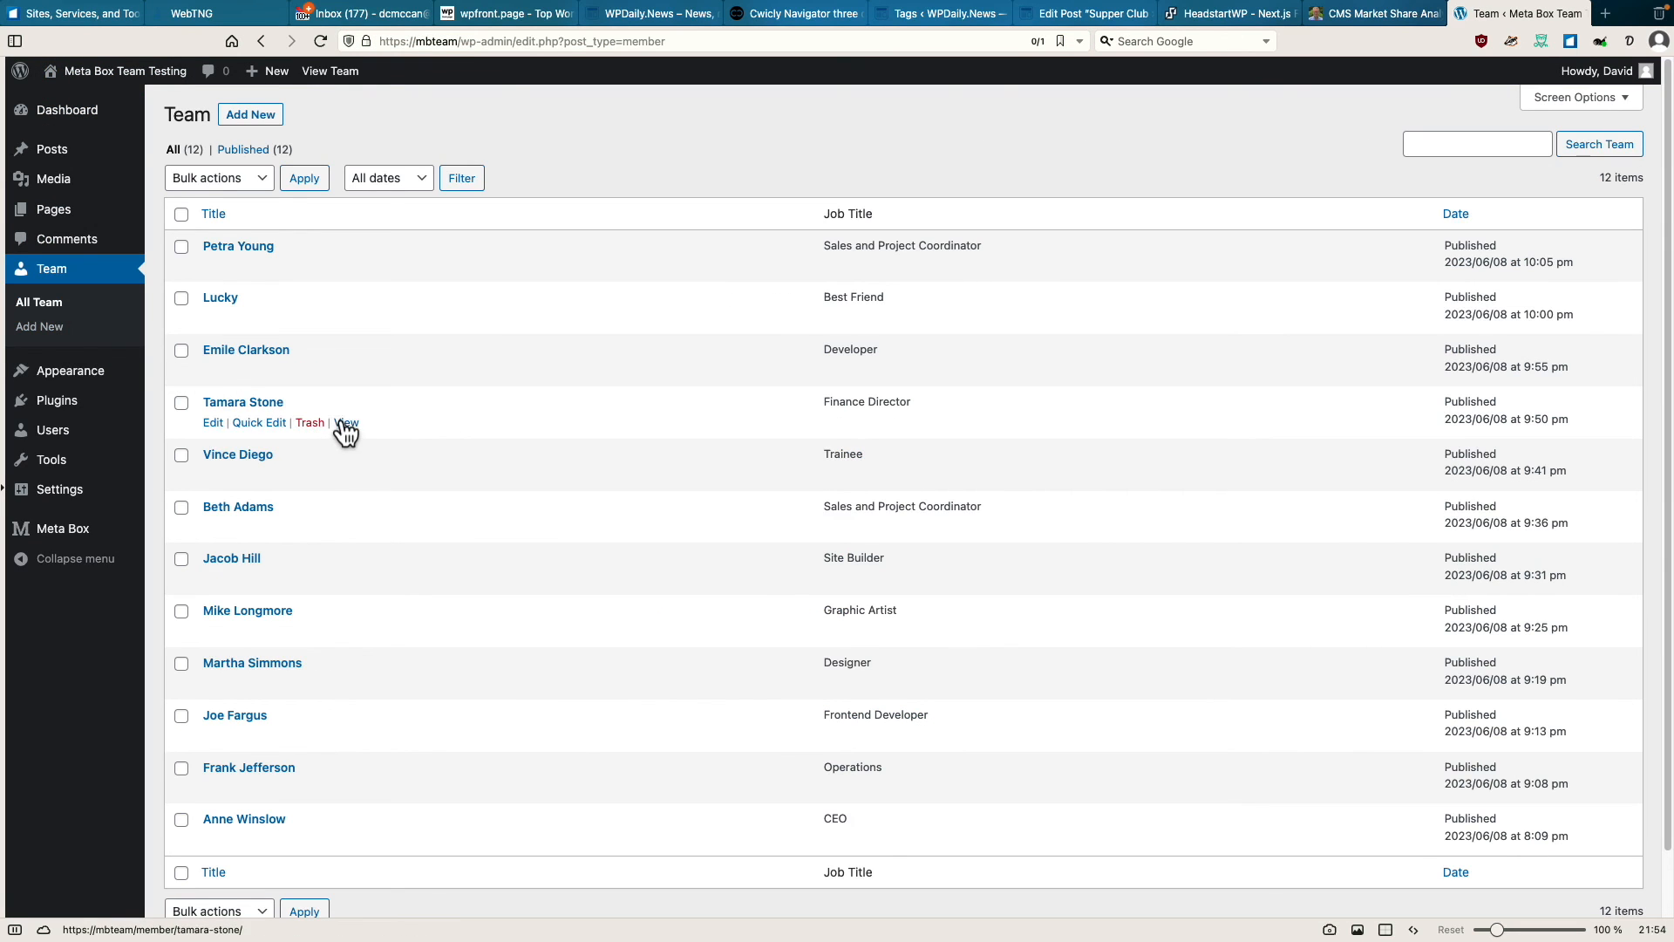
click(346, 423)
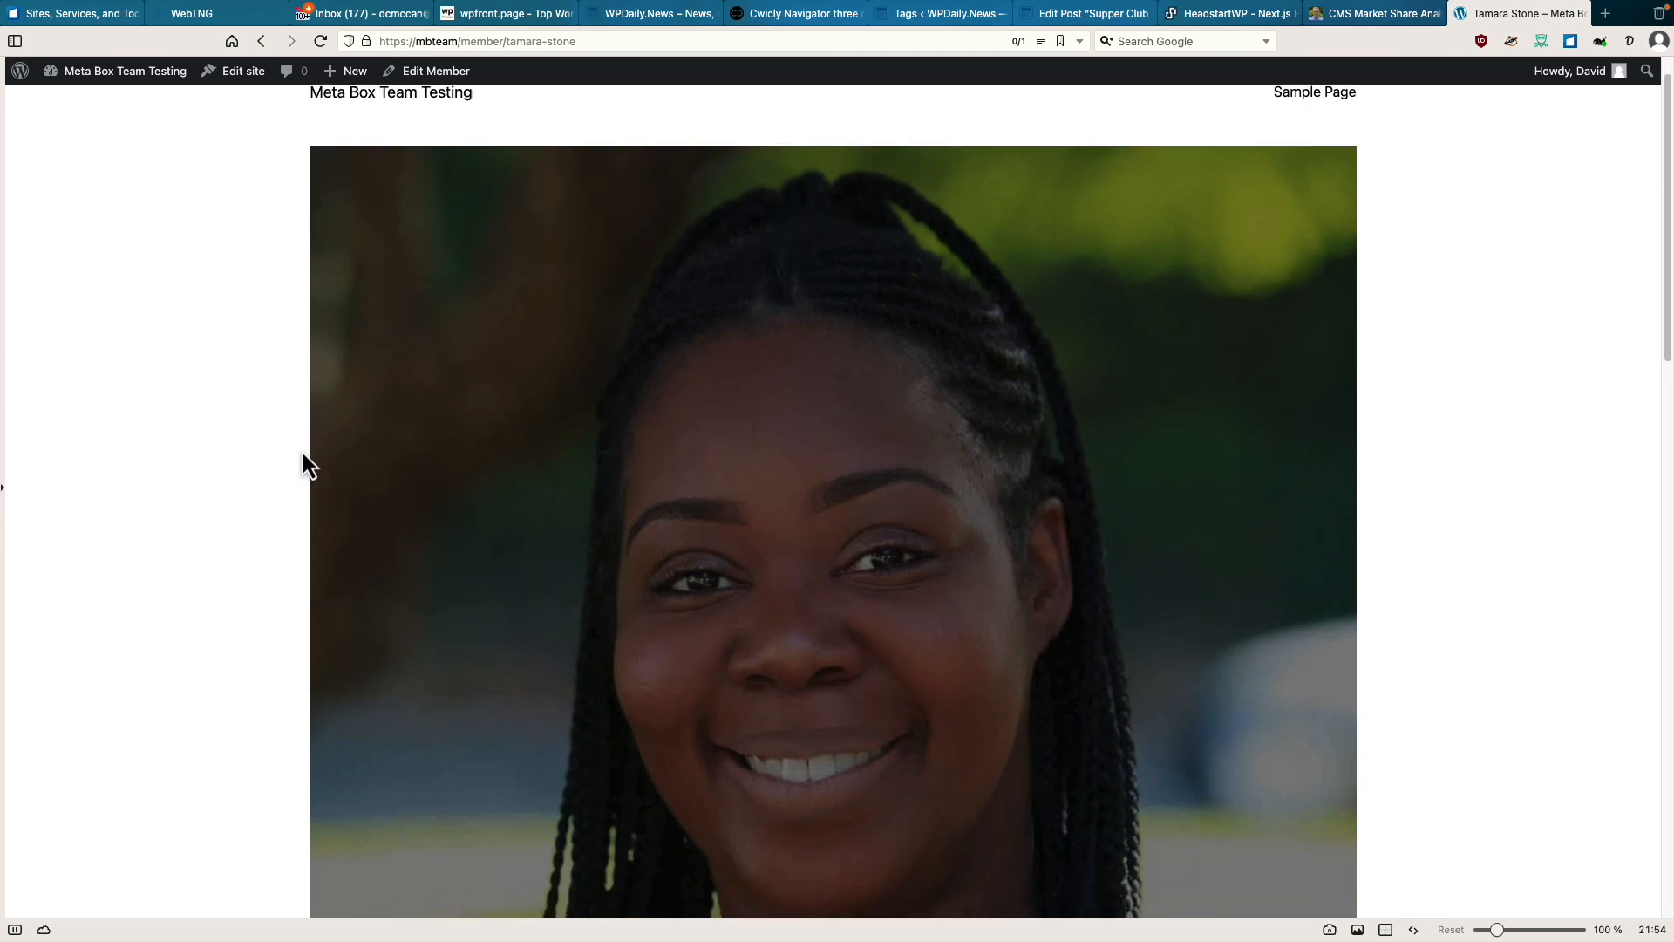
scroll(301, 453, down, 15)
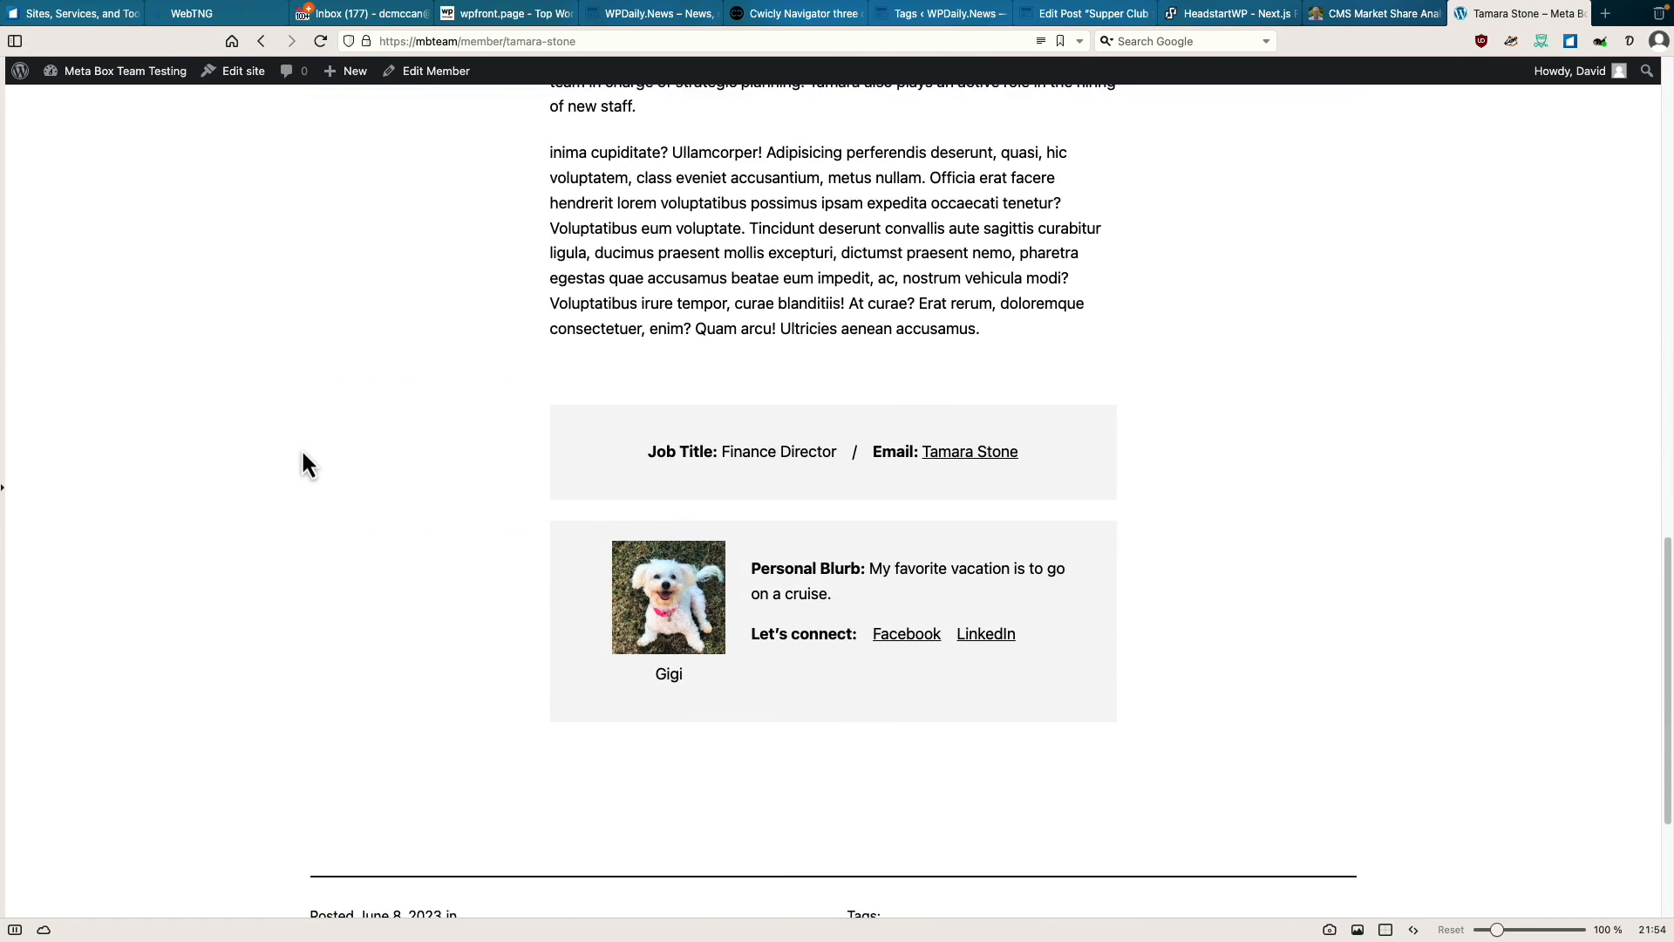